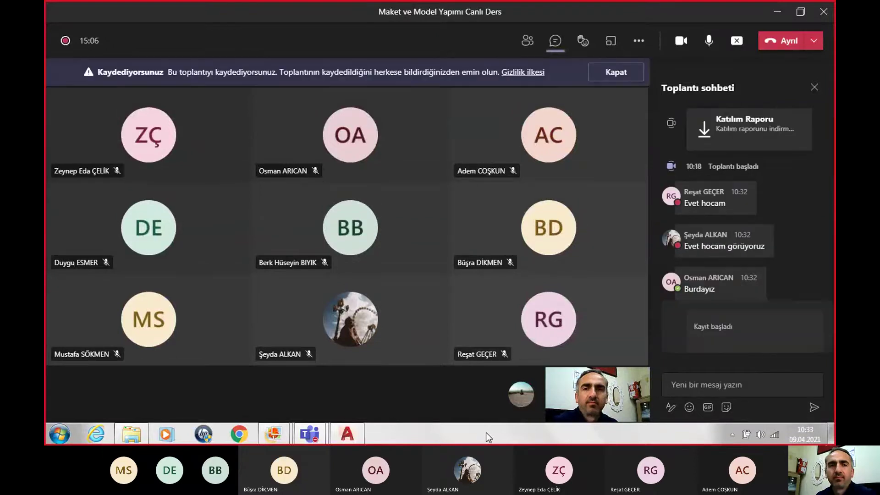
# Open 1.jpg from the woswos proje Beetle photo folder.
pyautogui.click(138, 435)
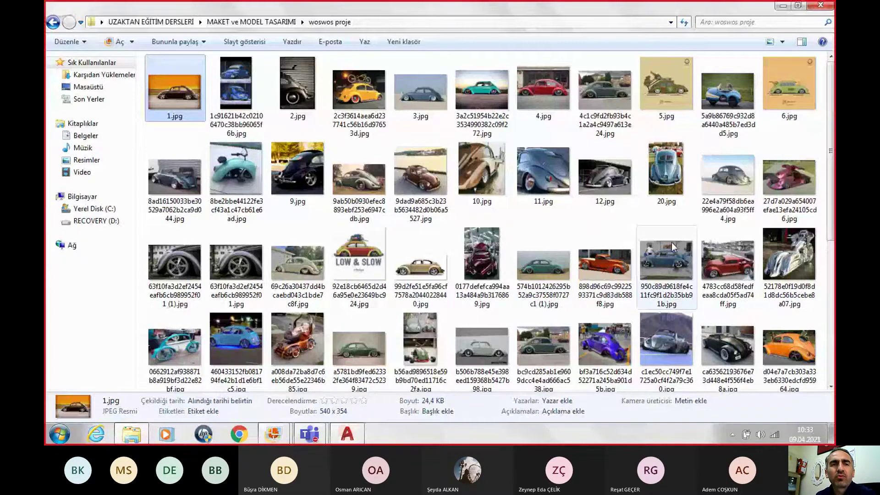
pyautogui.doubleClick(185, 94)
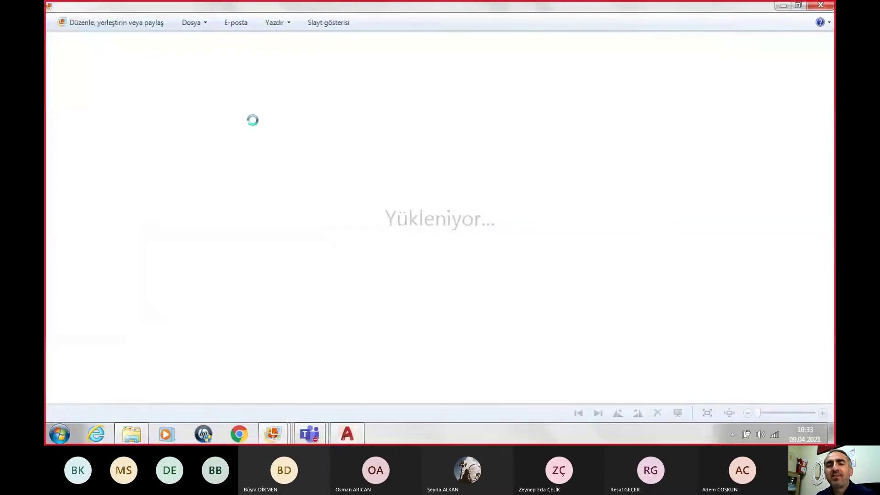
# Step through the photos, return to the army Beetle 5.jpg, and zoom in on it.
pyautogui.press('Right')
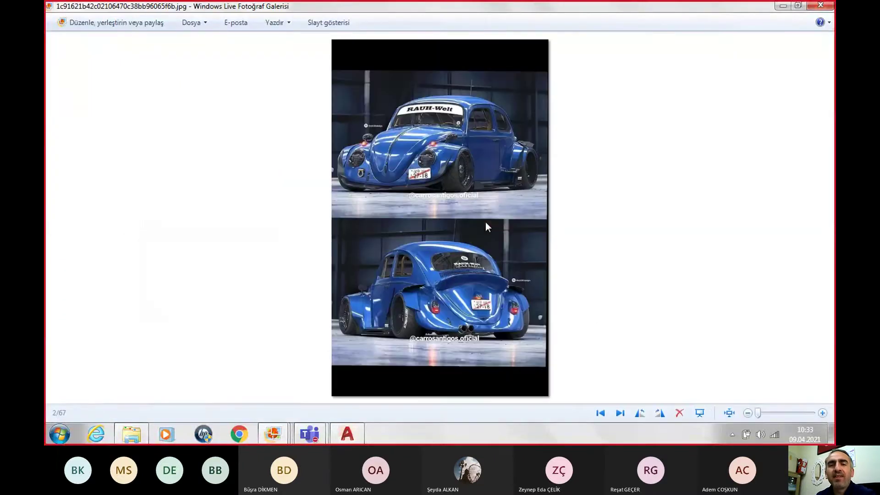
pyautogui.press('Right')
pyautogui.press('Right')
pyautogui.press('Right')
pyautogui.press('Right')
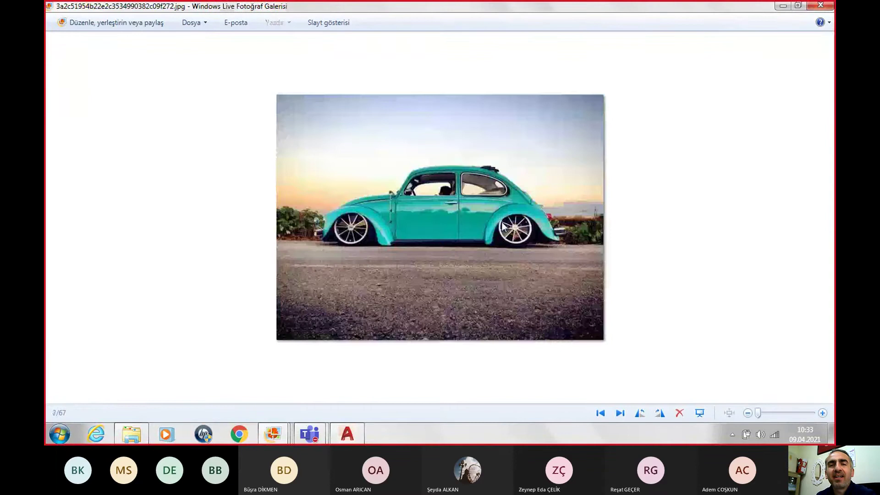
pyautogui.press('Right')
pyautogui.press('Right')
pyautogui.press('Right')
pyautogui.press('Left')
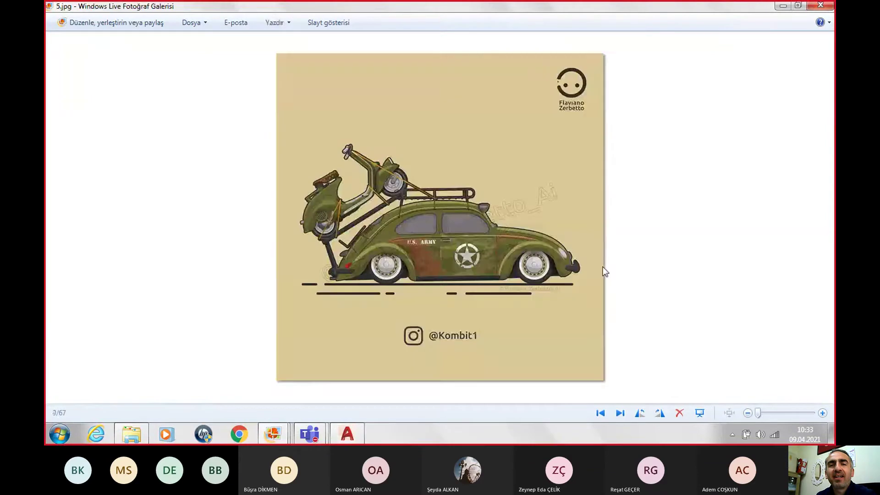
pyautogui.scroll(1, 449, 229)
pyautogui.scroll(1, 450, 229)
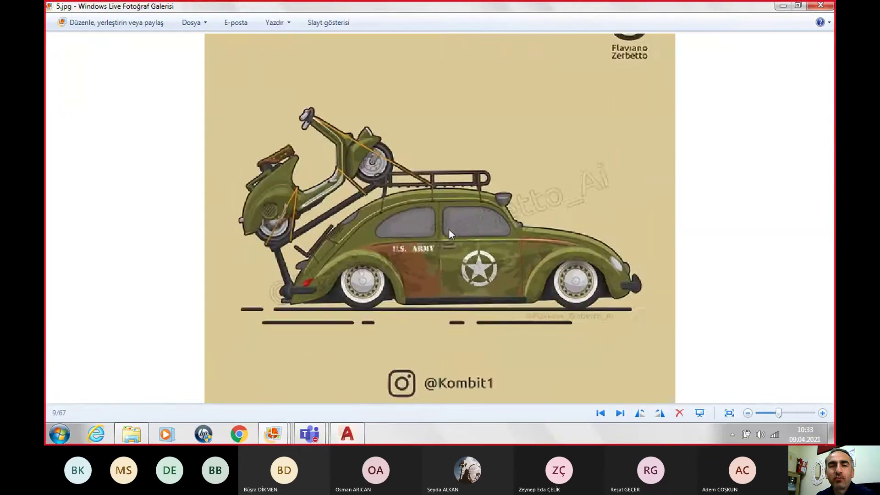
pyautogui.scroll(1, 449, 230)
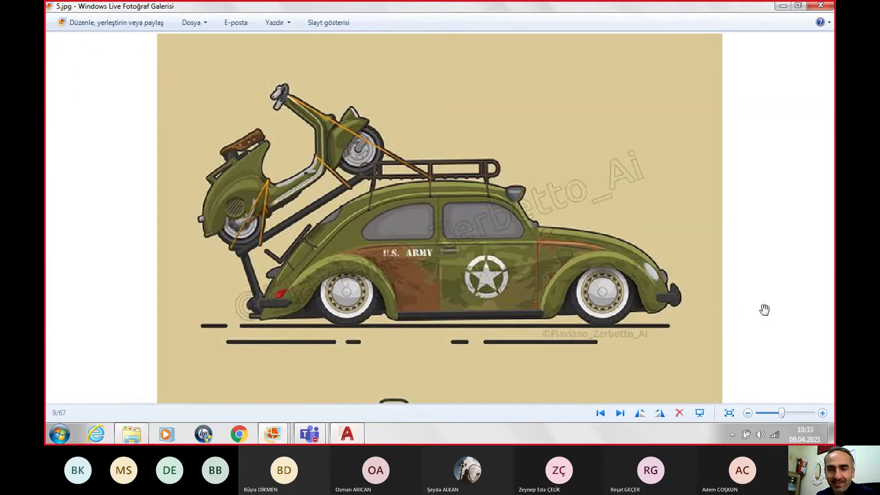
# Close the zoomed view and page from 1.jpg to image 10, the blue microcar.
pyautogui.click(820, 6)
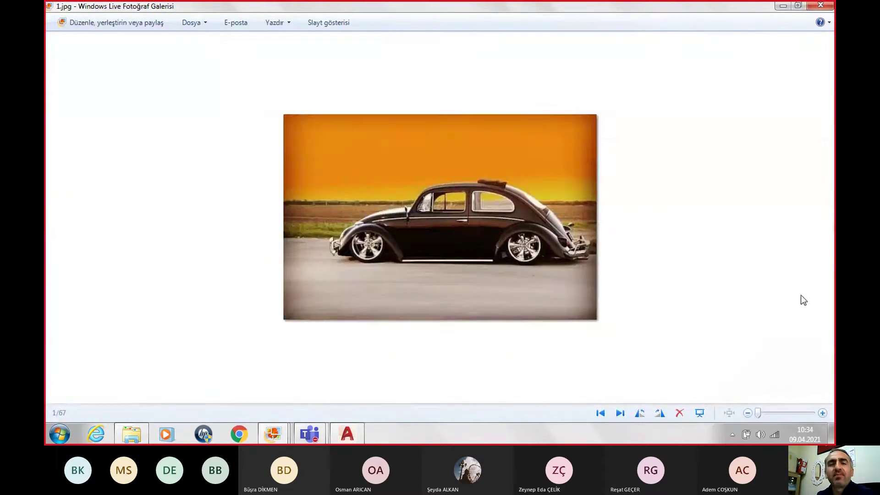
pyautogui.press('Right')
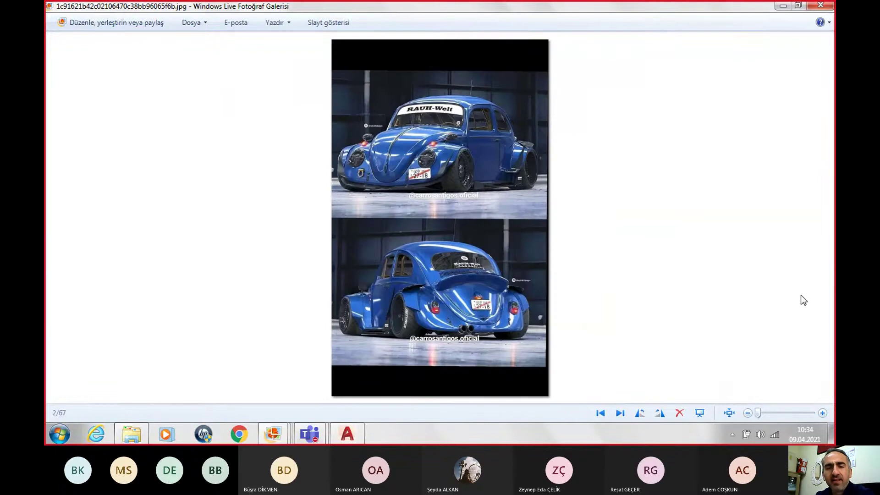
pyautogui.press('Right')
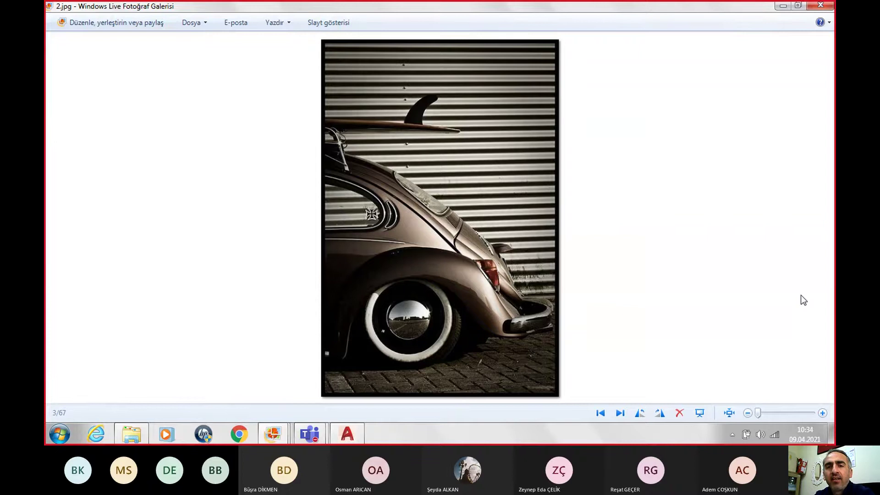
pyautogui.press('Right')
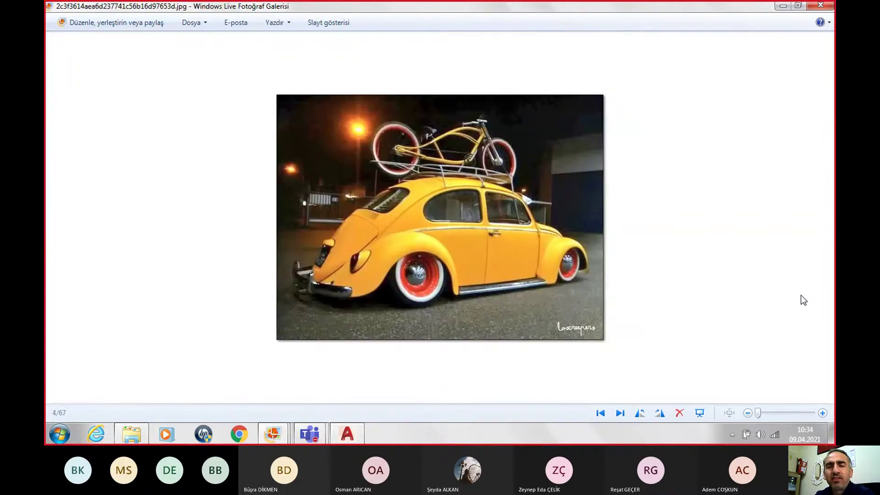
pyautogui.press('Right')
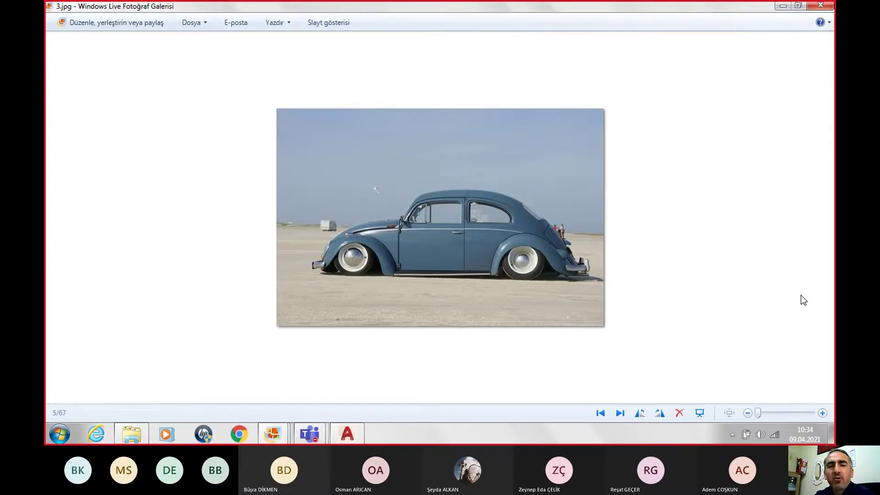
pyautogui.press('Right')
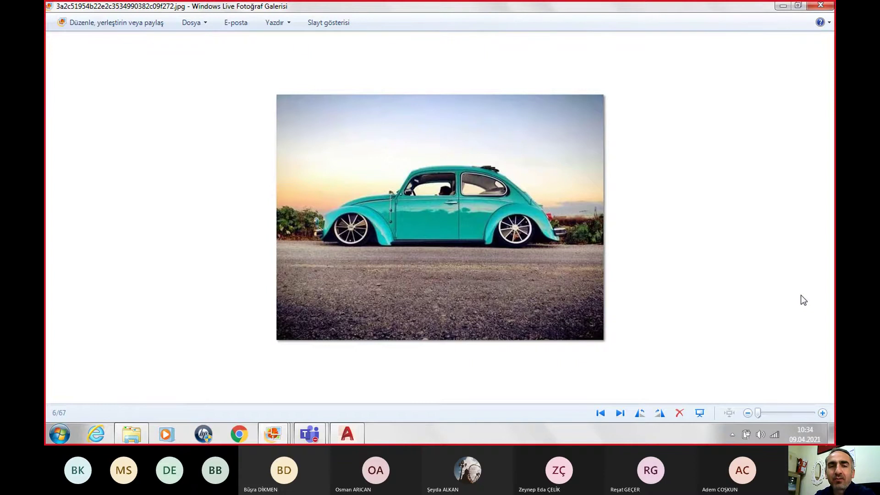
pyautogui.press('Right')
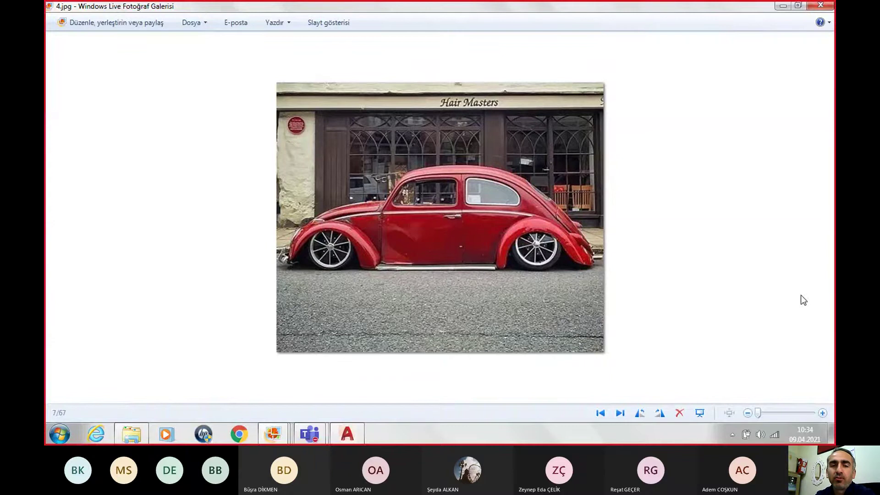
pyautogui.press('Right')
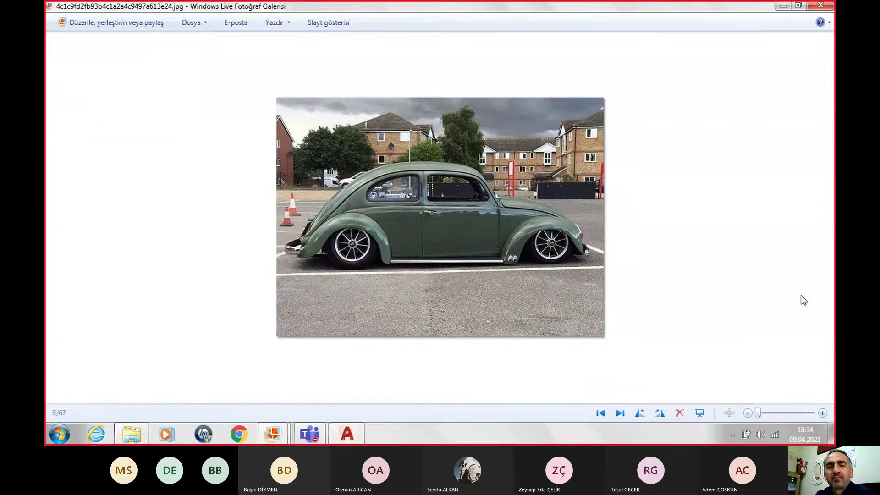
pyautogui.press('Right')
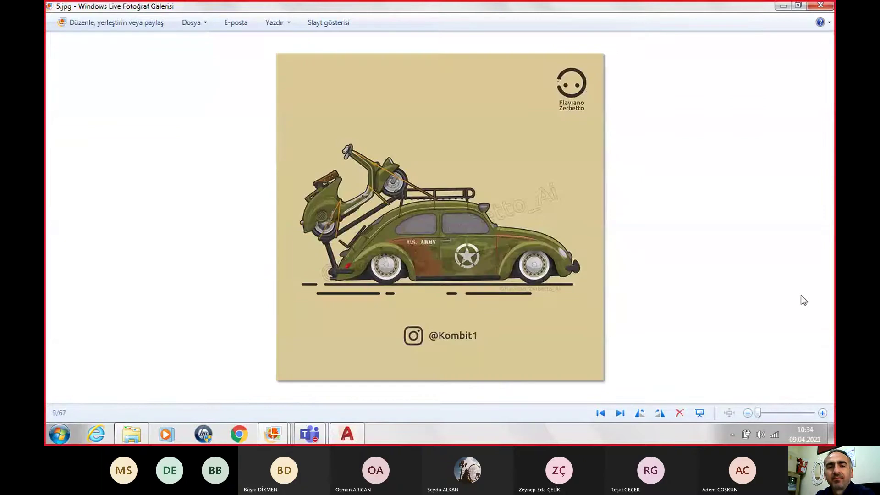
pyautogui.press('Right')
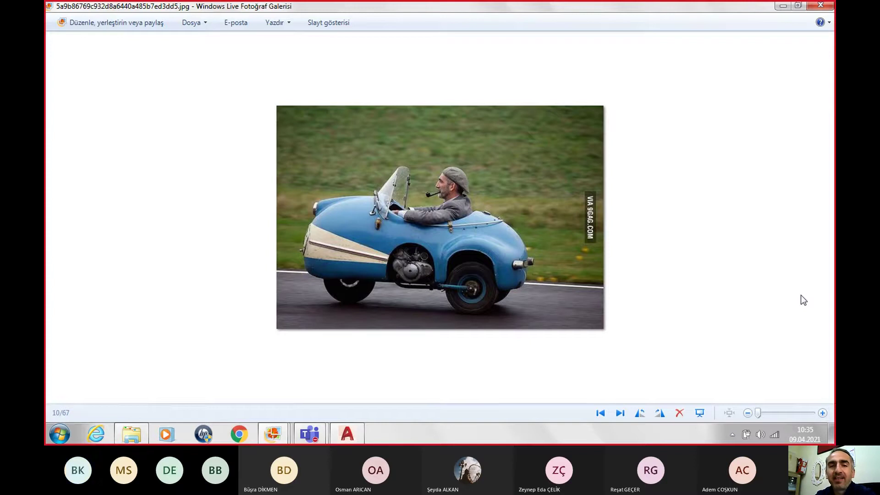
# Page from image 10 to image 23, the grey Beetle front-wheel close-up.
pyautogui.press('Right')
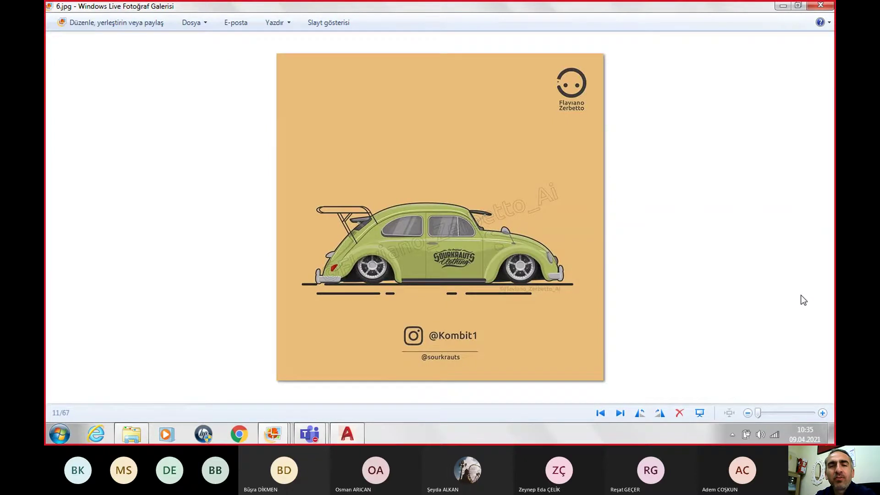
pyautogui.press('Right')
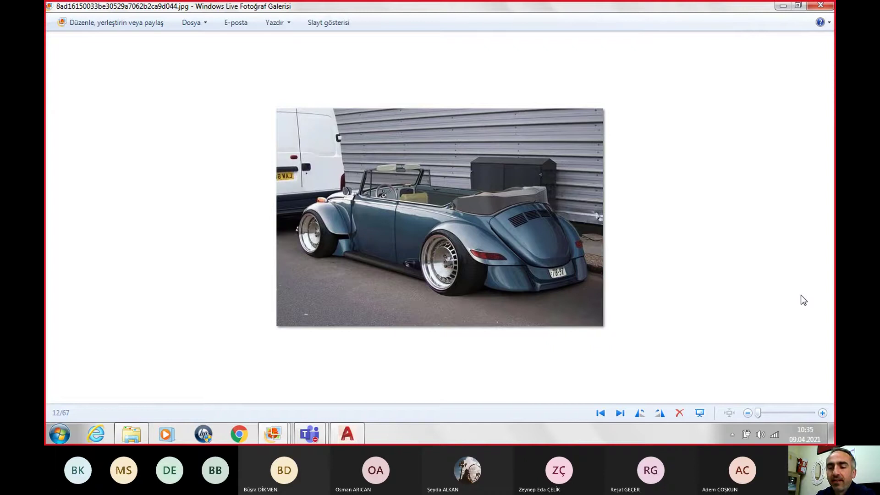
pyautogui.press('Right')
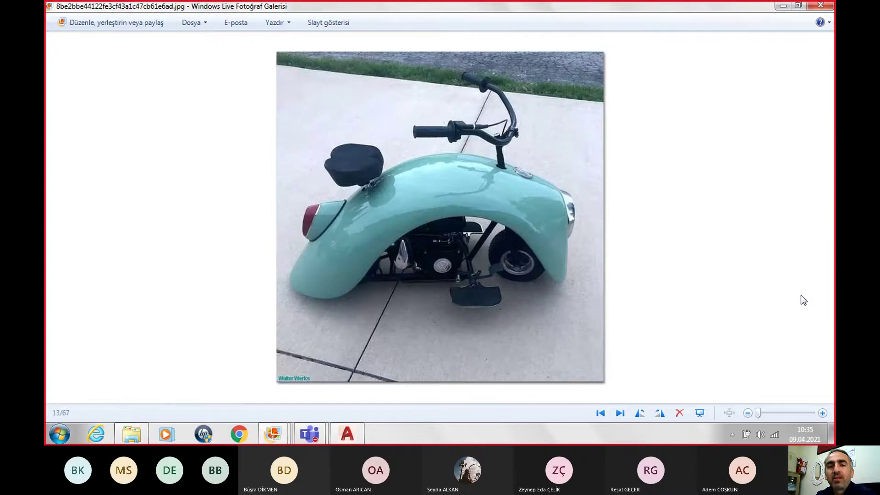
pyautogui.press('Right')
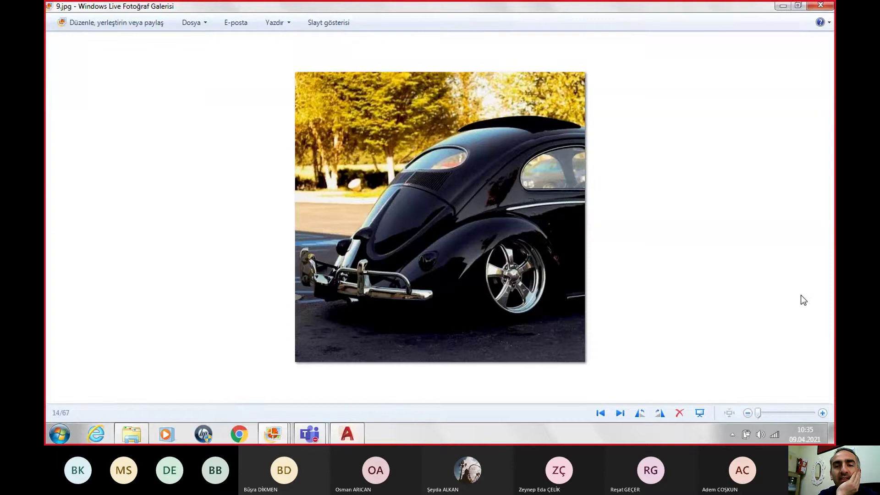
pyautogui.press('Right')
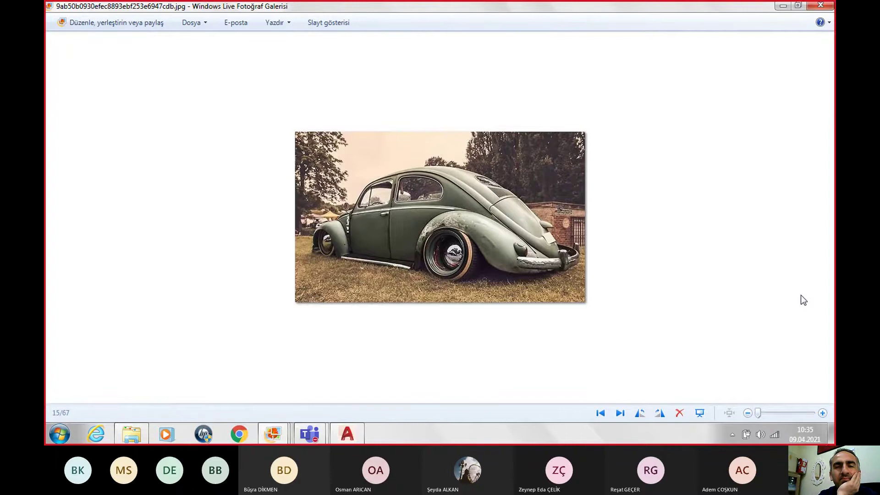
pyautogui.press('Right')
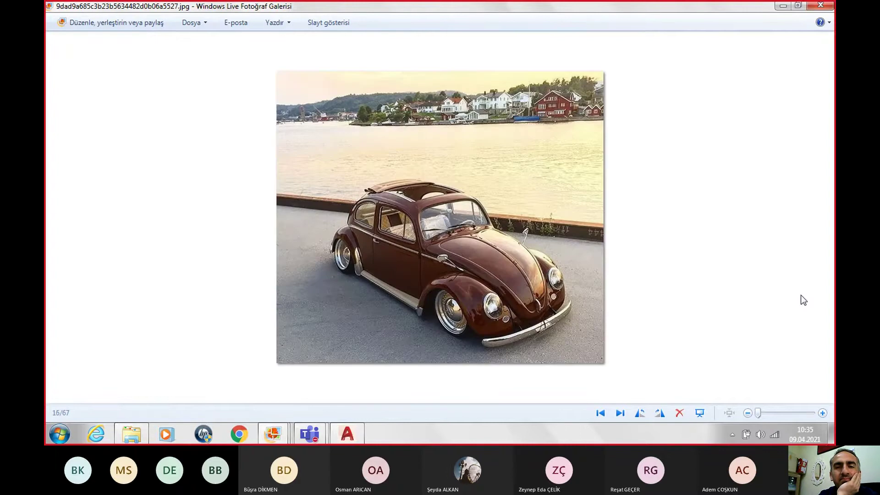
pyautogui.press('Right')
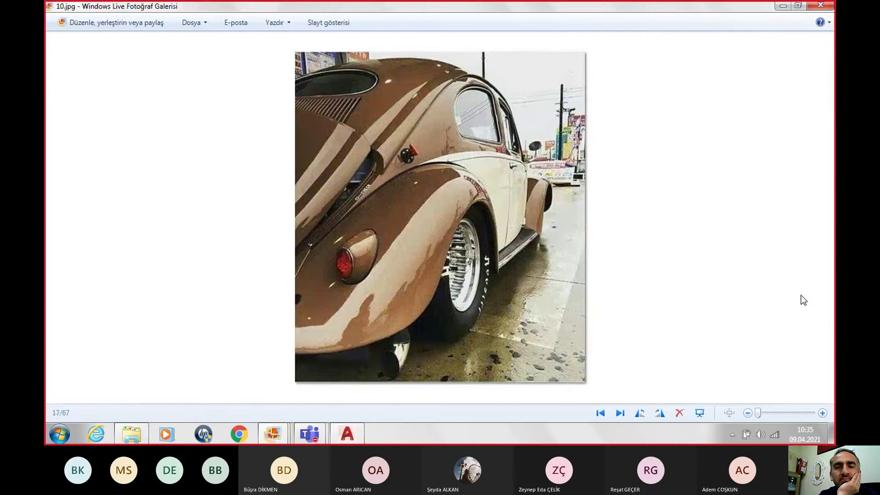
pyautogui.press('Right')
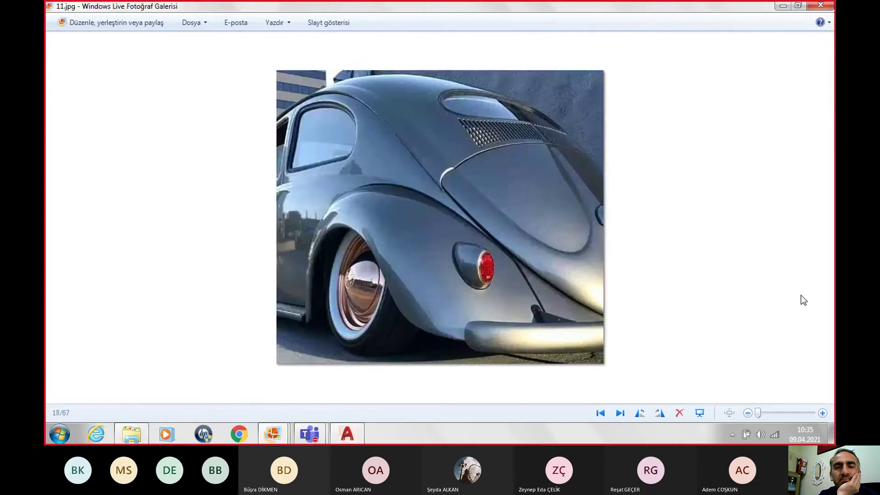
pyautogui.press('Right')
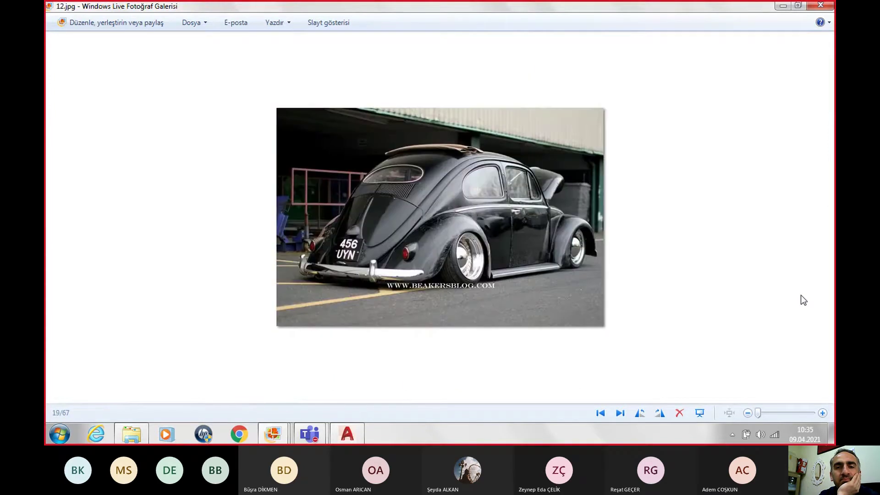
pyautogui.press('Right')
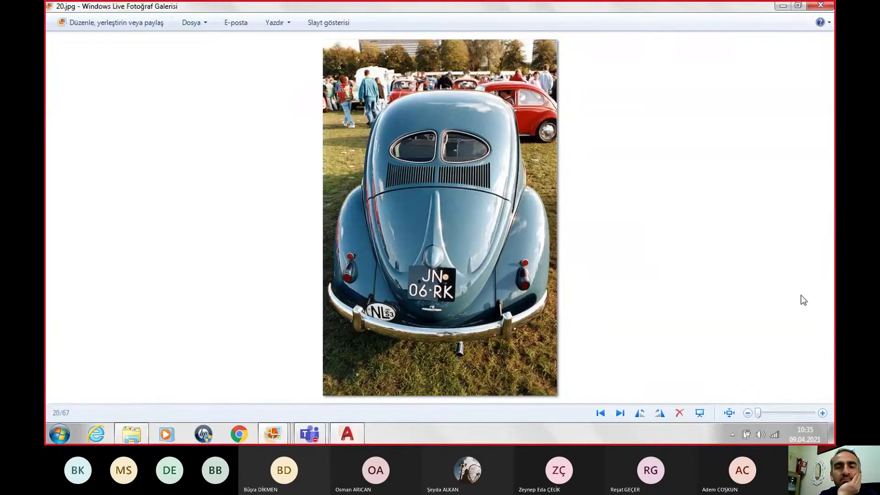
pyautogui.press('Right')
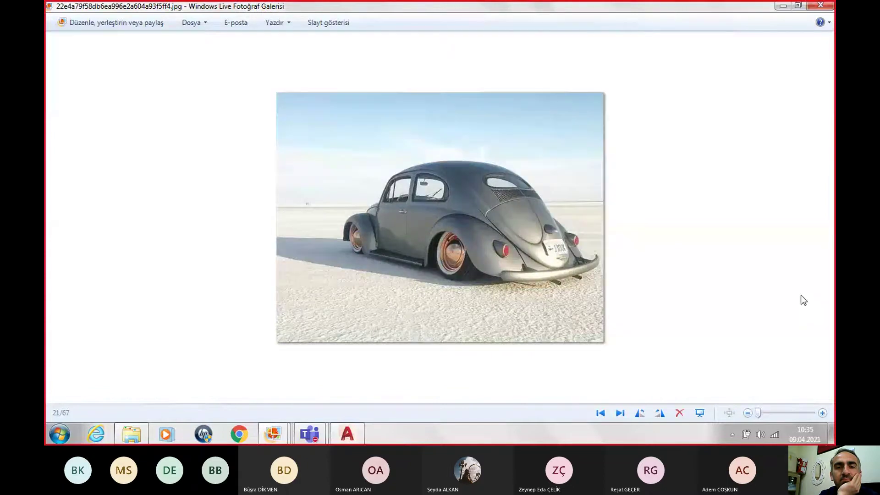
pyautogui.press('Right')
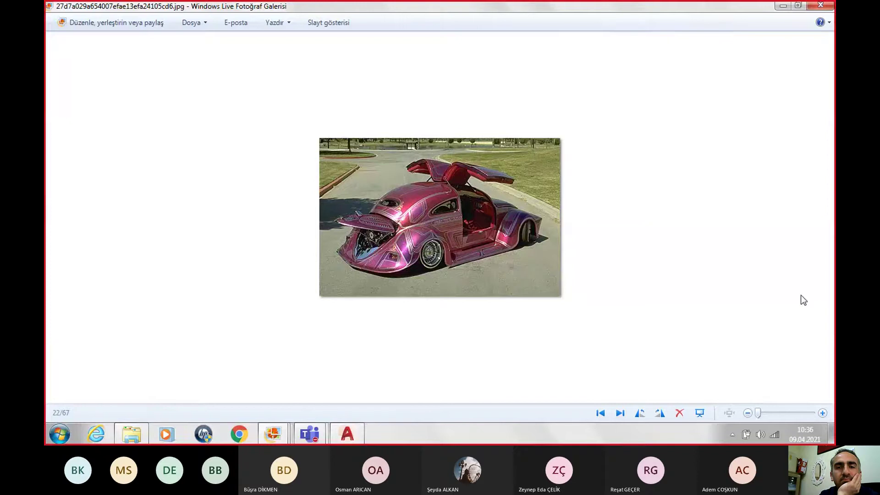
pyautogui.press('Right')
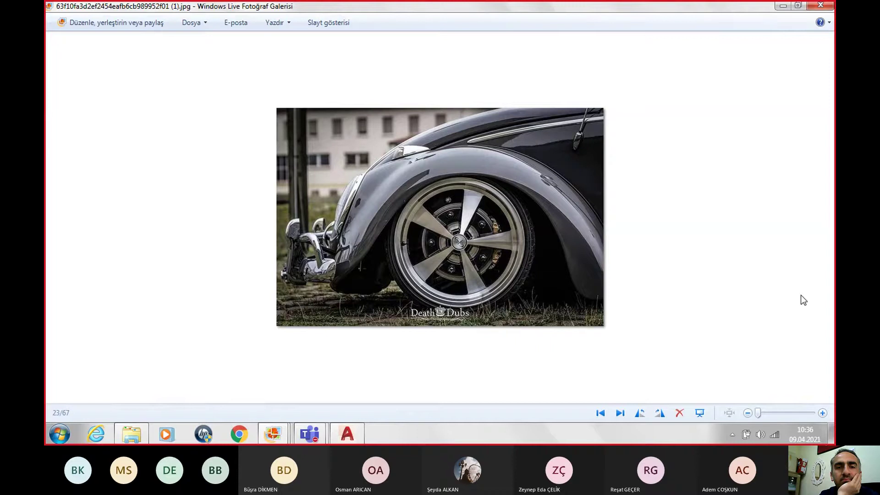
# Page from image 23 through the truck and pickup photos to the green Beetle side view.
pyautogui.press('Right')
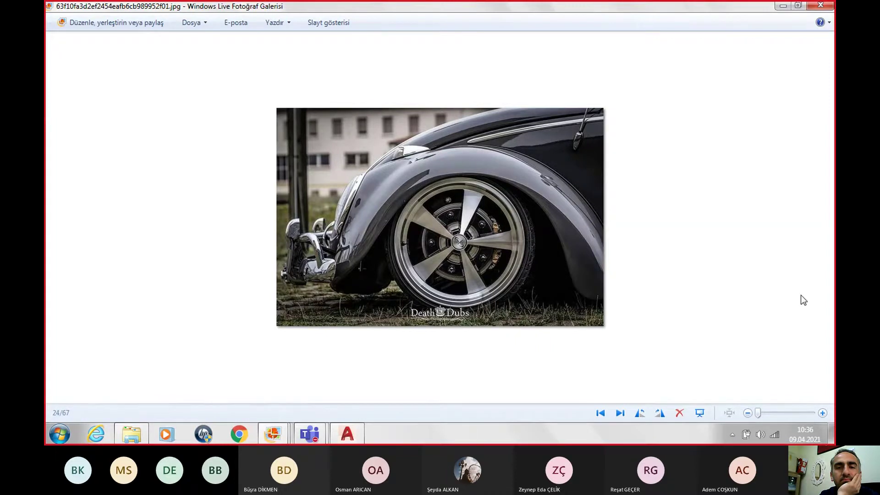
pyautogui.press('Right')
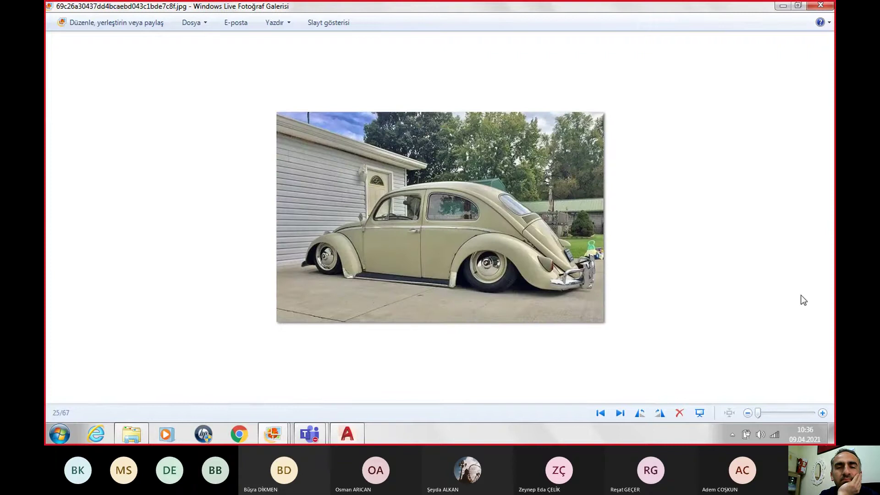
pyautogui.press('Right')
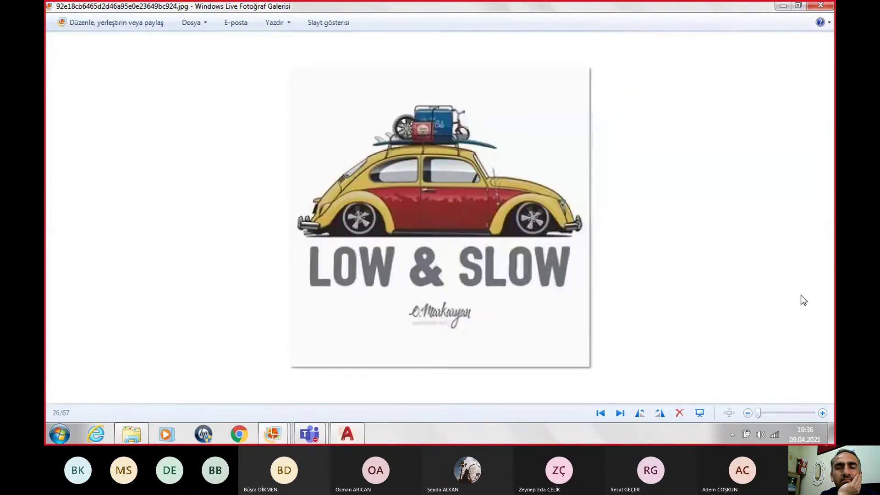
pyautogui.press('Right')
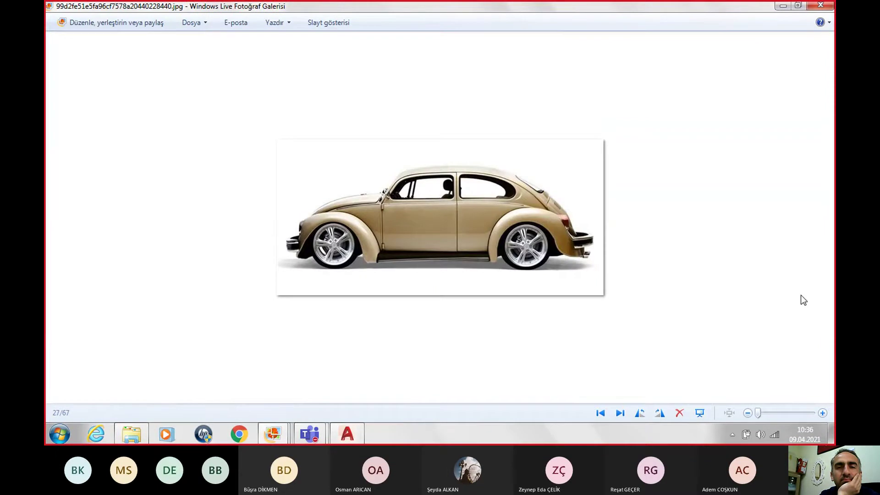
pyautogui.press('Right')
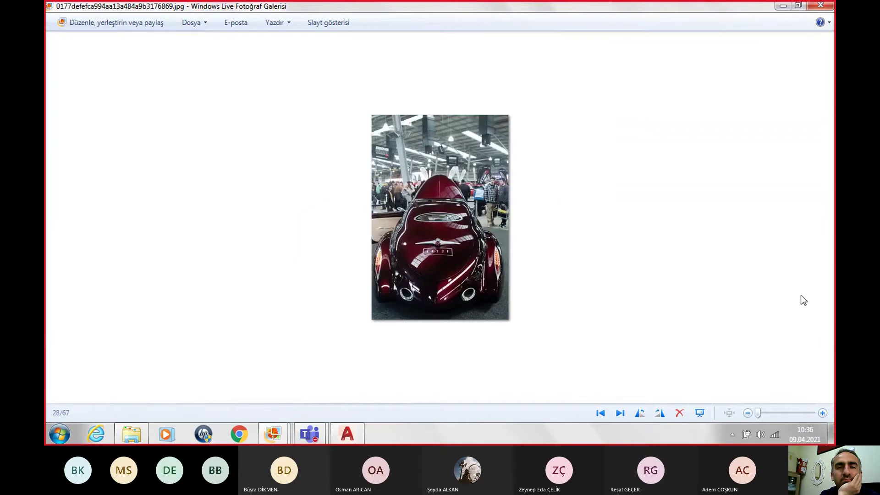
pyautogui.press('Right')
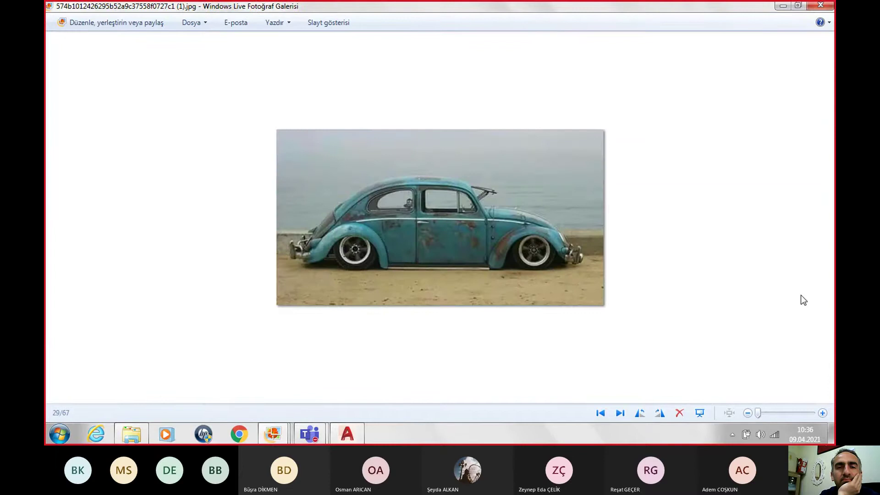
pyautogui.press('Right')
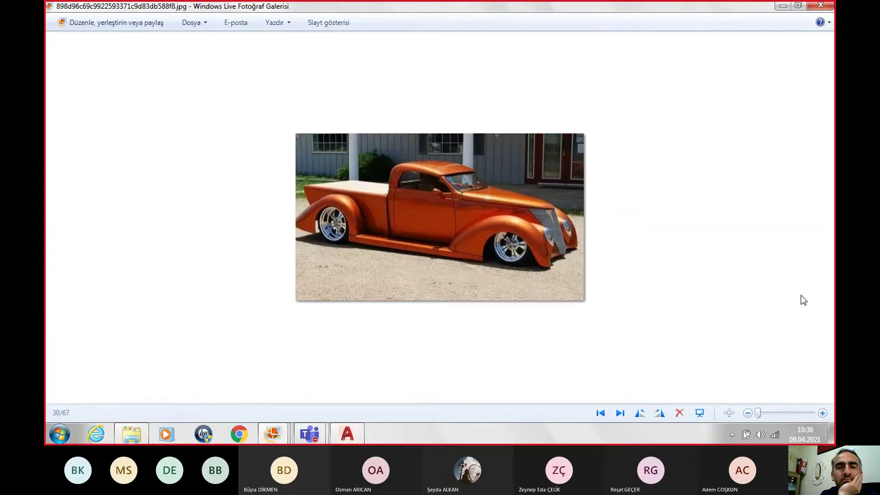
pyautogui.press('Left')
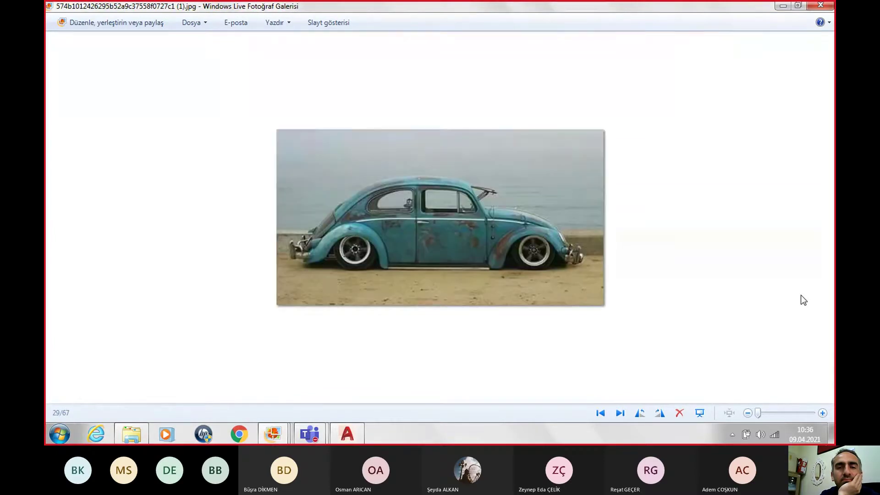
pyautogui.press('Right')
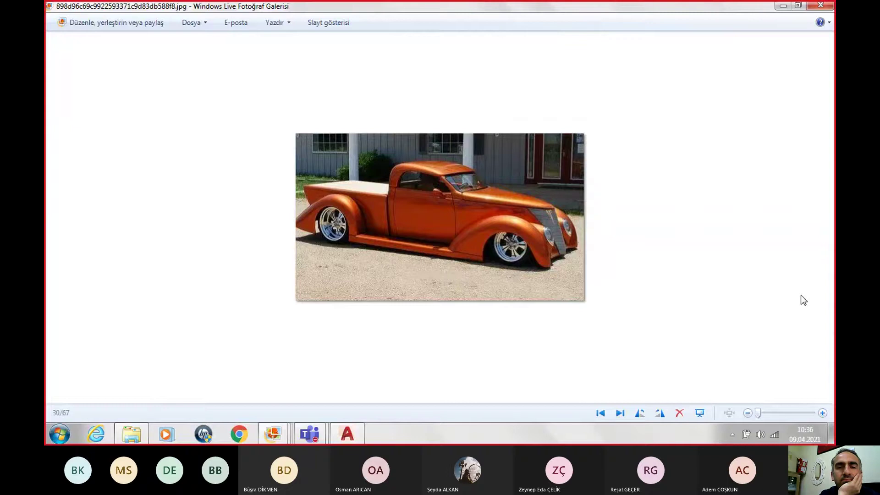
pyautogui.press('Right')
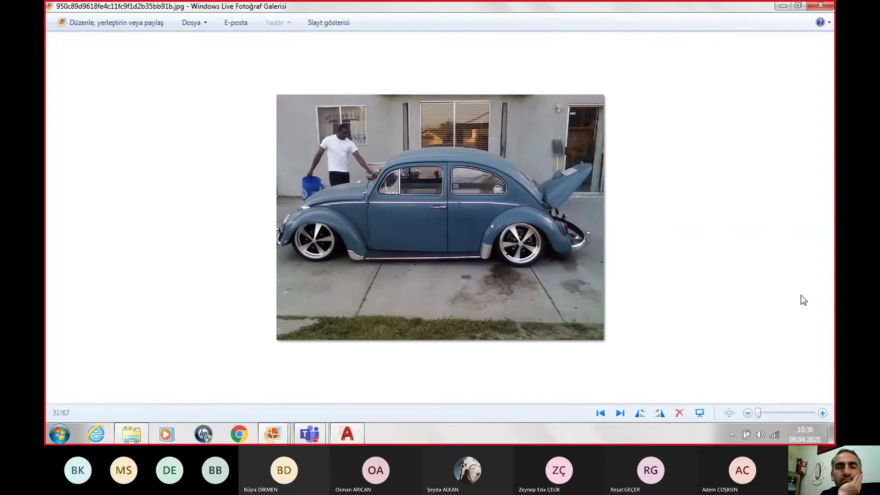
pyautogui.press('Right')
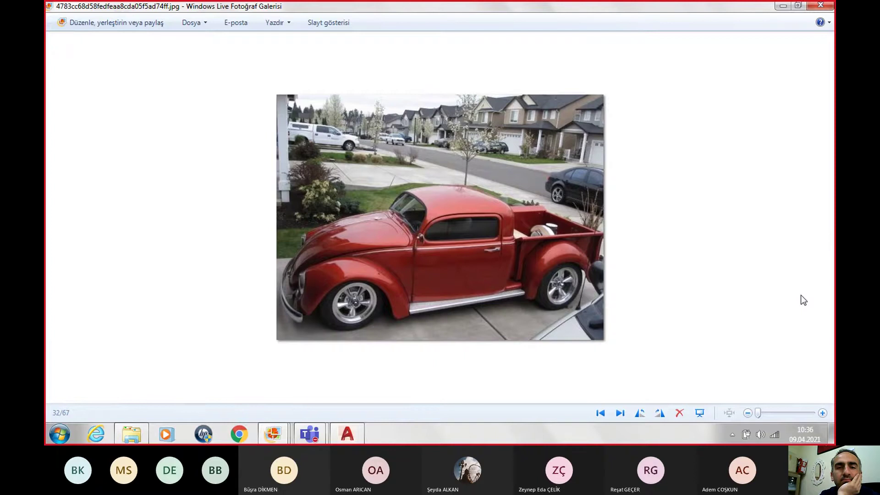
pyautogui.press('Right')
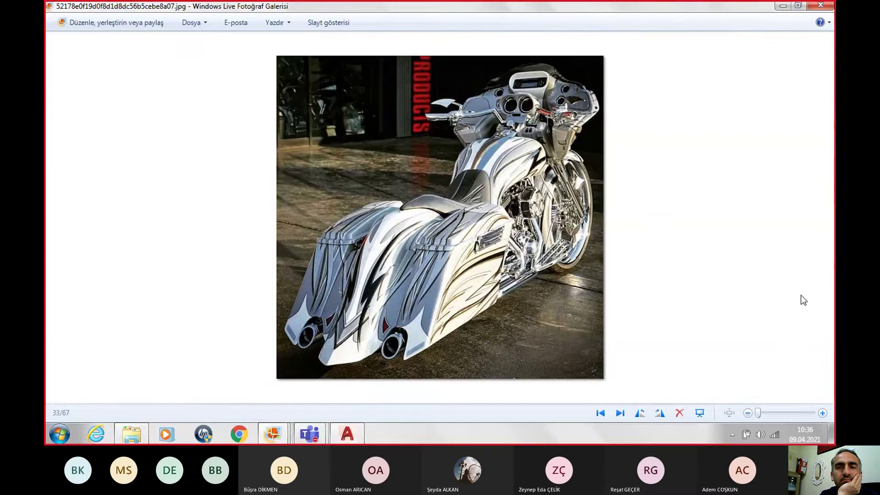
pyautogui.press('Right')
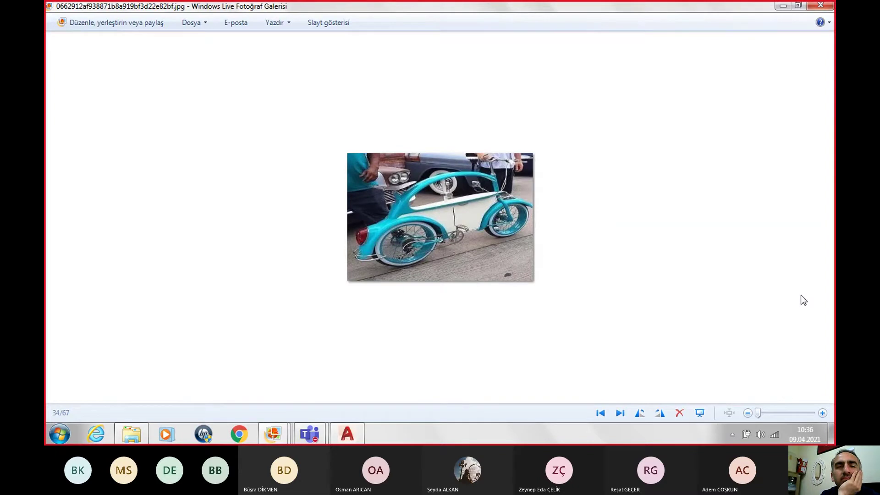
pyautogui.press('Right')
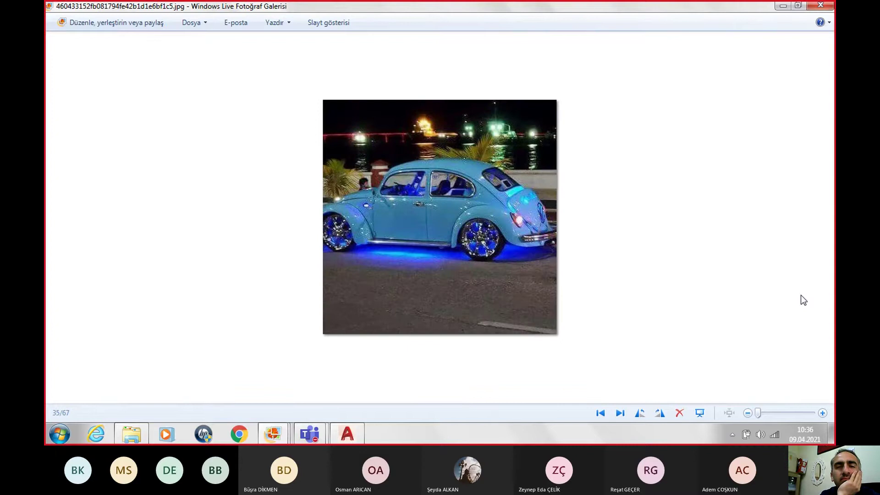
pyautogui.press('Right')
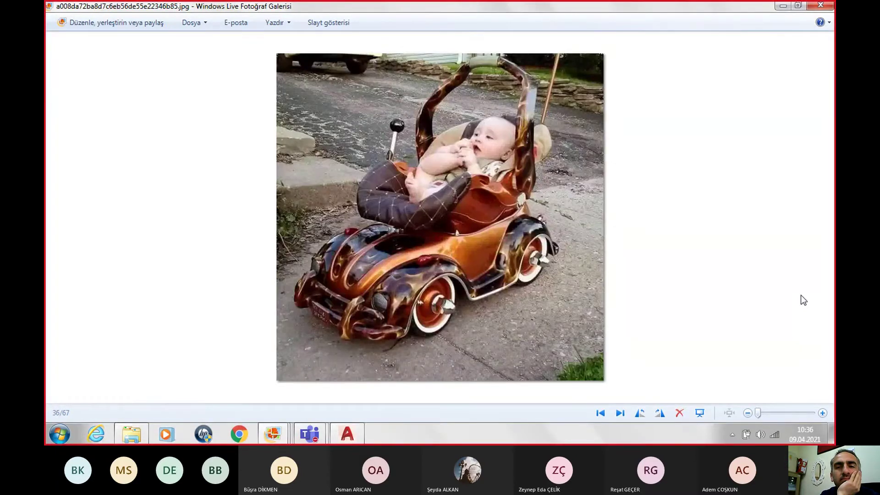
pyautogui.press('Right')
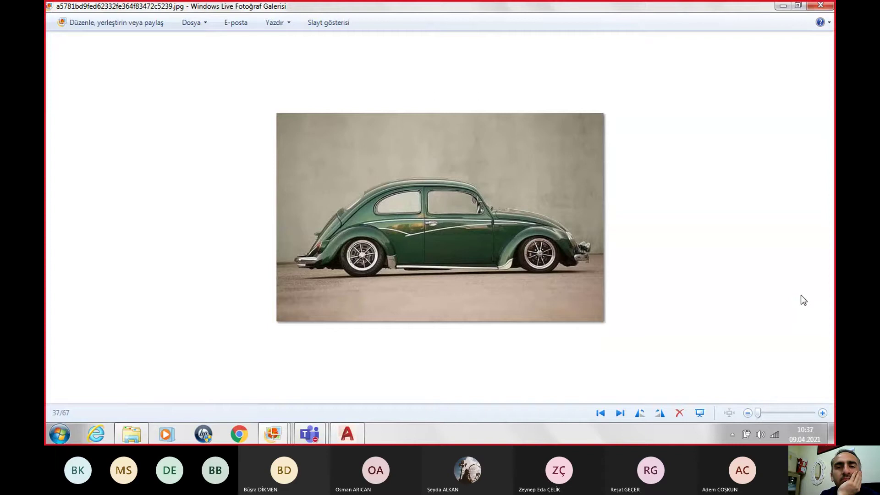
# Continue paging to image 49, the black hot rod with red flames.
pyautogui.press('Right')
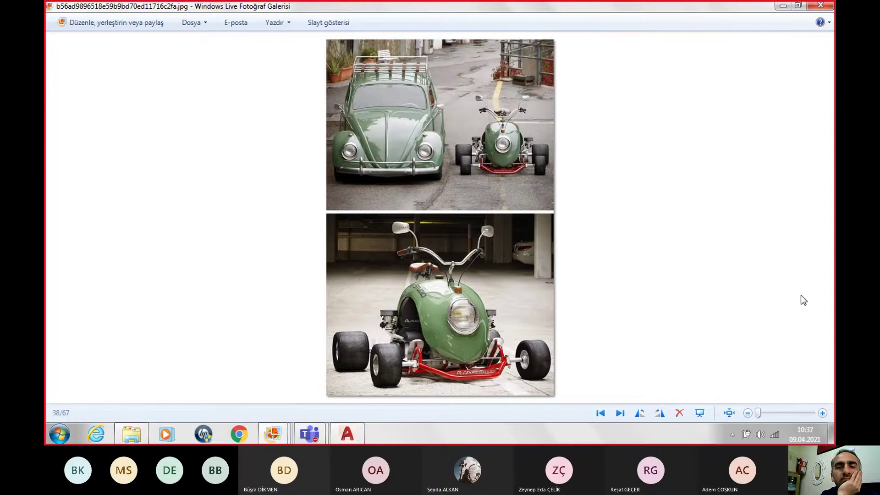
pyautogui.press('Right')
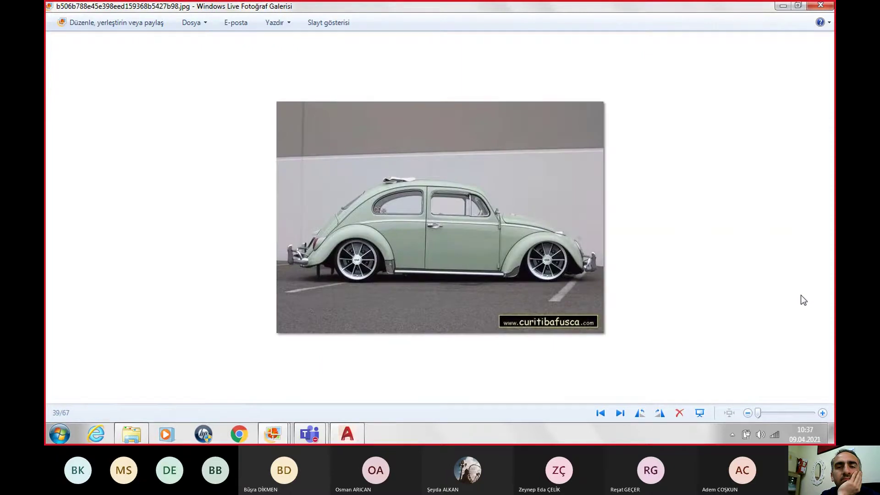
pyautogui.press('Right')
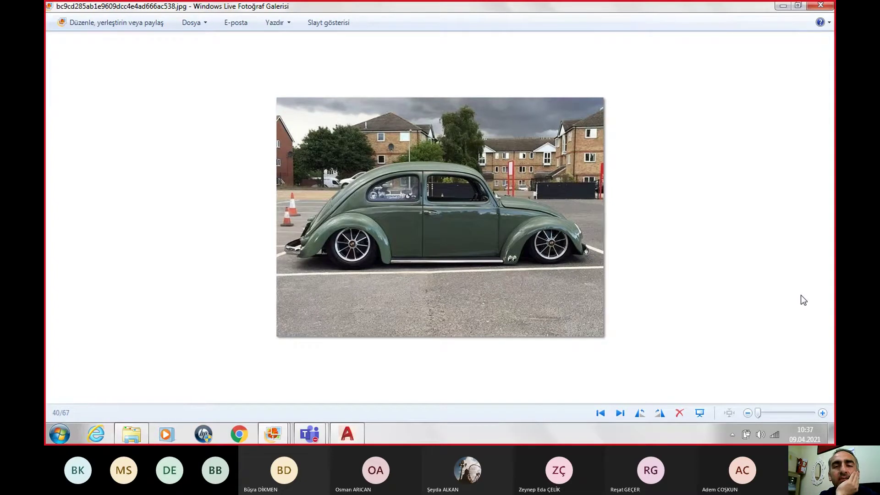
pyautogui.press('Right')
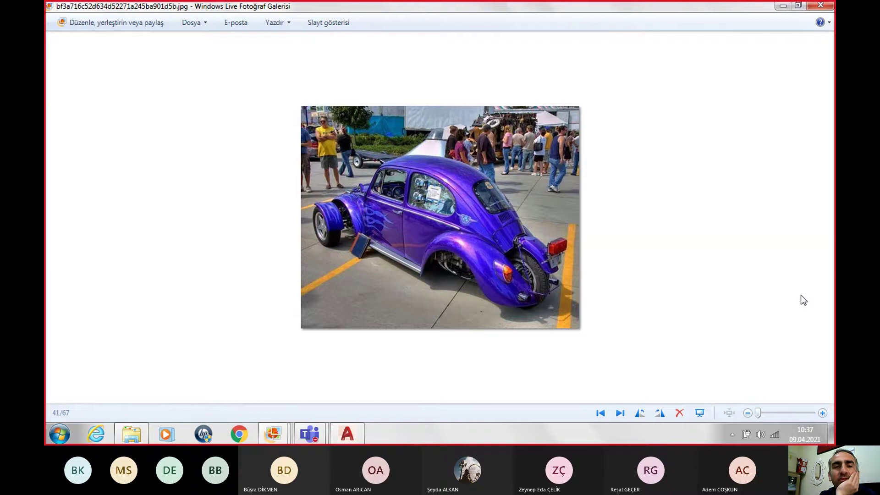
pyautogui.press('Right')
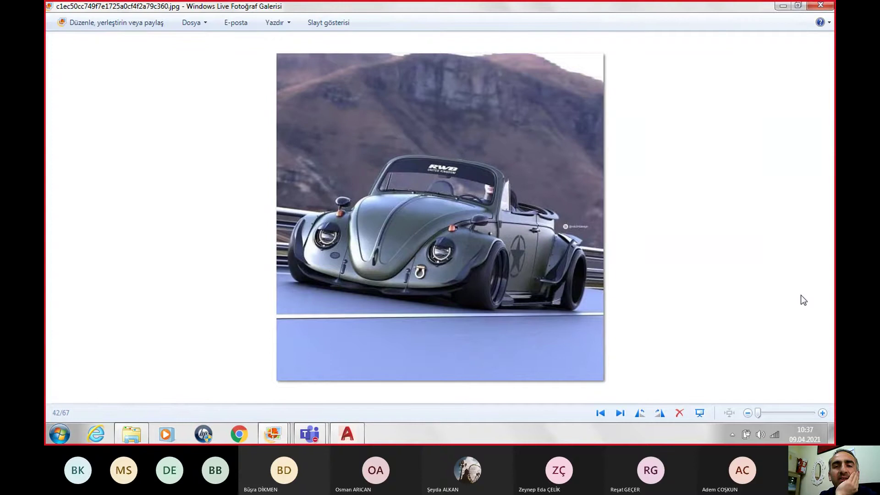
pyautogui.press('Right')
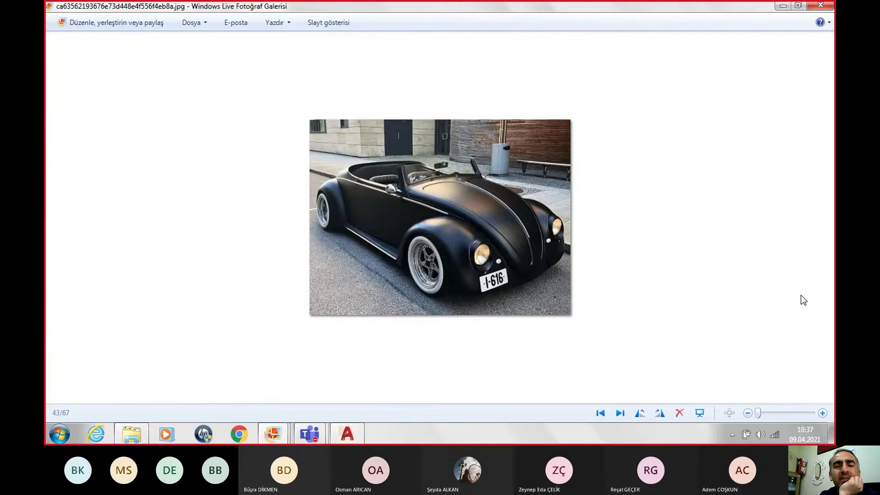
pyautogui.press('Right')
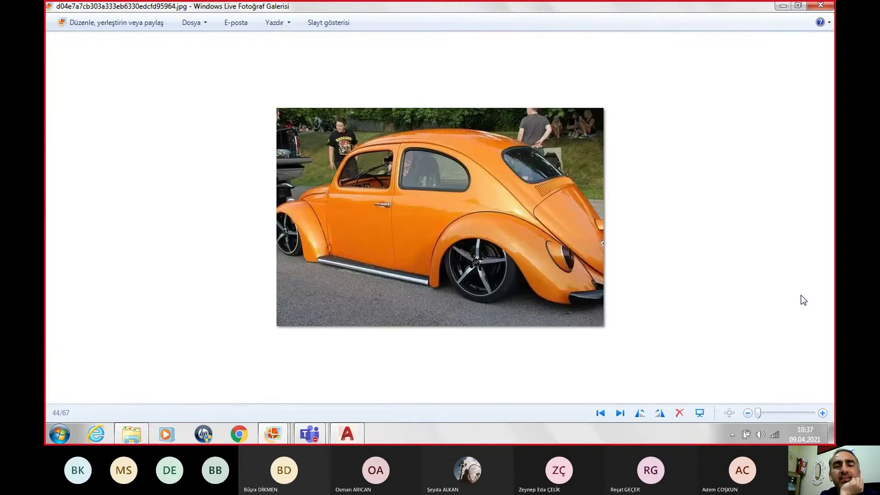
pyautogui.press('Left')
pyautogui.press('Right')
pyautogui.press('Right')
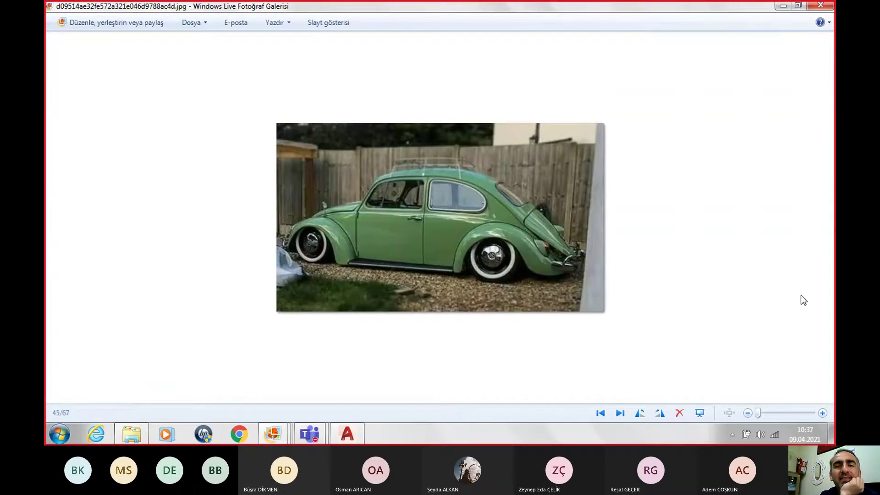
pyautogui.press('Right')
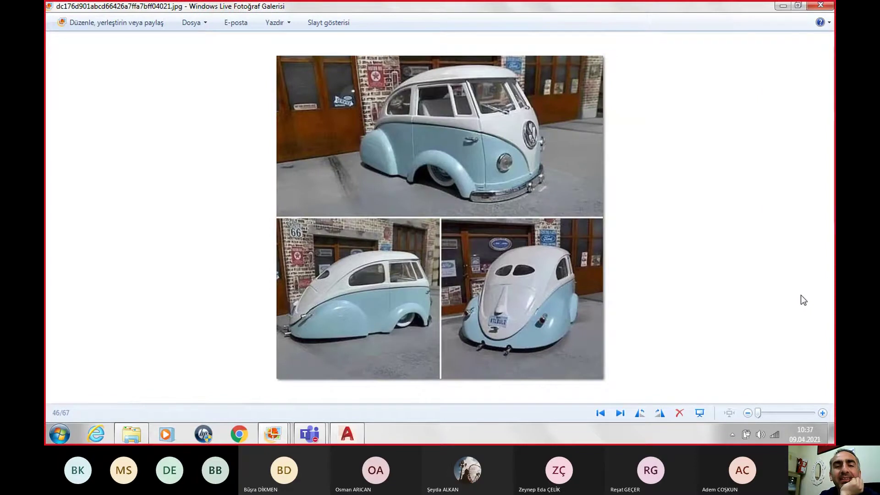
pyautogui.press('Right')
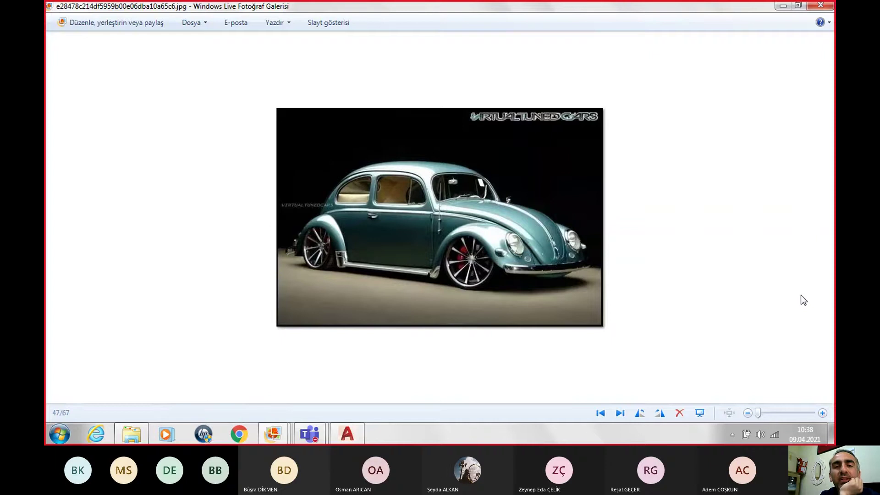
pyautogui.press('Right')
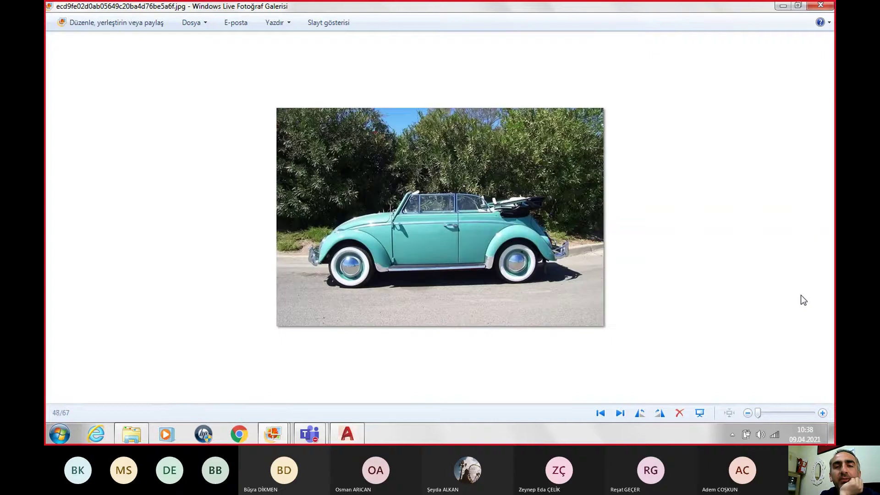
pyautogui.press('Right')
pyautogui.press('Left')
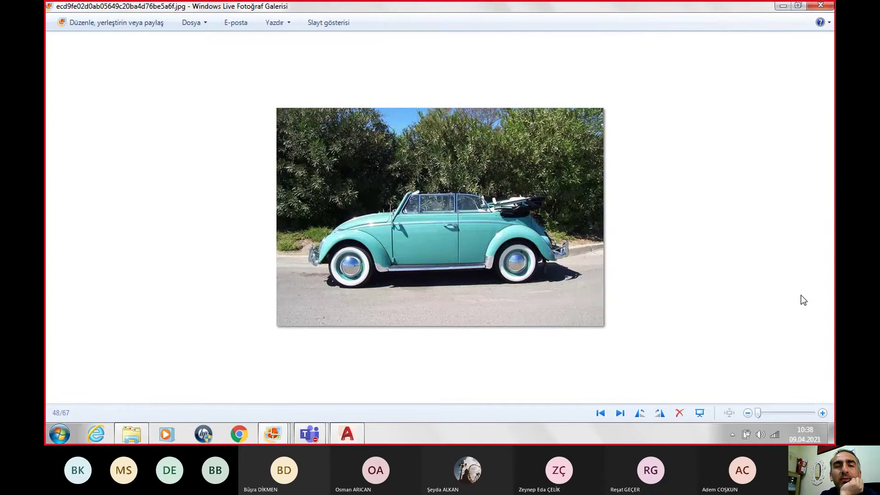
pyautogui.press('Right')
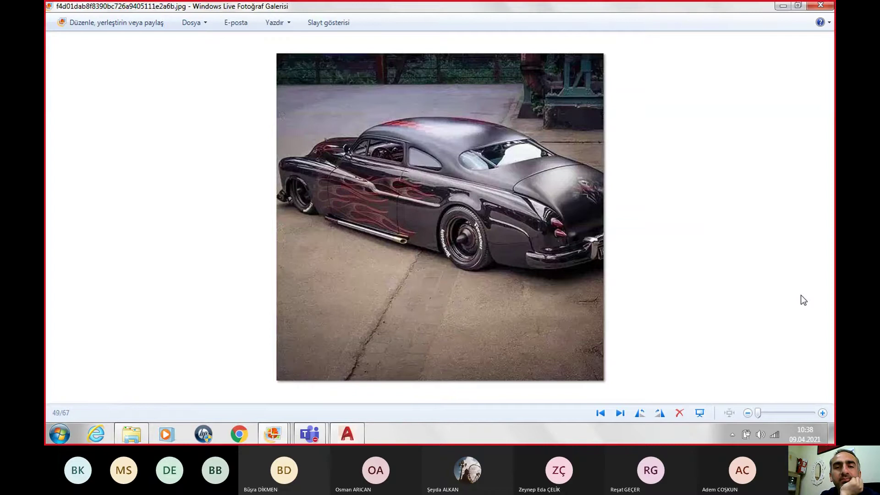
# Page from the gold Beetle to image 57, the wooden toy Beetle w1.jpg.
pyautogui.press('Right')
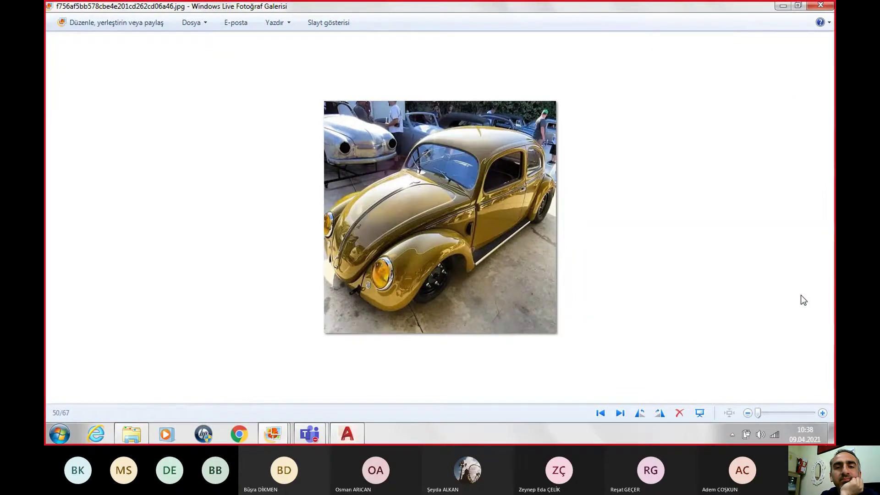
pyautogui.press('Right')
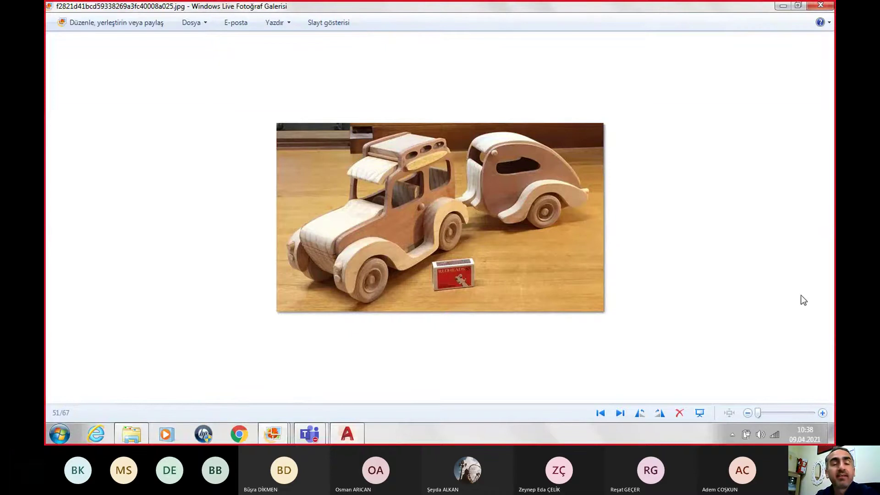
pyautogui.press('Right')
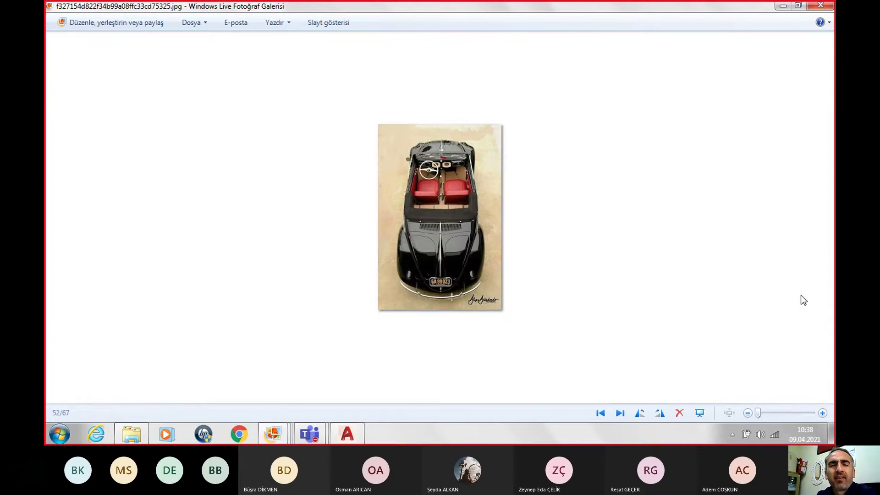
pyautogui.press('Right')
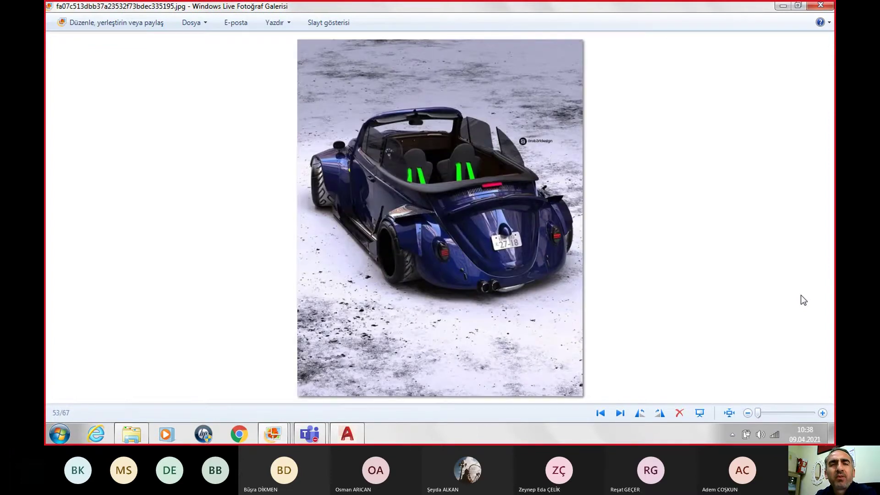
pyautogui.press('Right')
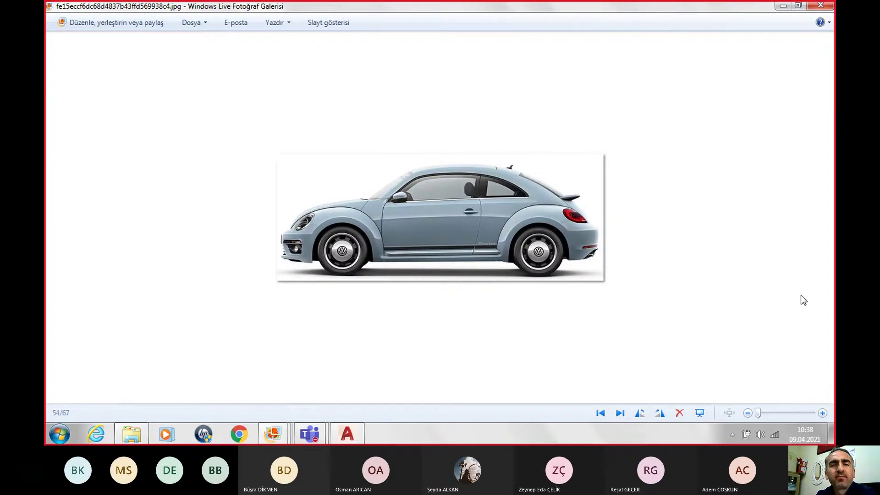
pyautogui.press('Right')
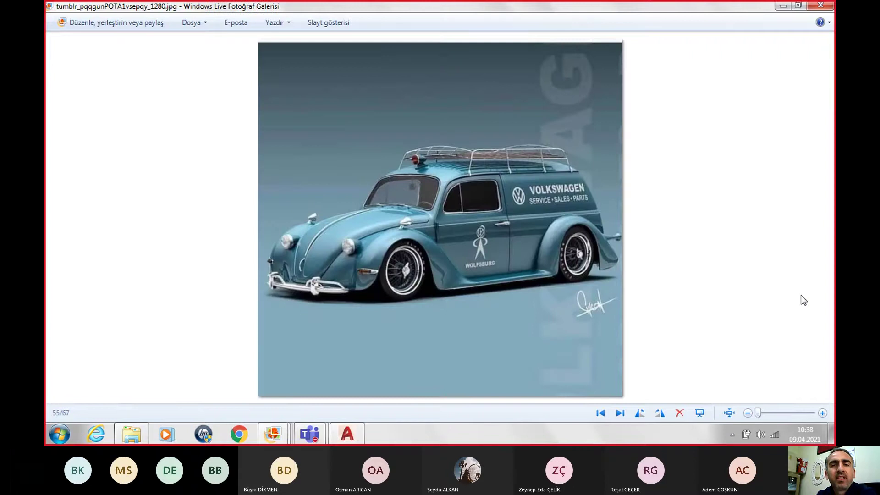
pyautogui.press('Left')
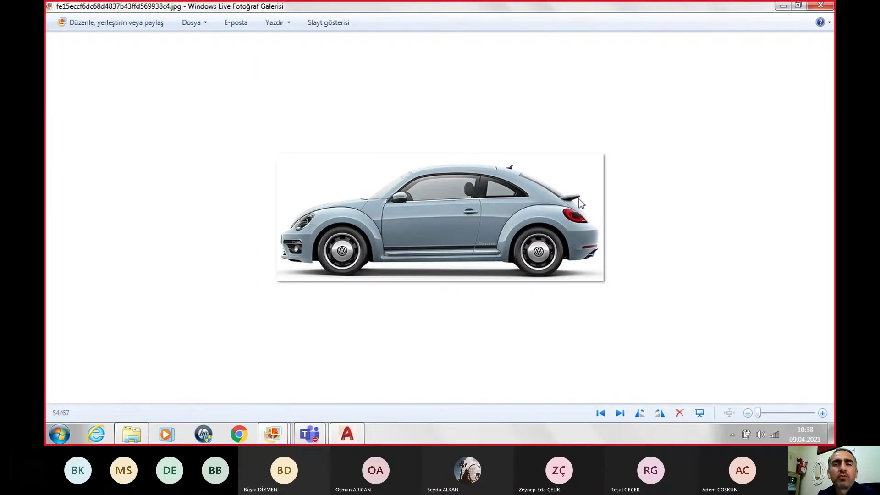
pyautogui.press('Right')
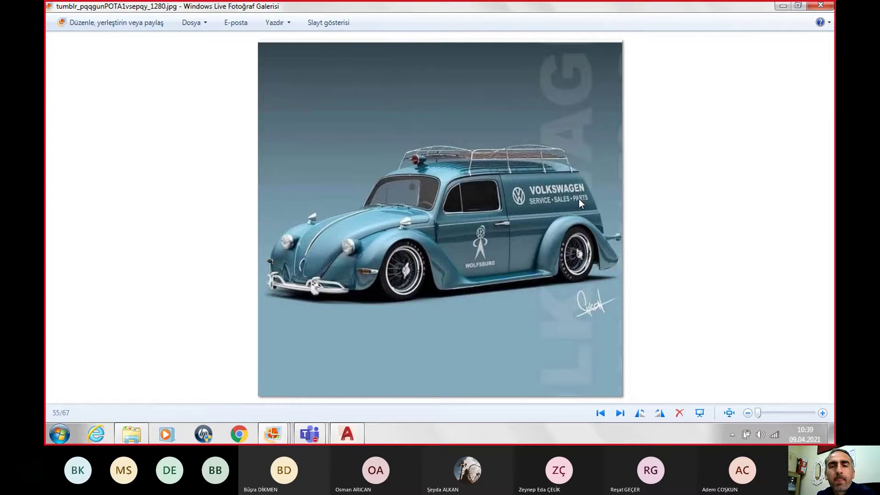
pyautogui.press('Right')
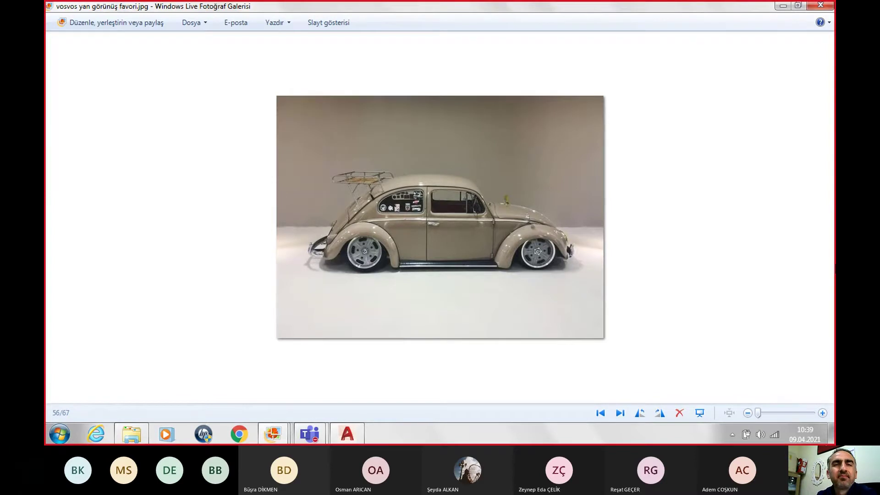
pyautogui.press('Right')
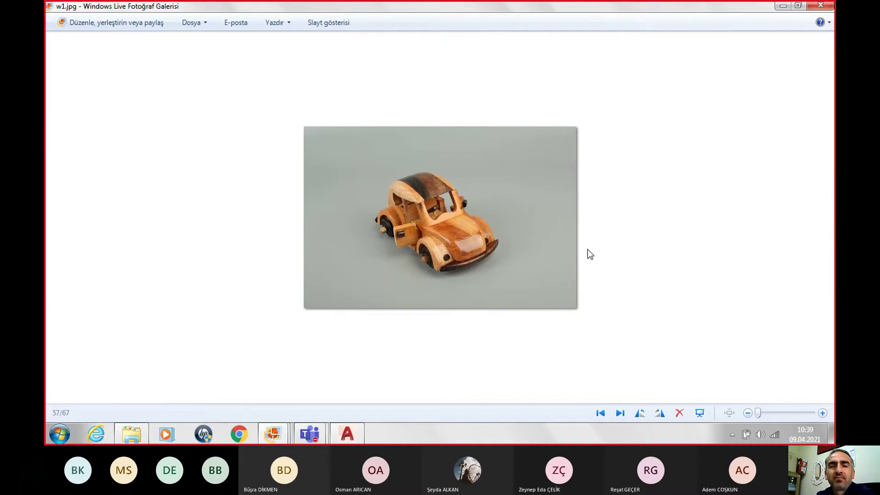
# Page through the wooden car and interior photos z1–z5, wrapping around to 1.jpg.
pyautogui.press('Right')
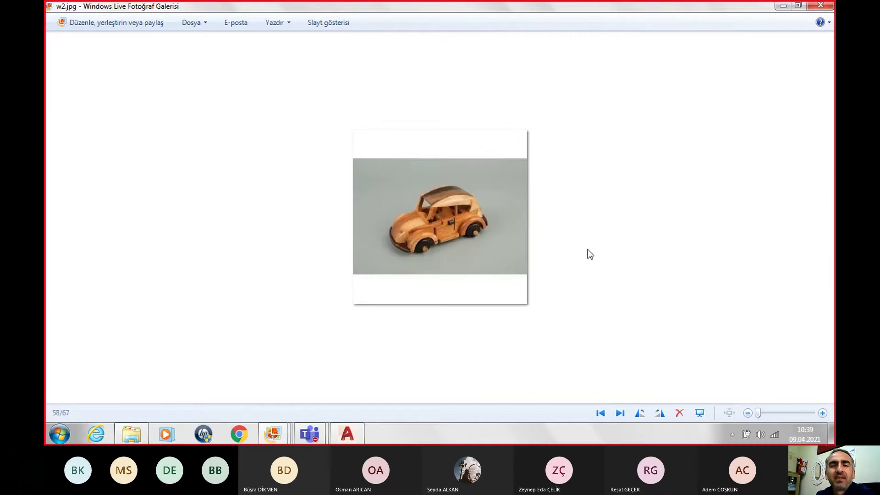
pyautogui.press('Right')
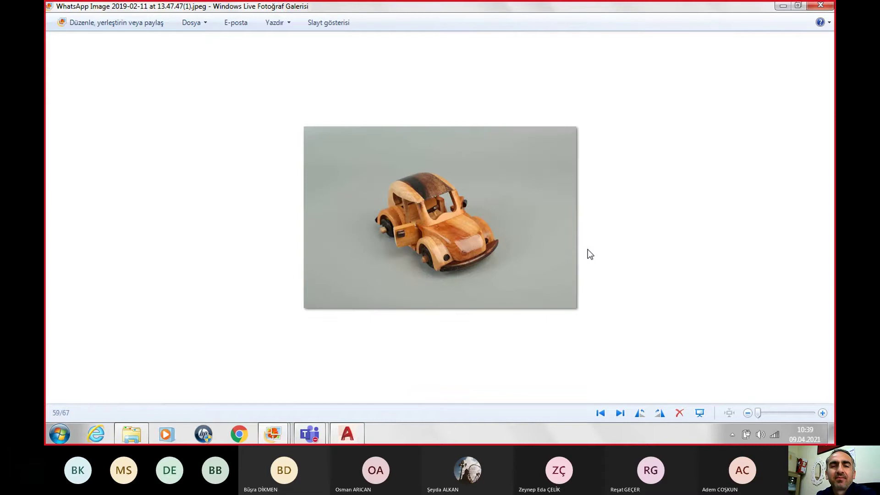
pyautogui.press('Right')
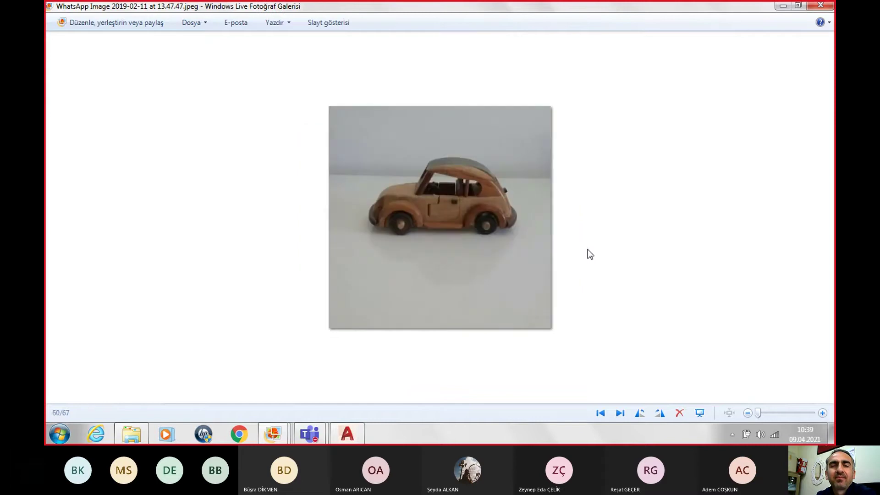
pyautogui.press('Right')
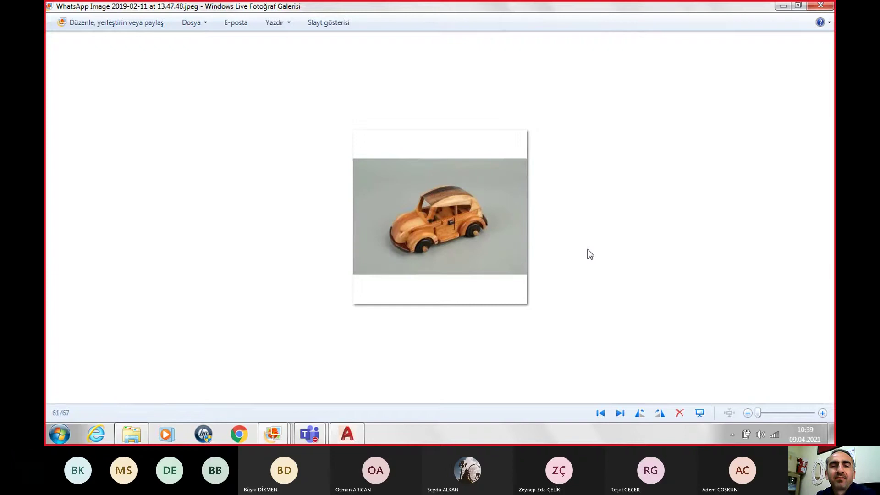
pyautogui.press('Right')
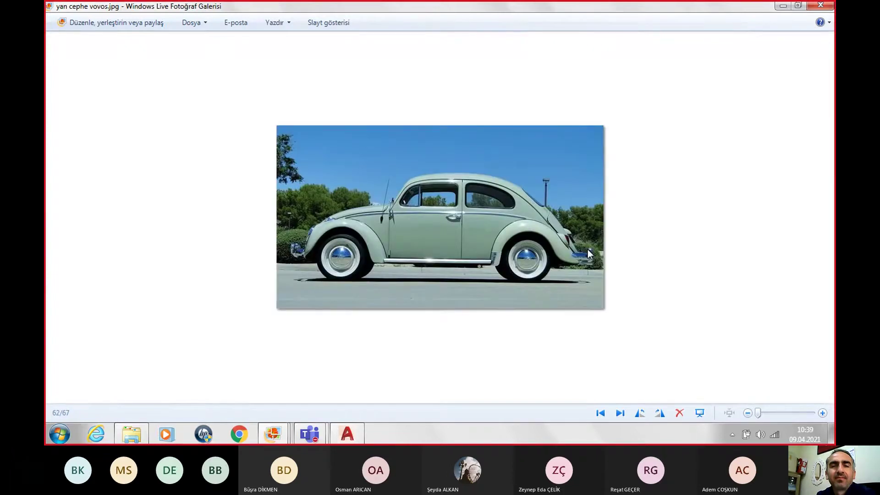
pyautogui.press('Right')
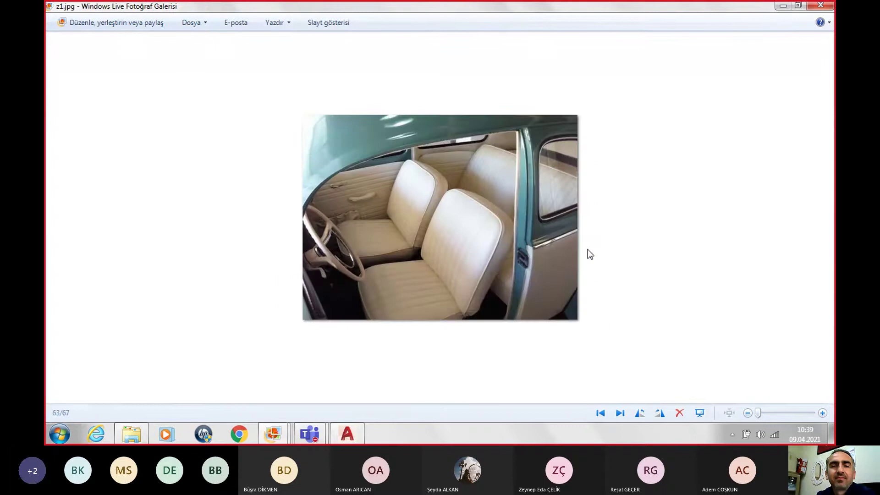
pyautogui.press('Right')
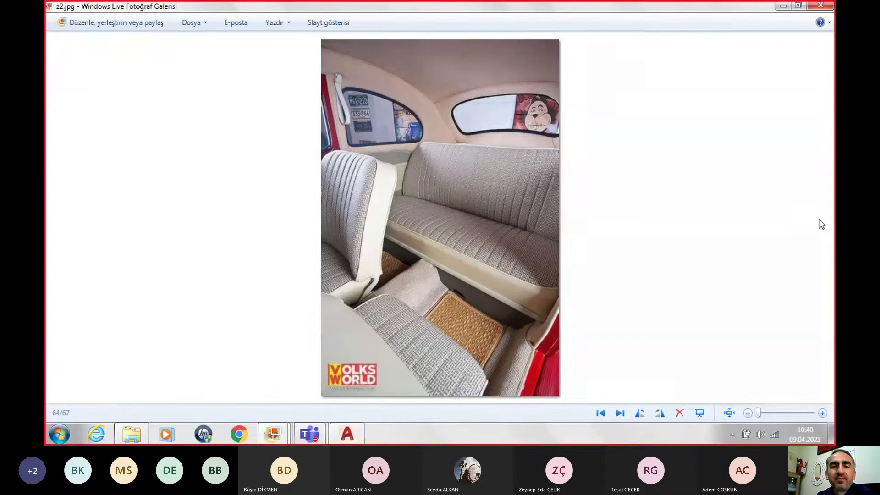
pyautogui.press('Right')
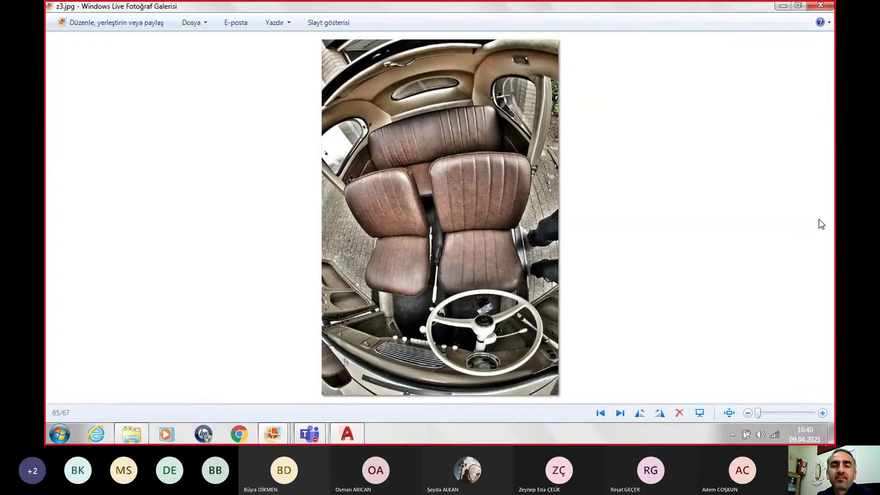
pyautogui.press('Right')
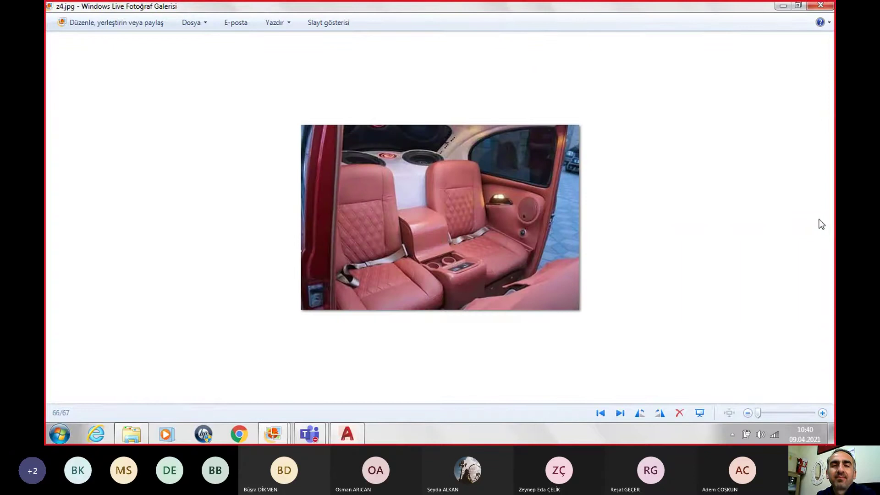
pyautogui.press('Right')
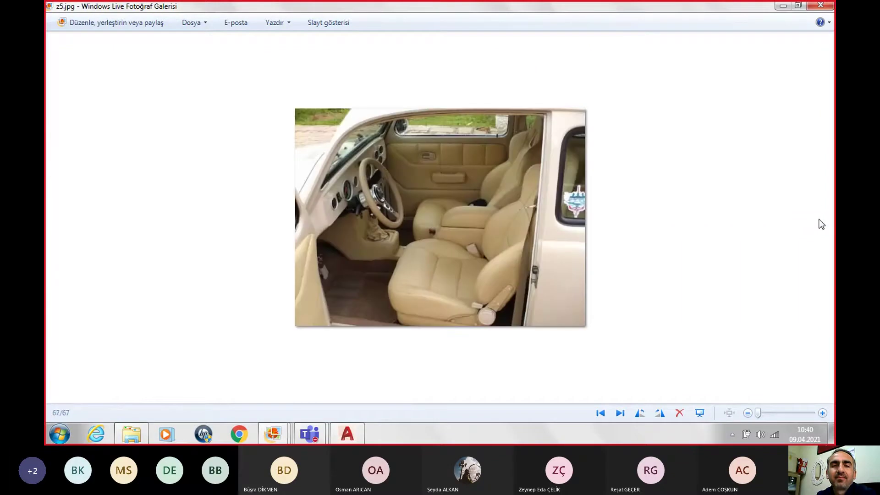
pyautogui.press('Right')
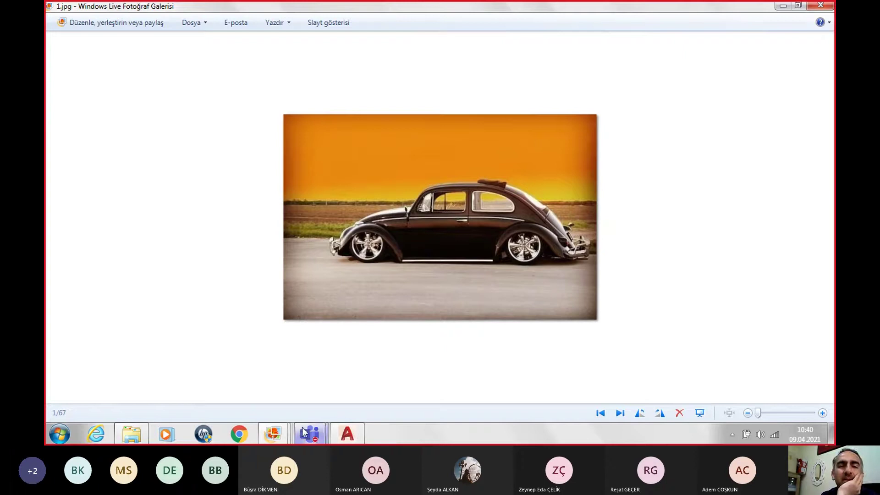
# Arrange the black Beetle 1.jpg window beside the green yan cephe vovos.jpg side view.
pyautogui.click(275, 435)
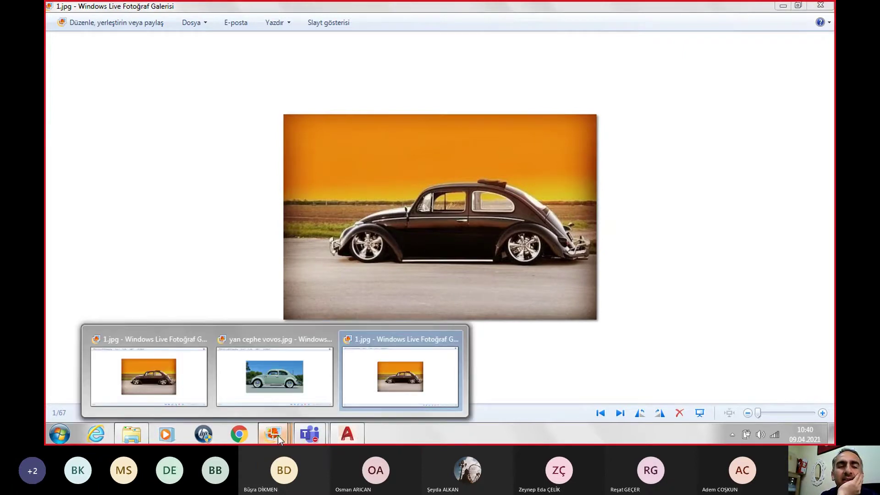
pyautogui.click(296, 394)
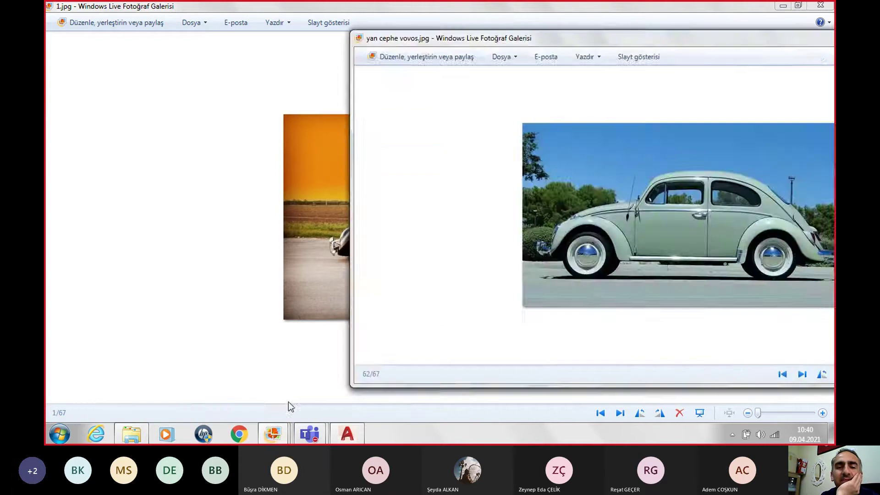
pyautogui.click(248, 340)
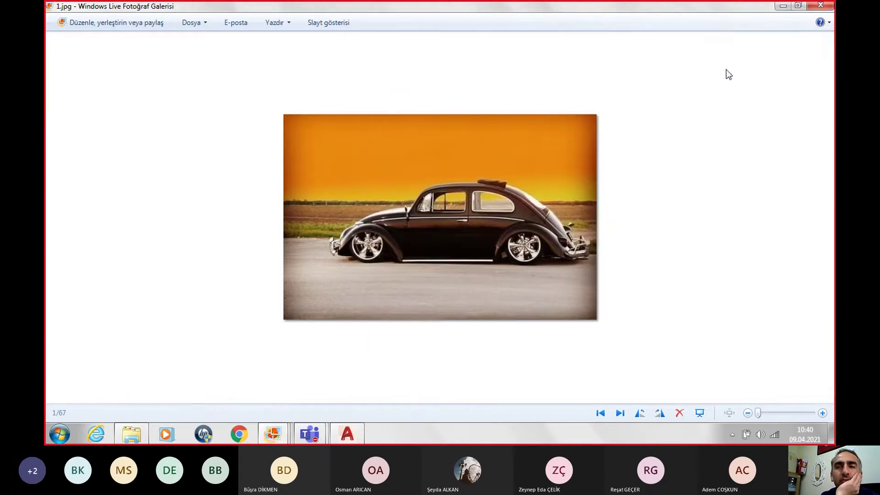
pyautogui.click(822, 7)
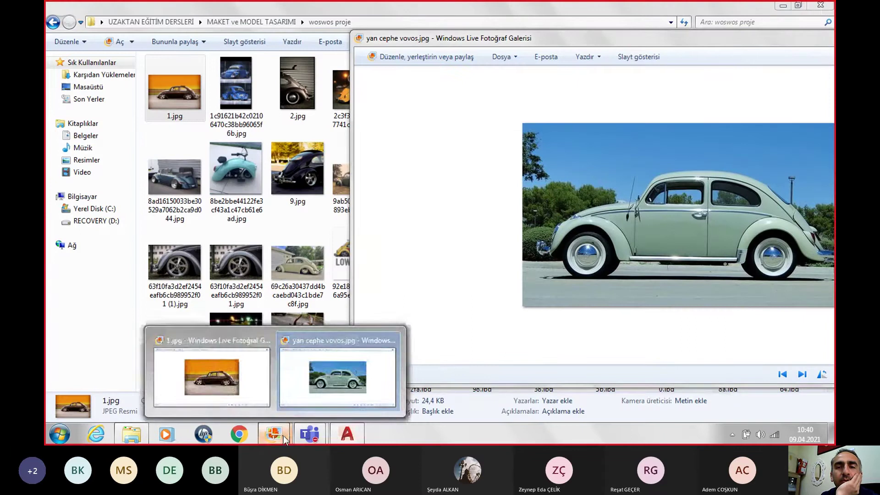
pyautogui.click(216, 372)
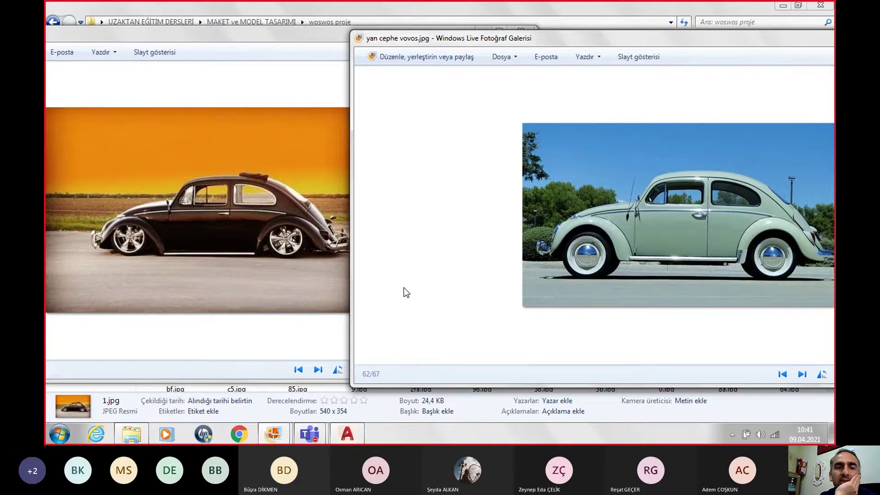
# Switch between the black and green Beetle windows to compare them.
pyautogui.click(227, 260)
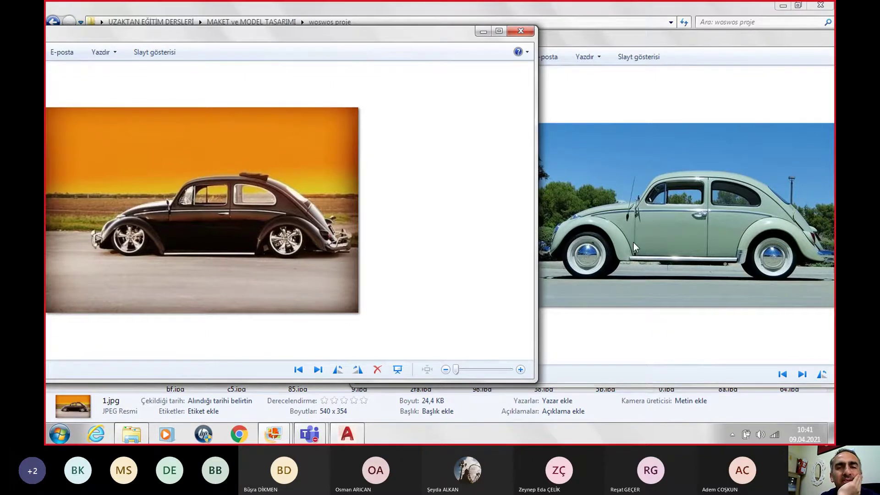
pyautogui.click(678, 236)
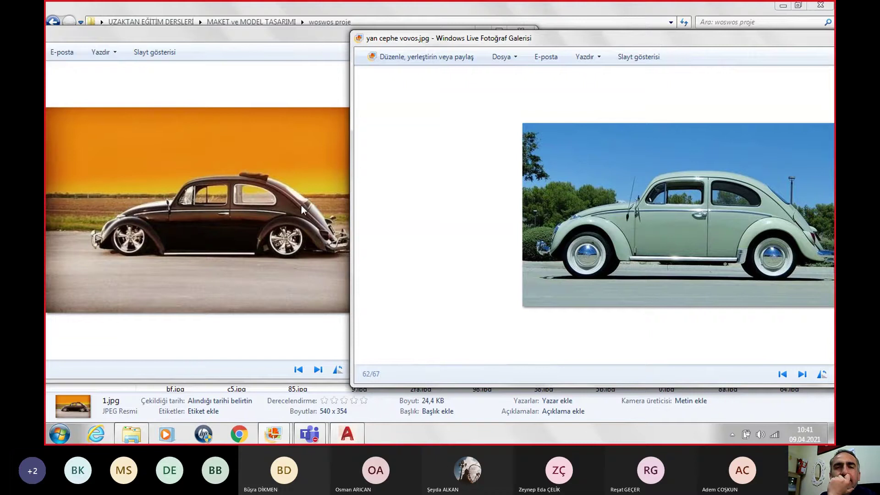
pyautogui.click(274, 211)
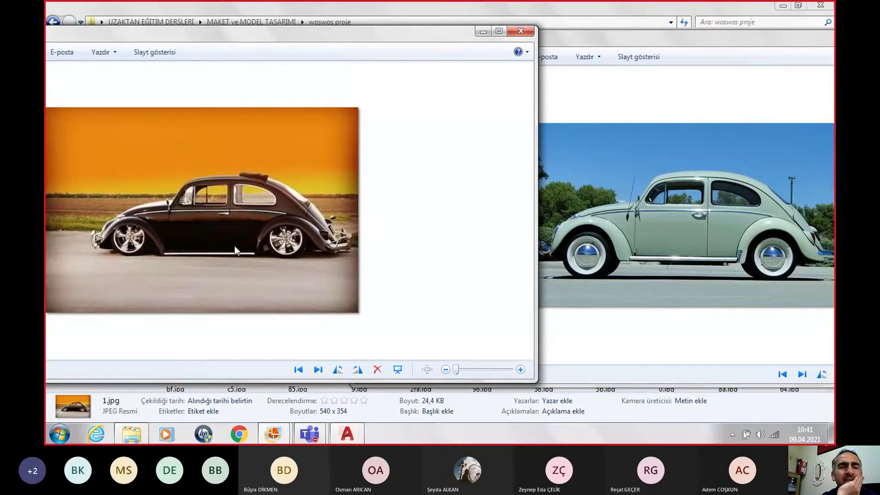
# Close both photo viewer windows, returning to the woswos proje folder.
pyautogui.click(530, 30)
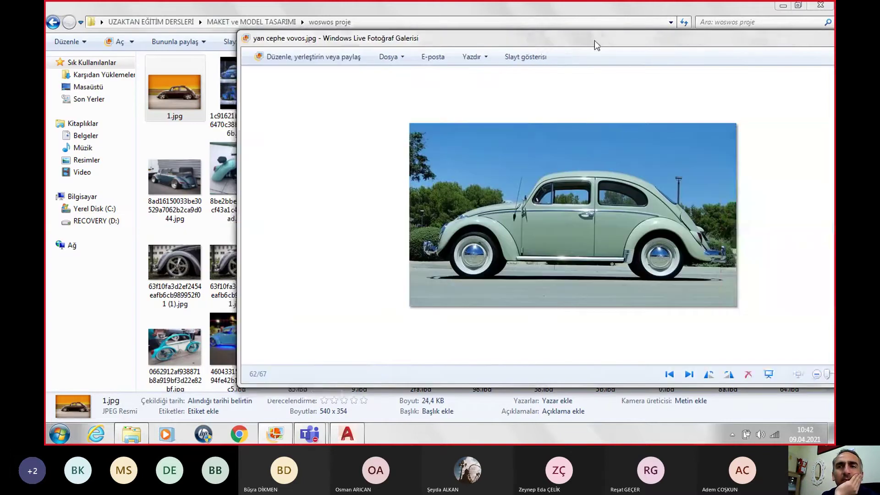
pyautogui.moveTo(533, 38); pyautogui.dragTo(231, 38)
pyautogui.click(681, 40)
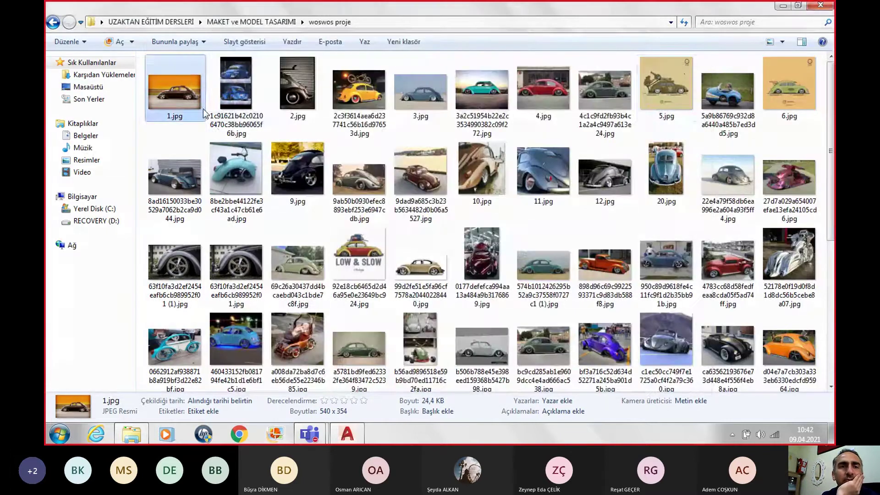
pyautogui.doubleClick(173, 95)
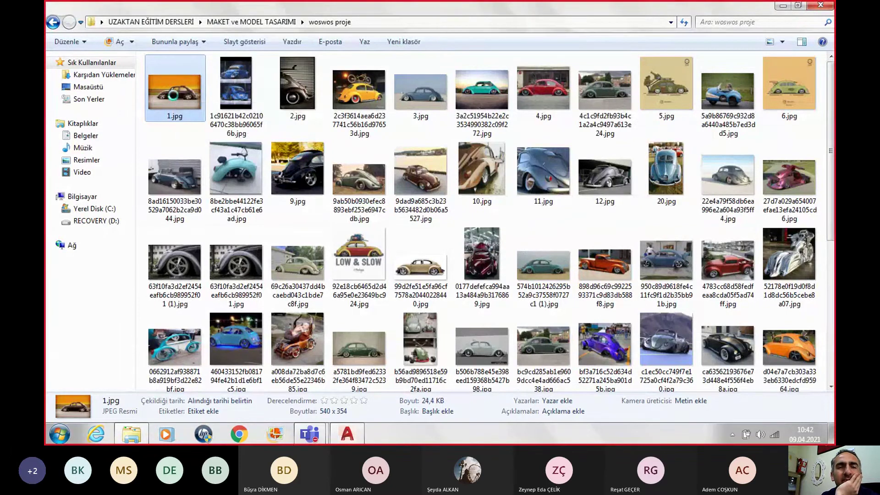
pyautogui.rightClick(173, 95)
pyautogui.click(230, 304)
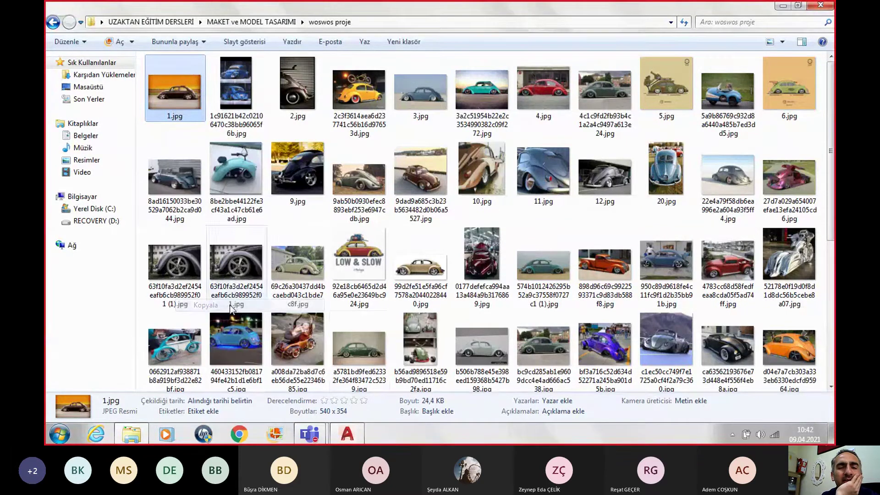
pyautogui.moveTo(309, 434)
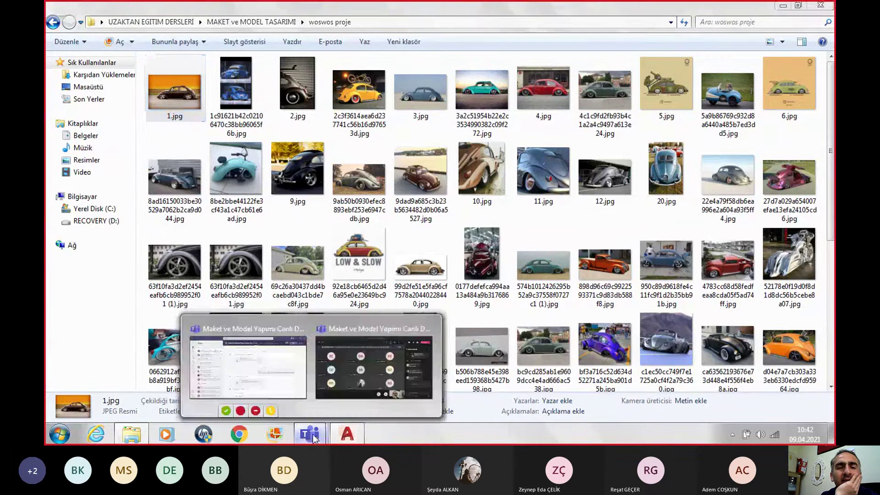
pyautogui.click(355, 402)
pyautogui.click(718, 388)
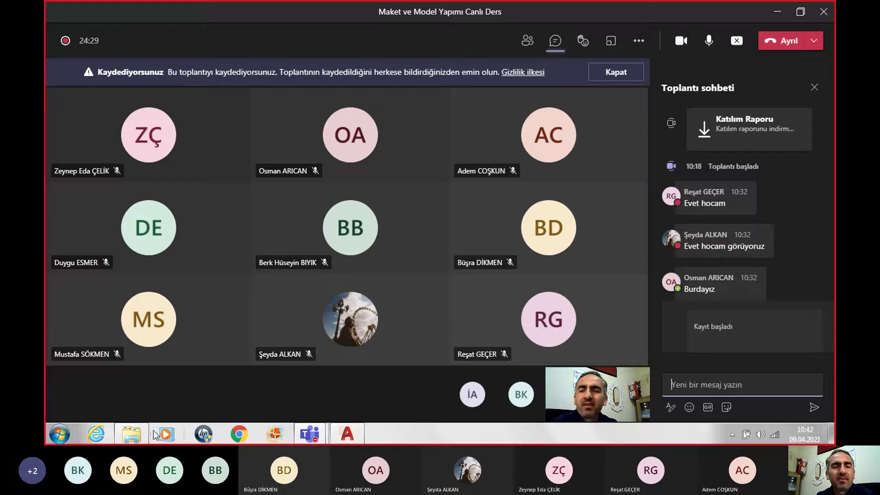
pyautogui.click(122, 431)
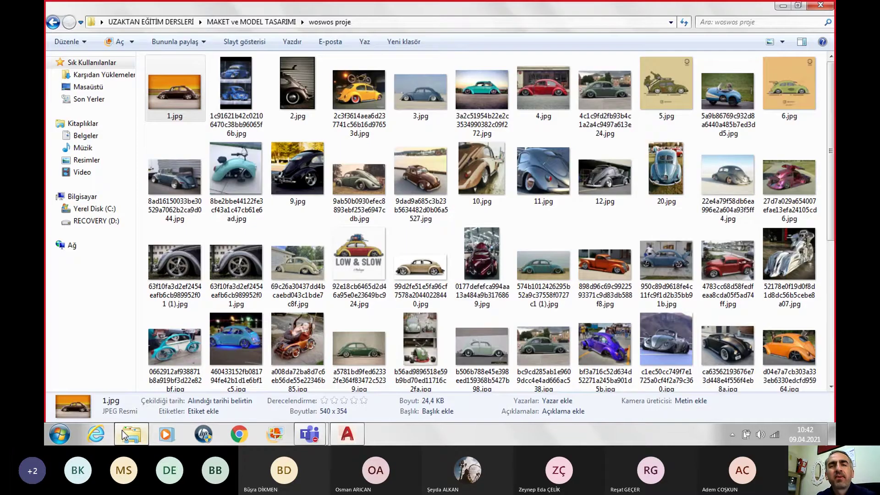
# Open 1.jpg, copy the image with Kopyala, and return to the Teams meeting.
pyautogui.doubleClick(177, 98)
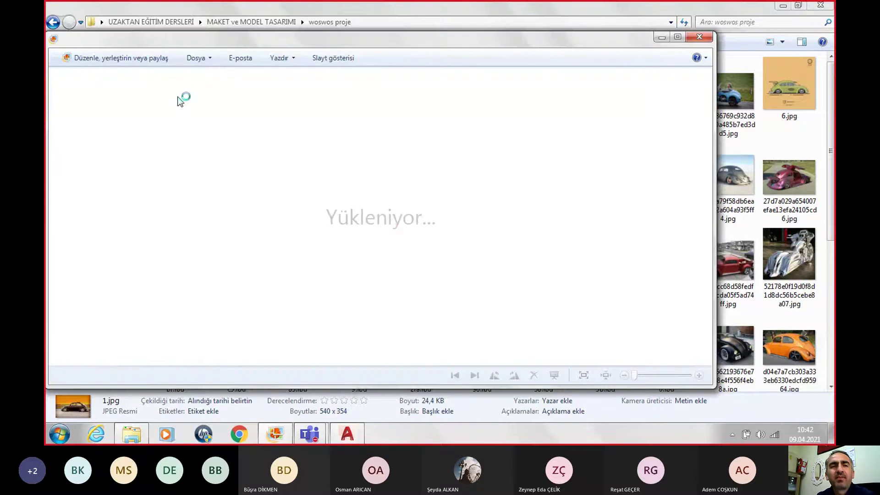
pyautogui.rightClick(338, 174)
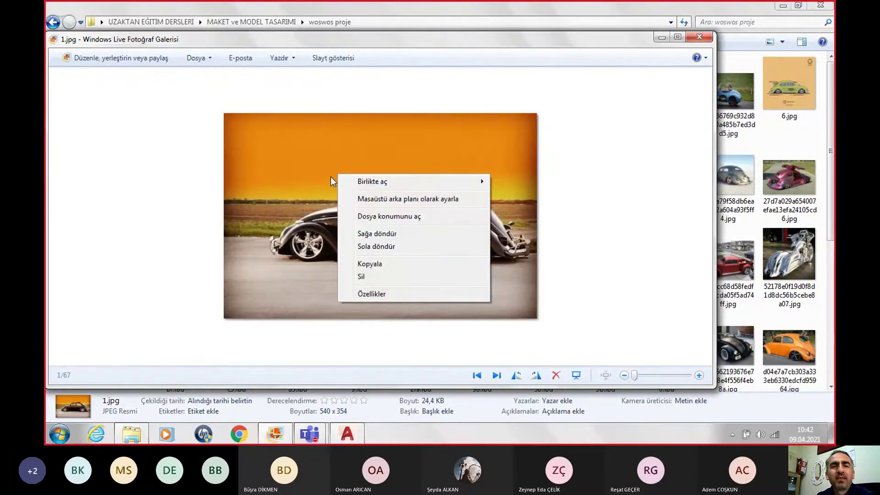
pyautogui.click(387, 268)
pyautogui.click(310, 437)
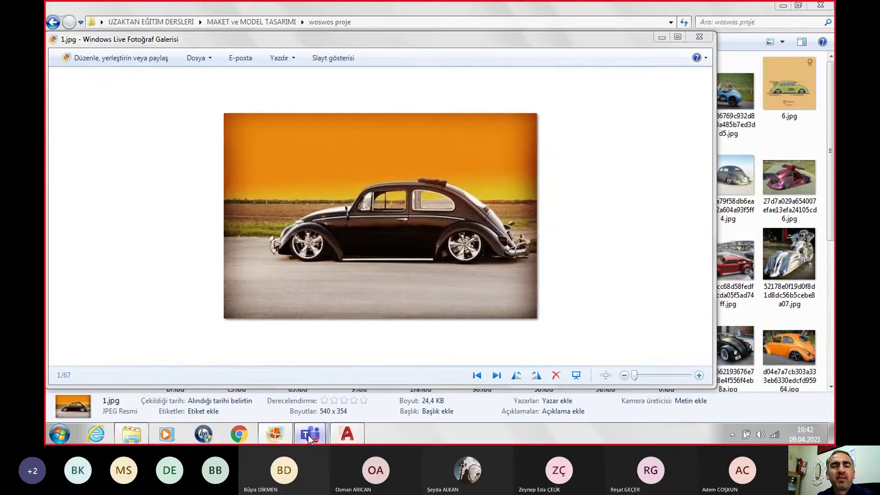
pyautogui.moveTo(310, 433)
pyautogui.click(387, 356)
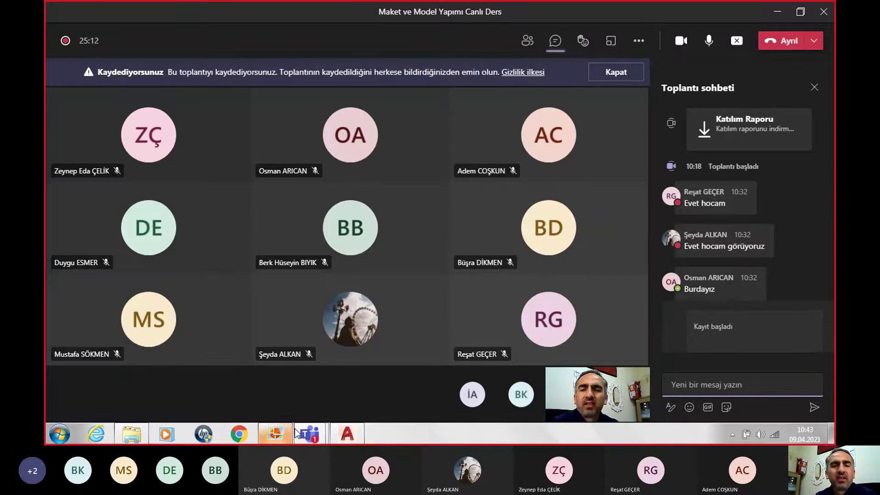
# Bring the Photo Gallery window with the Beetle photo in front of the Teams meeting.
pyautogui.click(241, 438)
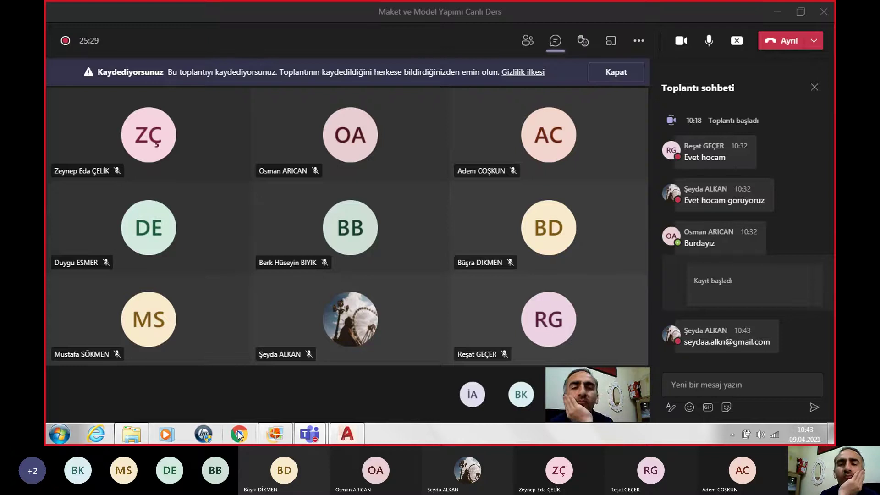
pyautogui.click(726, 390)
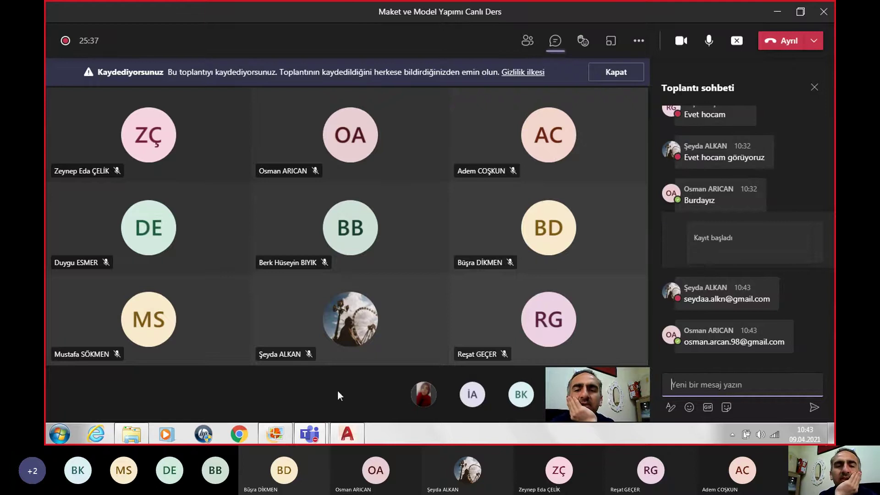
pyautogui.click(275, 434)
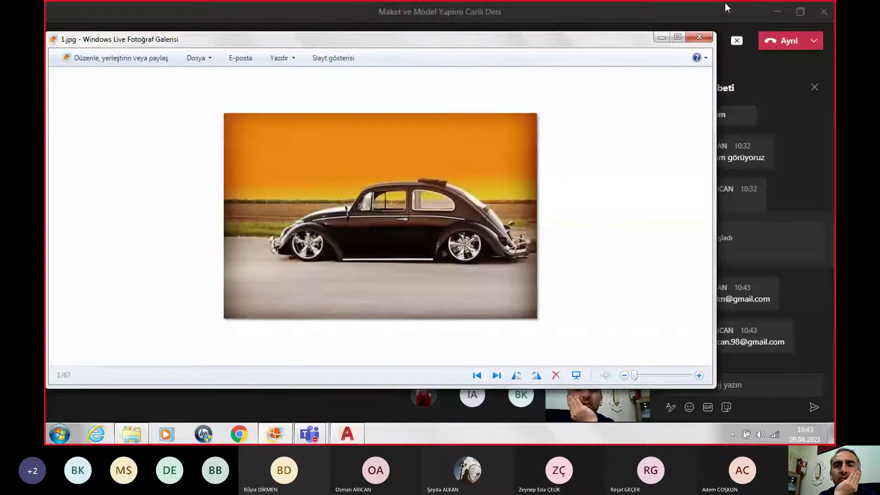
# Maximize and zoom into the Beetle photo, then go back to the Teams meeting chat.
pyautogui.click(678, 37)
pyautogui.scroll(1, 499, 383)
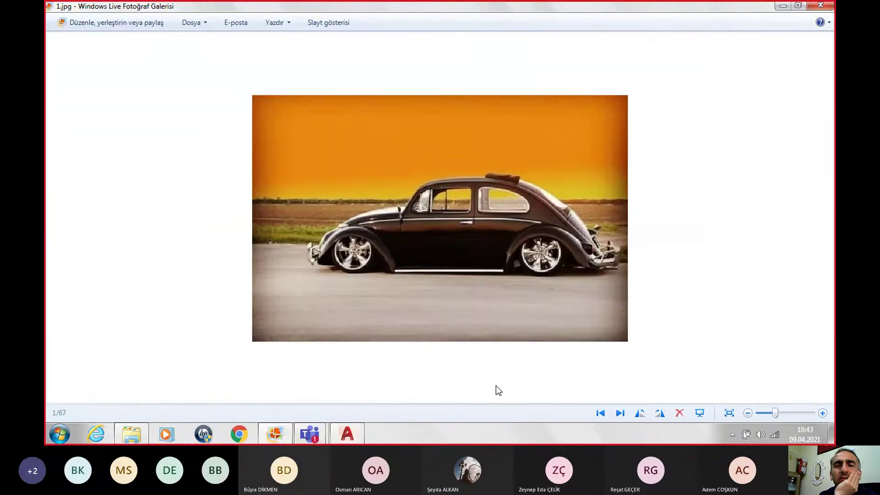
pyautogui.scroll(1, 496, 386)
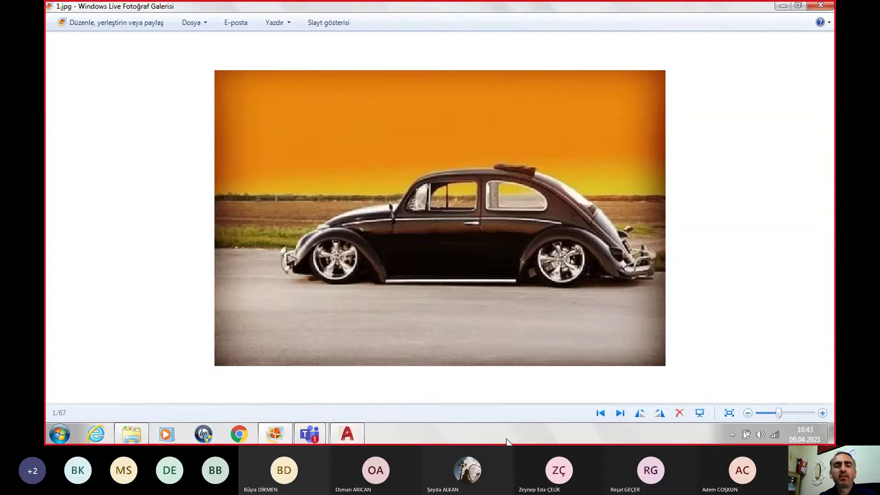
pyautogui.moveTo(309, 434)
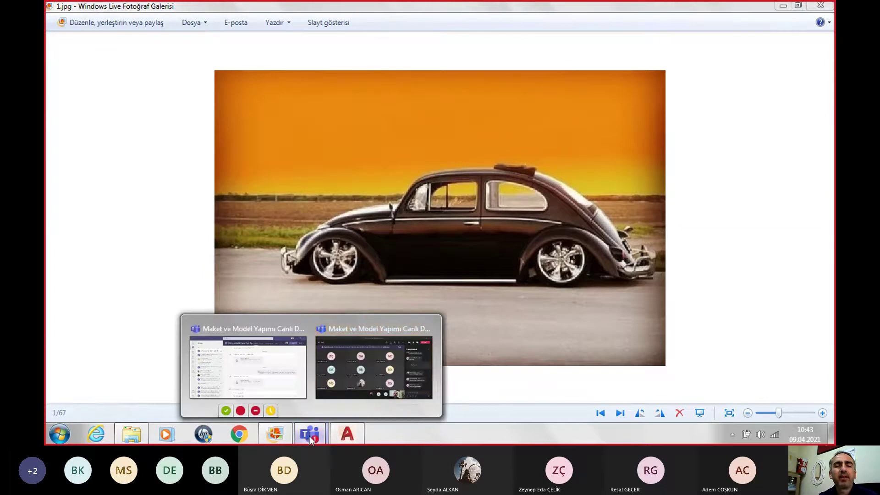
pyautogui.click(332, 369)
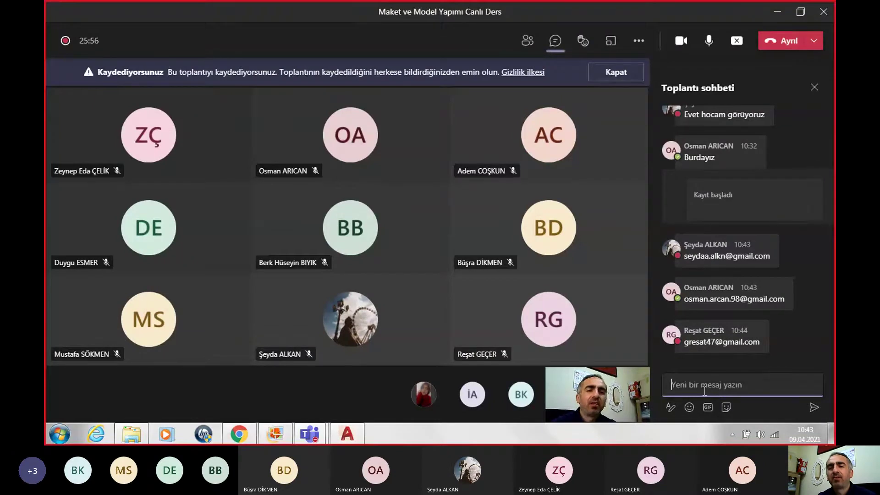
# Paste and send the Beetle screenshot in the meeting chat, view it enlarged, then minimize Teams.
pyautogui.hotkey('ctrl', 'v')
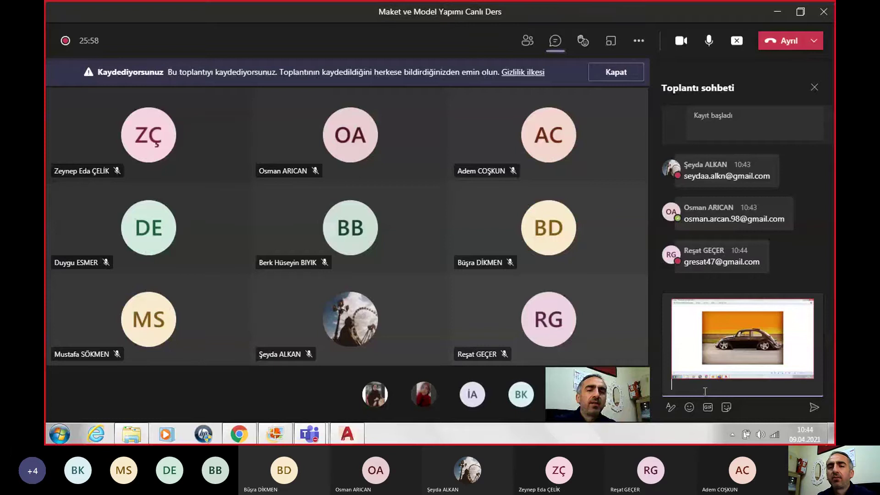
pyautogui.press('BackSpace')
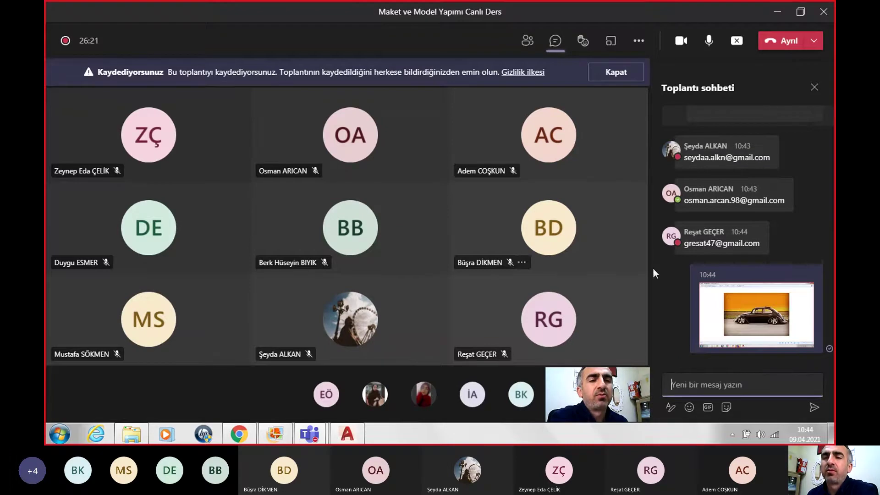
pyautogui.click(752, 313)
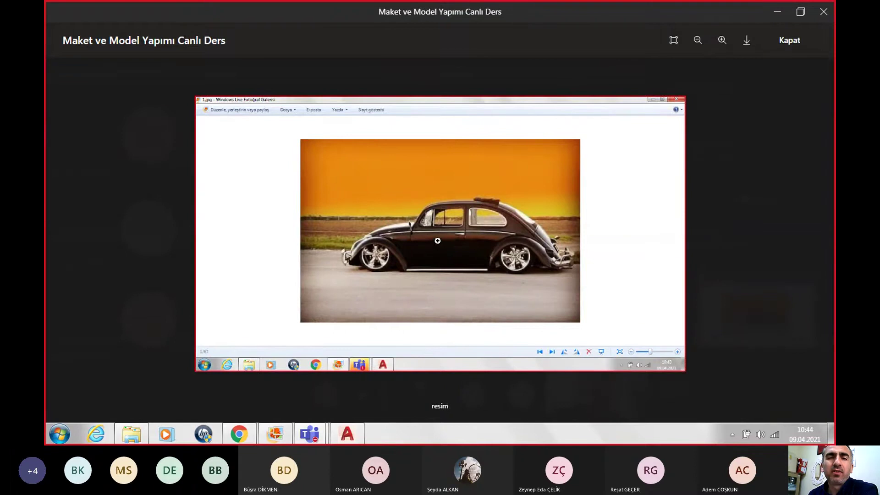
pyautogui.scroll(2, 437, 240)
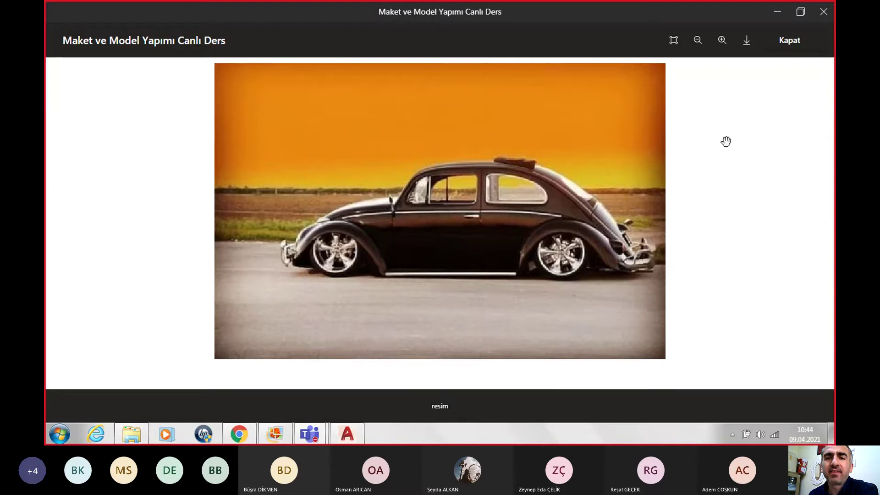
pyautogui.click(789, 40)
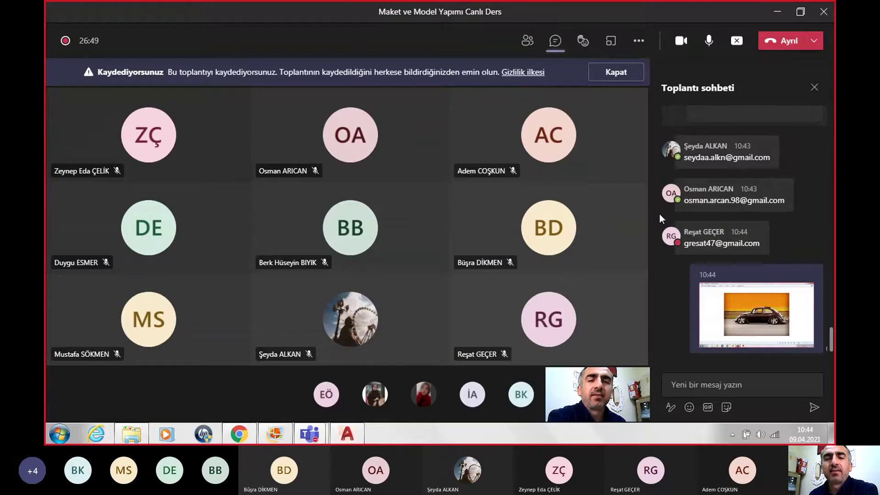
pyautogui.click(777, 13)
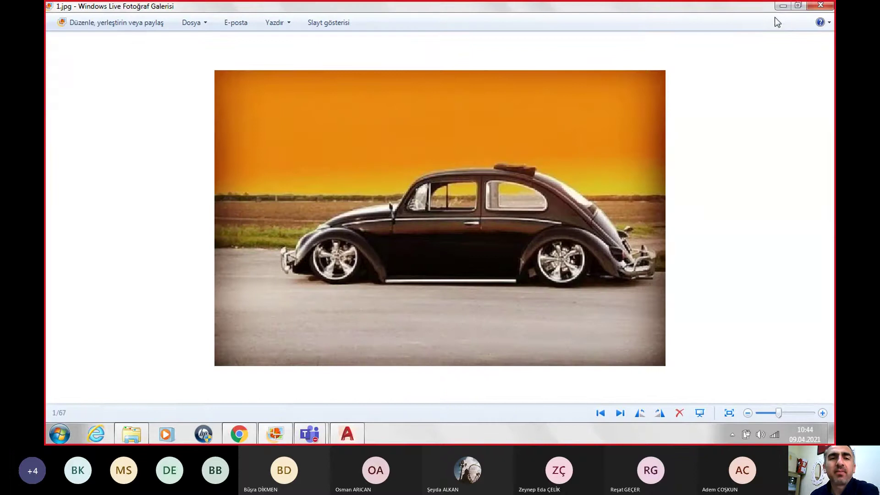
# Close Photo Gallery and Chrome, copy 1.jpg from the woswos proje folder, and switch to AutoCAD.
pyautogui.click(821, 5)
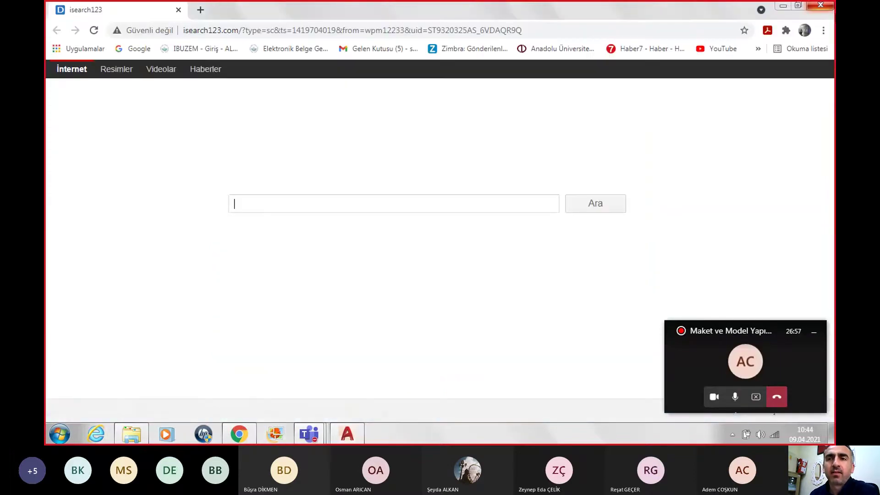
pyautogui.click(820, 6)
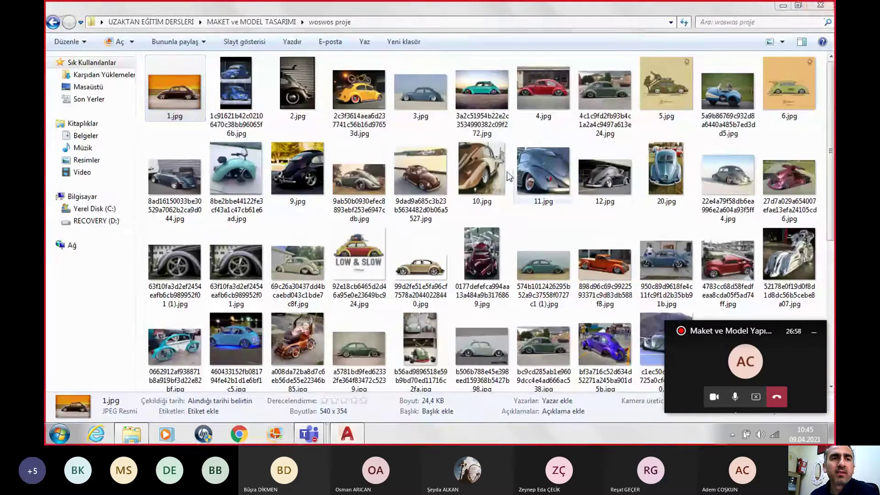
pyautogui.click(179, 97)
pyautogui.rightClick(179, 97)
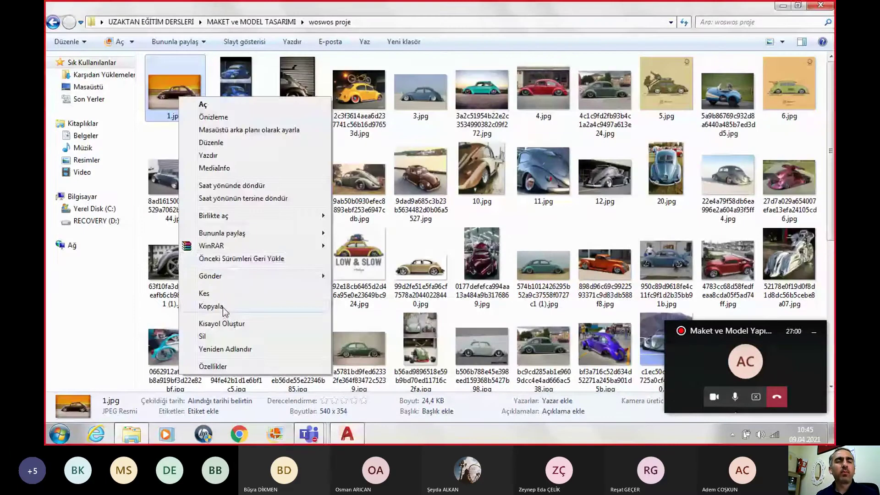
pyautogui.click(224, 311)
pyautogui.click(347, 433)
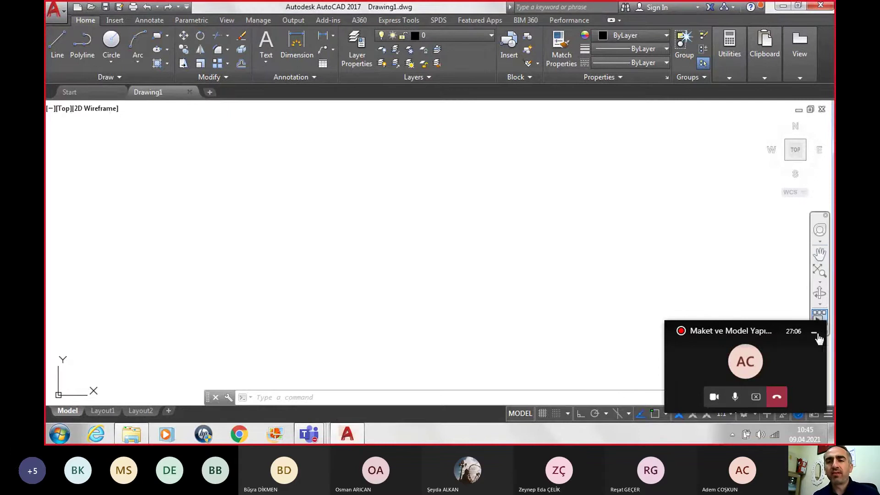
# Close the Teams call mini-window and drag an empty selection window on the Drawing1 canvas.
pyautogui.click(814, 331)
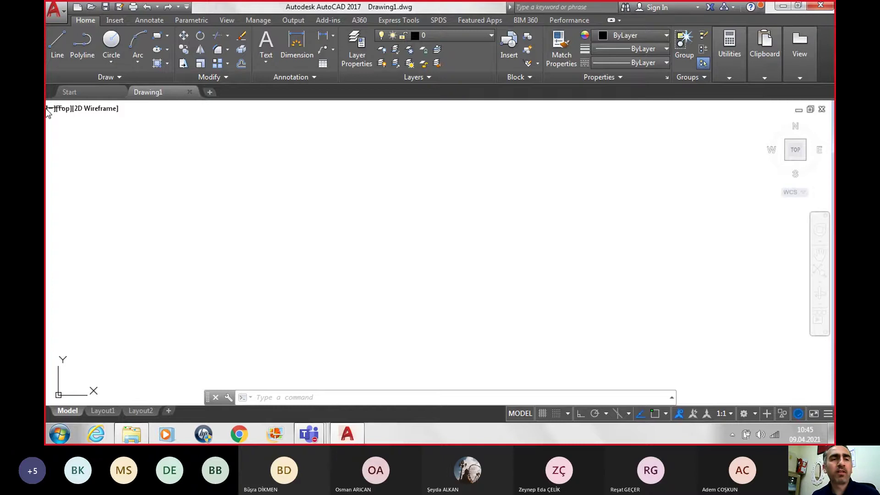
pyautogui.click(63, 109)
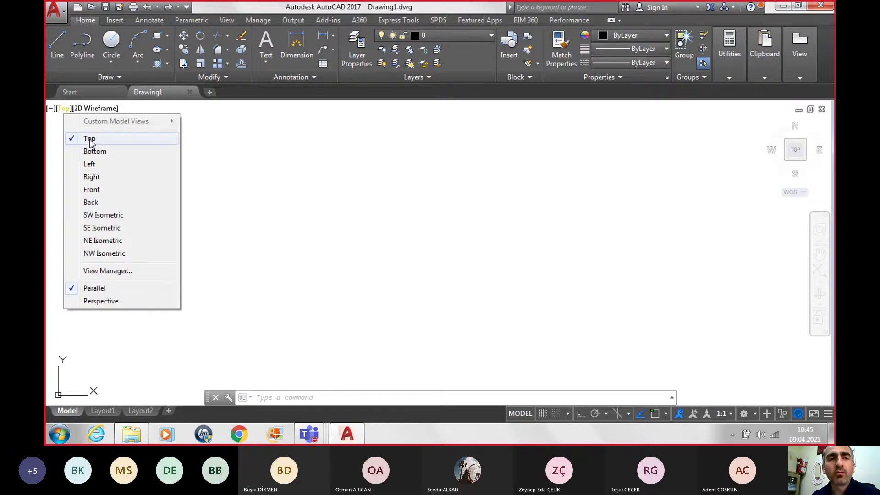
pyautogui.click(279, 203)
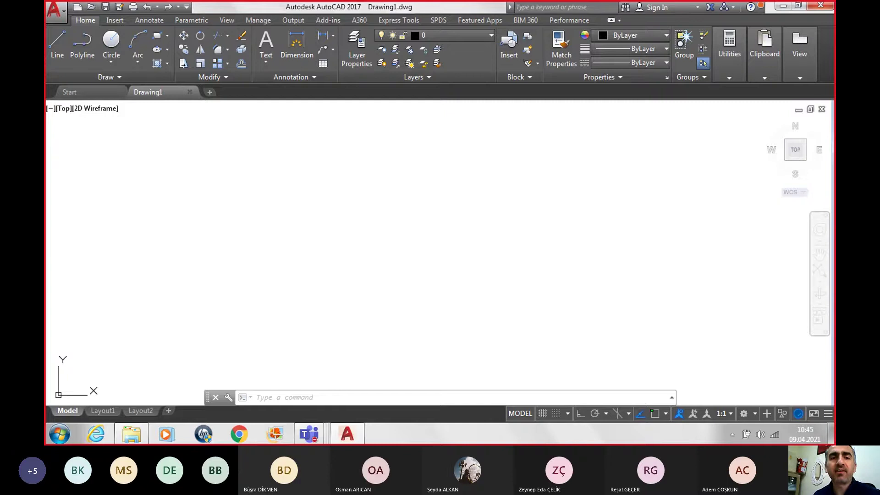
pyautogui.click(280, 200)
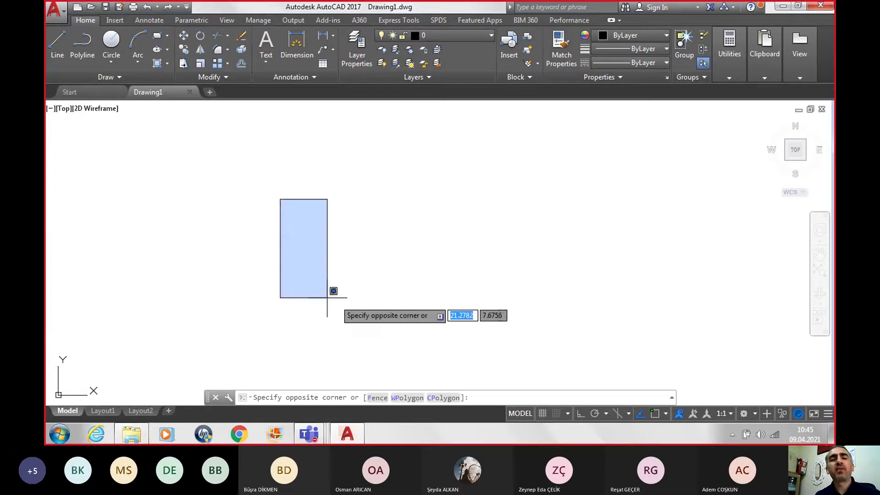
pyautogui.click(379, 302)
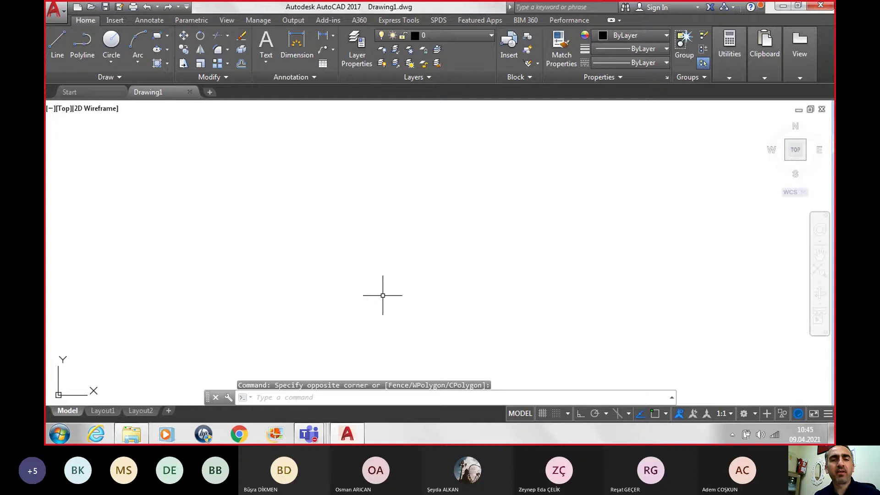
# Paste 1.jpg at insertion point 30 with default scale and rotation, then zoom and pan to it.
pyautogui.hotkey('ctrl', 'v')
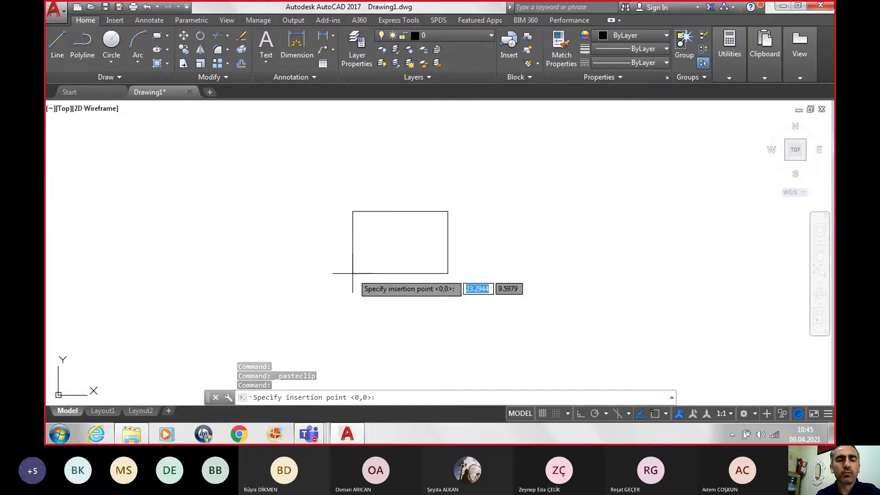
pyautogui.write('30')
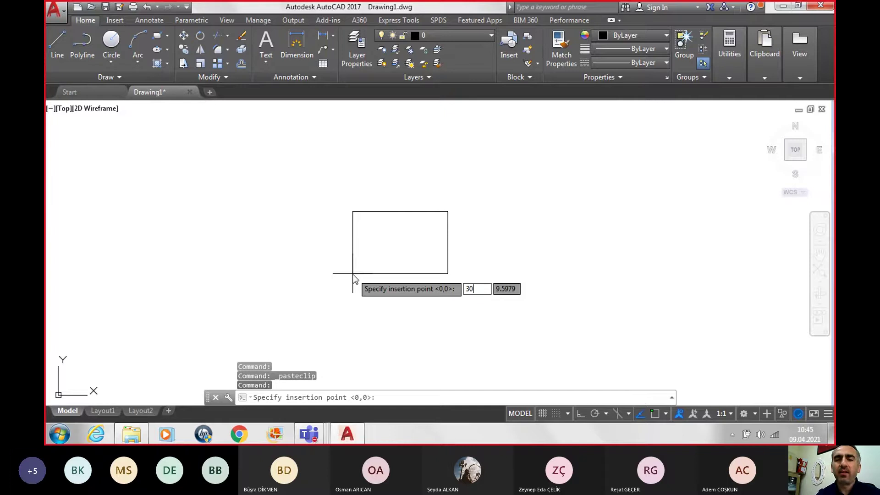
pyautogui.press('Return')
pyautogui.press('Return')
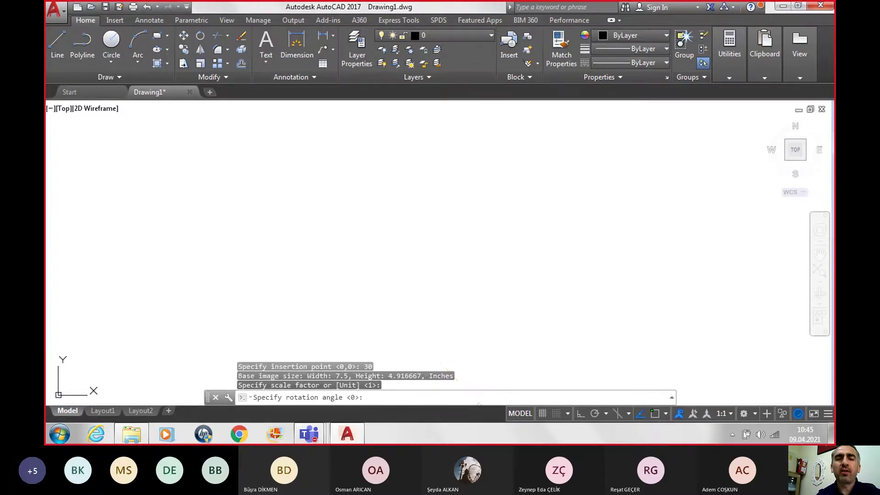
pyautogui.press('Return')
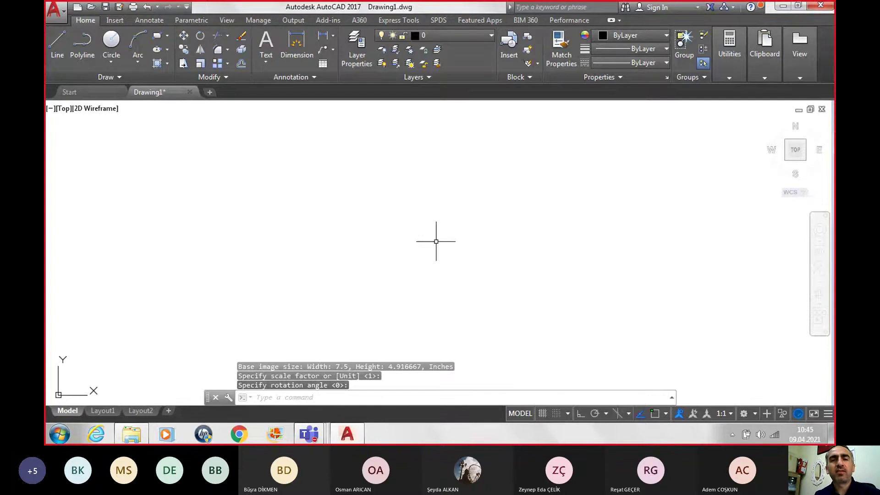
pyautogui.scroll(-5, 436, 241)
pyautogui.scroll(-2, 501, 232)
pyautogui.scroll(2, 507, 295)
pyautogui.scroll(3, 532, 329)
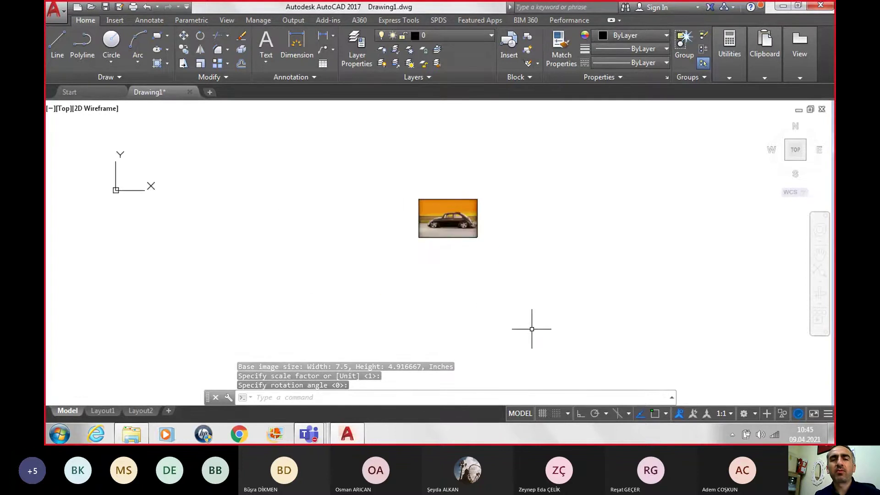
pyautogui.scroll(4, 397, 215)
pyautogui.scroll(2, 648, 239)
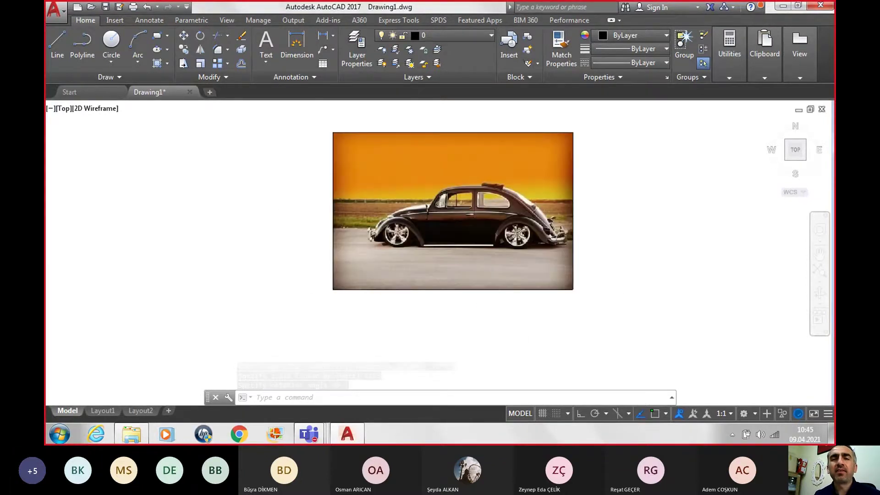
pyautogui.moveTo(583, 190); pyautogui.dragTo(488, 216, button='middle')
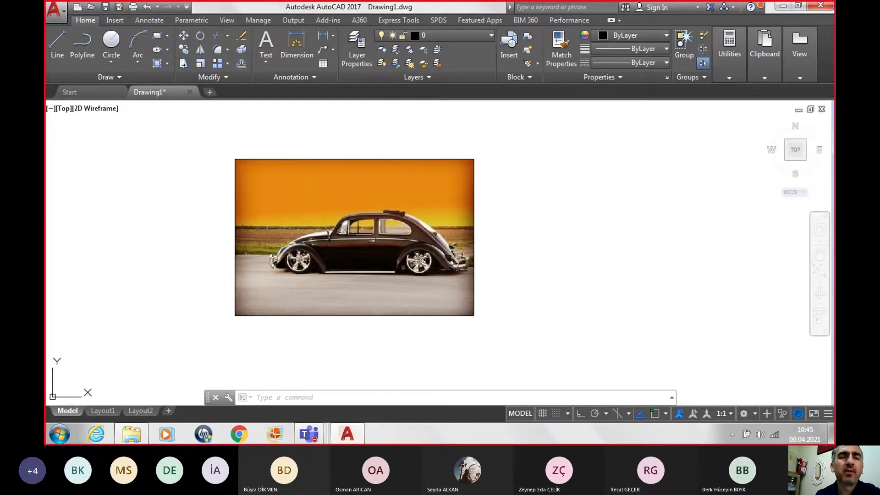
# Dimension the photo's top edge with DIM, showing a 7.5000 width.
pyautogui.click(296, 45)
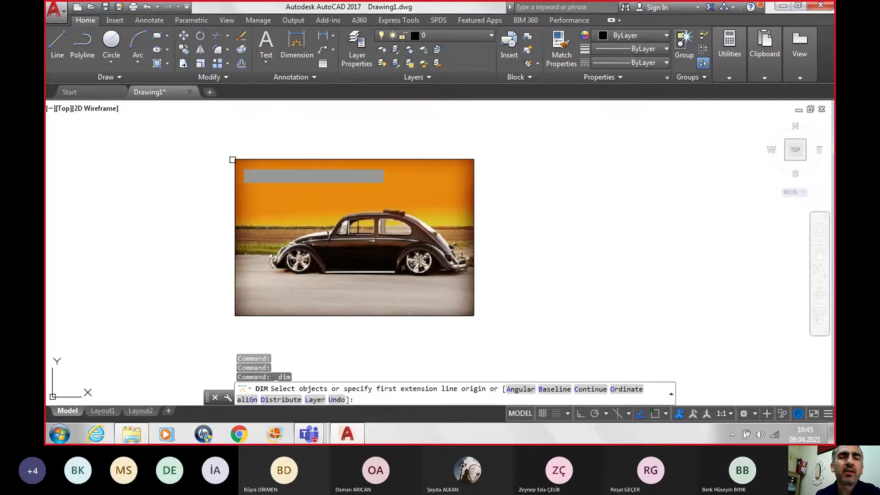
pyautogui.press('Return')
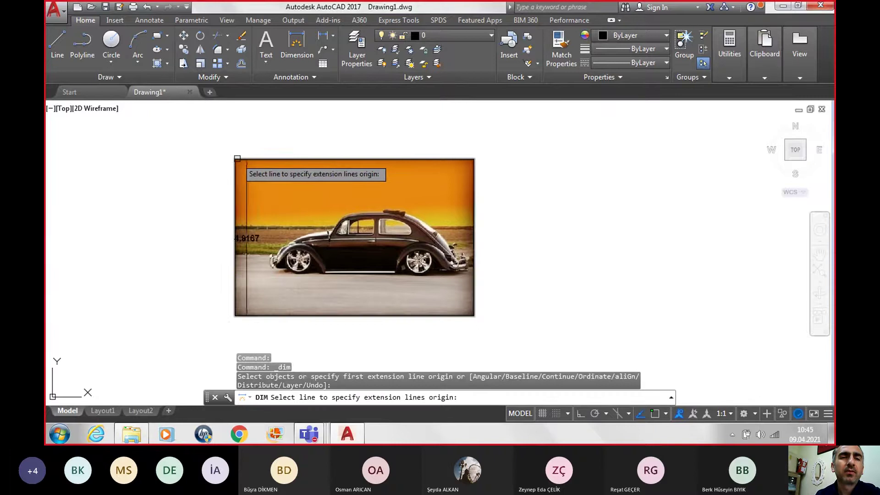
pyautogui.click(242, 157)
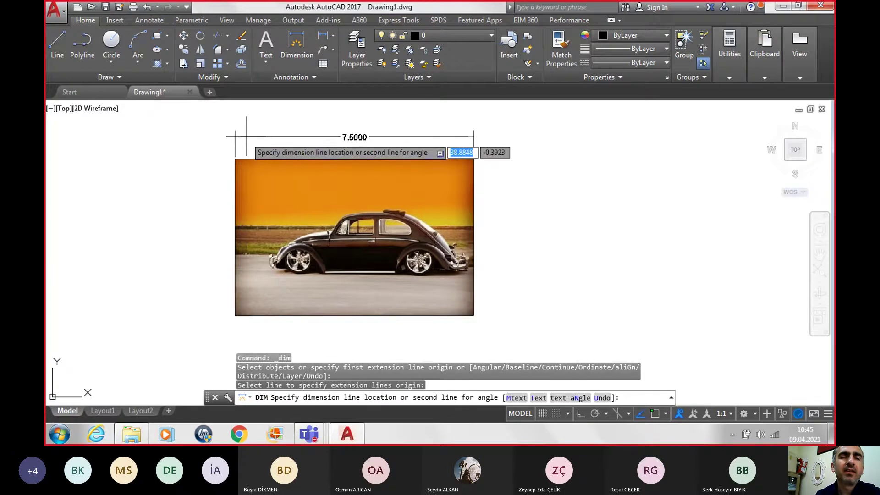
pyautogui.click(247, 131)
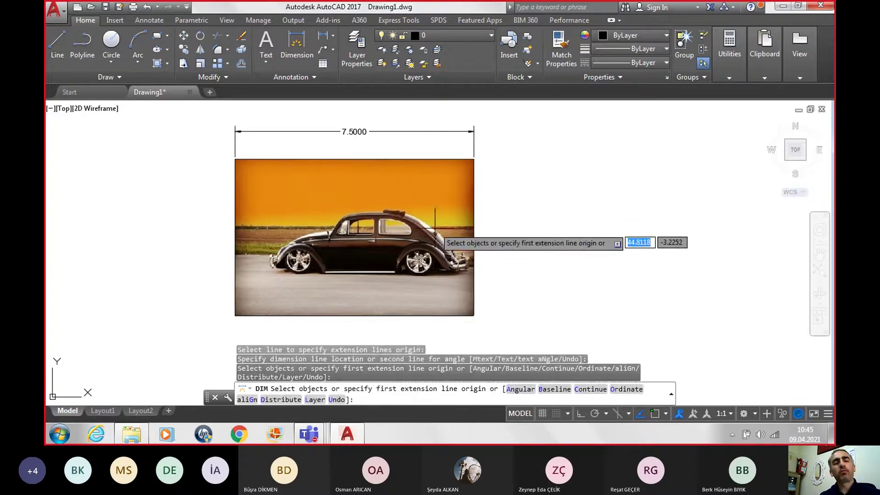
pyautogui.press('Escape')
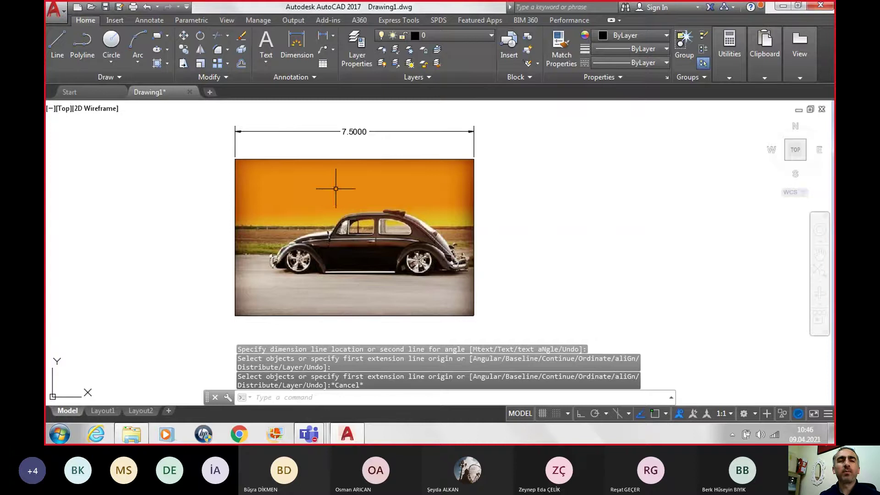
# Erase the 7.5000 width dimension.
pyautogui.click(394, 132)
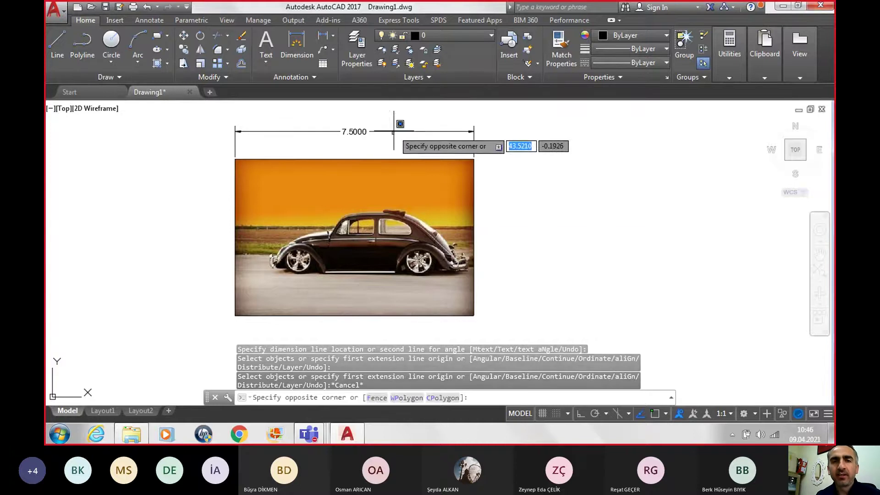
pyautogui.click(394, 131)
pyautogui.press('Delete')
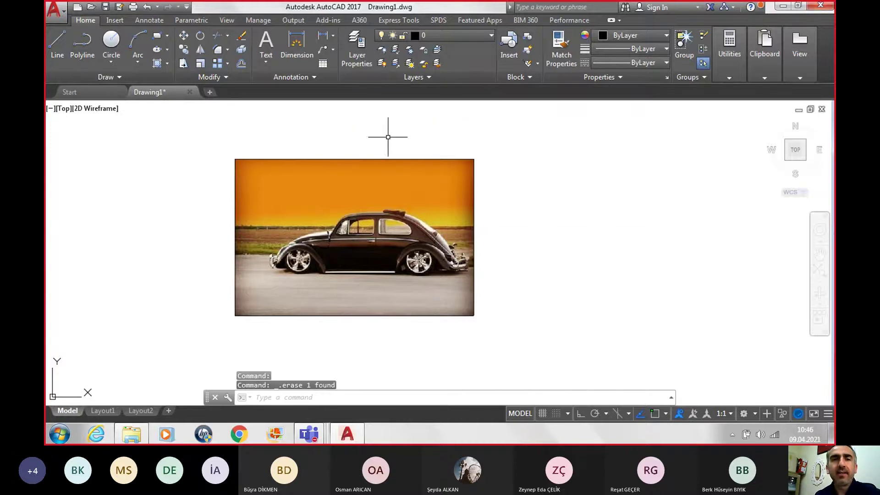
pyautogui.click(323, 35)
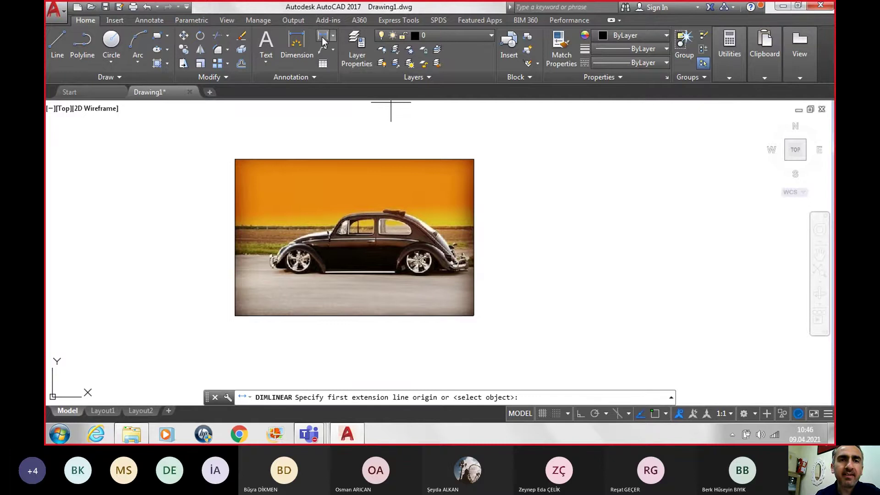
pyautogui.scroll(4, 339, 281)
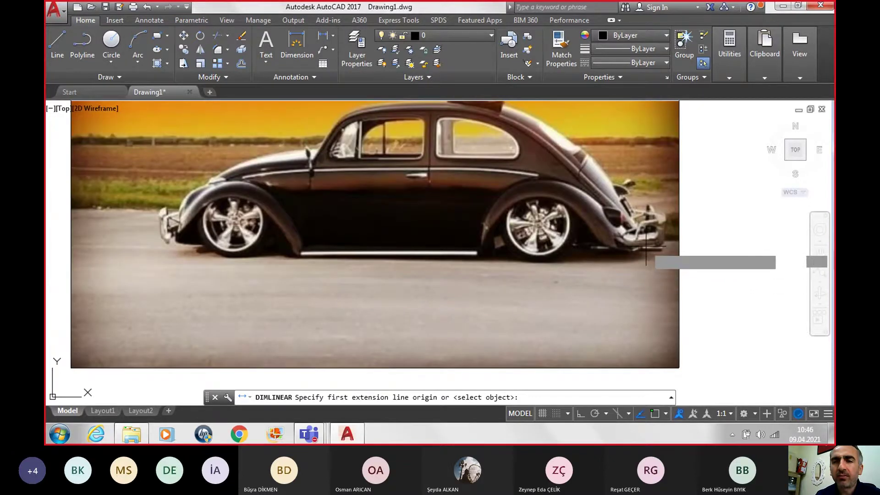
# Place a 5.9475 linear dimension from rear to front bumper above the photo, then recentre the view.
pyautogui.click(647, 247)
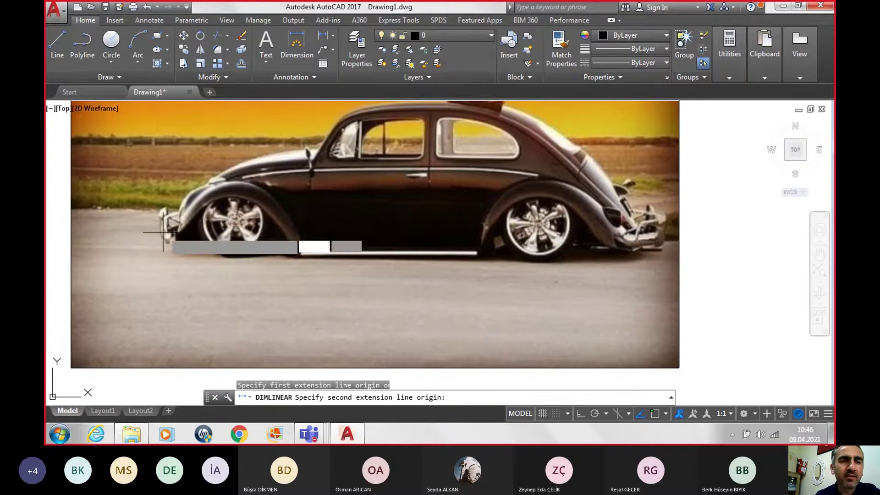
pyautogui.click(162, 232)
pyautogui.scroll(-4, 173, 197)
pyautogui.scroll(-2, 172, 196)
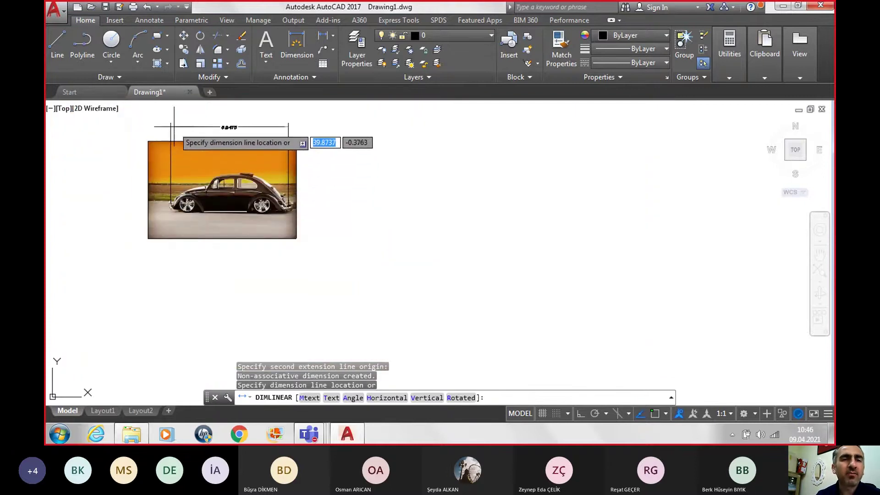
pyautogui.click(174, 126)
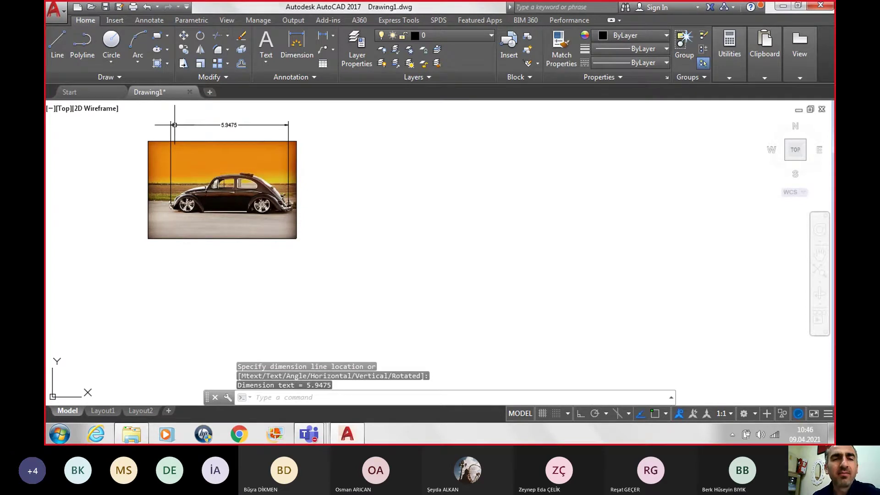
pyautogui.scroll(2, 92, 175)
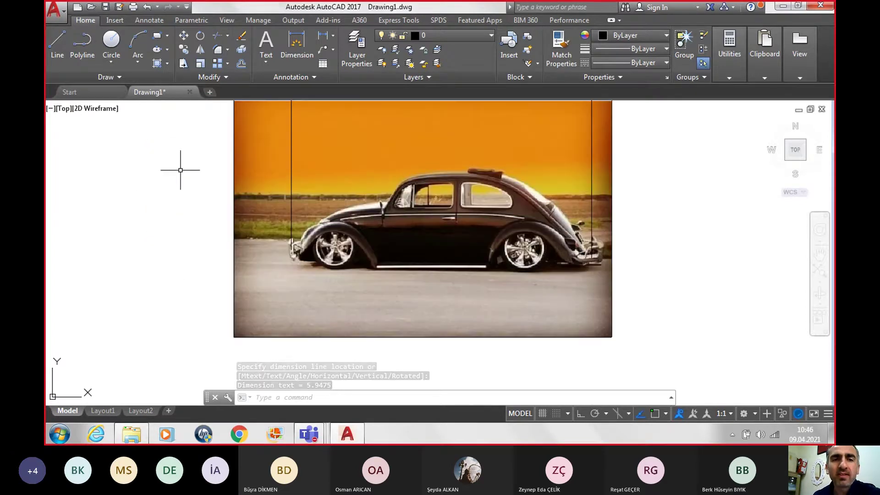
pyautogui.moveTo(211, 183)
pyautogui.mouseDown(button='middle')
pyautogui.moveTo(311, 224)
pyautogui.moveTo(362, 262)
pyautogui.mouseUp(button='middle')
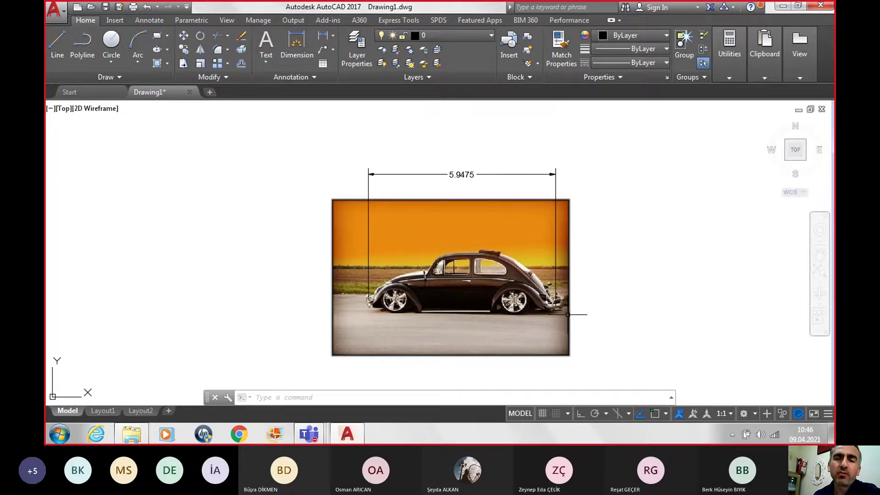
pyautogui.click(568, 314)
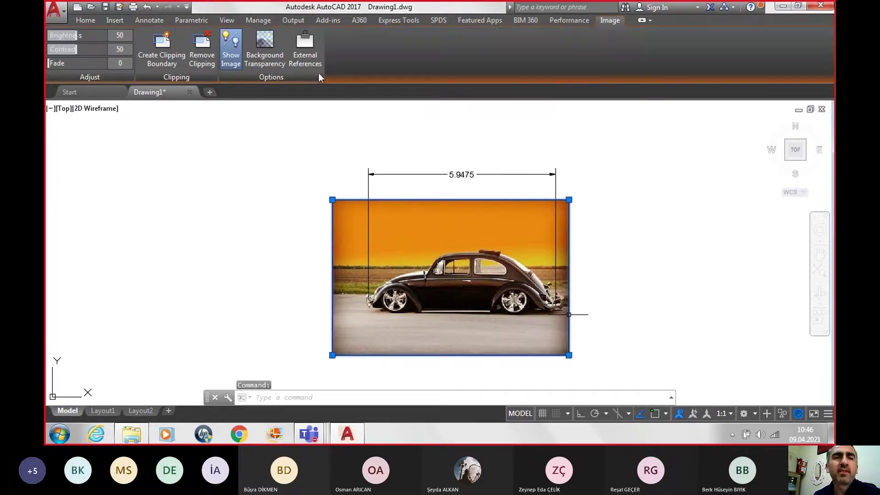
# Scale the Beetle photo by a factor of 4 about its lower-left corner.
pyautogui.click(91, 22)
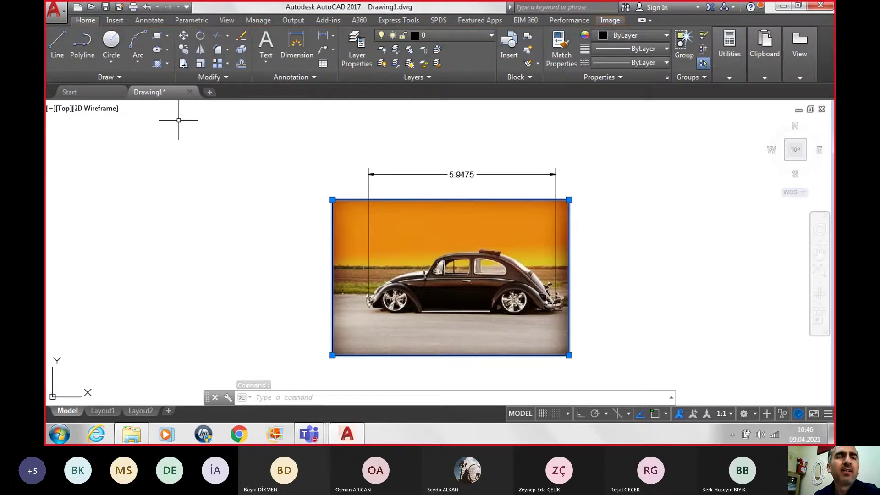
pyautogui.click(201, 64)
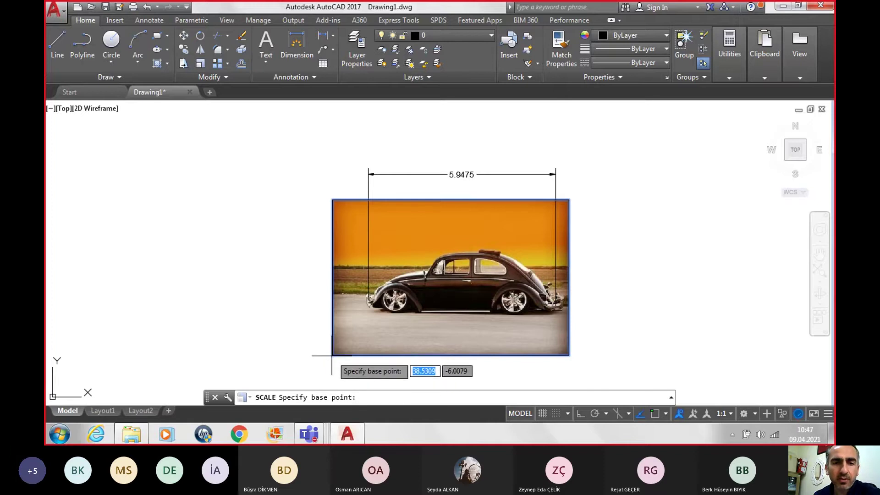
pyautogui.click(332, 355)
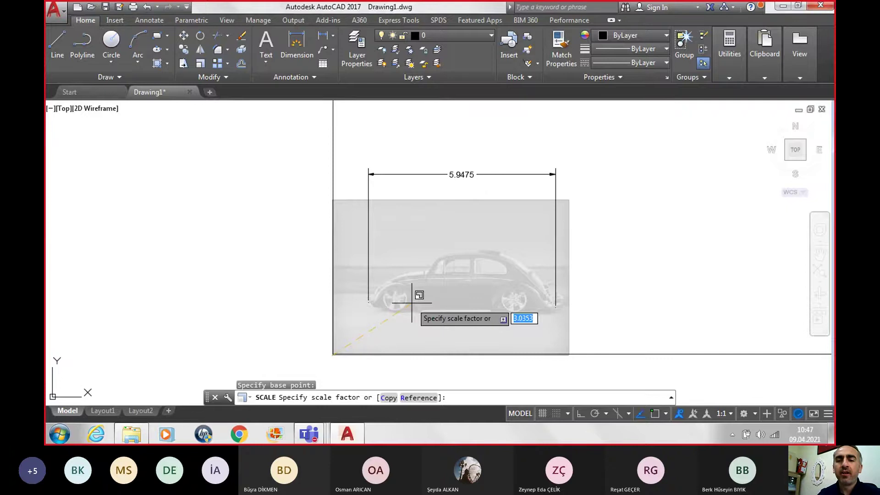
pyautogui.write('4')
pyautogui.press('Return')
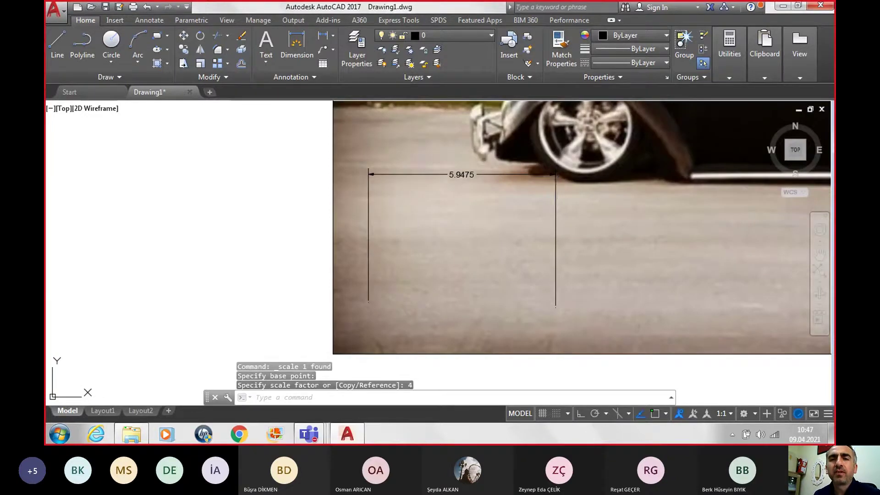
# Delete the 5.9475 dimension and centre the enlarged photo in the view.
pyautogui.click(556, 193)
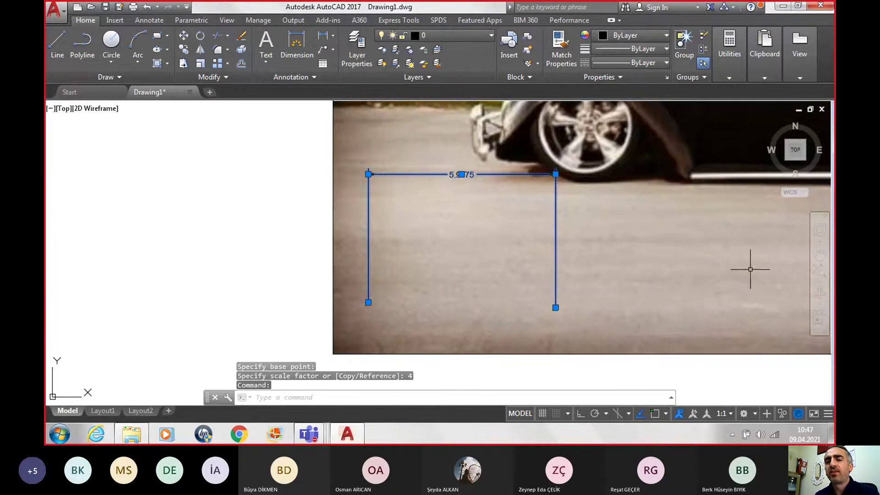
pyautogui.press('Delete')
pyautogui.scroll(-3, 755, 269)
pyautogui.moveTo(747, 224); pyautogui.dragTo(209, 226, button='middle')
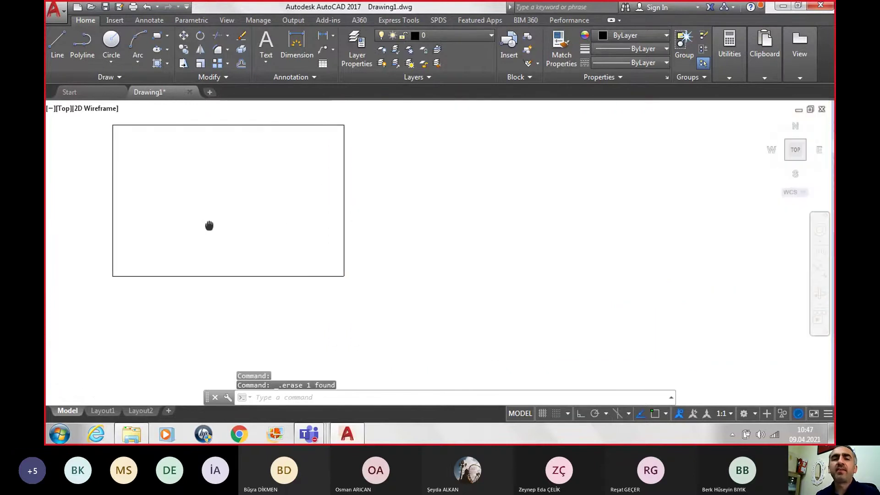
pyautogui.scroll(2, 58, 160)
pyautogui.moveTo(267, 175); pyautogui.dragTo(336, 201, button='middle')
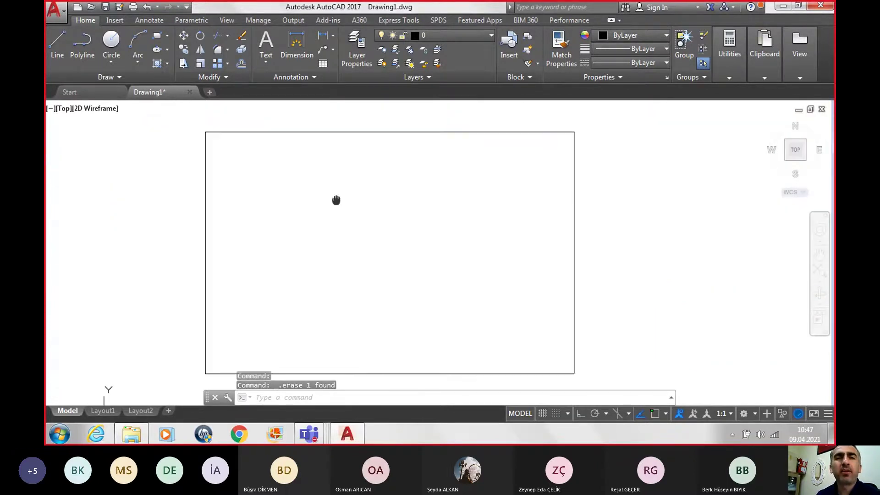
# Dimension the enlarged car from front bumper to right end as 23.0969, then zoom out.
pyautogui.click(322, 35)
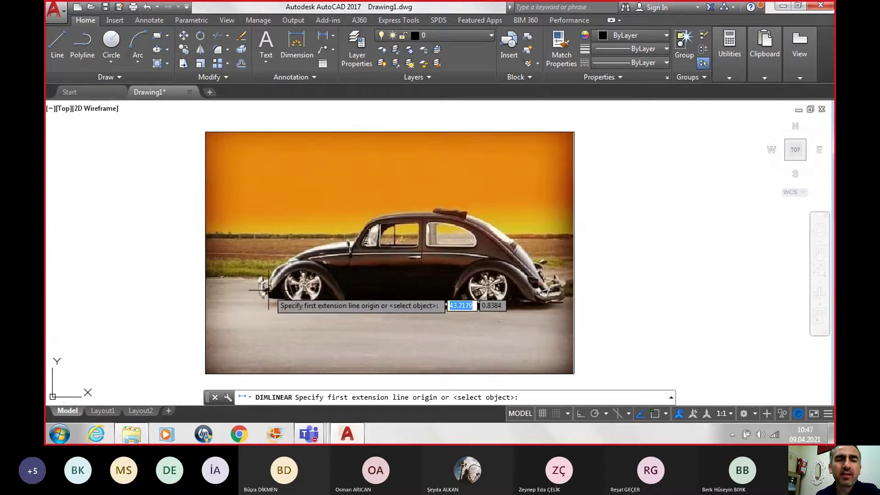
pyautogui.click(269, 289)
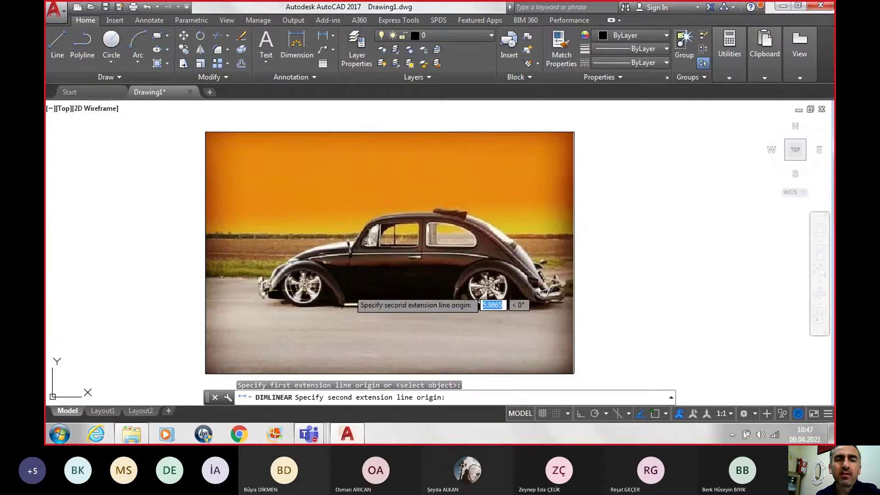
pyautogui.click(552, 290)
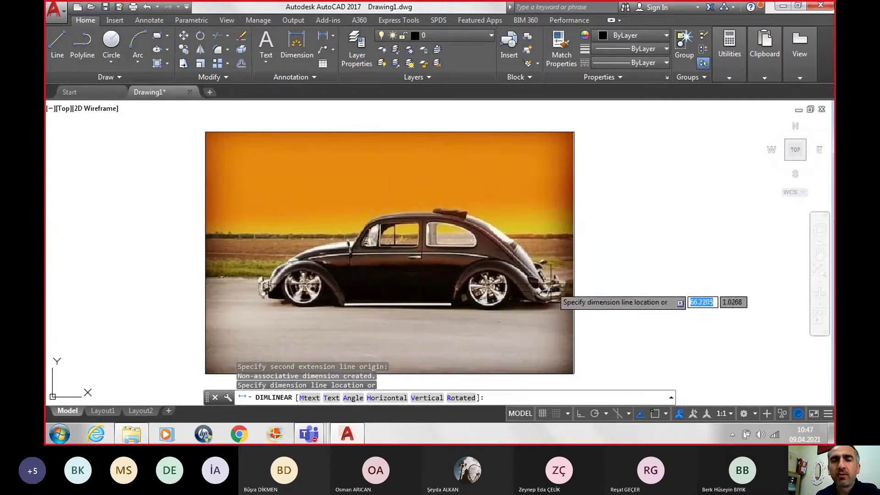
pyautogui.click(508, 111)
pyautogui.scroll(5, 403, 101)
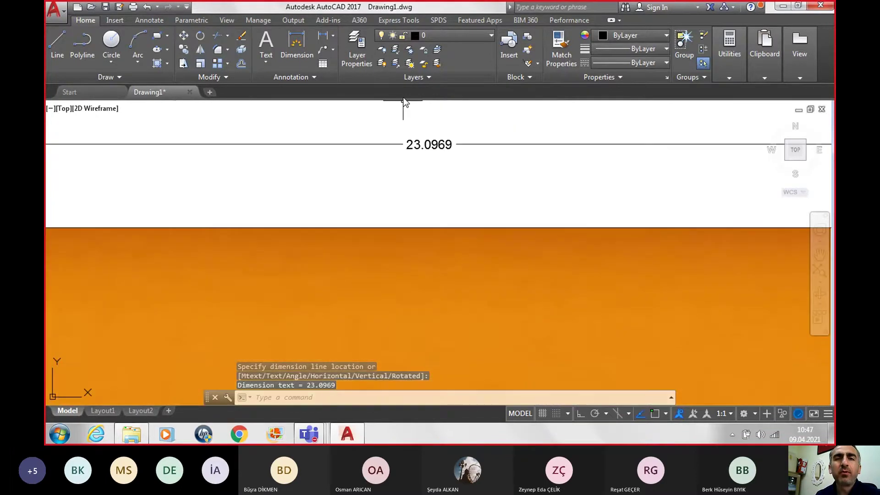
pyautogui.scroll(-2, 404, 102)
pyautogui.scroll(-2, 458, 160)
pyautogui.scroll(-2, 558, 230)
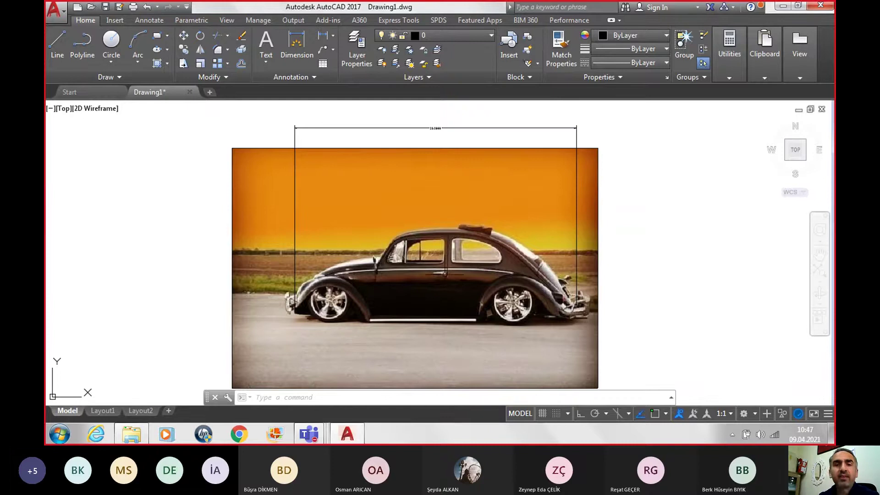
# Add a vertical linear dimension from sill to roof, measuring the car's height as 8.1133.
pyautogui.click(321, 36)
pyautogui.click(438, 322)
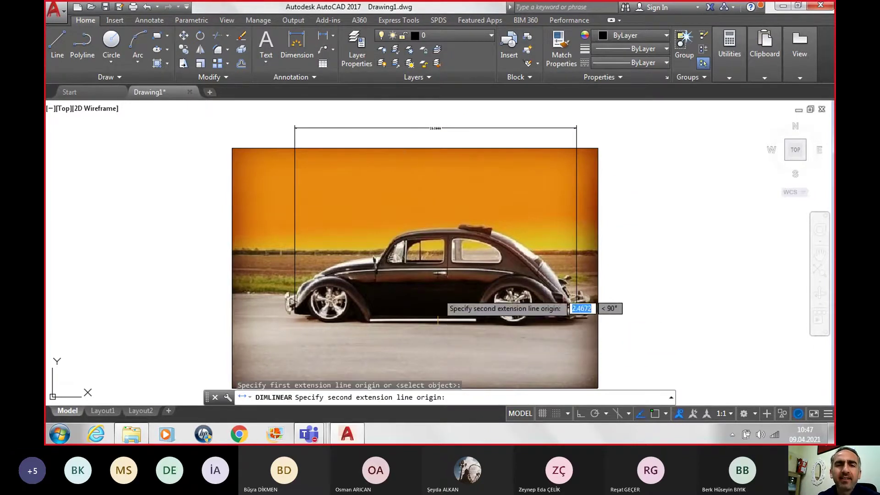
pyautogui.click(438, 226)
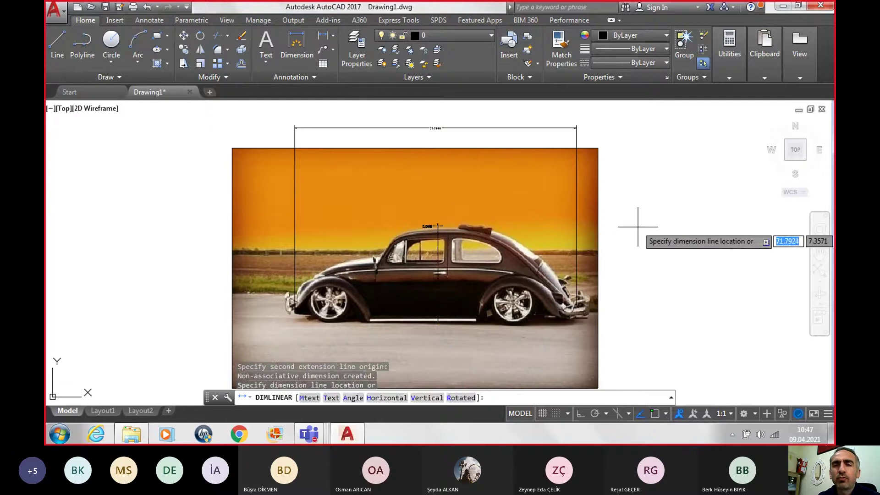
pyautogui.click(654, 252)
# Select both the length and height dimensions for removal.
pyautogui.scroll(2, 668, 263)
pyautogui.scroll(3, 668, 262)
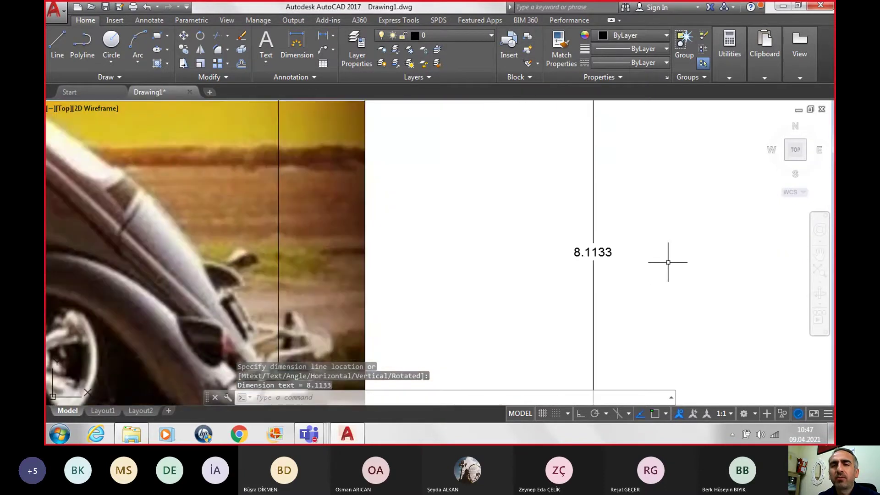
pyautogui.scroll(-4, 682, 261)
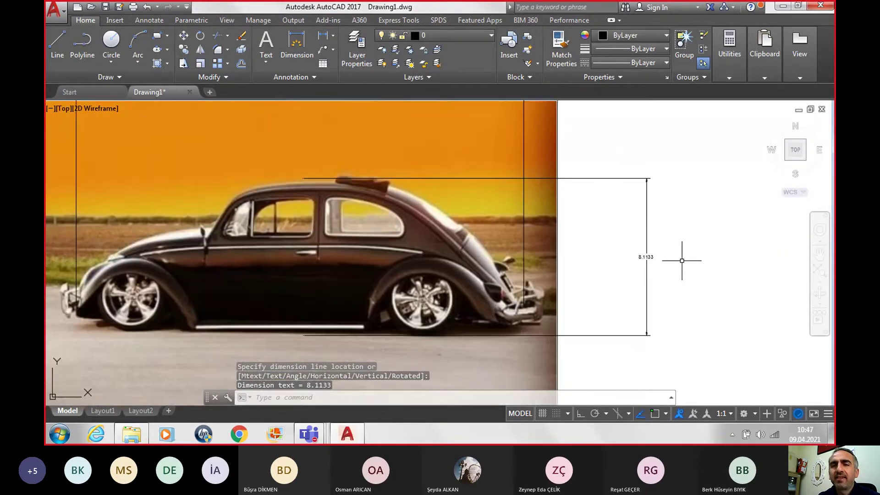
pyautogui.scroll(-2, 682, 261)
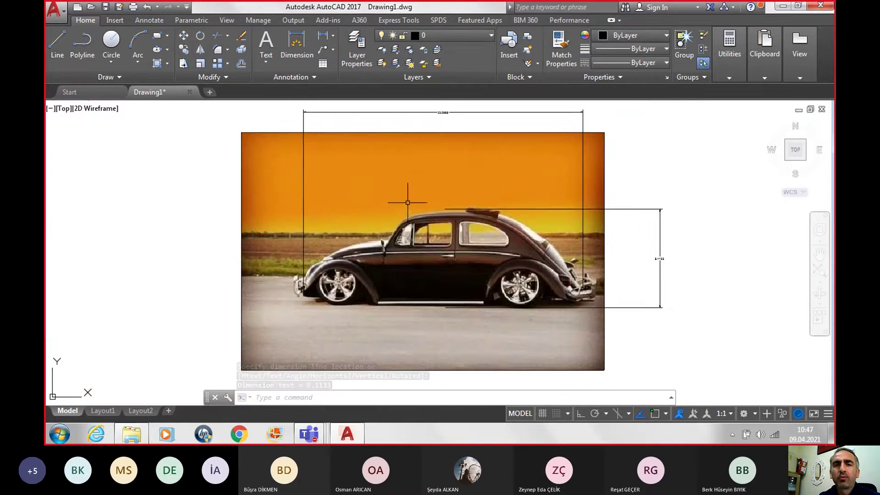
pyautogui.moveTo(499, 122); pyautogui.dragTo(501, 154, button='middle')
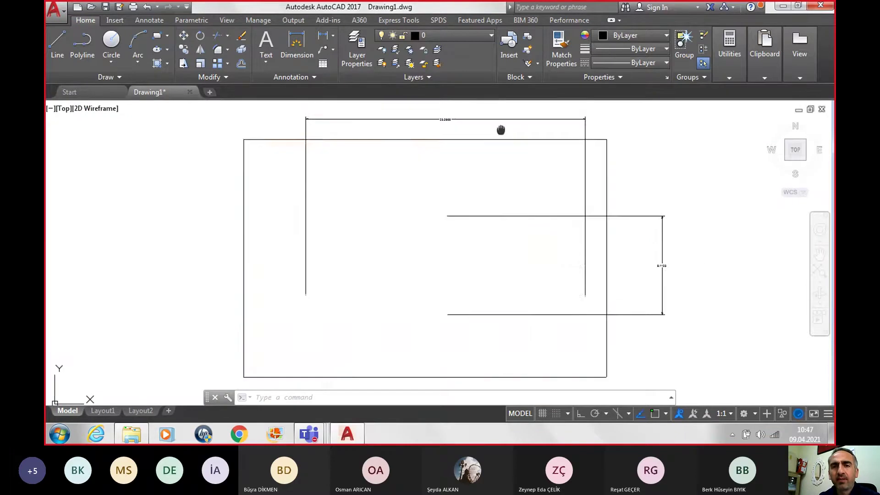
pyautogui.click(585, 140)
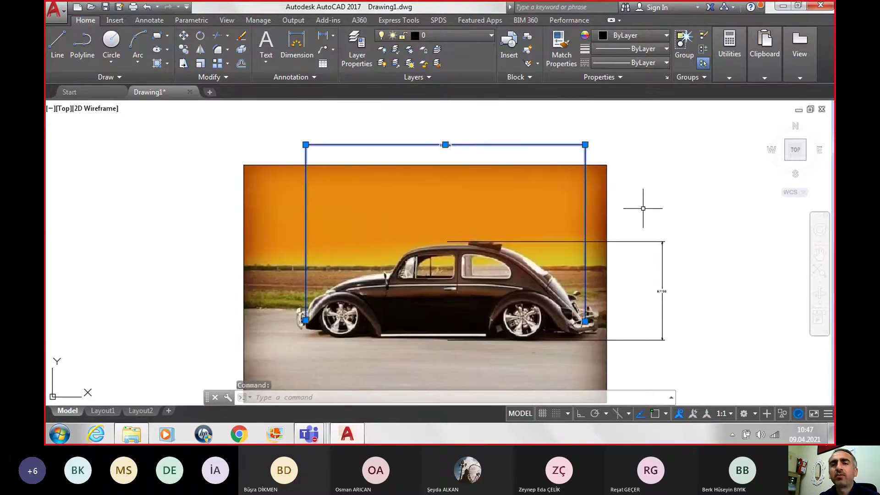
pyautogui.click(647, 240)
pyautogui.press('Delete')
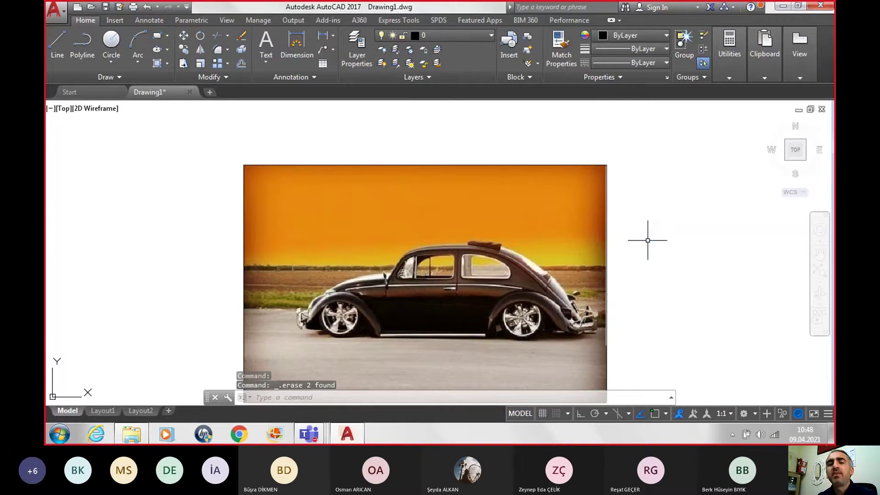
pyautogui.scroll(2, 452, 326)
pyautogui.scroll(2, 452, 325)
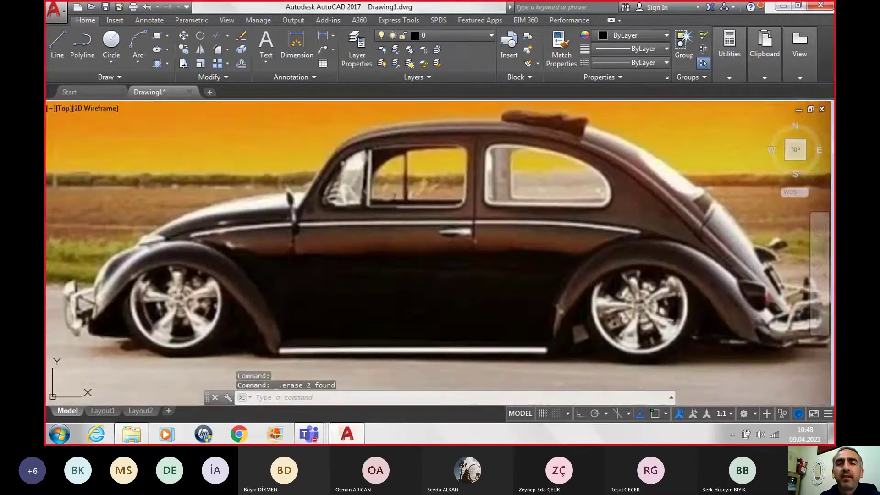
pyautogui.scroll(-1, 450, 204)
pyautogui.scroll(-1, 449, 204)
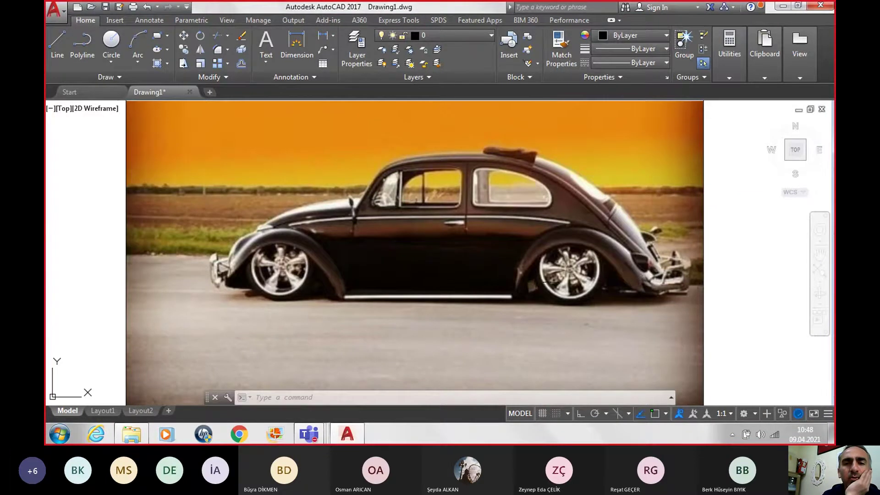
pyautogui.scroll(2, 535, 303)
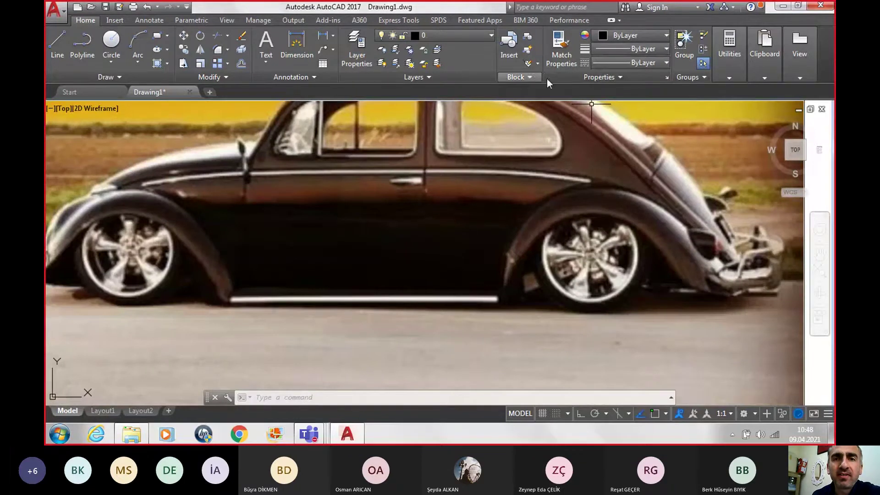
pyautogui.click(750, 417)
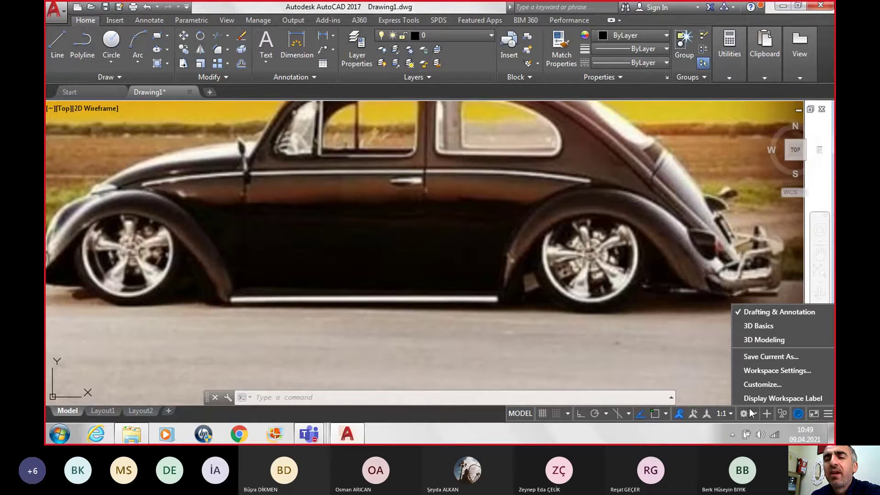
pyautogui.click(757, 315)
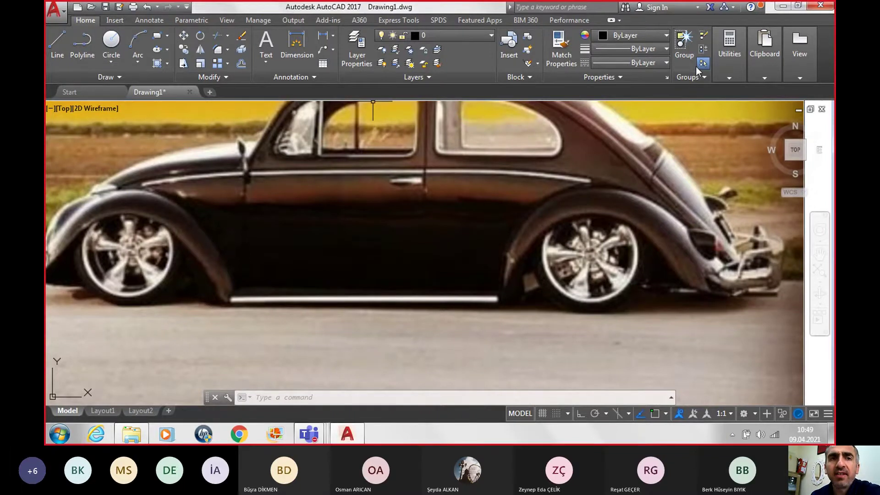
pyautogui.click(755, 413)
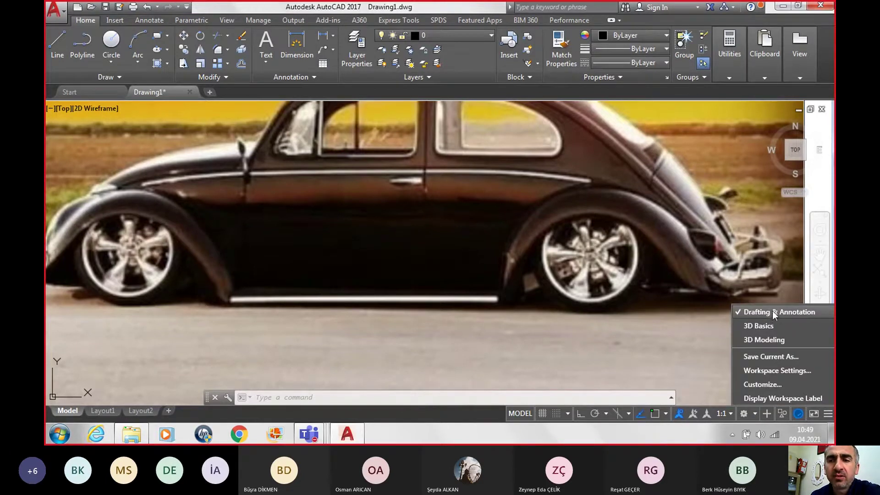
pyautogui.click(493, 434)
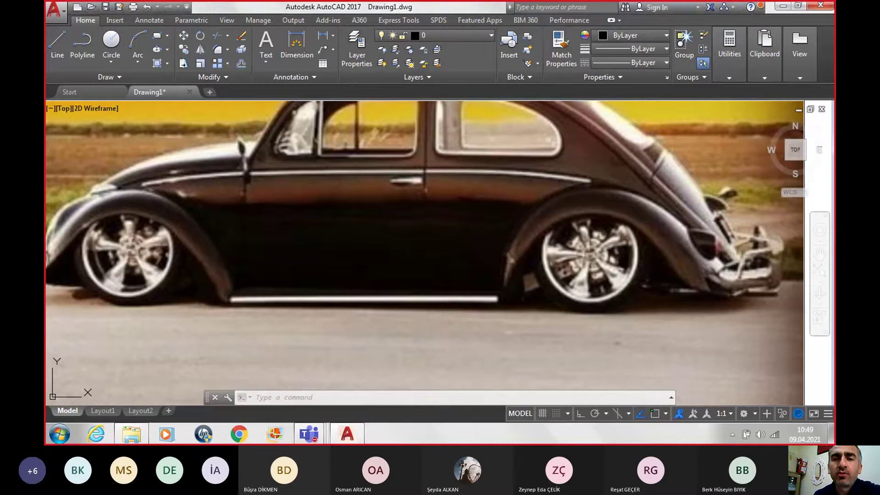
# Change the current object colour from ByLayer to Red for newly drawn objects.
pyautogui.scroll(-2, 577, 267)
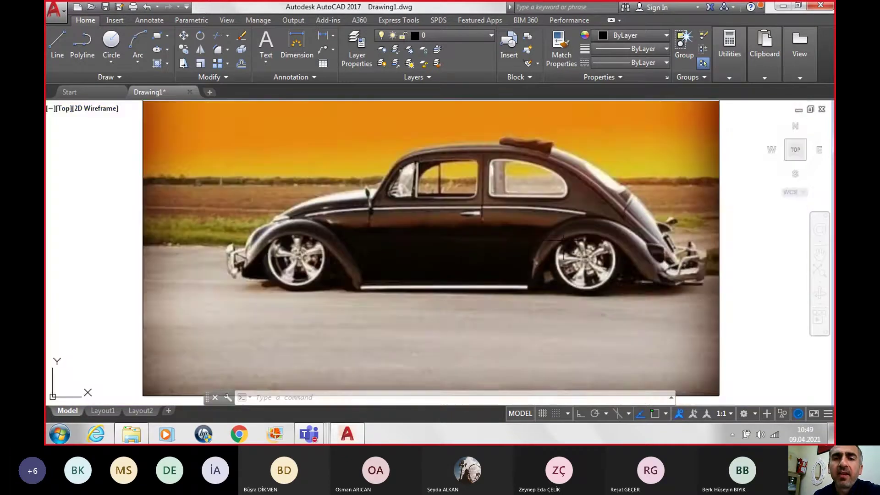
pyautogui.scroll(2, 564, 239)
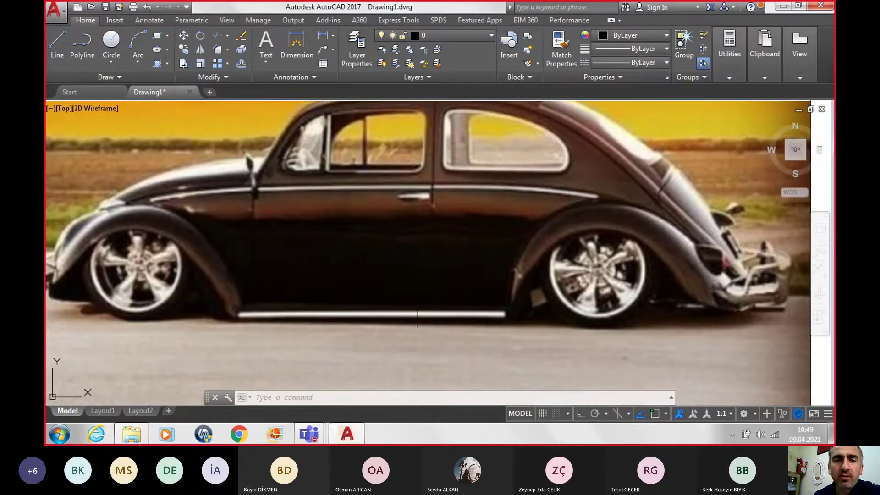
pyautogui.moveTo(430, 314); pyautogui.dragTo(551, 326, button='middle')
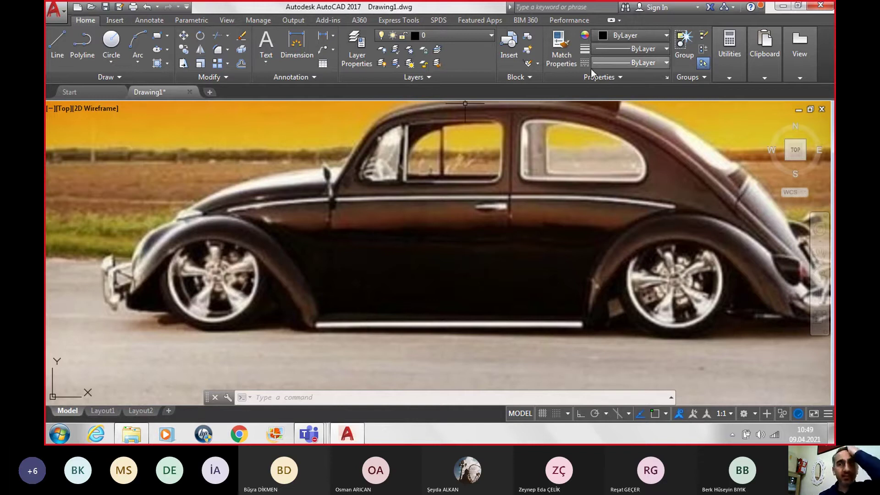
pyautogui.click(618, 37)
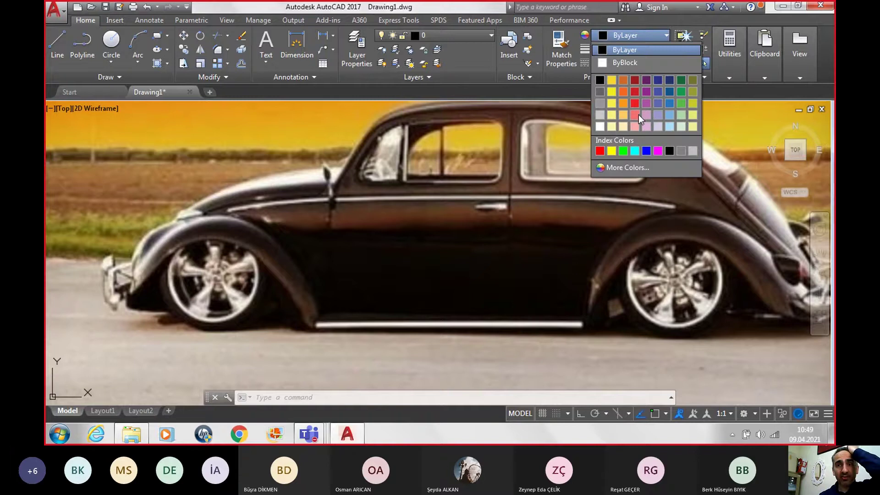
pyautogui.click(601, 159)
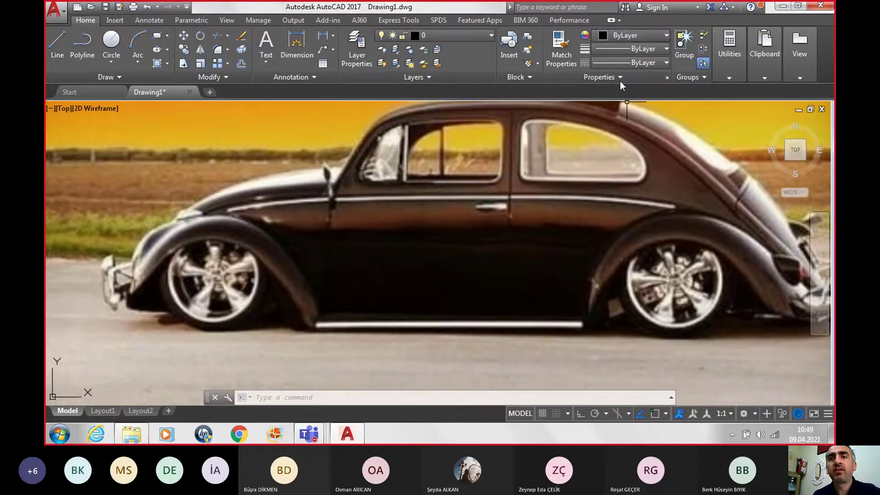
pyautogui.click(620, 40)
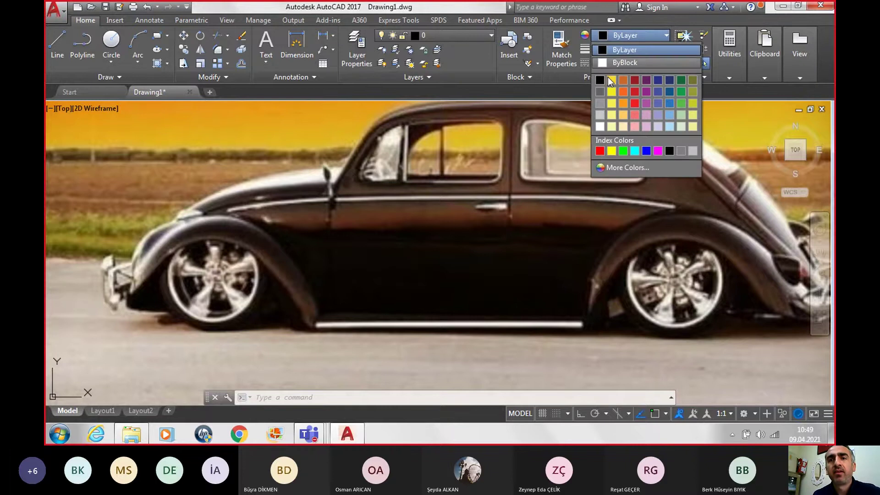
pyautogui.click(599, 151)
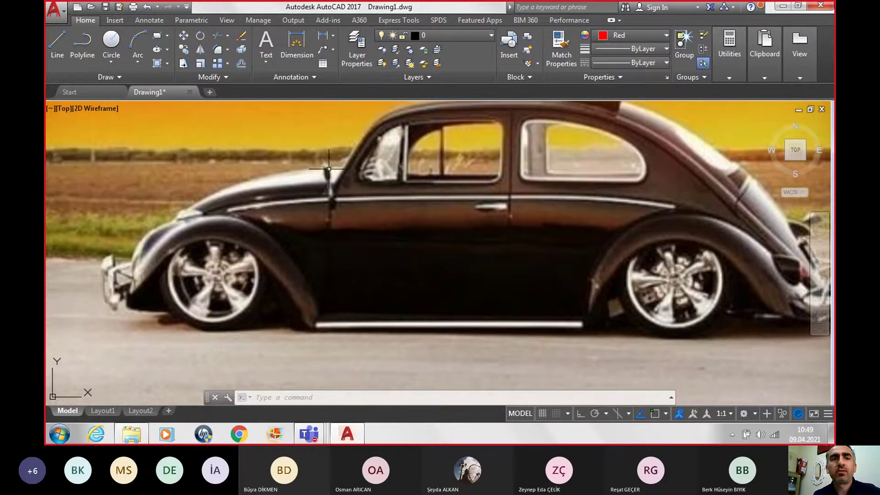
# With Ortho on, draw a red horizontal line along the sill between the wheels.
pyautogui.click(54, 45)
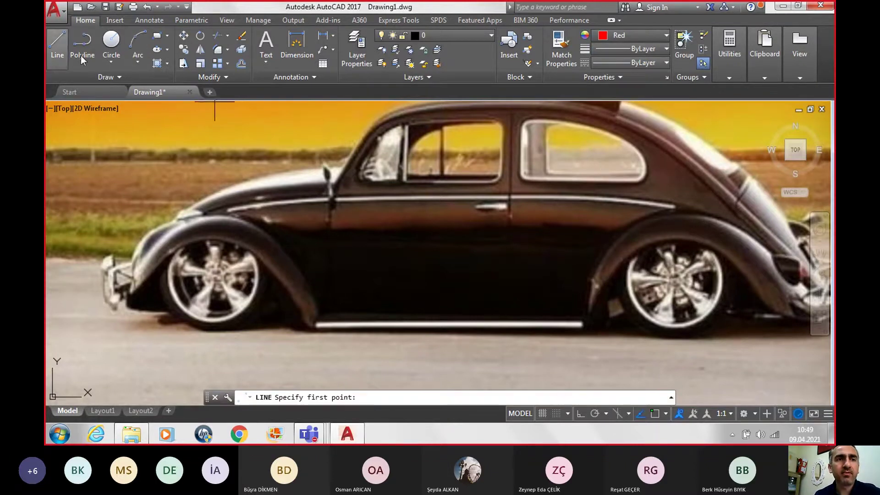
pyautogui.click(582, 417)
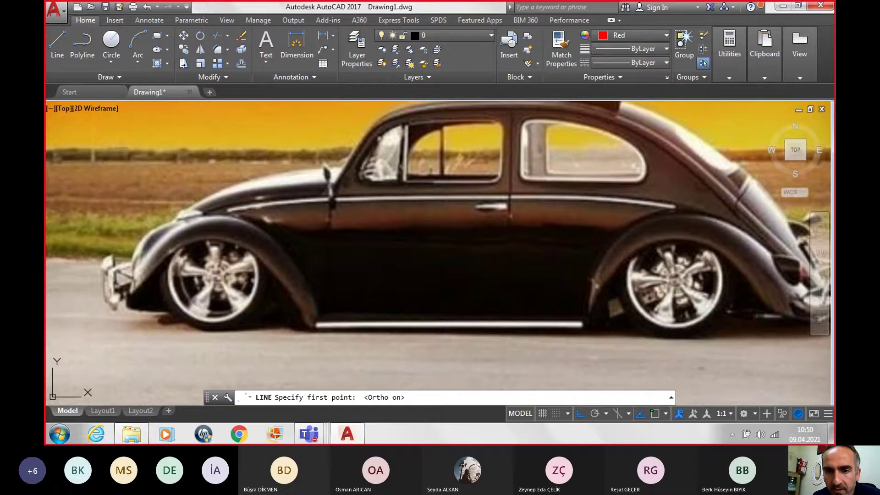
pyautogui.click(609, 329)
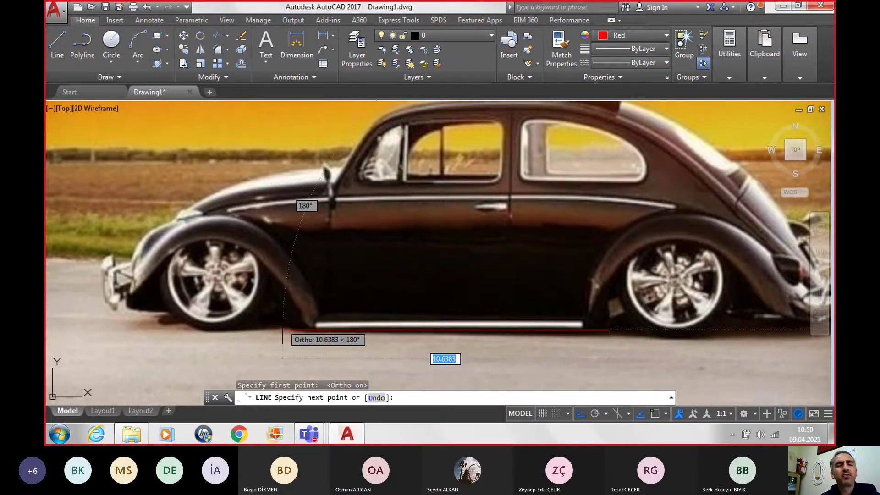
pyautogui.click(283, 329)
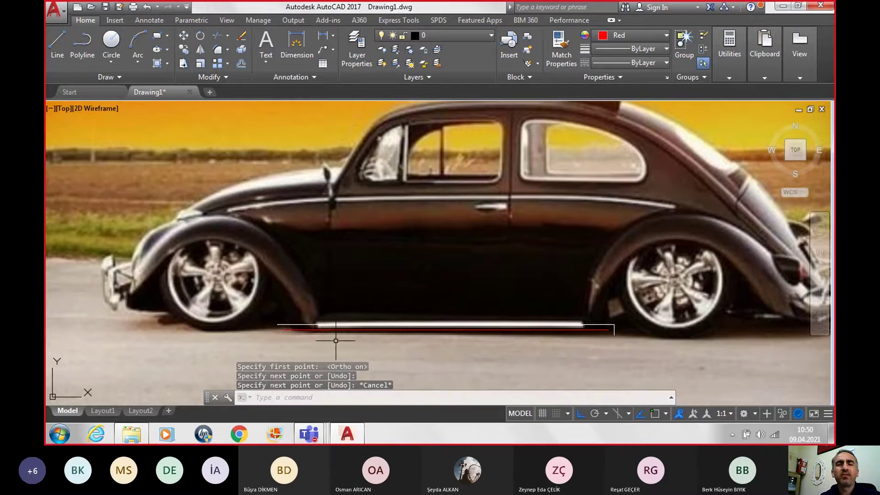
pyautogui.press('Escape')
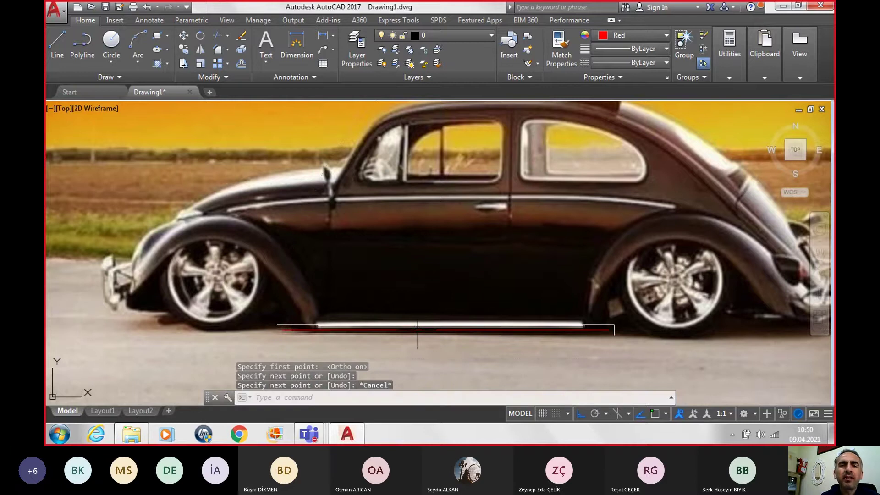
# Offset the red sill line by 0.5 units to make a parallel copy.
pyautogui.click(418, 330)
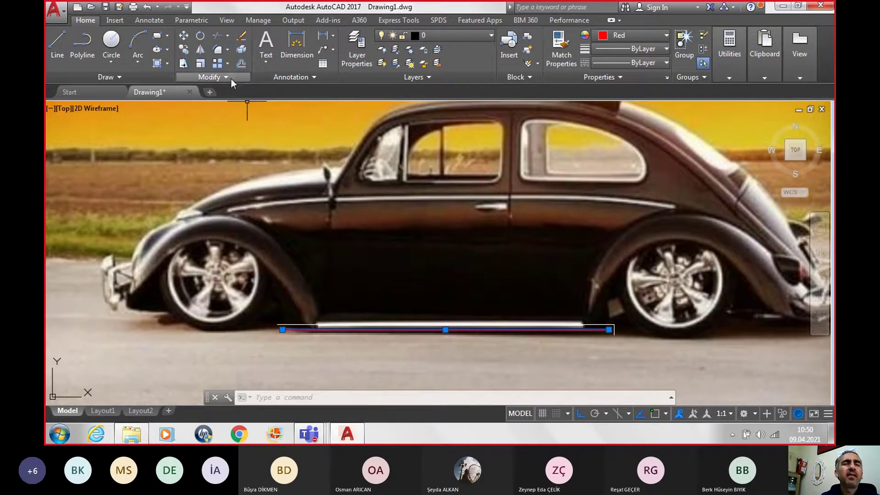
pyautogui.click(242, 64)
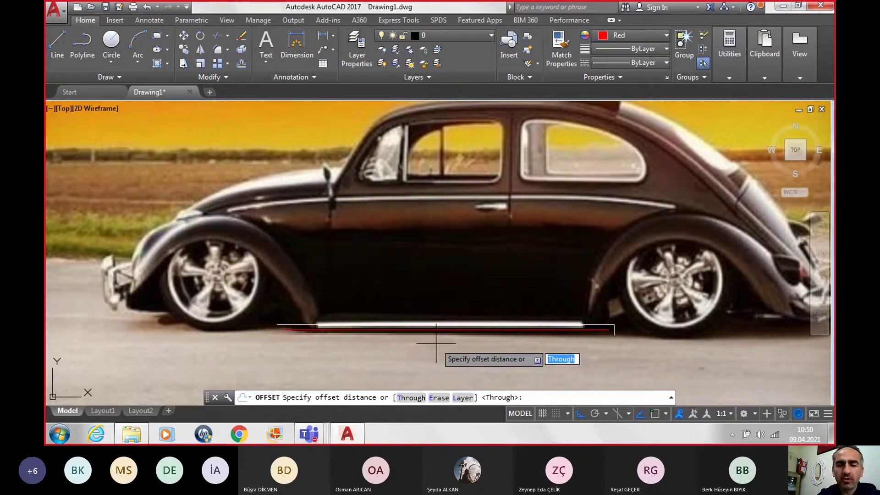
pyautogui.write('.5')
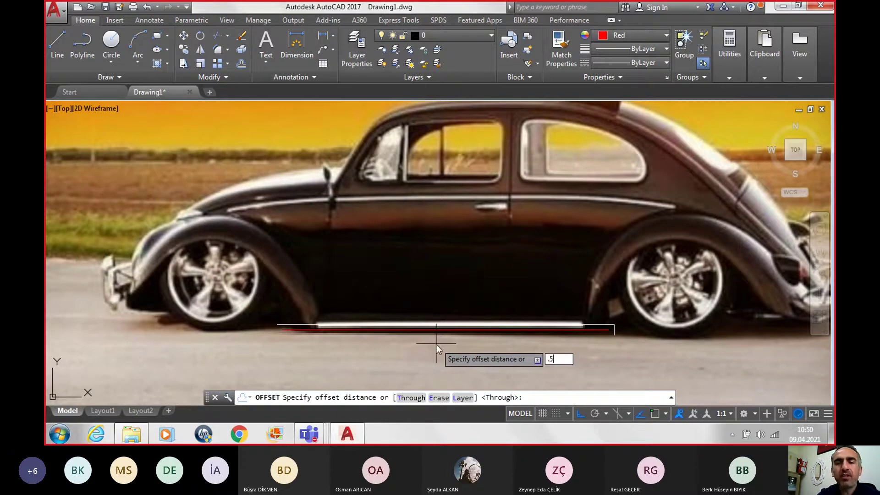
pyautogui.press('Return')
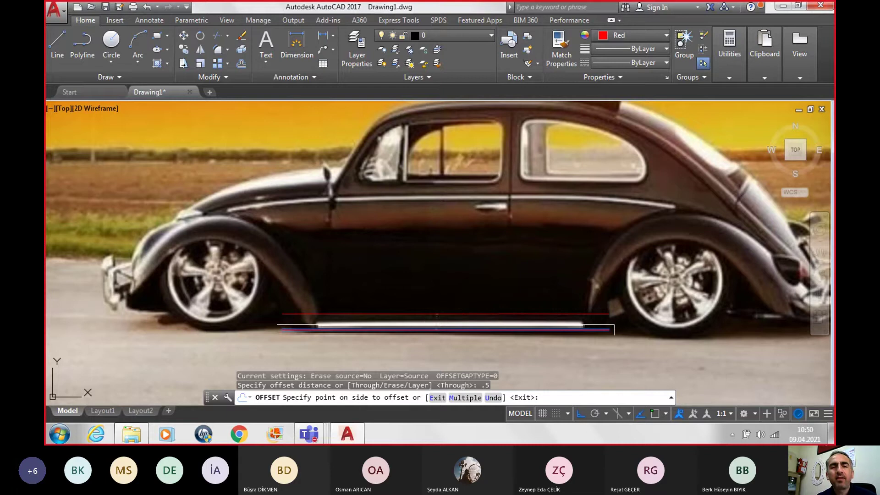
pyautogui.click(439, 292)
pyautogui.press('Escape')
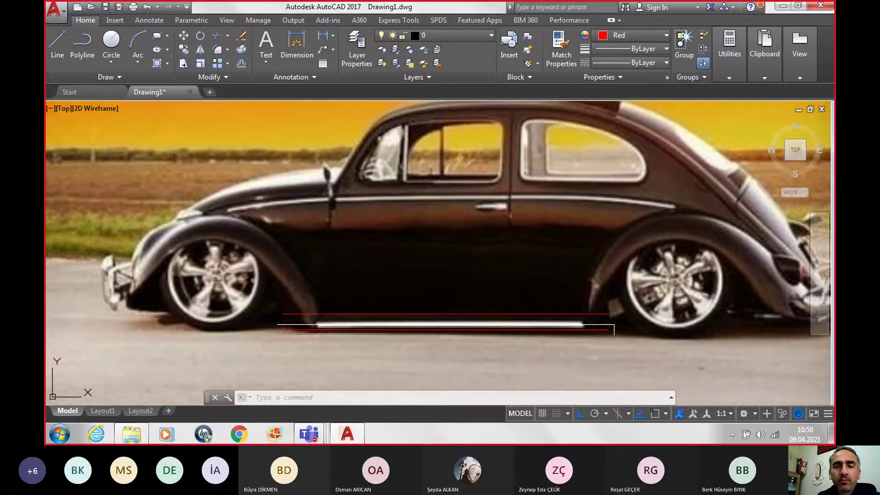
# Zoom in on the rear wheel and fender and start the Arc command.
pyautogui.moveTo(477, 292); pyautogui.dragTo(446, 309, button='middle')
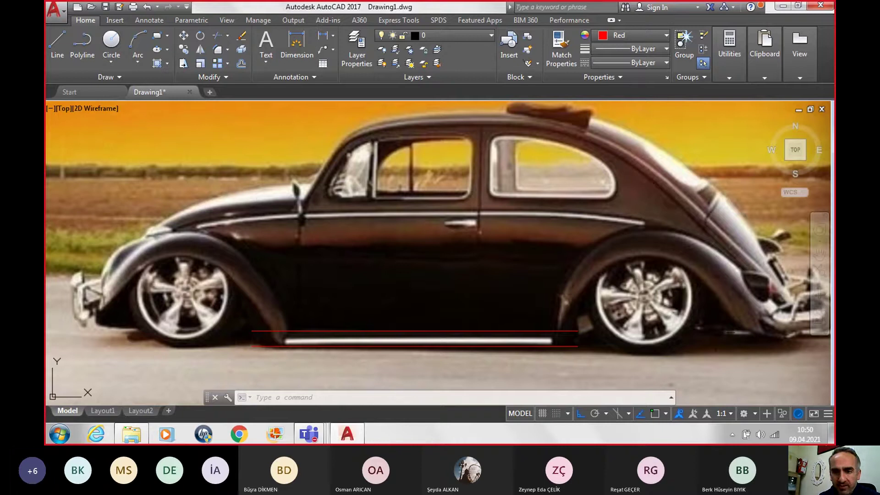
pyautogui.scroll(2, 738, 328)
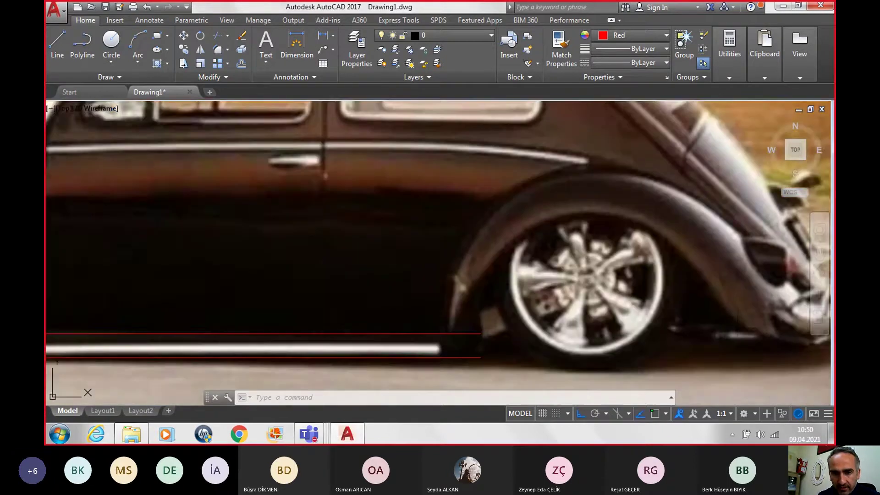
pyautogui.moveTo(738, 328); pyautogui.dragTo(610, 330, button='middle')
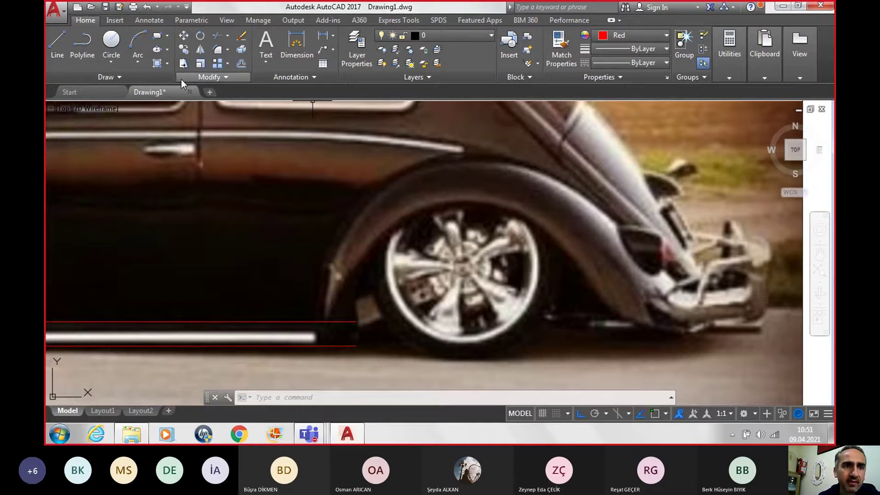
pyautogui.click(138, 40)
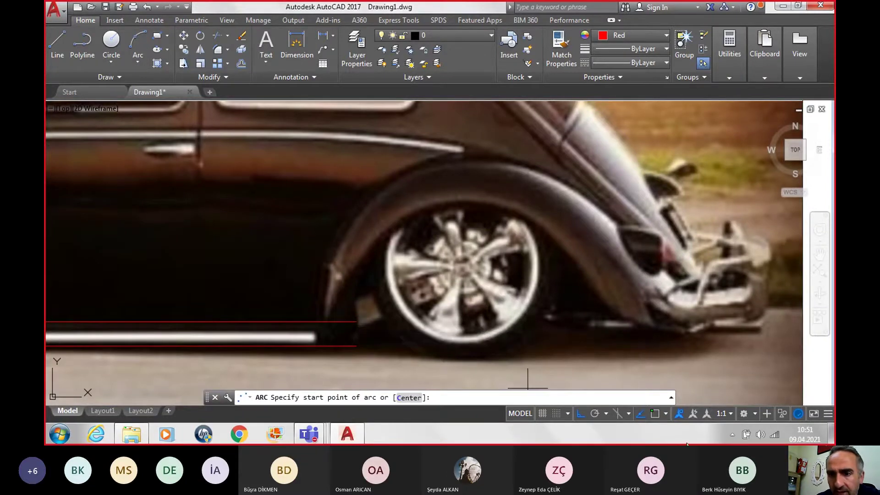
# With Osnap on and Ortho off, arc from the sill line's end up to the fender top.
pyautogui.click(656, 414)
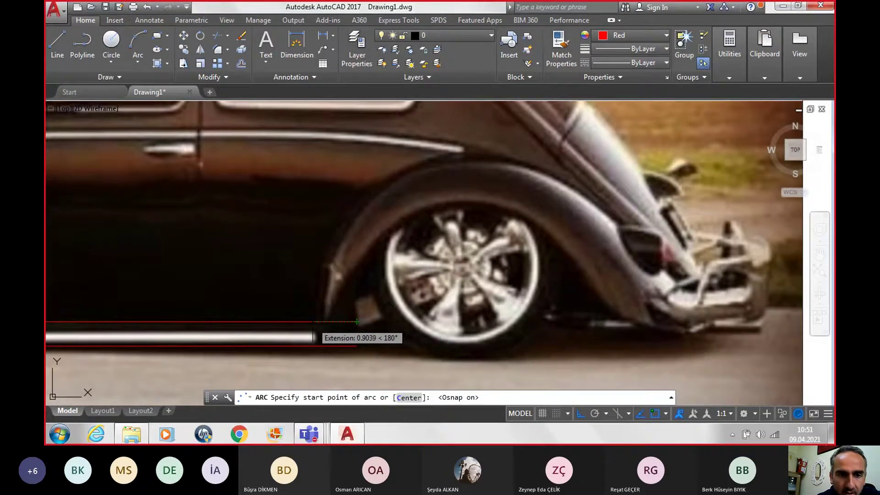
pyautogui.click(357, 322)
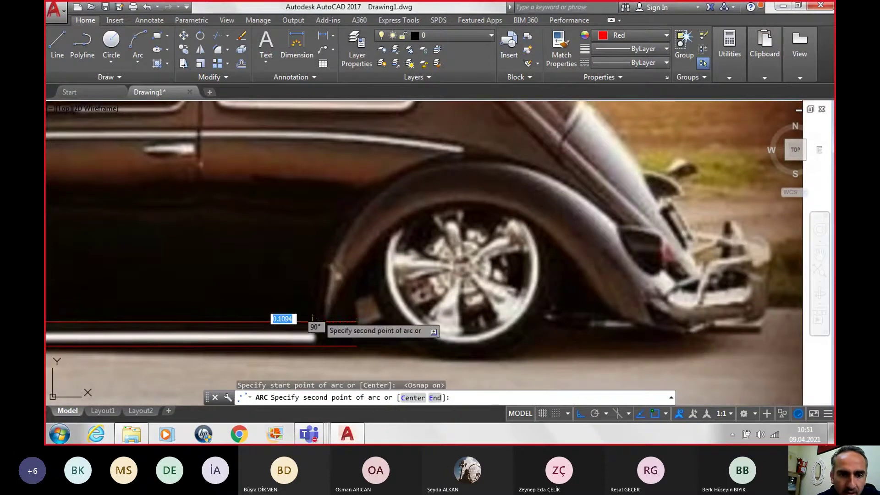
pyautogui.click(582, 414)
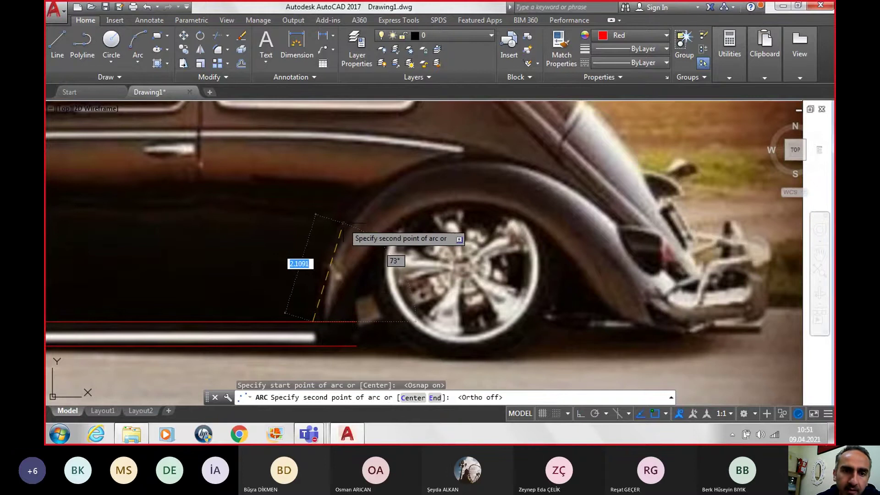
pyautogui.click(360, 202)
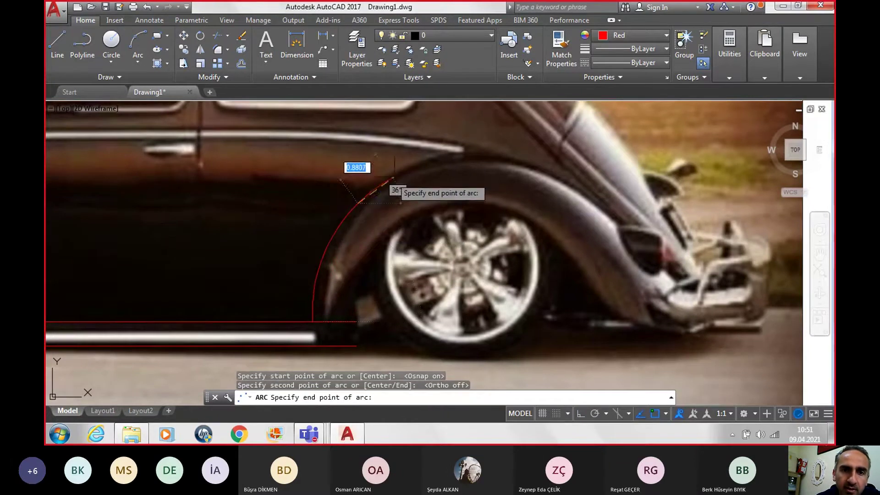
pyautogui.click(451, 158)
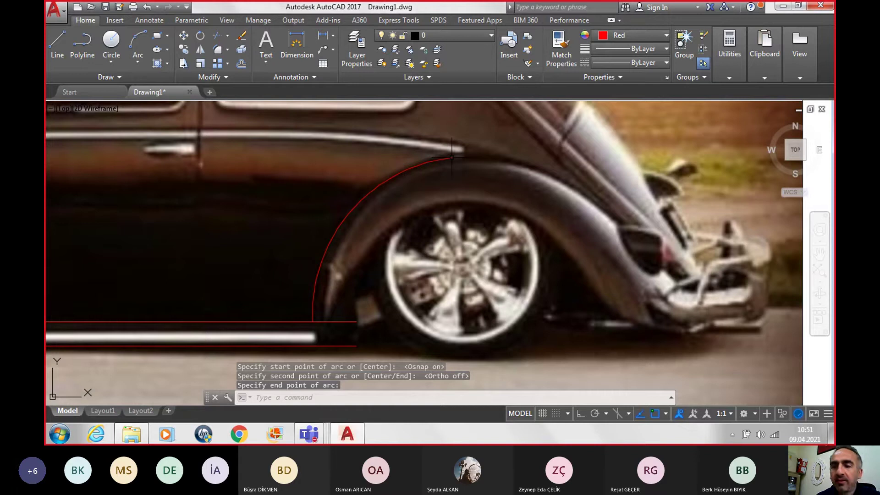
# Draw a second three-point arc from the fender top down to the fender's back.
pyautogui.press('Return')
pyautogui.click(452, 158)
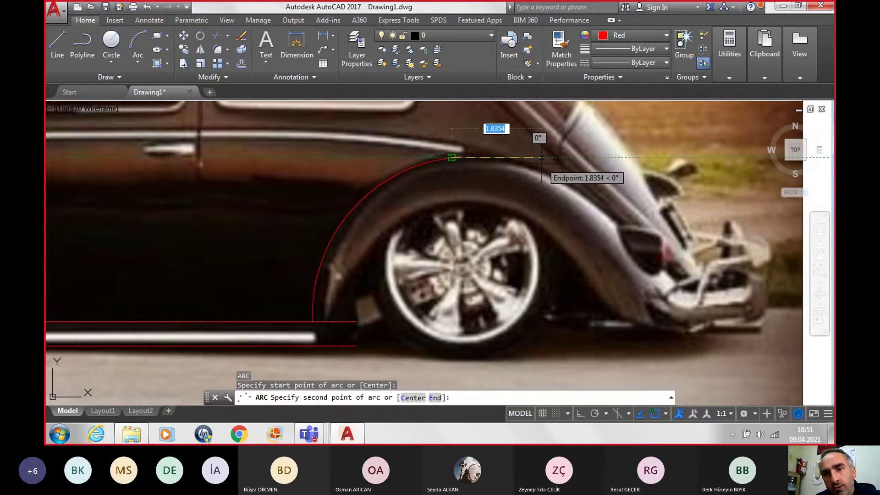
pyautogui.click(541, 173)
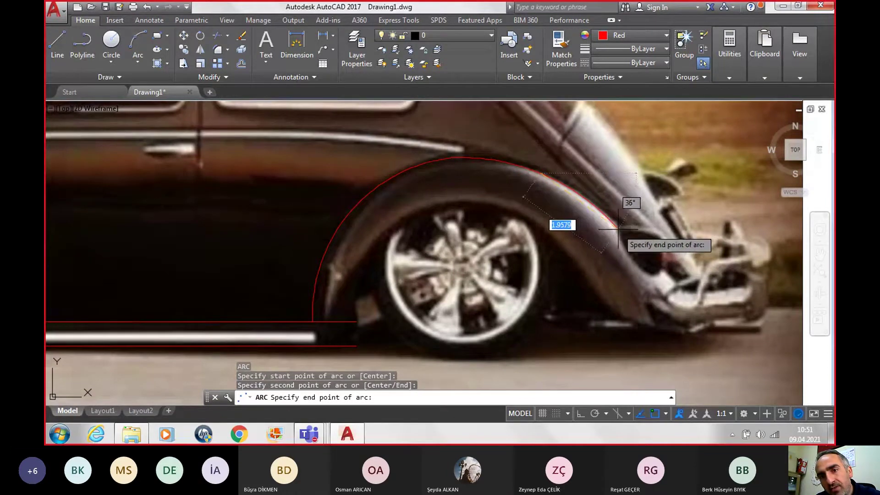
pyautogui.click(618, 228)
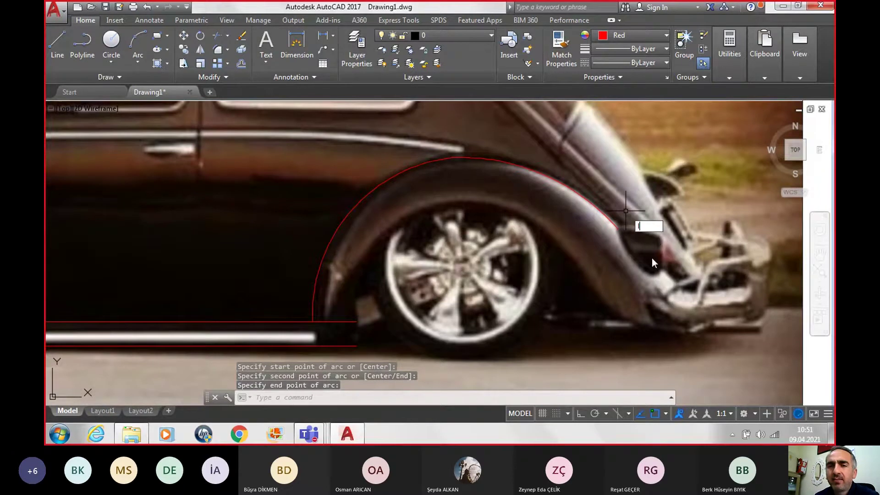
pyautogui.press('Return')
# Outline the fender-bumper notch with short horizontal, vertical and leftward red line segments.
pyautogui.click(618, 229)
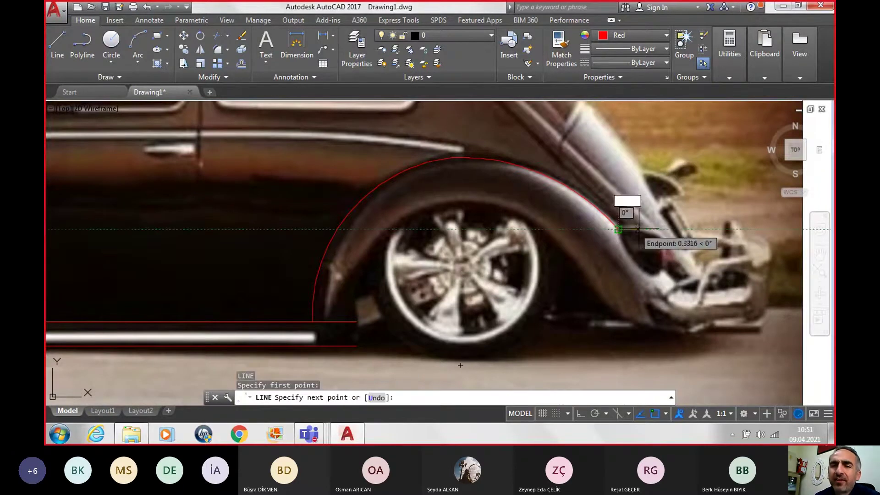
pyautogui.click(663, 229)
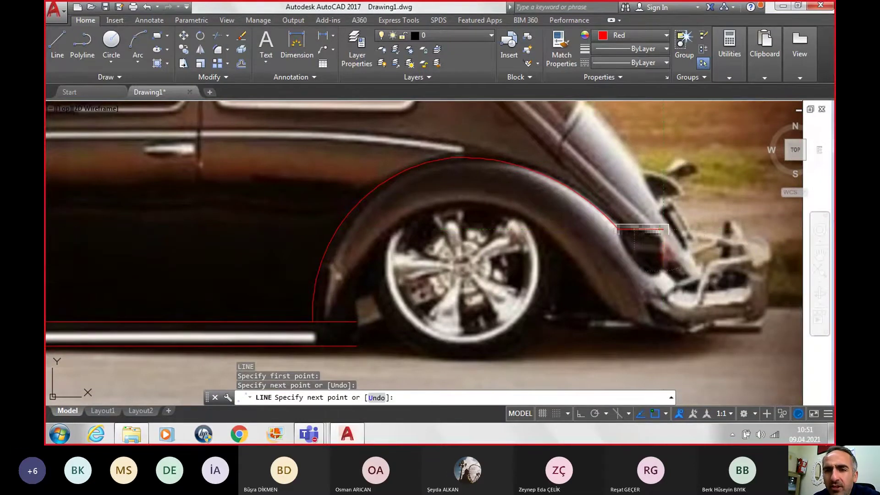
pyautogui.click(663, 272)
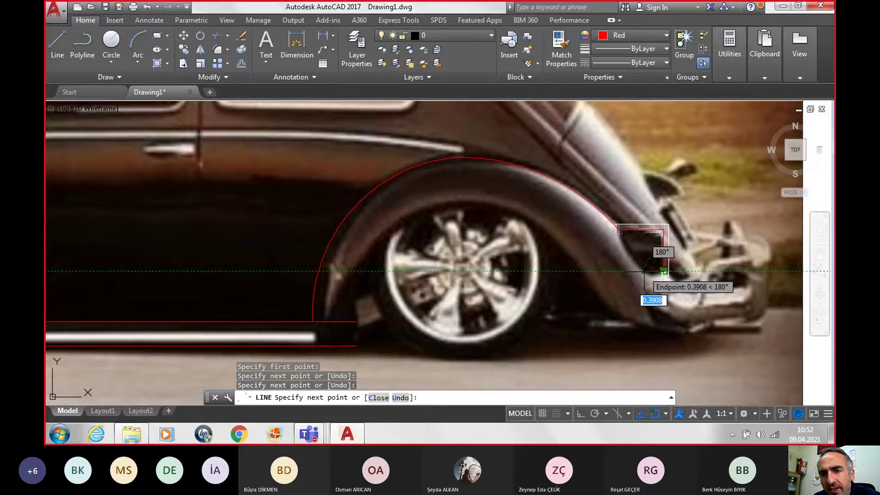
pyautogui.click(644, 271)
pyautogui.press('Escape')
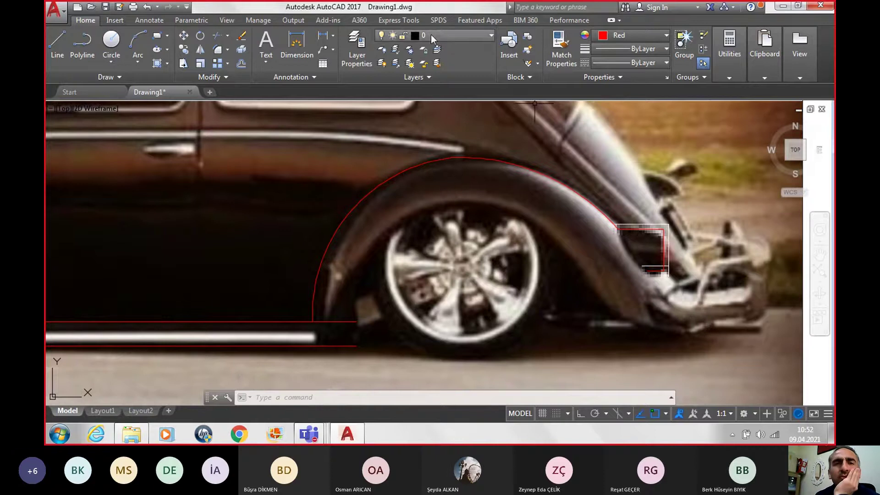
# Draw a three-point arc from the notch's lower corner down toward the ground behind the wheel.
pyautogui.click(139, 41)
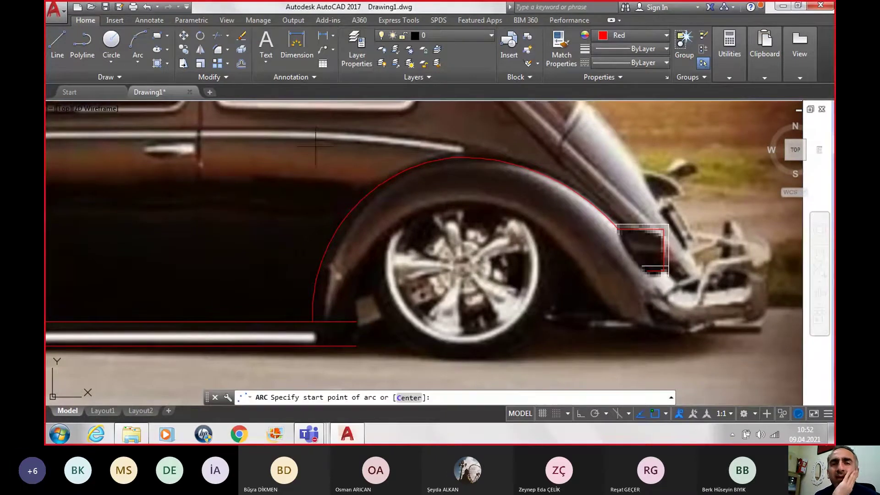
pyautogui.scroll(2, 743, 294)
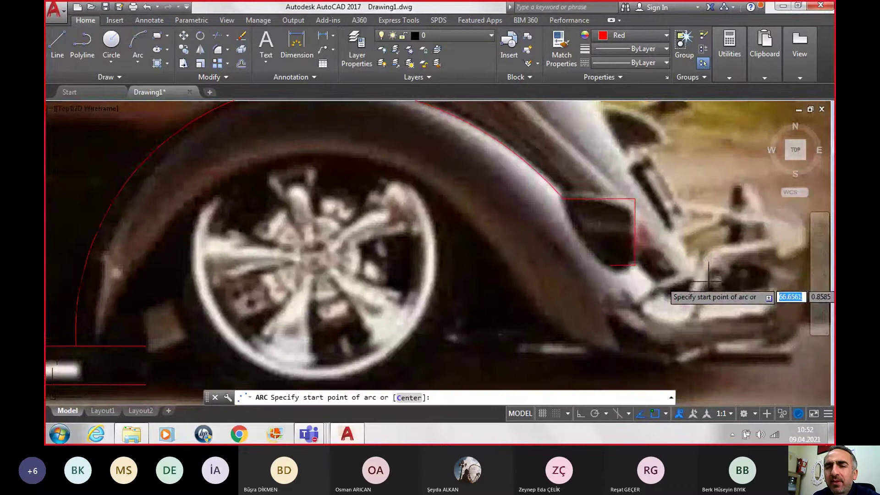
pyautogui.click(610, 266)
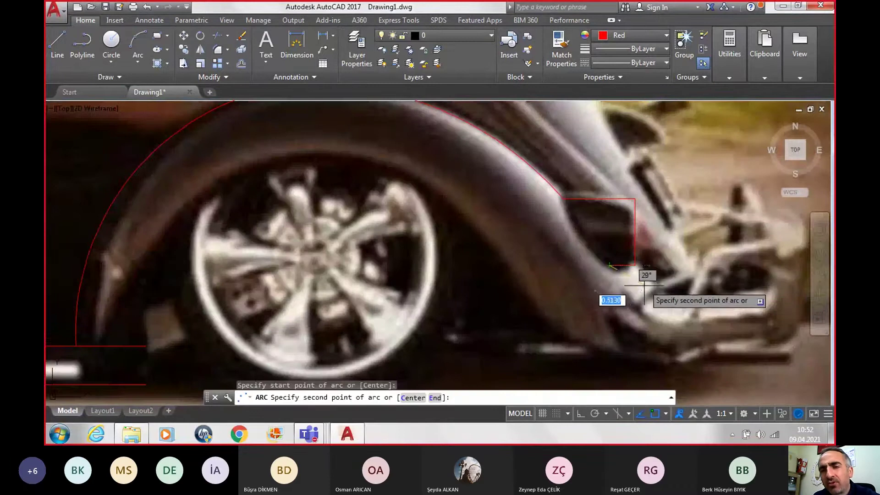
pyautogui.click(655, 306)
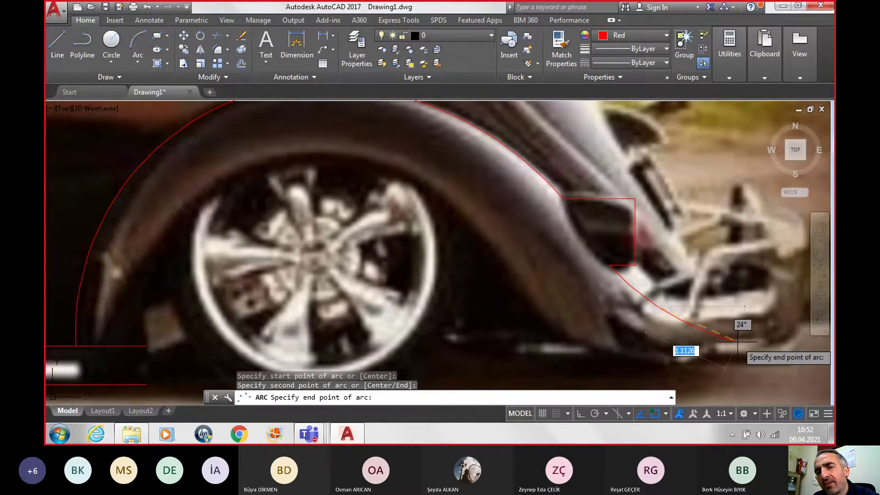
pyautogui.click(737, 341)
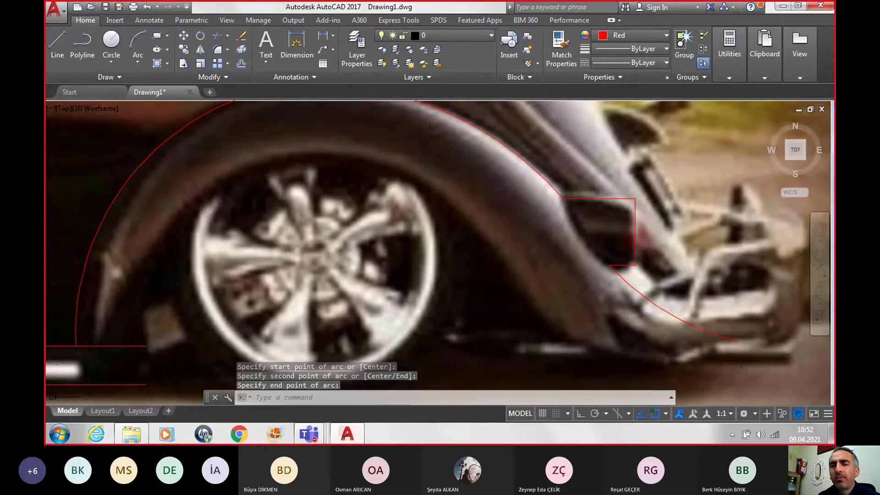
pyautogui.scroll(-2, 729, 367)
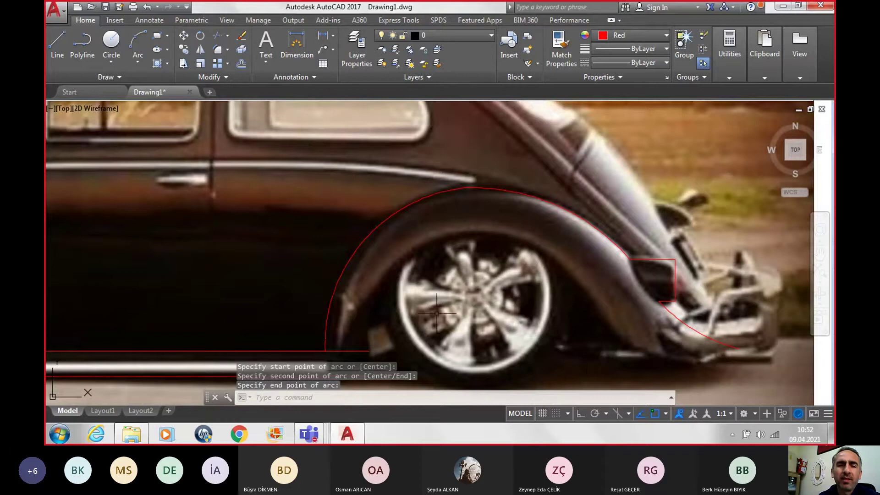
# Draw two arcs from the upper sill line's end around the inner wheel arch to the fender edge.
pyautogui.click(138, 44)
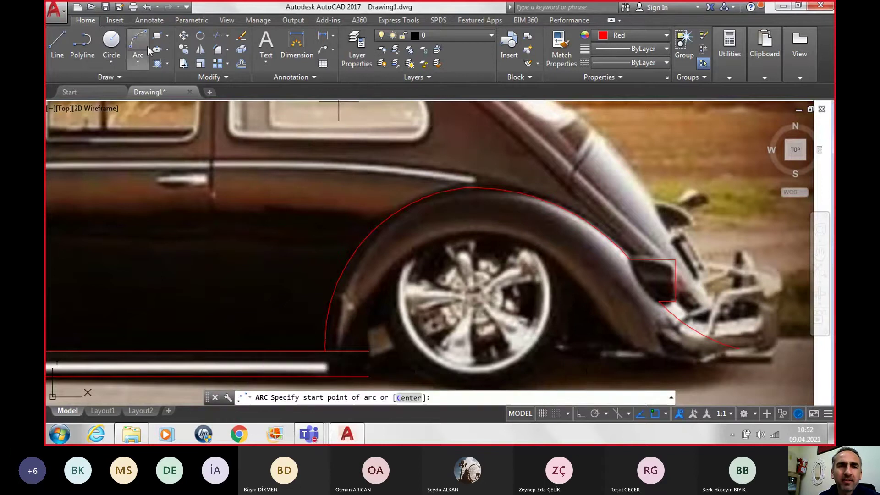
pyautogui.click(370, 352)
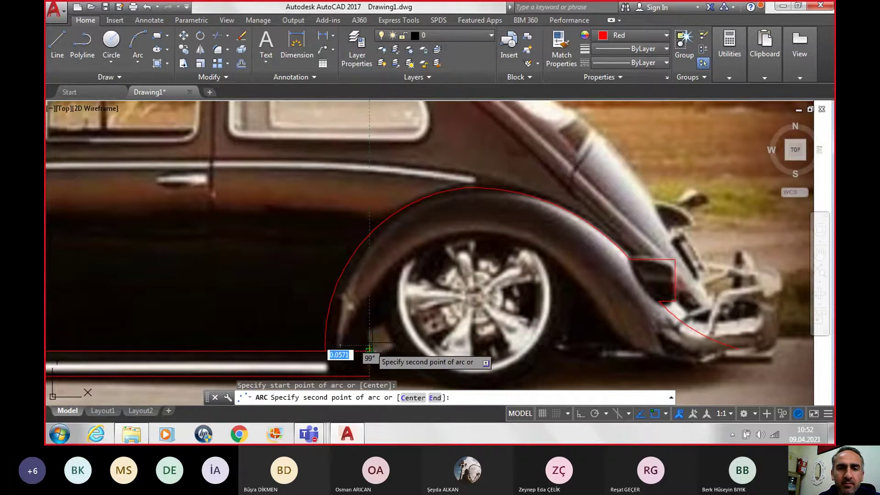
pyautogui.click(418, 244)
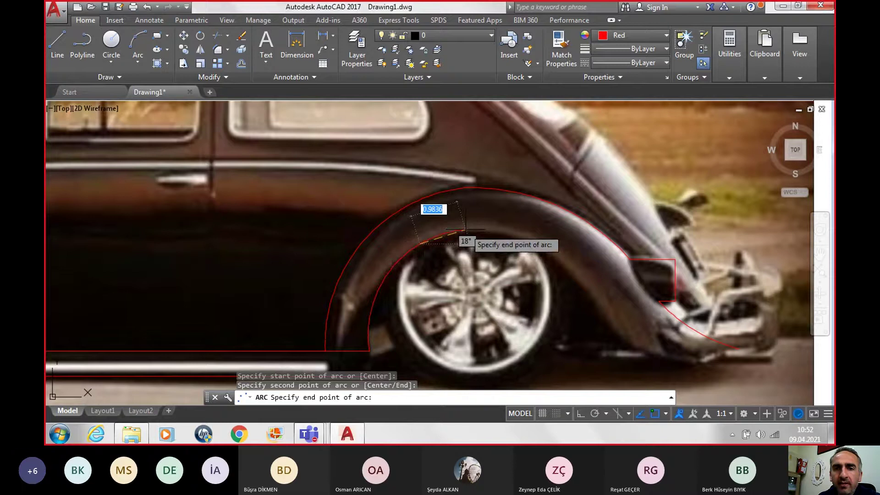
pyautogui.click(466, 230)
pyautogui.press('Return')
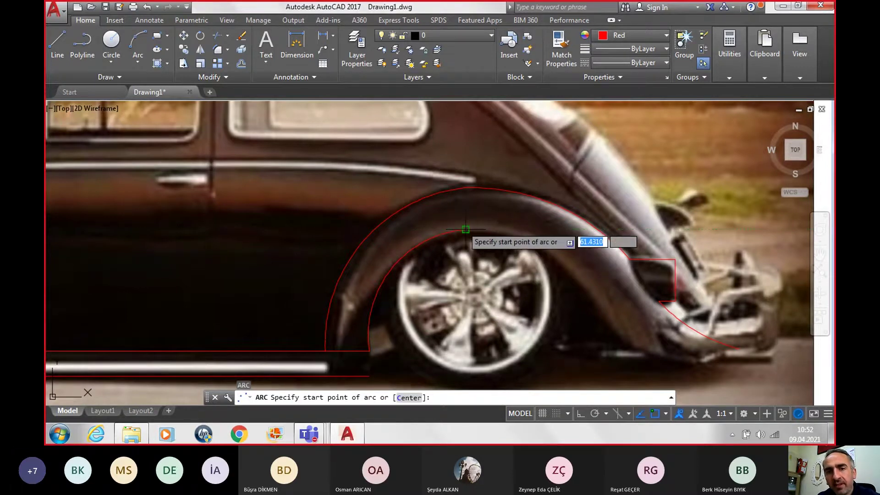
pyautogui.click(466, 230)
pyautogui.click(567, 262)
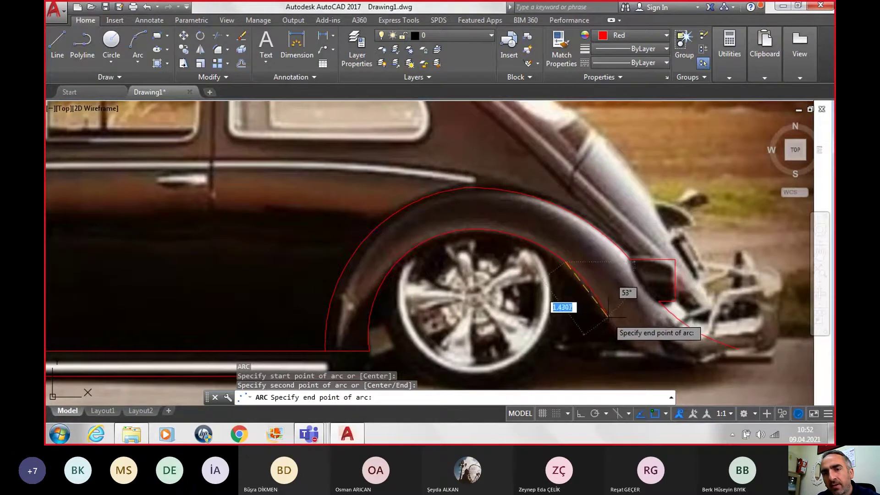
pyautogui.click(610, 321)
# Draw an arc along the fender's lower edge ending at the rear bumper corner.
pyautogui.press('Return')
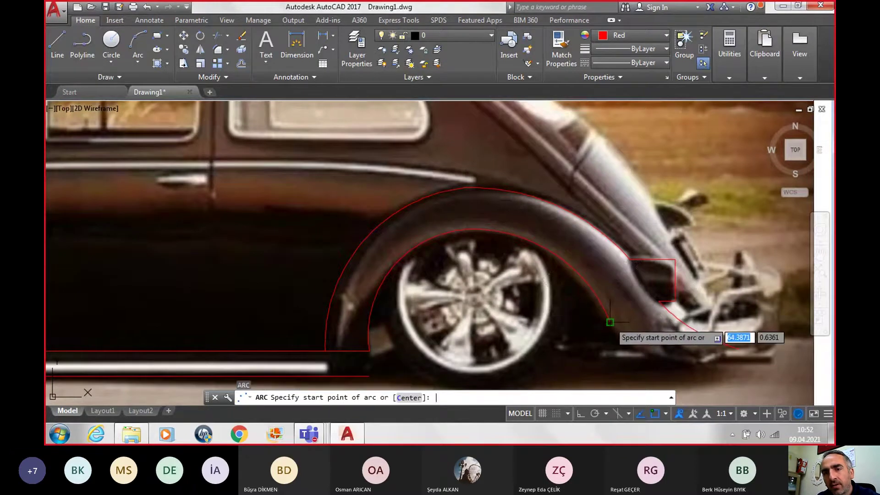
pyautogui.click(610, 322)
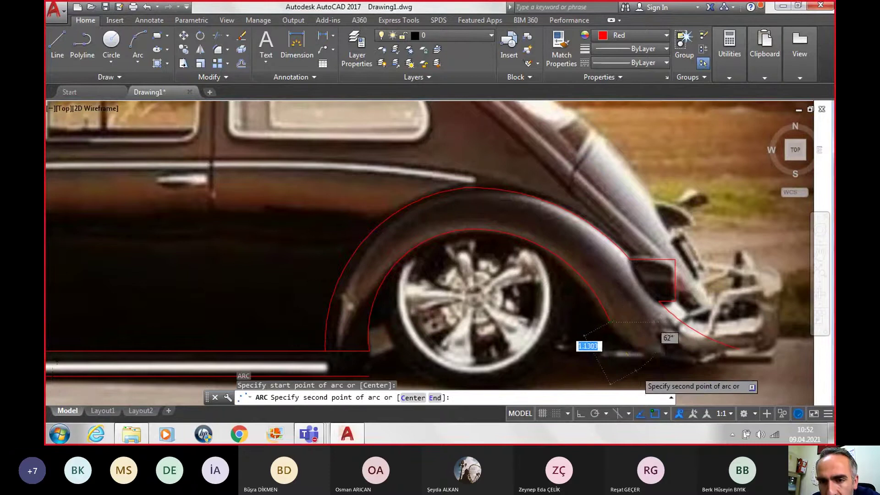
pyautogui.scroll(2, 637, 367)
pyautogui.click(674, 352)
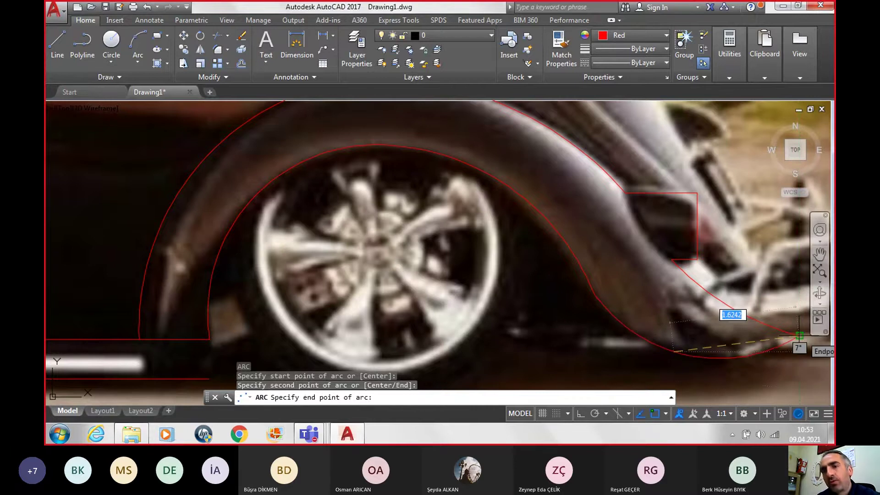
pyautogui.click(799, 336)
pyautogui.scroll(-2, 728, 356)
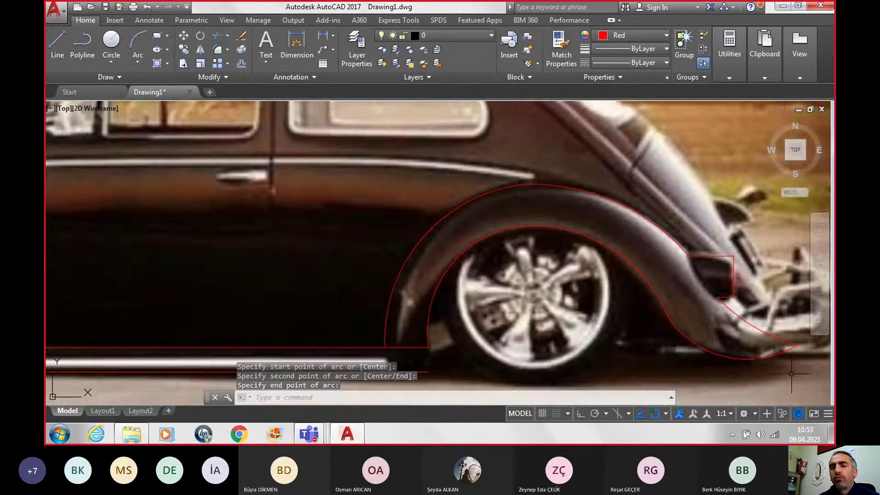
pyautogui.moveTo(728, 357); pyautogui.dragTo(685, 336, button='middle')
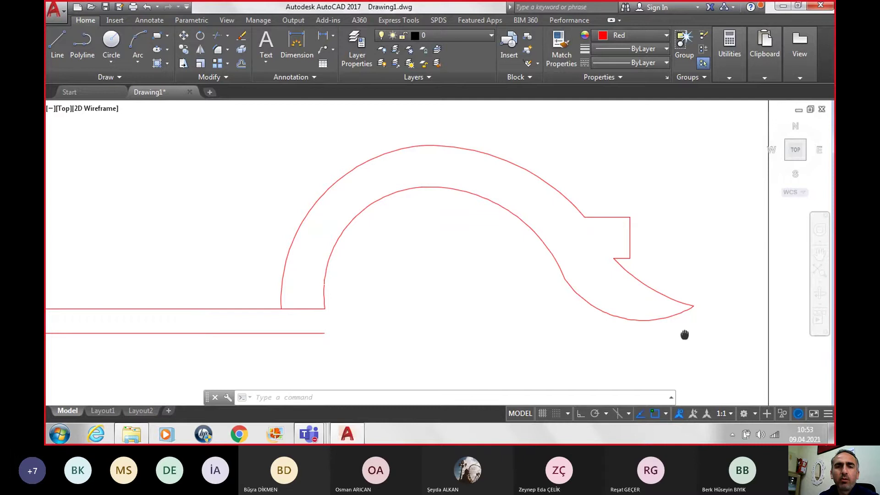
# Zoom out and back in on the rear wheel area.
pyautogui.scroll(-2, 721, 340)
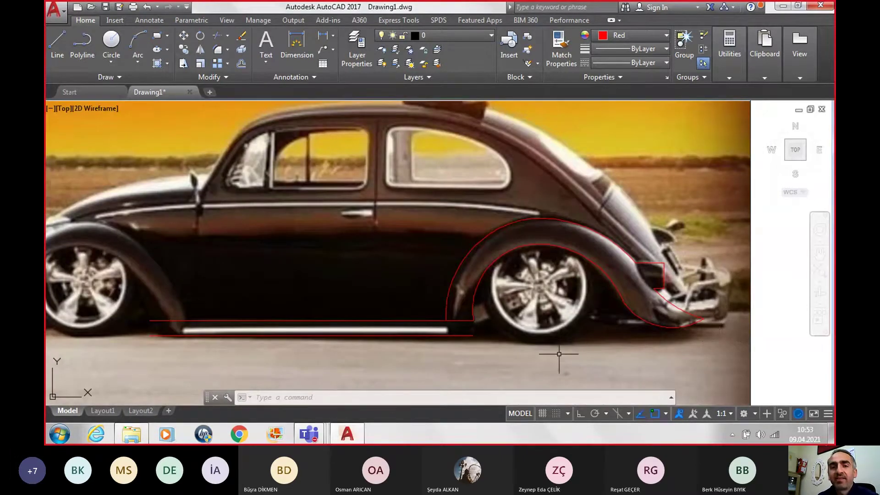
pyautogui.scroll(2, 452, 363)
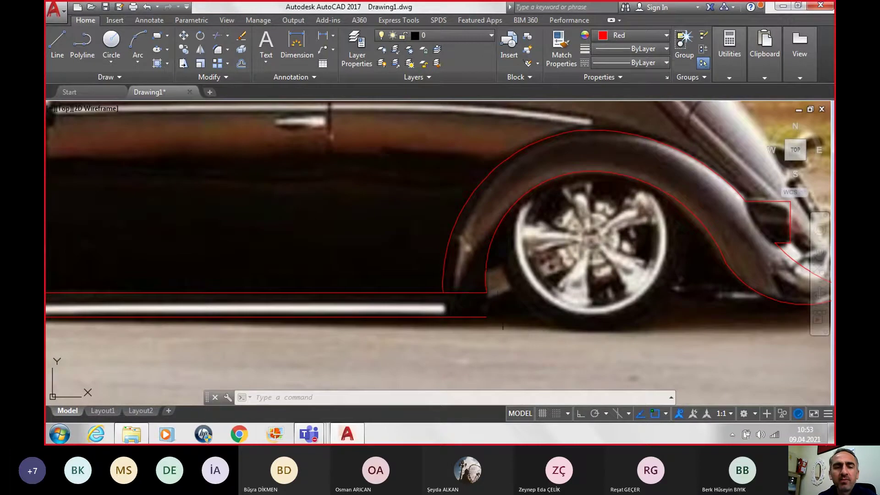
pyautogui.write('TR')
# Trim away the stray sill segment between the rear wheel arch arcs.
pyautogui.press('Return')
pyautogui.press('Return')
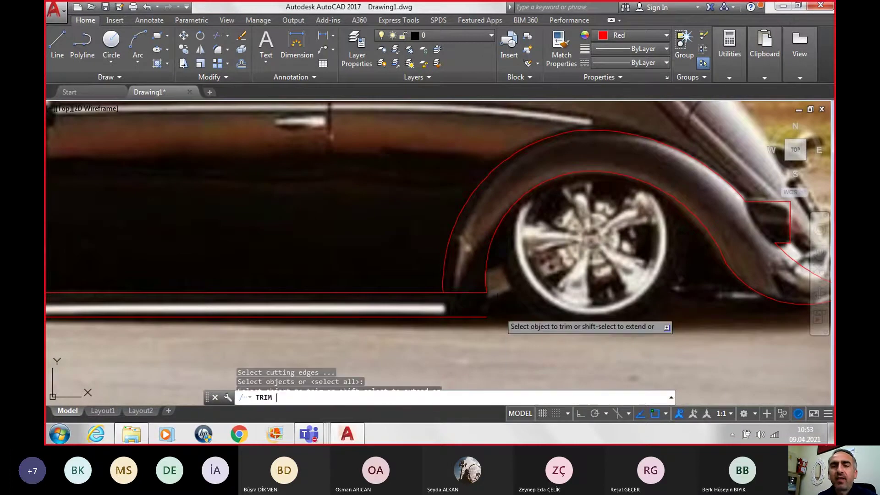
pyautogui.click(468, 294)
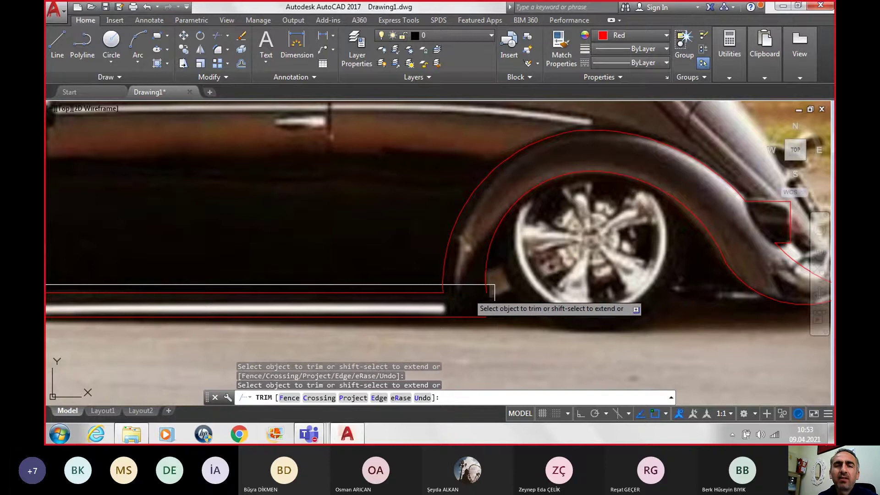
pyautogui.scroll(-1, 495, 285)
pyautogui.press('Escape')
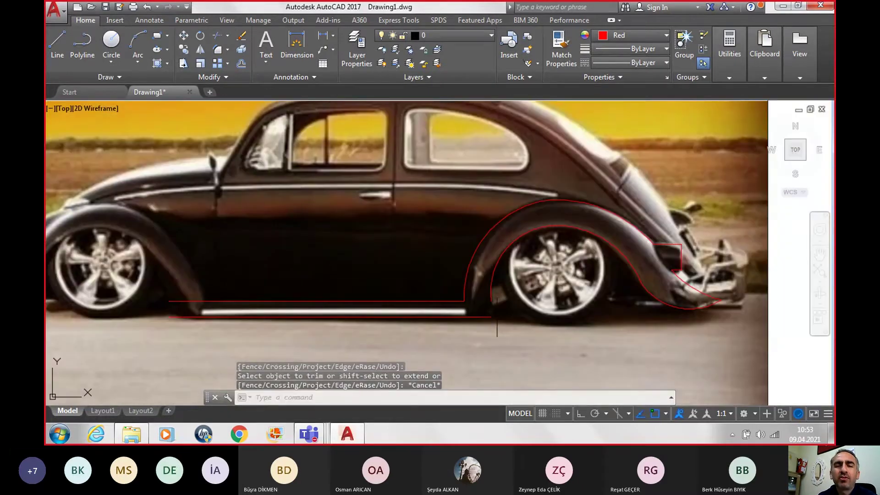
pyautogui.scroll(3, 491, 282)
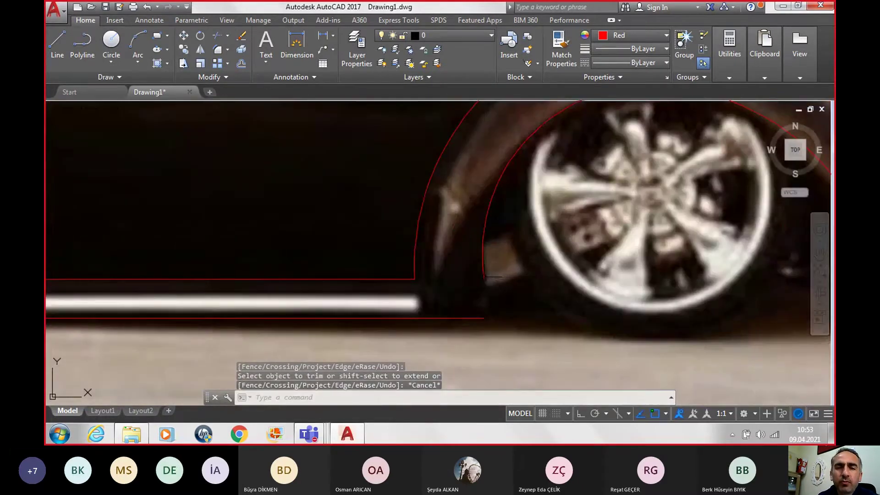
# Stretch the inner rear arch arc's bottom grip down to the lower sill line's end.
pyautogui.click(485, 277)
pyautogui.click(484, 279)
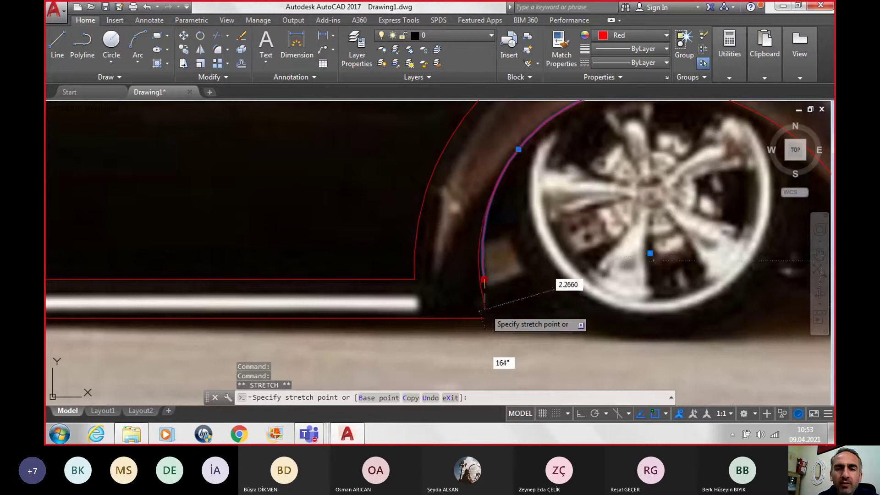
pyautogui.click(481, 318)
pyautogui.scroll(-1, 503, 339)
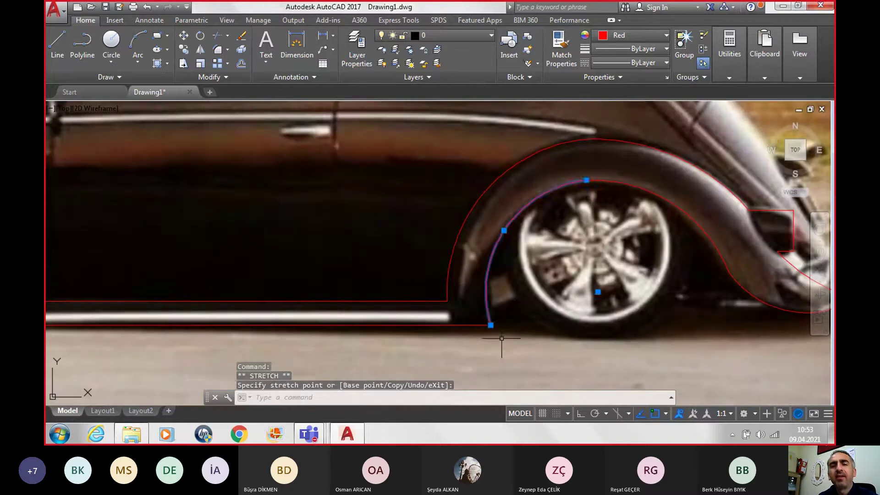
pyautogui.press('Escape')
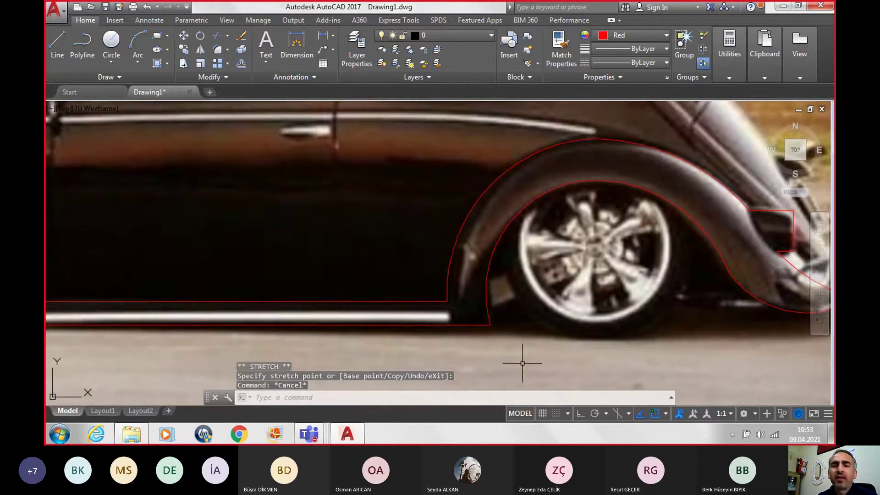
# Pan the view forward to the Beetle's front wheel and fender.
pyautogui.scroll(-2, 523, 363)
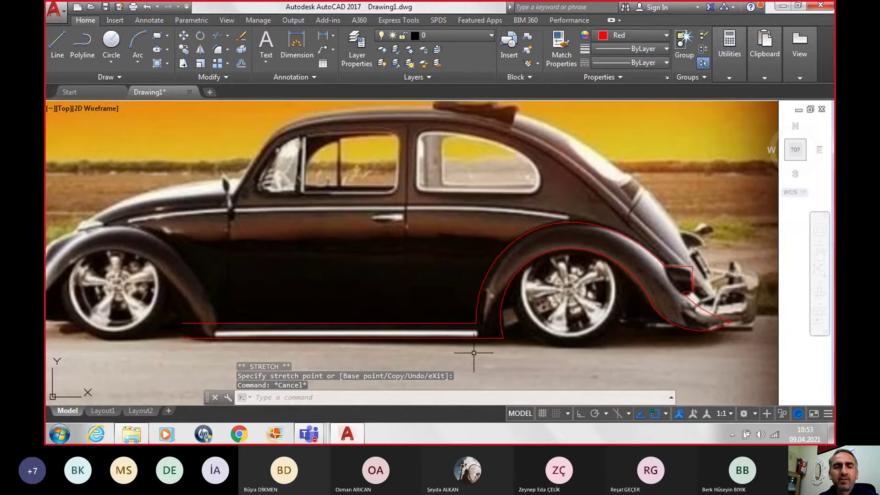
pyautogui.moveTo(185, 337); pyautogui.dragTo(486, 330, button='middle')
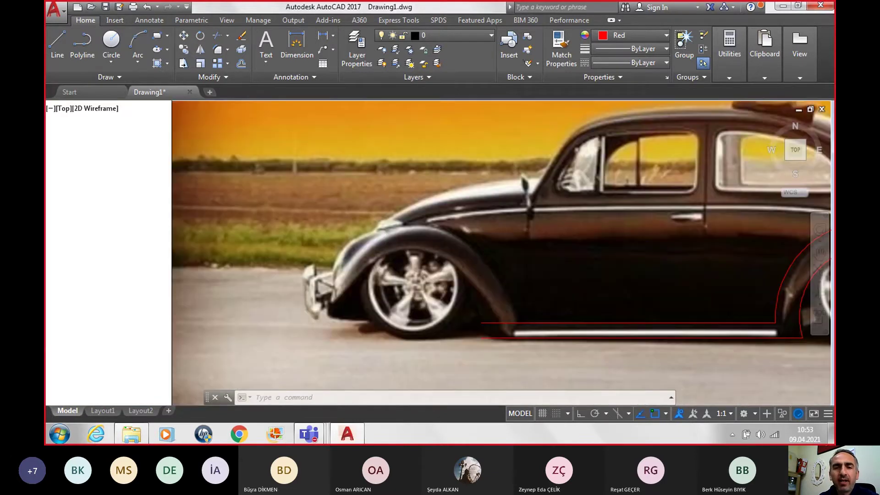
pyautogui.scroll(2, 443, 342)
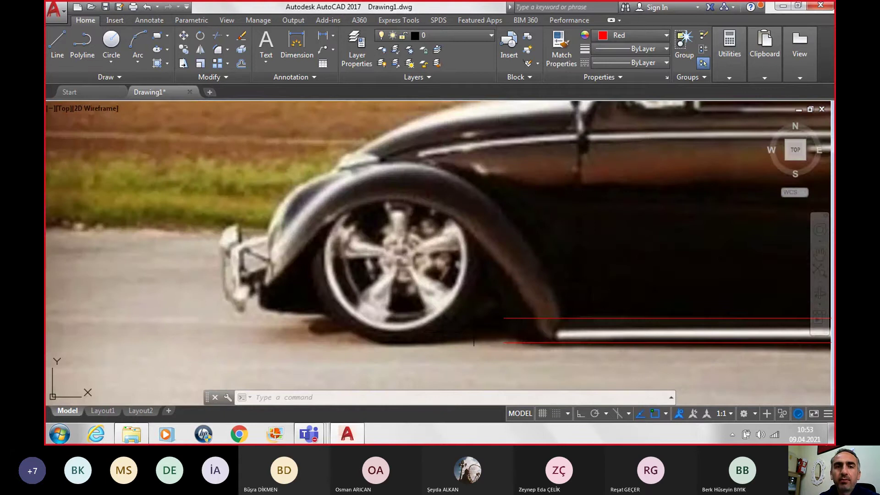
pyautogui.scroll(1, 460, 286)
pyautogui.scroll(-1, 460, 286)
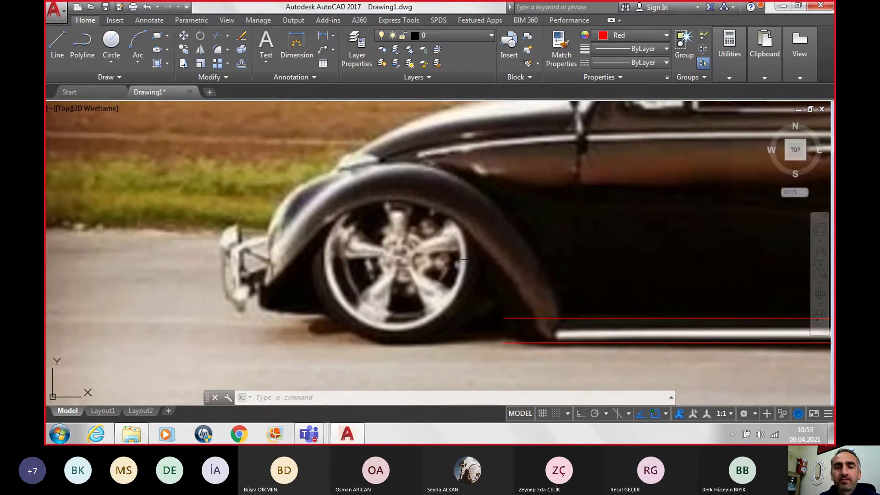
# Draw two 3-point arcs from the front sill line up over the fender top.
pyautogui.click(138, 44)
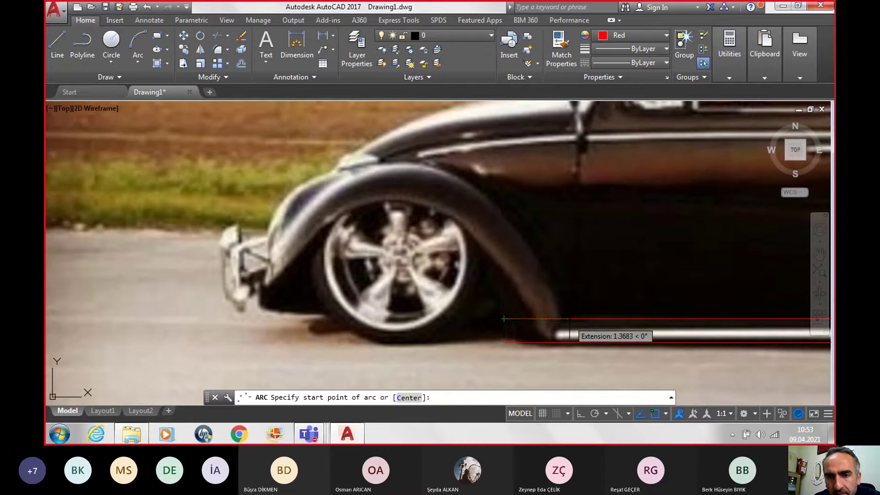
pyautogui.click(569, 318)
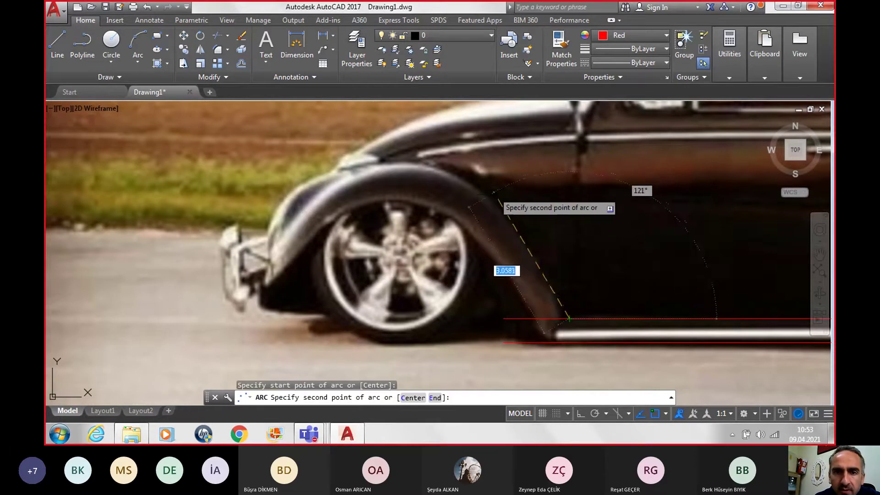
pyautogui.click(505, 208)
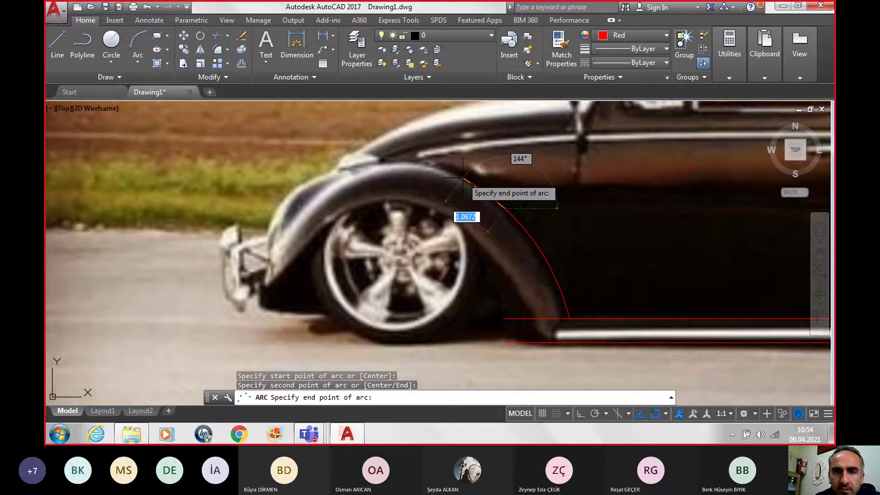
pyautogui.click(463, 178)
pyautogui.press('Return')
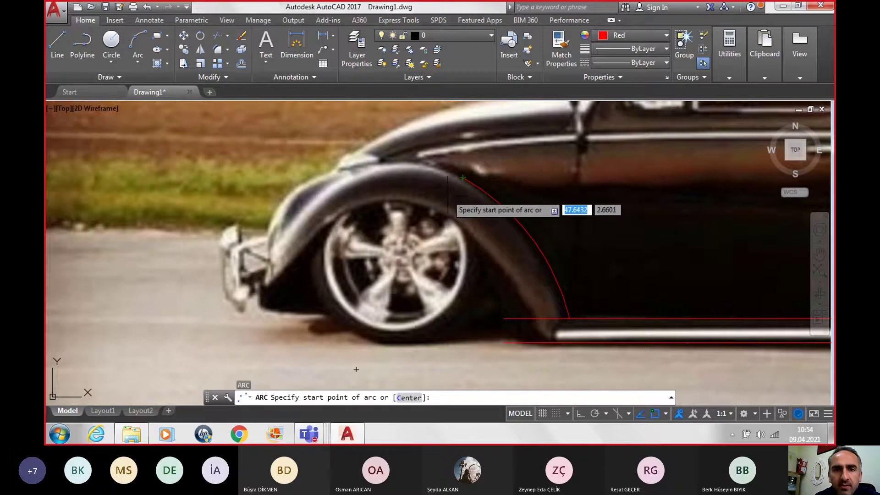
pyautogui.click(462, 177)
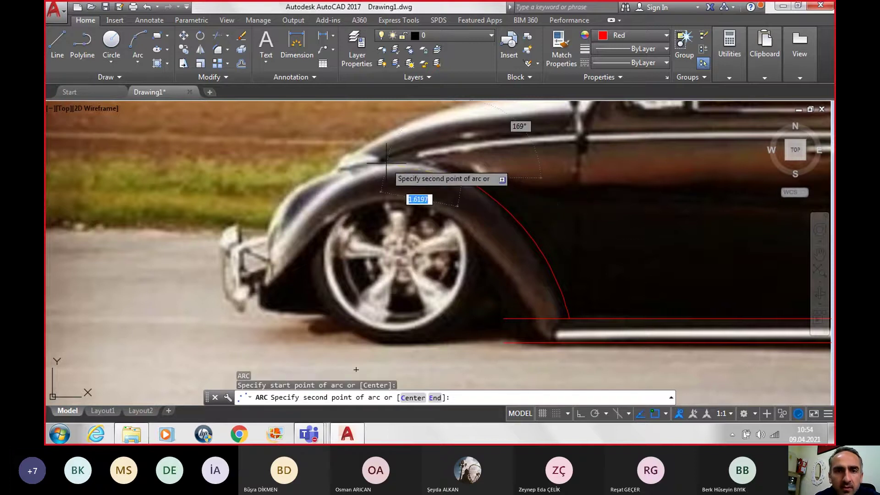
pyautogui.click(406, 163)
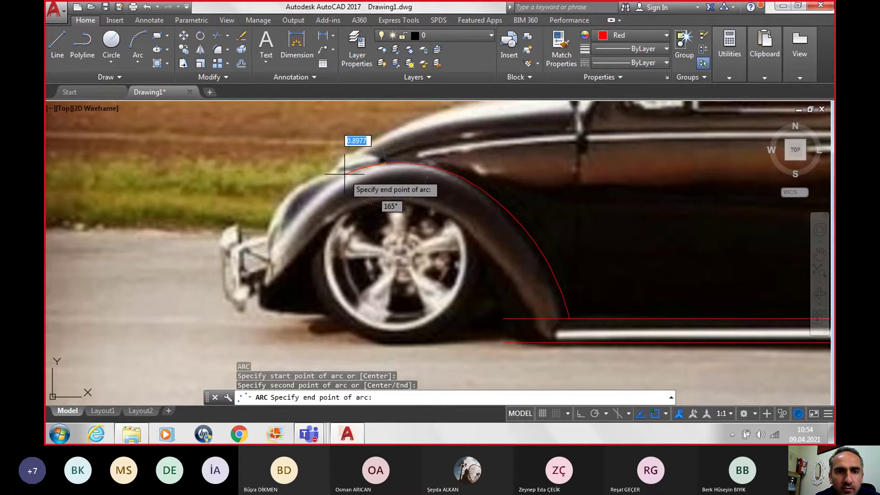
pyautogui.click(344, 174)
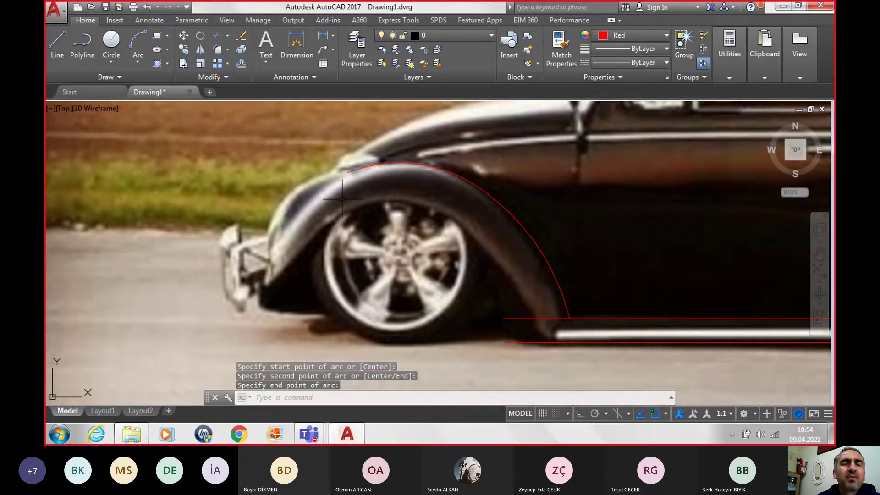
pyautogui.scroll(2, 339, 198)
# Add two chained arcs tracing the fender's front edge down to its lower front.
pyautogui.press('Return')
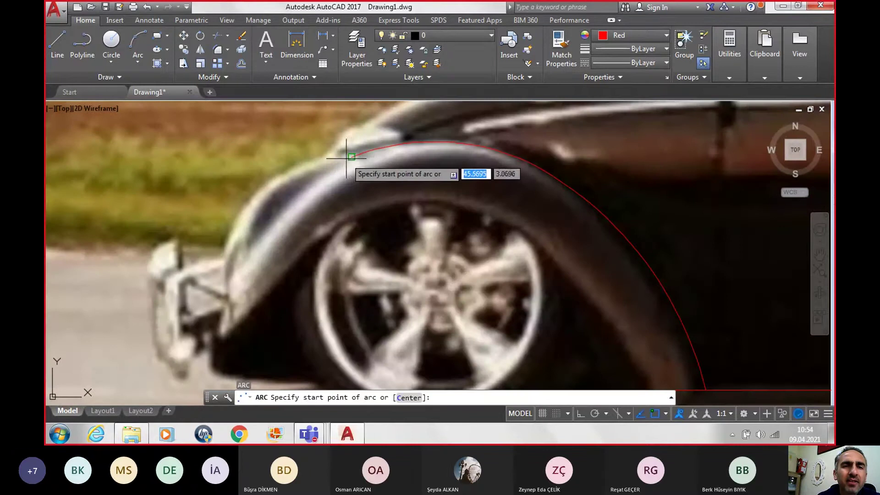
pyautogui.click(351, 156)
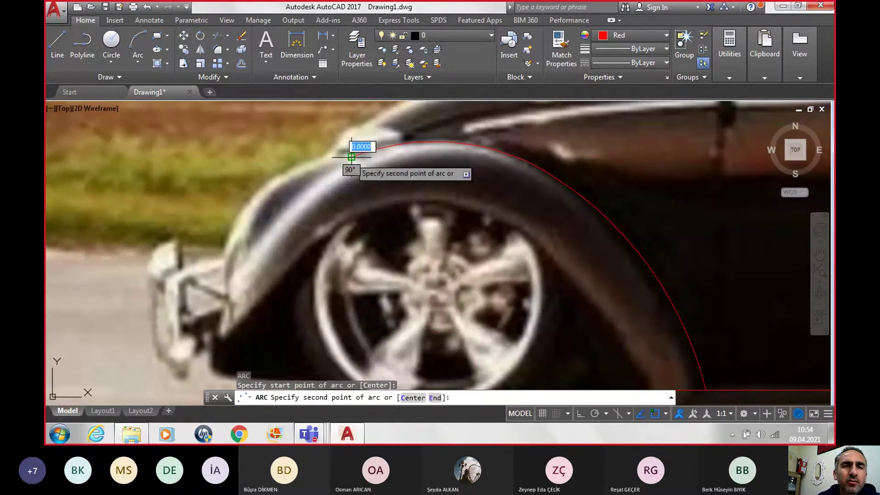
pyautogui.click(251, 195)
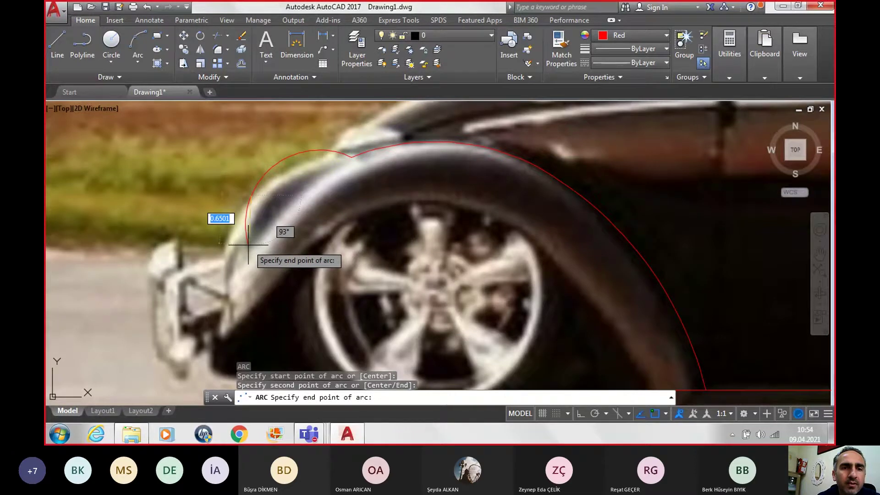
pyautogui.click(251, 245)
pyautogui.press('Return')
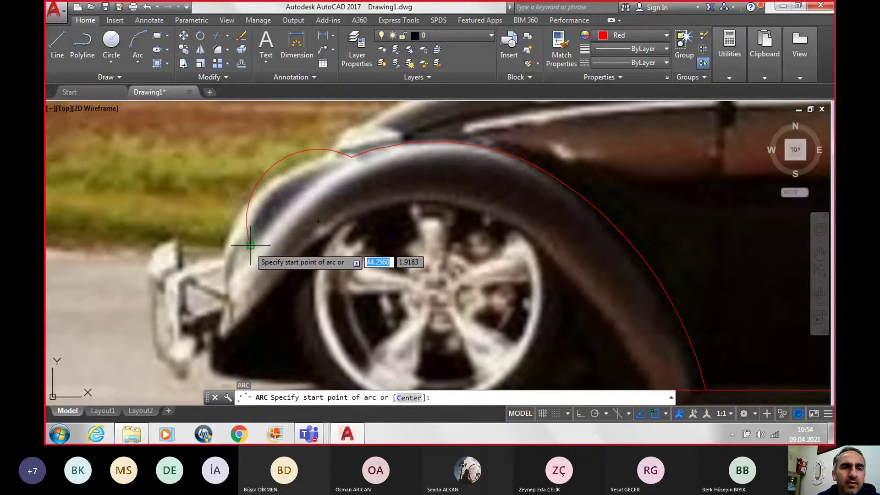
pyautogui.click(250, 246)
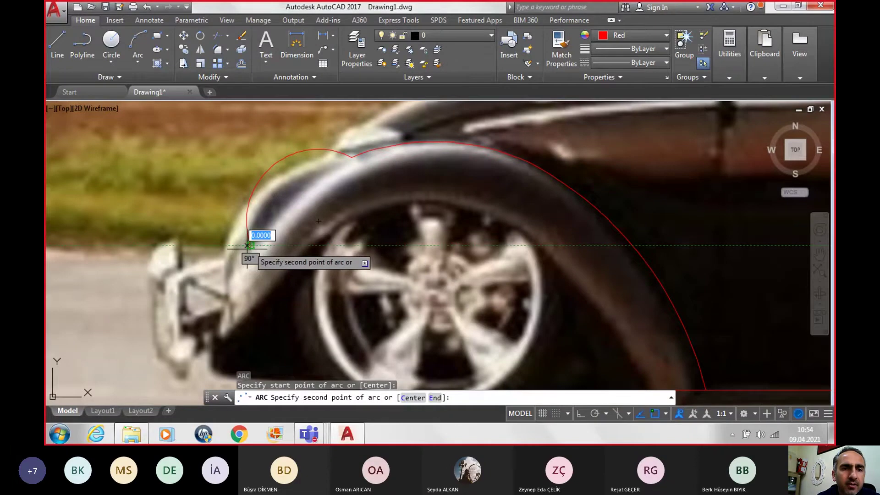
pyautogui.click(222, 290)
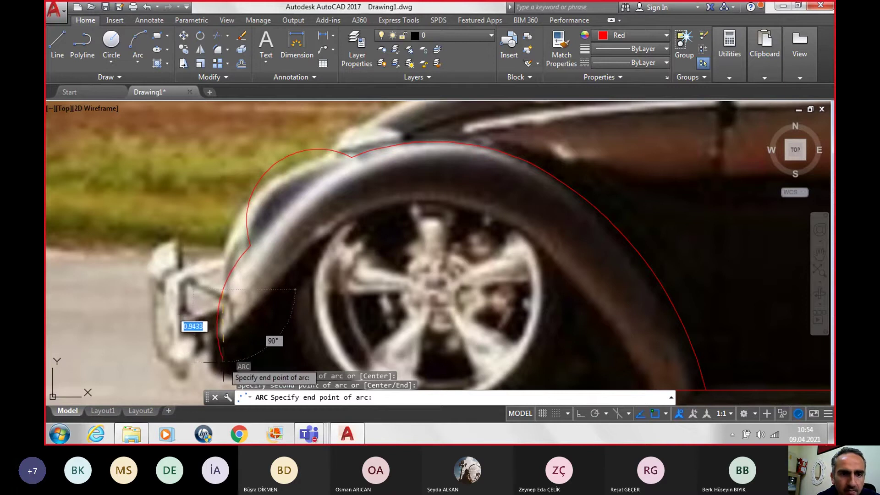
pyautogui.click(223, 362)
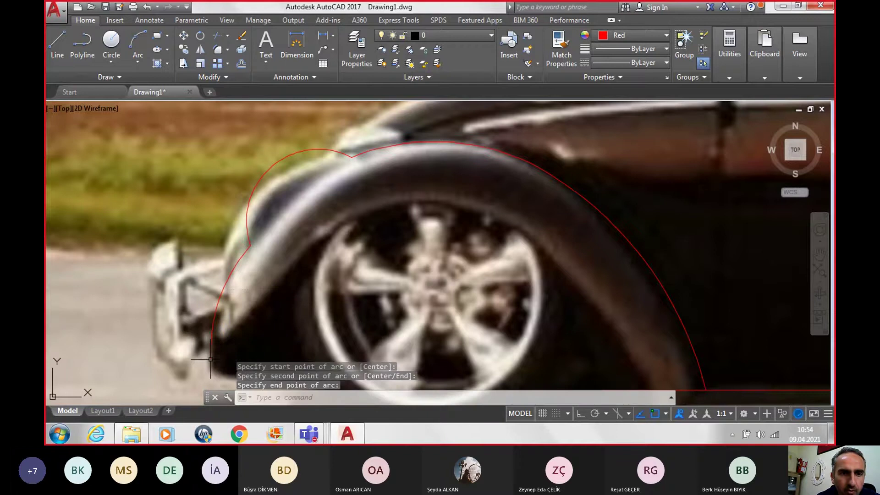
pyautogui.scroll(-2, 321, 316)
pyautogui.moveTo(338, 288)
pyautogui.mouseDown(button='middle')
pyautogui.moveTo(312, 239)
pyautogui.moveTo(271, 225)
pyautogui.mouseUp(button='middle')
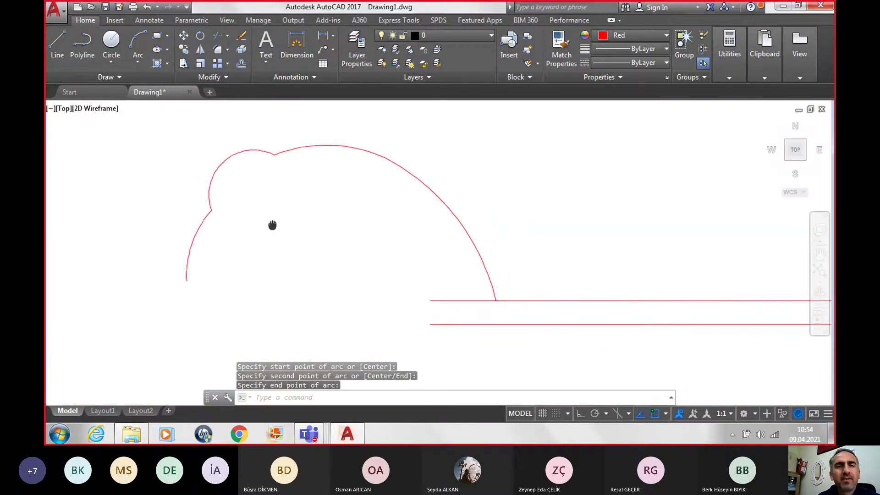
# Draw two chained arcs from the lower sill up and over the front wheel arch.
pyautogui.press('Return')
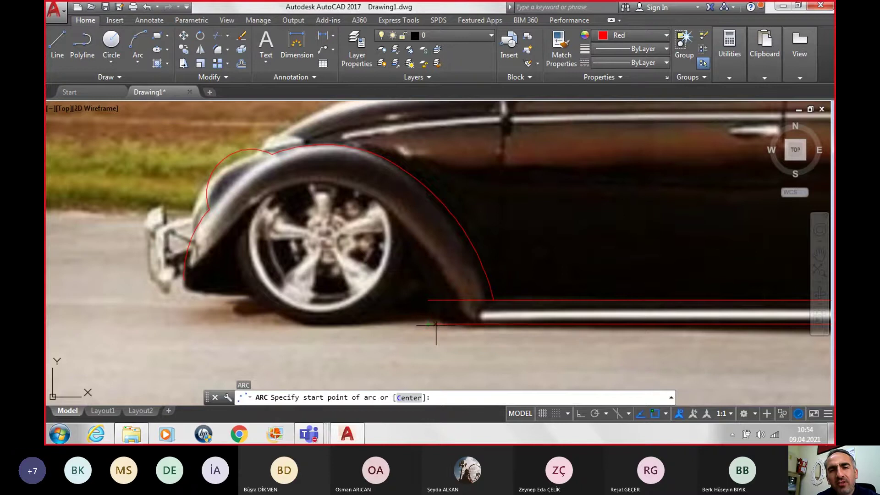
pyautogui.click(460, 324)
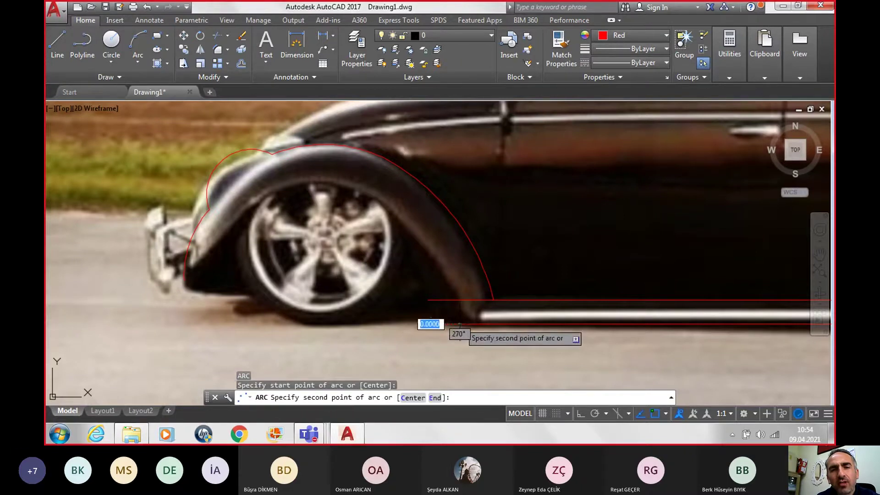
pyautogui.click(392, 207)
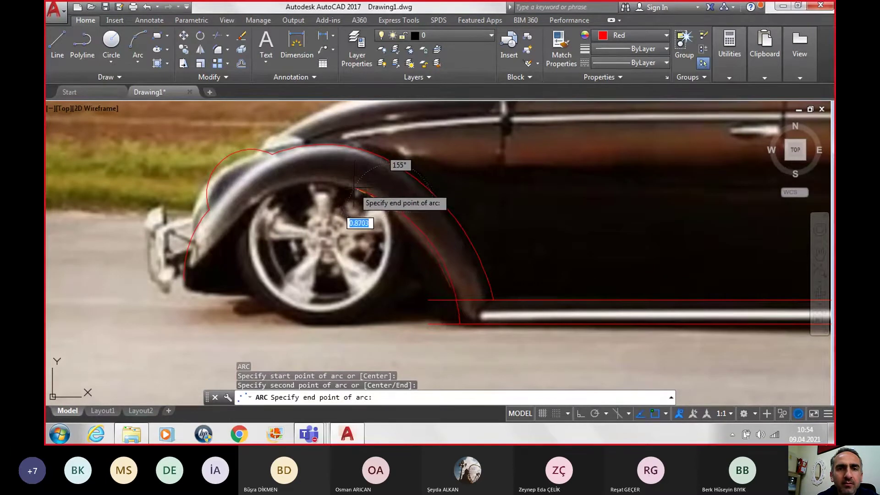
pyautogui.click(354, 188)
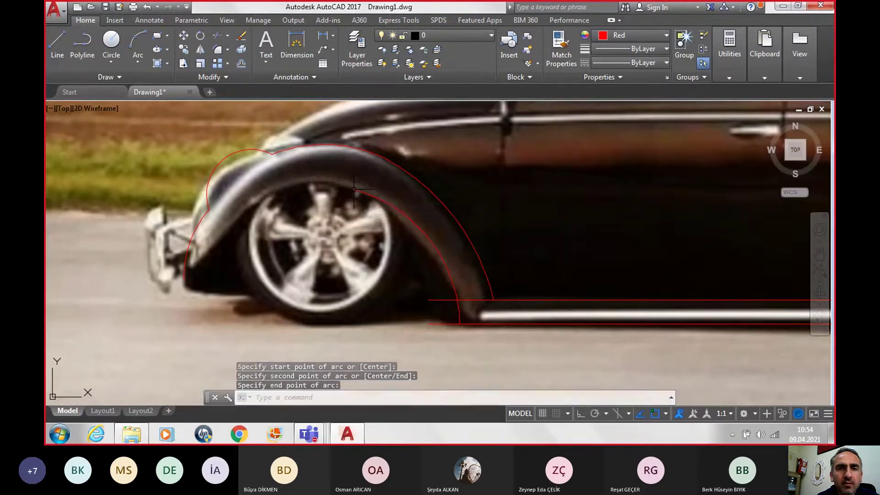
pyautogui.press('Return')
pyautogui.click(354, 188)
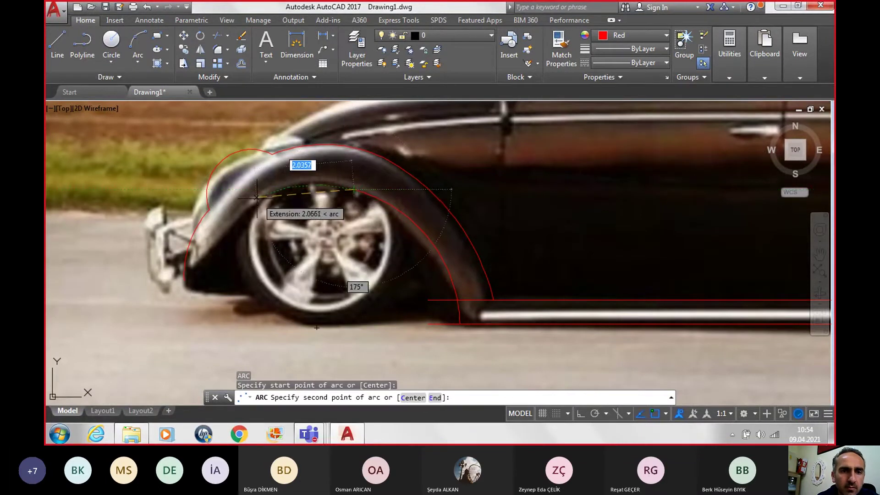
pyautogui.click(278, 189)
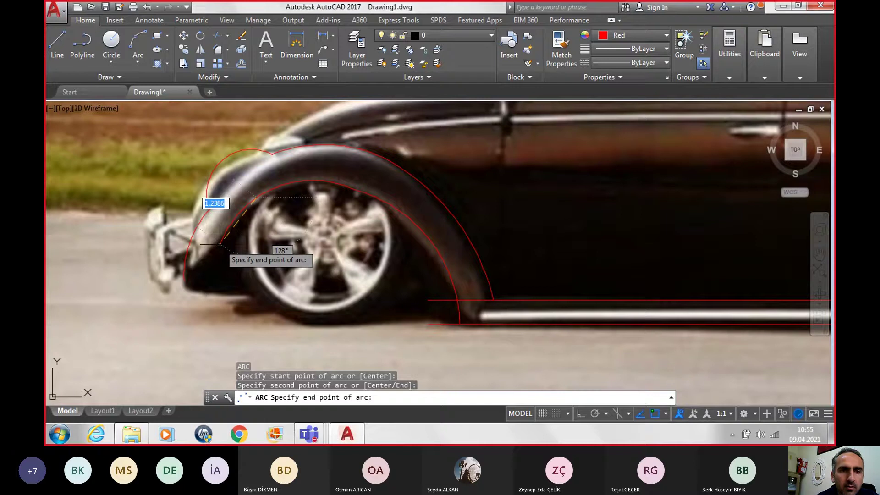
pyautogui.click(220, 244)
# Add a short arc from the arch's front end down to the fender's bottom tip.
pyautogui.press('Return')
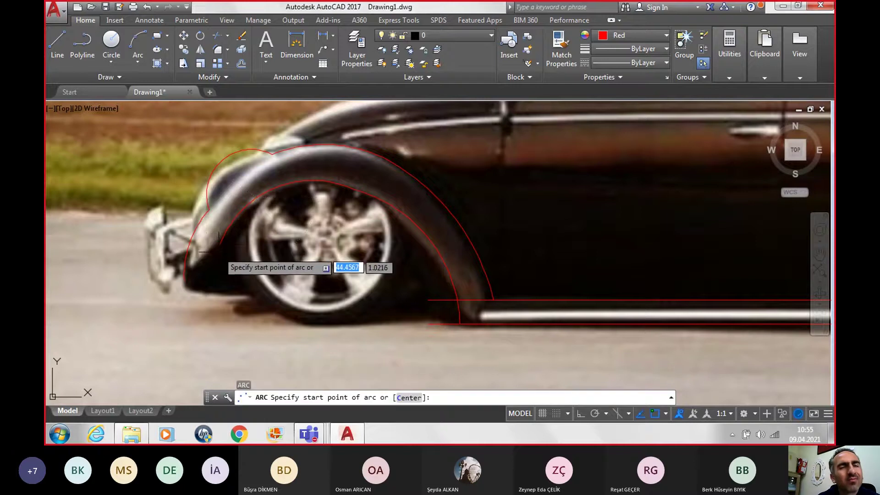
pyautogui.click(220, 244)
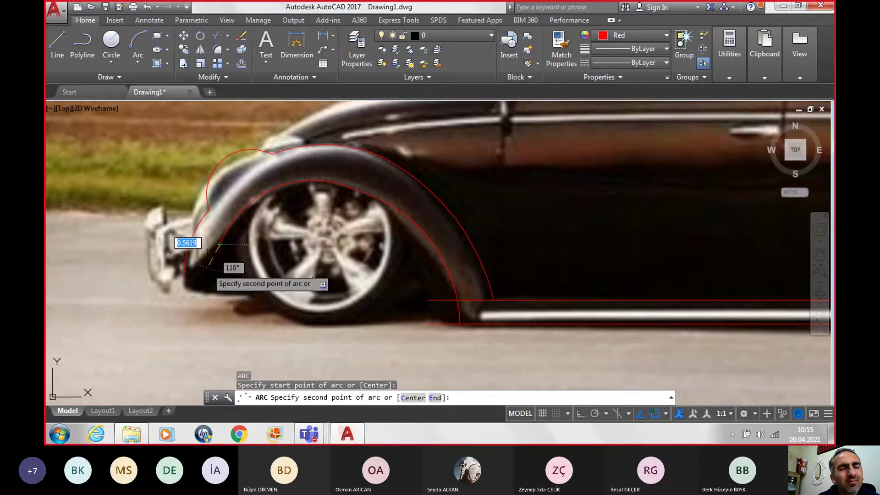
pyautogui.click(207, 257)
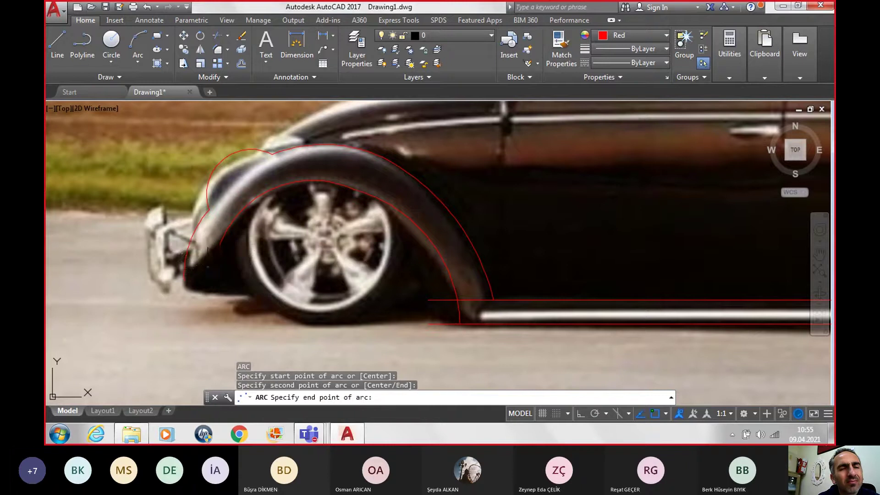
pyautogui.click(184, 280)
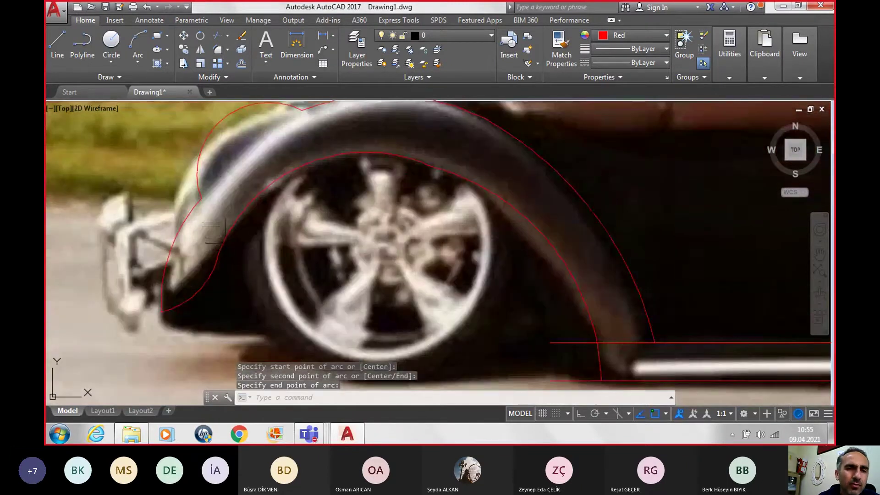
pyautogui.scroll(2, 214, 227)
pyautogui.moveTo(235, 260)
pyautogui.mouseDown(button='middle')
pyautogui.moveTo(232, 282)
pyautogui.moveTo(201, 279)
pyautogui.mouseUp(button='middle')
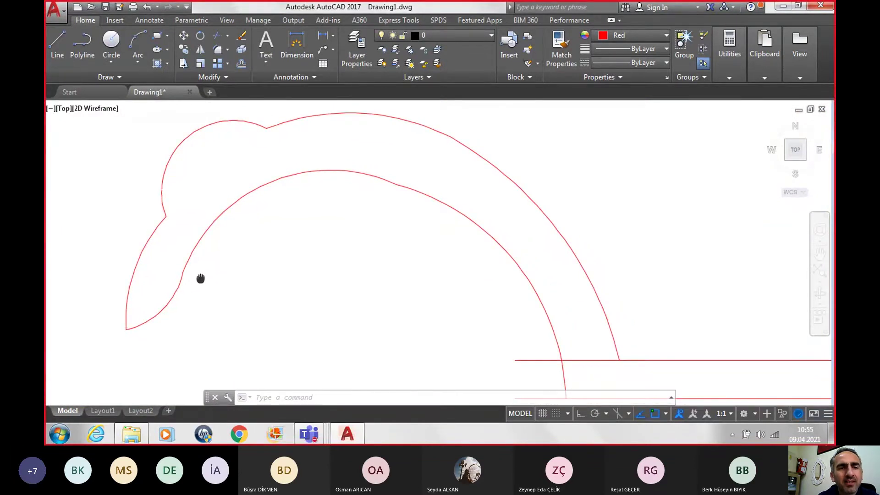
# Trim both sill line ends past the front arch and the leftover segment between the arcs.
pyautogui.scroll(-4, 224, 288)
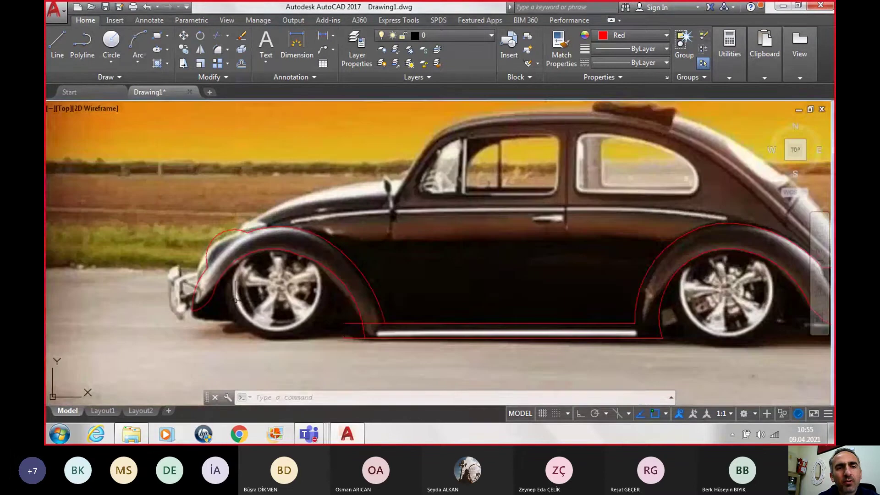
pyautogui.scroll(2, 370, 351)
pyautogui.scroll(2, 366, 350)
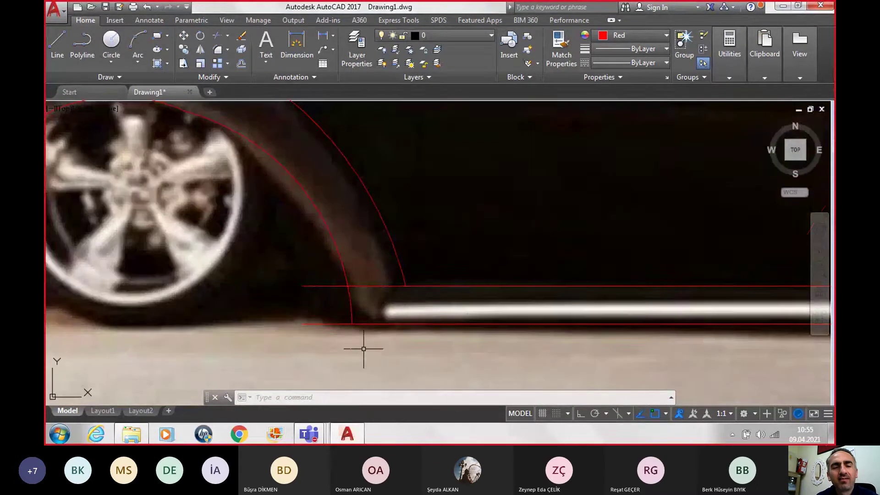
pyautogui.write('t')
pyautogui.press('Return')
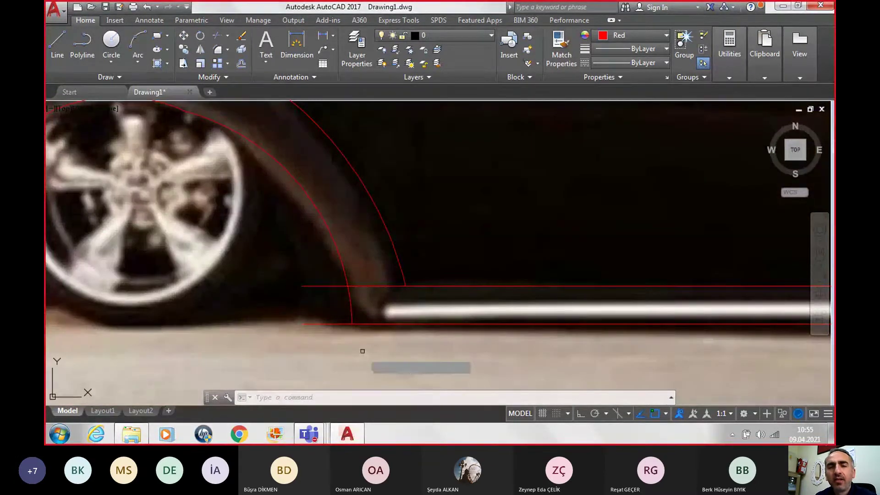
pyautogui.press('Return')
pyautogui.click(328, 325)
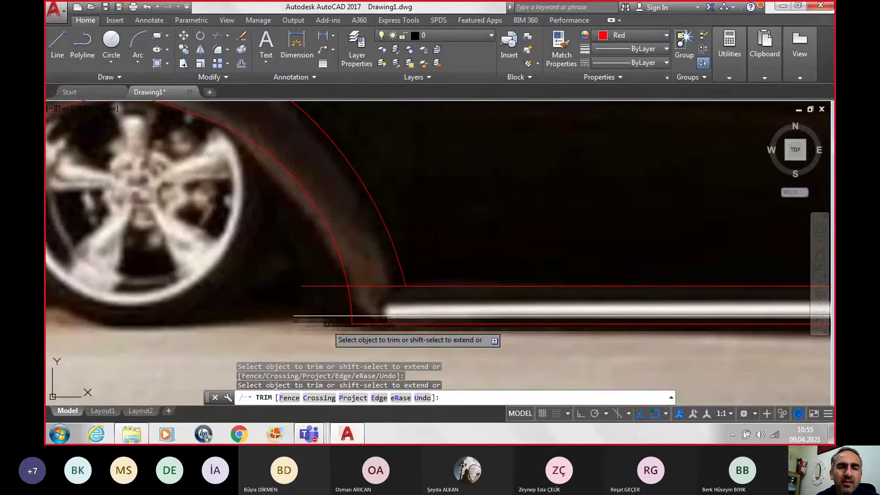
pyautogui.click(326, 287)
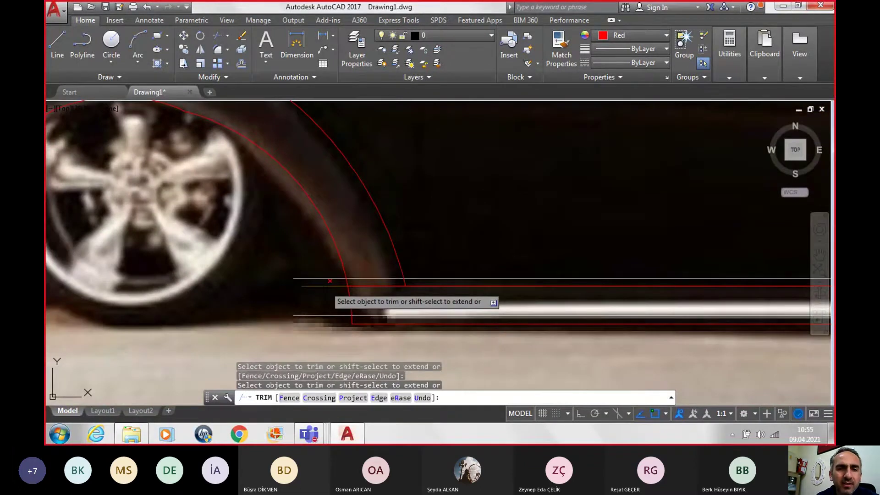
pyautogui.click(383, 287)
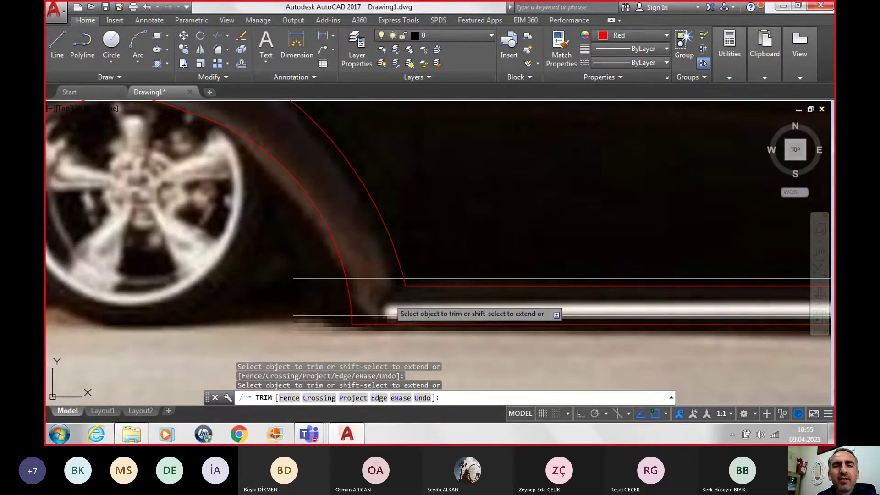
pyautogui.scroll(-3, 385, 290)
pyautogui.scroll(-3, 390, 296)
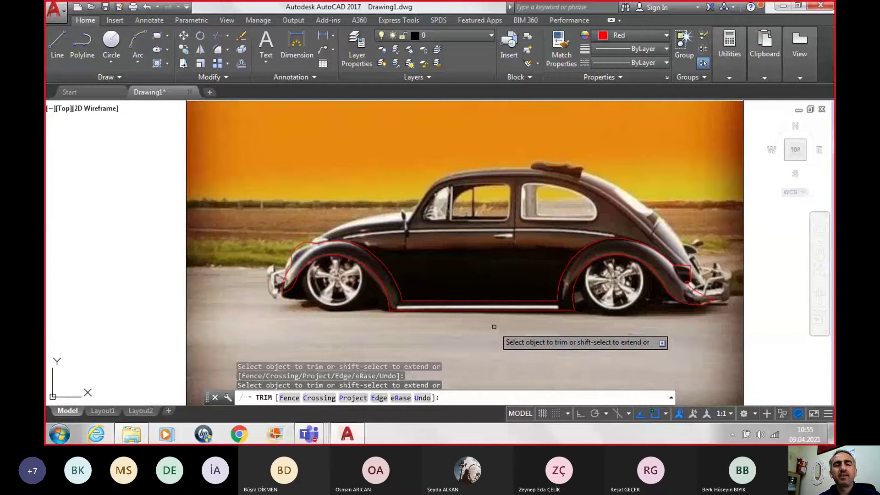
pyautogui.press('Escape')
pyautogui.scroll(2, 507, 319)
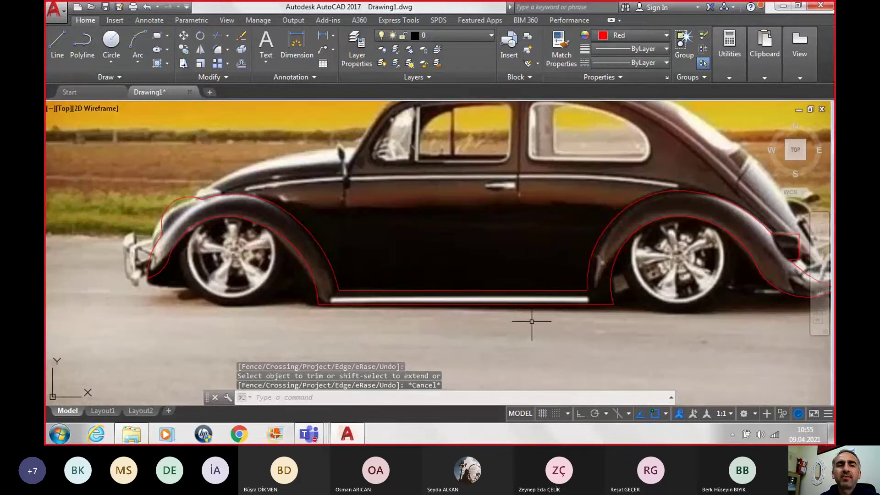
pyautogui.scroll(-1, 531, 321)
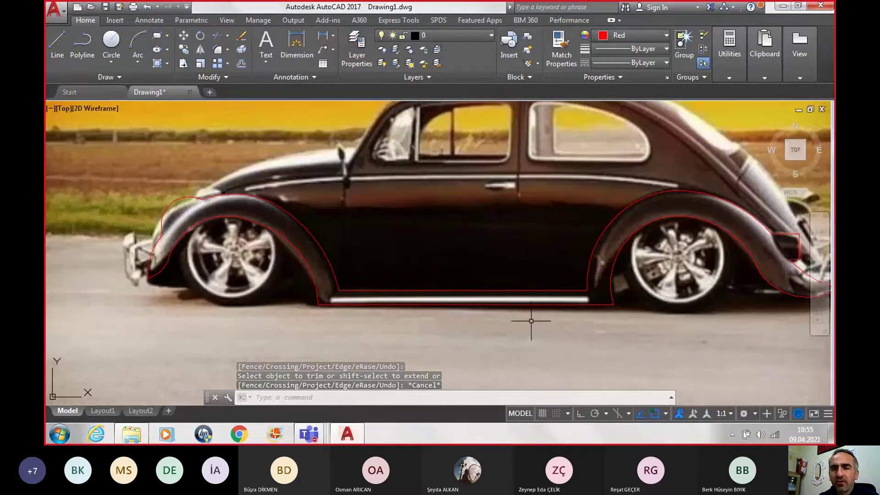
pyautogui.scroll(-1, 531, 321)
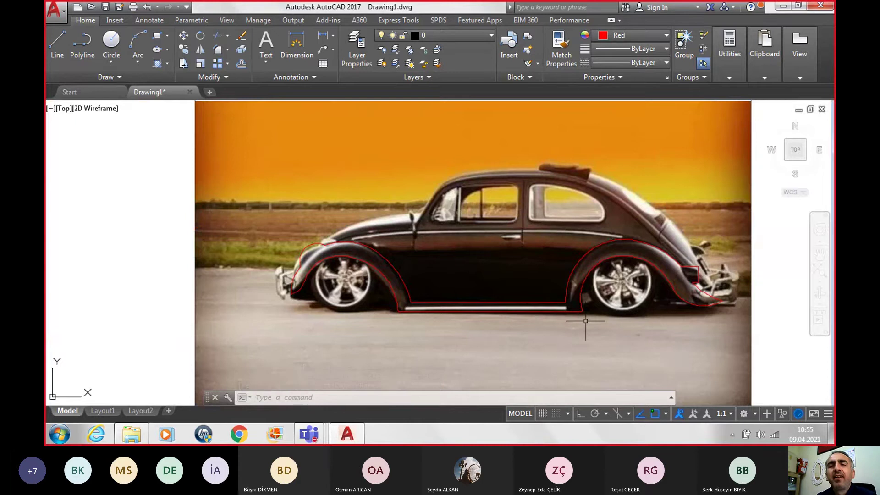
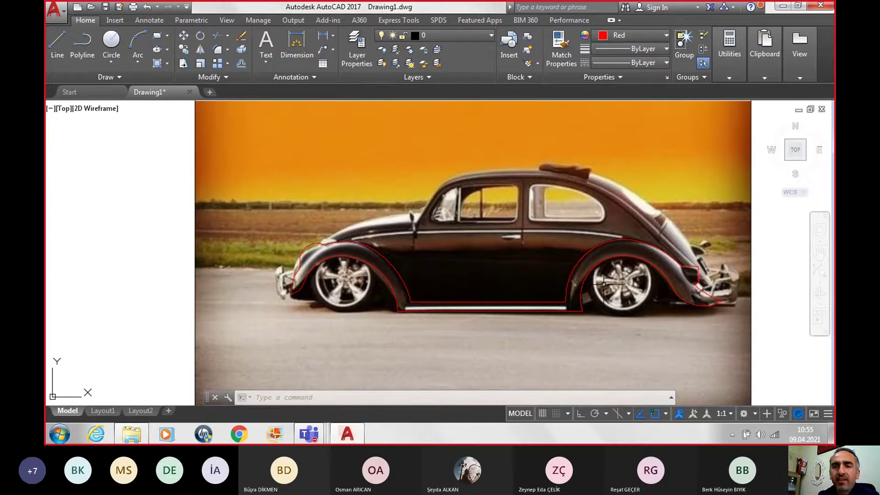
# Window-select the red car outline and copy it 30 units to the right with Ortho on.
pyautogui.scroll(-2, 604, 284)
pyautogui.scroll(-1, 605, 283)
pyautogui.moveTo(723, 251); pyautogui.dragTo(420, 255, button='middle')
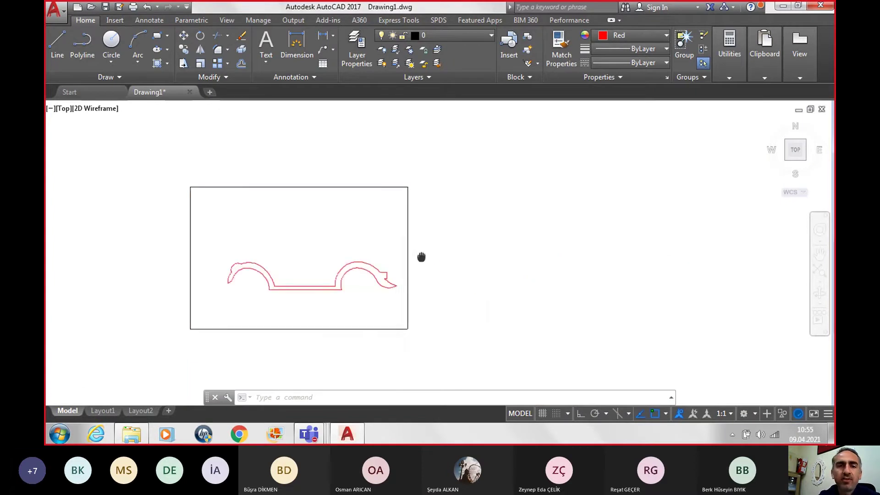
pyautogui.click(122, 216)
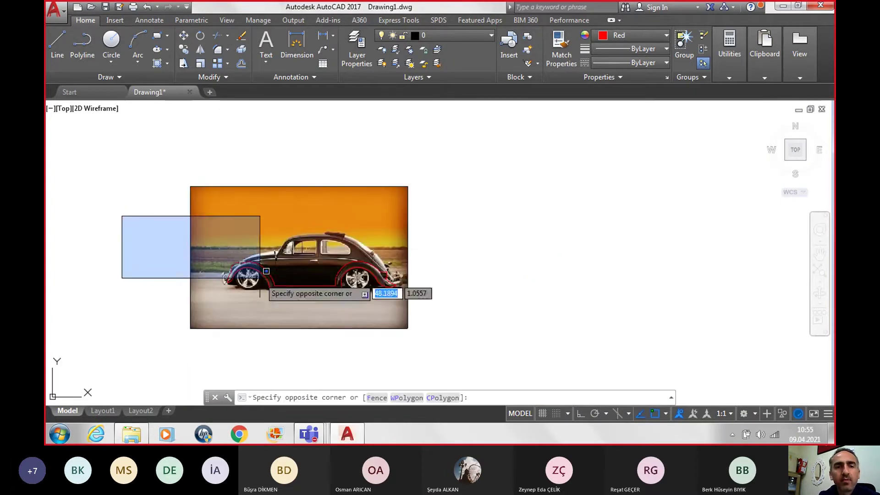
pyautogui.click(444, 304)
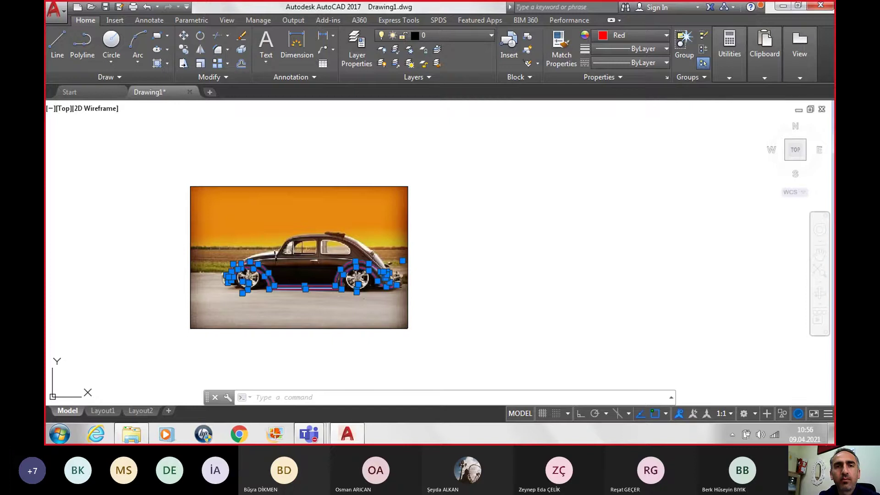
pyautogui.click(186, 54)
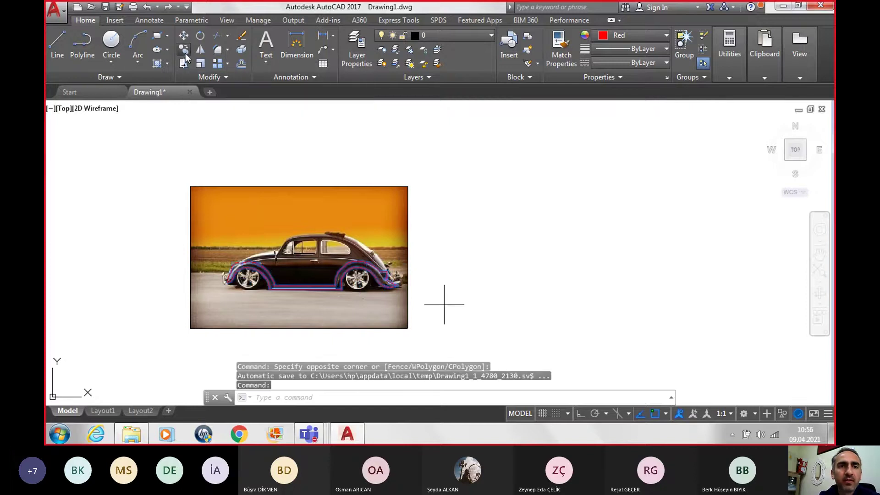
pyautogui.click(580, 414)
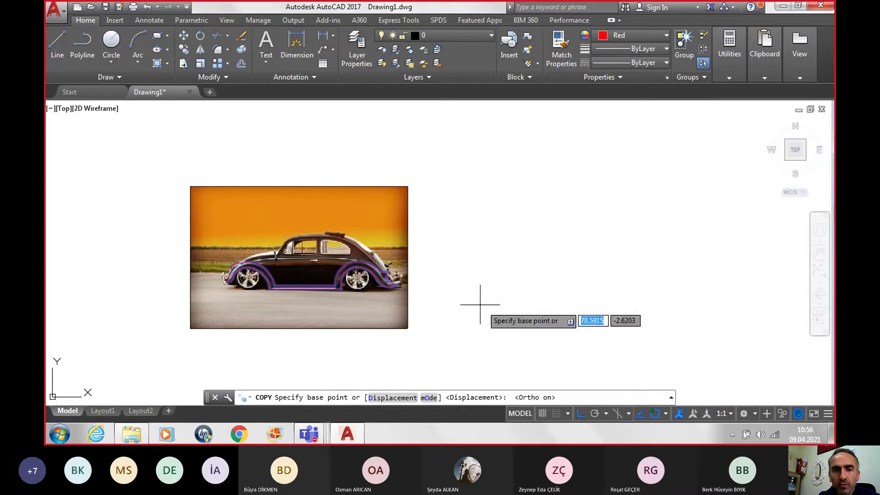
pyautogui.click(397, 285)
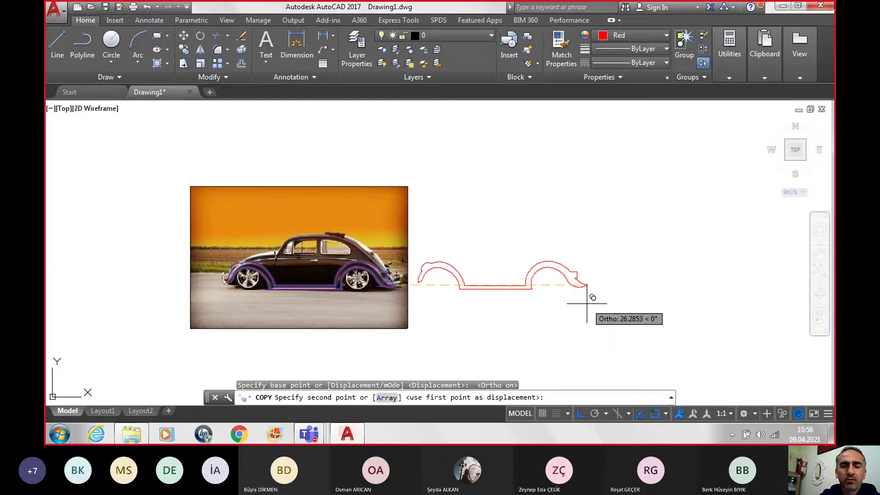
pyautogui.write('30')
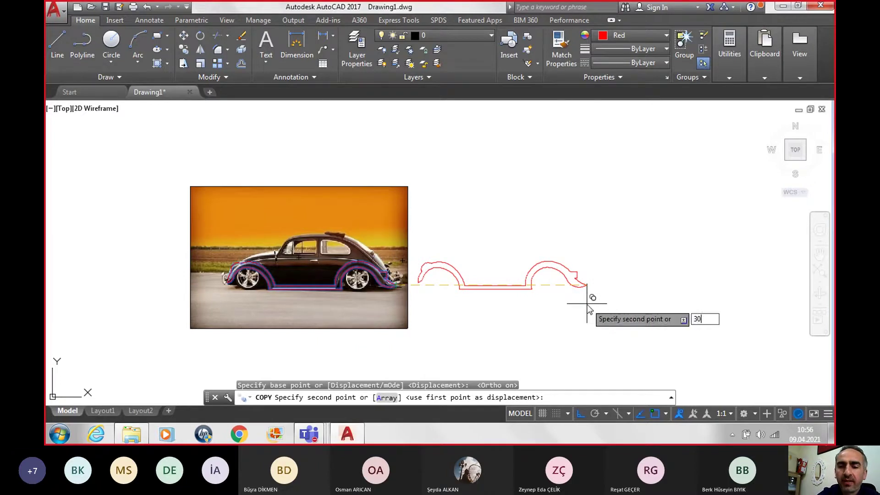
pyautogui.press('Return')
pyautogui.press('Escape')
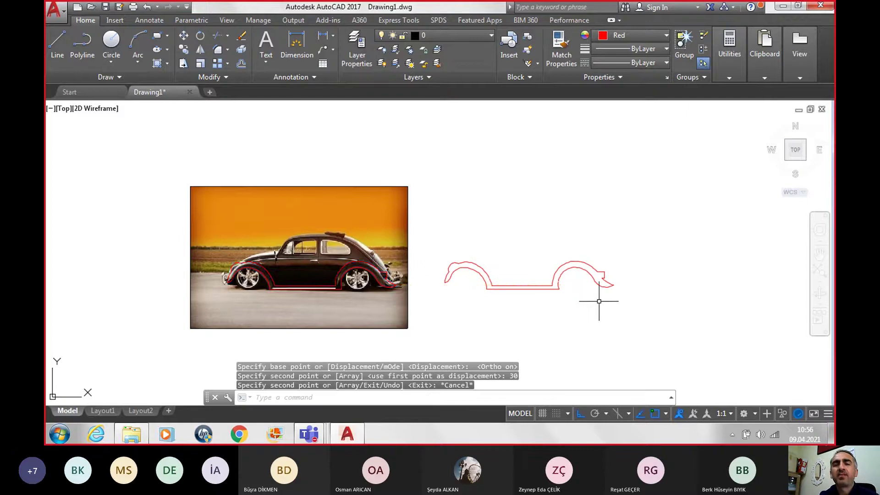
pyautogui.scroll(3, 601, 295)
# Start a fillet and set its radius to 0.25.
pyautogui.scroll(3, 614, 287)
pyautogui.scroll(2, 596, 294)
pyautogui.write('fillet')
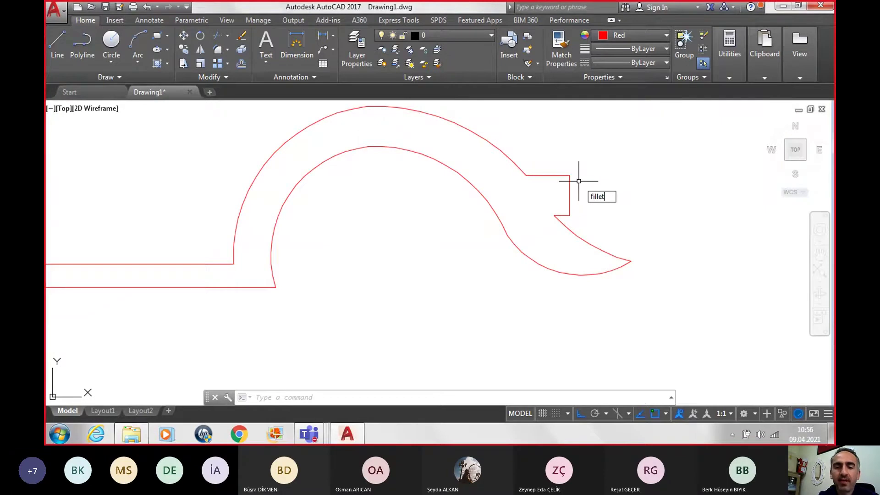
pyautogui.press('Return')
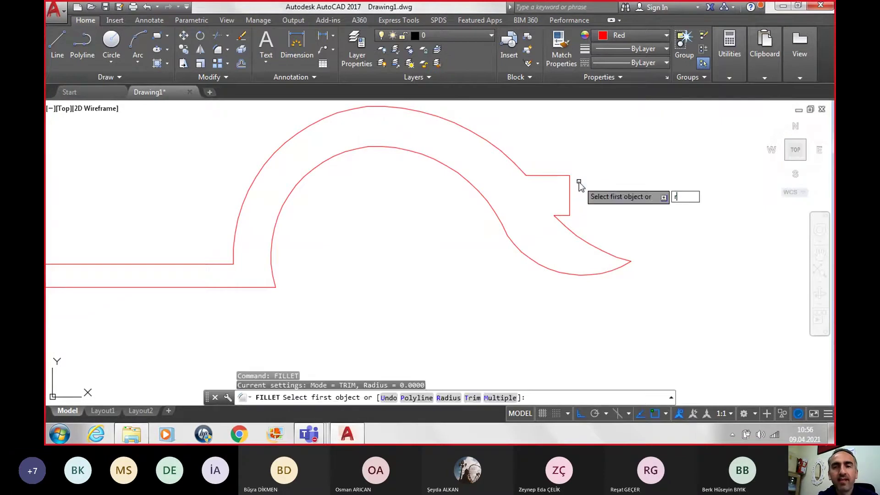
pyautogui.write('r')
pyautogui.press('Return')
pyautogui.press('BackSpace')
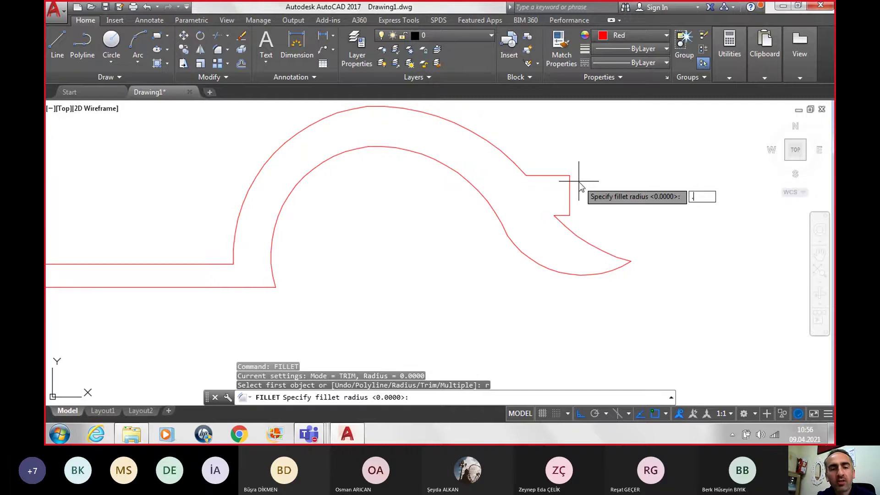
pyautogui.write('.25')
pyautogui.press('Return')
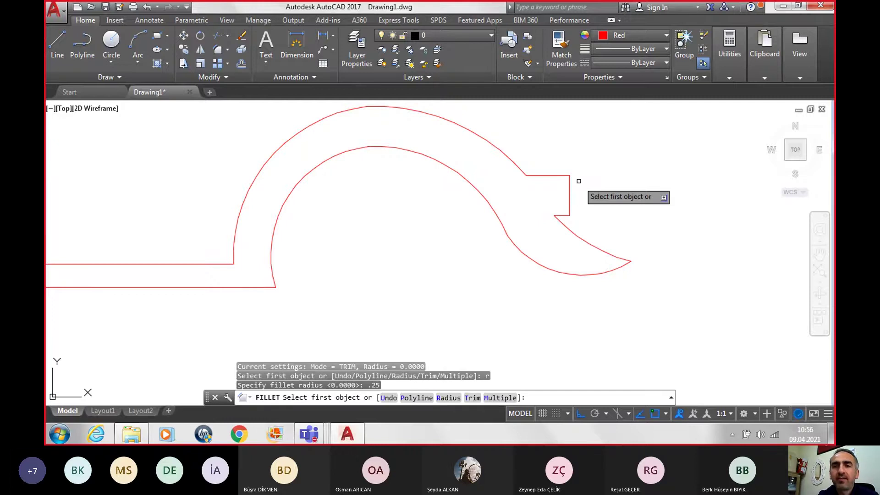
# Round the upper and lower notch corners with 0.25 fillets.
pyautogui.click(570, 184)
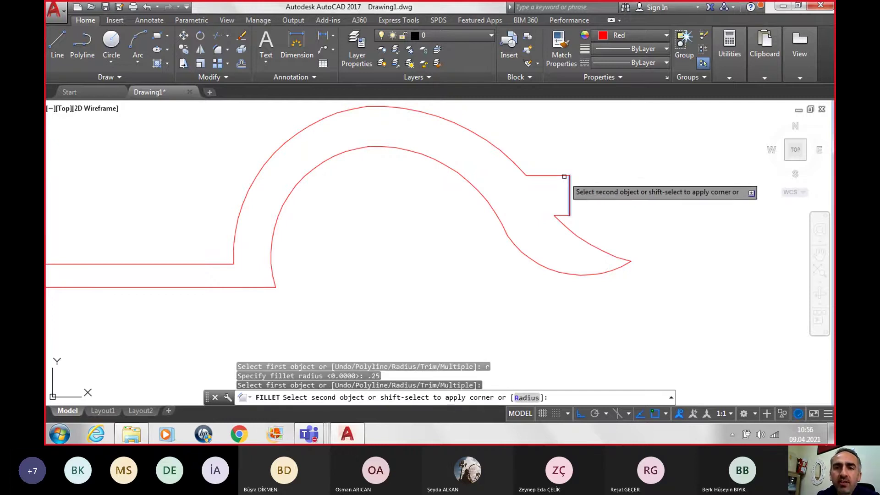
pyautogui.click(560, 175)
pyautogui.press('Return')
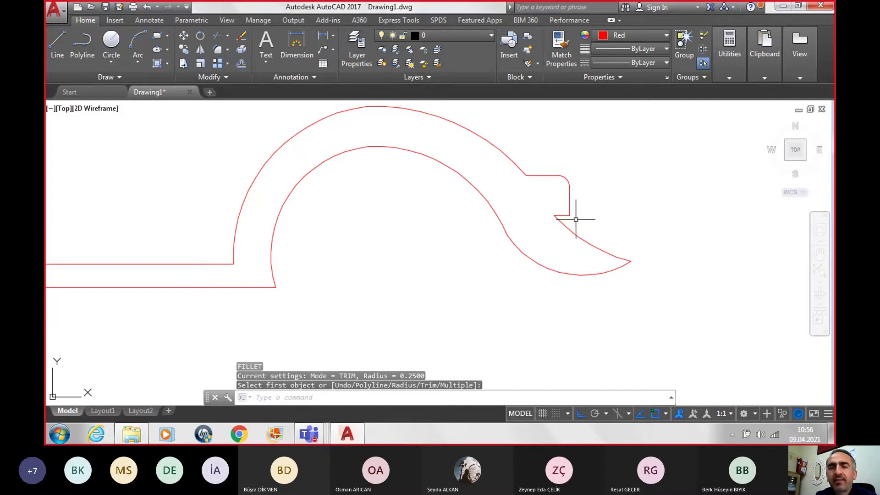
pyautogui.click(563, 215)
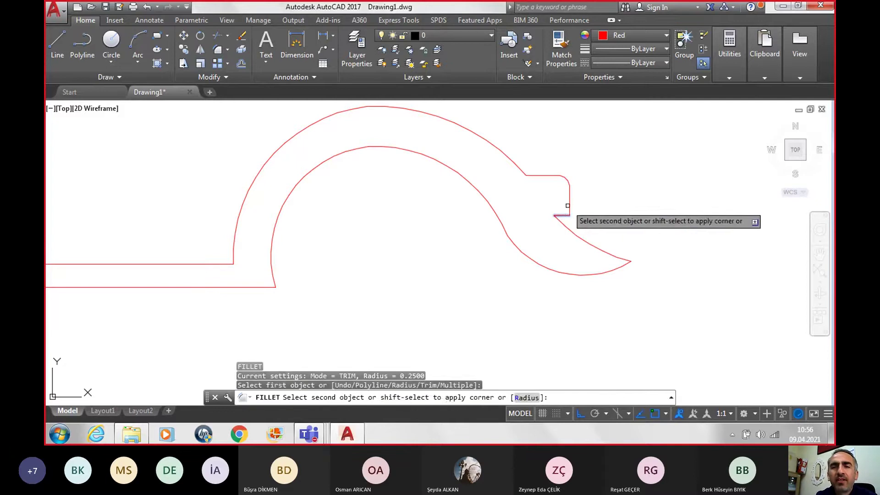
pyautogui.click(570, 205)
pyautogui.scroll(-3, 614, 216)
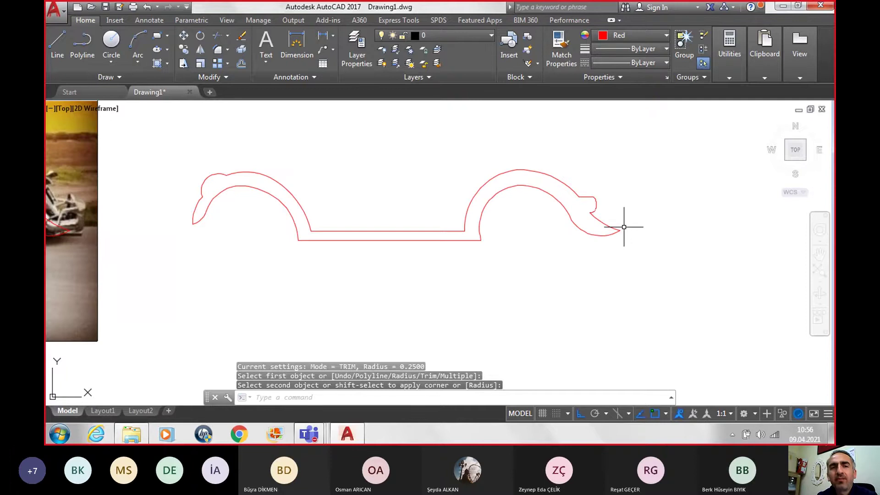
pyautogui.scroll(2, 580, 235)
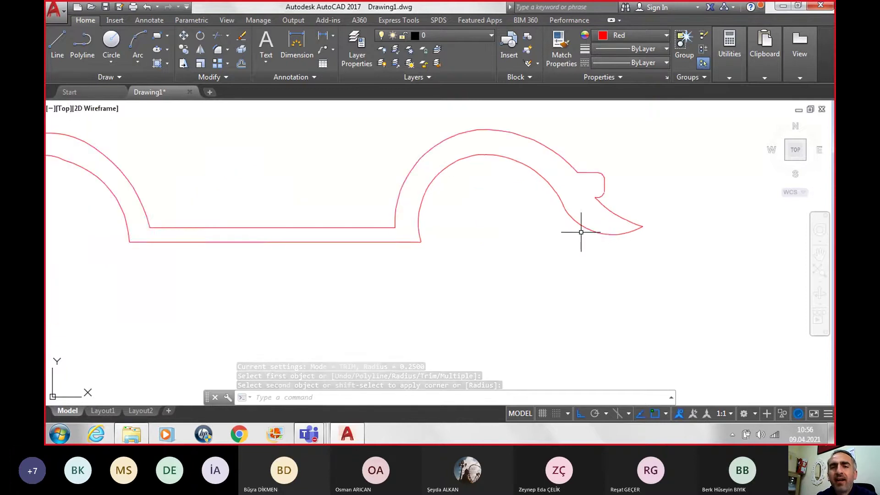
pyautogui.scroll(1, 581, 232)
pyautogui.scroll(2, 472, 281)
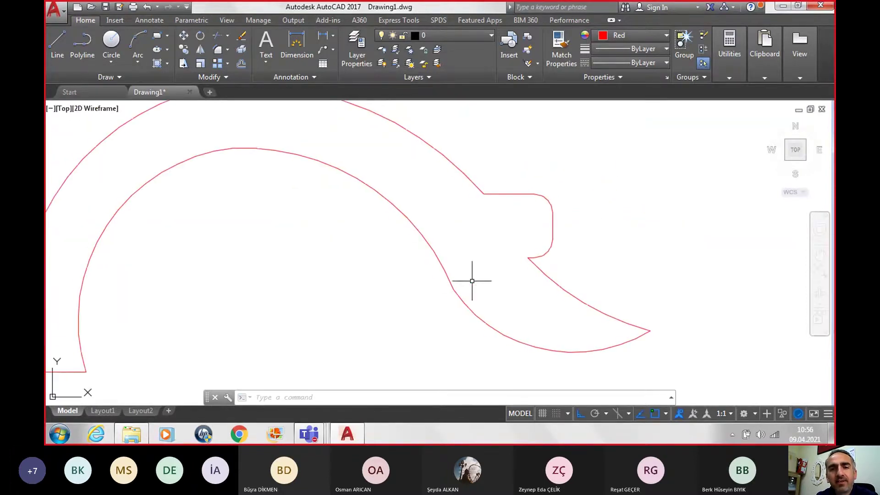
pyautogui.click(463, 299)
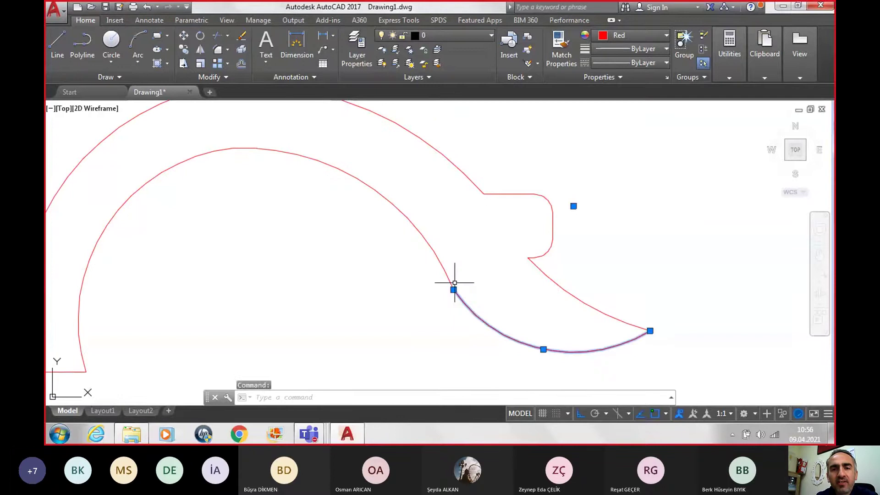
pyautogui.click(454, 283)
pyautogui.click(453, 290)
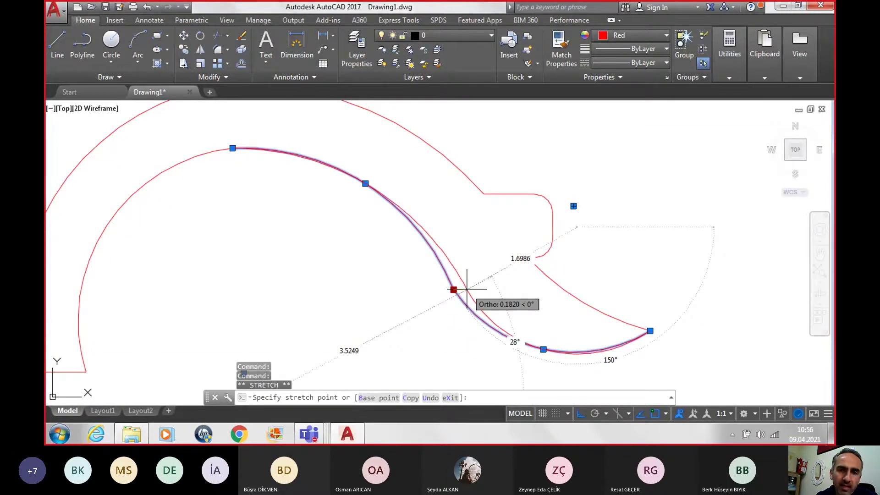
pyautogui.click(464, 289)
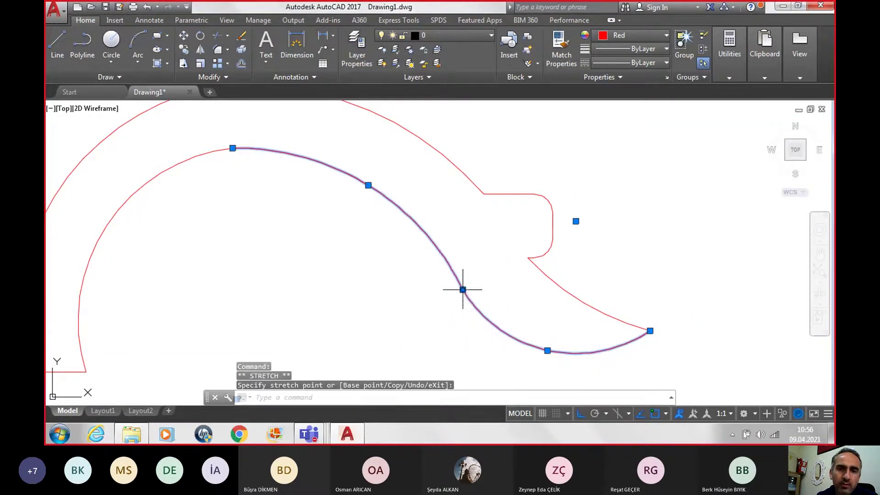
pyautogui.press('Escape')
pyautogui.scroll(-2, 490, 321)
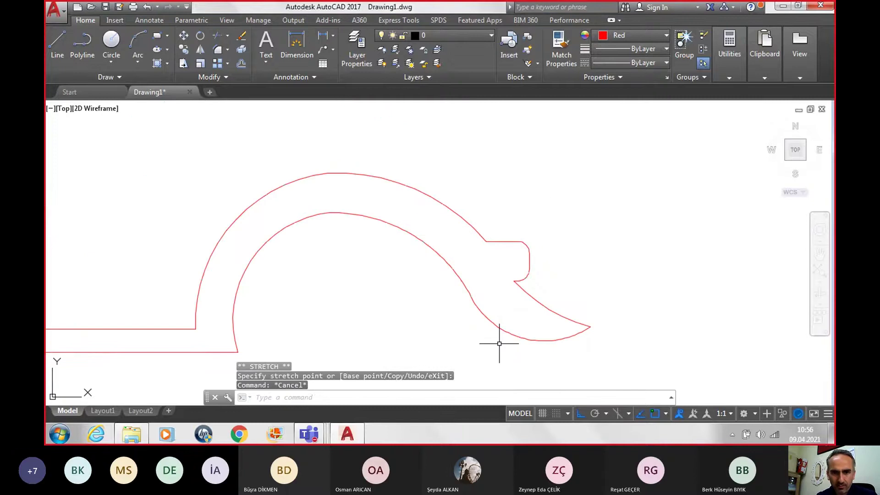
pyautogui.scroll(2, 499, 343)
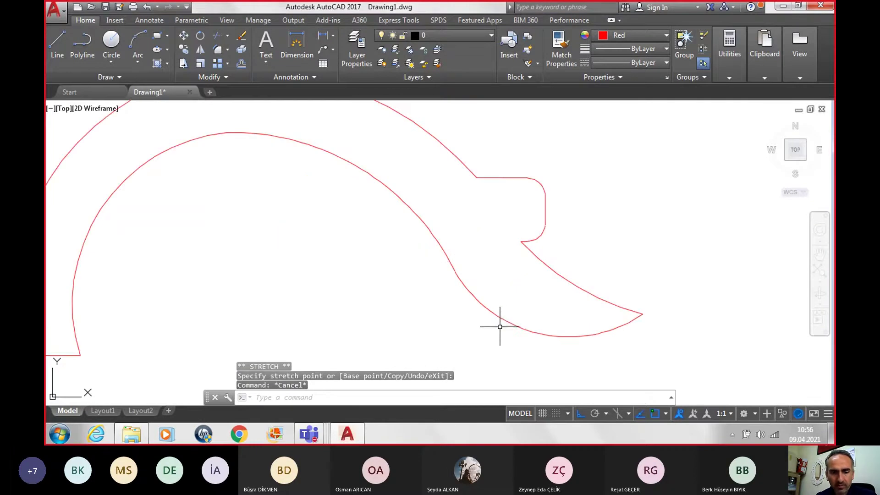
pyautogui.hotkey('ctrl', 'z')
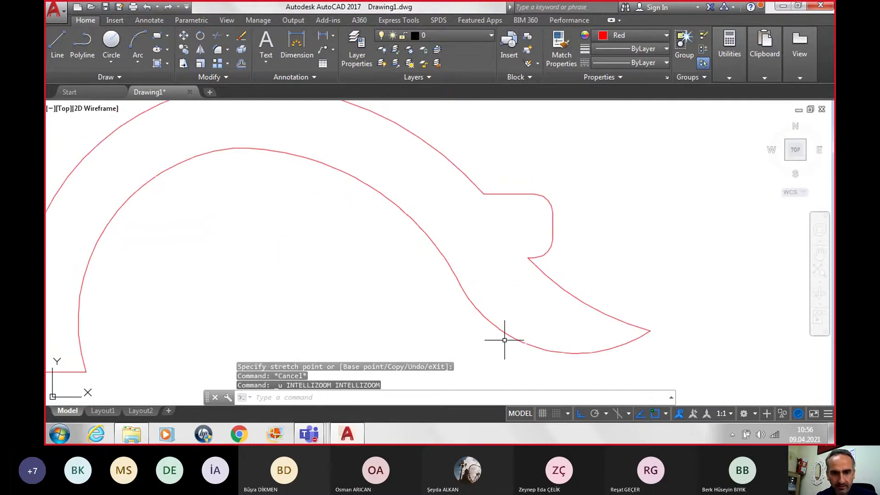
pyautogui.hotkey('ctrl', 'z')
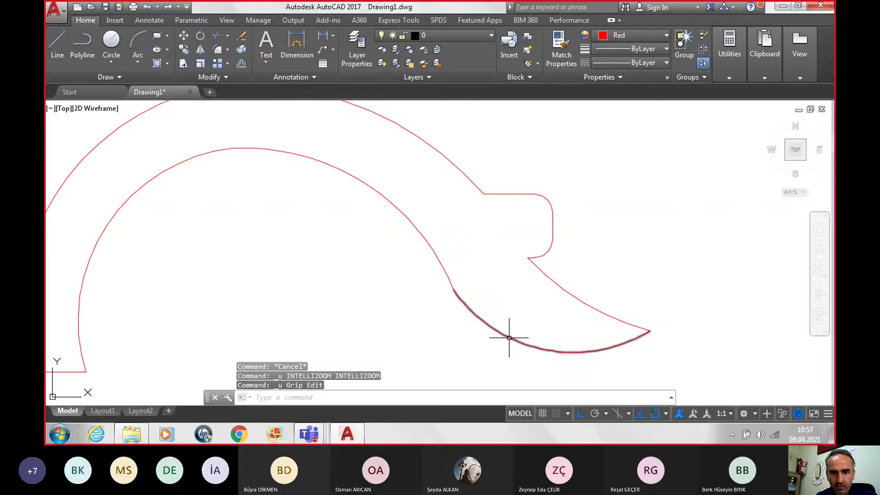
pyautogui.click(509, 339)
pyautogui.click(543, 349)
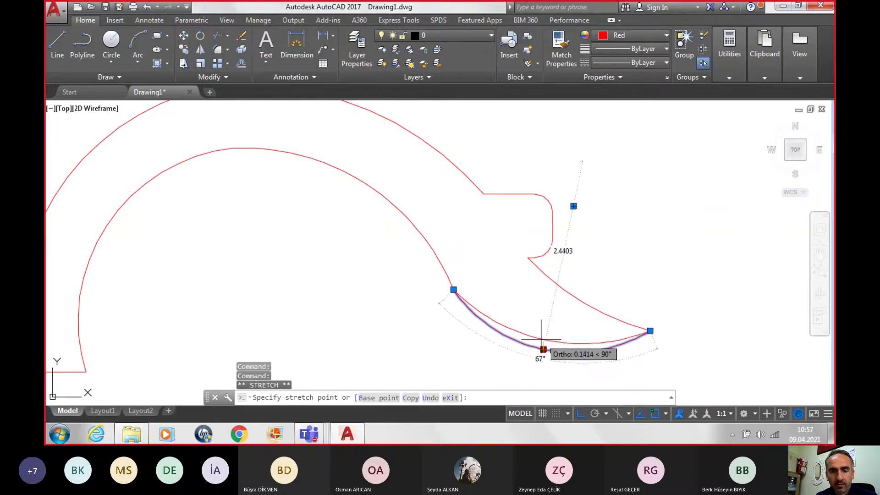
pyautogui.press('Escape')
pyautogui.click(449, 274)
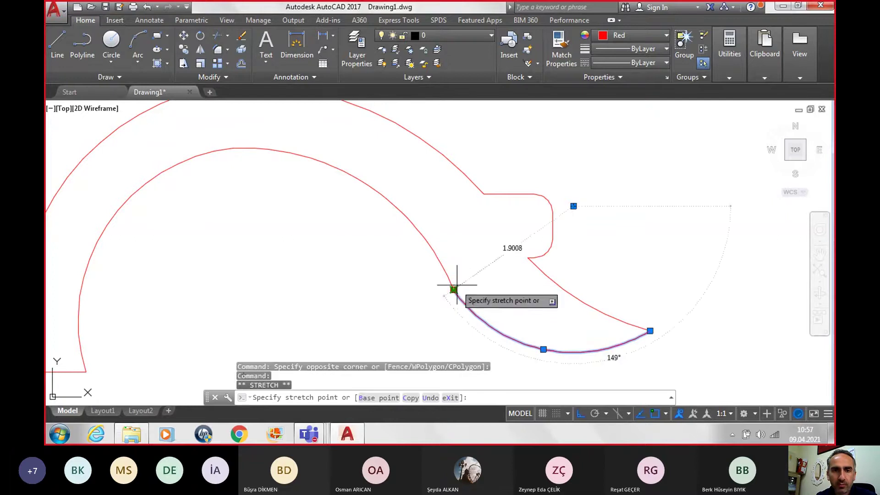
pyautogui.click(453, 283)
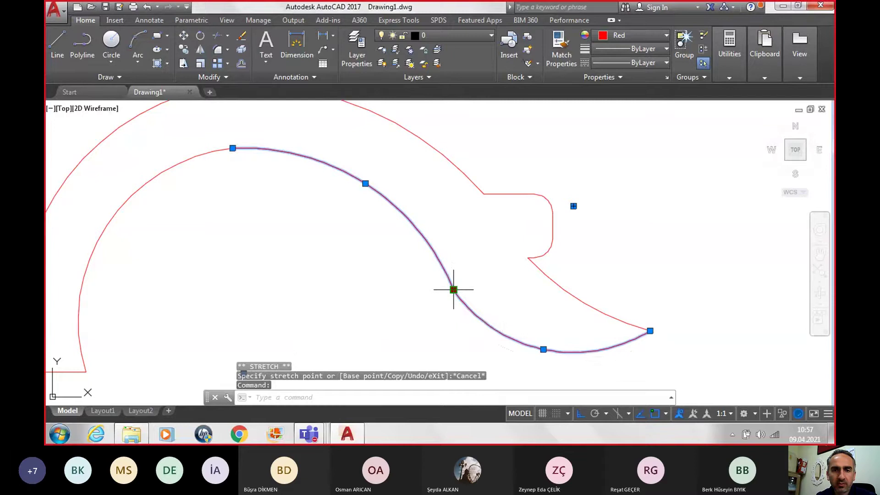
pyautogui.click(454, 290)
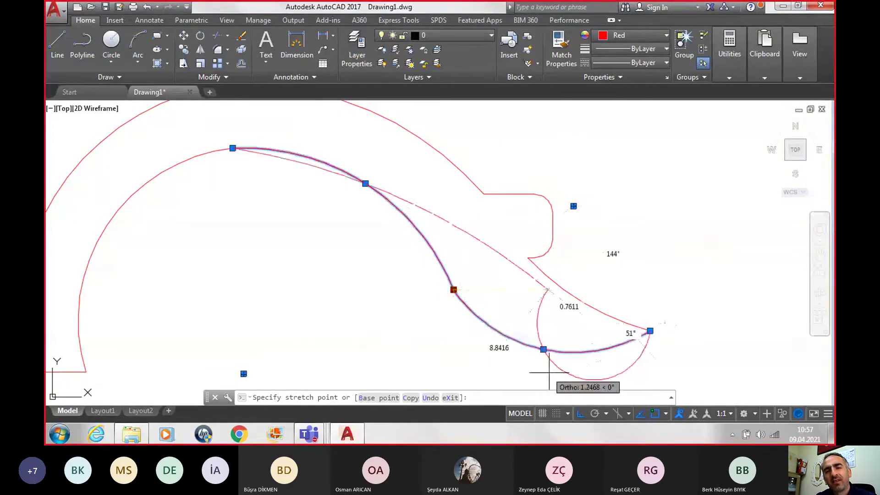
pyautogui.click(580, 415)
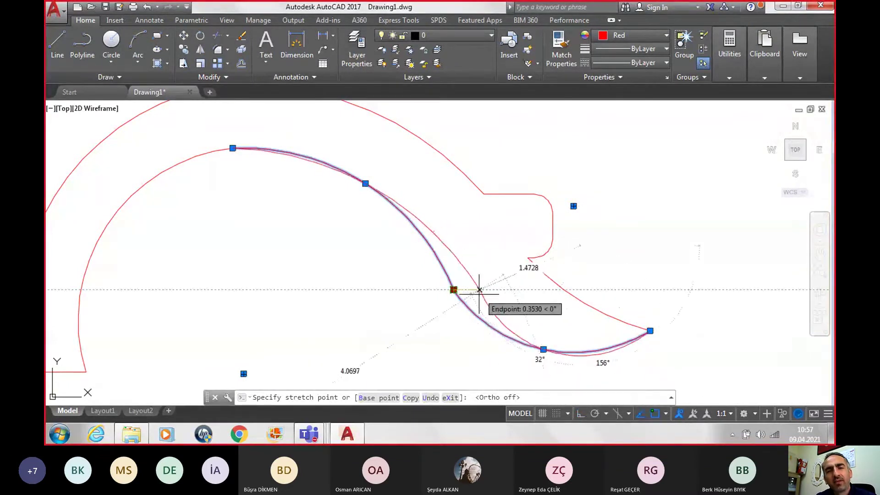
pyautogui.scroll(2, 468, 294)
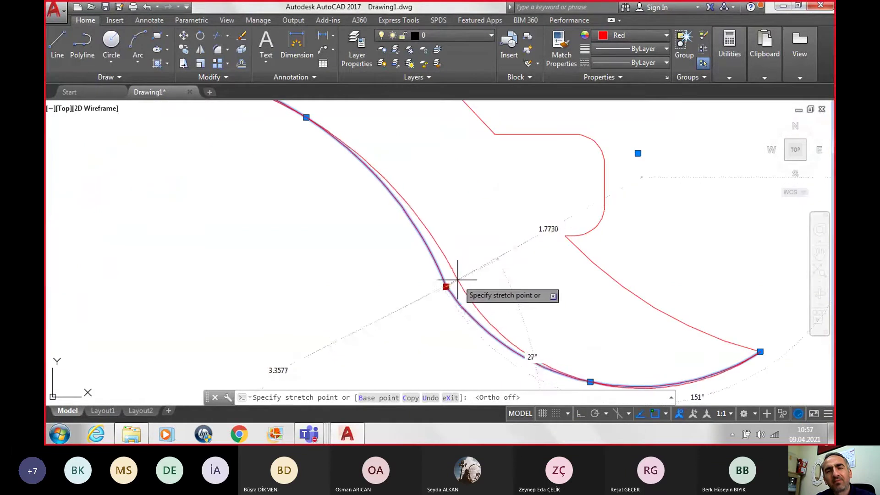
pyautogui.press('Escape')
pyautogui.press('Escape')
pyautogui.scroll(-3, 462, 282)
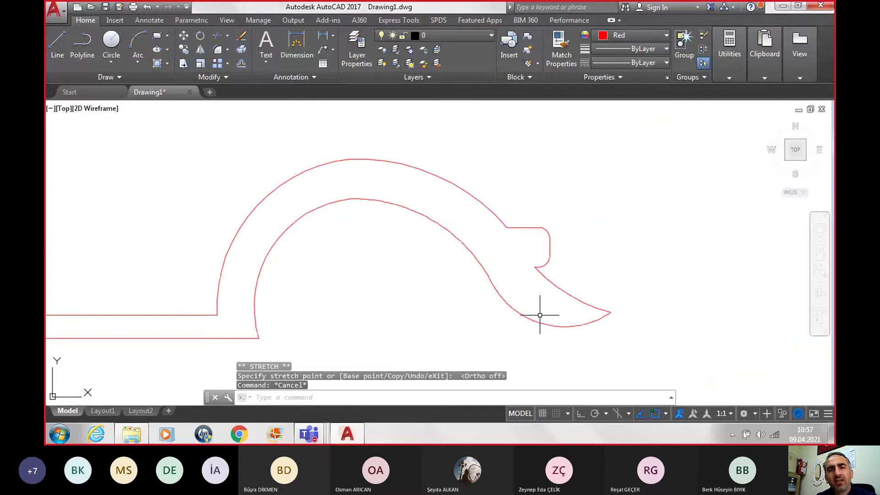
pyautogui.scroll(1, 340, 146)
# Select the fender's outer arcs and try reshaping their top grip, then cancel.
pyautogui.scroll(3, 352, 189)
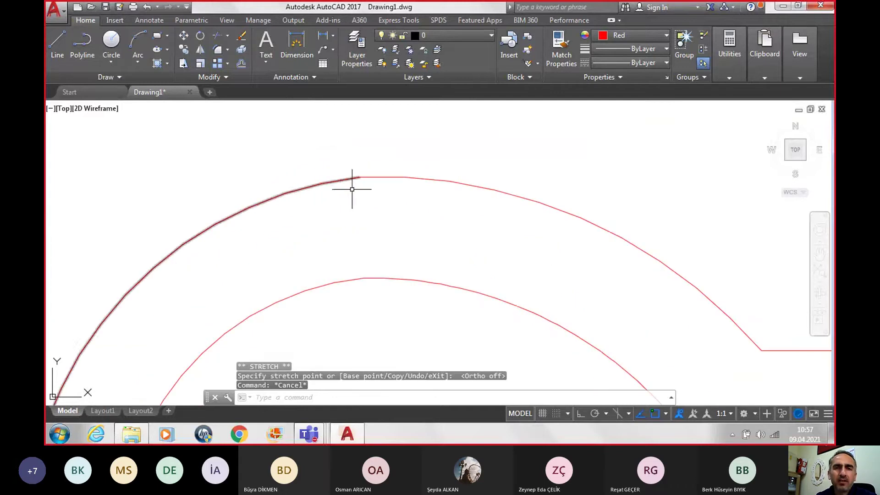
pyautogui.click(344, 178)
pyautogui.click(378, 178)
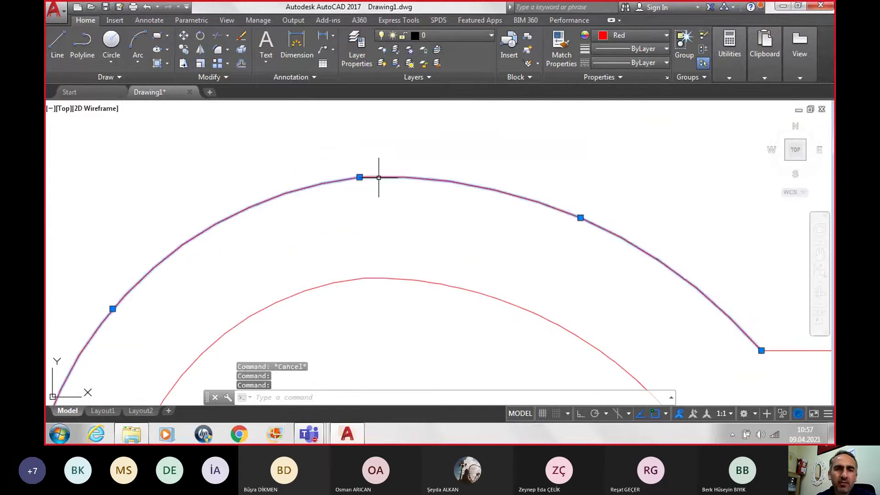
pyautogui.click(360, 177)
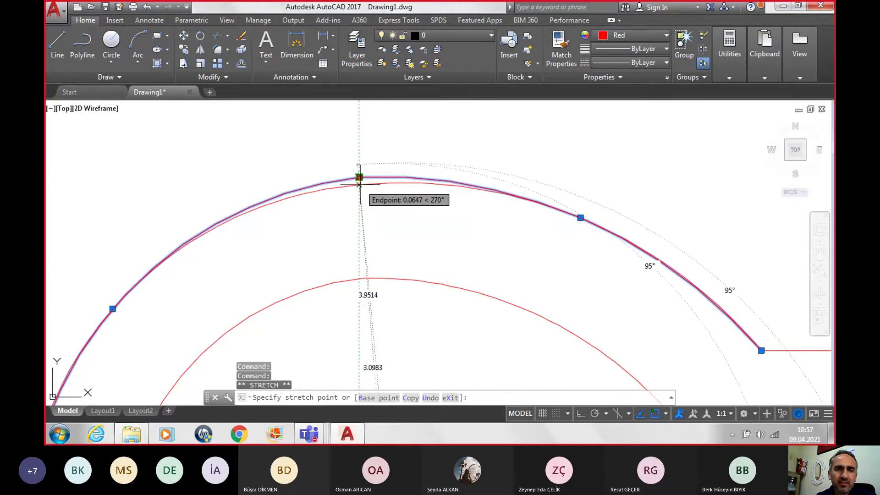
pyautogui.press('Escape')
pyautogui.press('Escape')
# Try grip-reshaping the fender's inner arcs, then cancel.
pyautogui.scroll(-2, 369, 206)
pyautogui.scroll(-2, 388, 253)
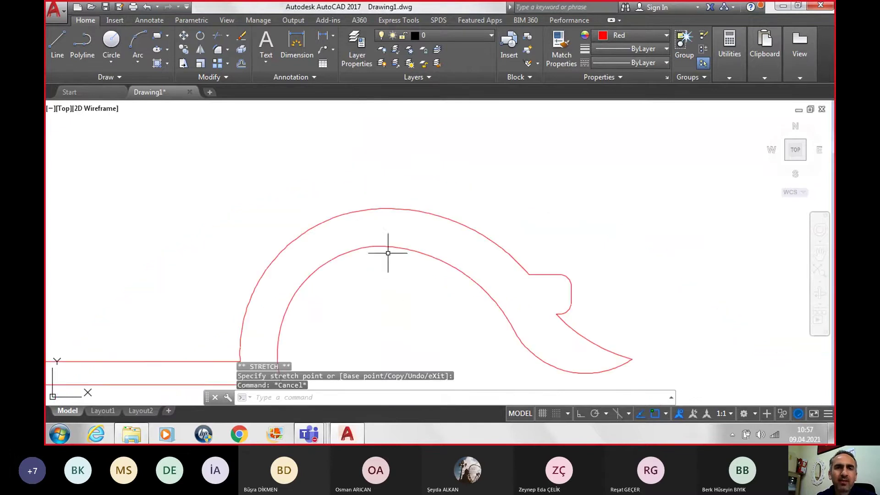
pyautogui.moveTo(404, 294)
pyautogui.mouseDown(button='middle')
pyautogui.moveTo(442, 246)
pyautogui.moveTo(475, 230)
pyautogui.mouseUp(button='middle')
pyautogui.scroll(2, 442, 232)
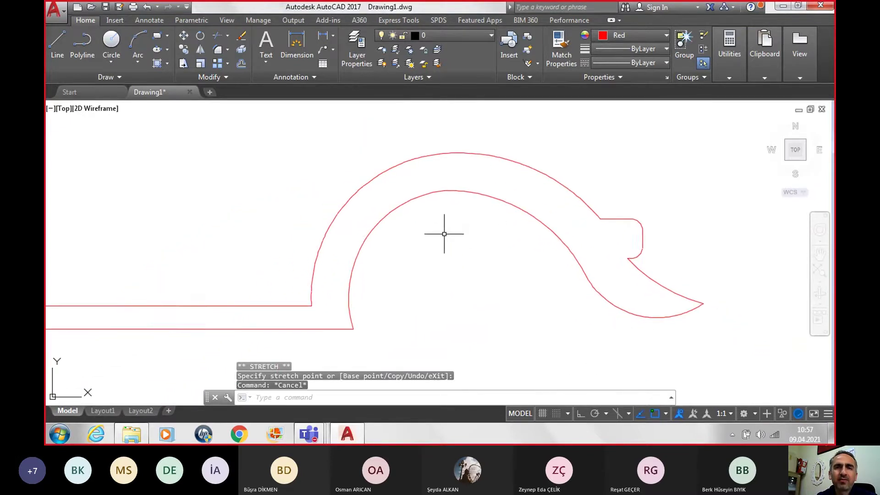
pyautogui.scroll(2, 443, 211)
pyautogui.scroll(2, 444, 211)
pyautogui.click(461, 158)
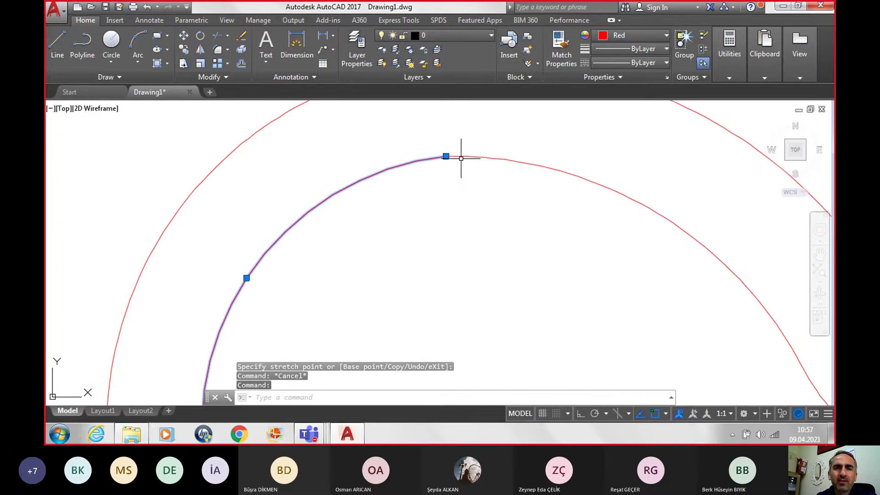
pyautogui.click(462, 157)
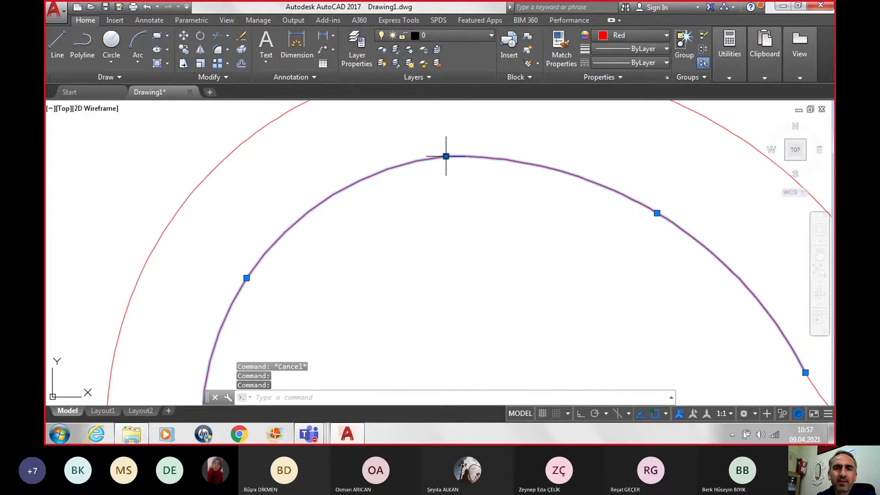
pyautogui.click(446, 155)
pyautogui.press('Escape')
# Select the outer arc of the fender's slope and grab its midpoint grip.
pyautogui.scroll(-5, 473, 278)
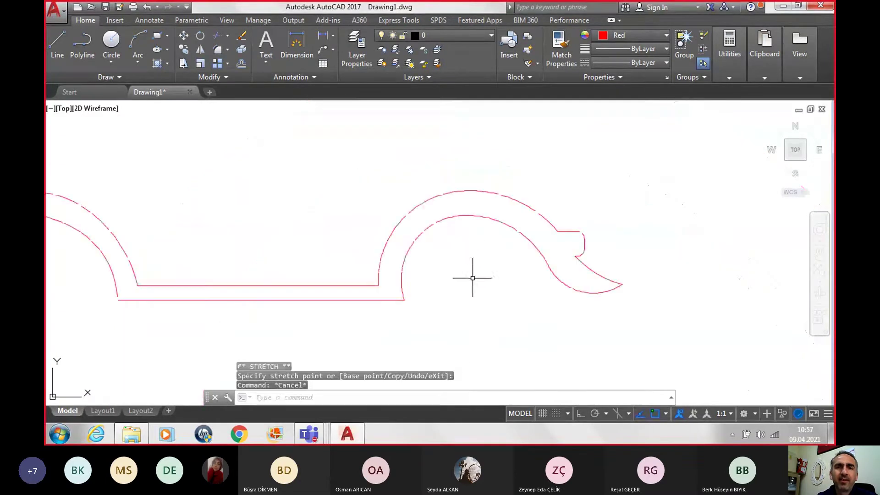
pyautogui.moveTo(412, 301); pyautogui.dragTo(616, 300, button='middle')
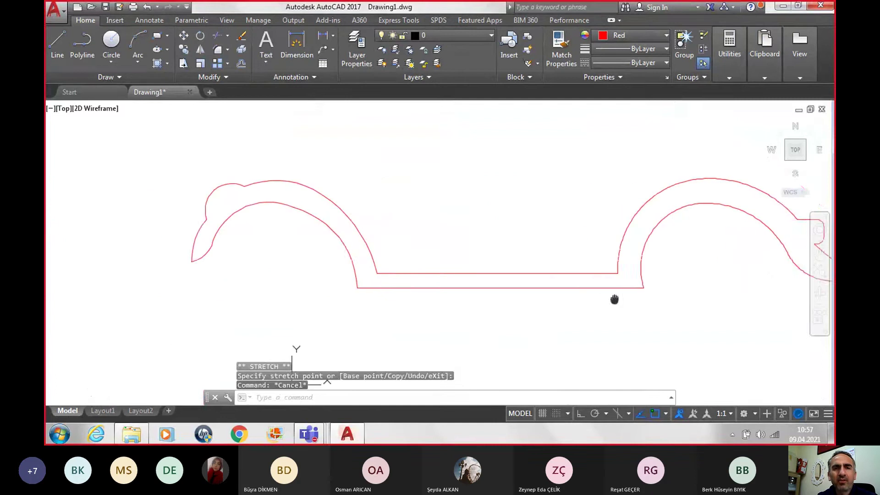
pyautogui.scroll(3, 298, 244)
pyautogui.scroll(3, 330, 234)
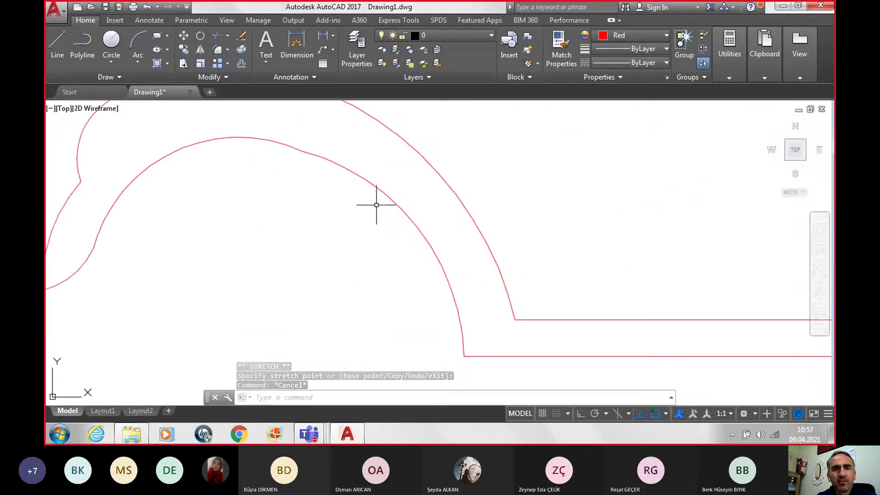
pyautogui.scroll(-3, 393, 210)
pyautogui.click(426, 198)
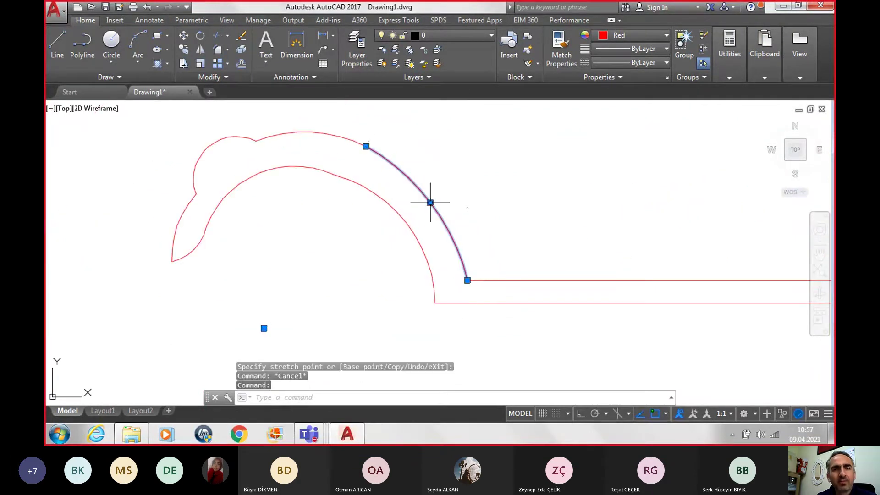
pyautogui.click(430, 202)
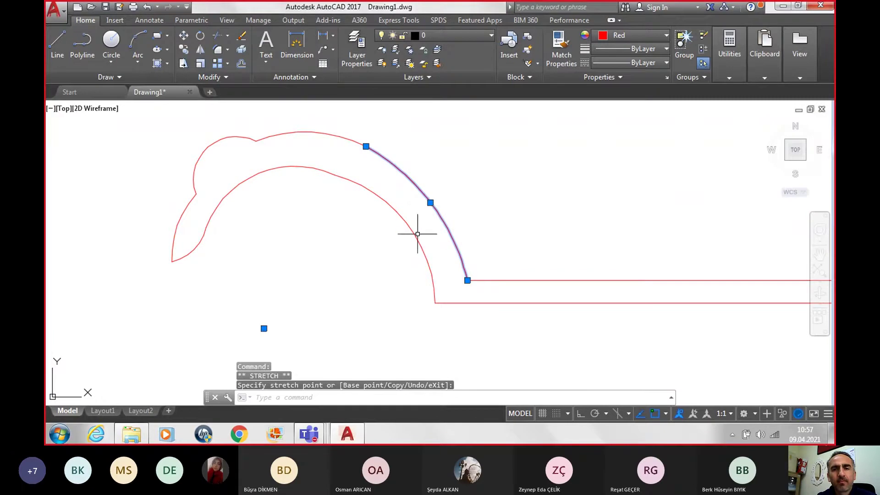
# Turn object snap off with F3, retry bending the arc, then cancel.
pyautogui.press('F3')
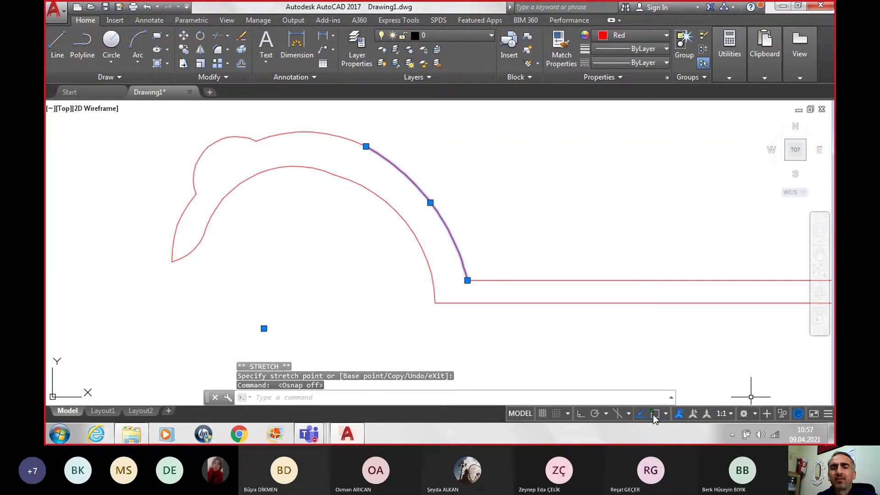
pyautogui.scroll(4, 430, 202)
pyautogui.click(434, 196)
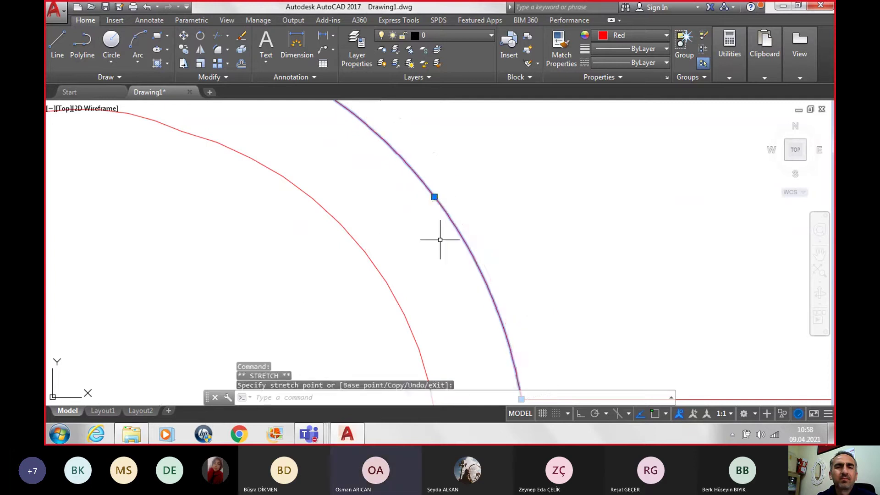
pyautogui.press('Escape')
pyautogui.scroll(-3, 440, 239)
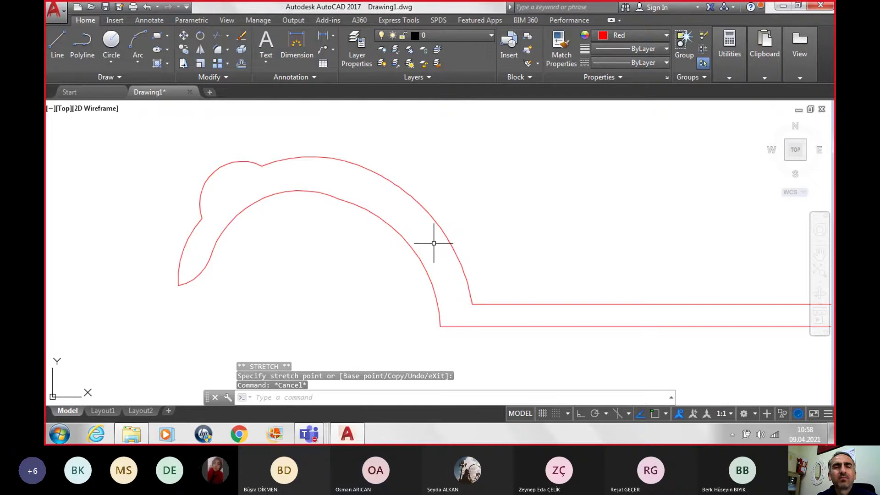
pyautogui.scroll(-2, 434, 241)
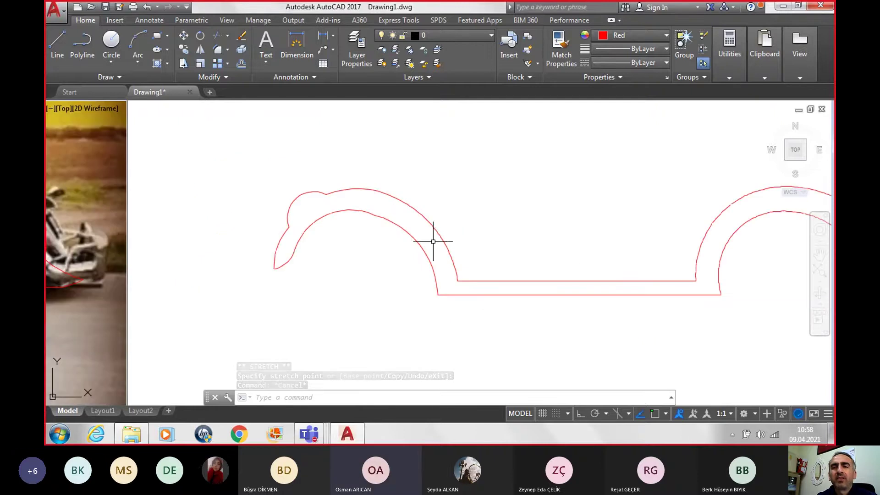
pyautogui.moveTo(581, 240); pyautogui.dragTo(316, 266, button='middle')
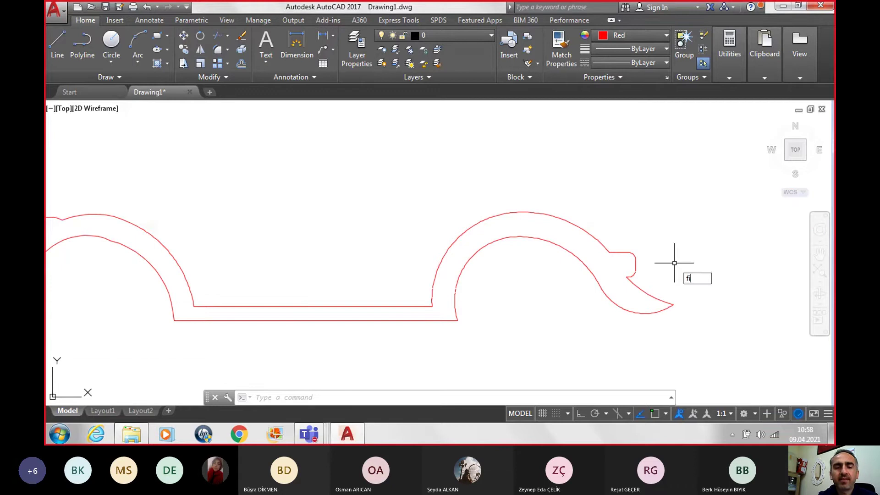
pyautogui.press('Return')
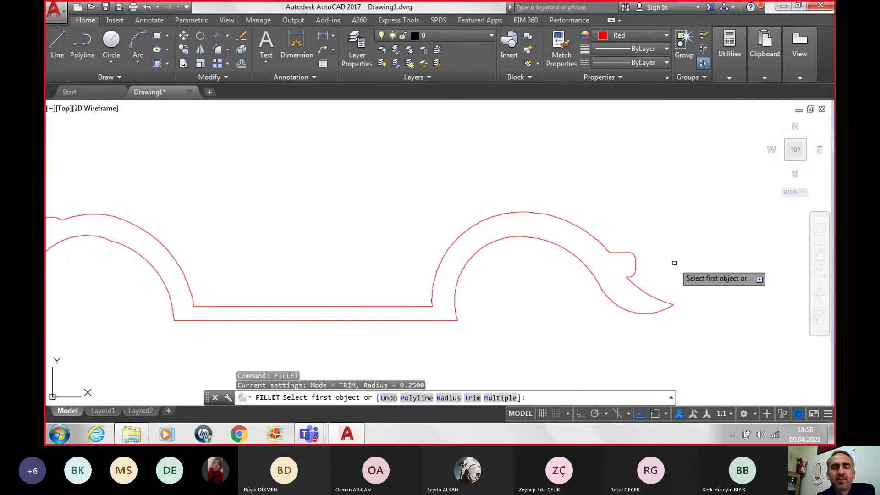
pyautogui.write('r')
pyautogui.press('Return')
pyautogui.write('.25')
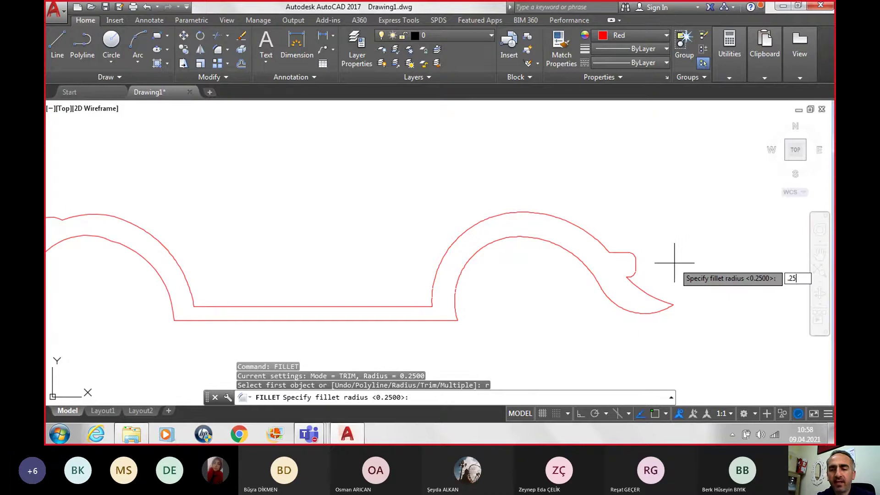
pyautogui.press('Return')
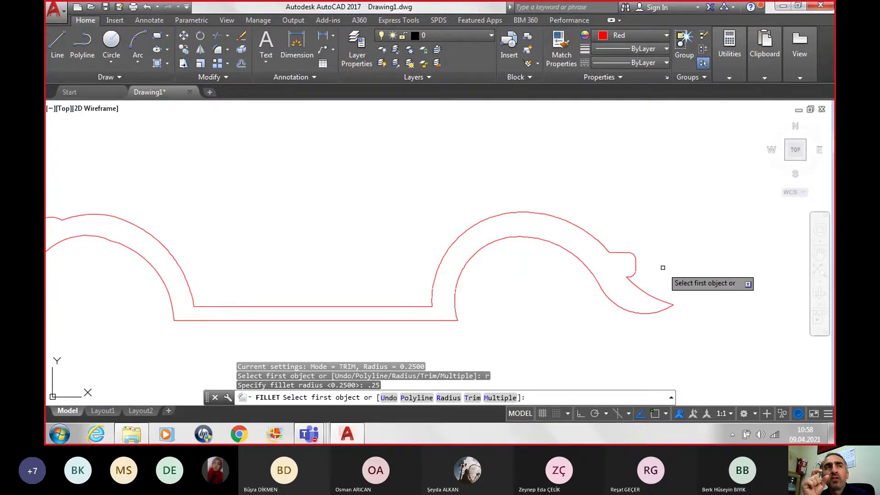
pyautogui.press('Escape')
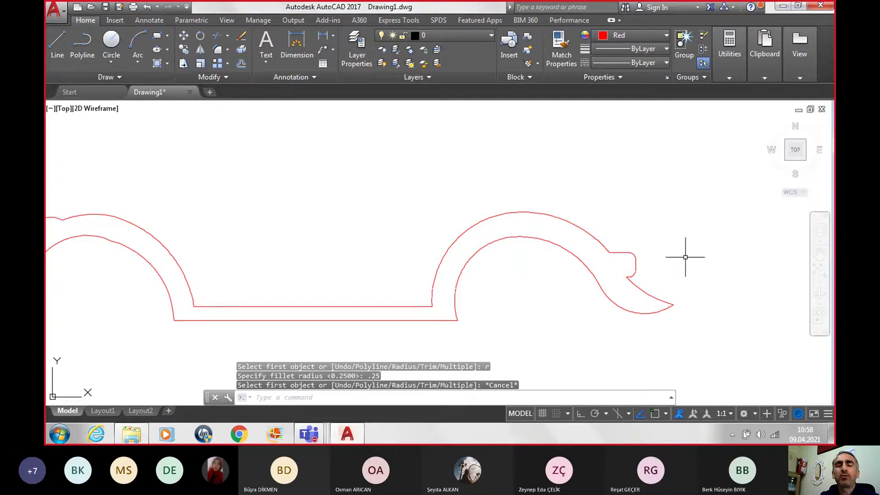
pyautogui.scroll(-2, 694, 266)
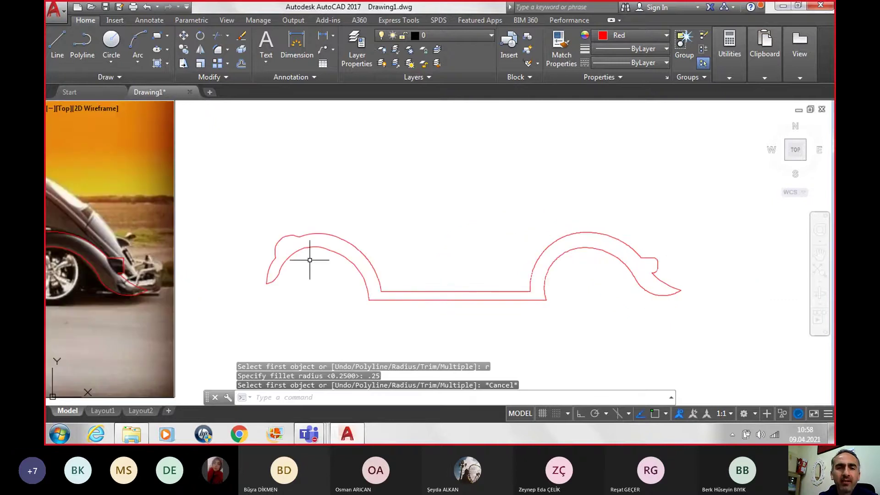
# Drag the outer fender arc's grip upward to reshape it, then cancel.
pyautogui.scroll(3, 312, 256)
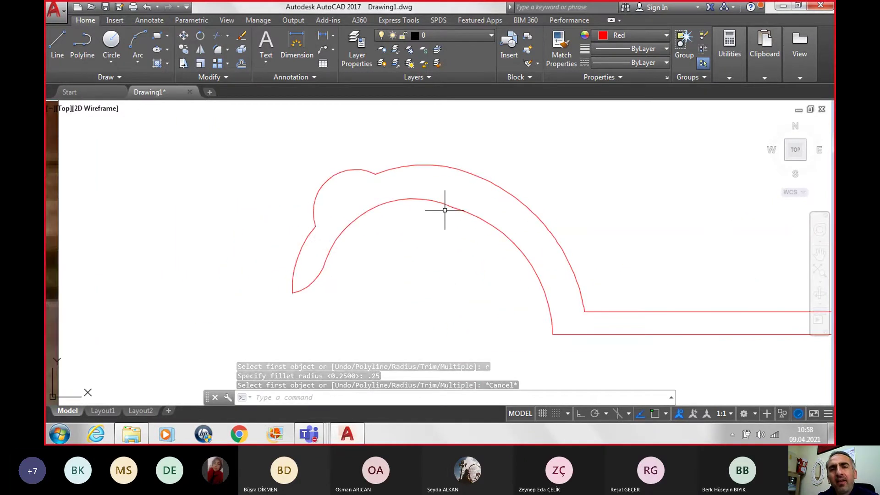
pyautogui.scroll(2, 497, 187)
pyautogui.click(497, 177)
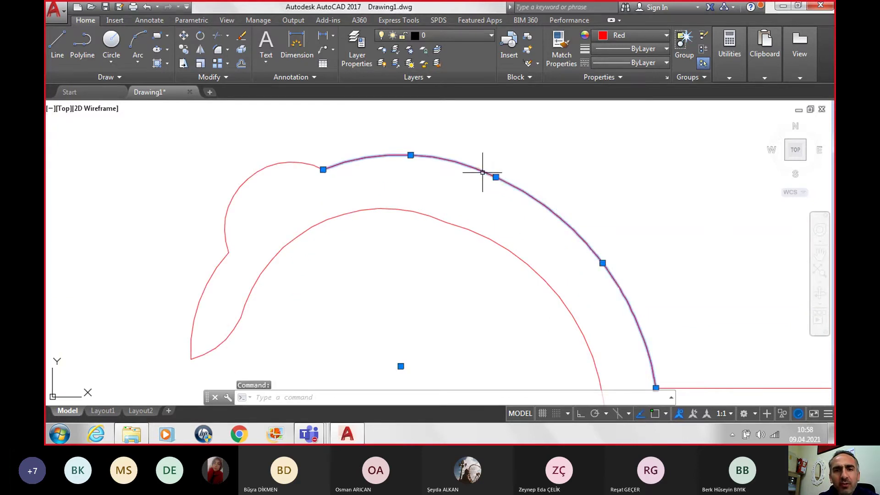
pyautogui.click(496, 177)
pyautogui.click(498, 172)
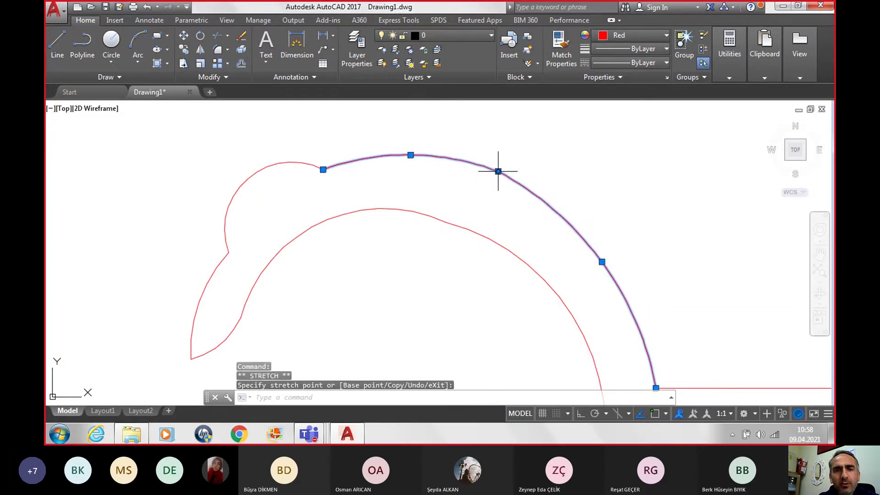
pyautogui.scroll(-2, 498, 218)
pyautogui.press('Escape')
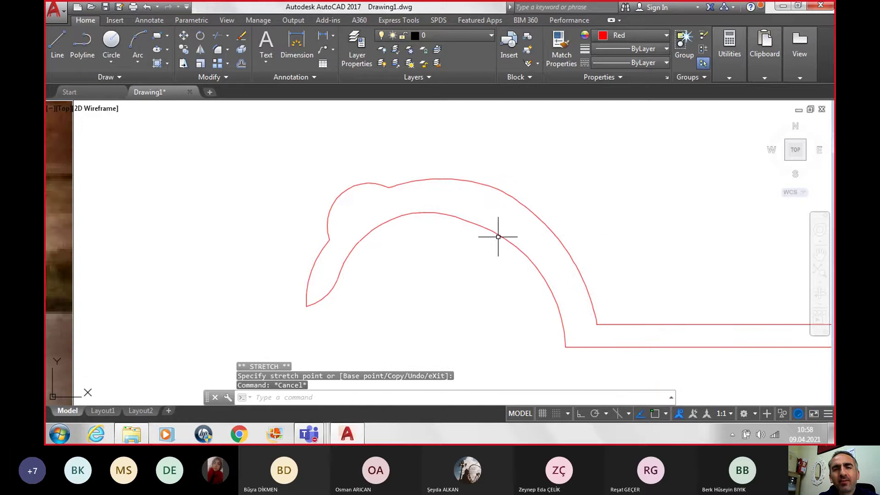
# Reposition the inner fender outline's top grip, then zoom out to compare with the photo.
pyautogui.click(498, 237)
pyautogui.click(456, 219)
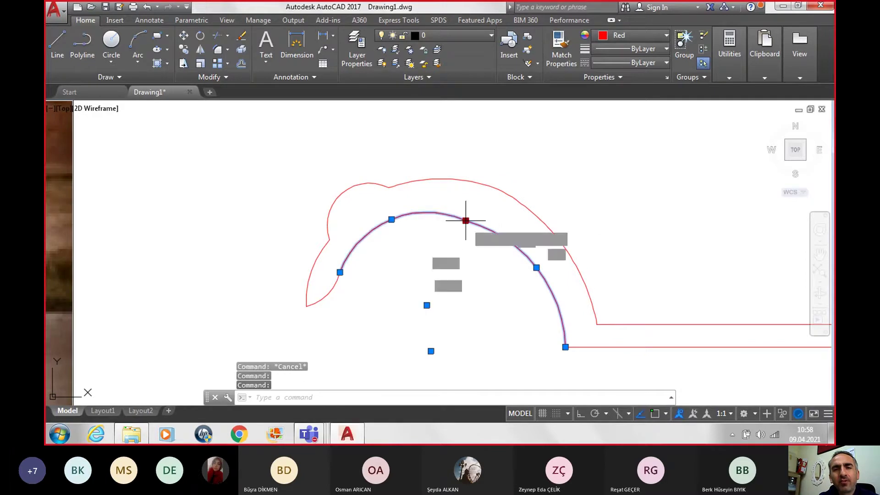
pyautogui.click(492, 225)
pyautogui.press('Escape')
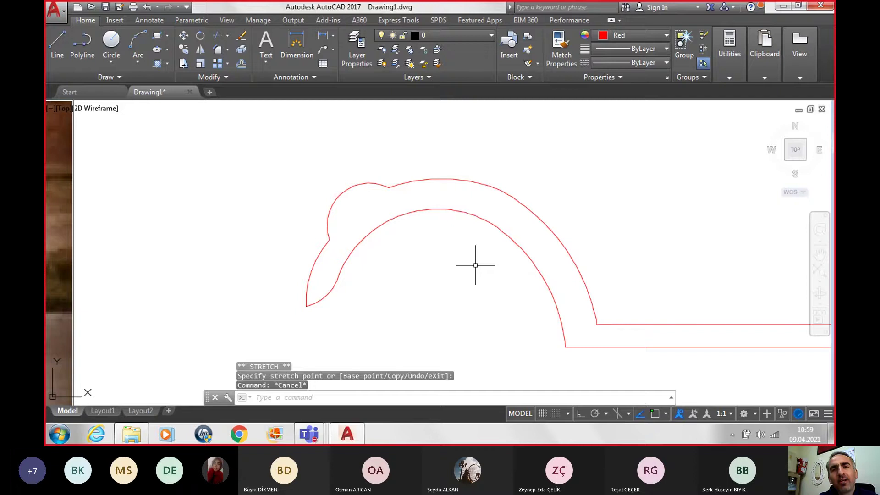
pyautogui.scroll(1, 315, 252)
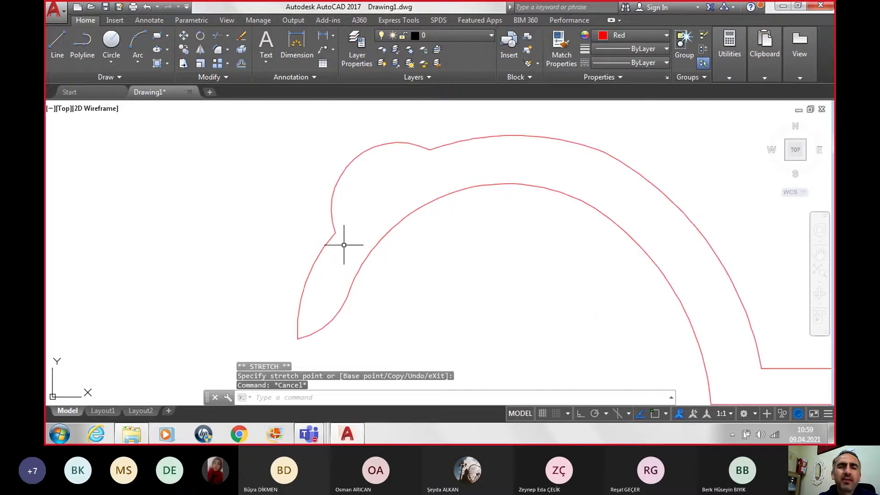
pyautogui.scroll(-1, 345, 246)
pyautogui.scroll(-1, 387, 285)
pyautogui.scroll(-1, 387, 290)
pyautogui.scroll(-1, 291, 291)
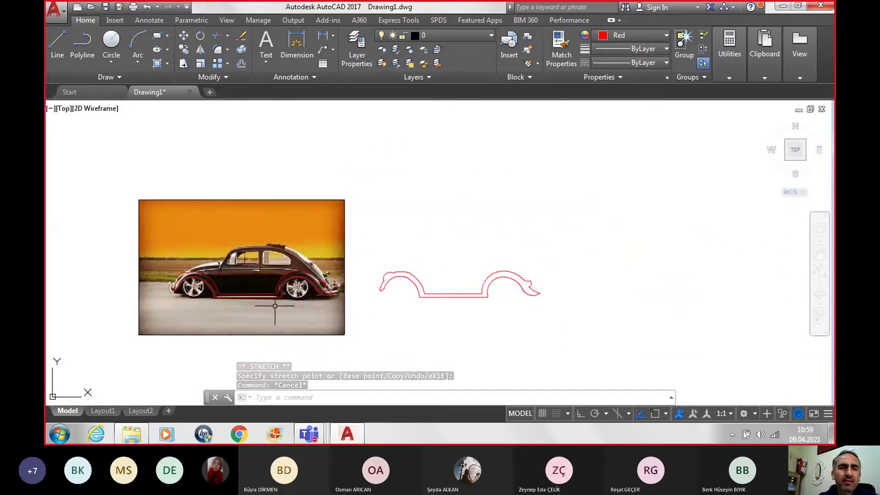
pyautogui.scroll(3, 176, 294)
pyautogui.scroll(2, 176, 294)
pyautogui.scroll(2, 158, 259)
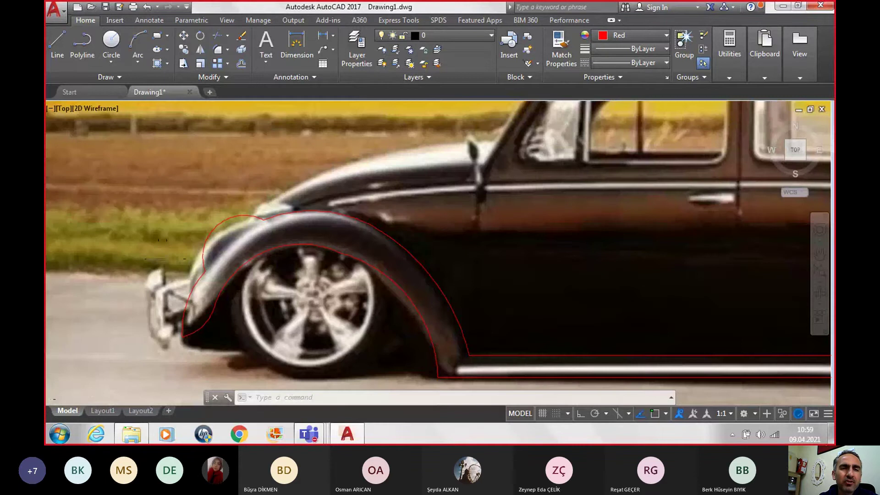
pyautogui.scroll(-4, 172, 263)
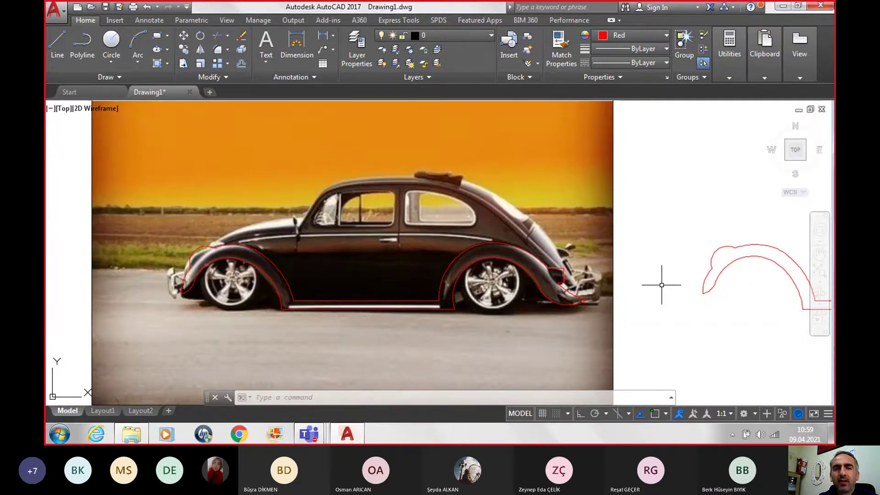
pyautogui.scroll(4, 777, 274)
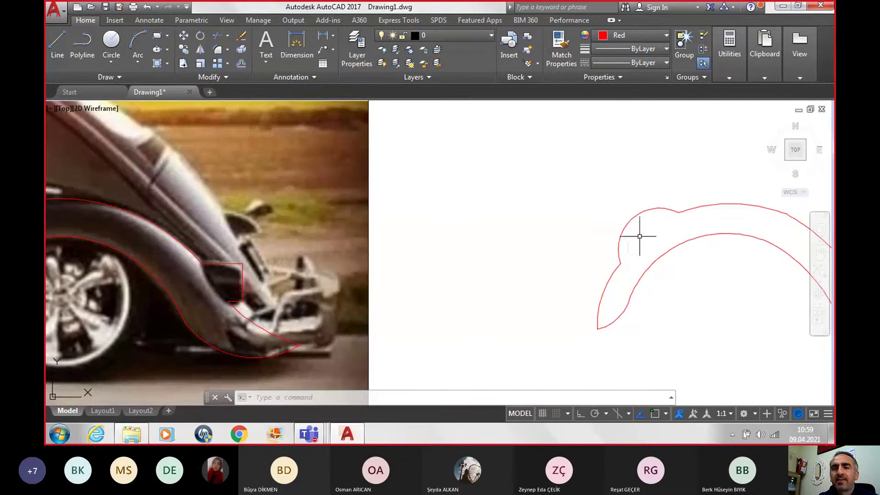
# Move the fender's small front arc down and to the left.
pyautogui.click(625, 227)
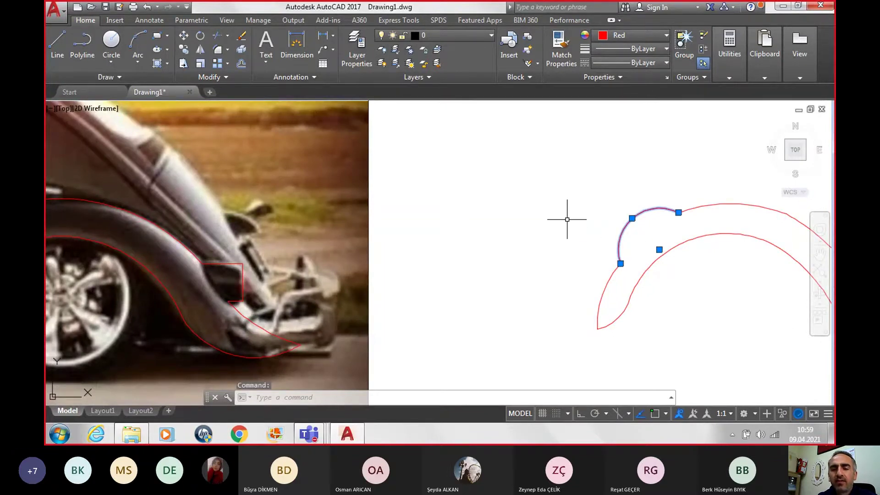
pyautogui.write('m')
pyautogui.press('Return')
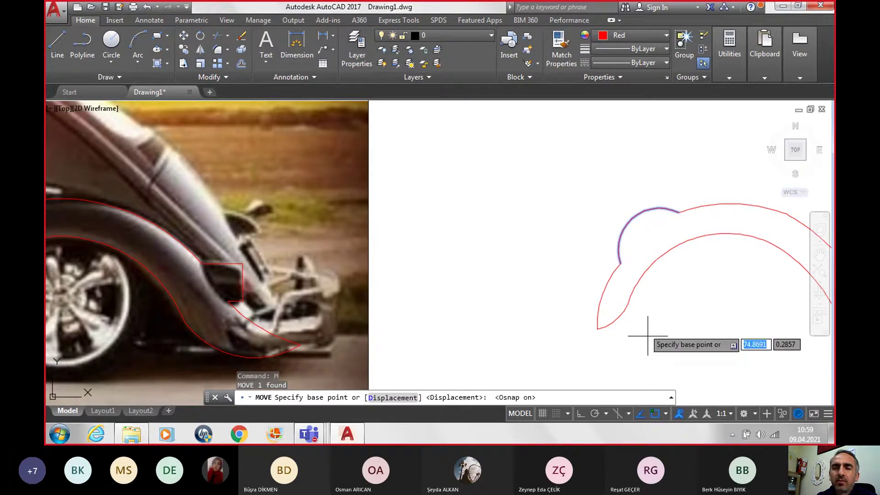
pyautogui.click(620, 263)
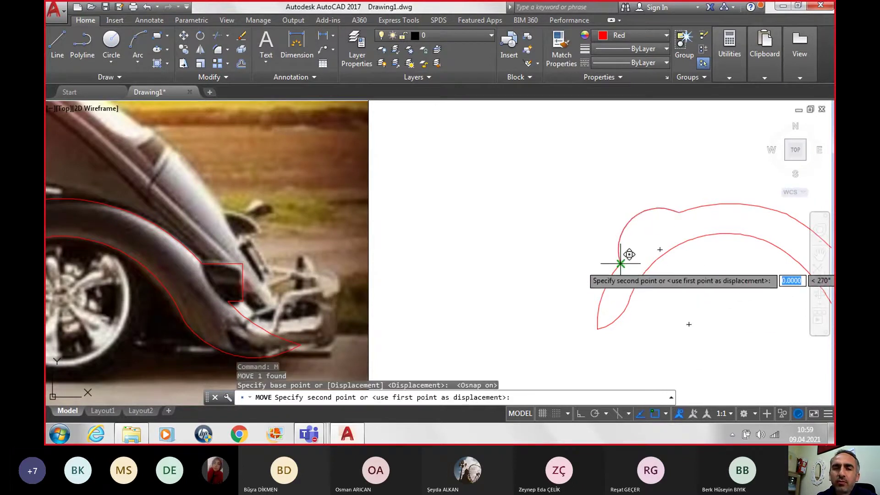
pyautogui.click(602, 294)
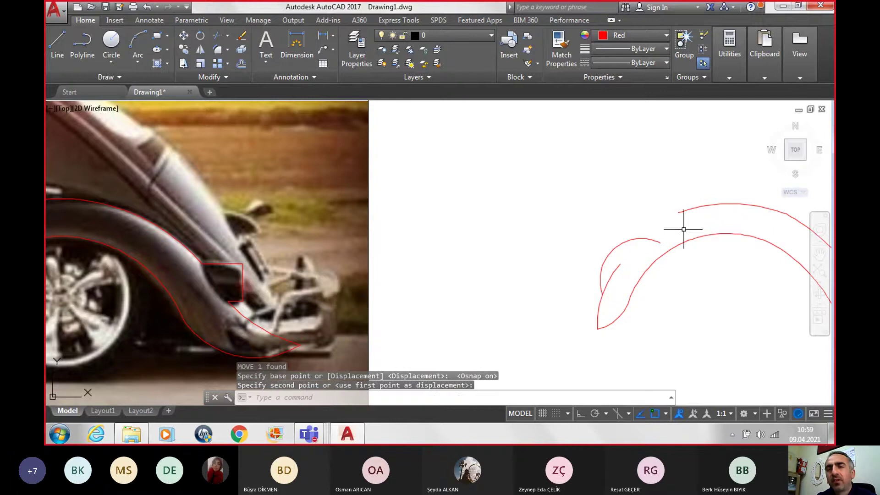
# Stretch the front arc's end and the long upper arc's end so they meet.
pyautogui.moveTo(684, 229); pyautogui.dragTo(595, 245, button='middle')
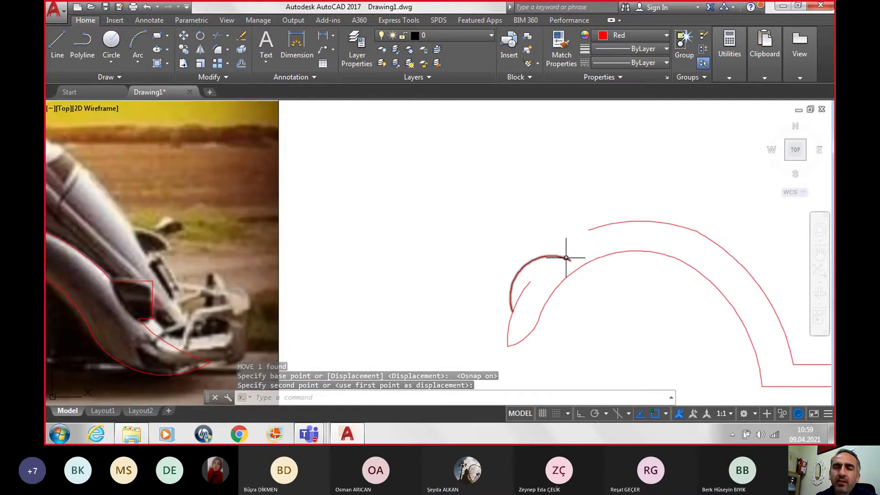
pyautogui.click(566, 259)
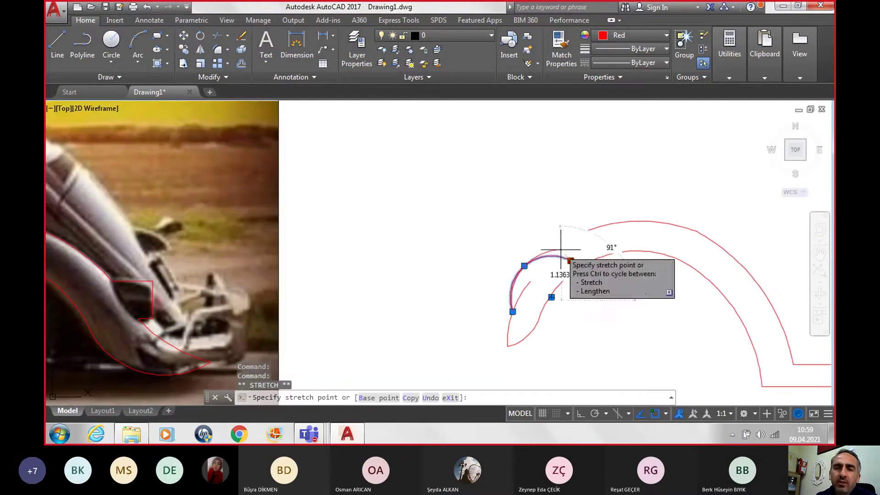
pyautogui.click(561, 250)
pyautogui.press('Escape')
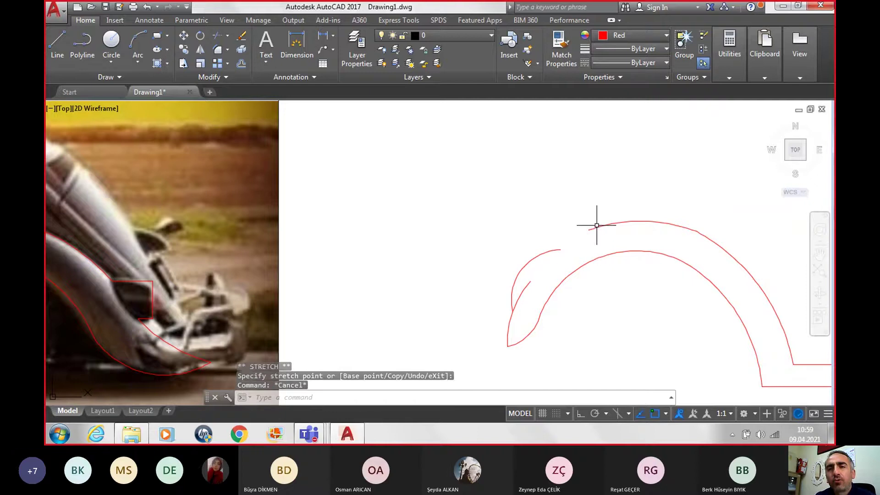
pyautogui.click(595, 229)
pyautogui.click(588, 229)
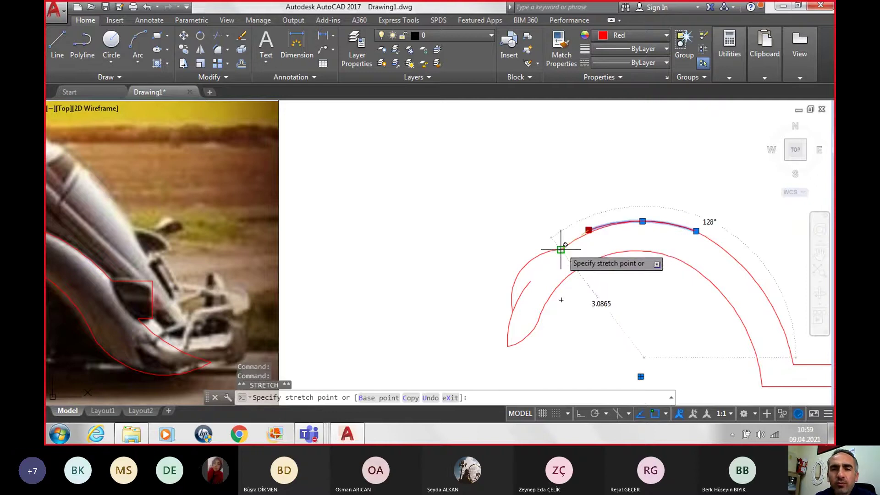
pyautogui.click(562, 251)
pyautogui.press('Escape')
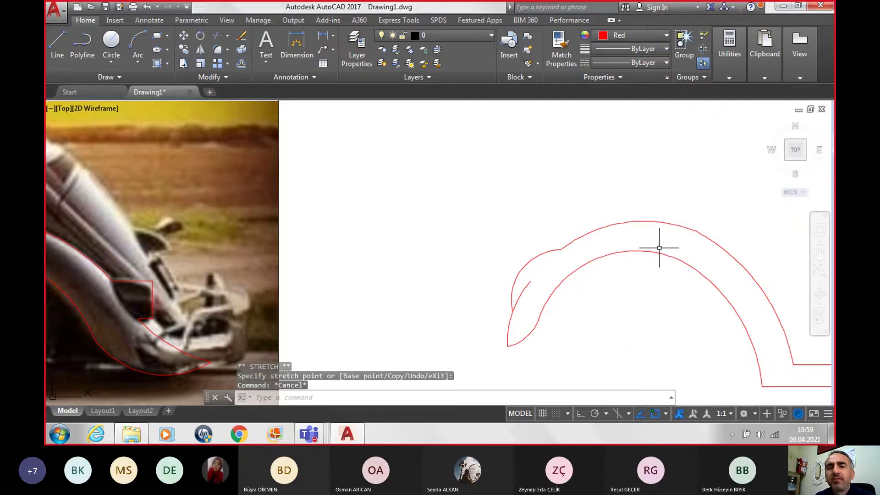
pyautogui.scroll(2, 660, 248)
pyautogui.moveTo(646, 247)
pyautogui.mouseDown(button='middle')
pyautogui.moveTo(568, 211)
pyautogui.moveTo(532, 181)
pyautogui.mouseUp(button='middle')
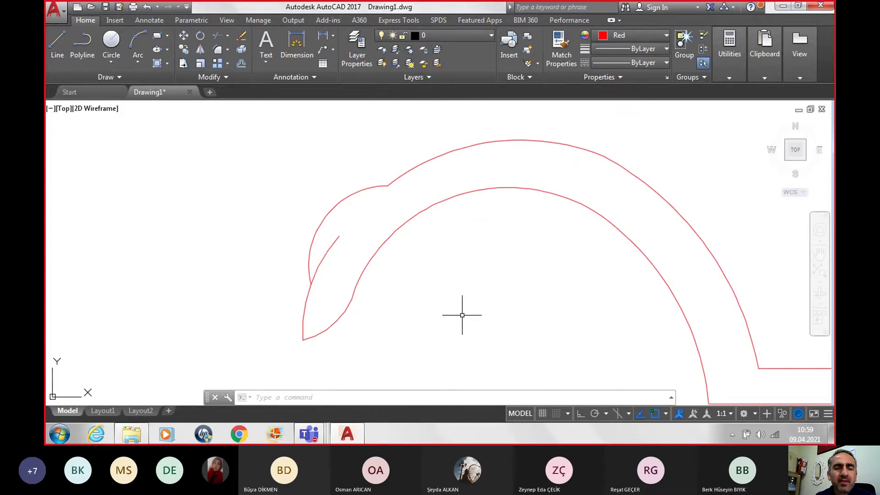
pyautogui.write('tr')
pyautogui.press('Return')
pyautogui.press('Return')
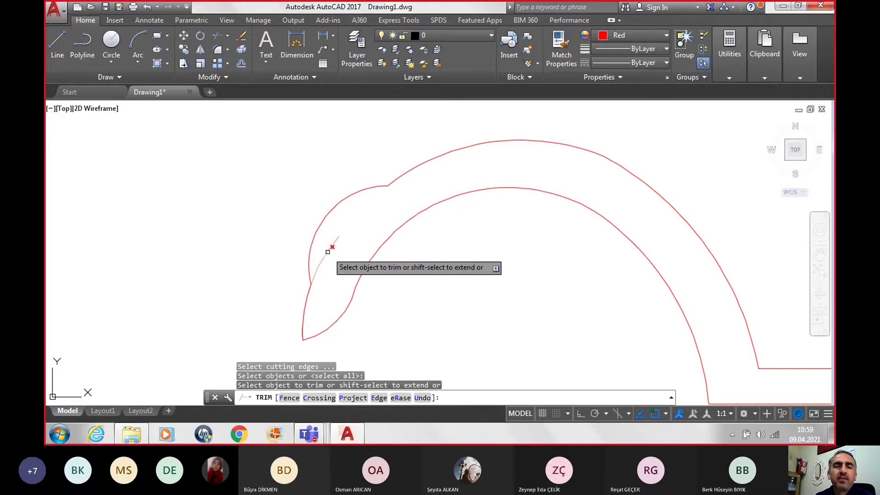
pyautogui.click(328, 252)
pyautogui.press('Escape')
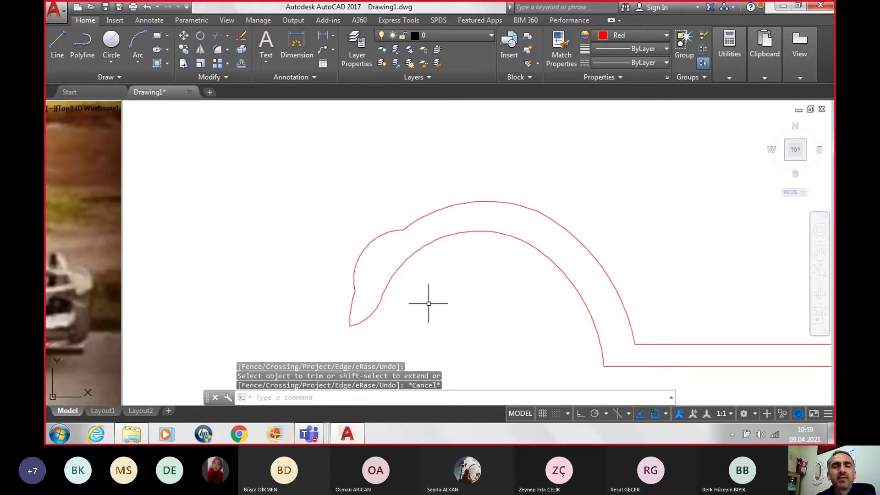
pyautogui.scroll(-2, 428, 301)
pyautogui.scroll(3, 398, 318)
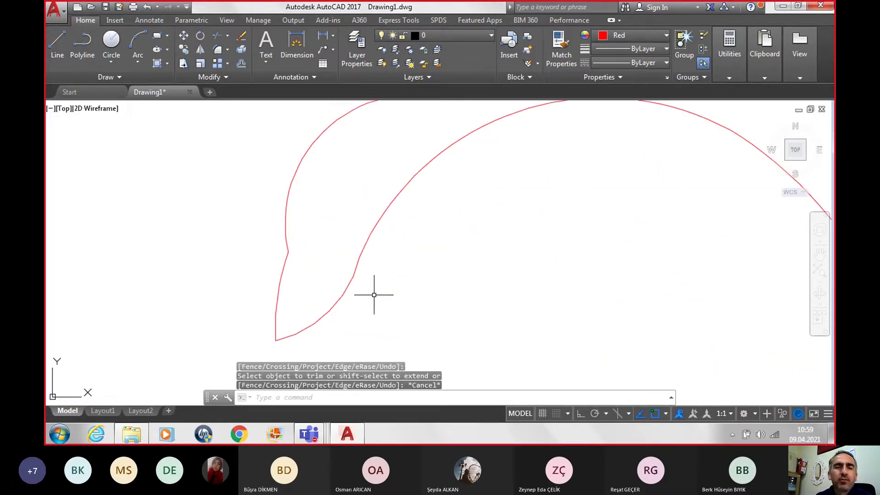
pyautogui.click(350, 284)
pyautogui.scroll(2, 367, 271)
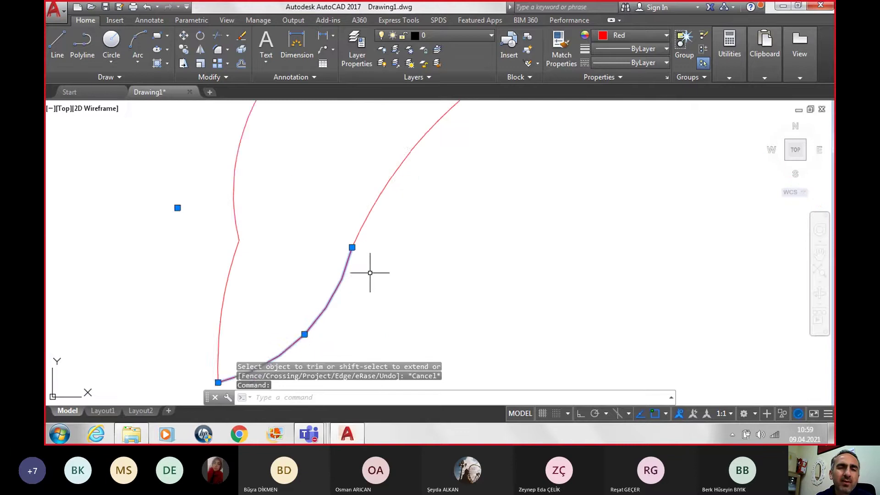
pyautogui.scroll(2, 370, 273)
pyautogui.scroll(-4, 370, 273)
pyautogui.press('Escape')
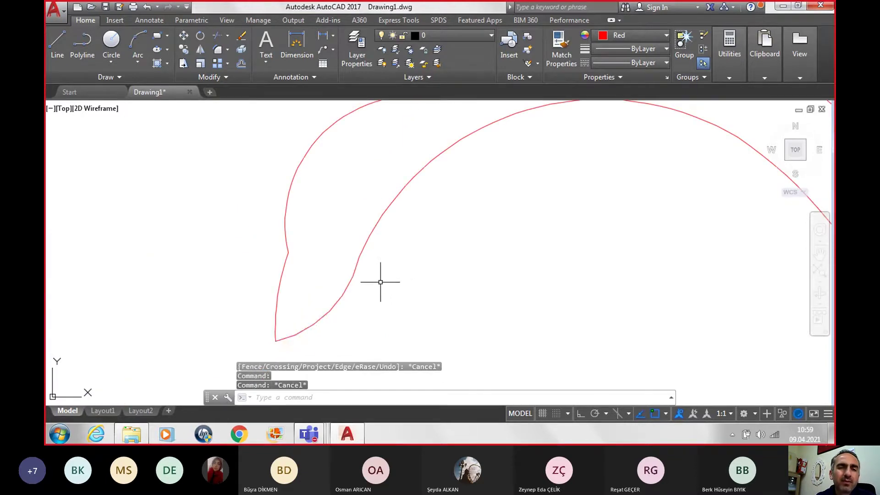
pyautogui.scroll(4, 379, 281)
pyautogui.scroll(-2, 381, 282)
pyautogui.write('R')
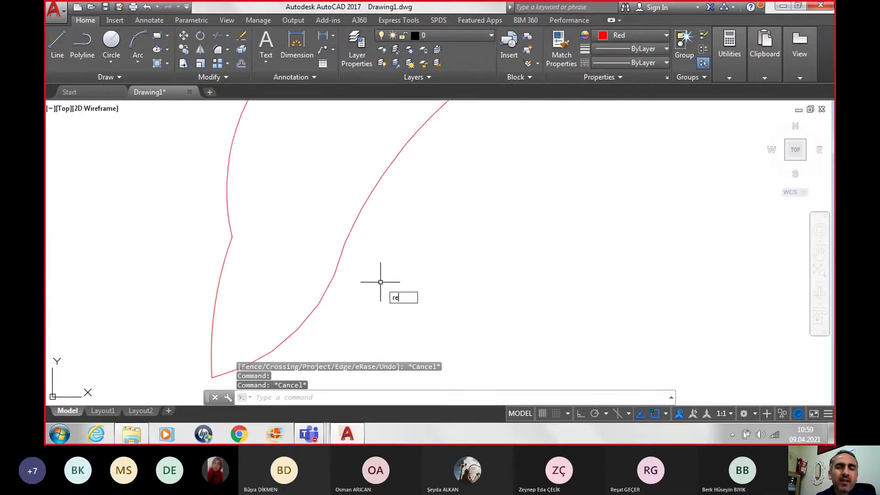
pyautogui.write('E')
pyautogui.press('Return')
pyautogui.scroll(2, 372, 286)
pyautogui.scroll(-2, 372, 287)
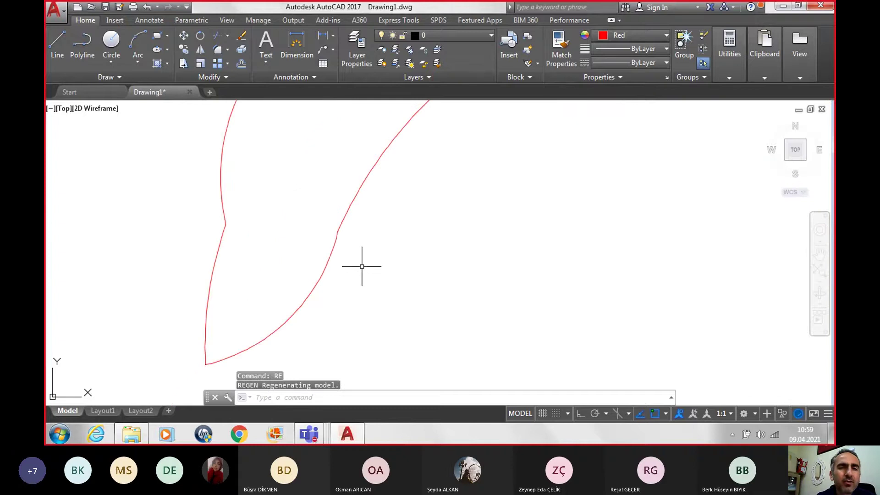
pyautogui.click(336, 245)
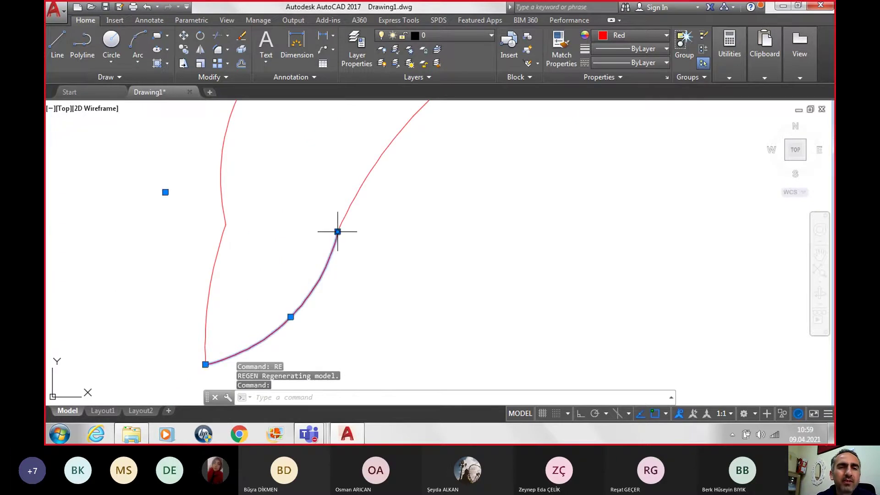
pyautogui.scroll(-5, 373, 233)
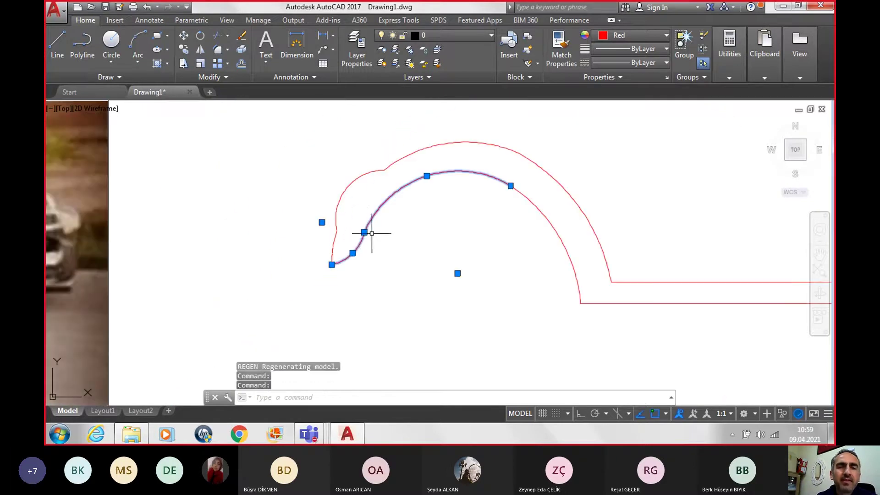
pyautogui.click(365, 232)
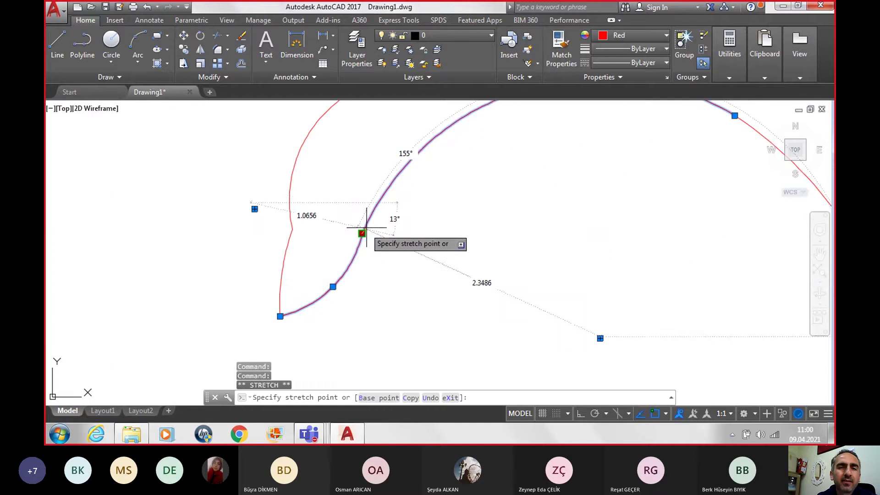
pyautogui.scroll(4, 364, 232)
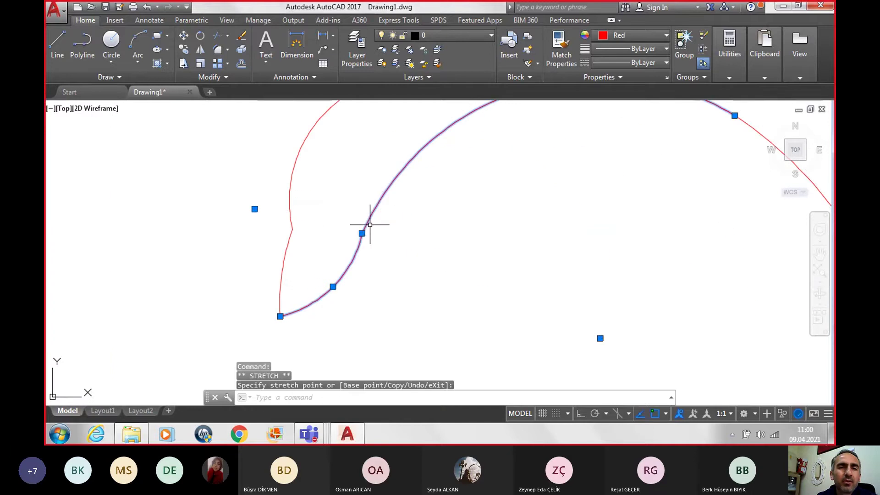
pyautogui.click(655, 415)
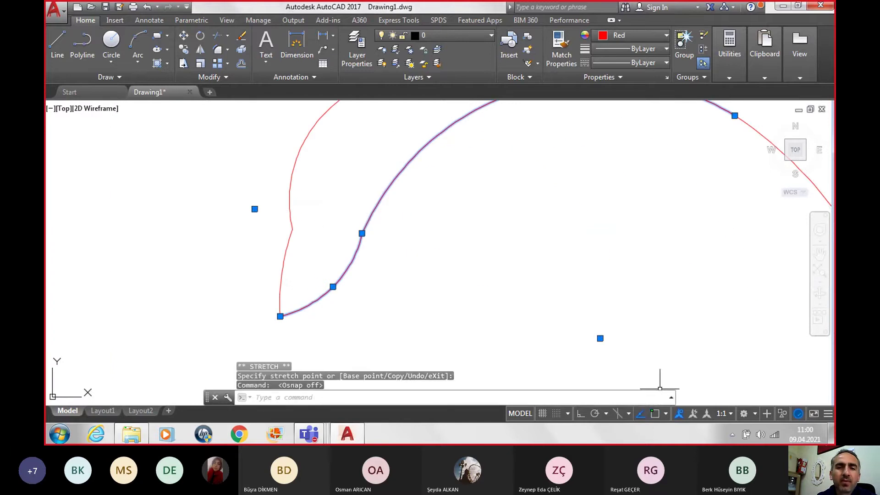
pyautogui.click(362, 233)
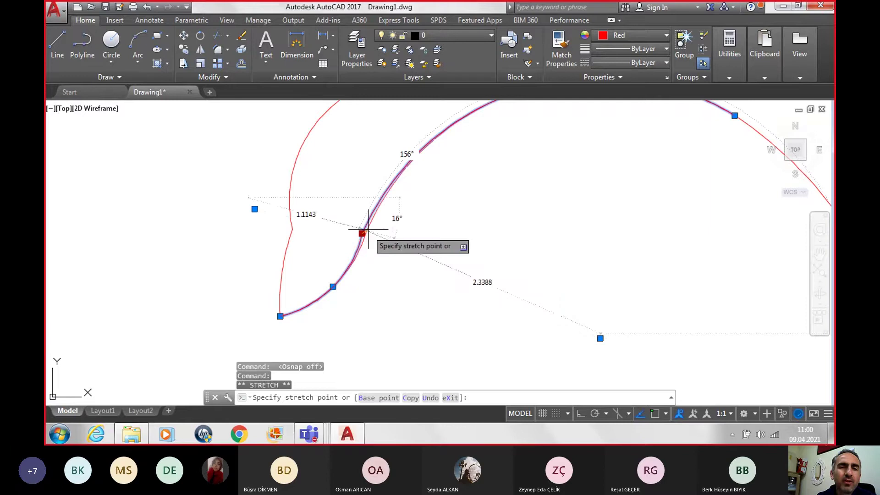
pyautogui.press('Escape')
pyautogui.press('Escape')
pyautogui.scroll(-2, 435, 246)
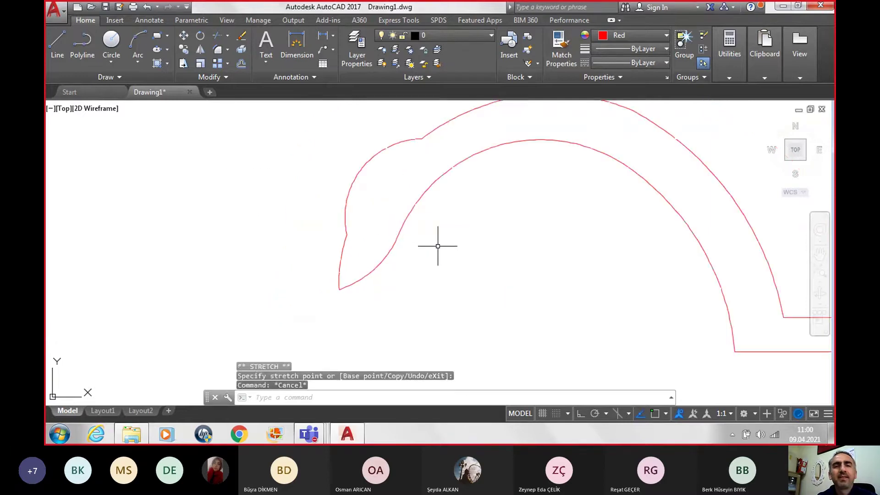
pyautogui.moveTo(437, 246)
pyautogui.mouseDown(button='middle')
pyautogui.moveTo(417, 289)
pyautogui.moveTo(358, 295)
pyautogui.mouseUp(button='middle')
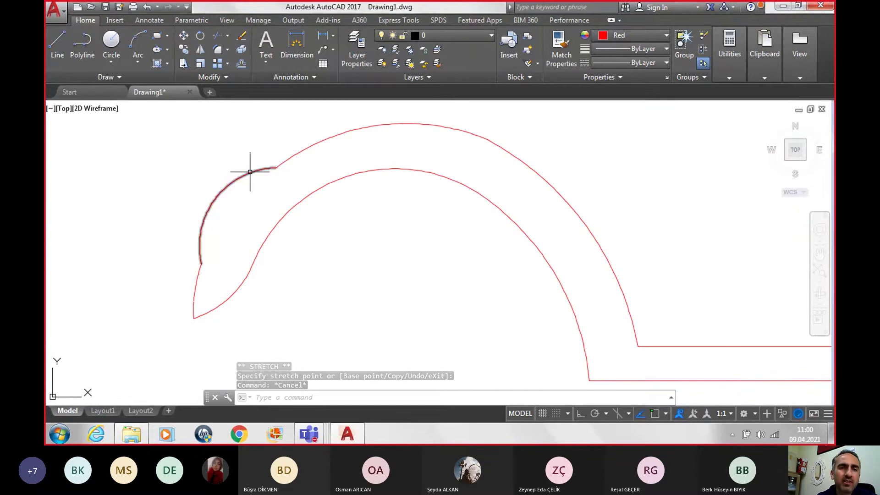
pyautogui.click(274, 169)
pyautogui.scroll(4, 276, 168)
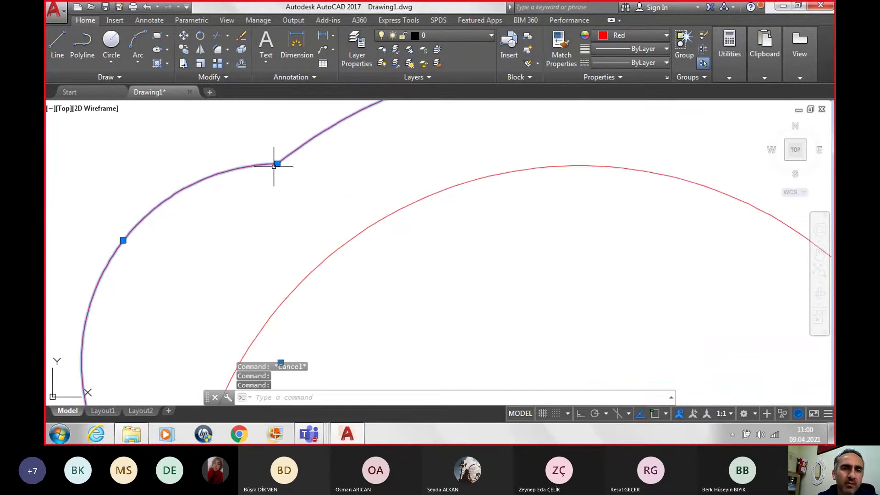
pyautogui.click(276, 163)
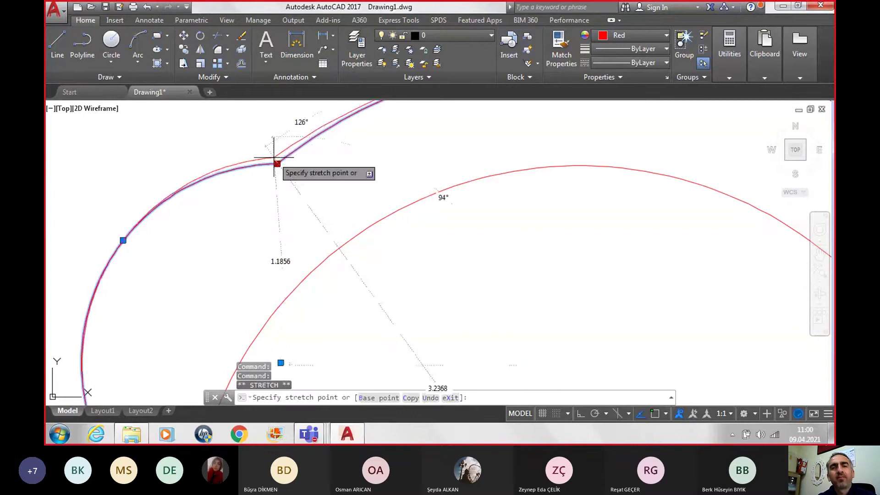
pyautogui.scroll(-6, 274, 159)
pyautogui.moveTo(413, 311)
pyautogui.mouseDown(button='middle')
pyautogui.moveTo(345, 273)
pyautogui.moveTo(187, 249)
pyautogui.mouseUp(button='middle')
pyautogui.press('Escape')
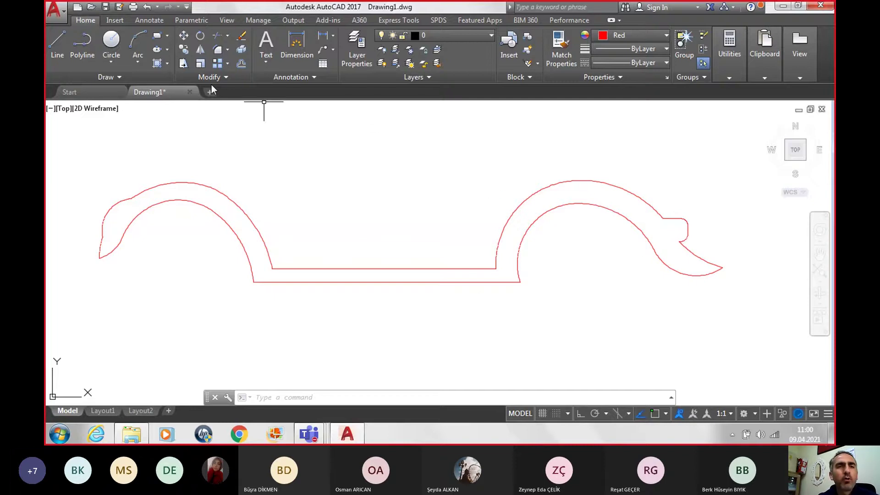
pyautogui.click(111, 41)
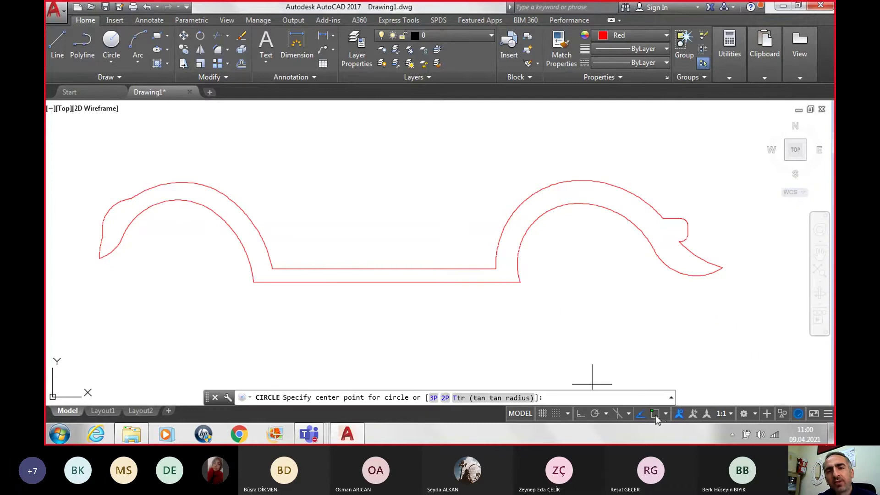
pyautogui.click(655, 414)
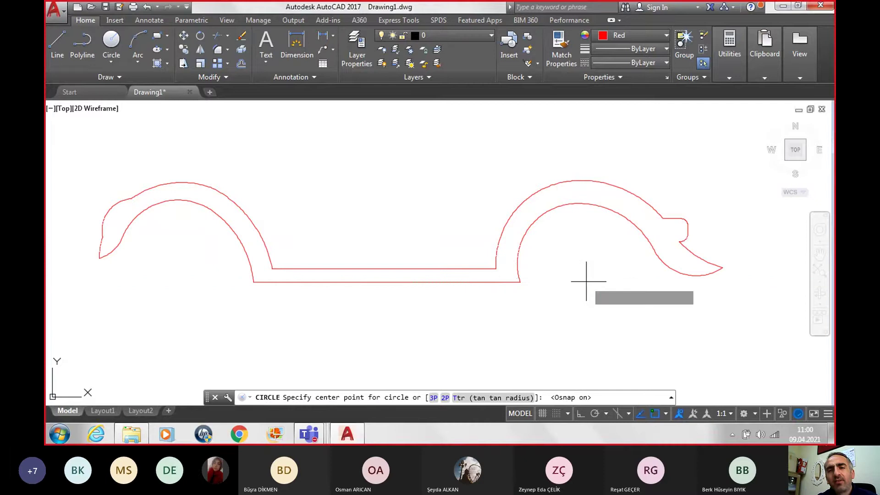
pyautogui.click(586, 281)
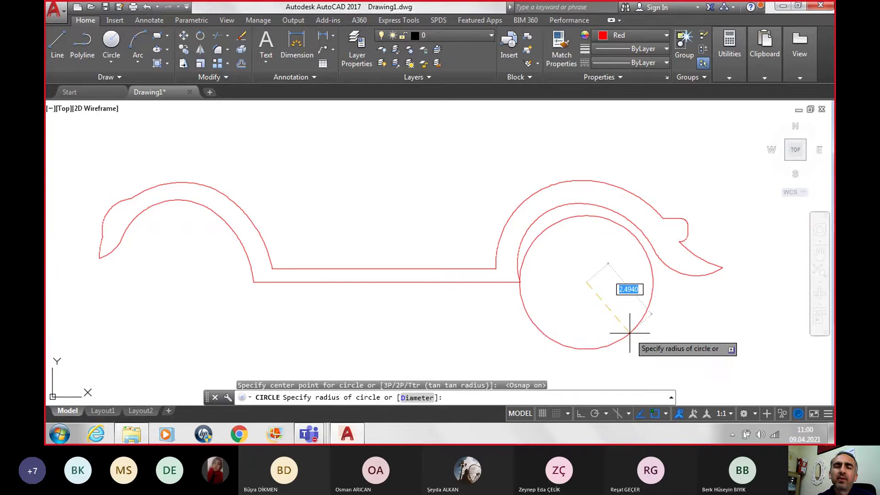
pyautogui.press('Escape')
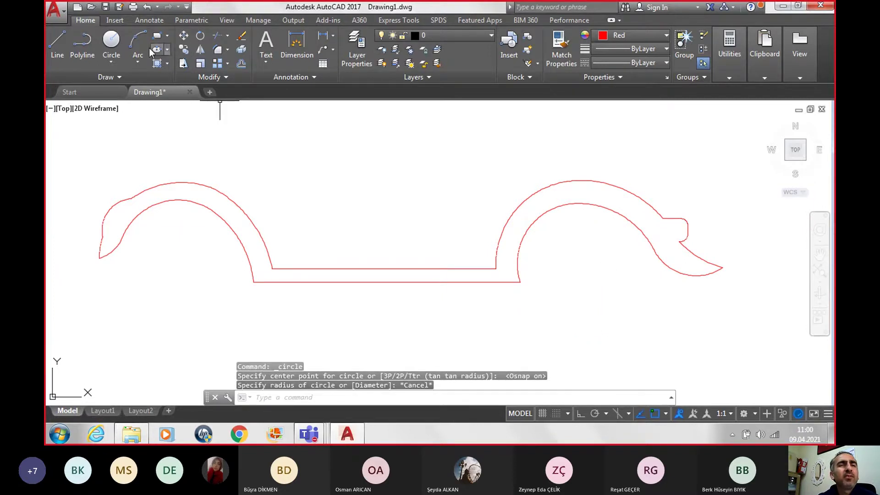
pyautogui.click(139, 61)
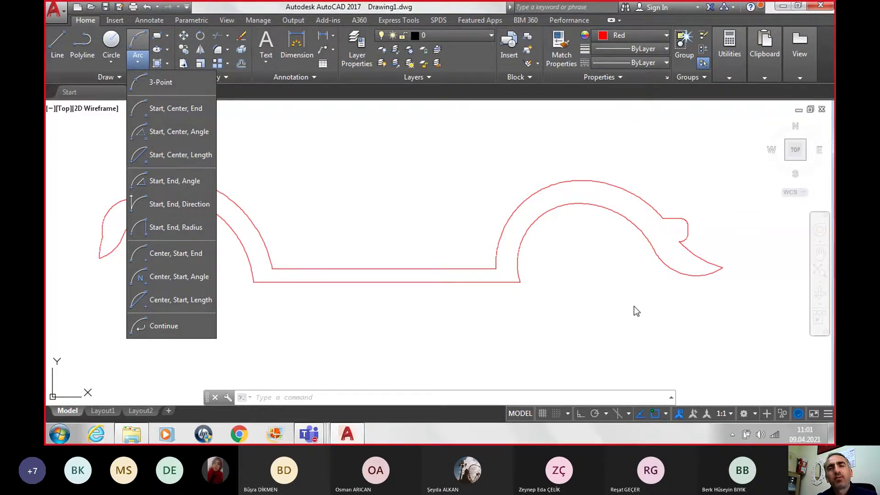
pyautogui.click(611, 297)
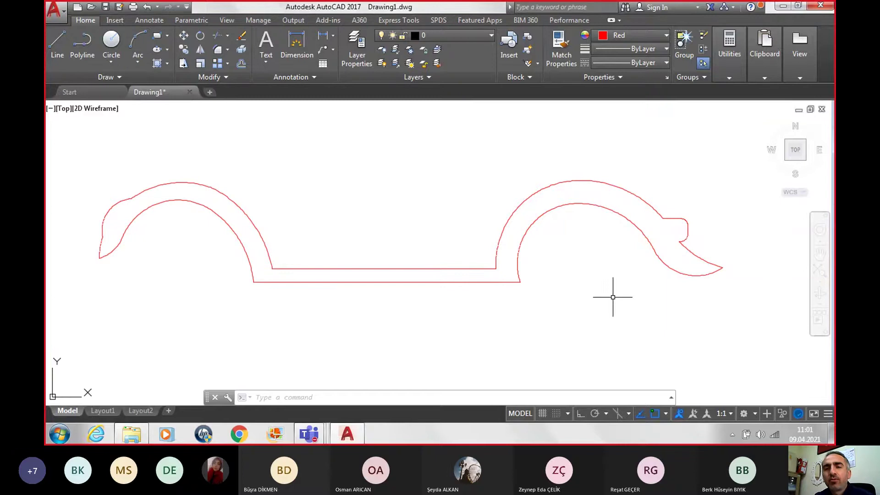
# Draw a 2.3-radius wheel circle centred inside the right fender arch.
pyautogui.write('c')
pyautogui.press('Return')
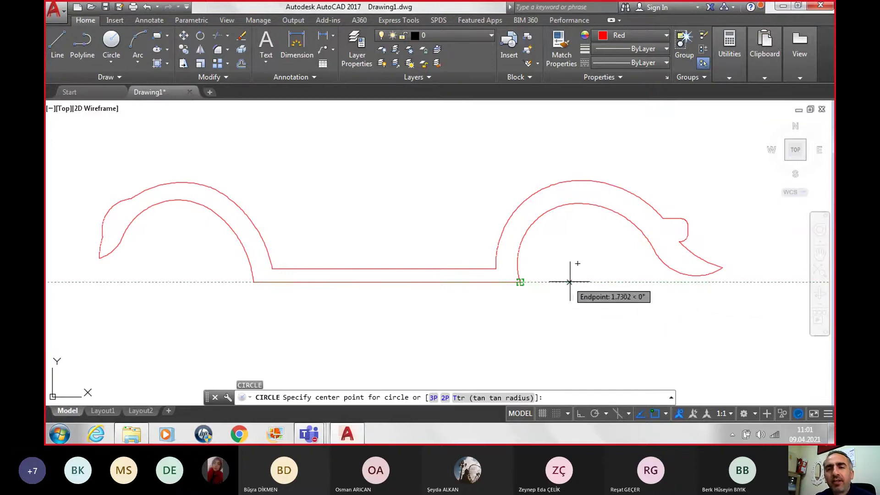
pyautogui.click(586, 282)
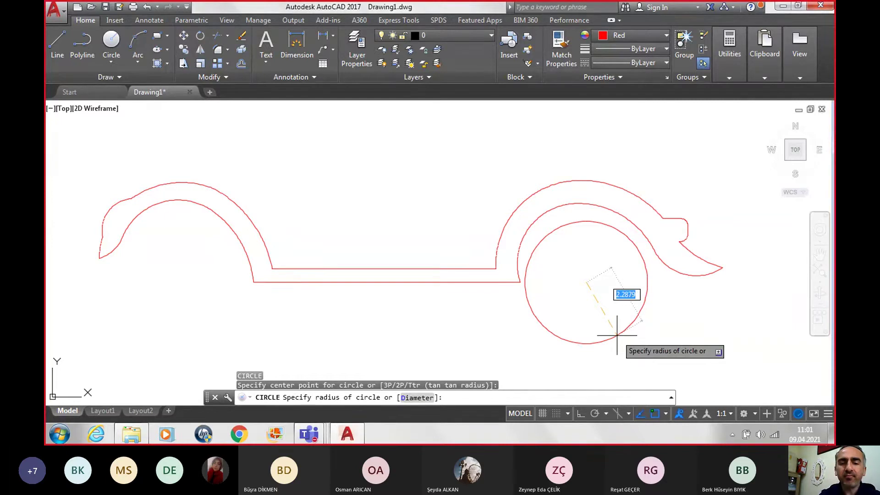
pyautogui.write('2.3')
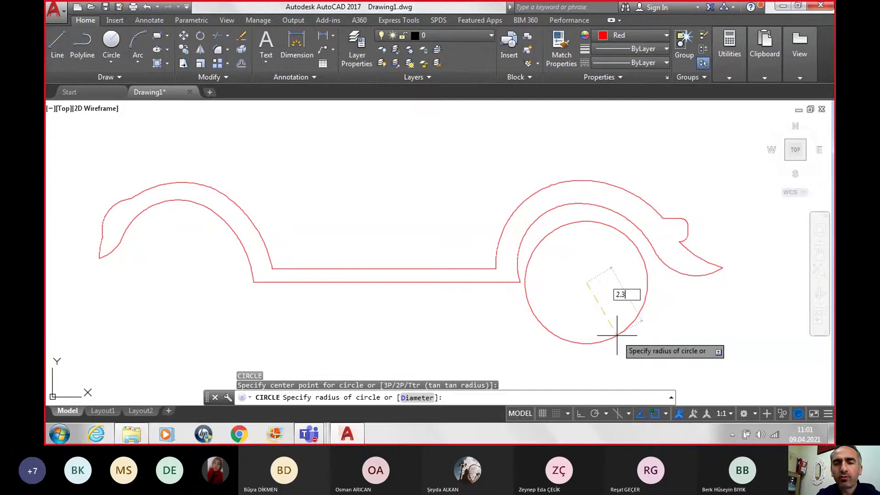
pyautogui.press('Return')
pyautogui.scroll(2, 589, 263)
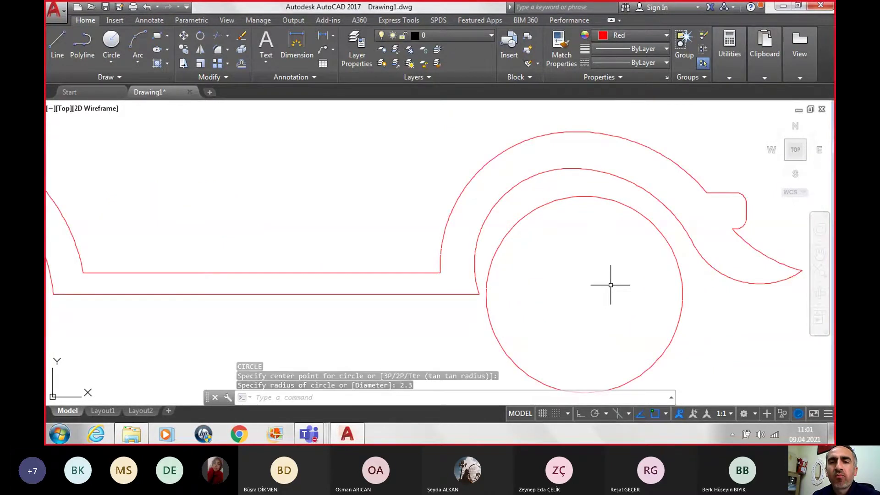
# Move the wheel circle slightly right to centre it under the arch, then zoom to compare.
pyautogui.click(490, 296)
pyautogui.write('m')
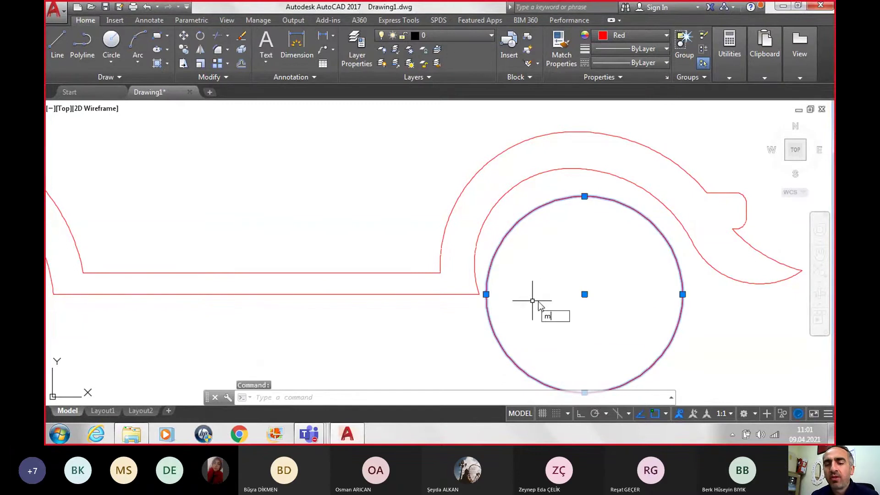
pyautogui.press('Return')
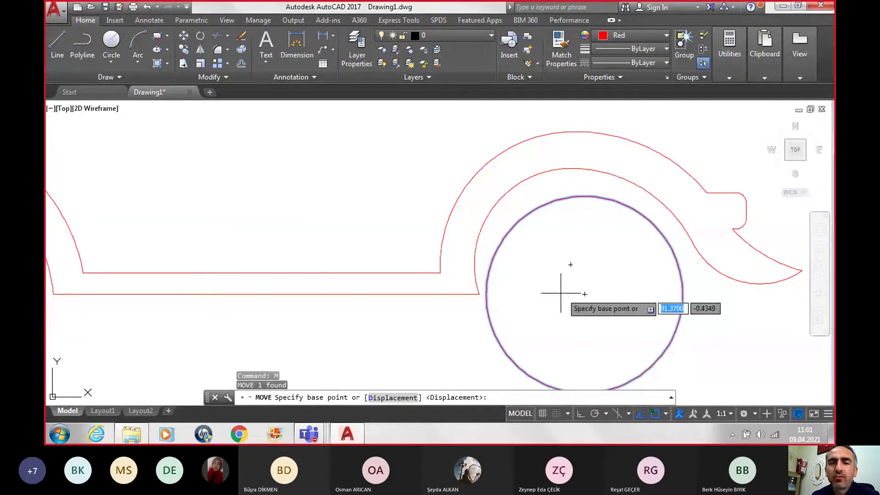
pyautogui.click(585, 294)
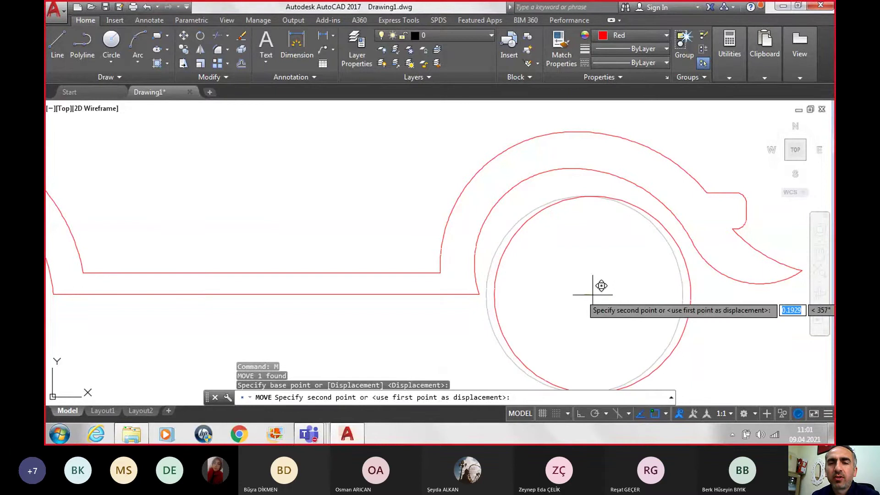
pyautogui.click(591, 294)
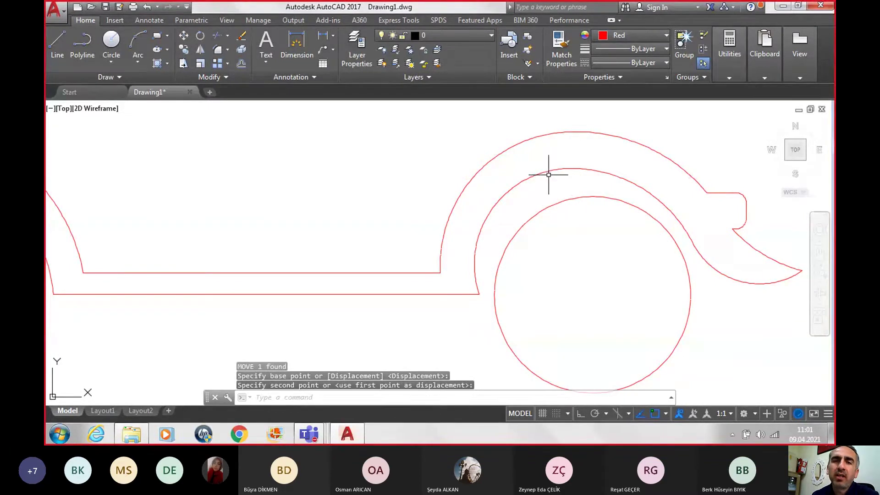
pyautogui.scroll(-4, 612, 250)
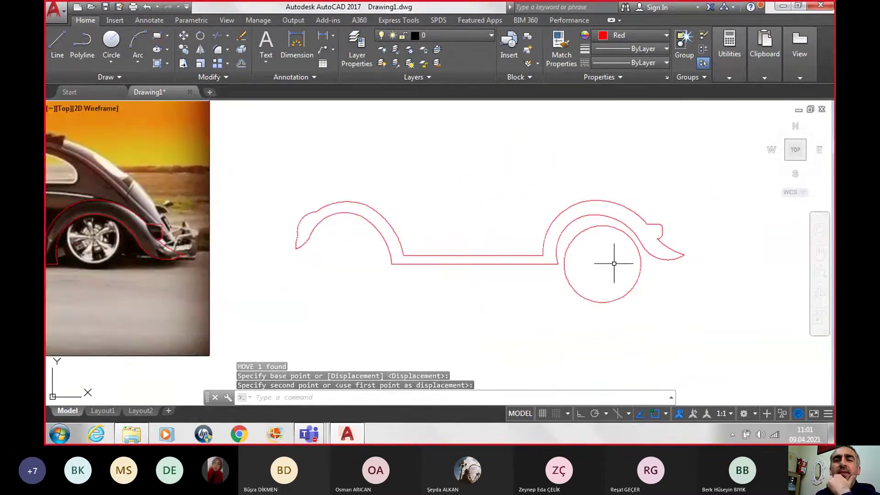
pyautogui.scroll(-2, 615, 263)
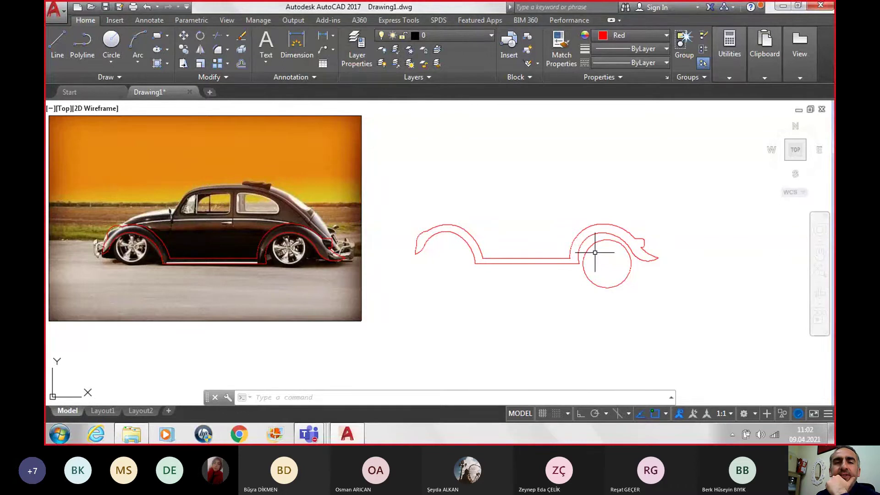
pyautogui.scroll(2, 620, 253)
pyautogui.scroll(2, 620, 253)
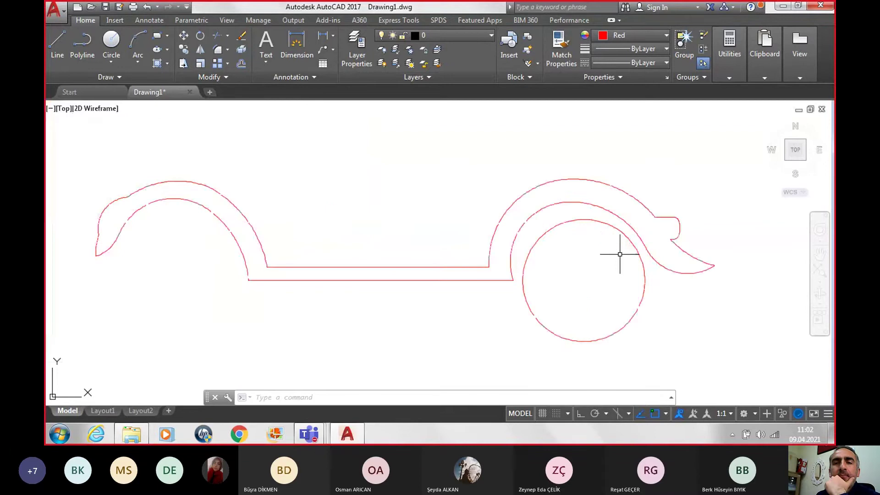
pyautogui.scroll(-4, 620, 254)
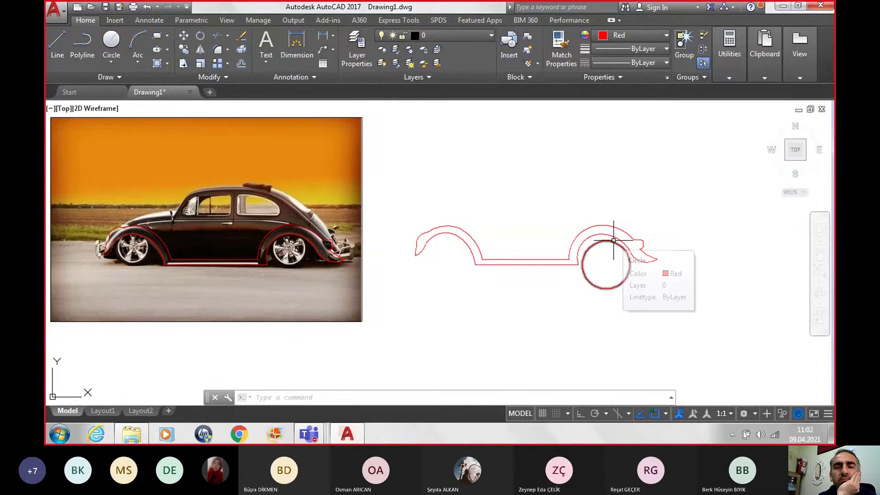
pyautogui.scroll(4, 566, 194)
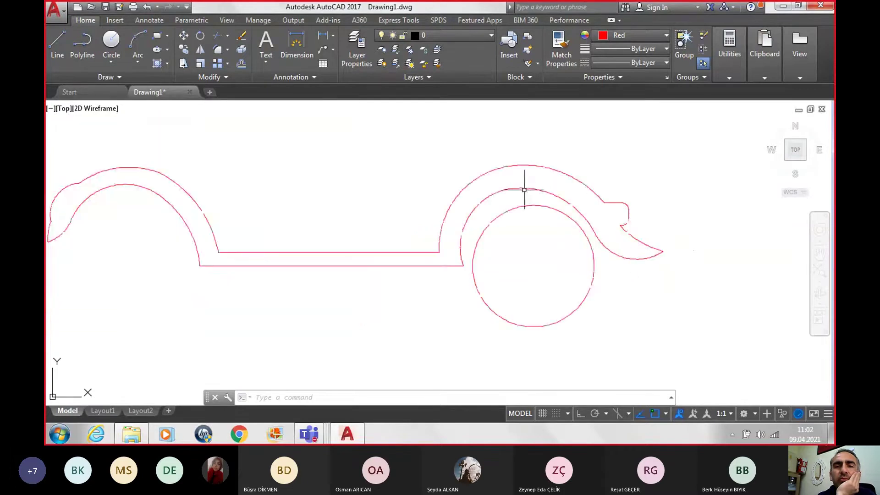
pyautogui.scroll(2, 523, 193)
# Stretch the inner fender arc's grips so it curves around the wheel.
pyautogui.click(507, 181)
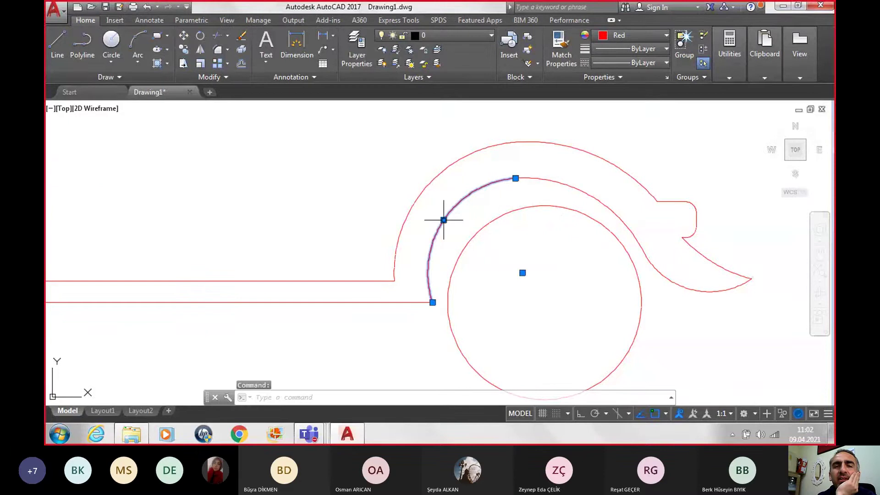
pyautogui.click(444, 220)
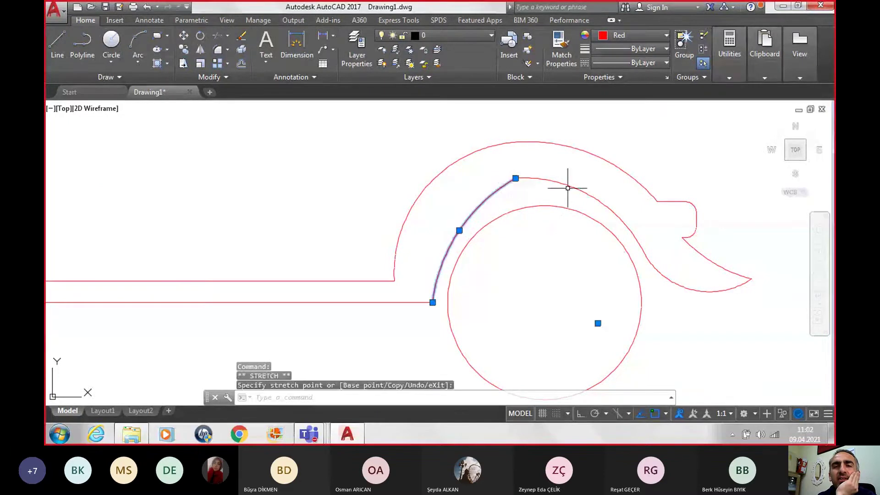
pyautogui.click(570, 182)
pyautogui.click(515, 178)
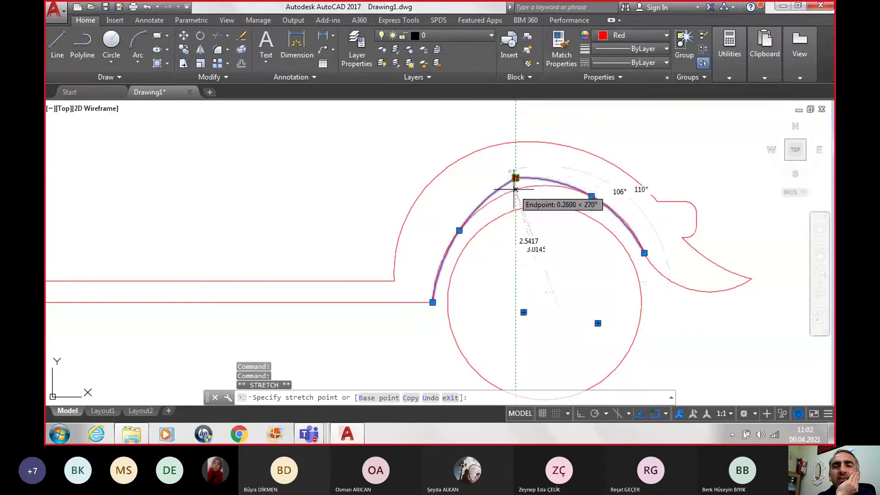
pyautogui.click(516, 190)
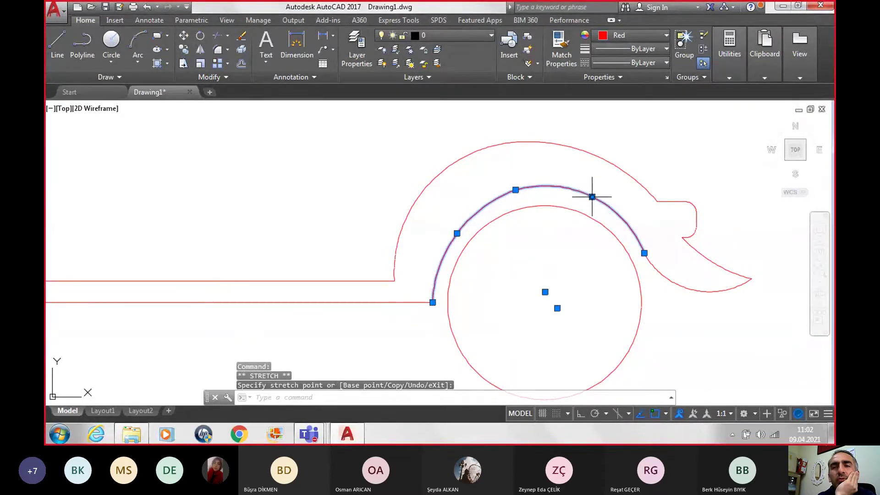
pyautogui.click(593, 197)
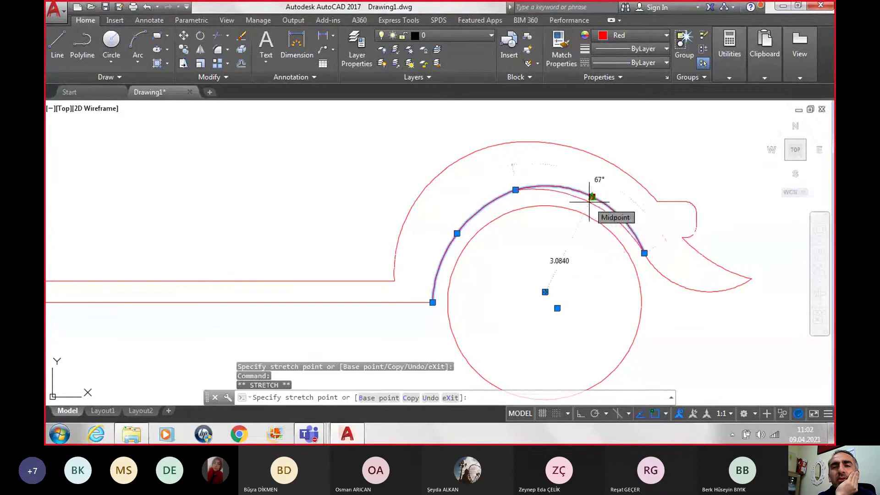
pyautogui.click(592, 197)
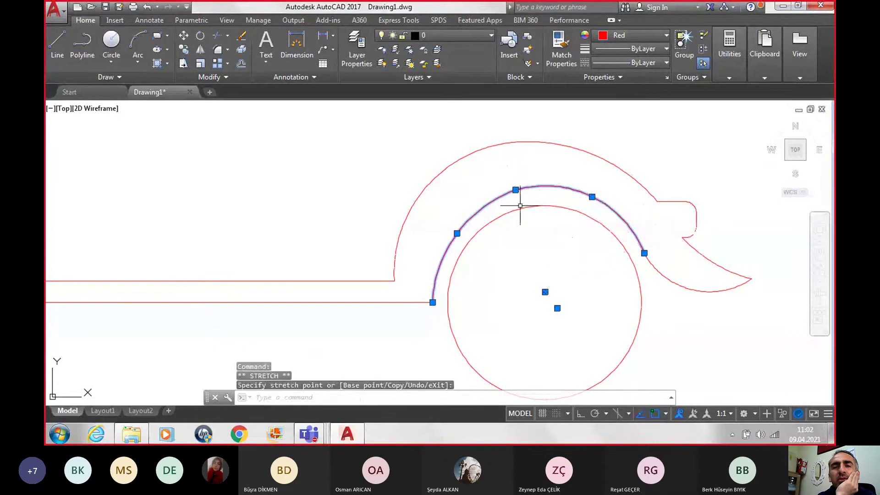
# Turn off object snap and refine the inner arc's curve over the wheel.
pyautogui.click(655, 413)
pyautogui.click(592, 197)
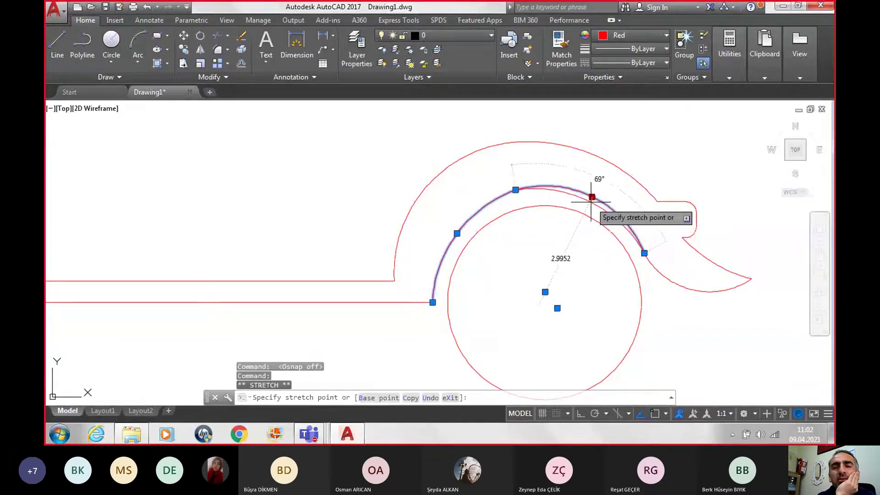
pyautogui.click(591, 197)
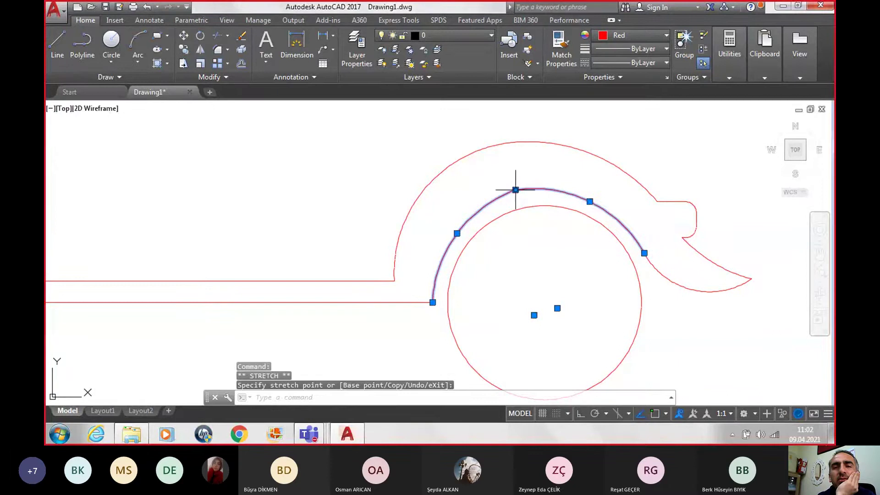
pyautogui.click(516, 190)
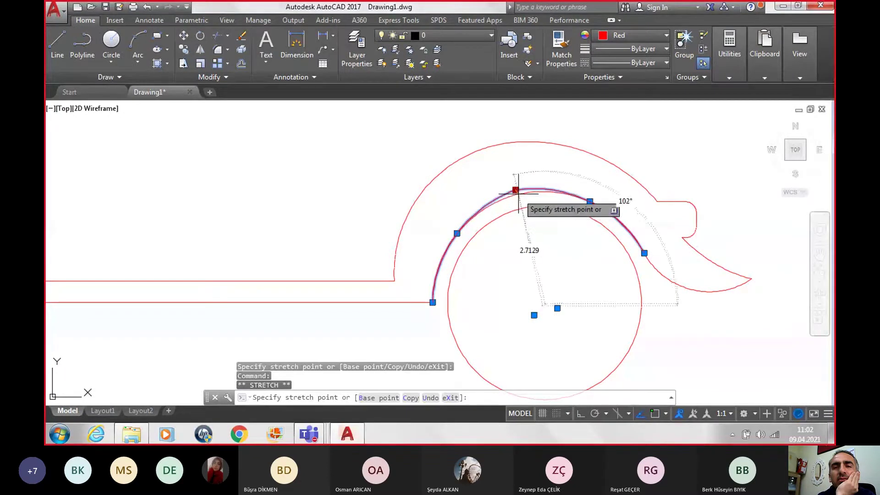
pyautogui.click(519, 194)
pyautogui.press('Escape')
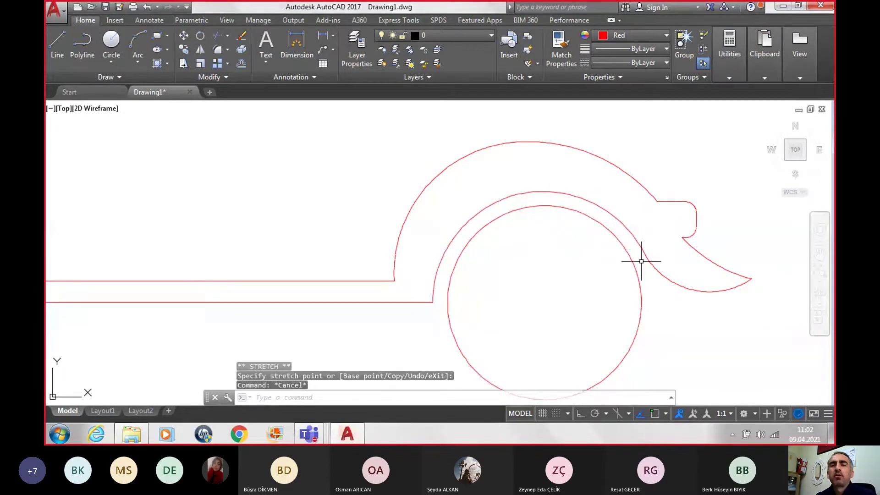
pyautogui.scroll(-2, 656, 284)
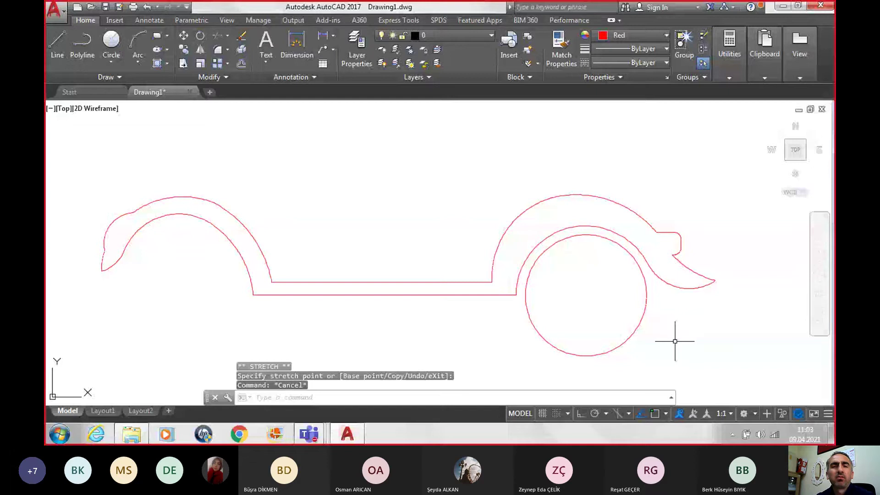
pyautogui.click(646, 305)
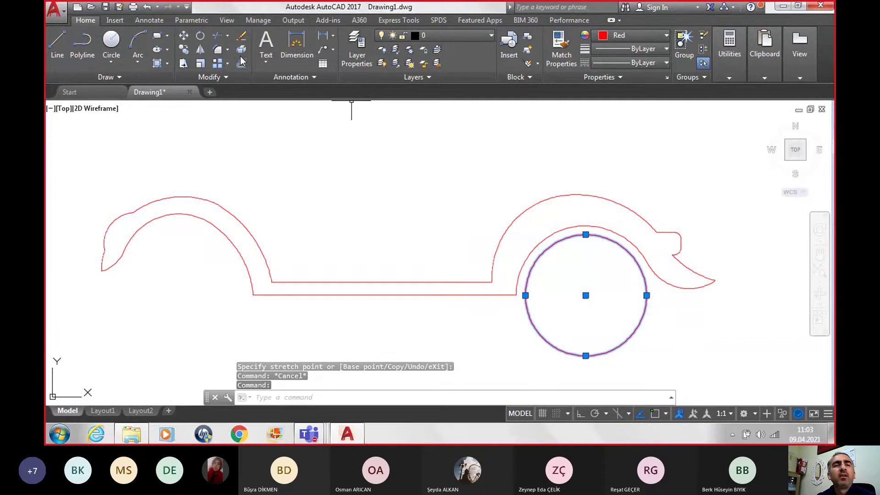
# Copy the 2.3-radius wheel from its centre straight across to under the left fender.
pyautogui.click(183, 49)
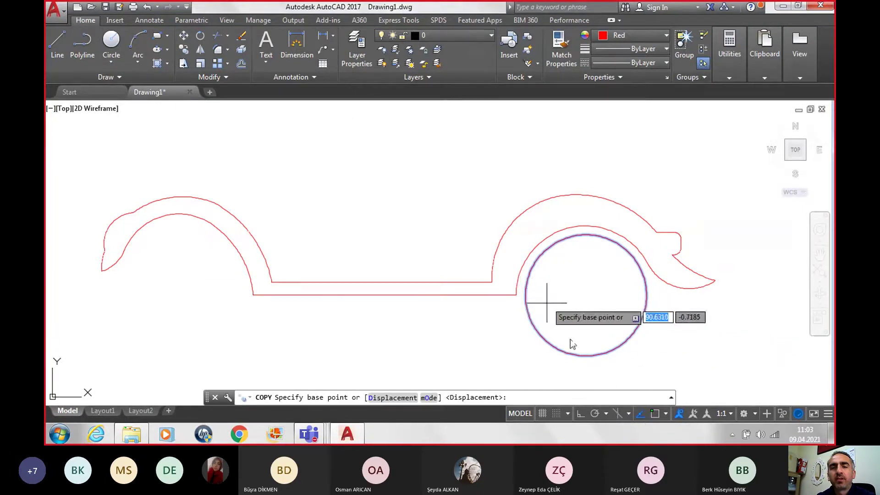
pyautogui.click(657, 417)
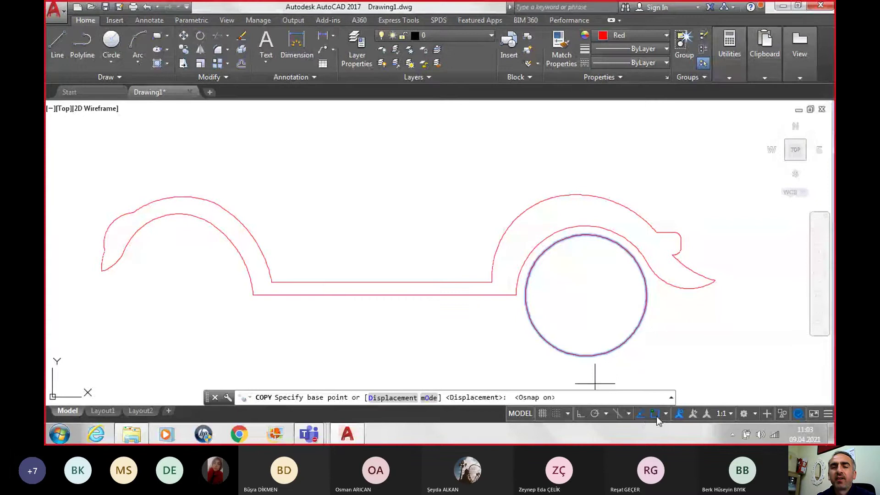
pyautogui.click(587, 295)
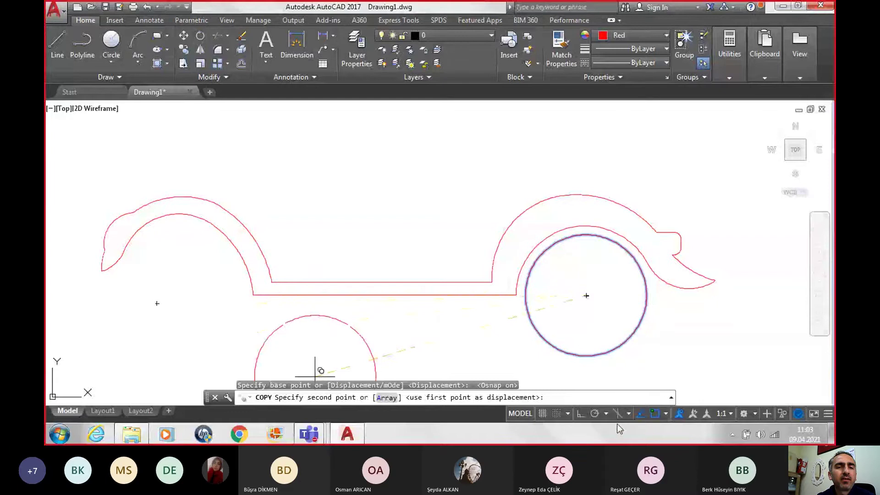
pyautogui.click(581, 415)
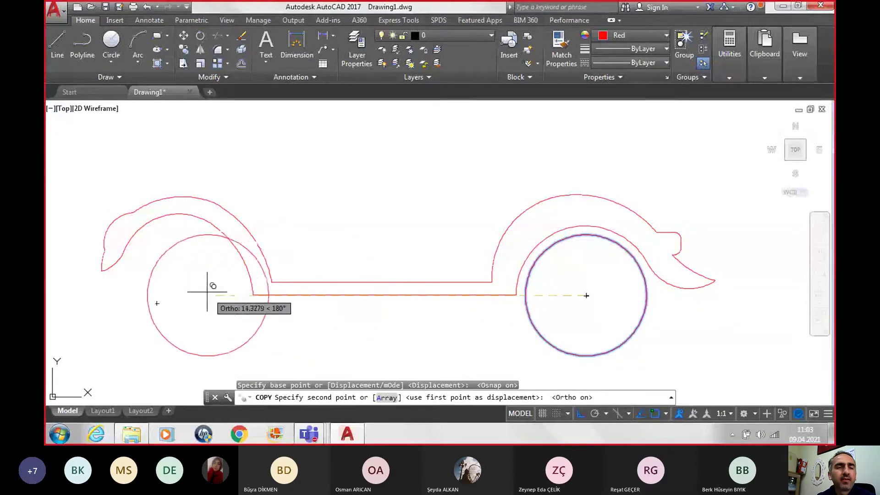
pyautogui.click(181, 280)
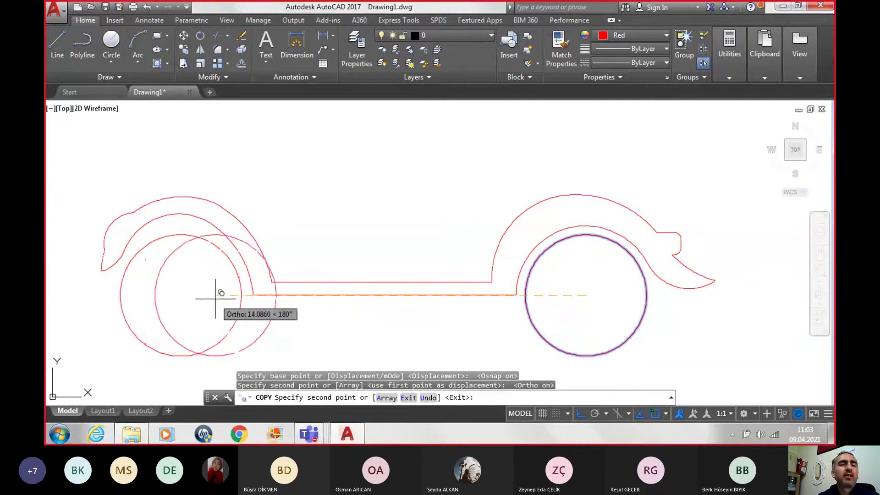
pyautogui.press('Escape')
pyautogui.scroll(1, 165, 257)
pyautogui.scroll(1, 198, 226)
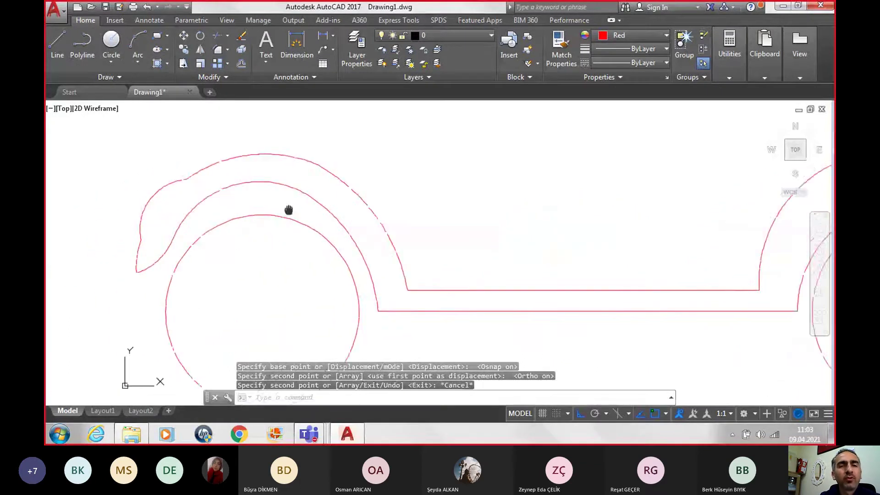
pyautogui.scroll(1, 289, 210)
# Grip-stretch the left fender's inner arc, deepening its bend and lowering the joint with the adjoining arc.
pyautogui.click(337, 170)
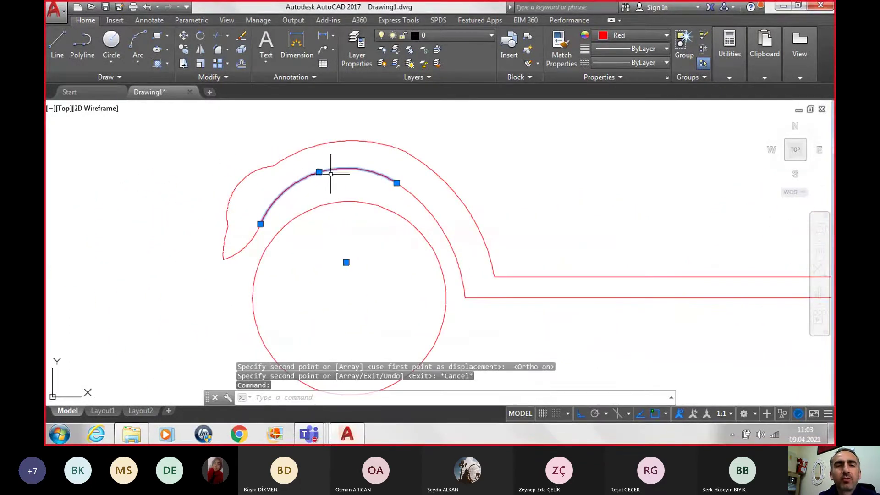
pyautogui.click(319, 172)
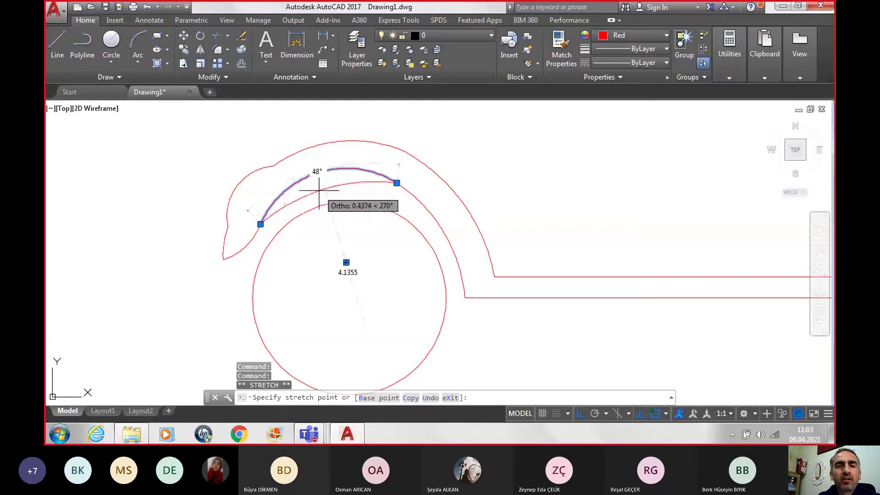
pyautogui.click(319, 190)
pyautogui.click(400, 186)
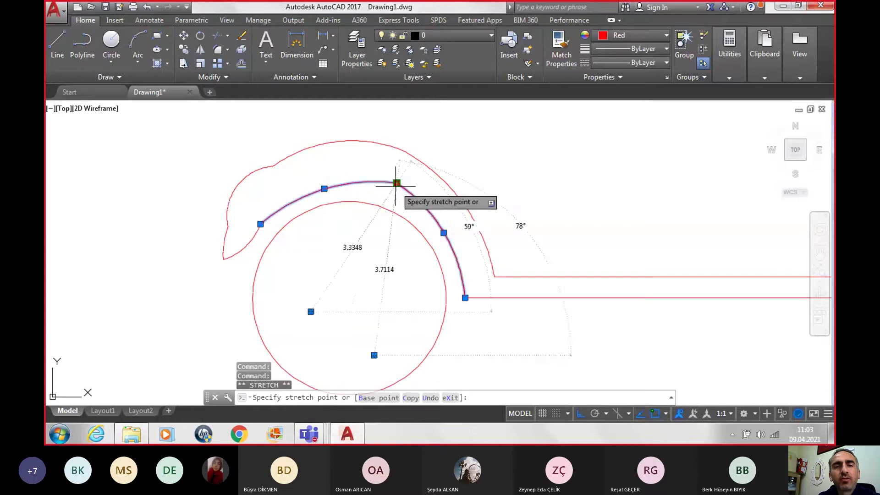
pyautogui.click(397, 195)
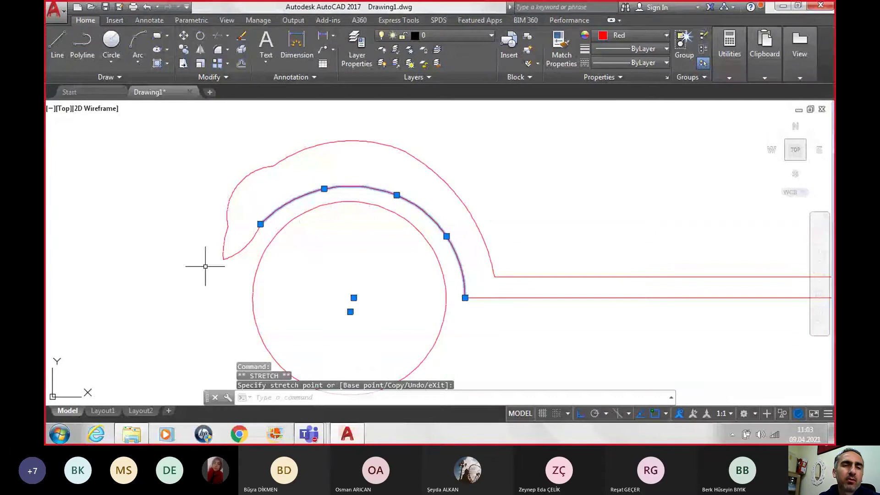
pyautogui.scroll(-4, 211, 268)
pyautogui.scroll(4, 216, 279)
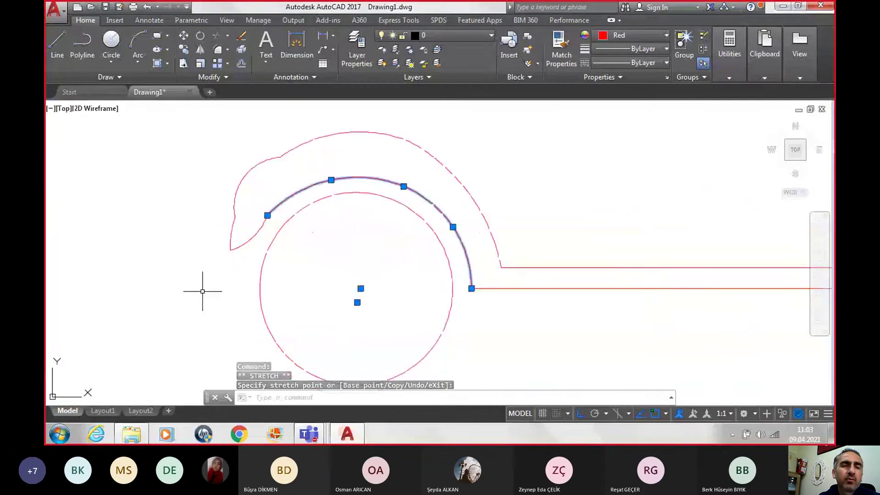
pyautogui.scroll(-4, 202, 291)
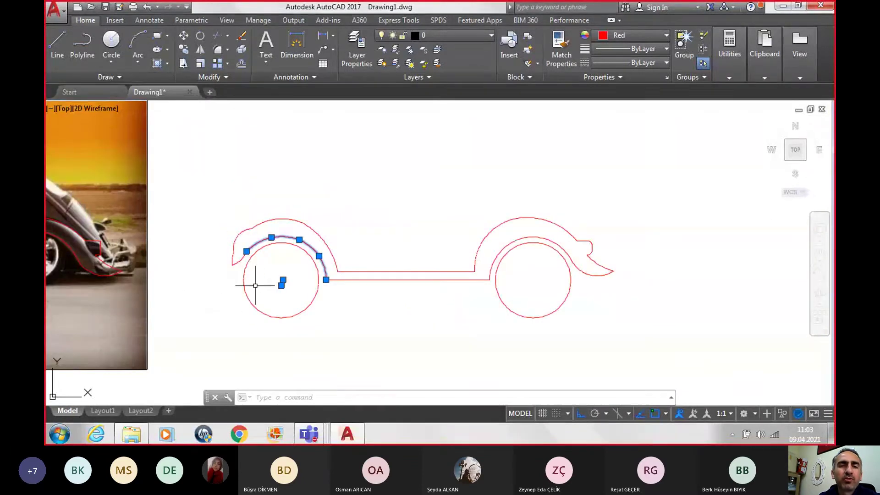
pyautogui.scroll(2, 211, 267)
pyautogui.scroll(2, 212, 266)
# Pull the short front curve's lower end and middle down to wrap around the wheel.
pyautogui.click(260, 253)
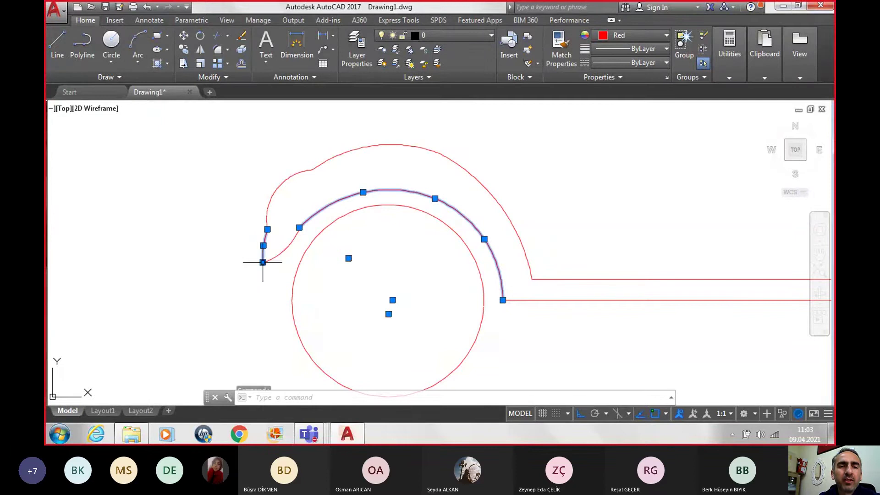
pyautogui.click(262, 263)
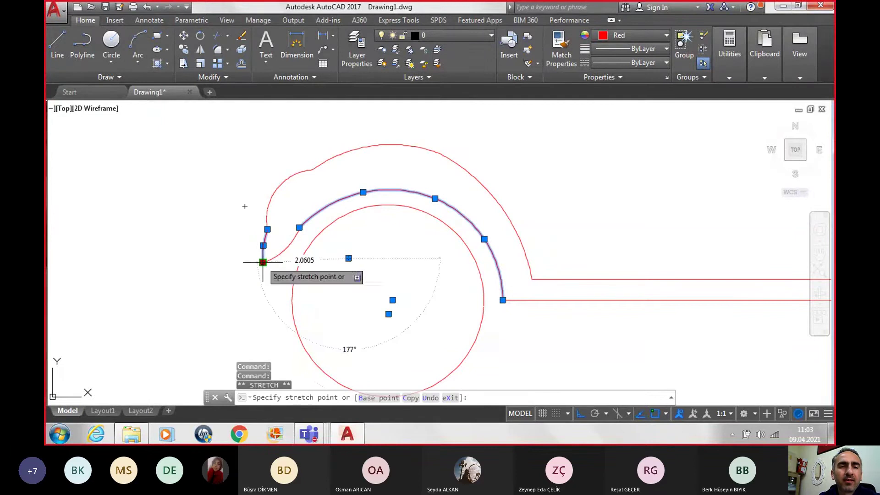
pyautogui.click(263, 292)
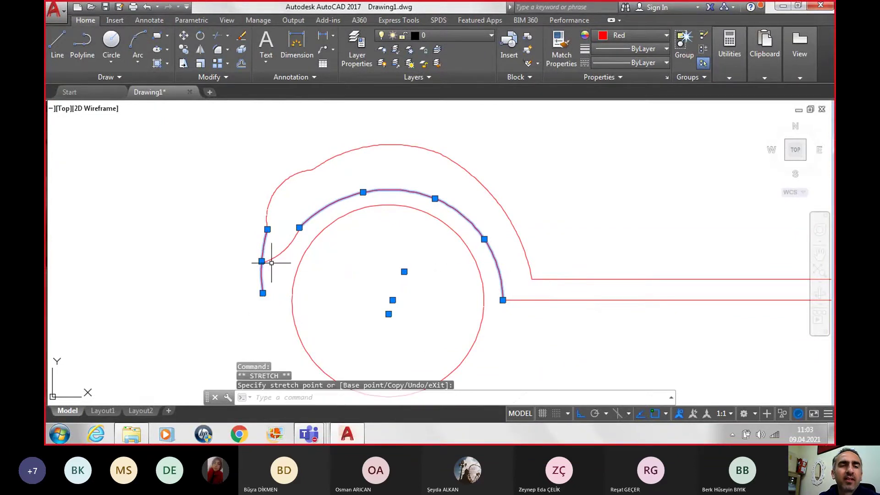
pyautogui.click(263, 262)
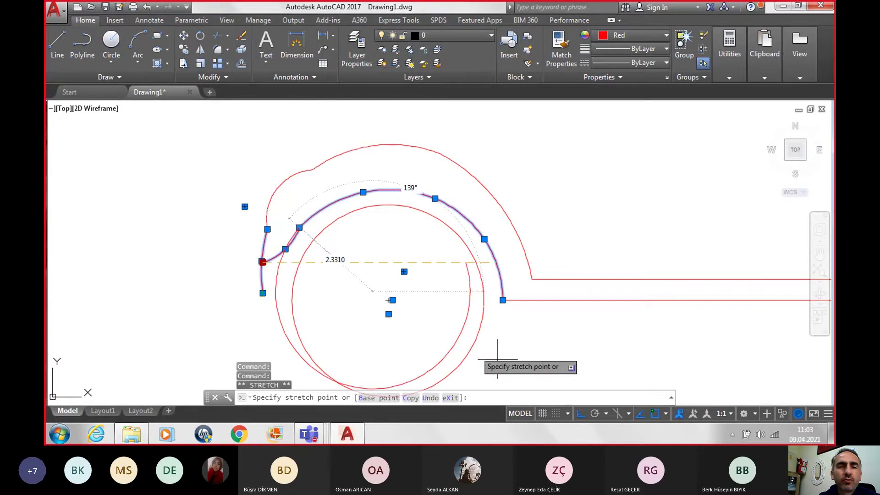
pyautogui.click(262, 291)
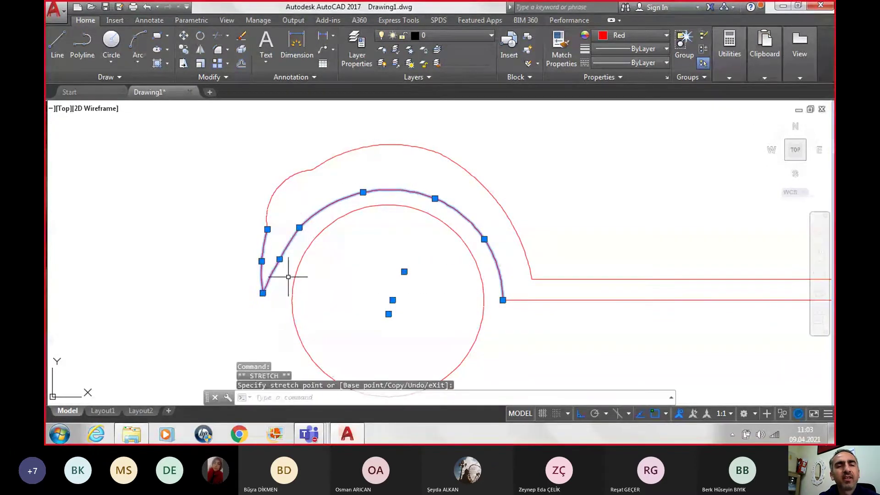
pyautogui.press('Escape')
pyautogui.click(285, 253)
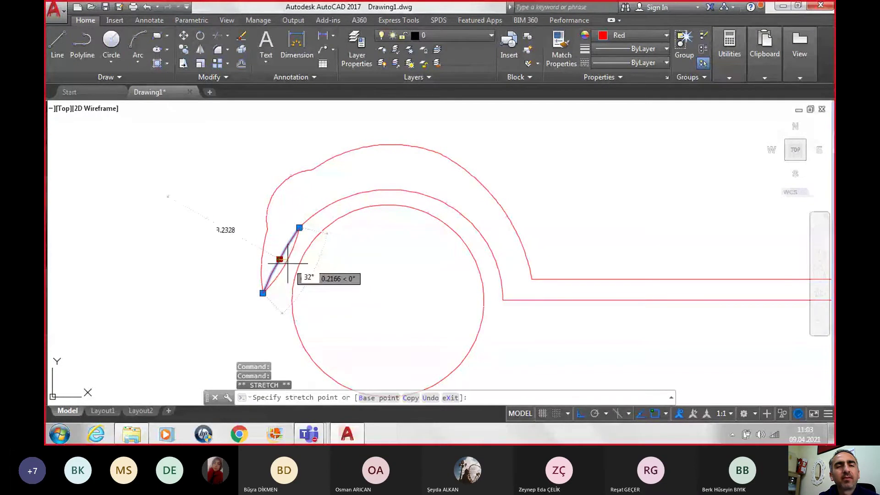
pyautogui.click(287, 263)
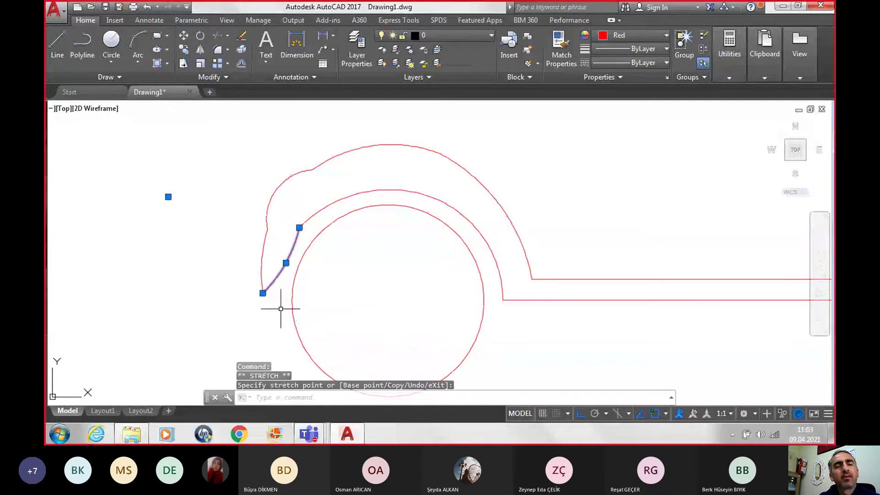
# Stretch the short front arc's bottom end further left so it flares away from the wheel.
pyautogui.press('Escape')
pyautogui.click(260, 275)
pyautogui.press('Escape')
pyautogui.click(260, 284)
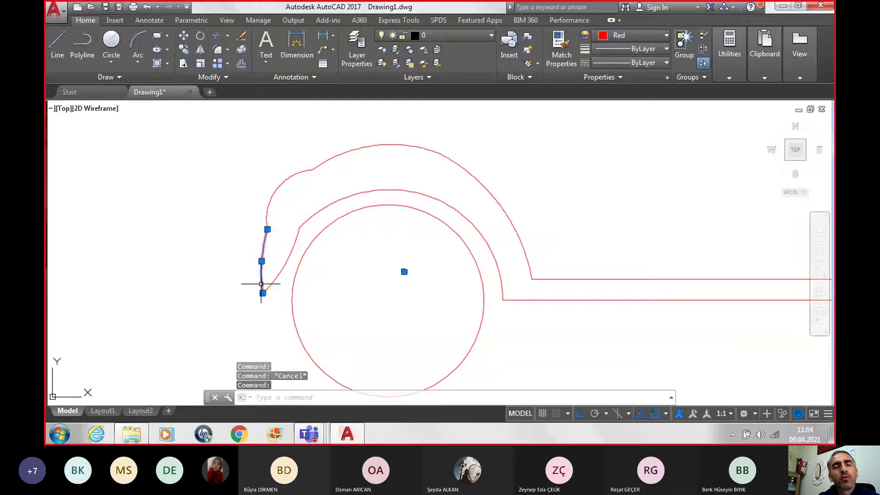
pyautogui.click(263, 293)
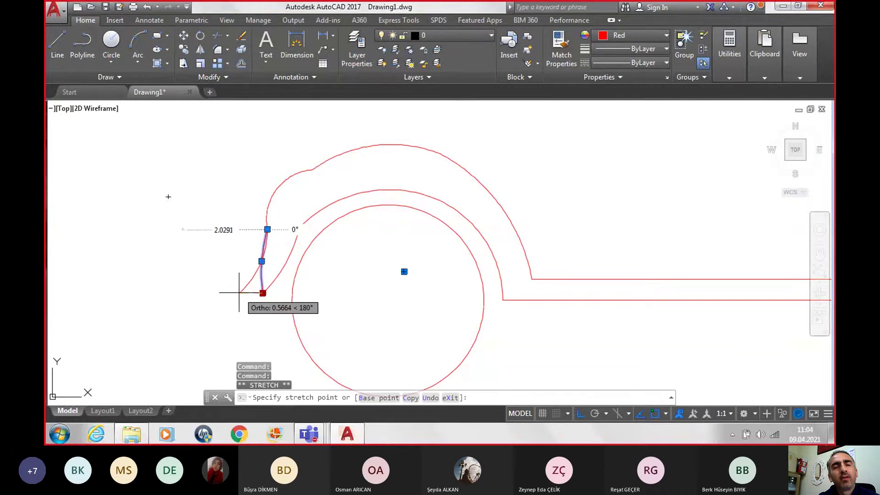
pyautogui.click(239, 292)
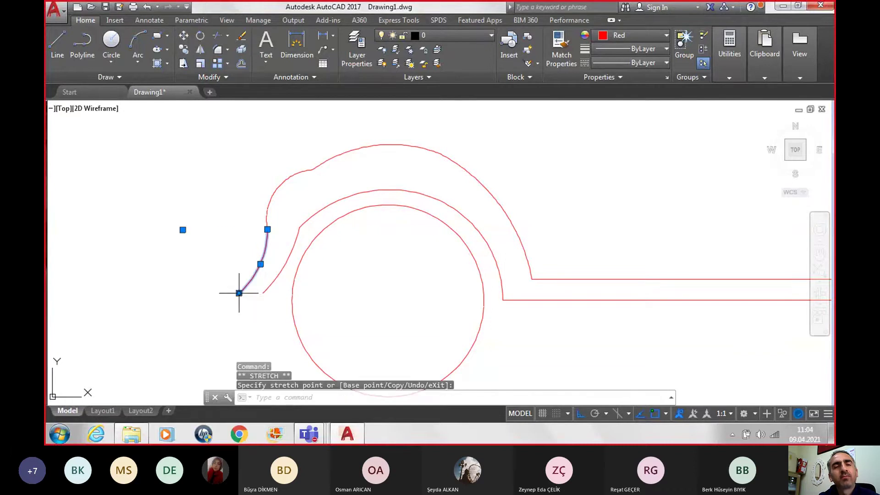
pyautogui.press('Escape')
pyautogui.click(268, 290)
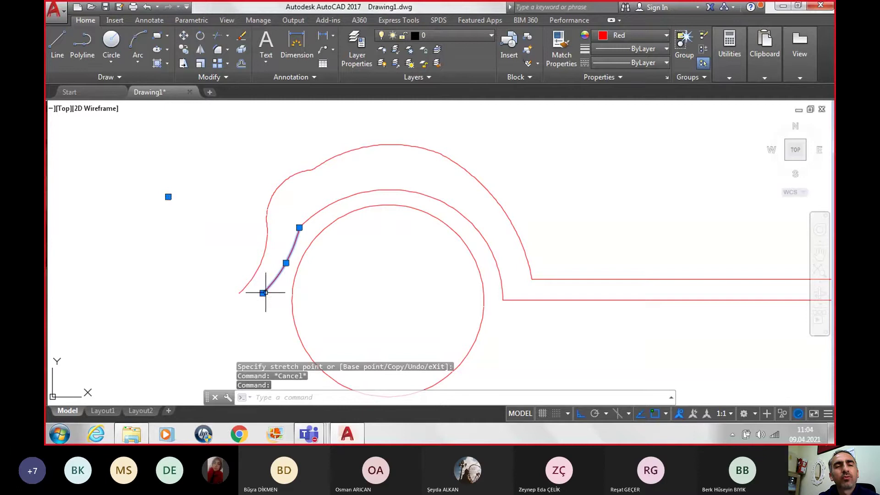
pyautogui.click(239, 293)
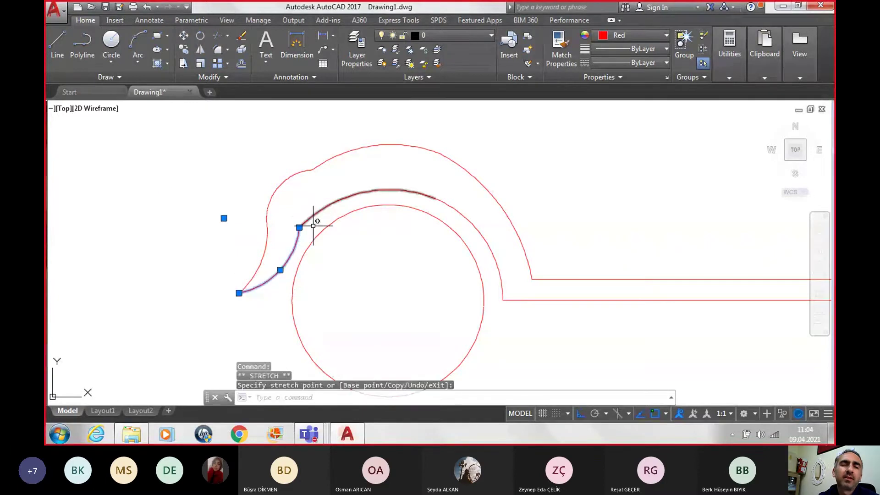
# Switch Object Snap off on the status bar, cancelling the grip edits on the middle fender arc's joint.
pyautogui.press('Escape')
pyautogui.scroll(2, 314, 225)
pyautogui.click(307, 213)
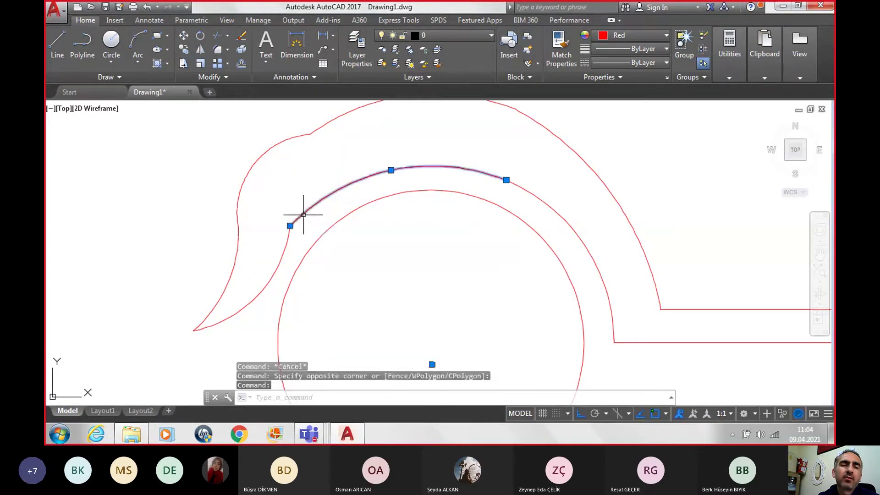
pyautogui.click(290, 227)
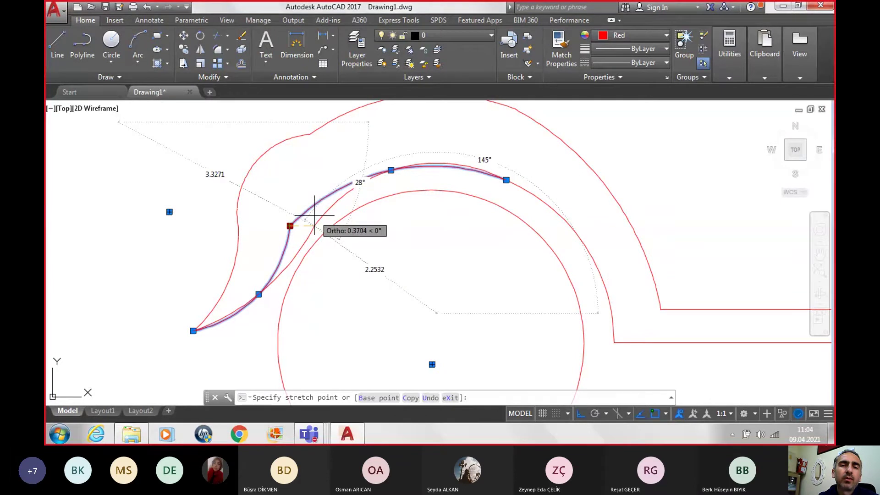
pyautogui.press('Escape')
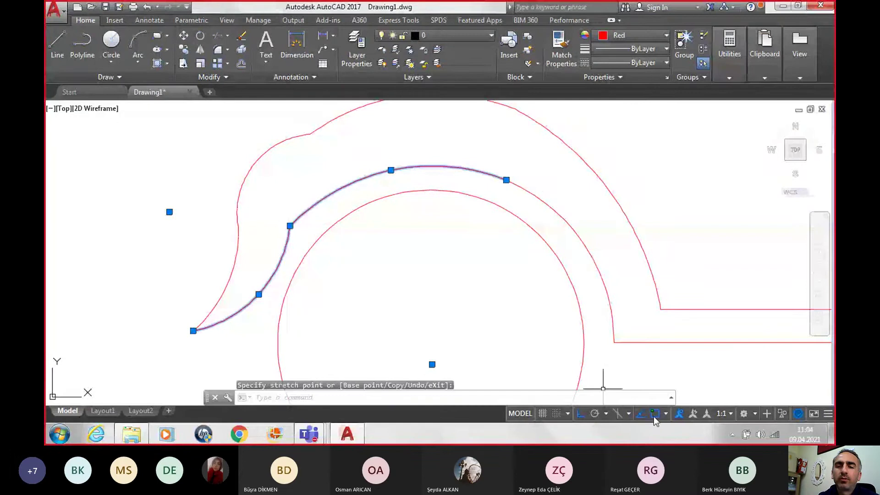
pyautogui.click(655, 415)
pyautogui.click(290, 226)
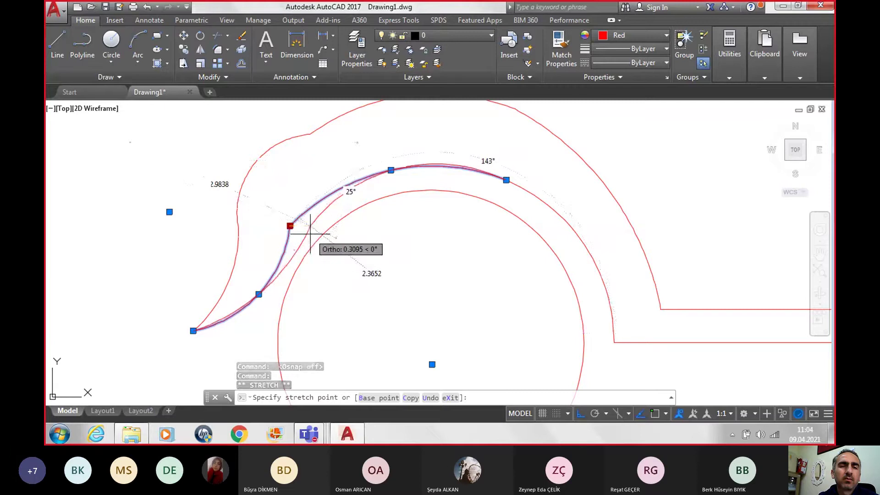
pyautogui.press('Escape')
pyautogui.press('Escape')
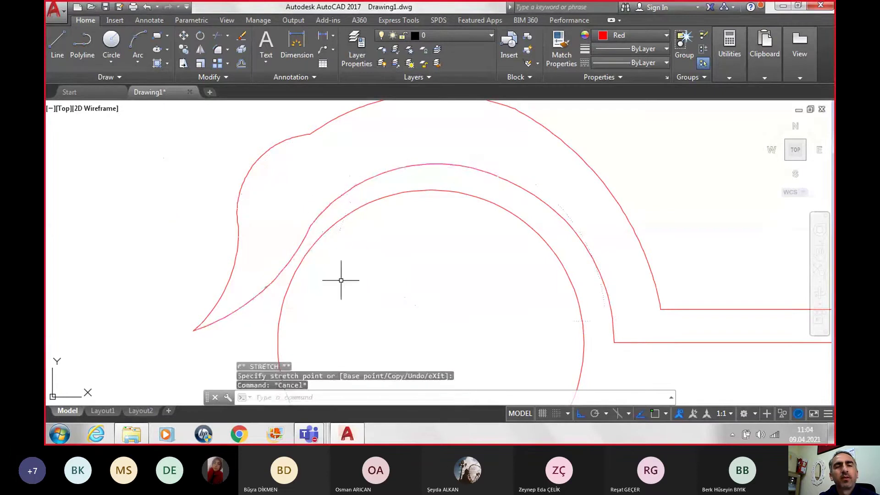
pyautogui.scroll(-4, 341, 281)
pyautogui.click(438, 308)
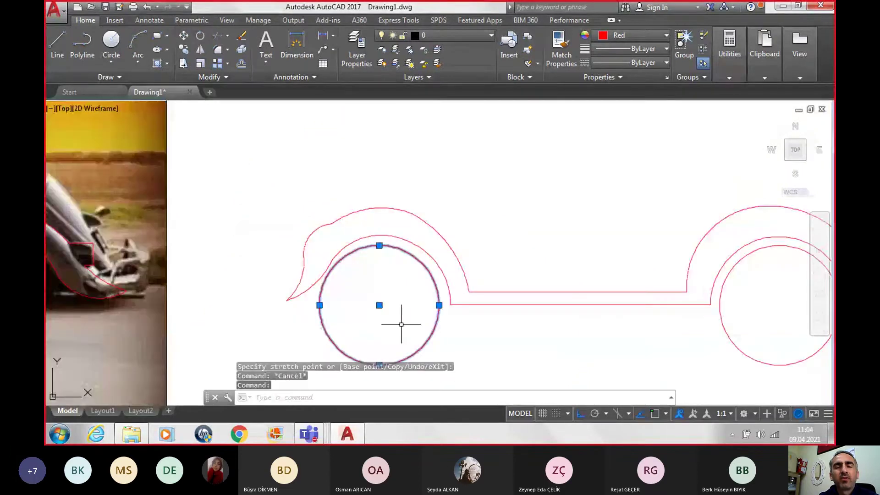
pyautogui.write('m')
pyautogui.press('Return')
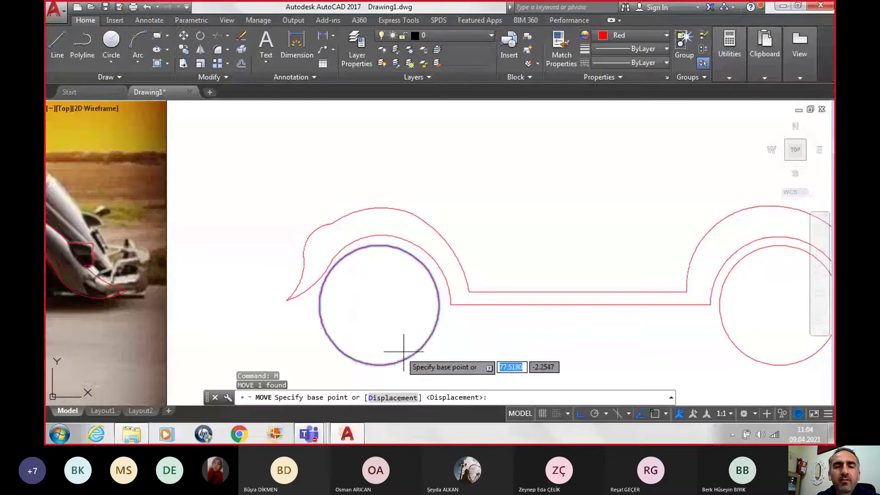
pyautogui.click(423, 302)
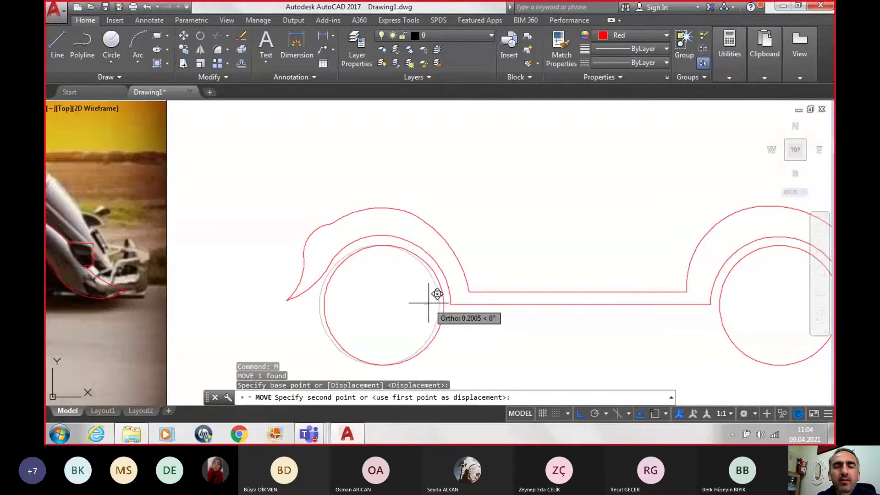
pyautogui.click(429, 302)
pyautogui.scroll(-4, 448, 317)
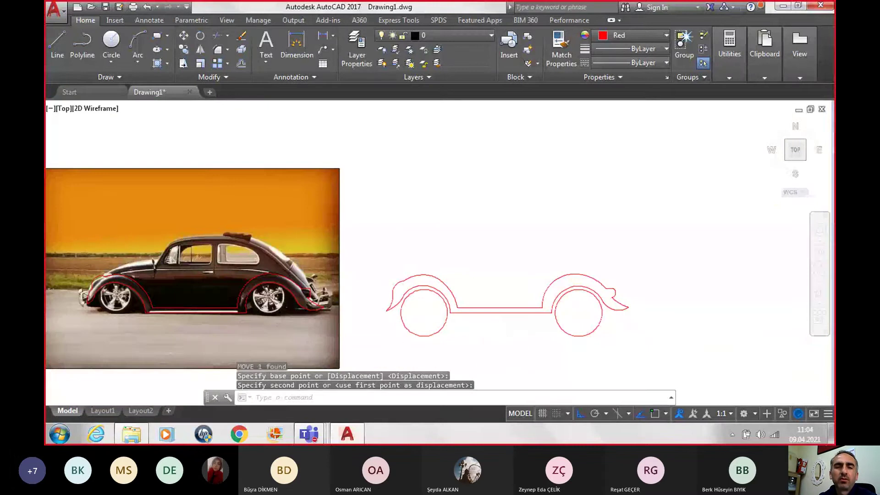
pyautogui.scroll(4, 387, 315)
pyautogui.scroll(-2, 395, 339)
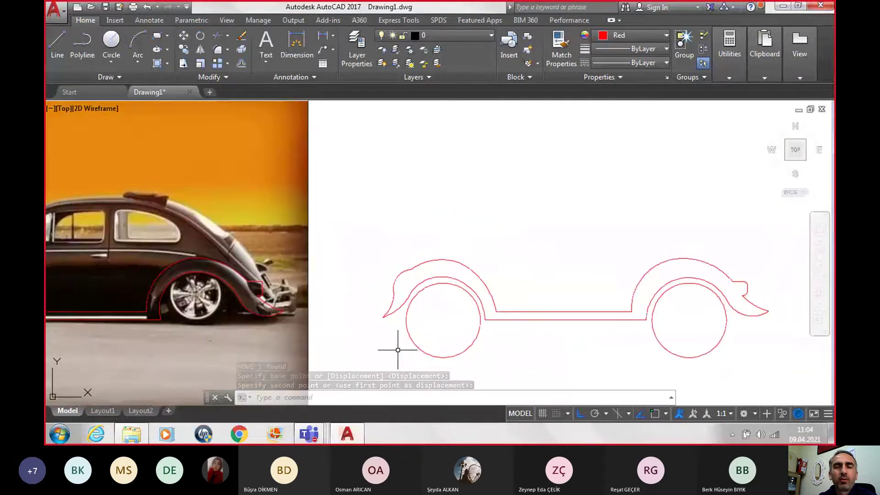
pyautogui.scroll(-2, 398, 350)
pyautogui.scroll(4, 398, 329)
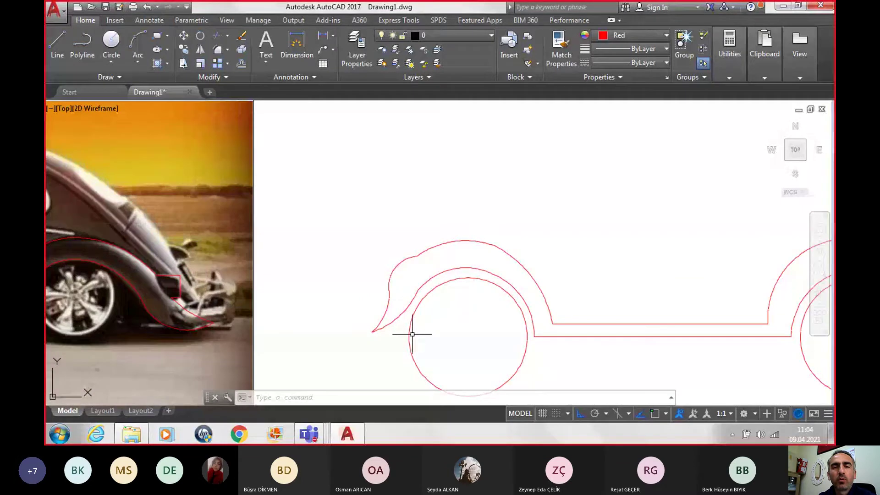
pyautogui.hotkey('ctrl', 'z')
pyautogui.hotkey('ctrl', 'z')
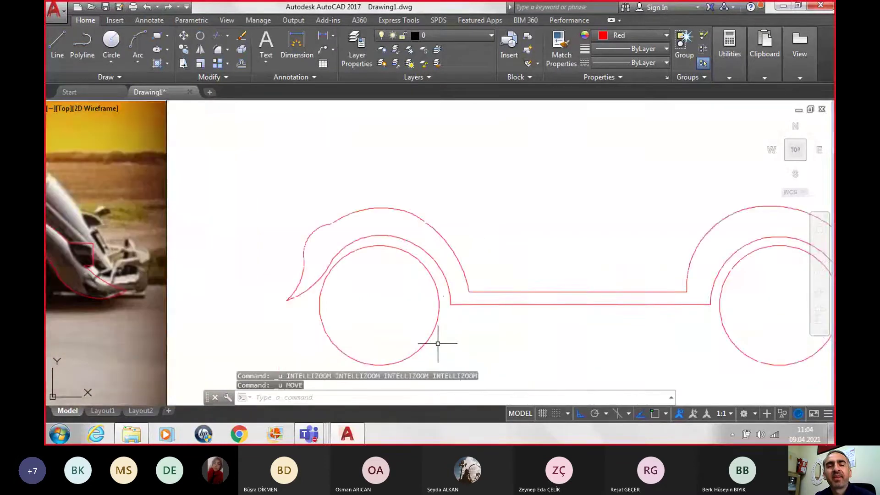
# Undo two earlier tip edits and pull the front fender tip down toward the ground.
pyautogui.hotkey('ctrl', 'z')
pyautogui.hotkey('ctrl', 'z')
pyautogui.hotkey('ctrl', 'z')
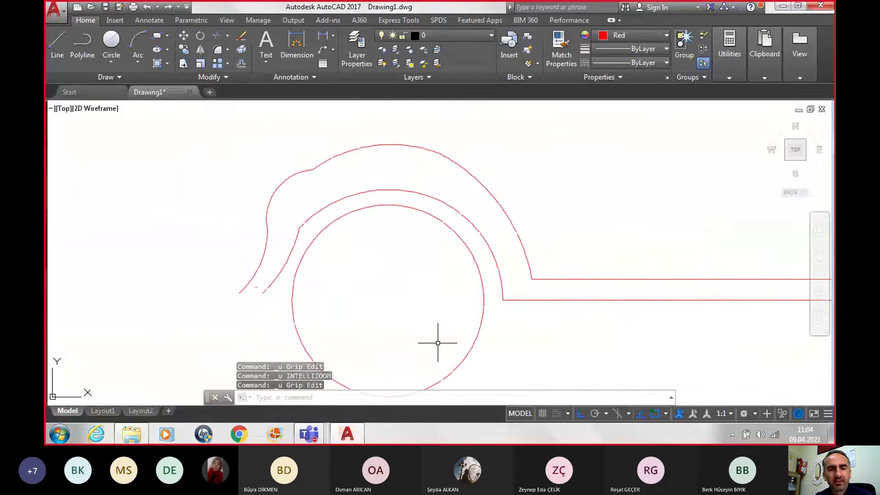
pyautogui.hotkey('ctrl', 'z')
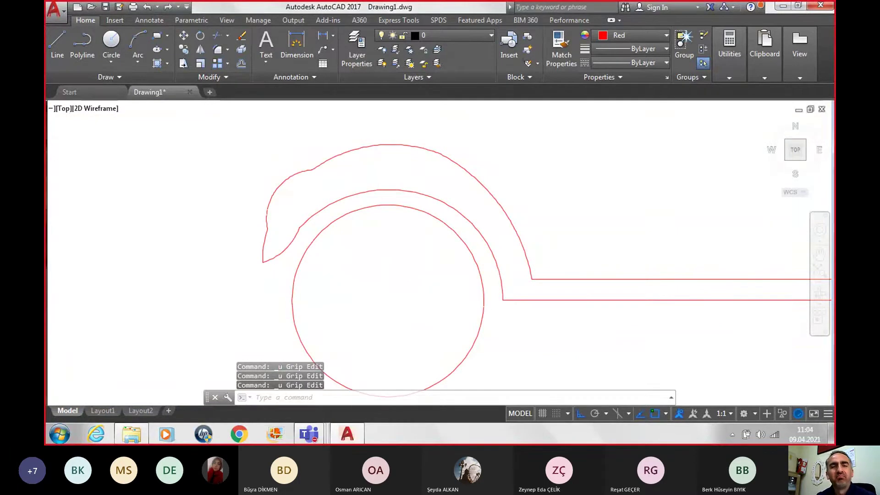
pyautogui.scroll(-2, 438, 343)
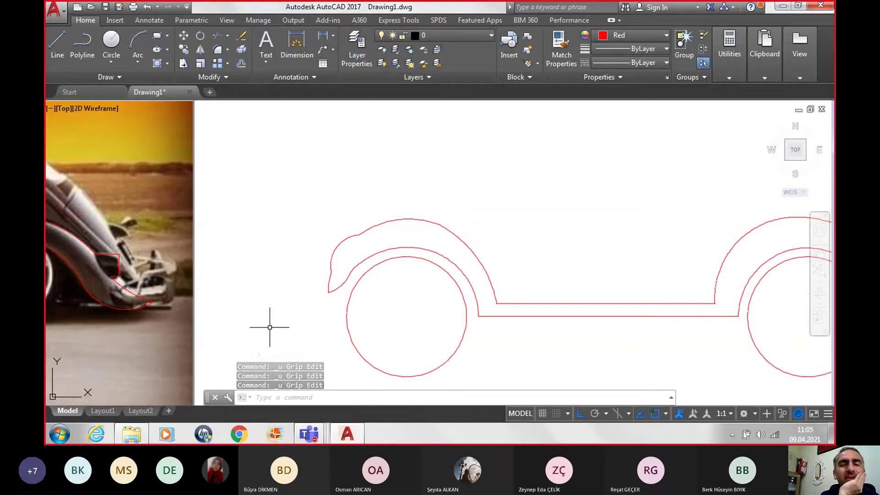
pyautogui.scroll(2, 321, 291)
pyautogui.click(344, 271)
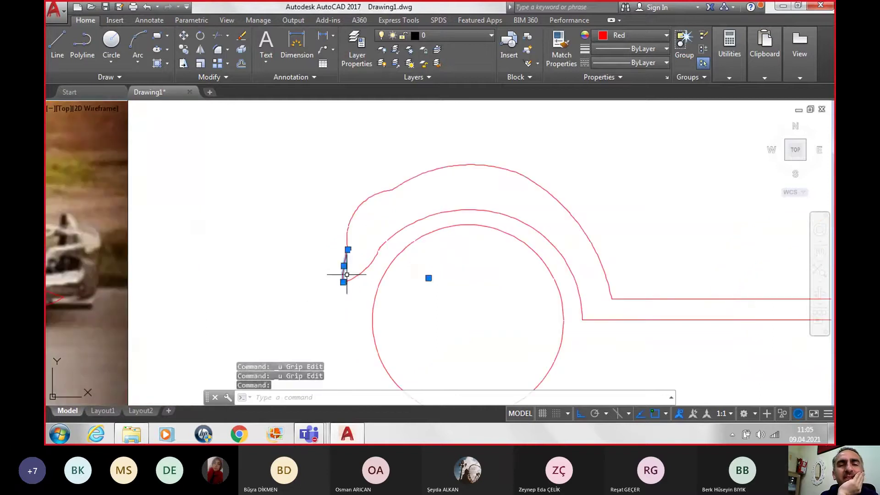
pyautogui.click(343, 282)
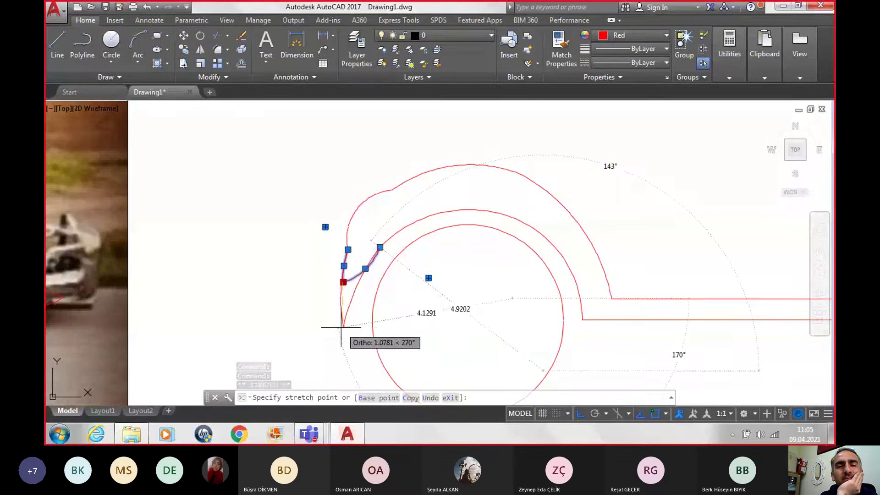
pyautogui.click(341, 327)
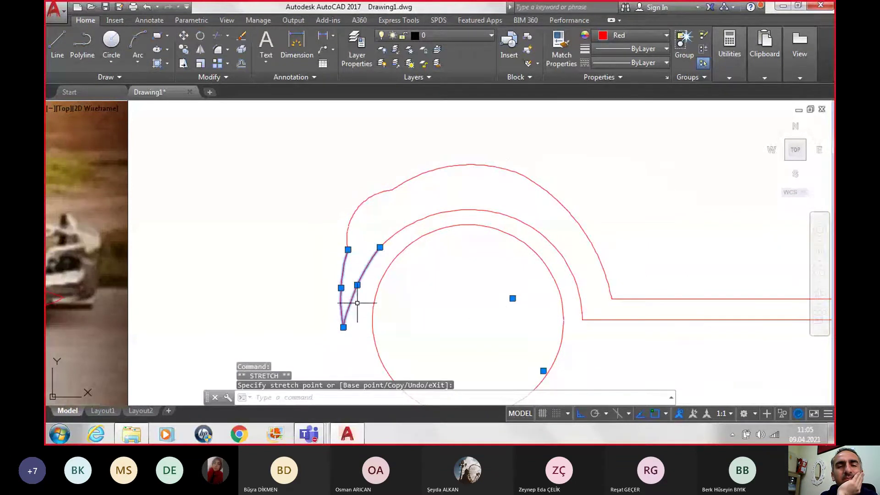
pyautogui.click(344, 327)
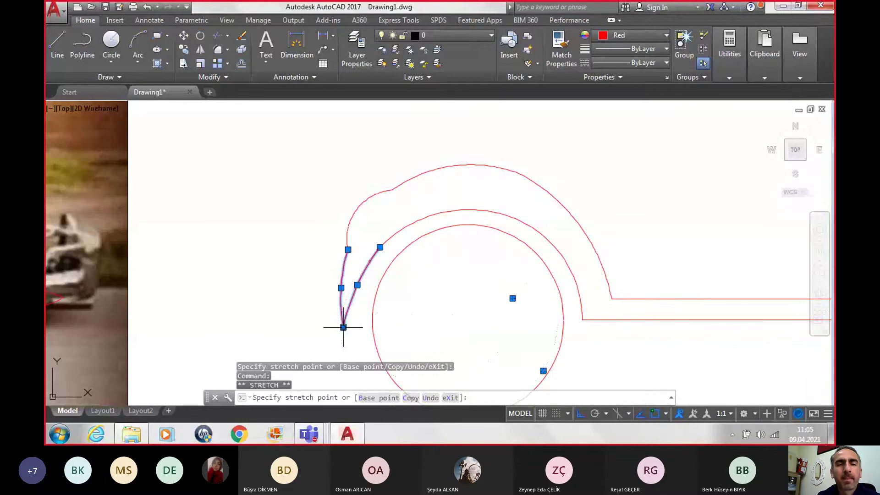
pyautogui.press('Escape')
pyautogui.press('Escape')
# Erase the short inner curve and extend the wheel-arch arc's end down to the fender tip.
pyautogui.click(359, 287)
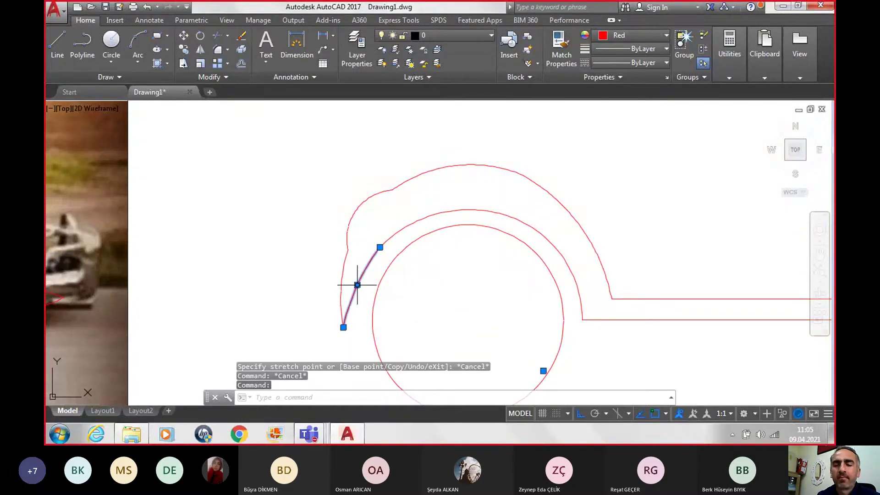
pyautogui.press('Delete')
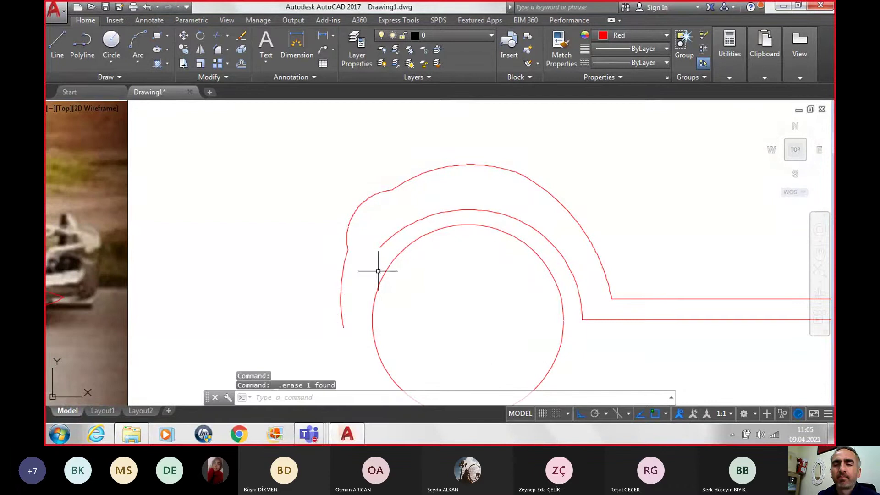
pyautogui.click(386, 240)
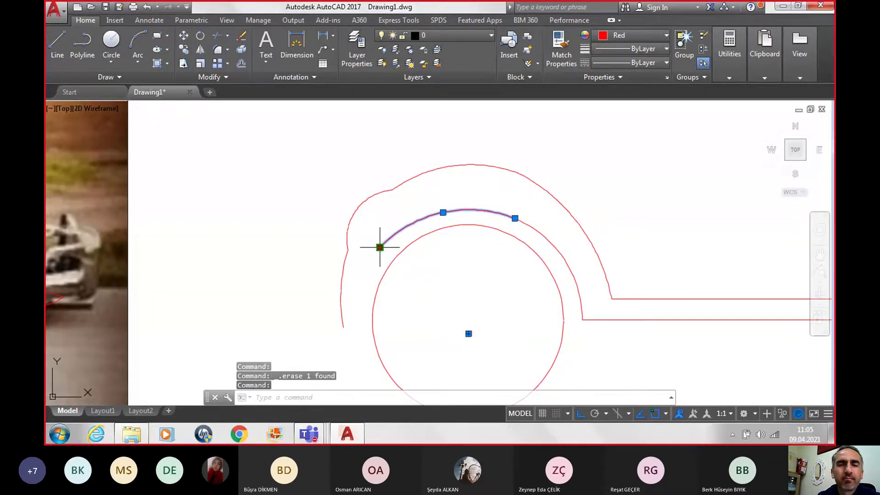
pyautogui.click(380, 248)
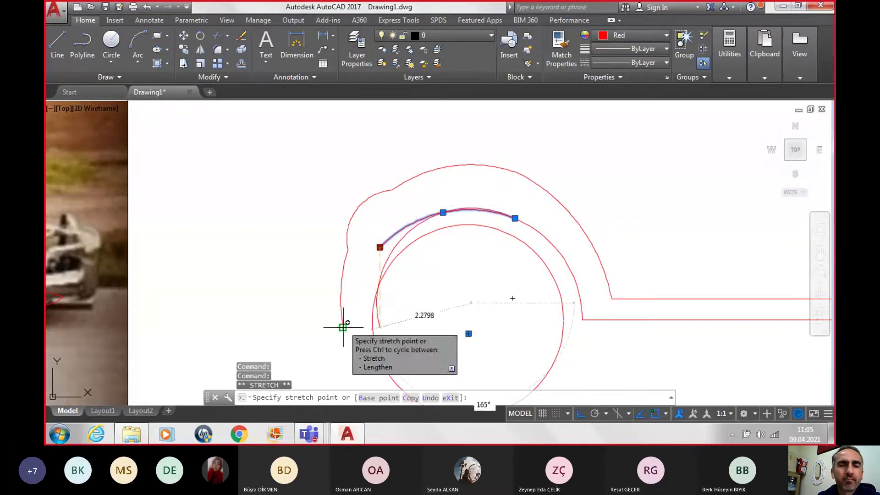
pyautogui.click(343, 328)
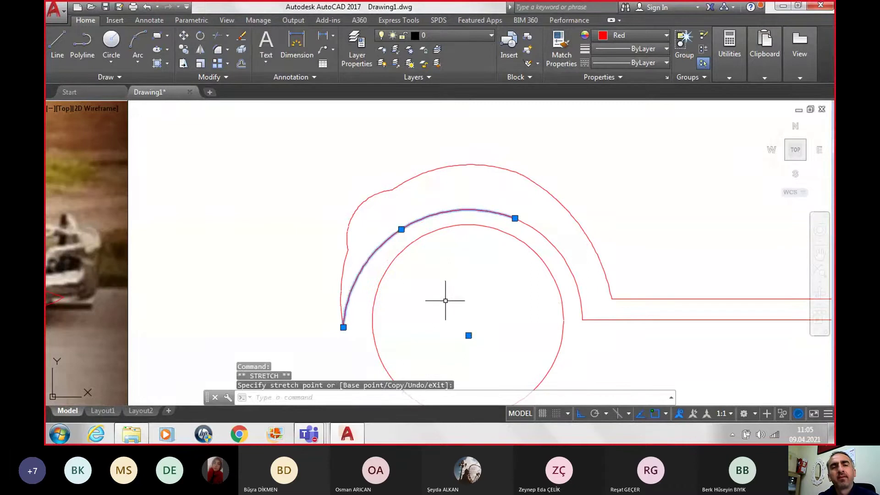
pyautogui.press('Escape')
pyautogui.scroll(-2, 451, 323)
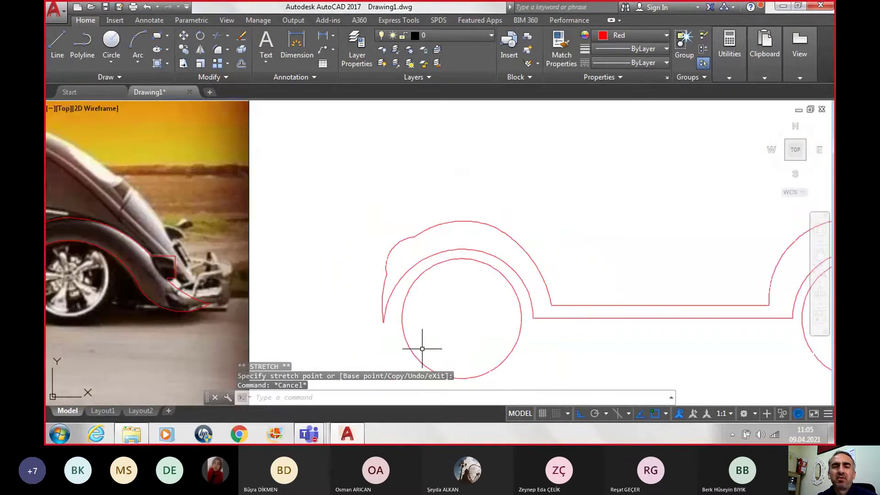
# Undo the fender-tip erase and arc stretch to restore the hooked tip, then reframe photo and outline.
pyautogui.scroll(-4, 404, 351)
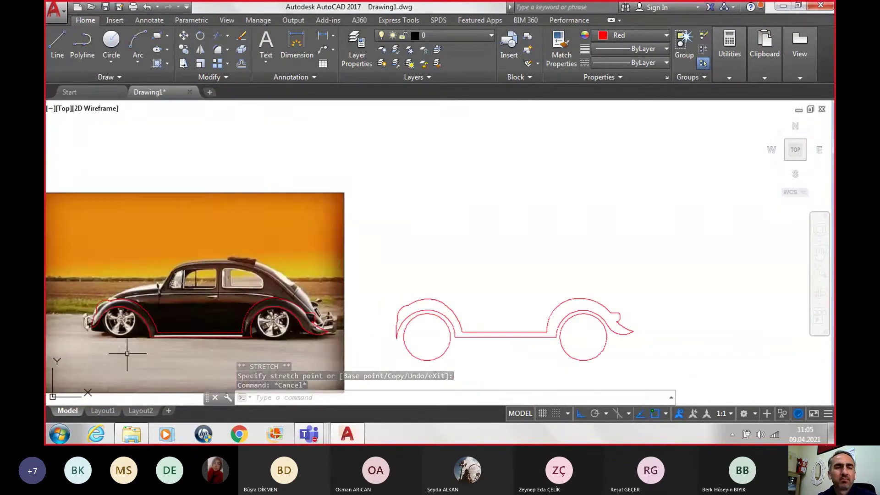
pyautogui.scroll(2, 73, 348)
pyautogui.scroll(3, 92, 298)
pyautogui.scroll(3, 117, 240)
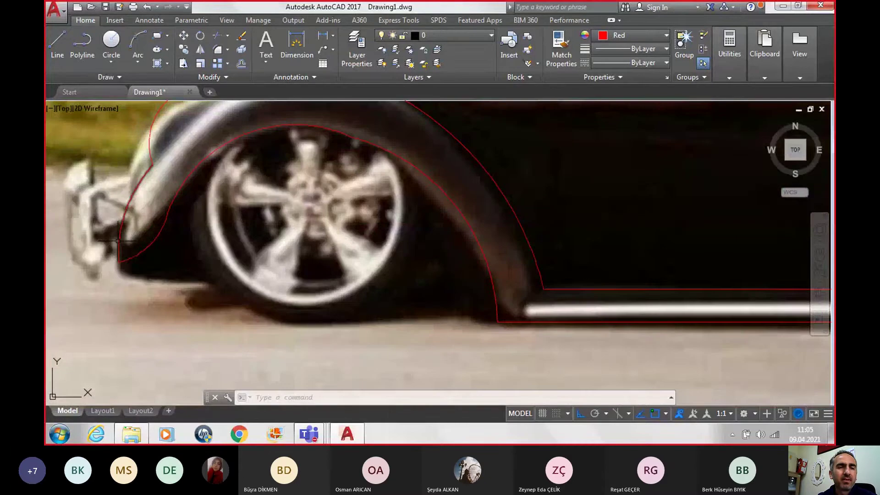
pyautogui.scroll(-5, 319, 324)
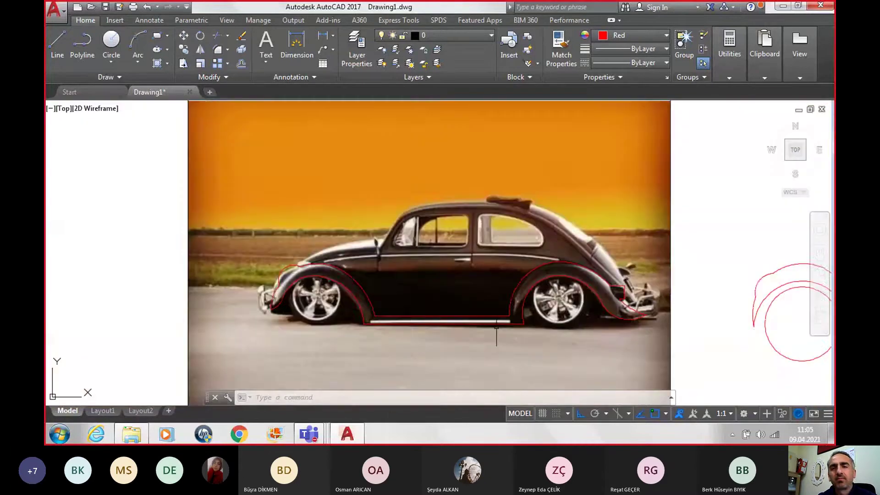
pyautogui.scroll(-4, 594, 316)
pyautogui.scroll(4, 679, 331)
pyautogui.scroll(4, 706, 321)
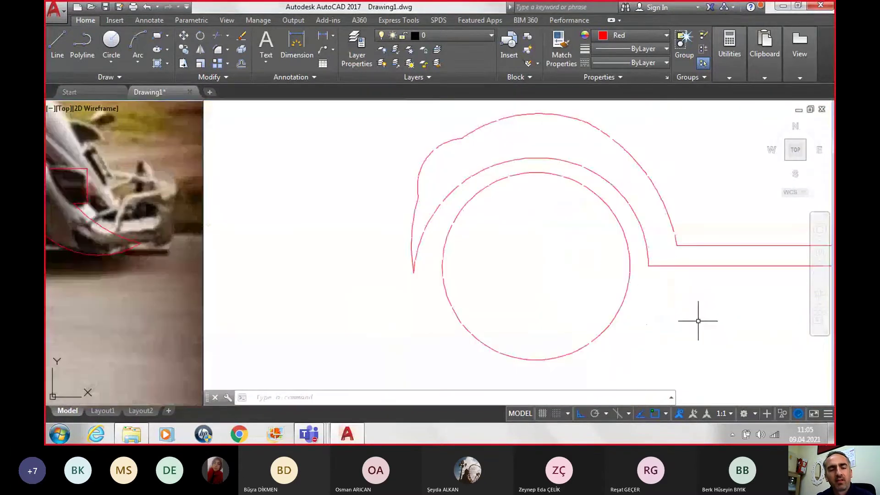
pyautogui.hotkey('ctrl', 'z')
pyautogui.hotkey('ctrl', 'z')
pyautogui.hotkey('ctrl', 'z')
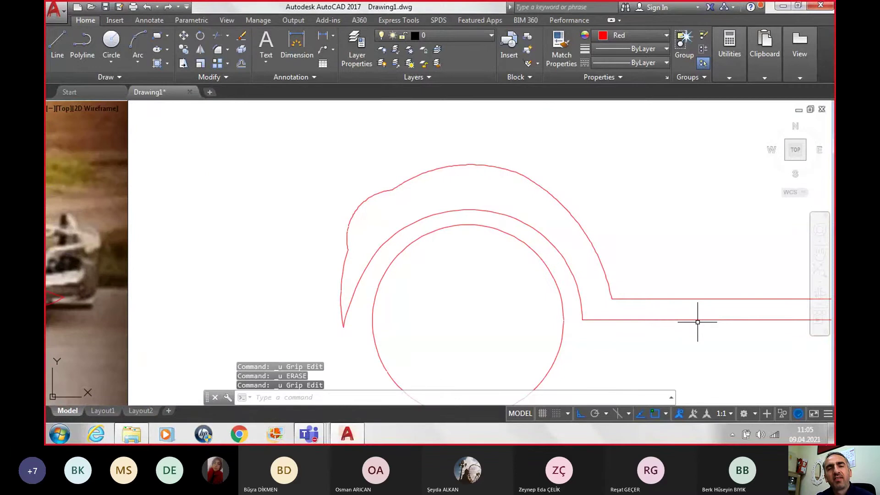
pyautogui.scroll(-4, 697, 322)
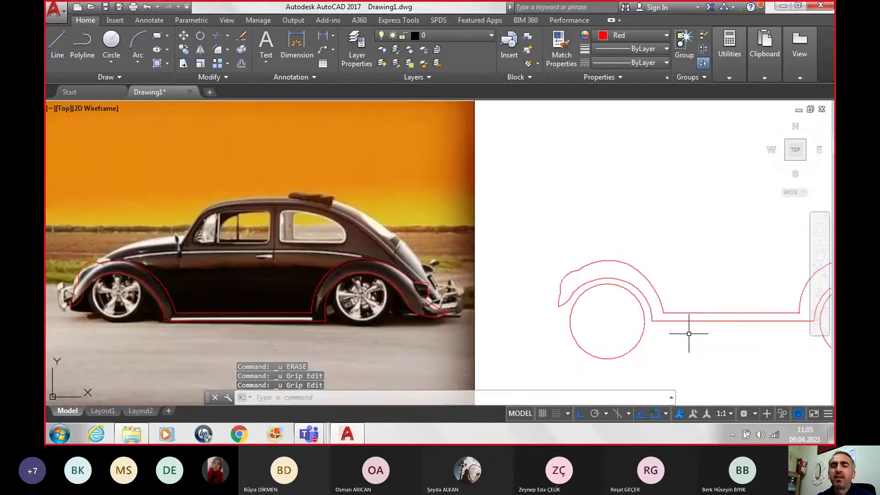
pyautogui.scroll(-2, 689, 333)
pyautogui.moveTo(636, 320); pyautogui.dragTo(521, 305, button='middle')
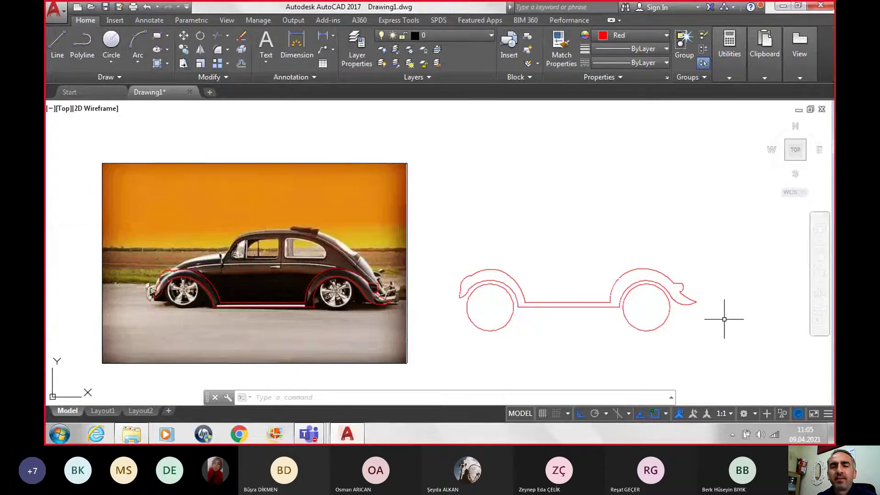
pyautogui.scroll(2, 724, 319)
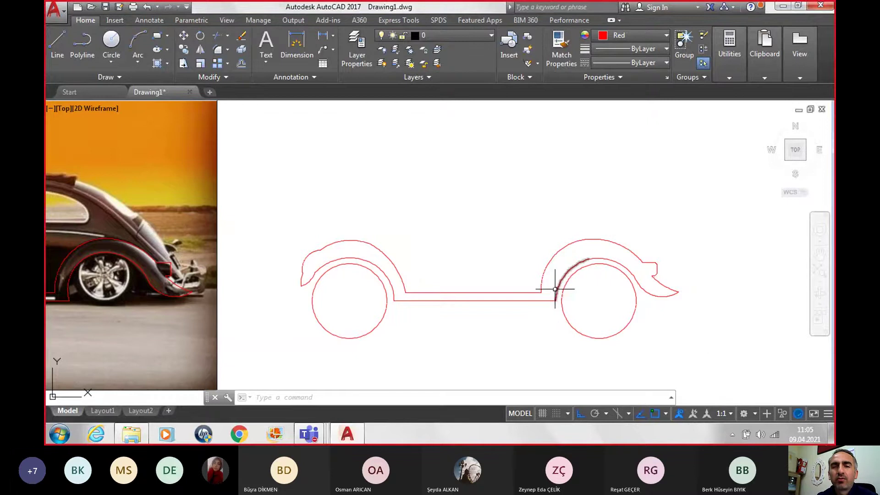
pyautogui.scroll(3, 299, 225)
pyautogui.scroll(-1, 428, 305)
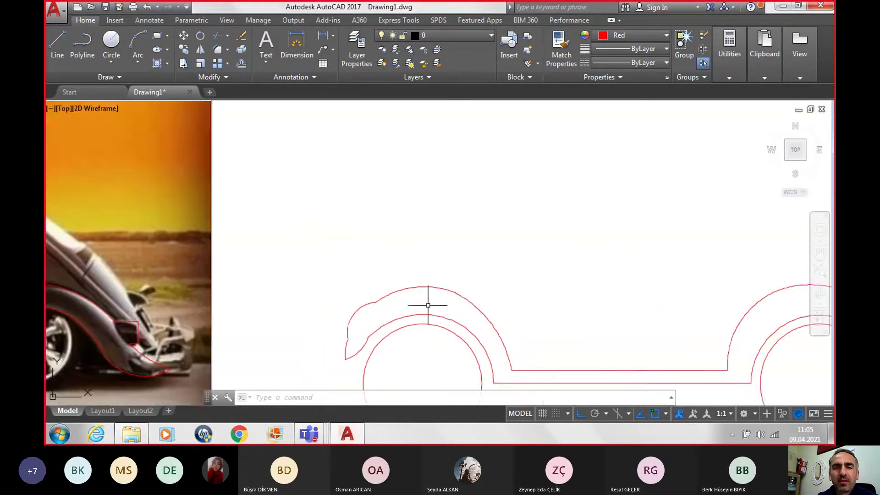
pyautogui.moveTo(441, 298); pyautogui.dragTo(449, 248, button='middle')
pyautogui.scroll(1, 500, 261)
pyautogui.click(504, 266)
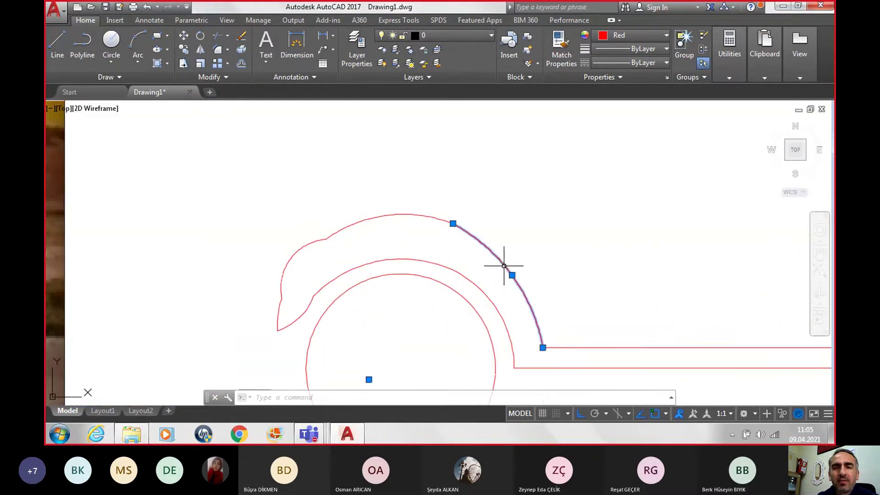
pyautogui.click(513, 275)
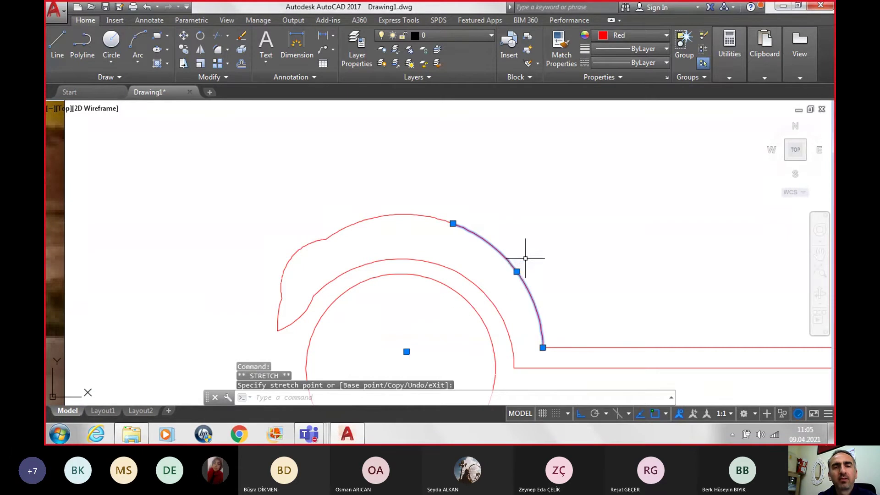
pyautogui.press('Escape')
pyautogui.scroll(-2, 564, 244)
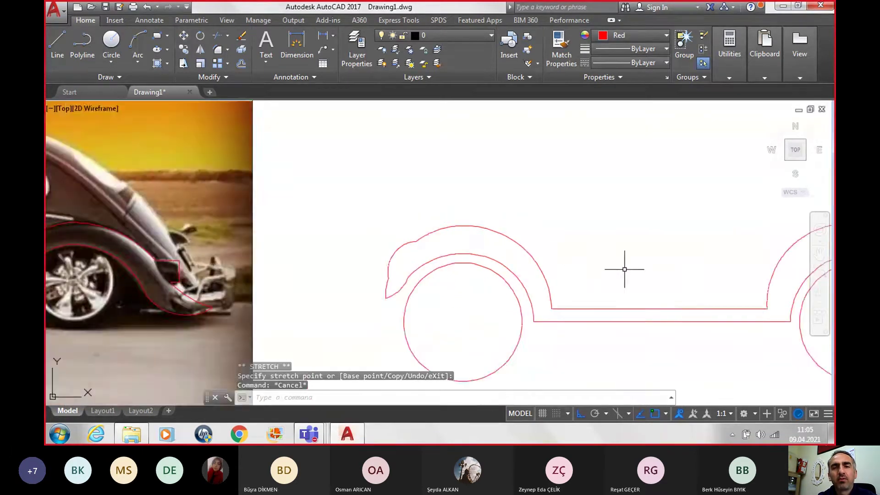
pyautogui.moveTo(625, 269); pyautogui.dragTo(393, 237, button='middle')
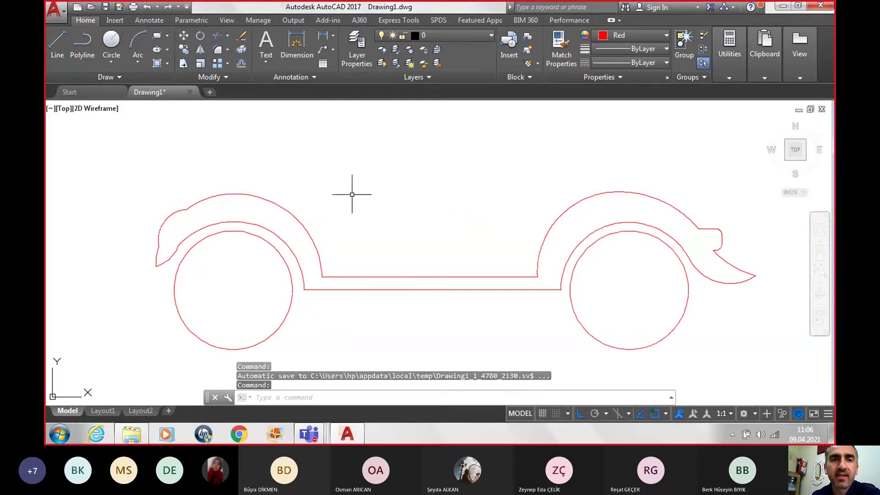
# Convert the window-selected car outline into three regions with Region from the Draw panel slide-out.
pyautogui.click(116, 77)
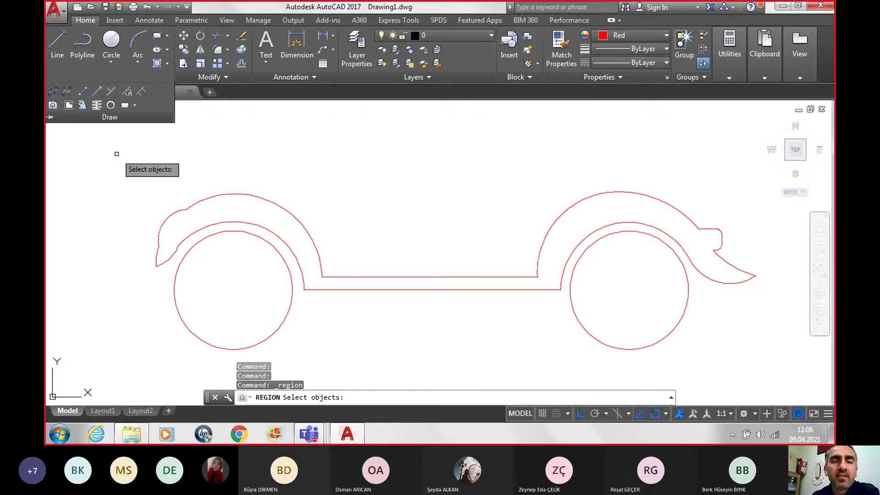
pyautogui.click(91, 145)
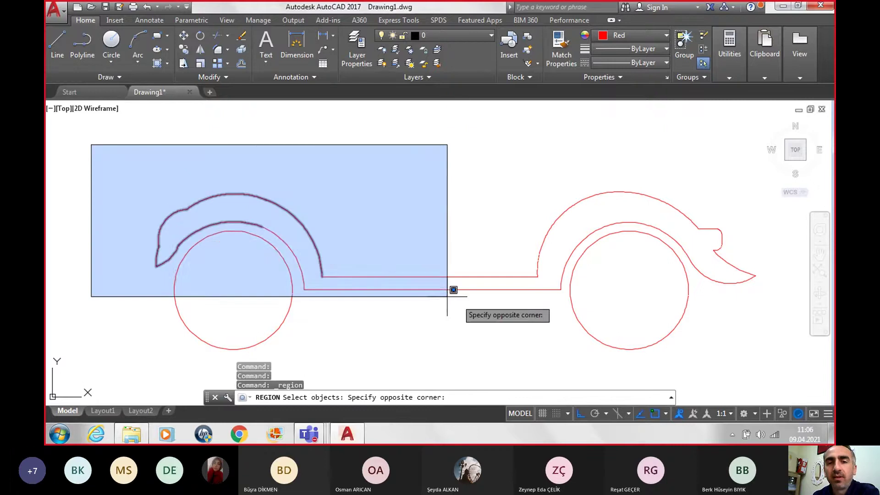
pyautogui.click(770, 369)
pyautogui.press('Return')
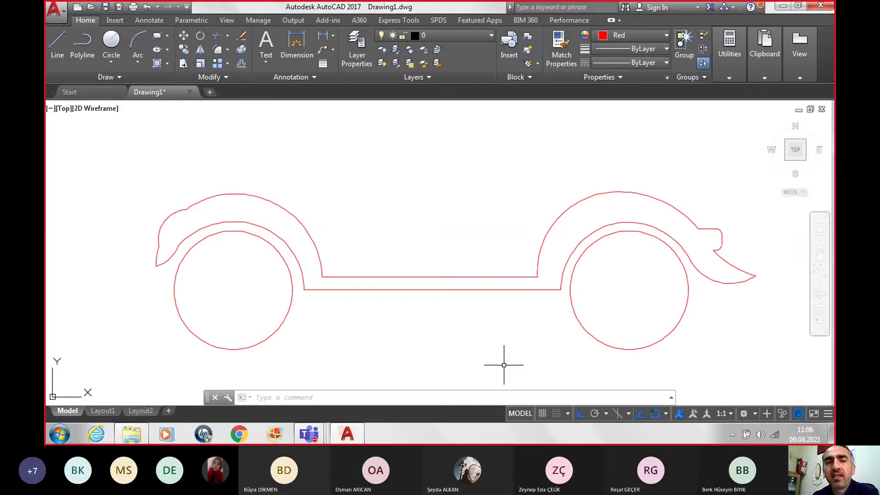
pyautogui.scroll(-4, 507, 367)
pyautogui.moveTo(504, 364); pyautogui.dragTo(587, 292, button='middle')
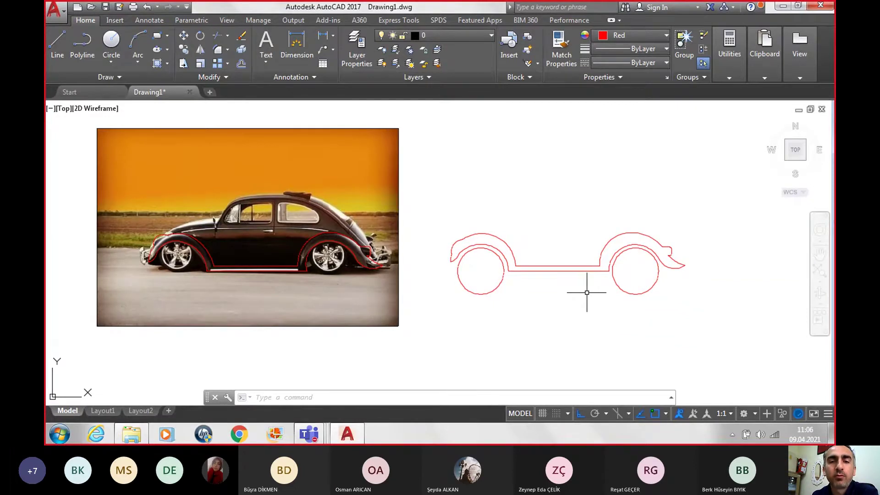
pyautogui.scroll(4, 581, 257)
pyautogui.scroll(2, 412, 275)
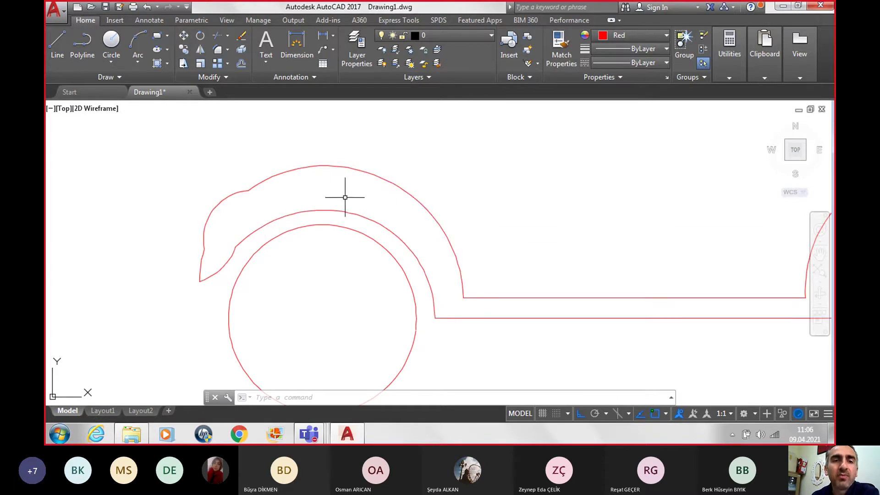
pyautogui.scroll(-3, 345, 197)
pyautogui.scroll(3, 234, 210)
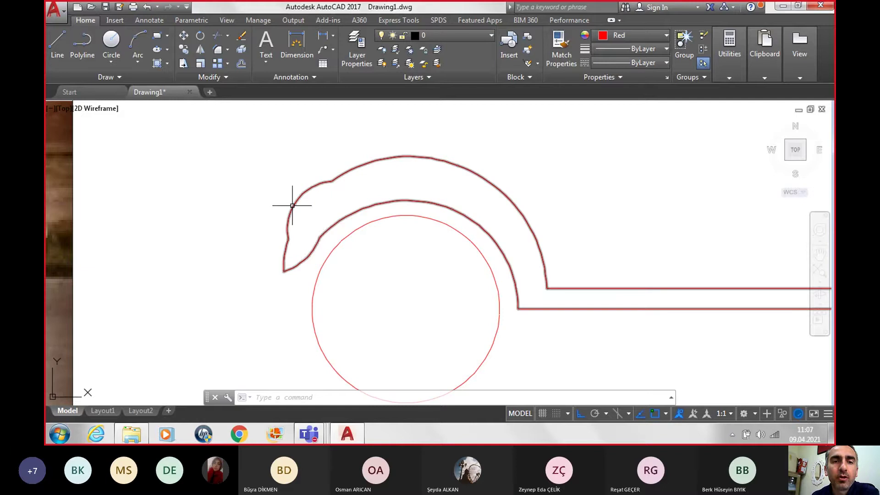
pyautogui.moveTo(292, 205)
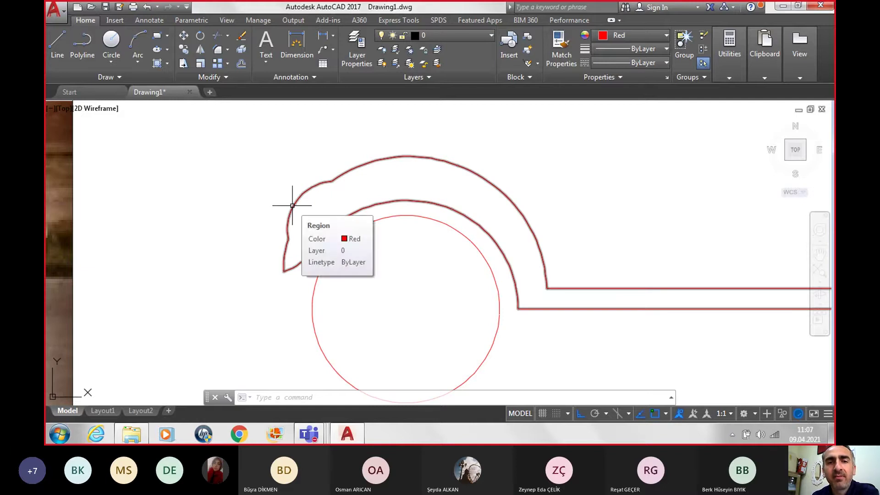
pyautogui.scroll(-4, 340, 246)
pyautogui.scroll(-1, 403, 265)
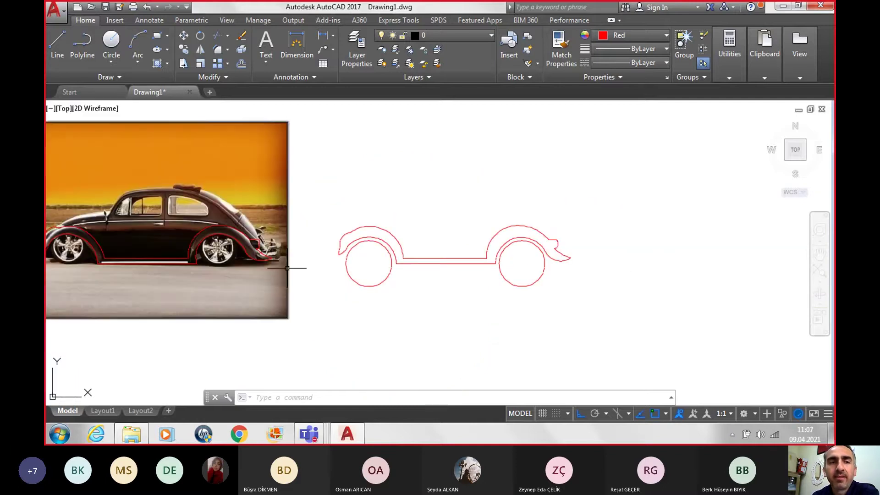
pyautogui.moveTo(287, 268); pyautogui.dragTo(401, 266, button='middle')
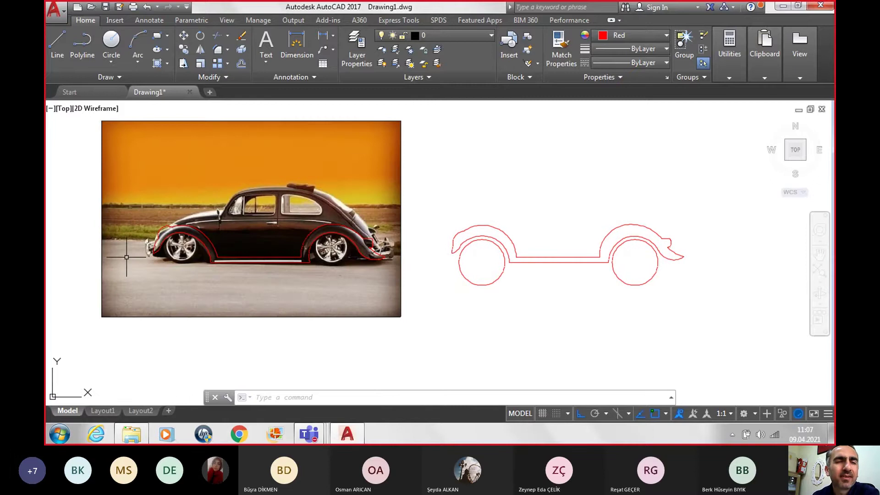
pyautogui.scroll(4, 126, 257)
pyautogui.scroll(2, 130, 243)
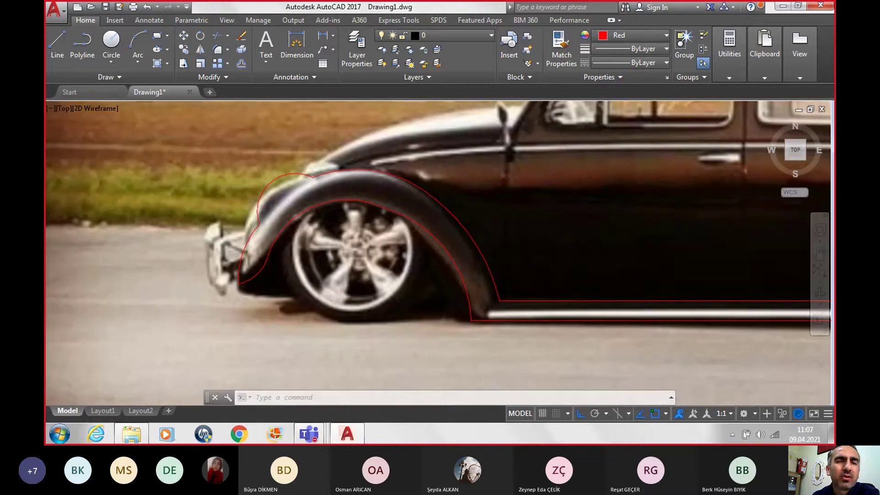
pyautogui.scroll(2, 138, 231)
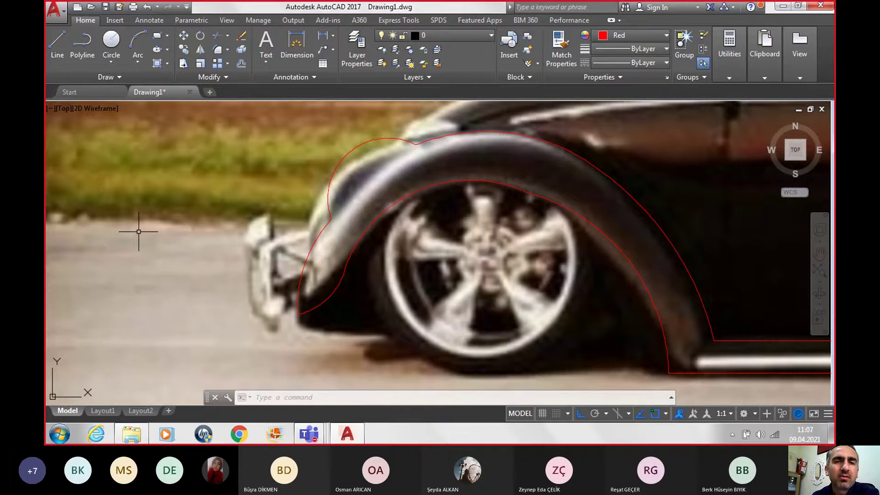
pyautogui.scroll(-2, 139, 232)
pyautogui.scroll(-6, 138, 232)
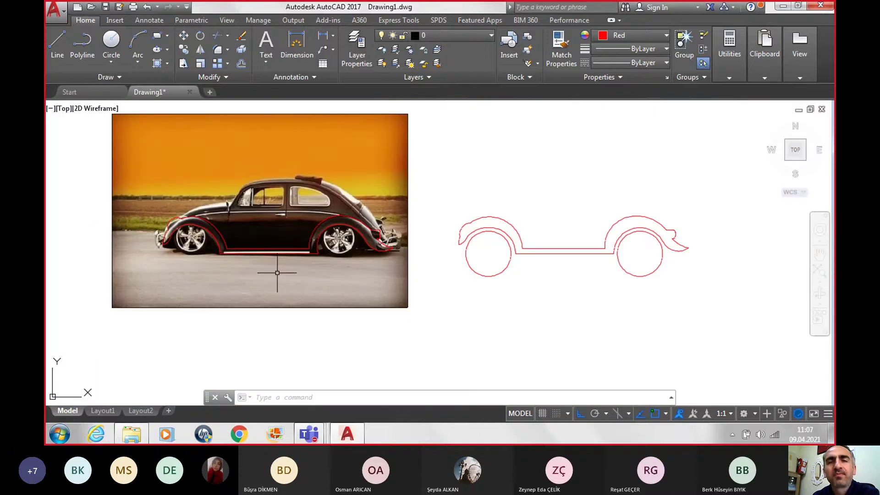
pyautogui.scroll(2, 518, 273)
pyautogui.scroll(-2, 529, 274)
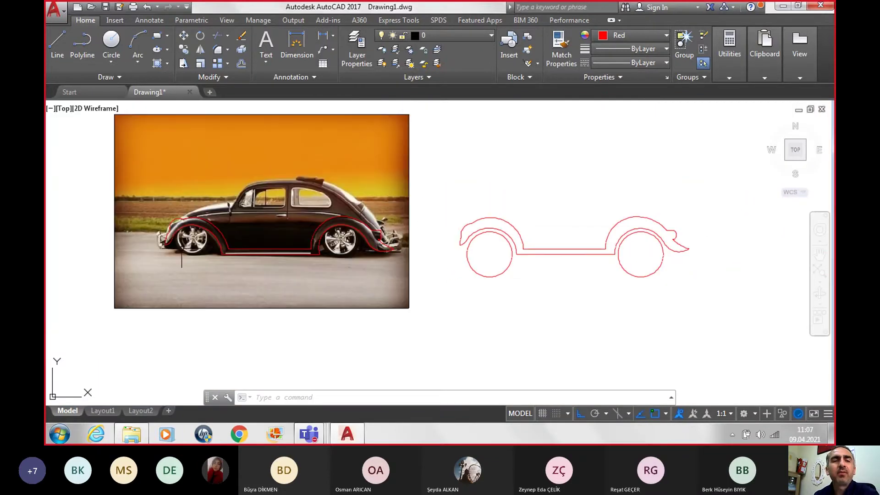
# Window-select and delete the old tracing lines on the reference photo.
pyautogui.click(63, 182)
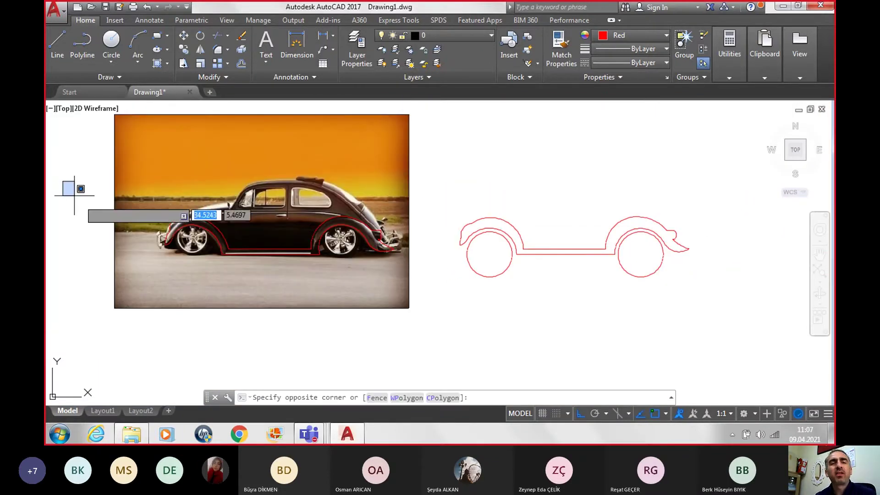
pyautogui.click(440, 279)
pyautogui.press('Delete')
pyautogui.scroll(2, 453, 230)
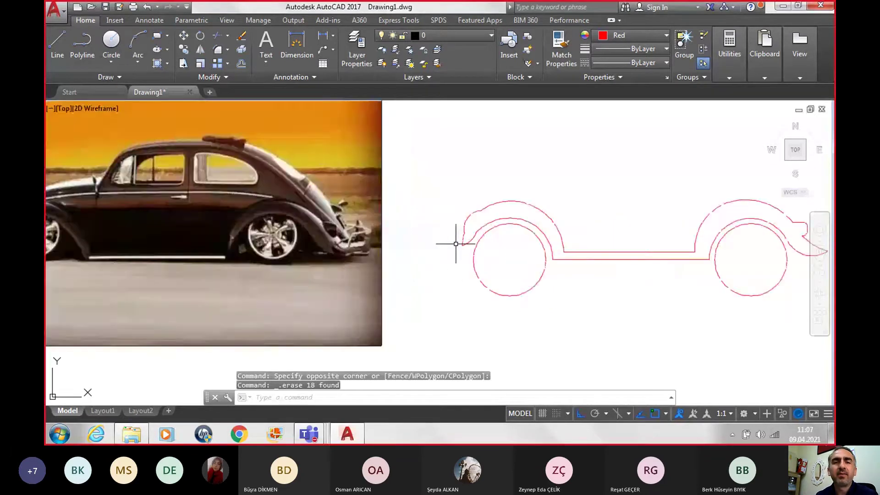
pyautogui.scroll(-2, 457, 242)
# Copy the whole red outline from its midpoint base 30 units to the left onto the photo.
pyautogui.click(436, 186)
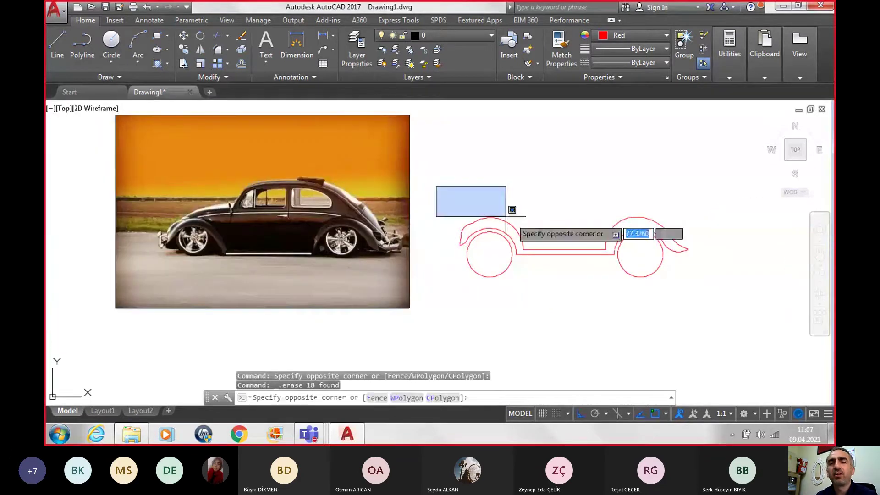
pyautogui.click(703, 321)
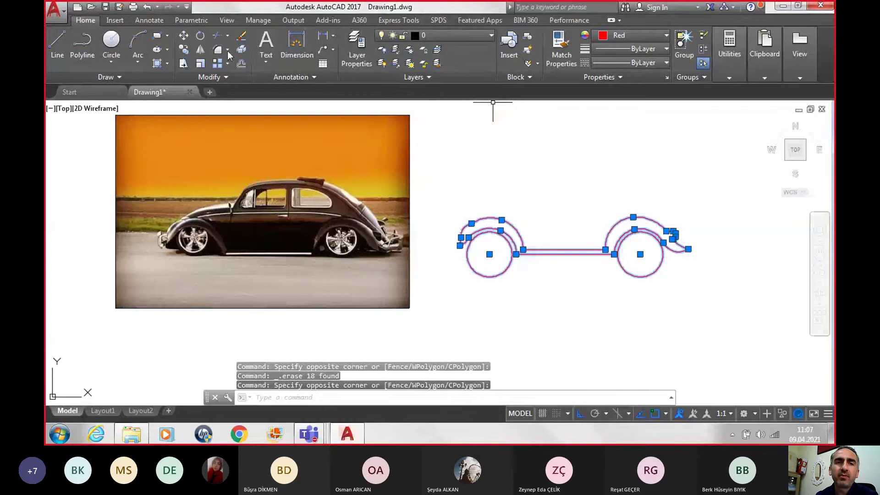
pyautogui.click(183, 49)
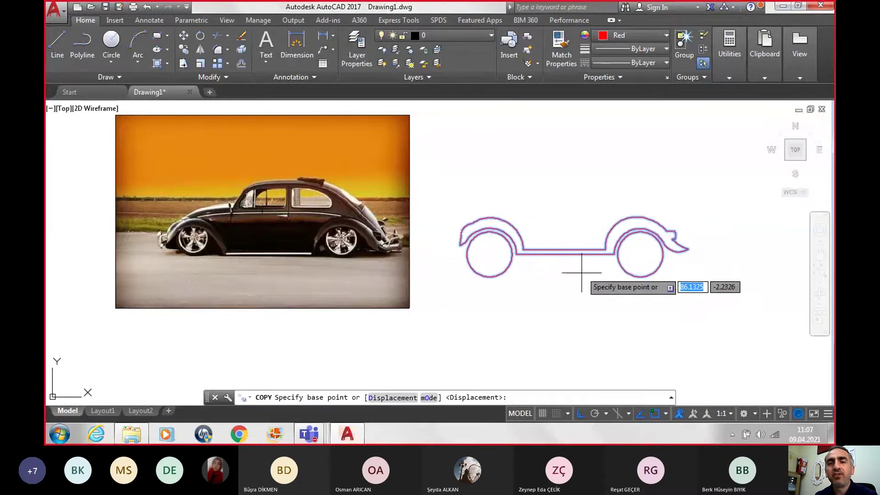
pyautogui.click(570, 256)
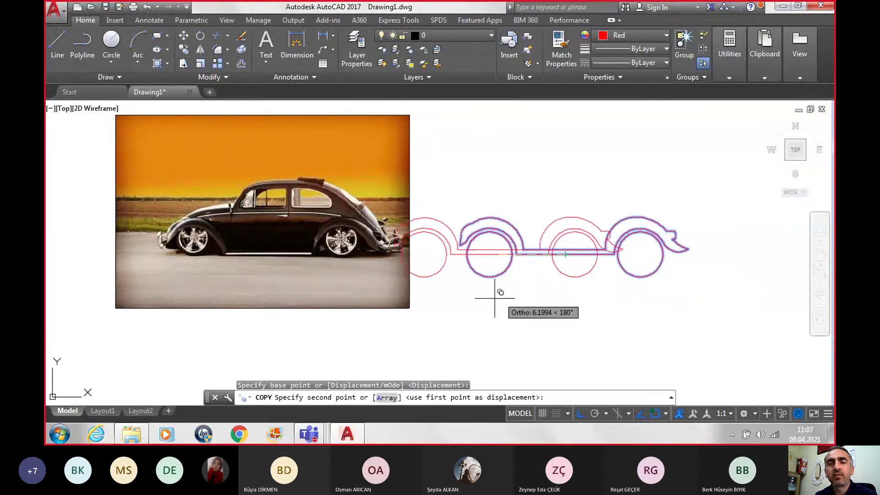
pyautogui.write('3')
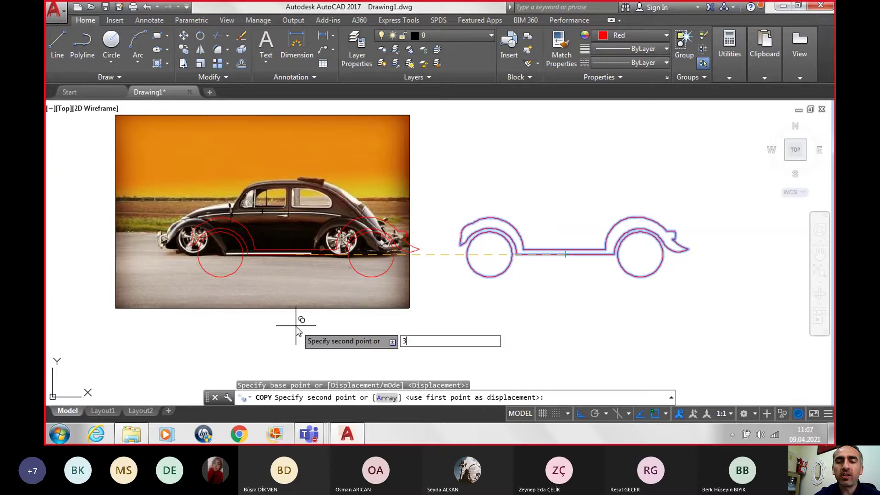
pyautogui.write('0')
pyautogui.press('Return')
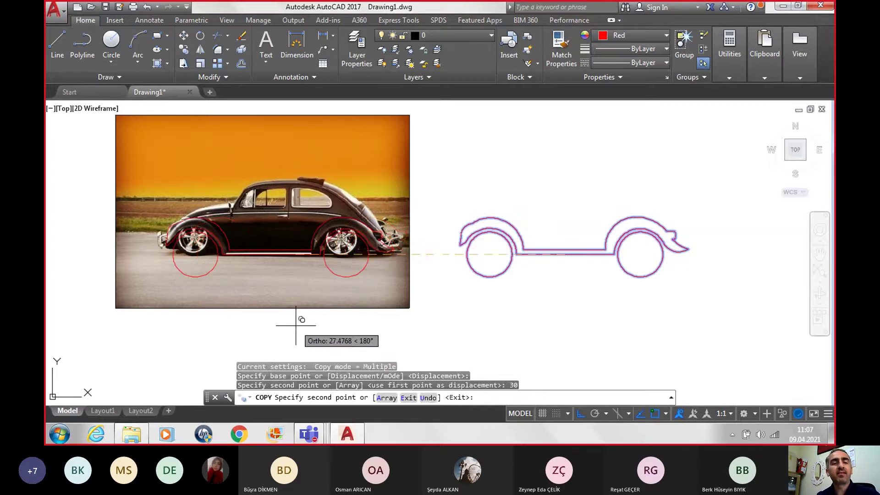
pyautogui.press('Escape')
pyautogui.scroll(2, 310, 266)
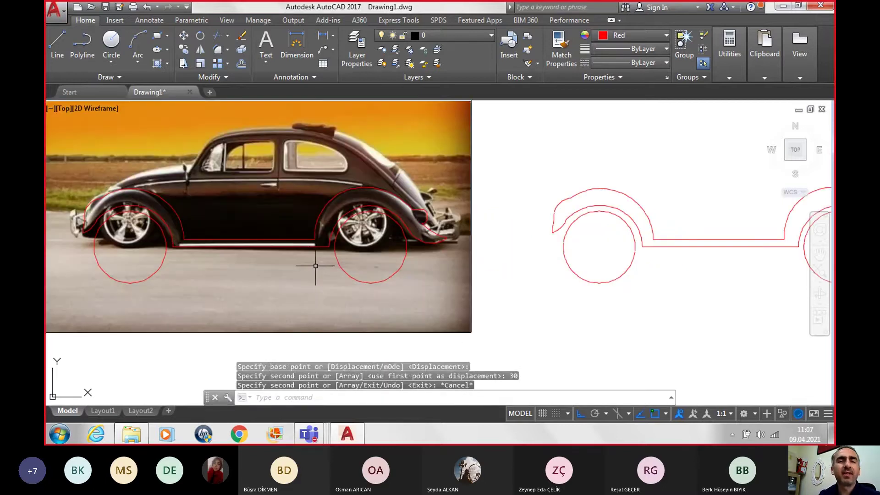
# Erase the left and right wheel circles from the photo and frame the whole car.
pyautogui.moveTo(316, 265); pyautogui.dragTo(431, 265, button='middle')
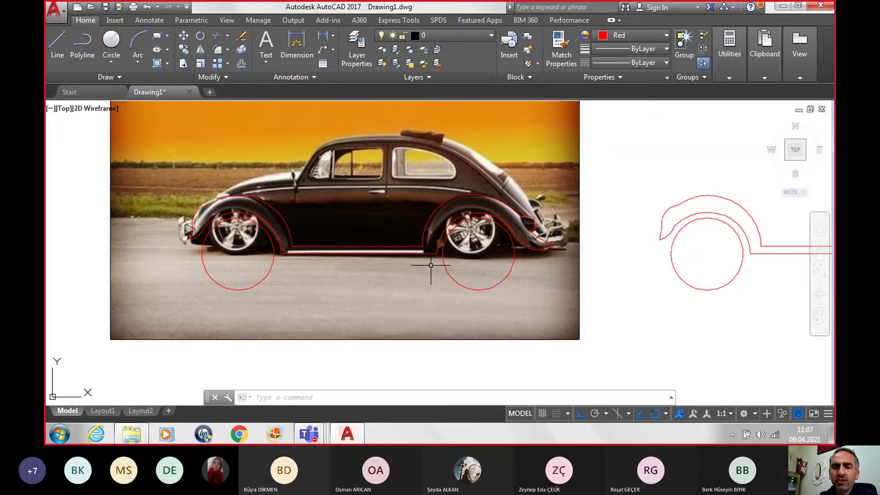
pyautogui.scroll(2, 519, 243)
pyautogui.click(511, 252)
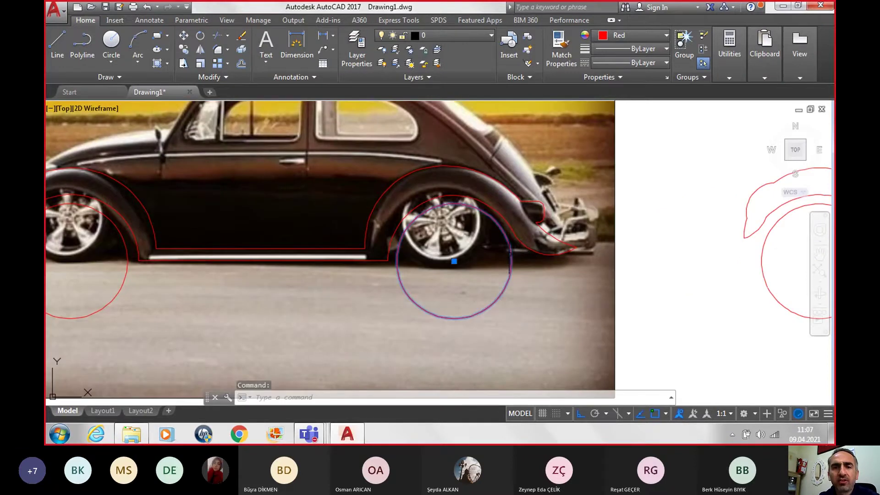
pyautogui.click(122, 280)
pyautogui.press('Delete')
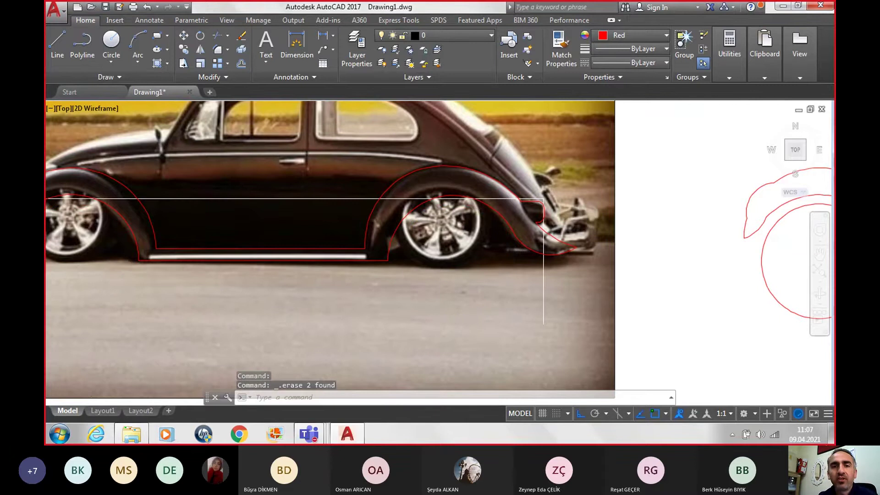
pyautogui.scroll(-4, 543, 198)
pyautogui.scroll(2, 315, 281)
pyautogui.moveTo(324, 252); pyautogui.dragTo(441, 252, button='middle')
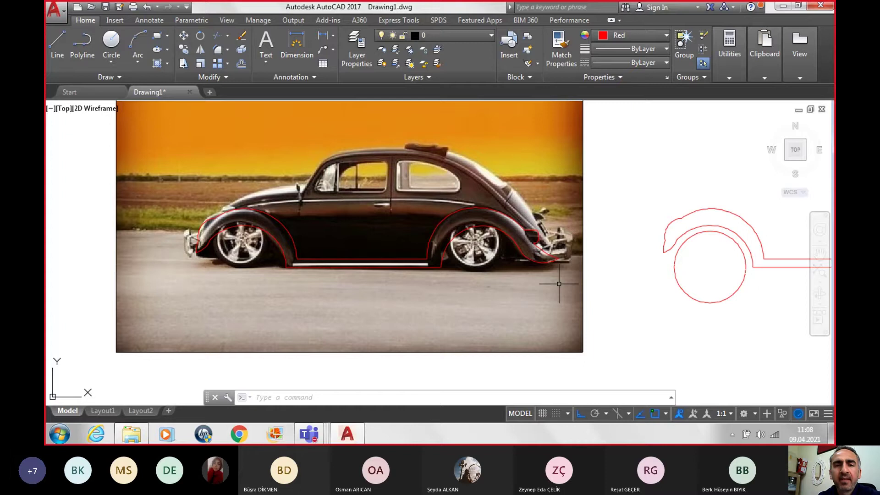
pyautogui.scroll(2, 497, 282)
pyautogui.scroll(2, 509, 277)
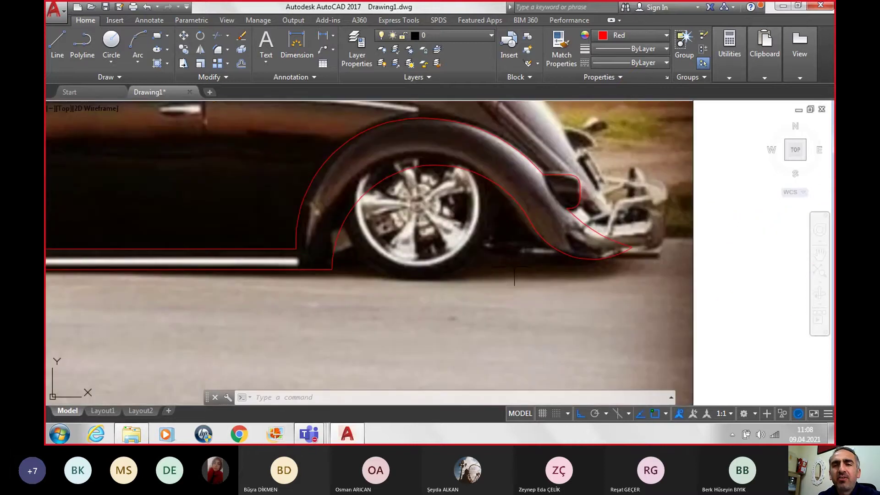
pyautogui.scroll(-2, 514, 275)
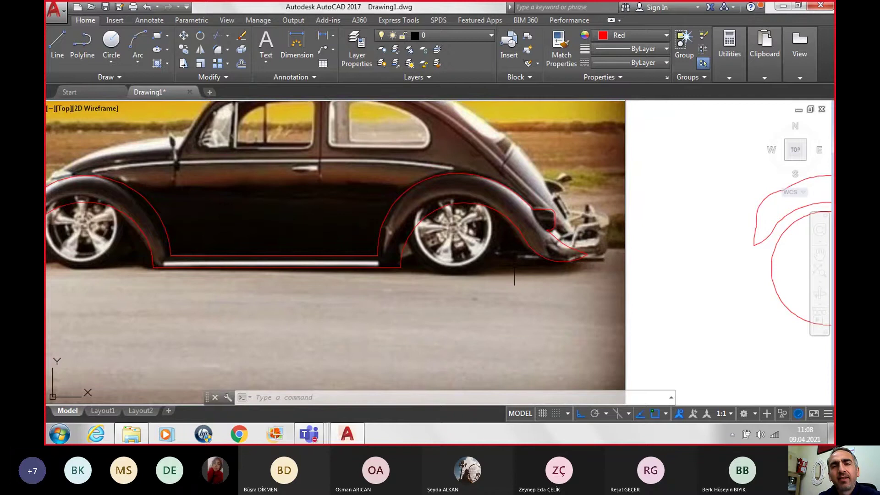
pyautogui.moveTo(516, 264); pyautogui.dragTo(592, 304, button='middle')
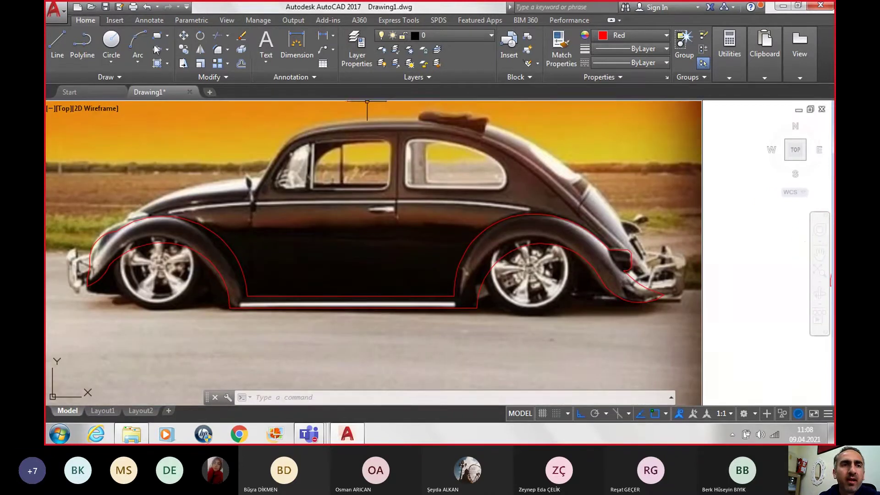
# With Ortho off, draw a three-point arc from the fender end partway up the rear body.
pyautogui.click(136, 44)
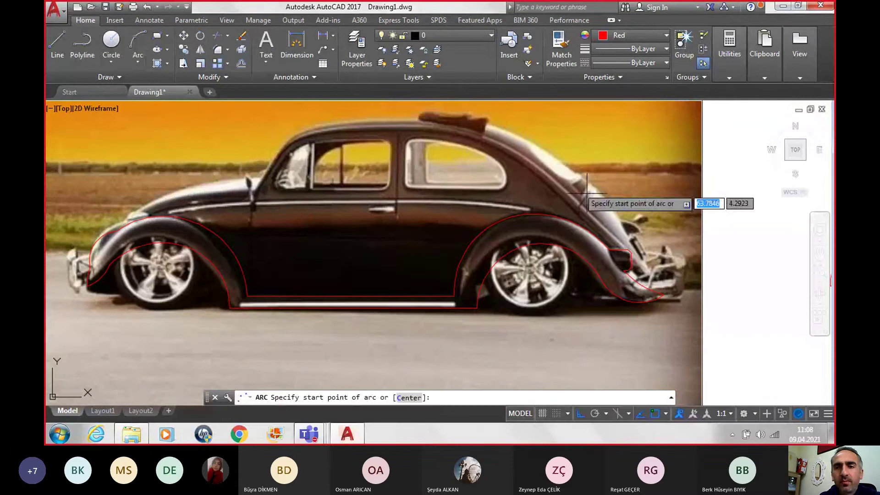
pyautogui.scroll(4, 652, 323)
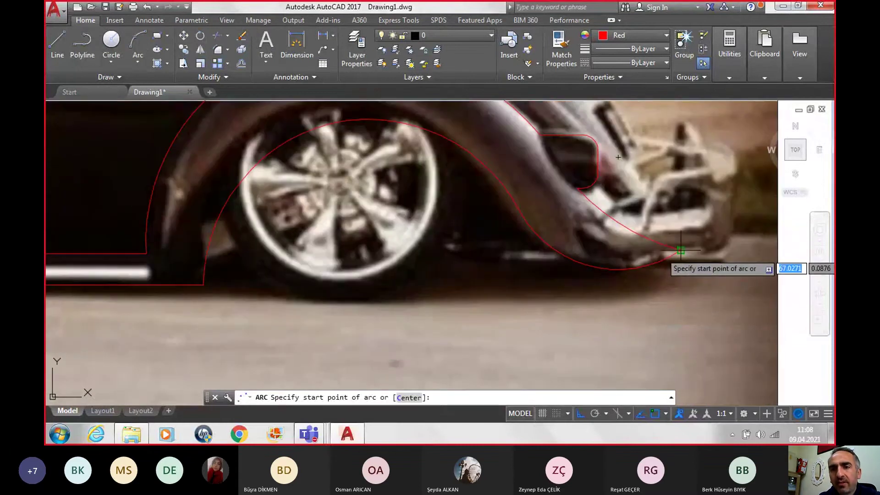
pyautogui.scroll(-2, 680, 251)
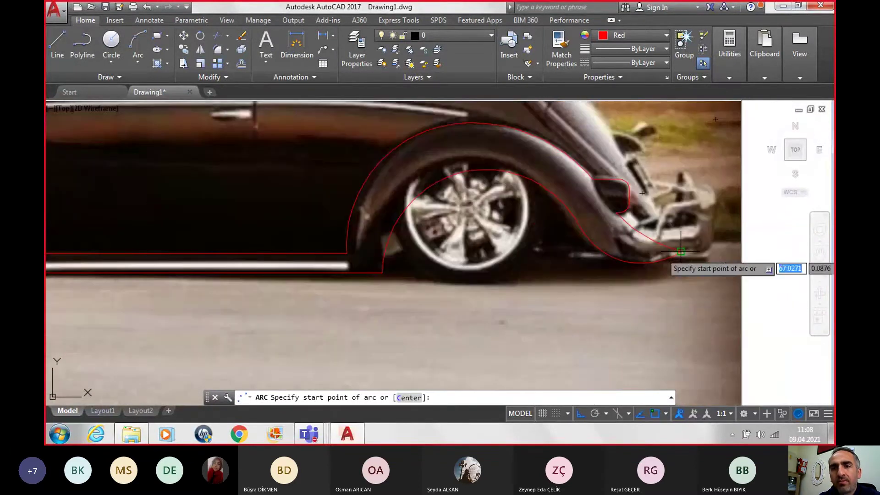
pyautogui.click(681, 252)
pyautogui.scroll(-4, 648, 245)
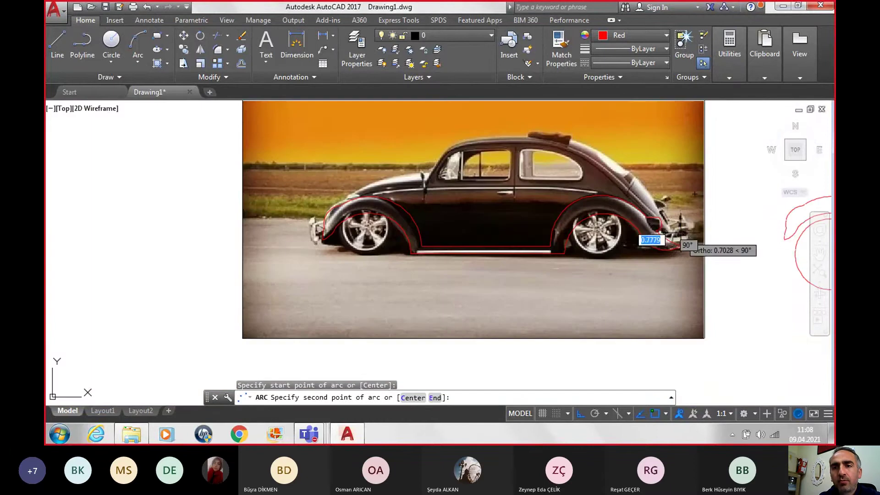
pyautogui.scroll(5, 660, 232)
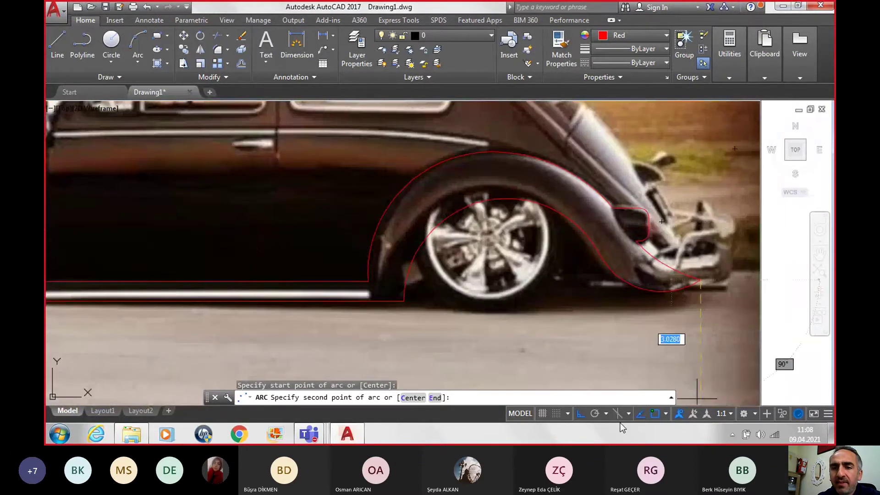
pyautogui.click(582, 415)
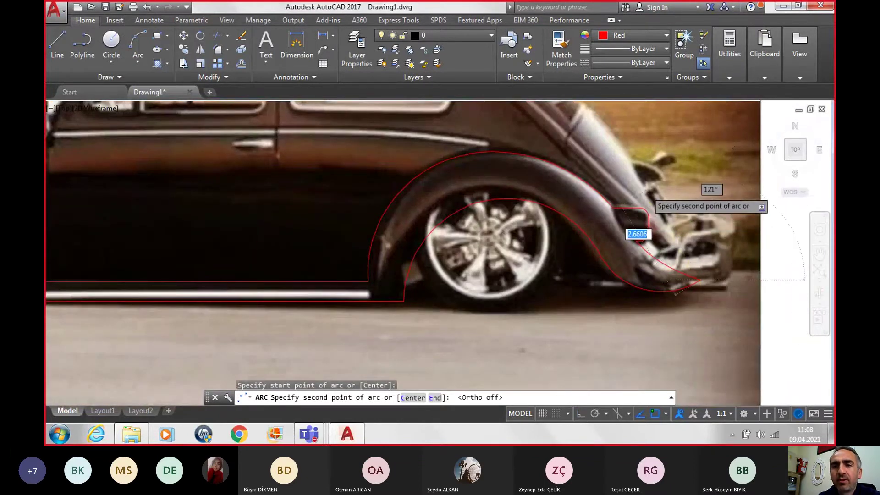
pyautogui.scroll(-2, 640, 186)
pyautogui.moveTo(636, 175); pyautogui.dragTo(682, 287, button='middle')
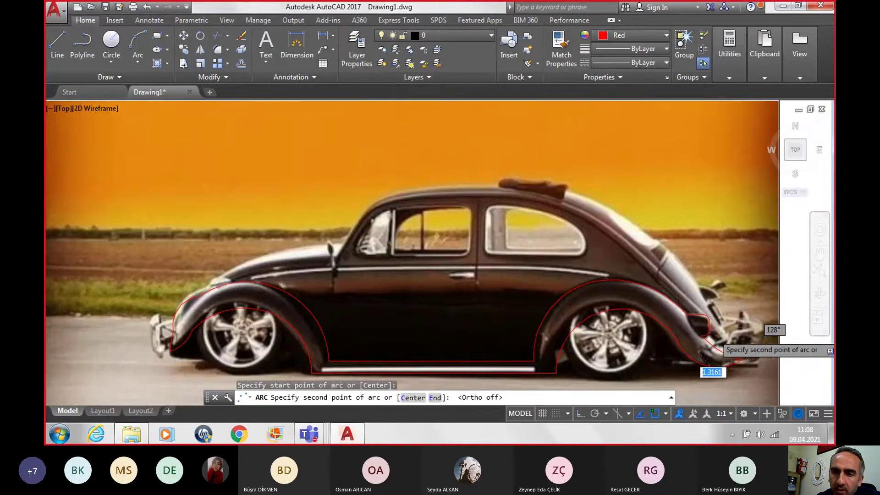
pyautogui.scroll(2, 690, 293)
pyautogui.click(689, 297)
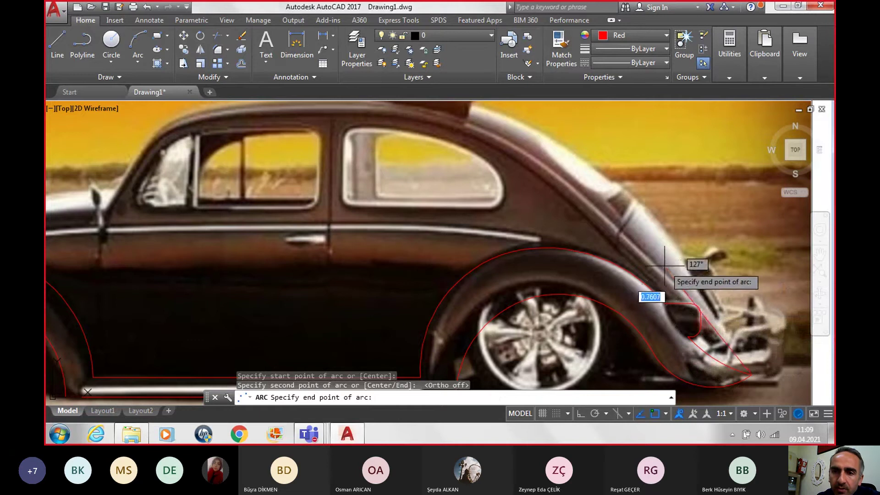
pyautogui.click(645, 259)
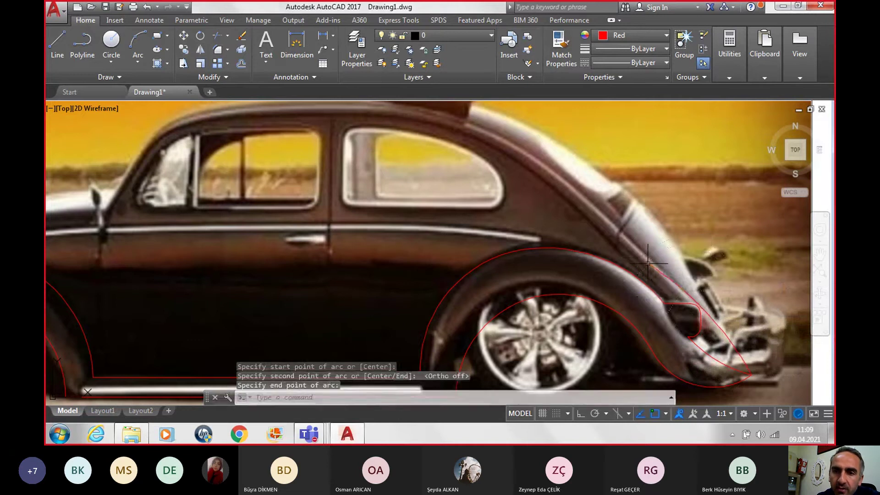
# Chain a three-point arc along the rear slope up to the back of the roof.
pyautogui.press('Return')
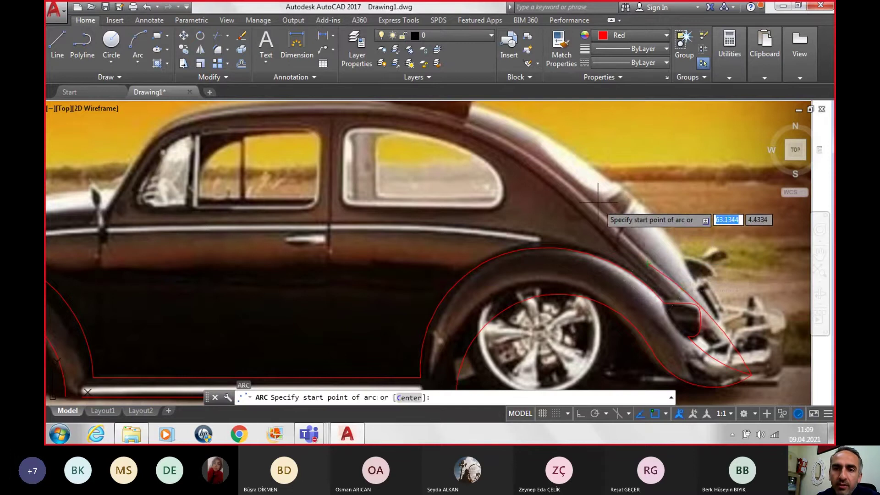
pyautogui.click(645, 264)
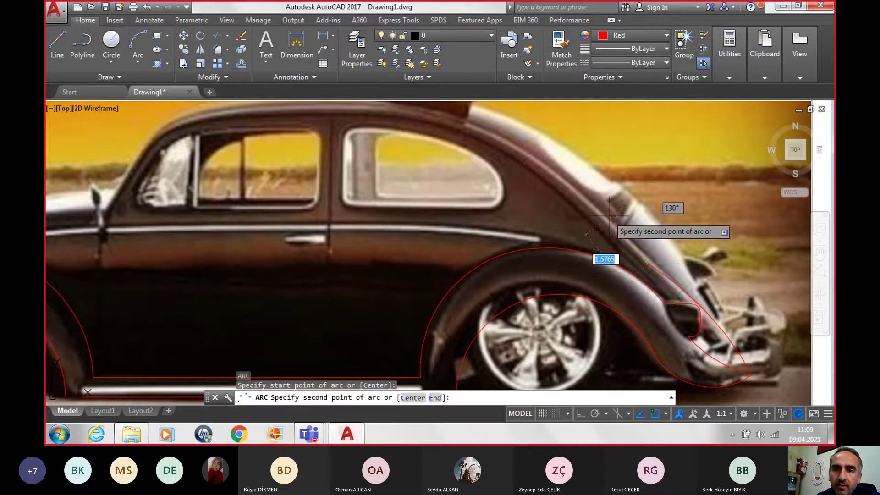
pyautogui.click(577, 197)
pyautogui.click(535, 159)
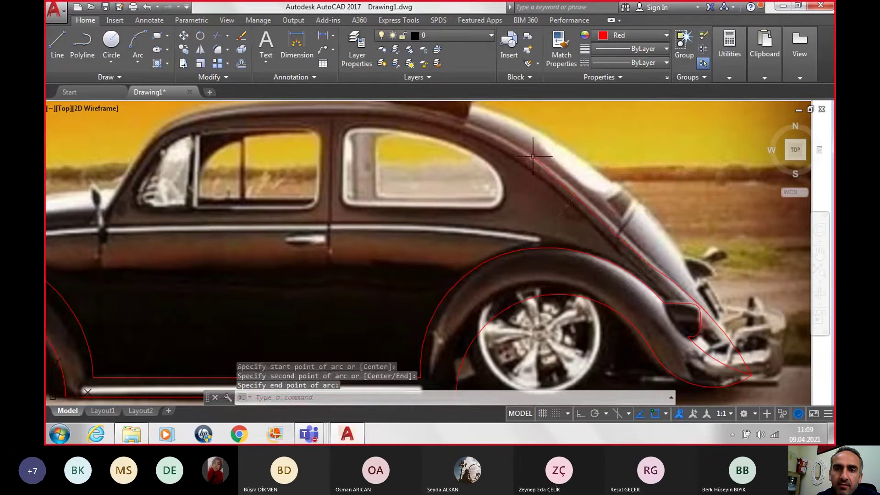
pyautogui.moveTo(559, 186); pyautogui.dragTo(713, 240, button='middle')
# Draw the roof arc from the rear slope across to above the front window.
pyautogui.press('Return')
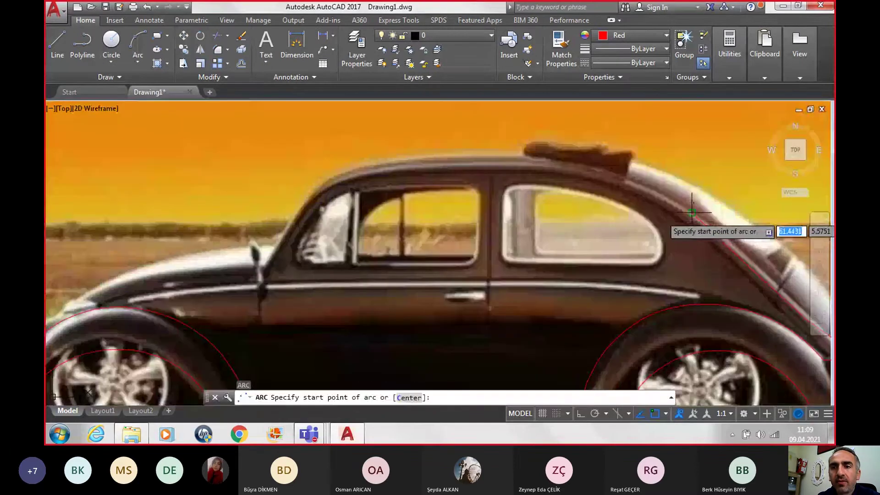
pyautogui.click(693, 213)
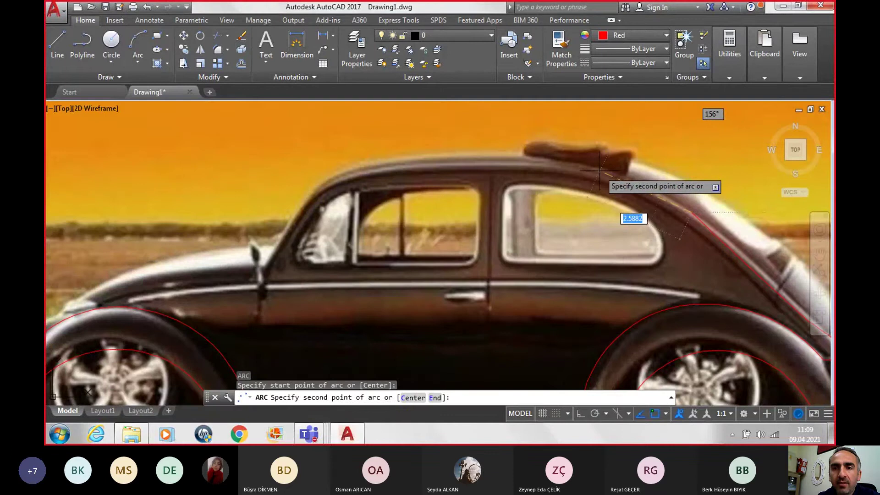
pyautogui.click(599, 170)
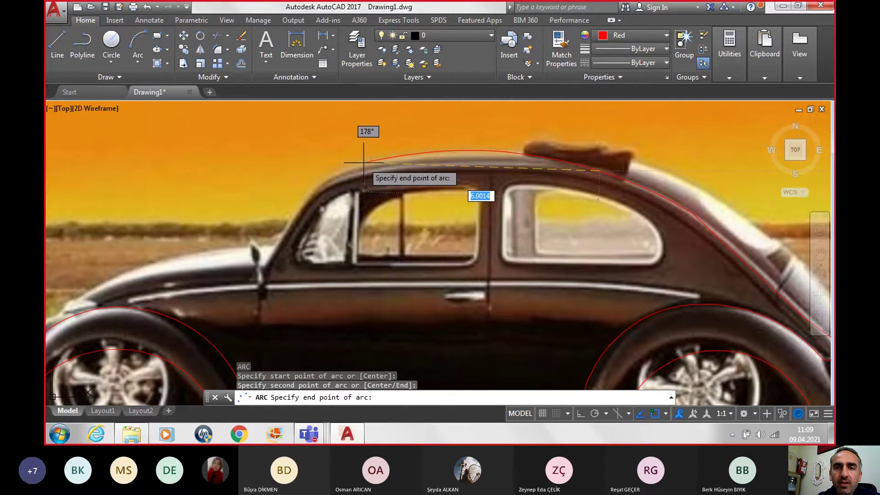
pyautogui.click(337, 175)
# Add an arc curving from the roof's end down to the top of the windshield.
pyautogui.press('Return')
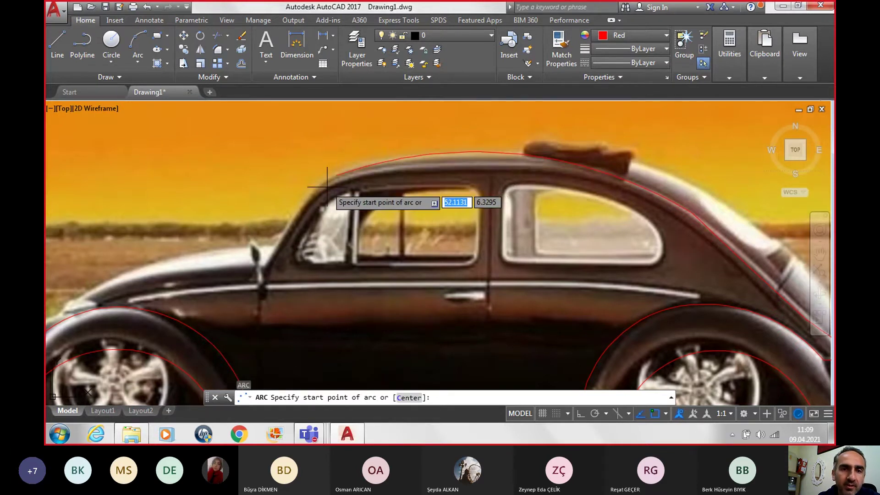
pyautogui.scroll(1, 327, 187)
pyautogui.click(332, 185)
pyautogui.scroll(1, 321, 184)
pyautogui.click(293, 176)
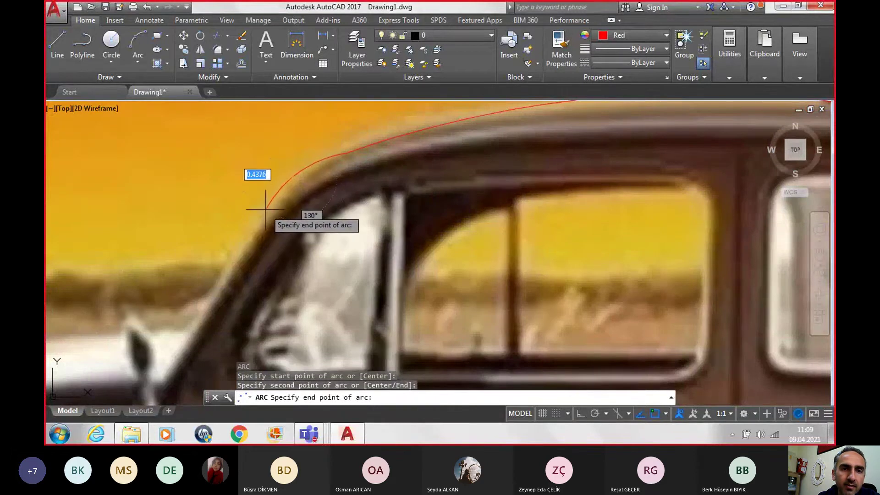
pyautogui.click(266, 209)
pyautogui.scroll(-1, 257, 220)
pyautogui.scroll(-1, 252, 226)
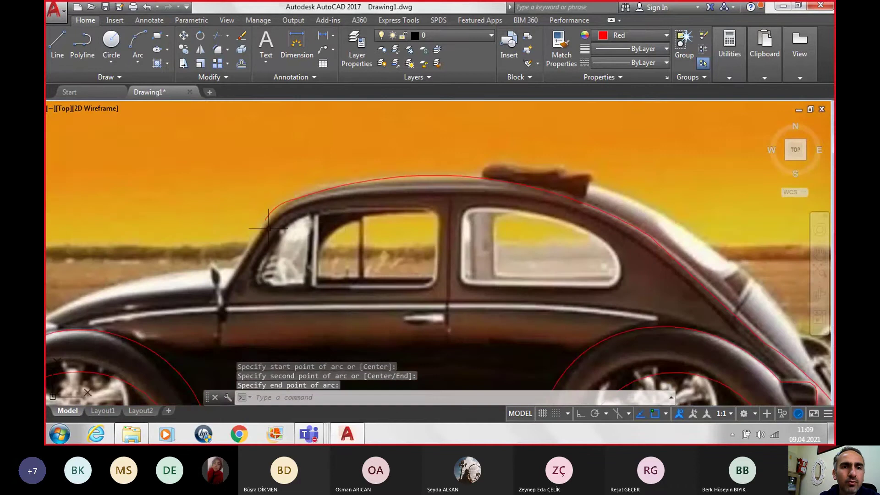
pyautogui.scroll(1, 480, 222)
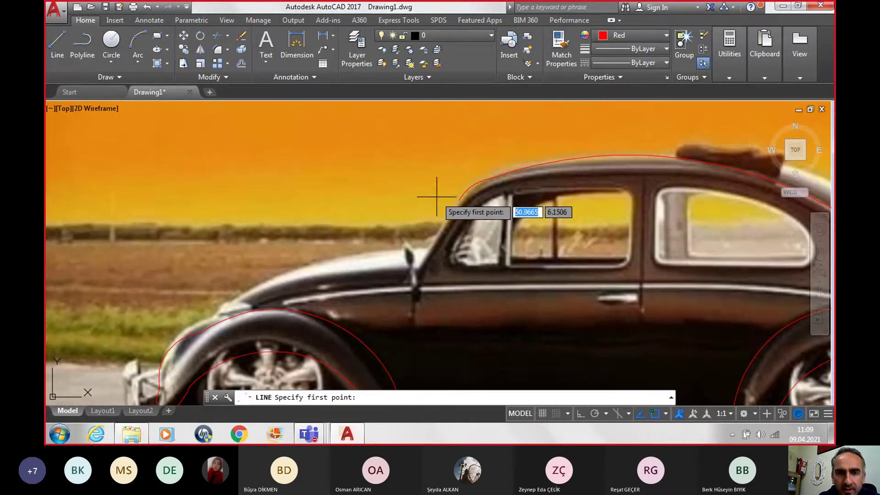
# Draw a straight line from the windshield top down to the hood.
pyautogui.click(459, 200)
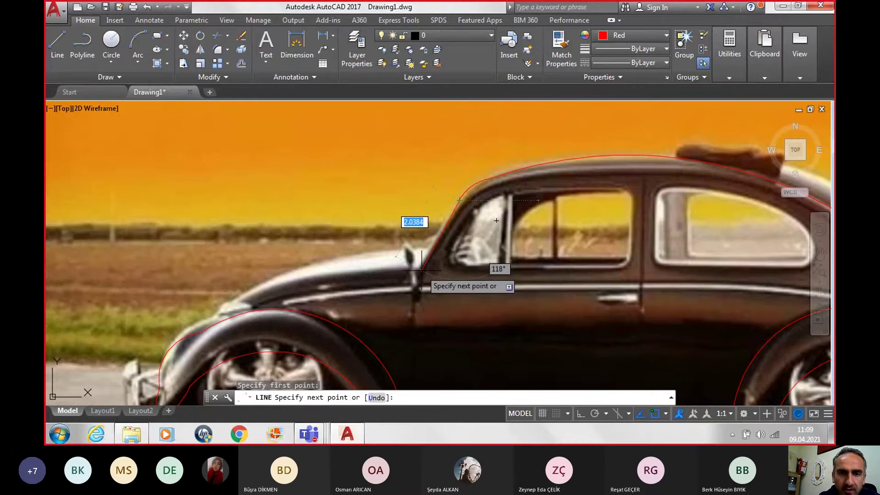
pyautogui.click(422, 270)
pyautogui.press('Return')
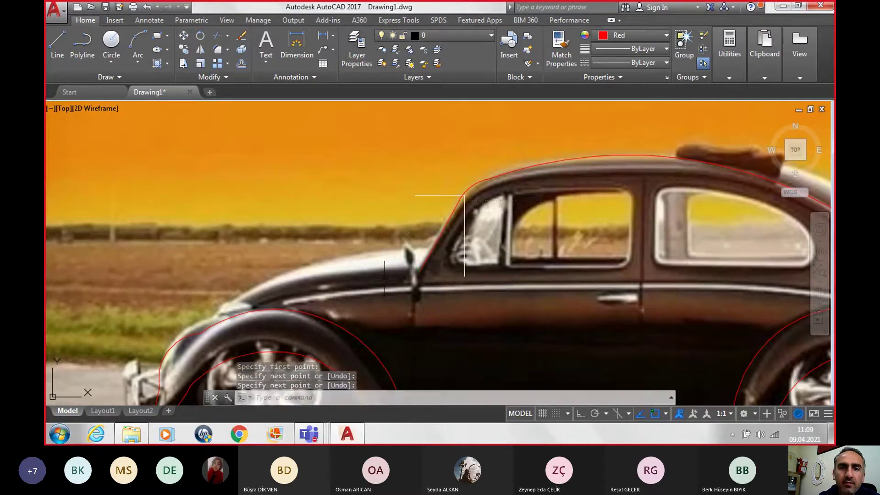
# Draw a three-point hood arc from the windshield base down to the front bumper.
pyautogui.click(136, 43)
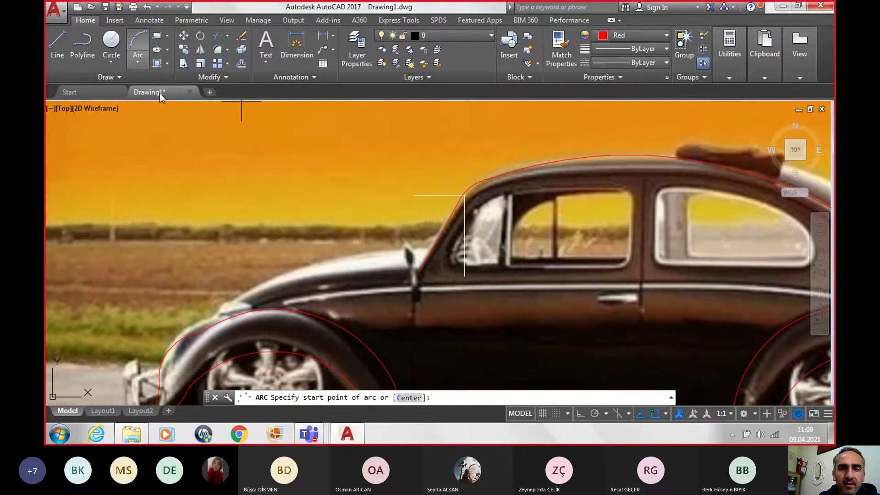
pyautogui.click(419, 271)
pyautogui.scroll(-1, 390, 280)
pyautogui.scroll(-1, 348, 294)
pyautogui.scroll(2, 330, 301)
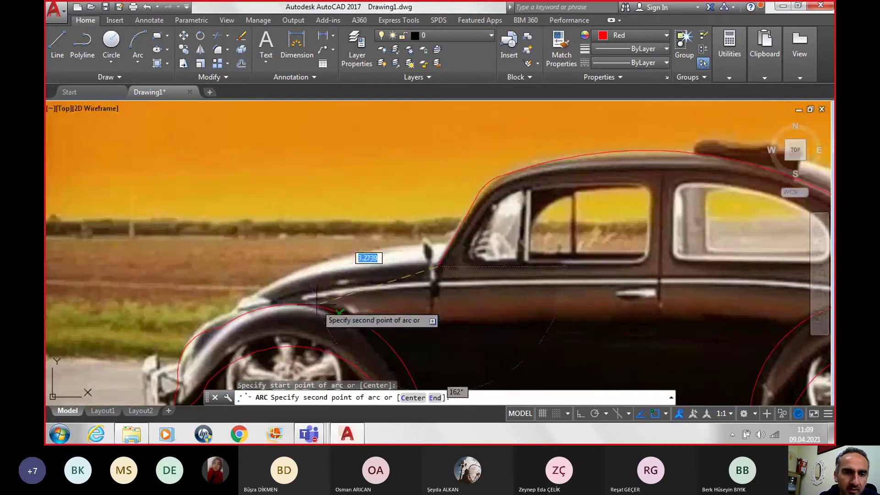
pyautogui.click(298, 283)
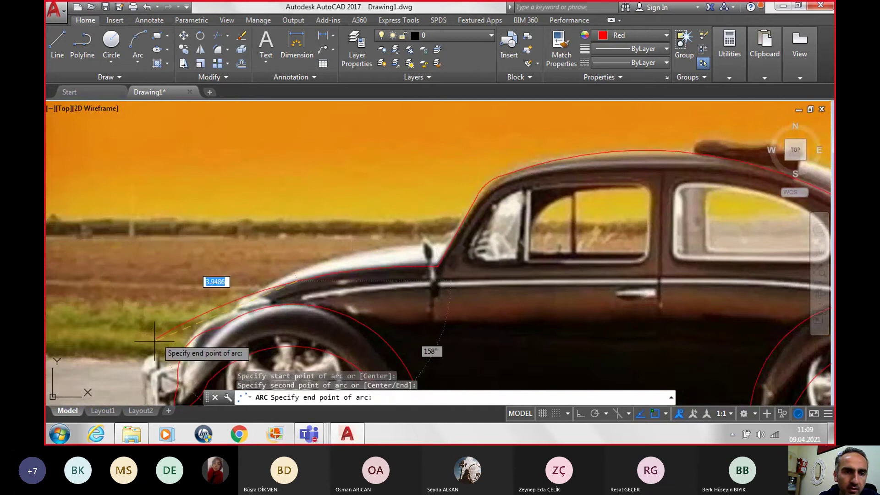
pyautogui.scroll(-1, 245, 300)
pyautogui.scroll(2, 354, 236)
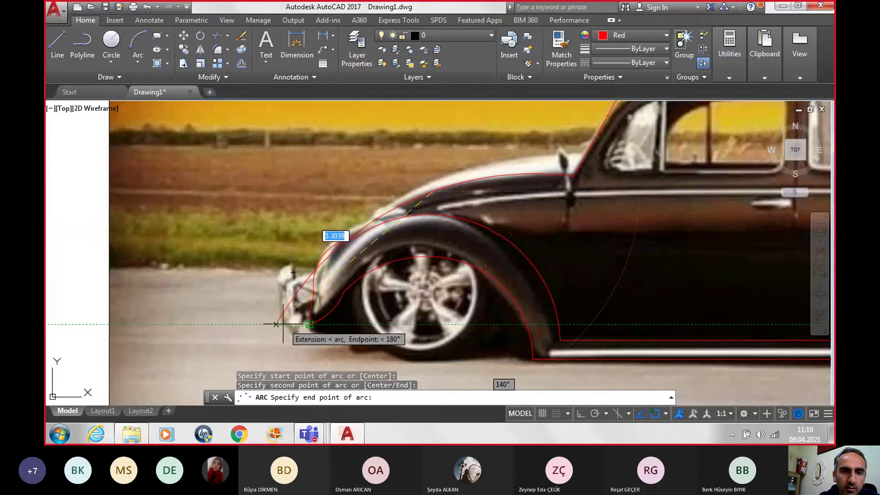
pyautogui.click(275, 324)
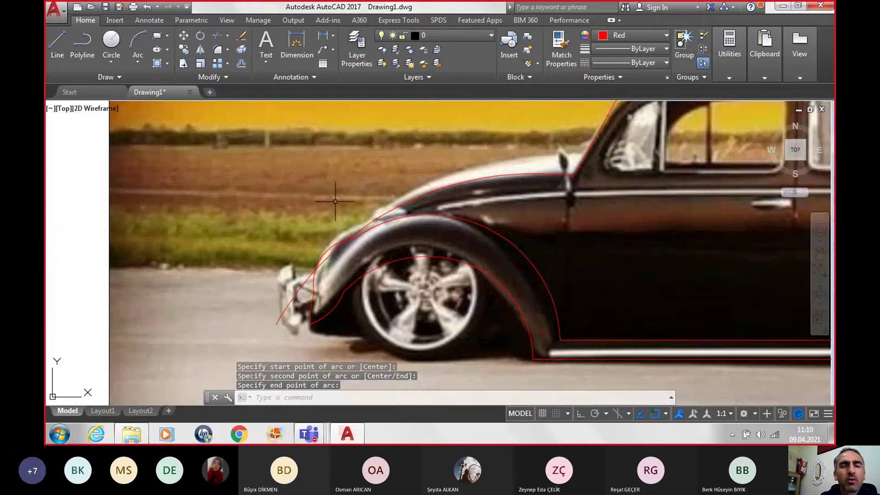
pyautogui.click(378, 215)
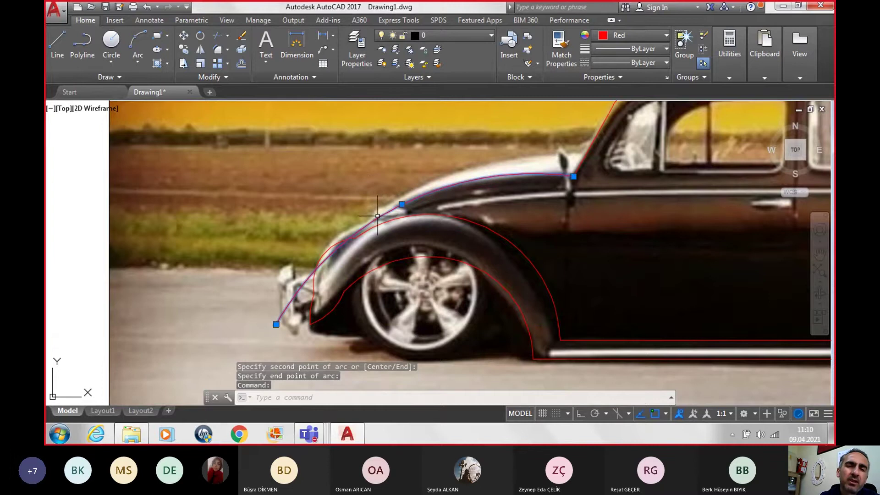
pyautogui.click(401, 204)
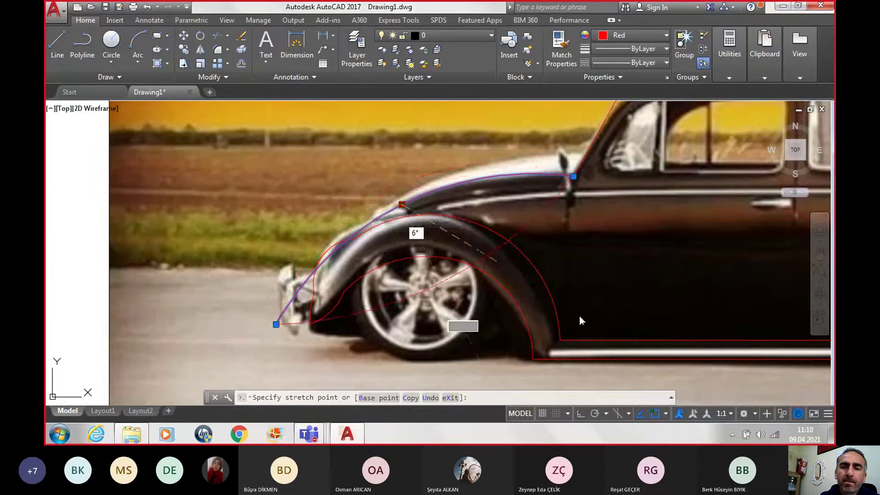
pyautogui.click(655, 413)
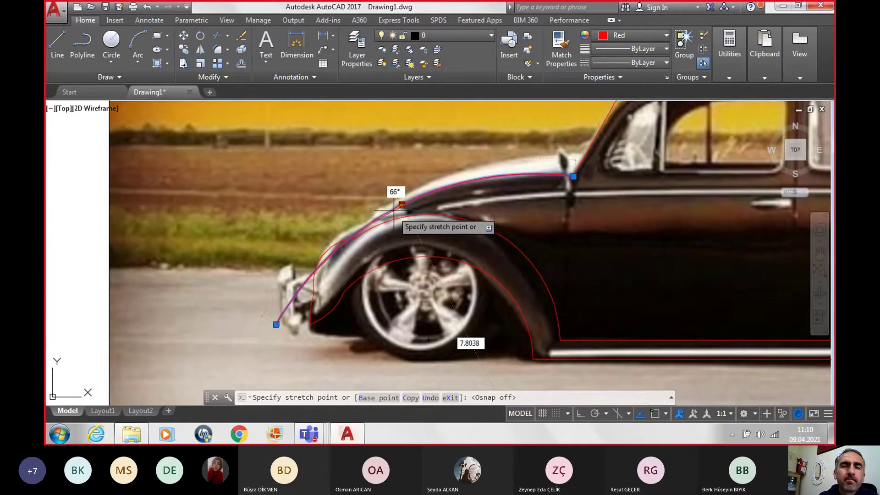
pyautogui.press('Escape')
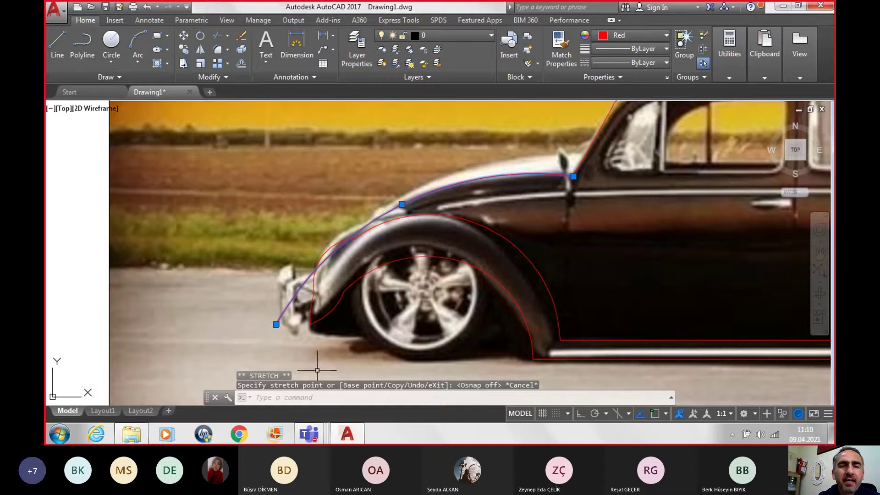
pyautogui.scroll(-2, 440, 347)
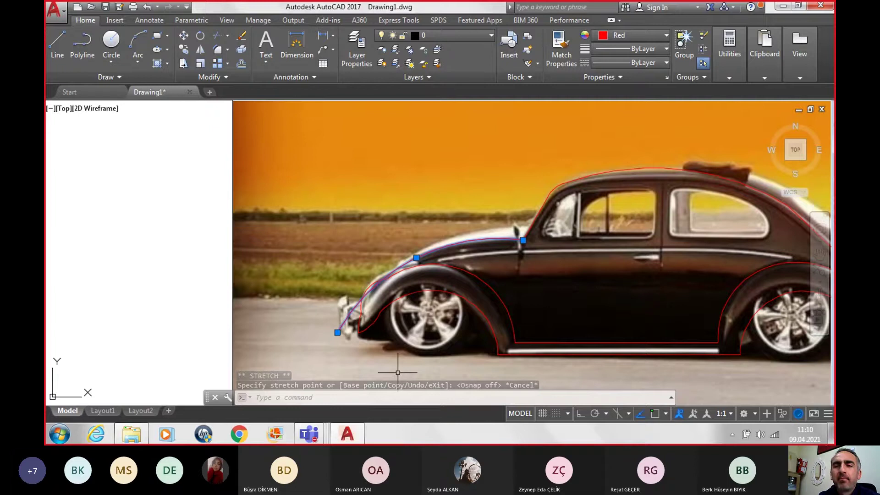
pyautogui.moveTo(398, 372); pyautogui.dragTo(289, 315, button='middle')
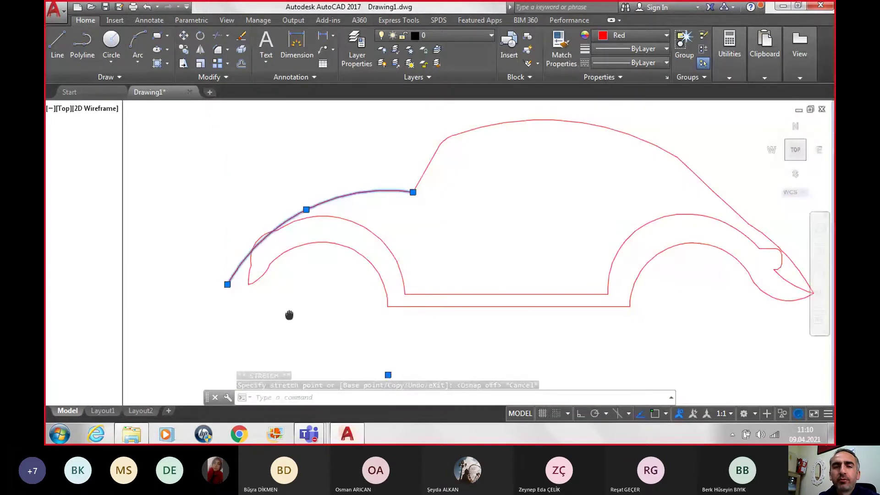
pyautogui.moveTo(289, 315); pyautogui.dragTo(295, 305, button='middle')
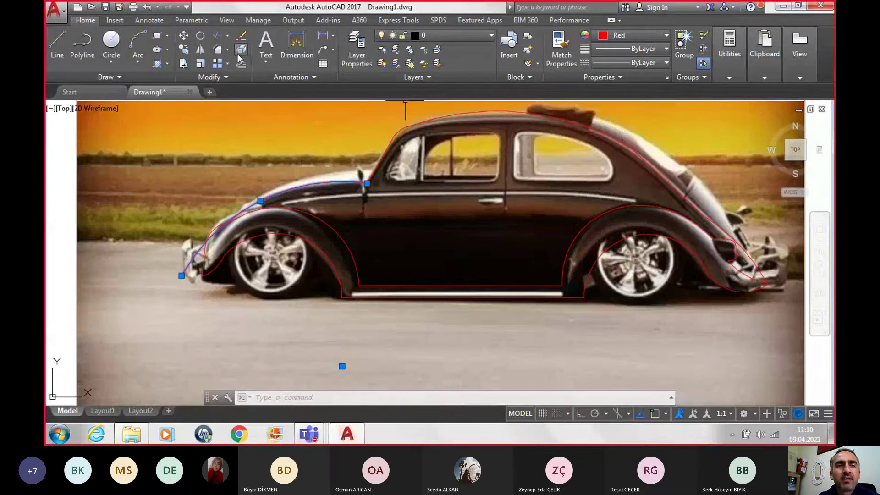
# Draw a horizontal ground line from the rear wheel arch's end to beneath the rear bumper.
pyautogui.click(63, 46)
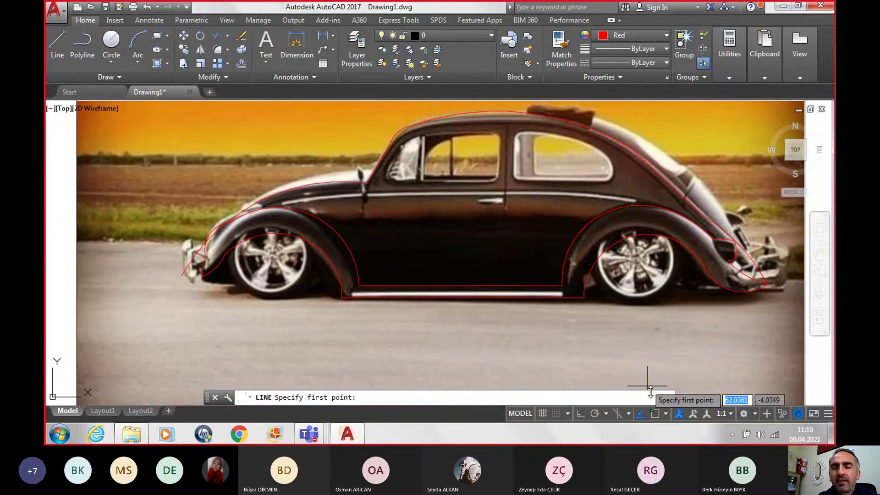
pyautogui.click(655, 414)
pyautogui.click(584, 298)
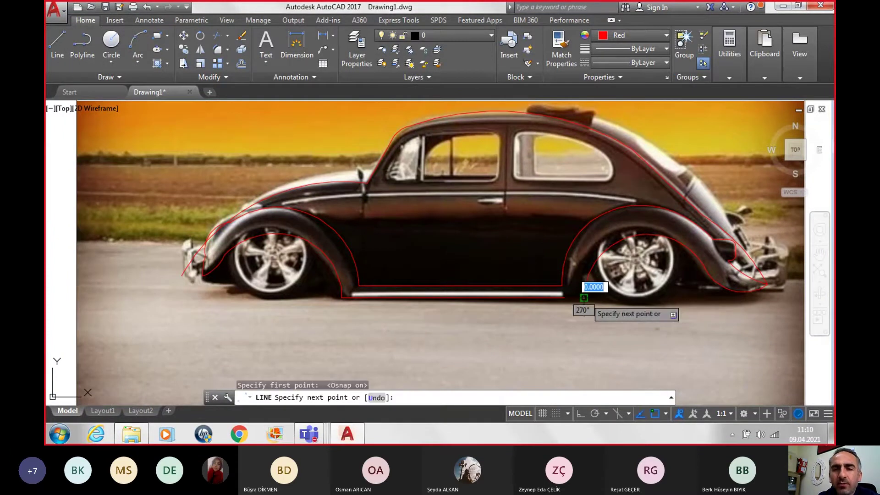
pyautogui.scroll(2, 767, 298)
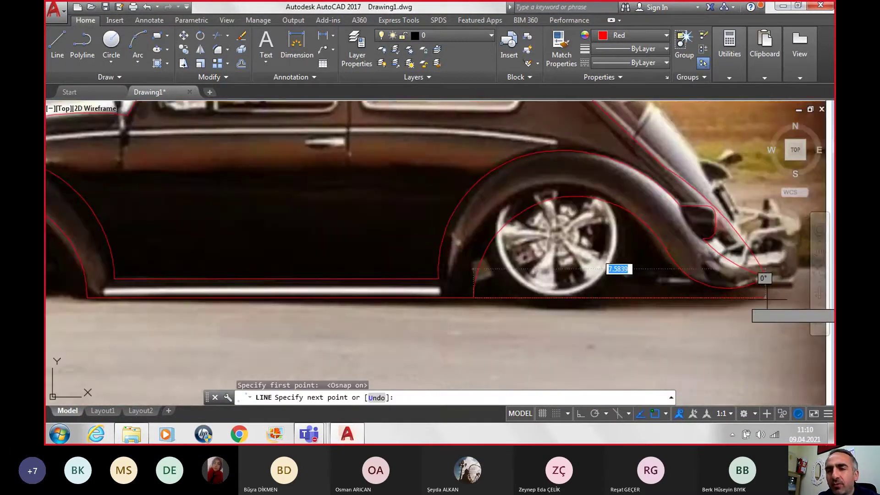
pyautogui.scroll(2, 767, 298)
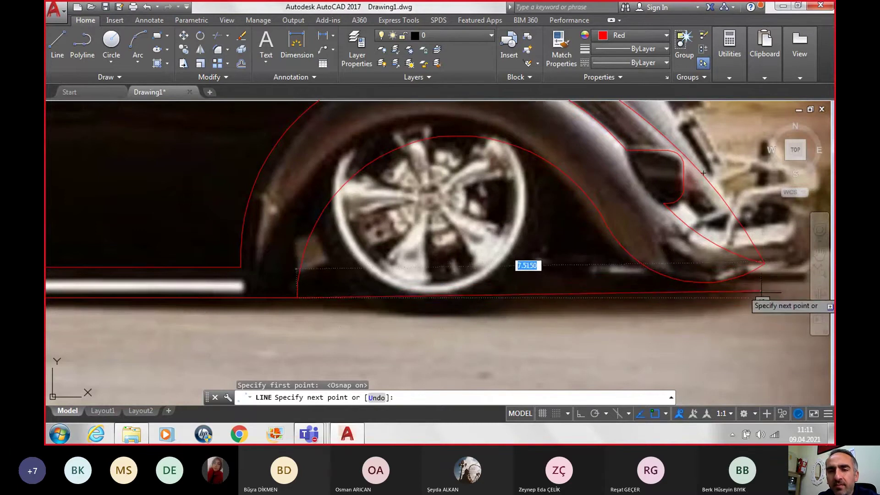
pyautogui.press('F8')
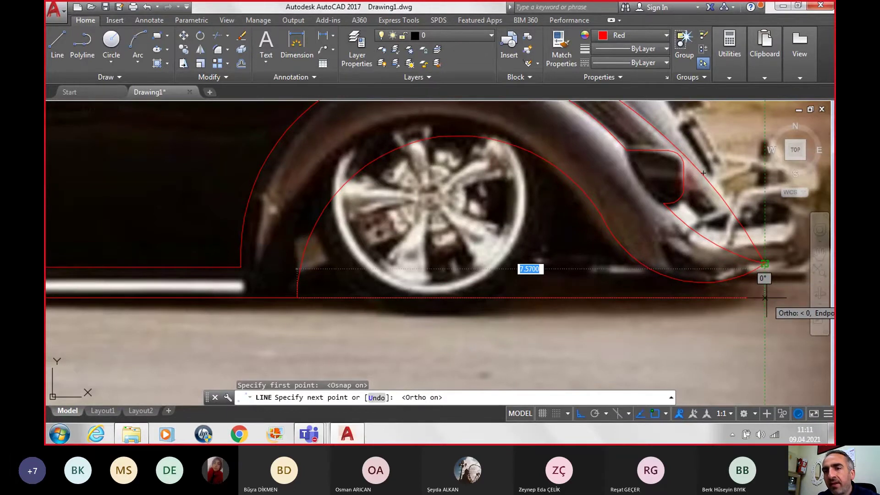
pyautogui.click(765, 298)
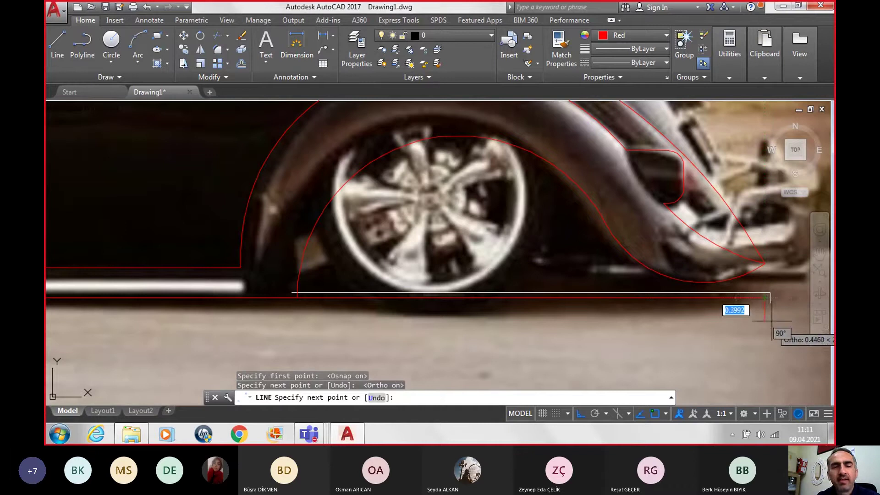
pyautogui.press('Escape')
# Stretch the rear body curve's end down onto the ground line's end.
pyautogui.click(748, 229)
pyautogui.press('Escape')
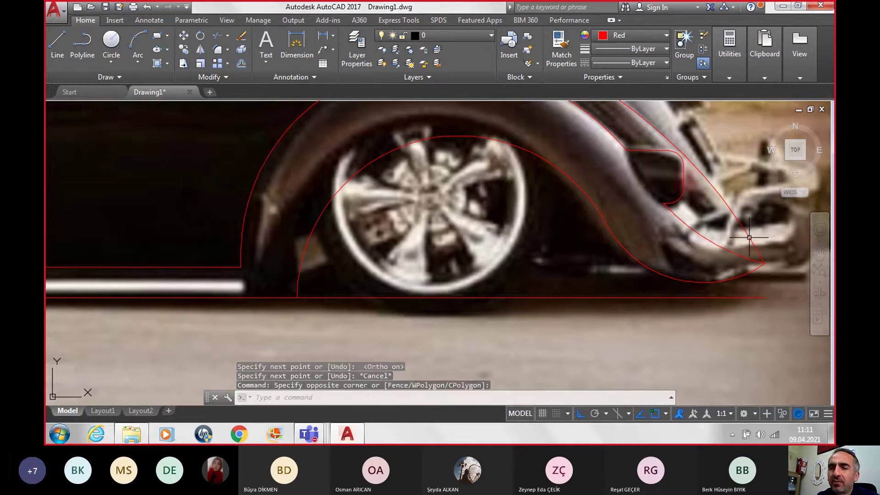
pyautogui.click(757, 245)
pyautogui.click(766, 264)
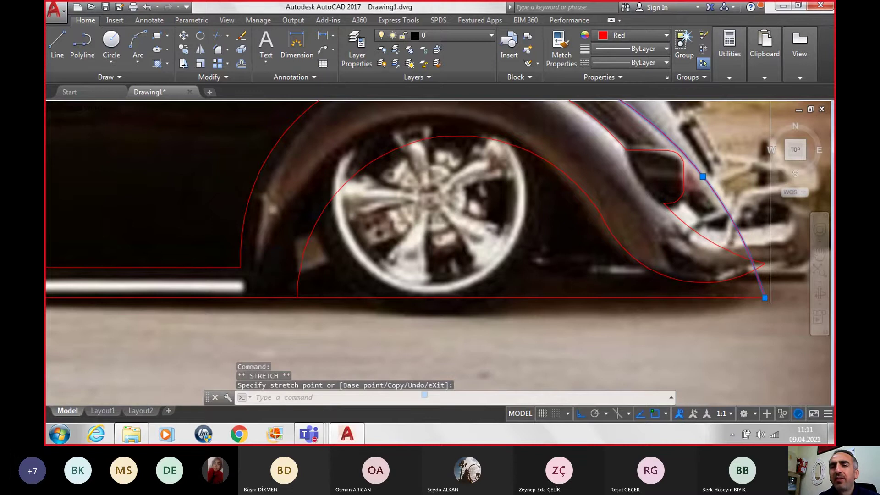
pyautogui.scroll(-3, 768, 320)
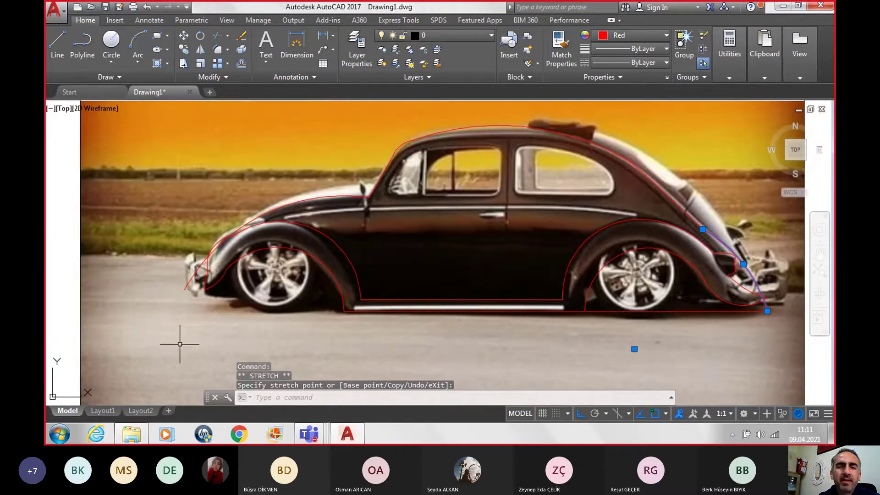
# Draw a ground line from the front wheel arch's bottom out to below the front bumper.
pyautogui.write('L')
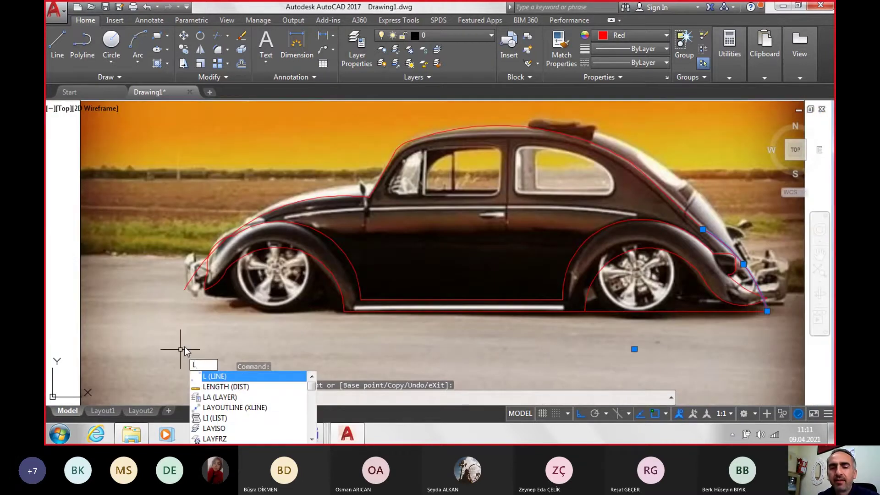
pyautogui.press('Return')
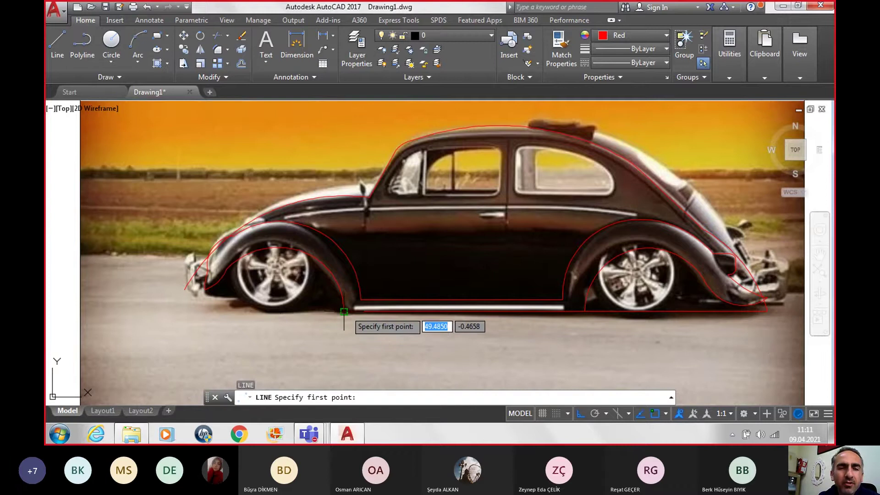
pyautogui.click(344, 312)
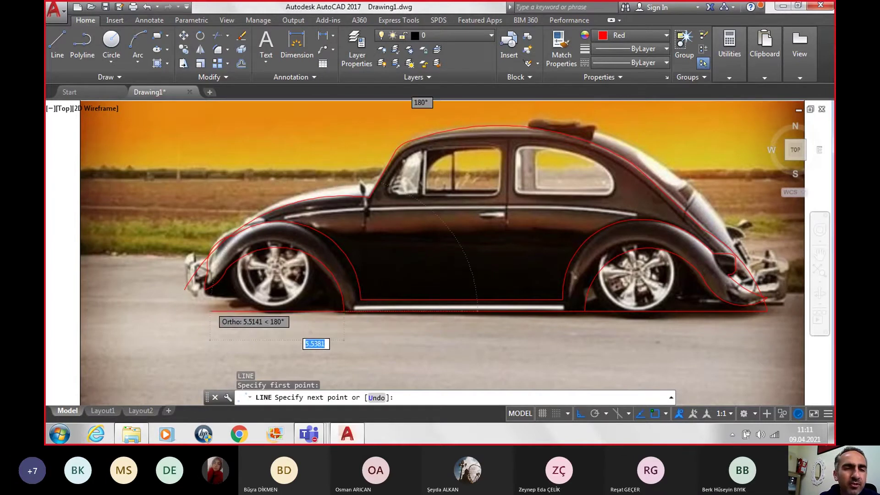
pyautogui.scroll(5, 210, 312)
pyautogui.scroll(2, 199, 307)
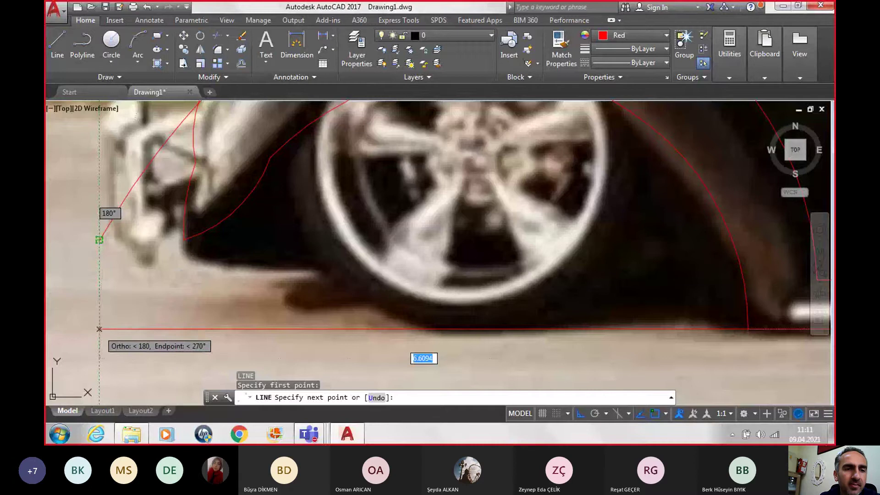
pyautogui.click(99, 329)
pyautogui.press('Escape')
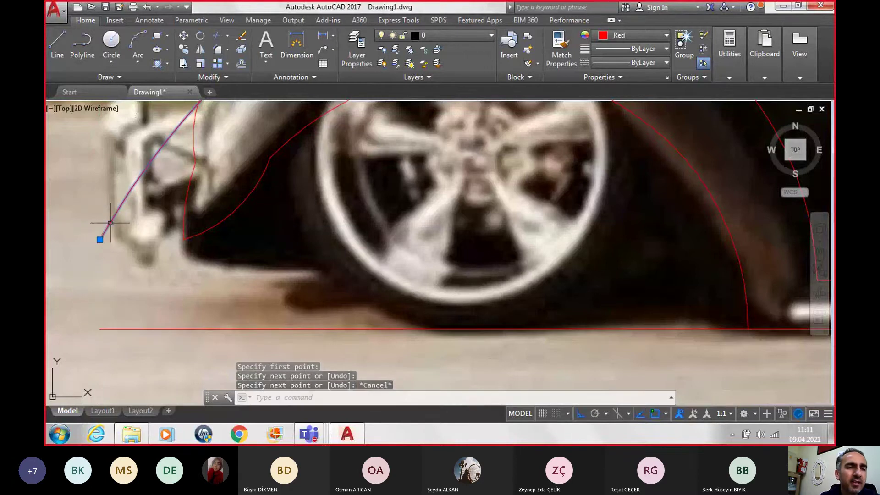
# Stretch the hood arc's lower end down onto the front ground line's end.
pyautogui.click(100, 239)
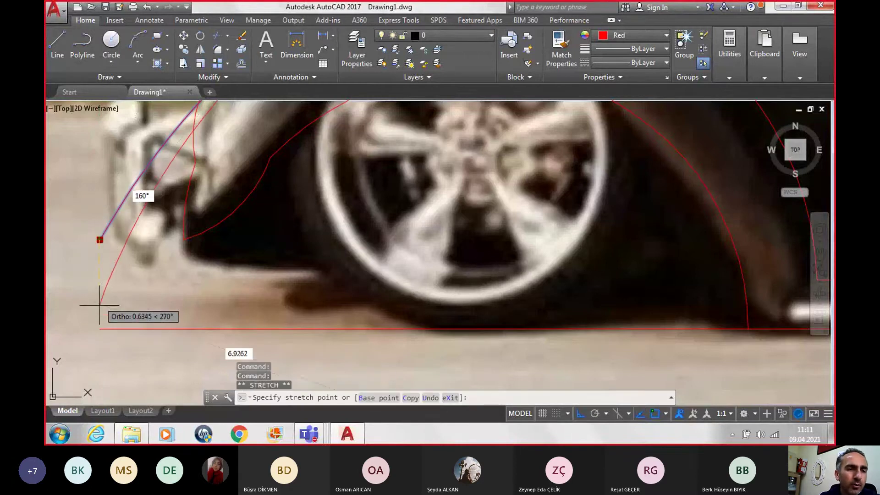
pyautogui.click(99, 329)
pyautogui.scroll(-4, 132, 304)
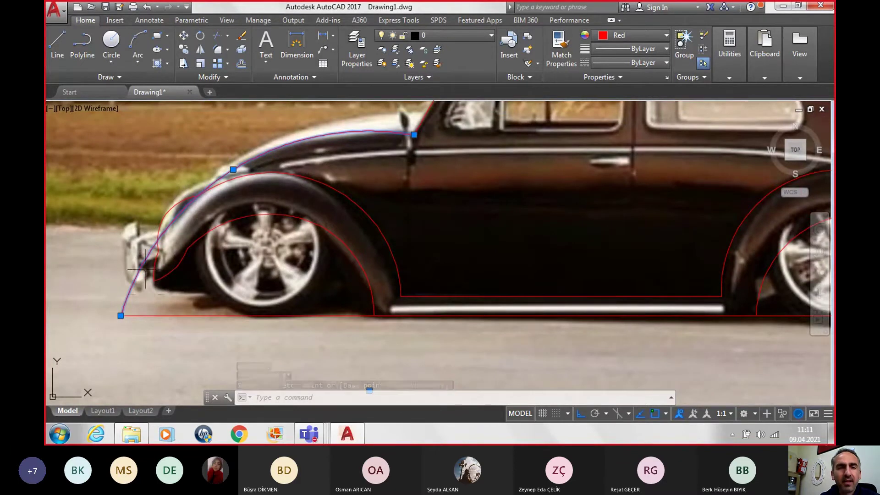
pyautogui.scroll(-2, 159, 291)
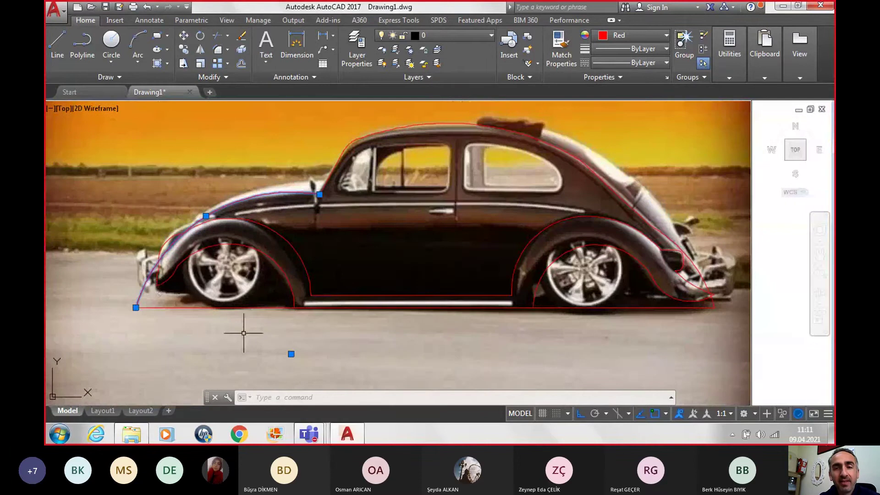
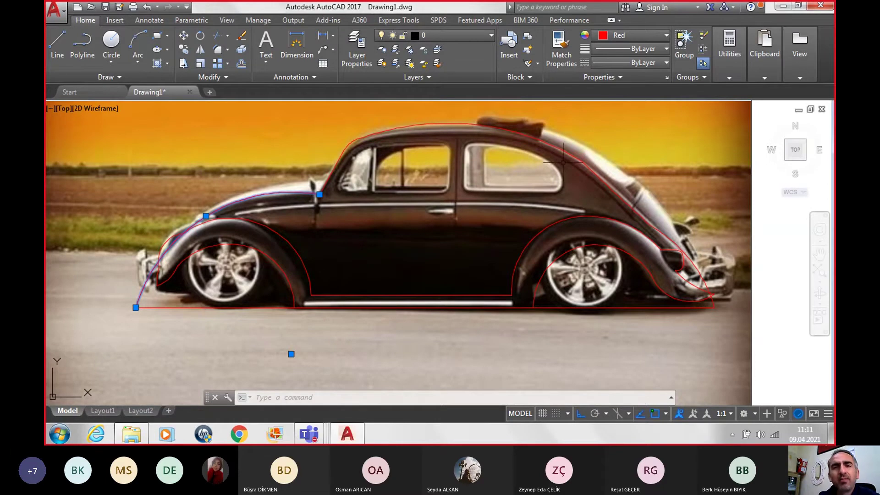
# Delete the three old front, rear and roof body splines.
pyautogui.click(606, 183)
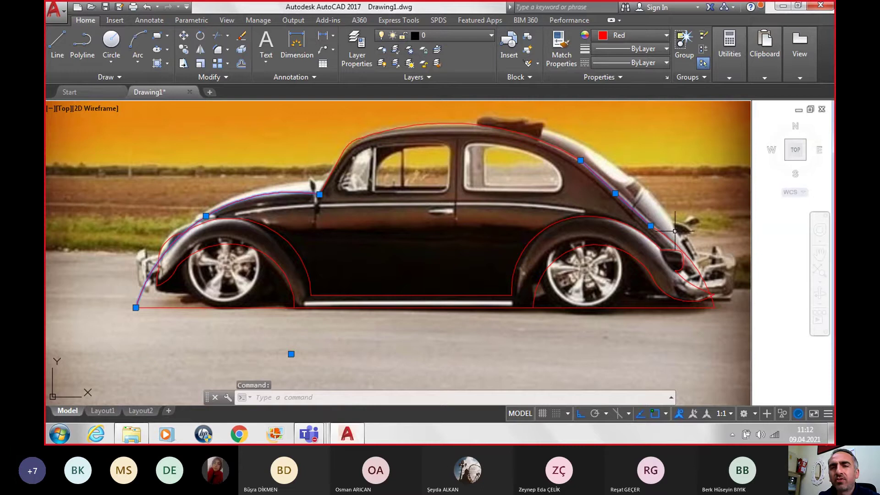
pyautogui.press('Delete')
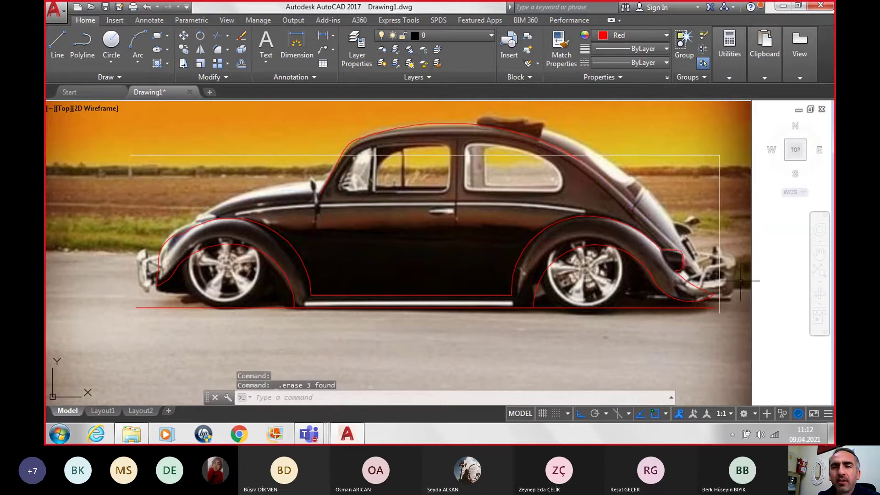
pyautogui.moveTo(788, 257); pyautogui.dragTo(734, 275, button='middle')
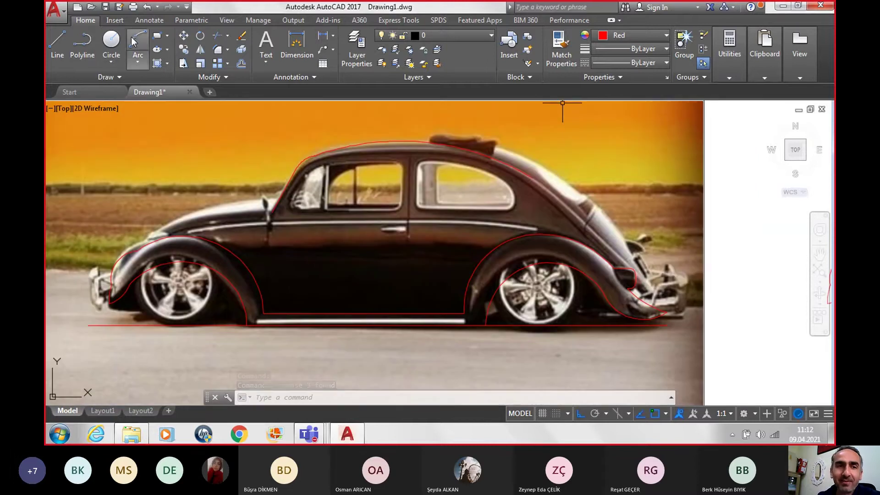
# Draw a 3-point arc, Ortho off, tracing the car's rear from ground line to roof.
pyautogui.click(137, 43)
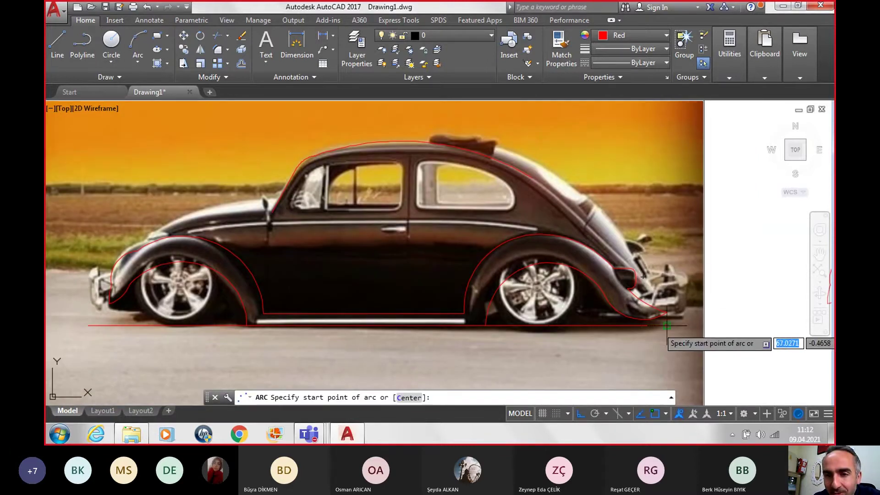
pyautogui.click(639, 326)
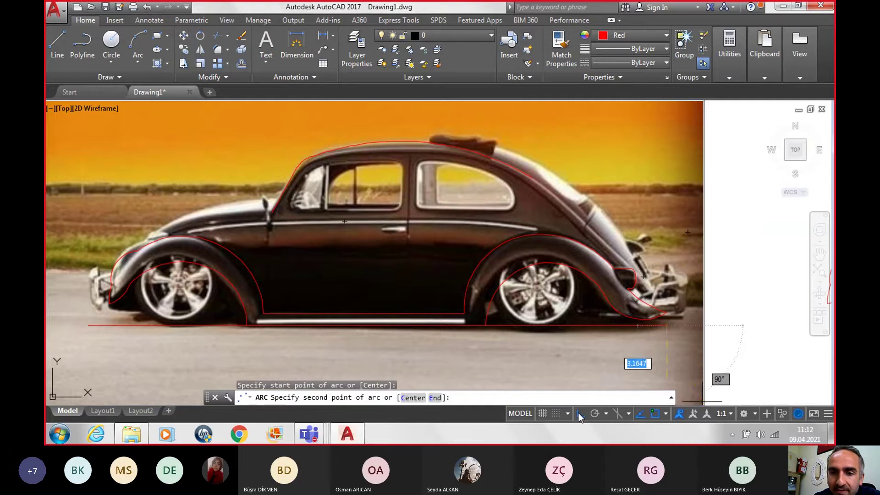
pyautogui.click(579, 413)
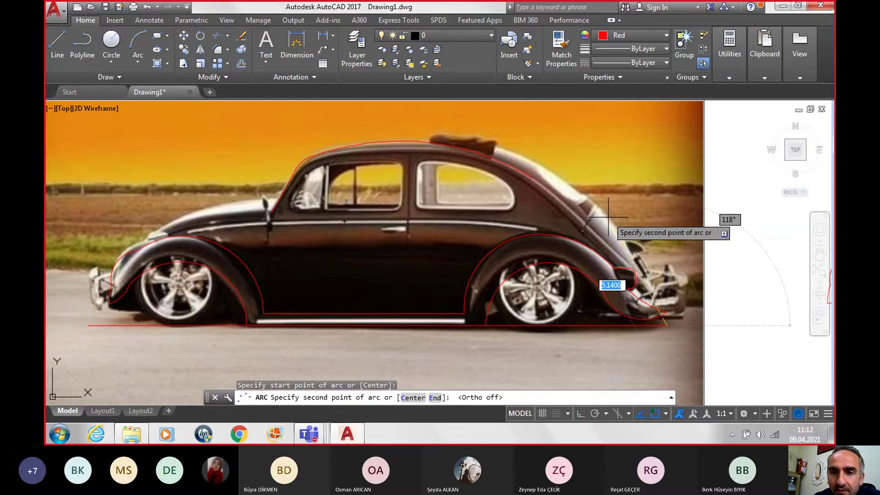
pyautogui.click(619, 231)
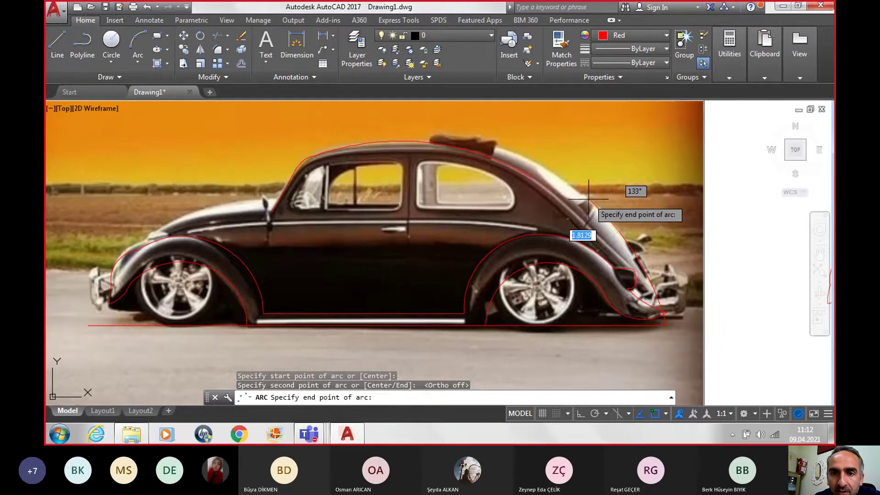
pyautogui.click(583, 193)
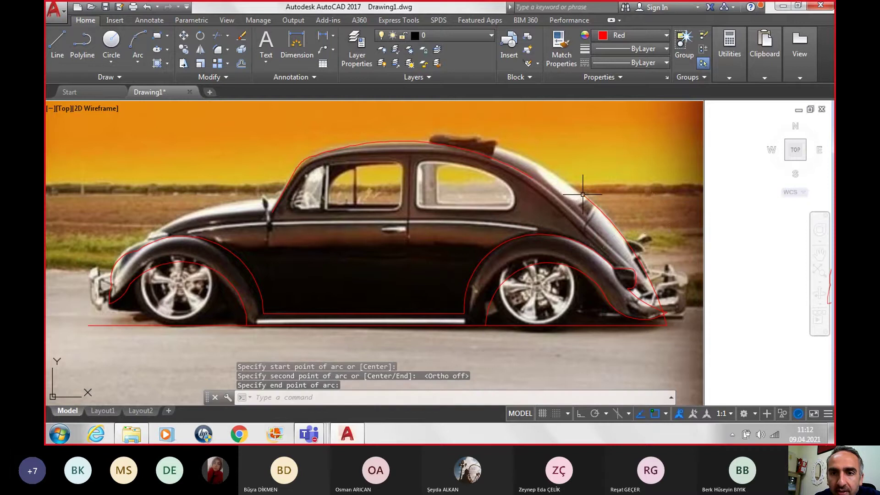
pyautogui.click(635, 254)
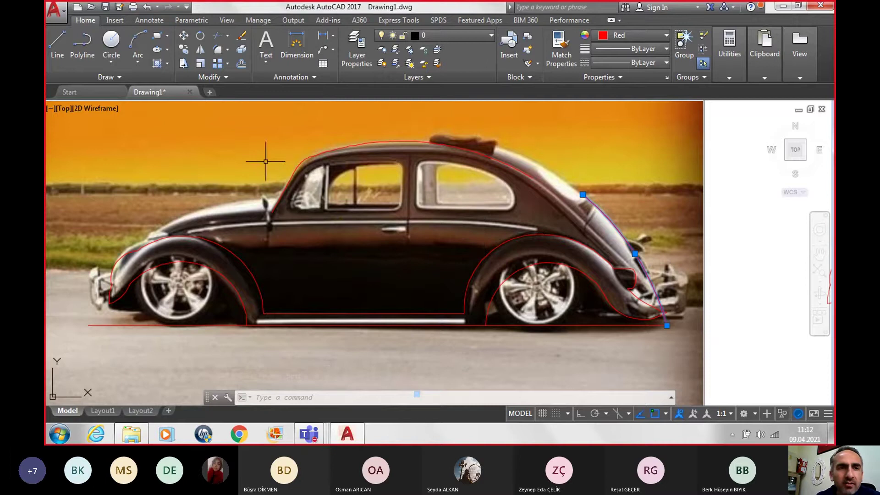
pyautogui.click(58, 43)
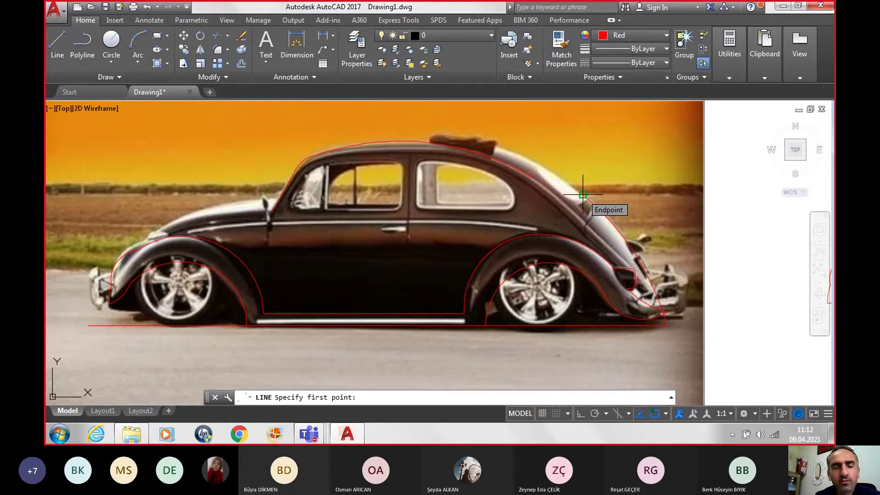
pyautogui.press('Escape')
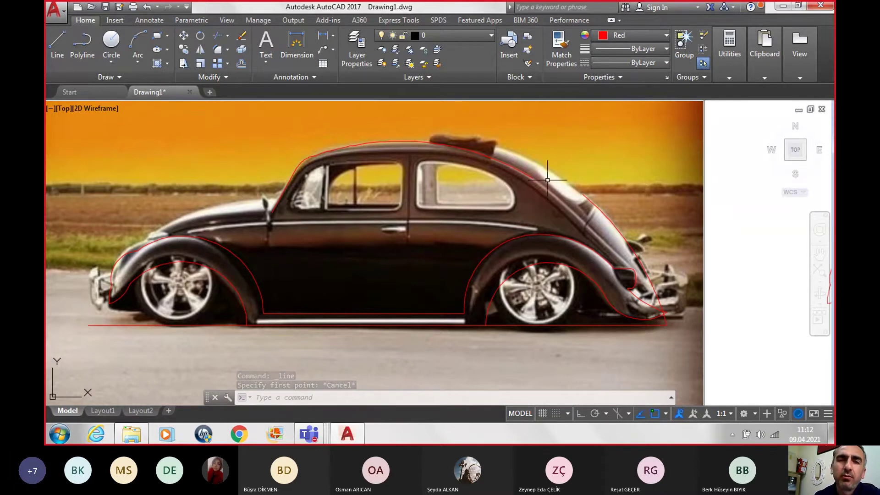
pyautogui.click(141, 42)
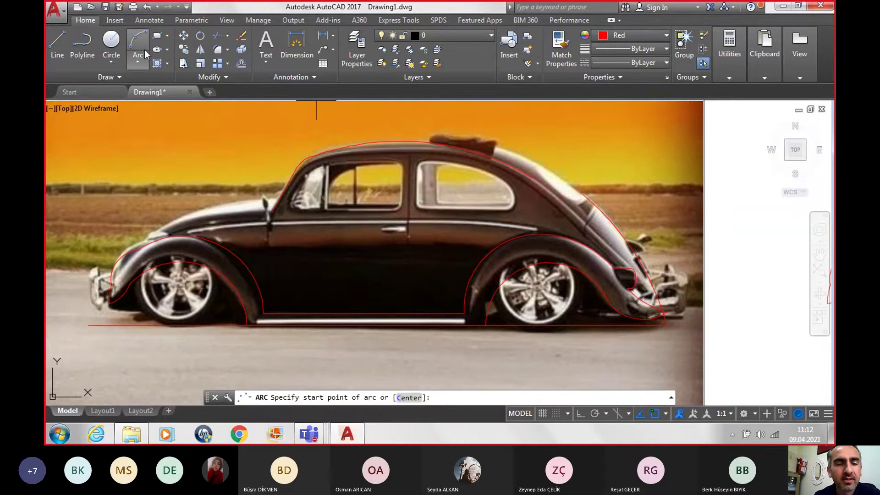
# Zoom in on the car's front and window-select near the hood.
pyautogui.press('Escape')
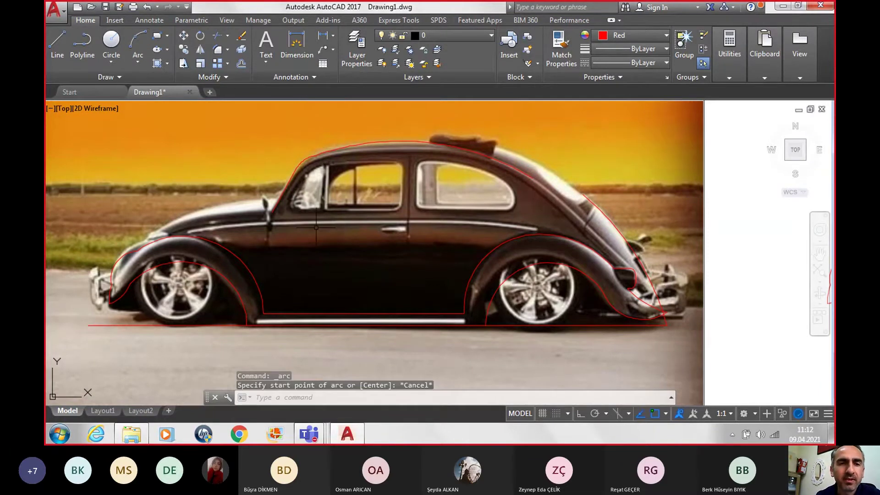
pyautogui.scroll(2, 316, 227)
pyautogui.scroll(-2, 220, 231)
pyautogui.scroll(2, 192, 254)
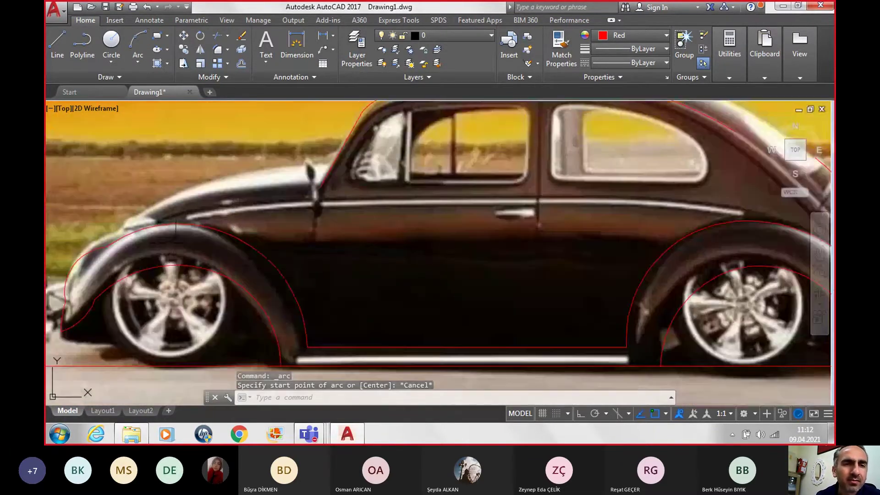
pyautogui.click(235, 197)
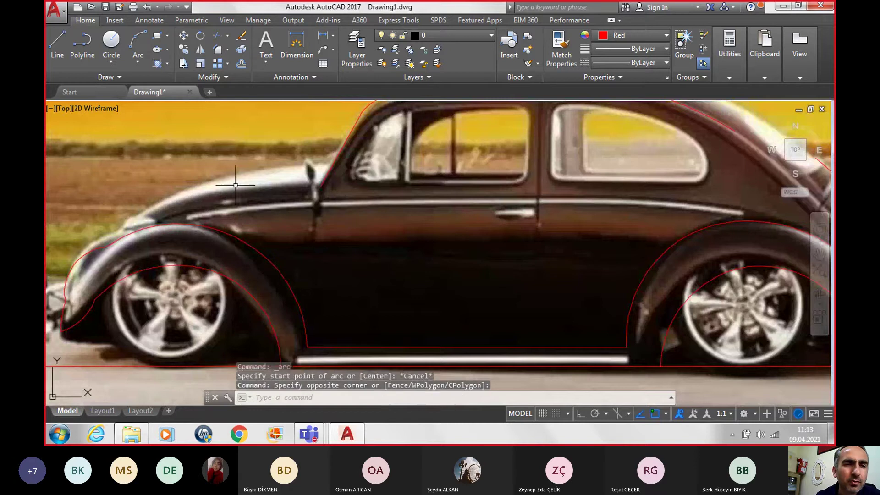
pyautogui.click(246, 181)
pyautogui.click(256, 200)
pyautogui.scroll(-2, 273, 211)
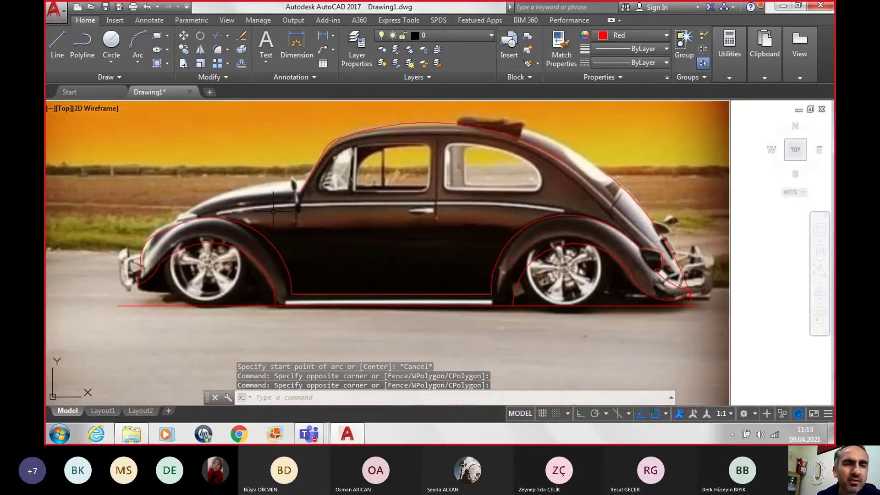
pyautogui.scroll(2, 274, 208)
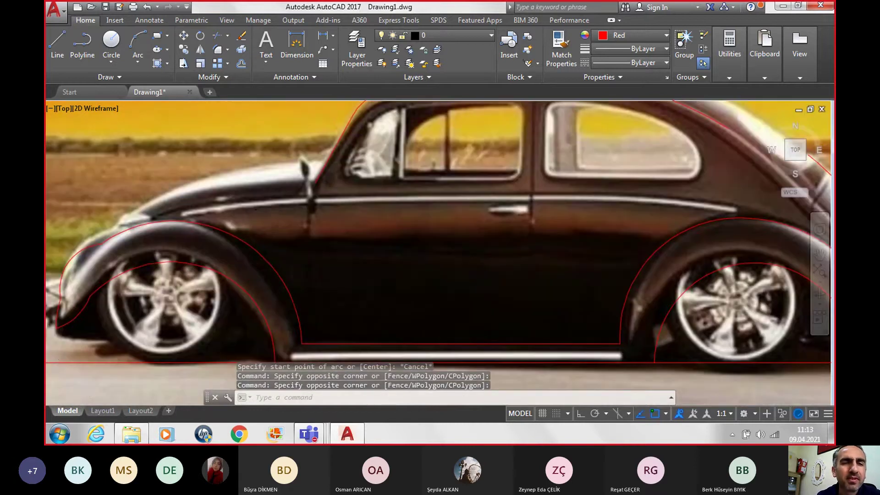
pyautogui.scroll(-2, 275, 210)
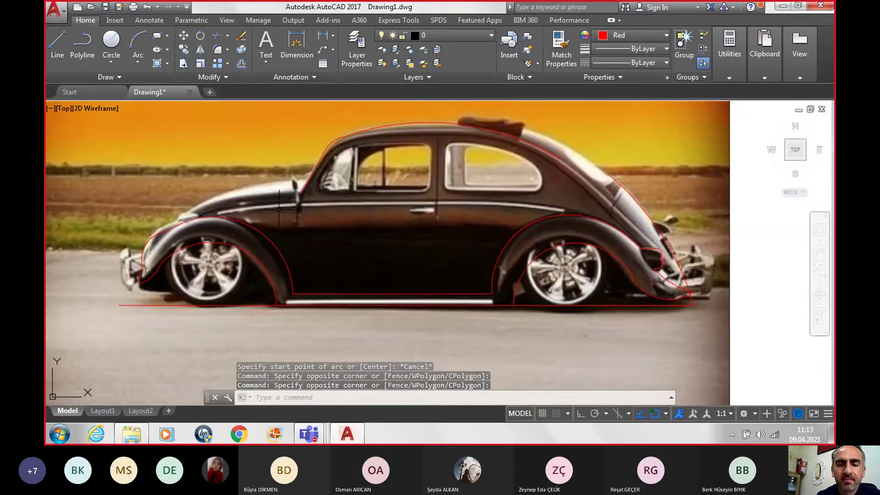
# Draw a 3-point arc from the hood end near the windshield down to the ground line.
pyautogui.click(137, 41)
pyautogui.scroll(2, 275, 215)
pyautogui.click(318, 190)
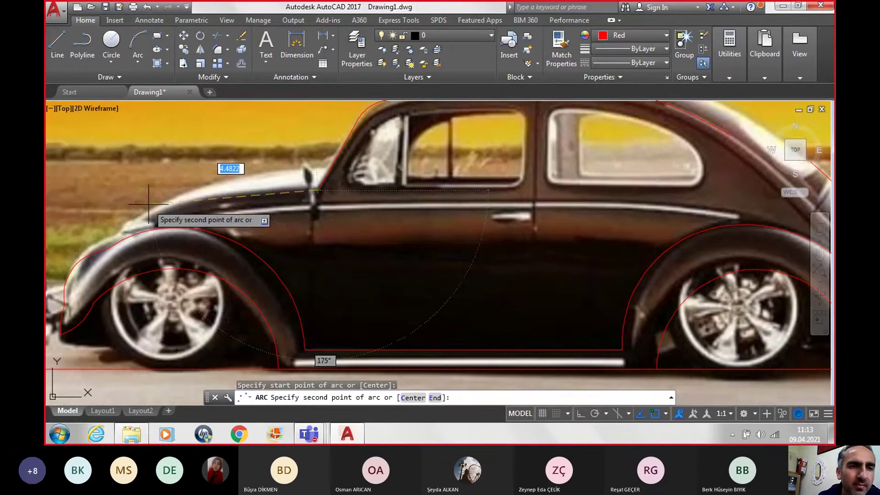
pyautogui.scroll(-3, 148, 204)
pyautogui.click(75, 266)
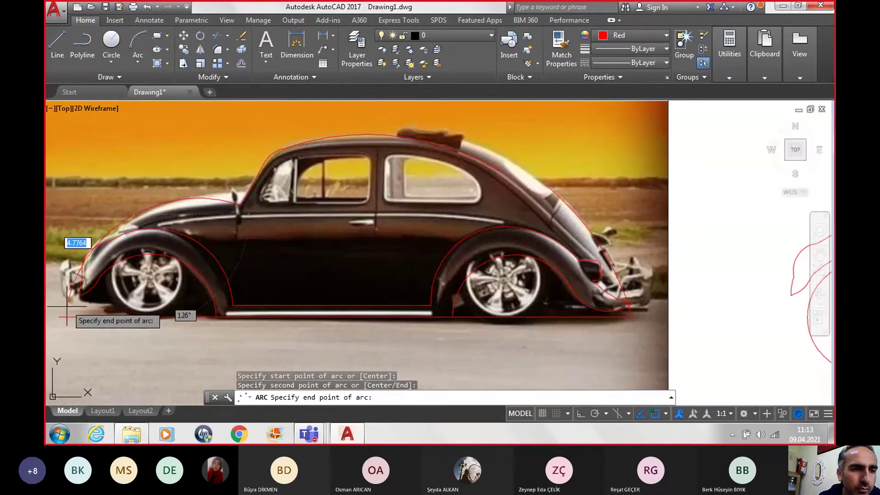
pyautogui.click(58, 317)
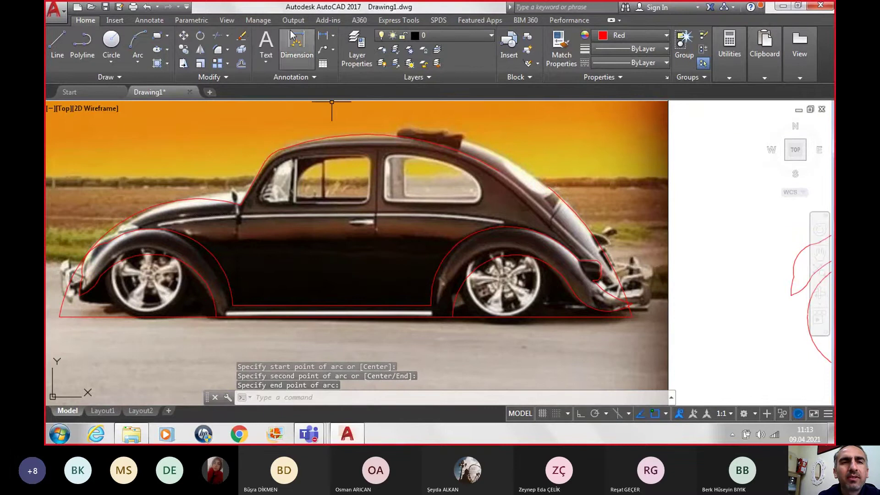
# Draw a straight line from the hood's windshield end up to the windshield top.
pyautogui.click(59, 49)
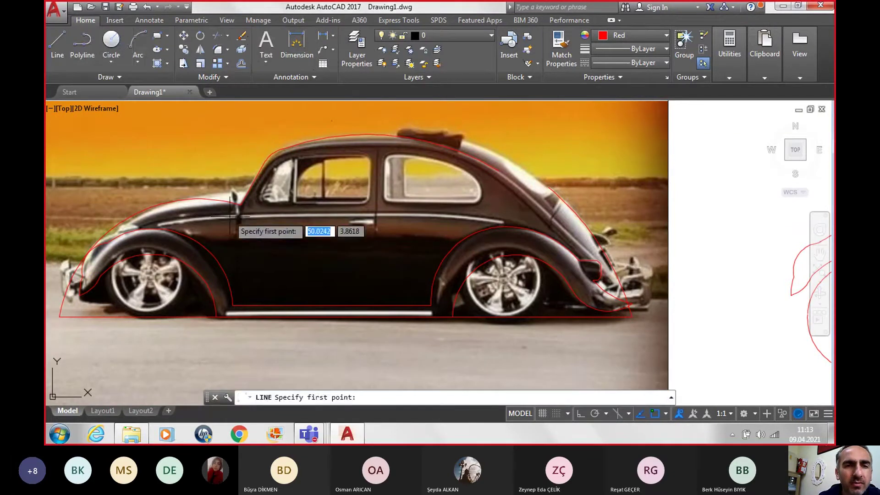
pyautogui.scroll(2, 231, 213)
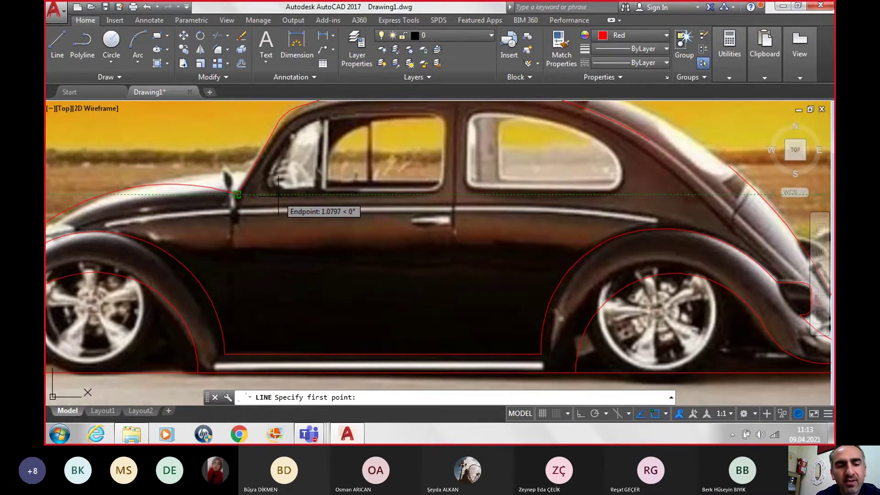
pyautogui.write('1')
pyautogui.press('Return')
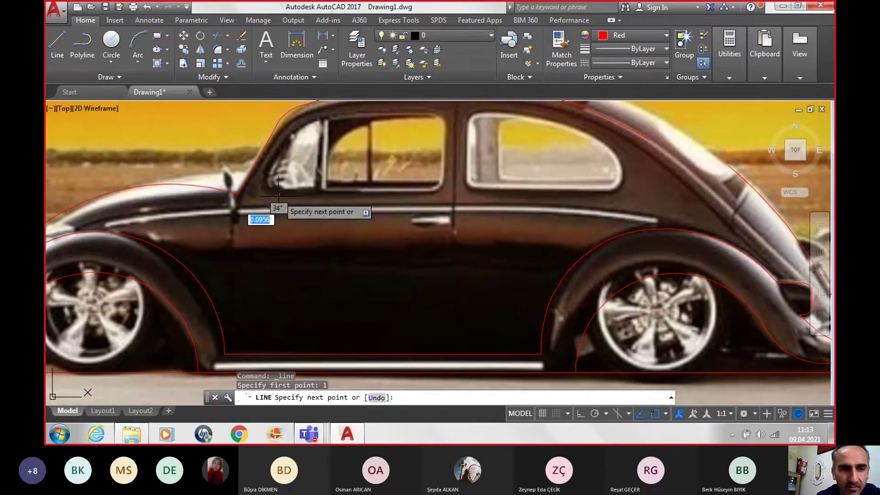
pyautogui.scroll(-2, 294, 170)
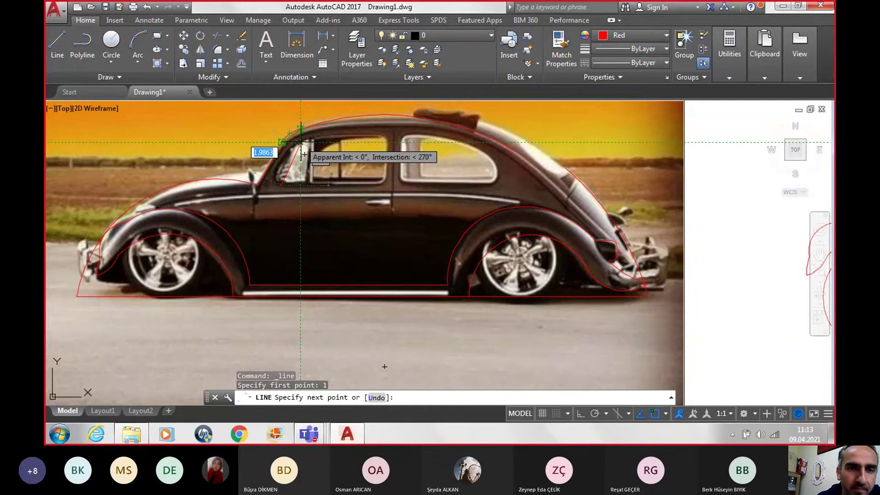
pyautogui.scroll(1, 301, 142)
pyautogui.scroll(1, 267, 135)
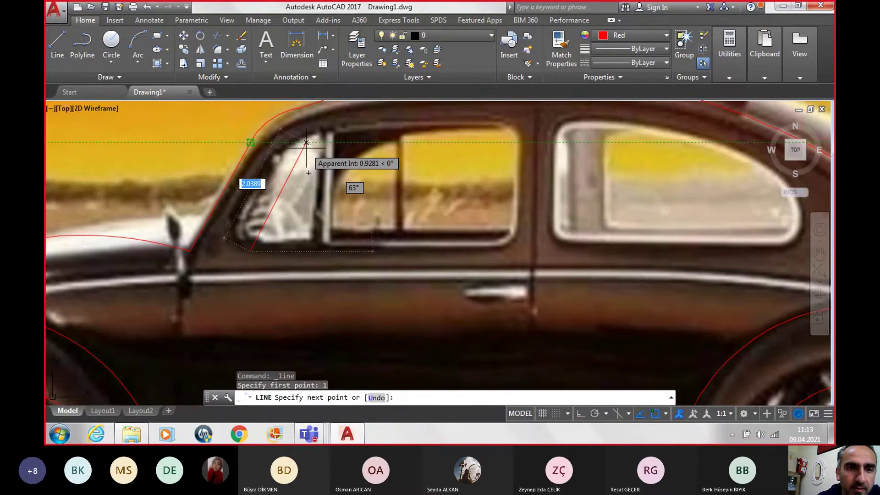
pyautogui.click(306, 142)
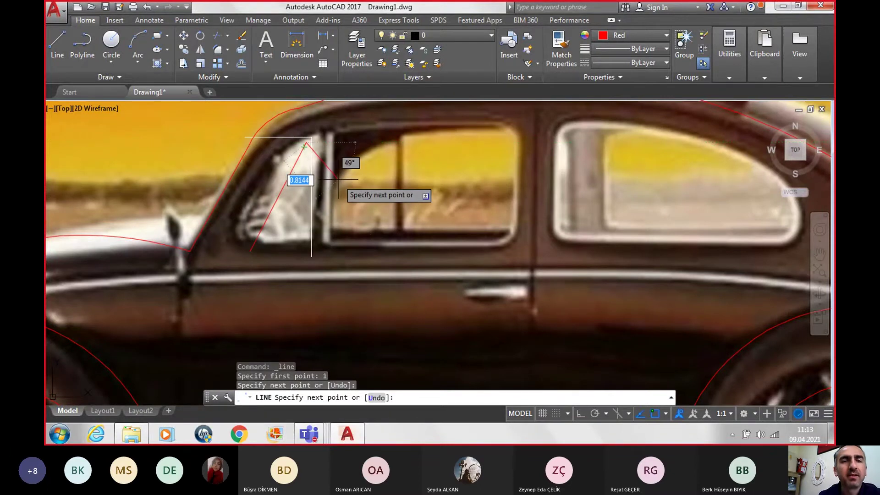
pyautogui.press('Escape')
pyautogui.scroll(-2, 336, 169)
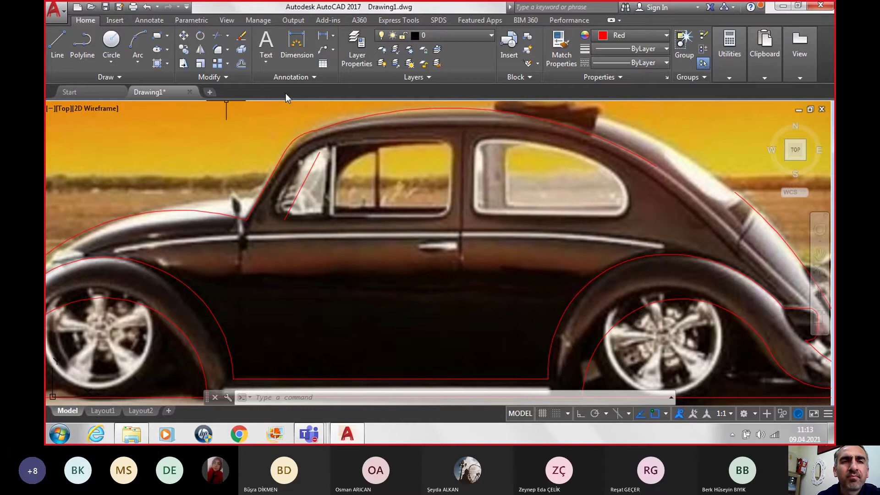
# Erase the old roof curve and stretch the windshield-top curve's end higher up the roof.
pyautogui.click(309, 132)
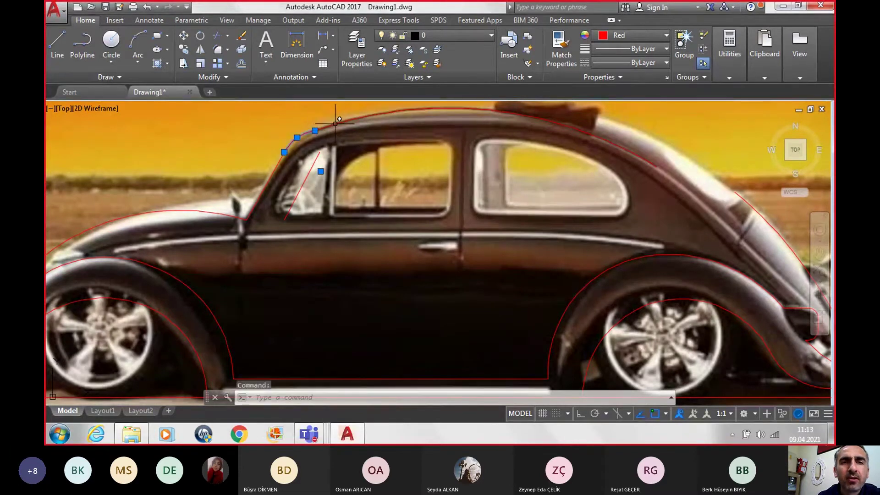
pyautogui.click(343, 123)
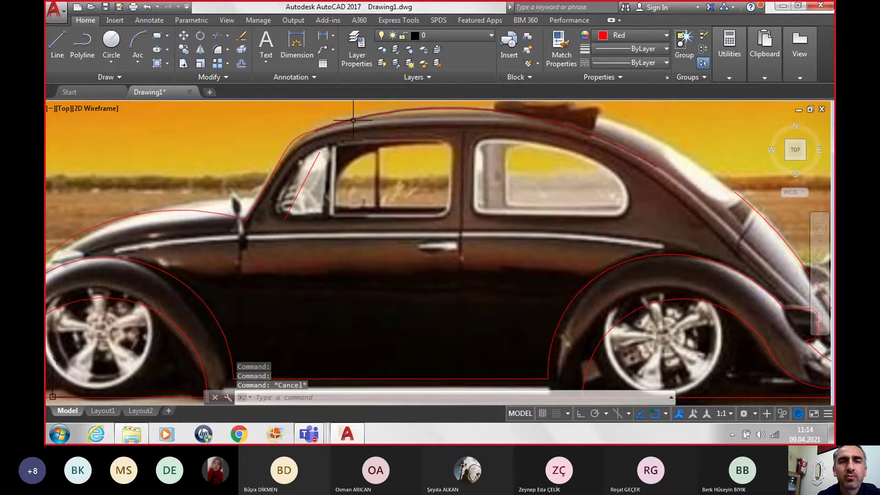
pyautogui.press('Delete')
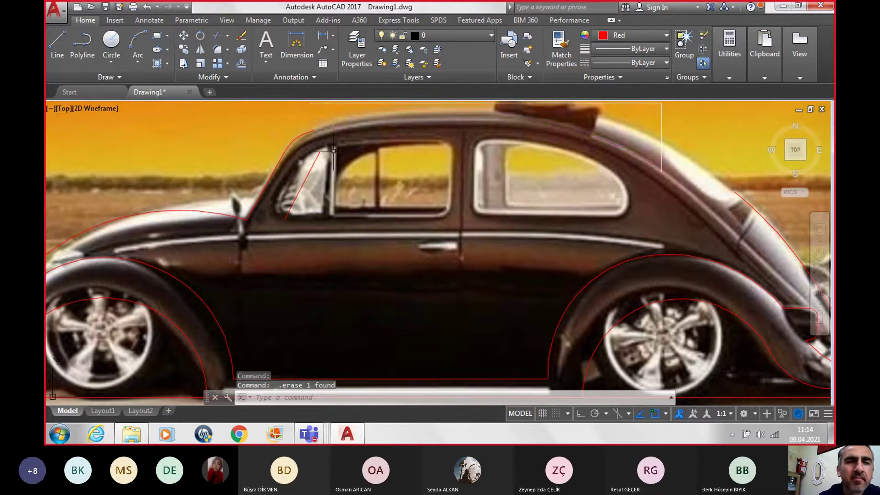
pyautogui.click(306, 135)
pyautogui.scroll(2, 309, 133)
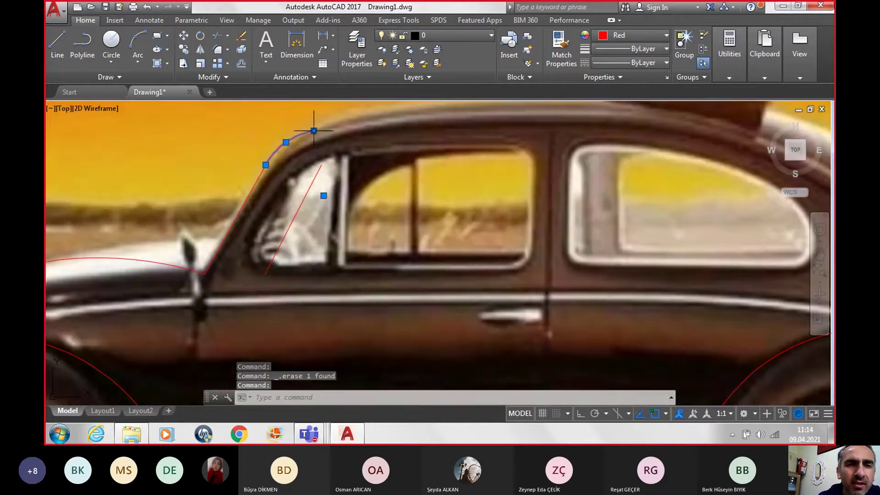
pyautogui.click(314, 130)
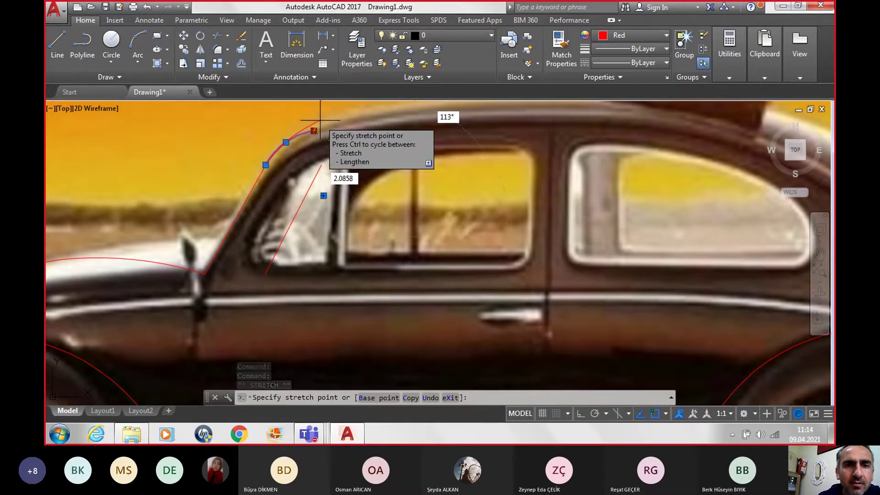
pyautogui.click(329, 120)
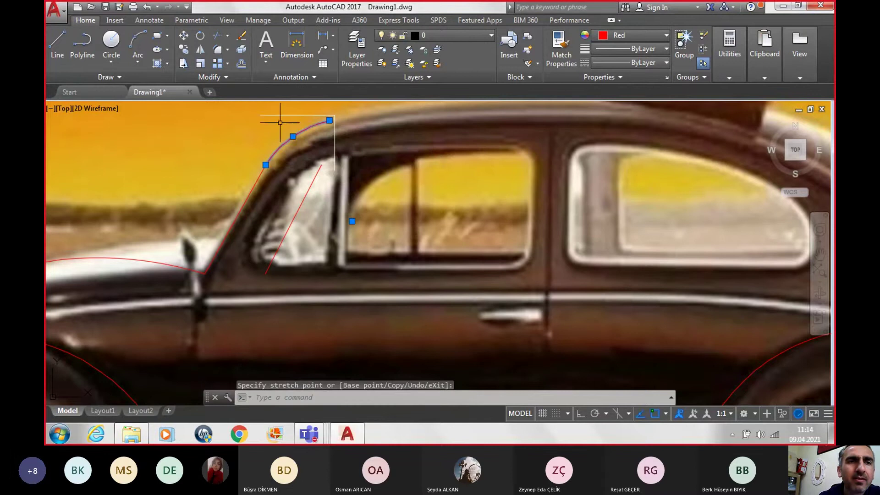
# Draw a 3-point arc from that curve's end down to the door frame.
pyautogui.click(137, 41)
pyautogui.click(330, 120)
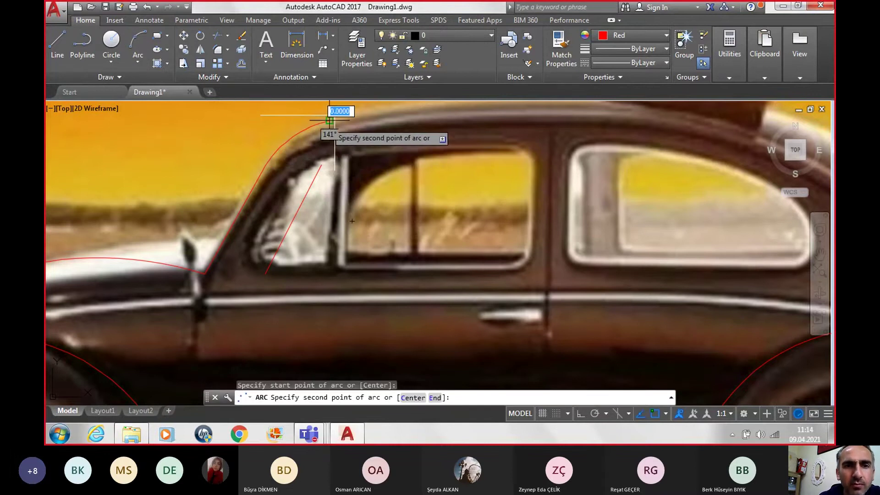
pyautogui.click(329, 149)
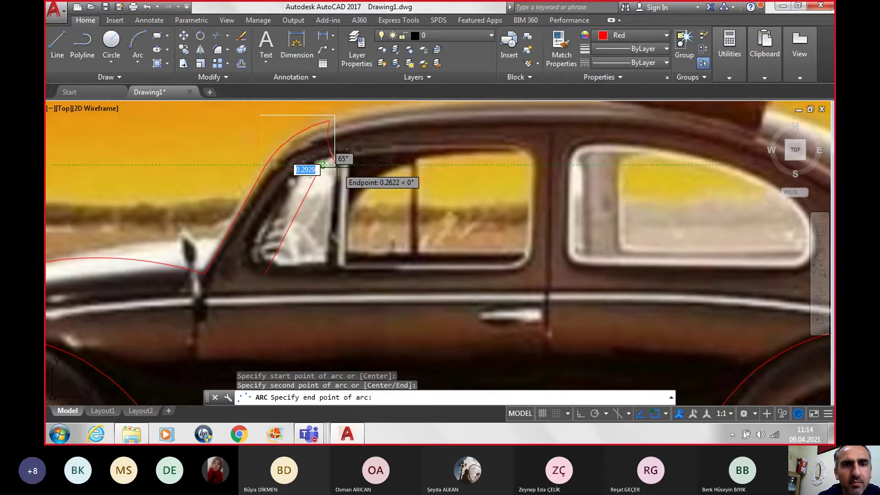
pyautogui.press('Escape')
pyautogui.press('Return')
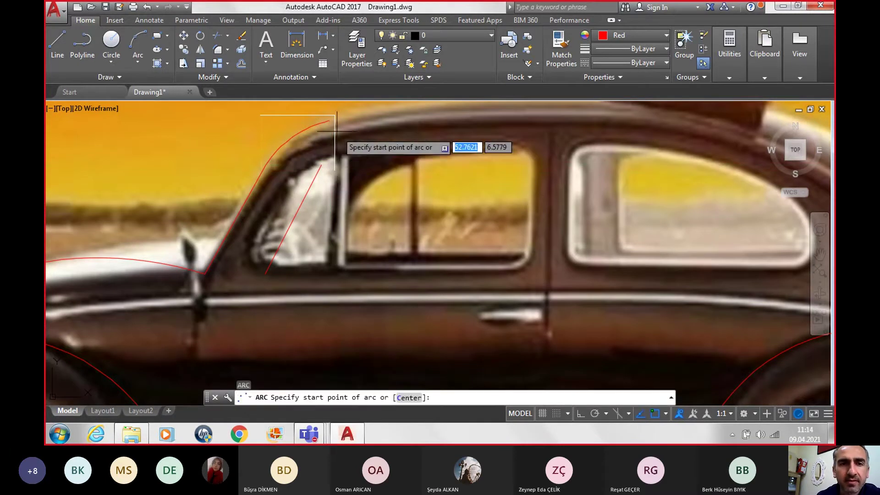
pyautogui.click(329, 120)
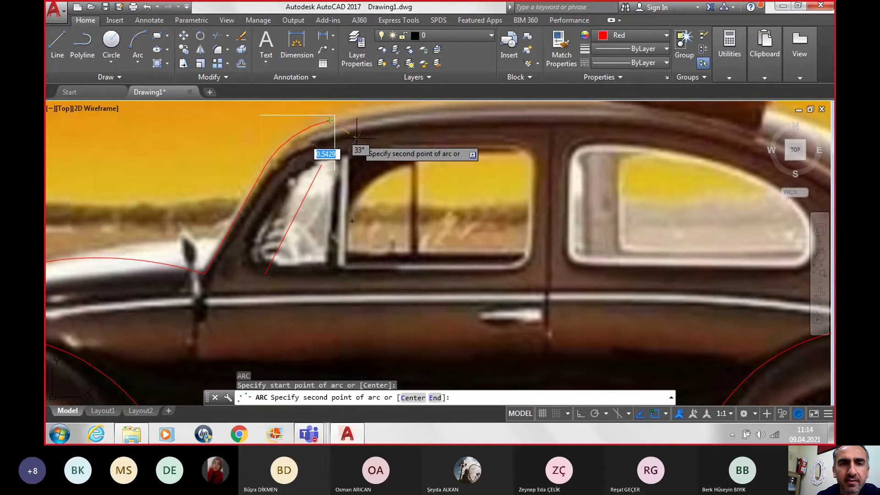
pyautogui.click(348, 132)
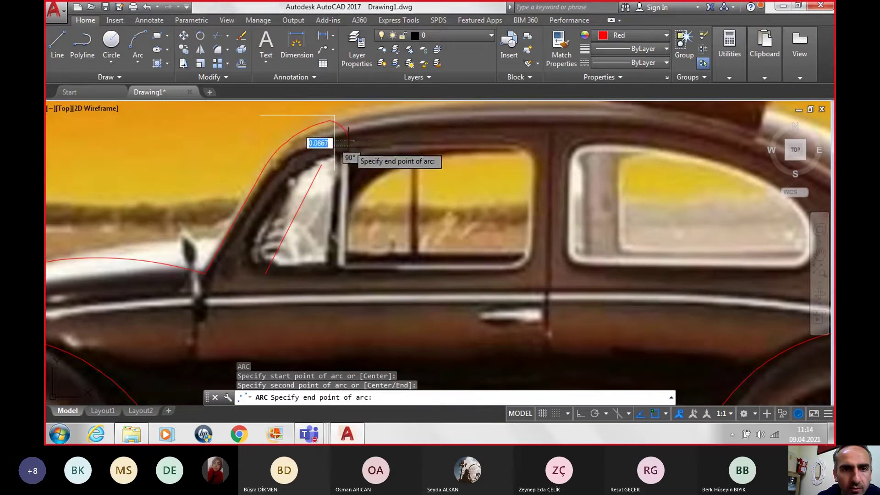
pyautogui.click(330, 164)
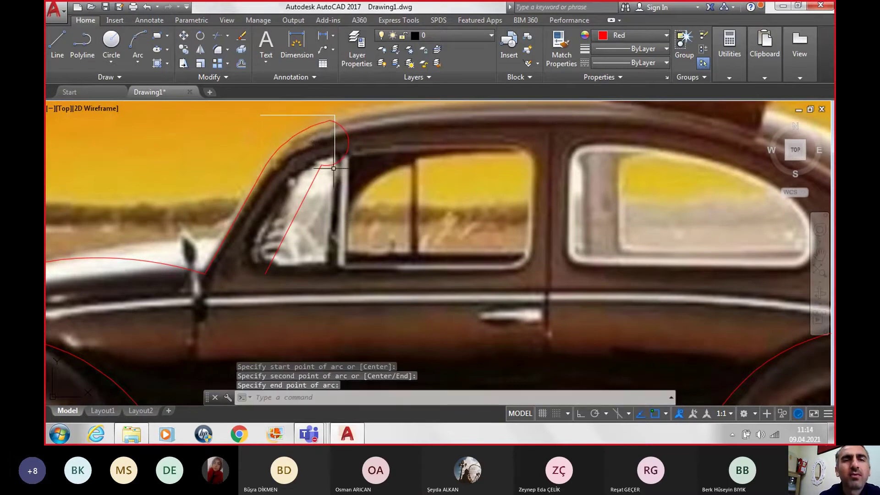
pyautogui.scroll(-2, 334, 169)
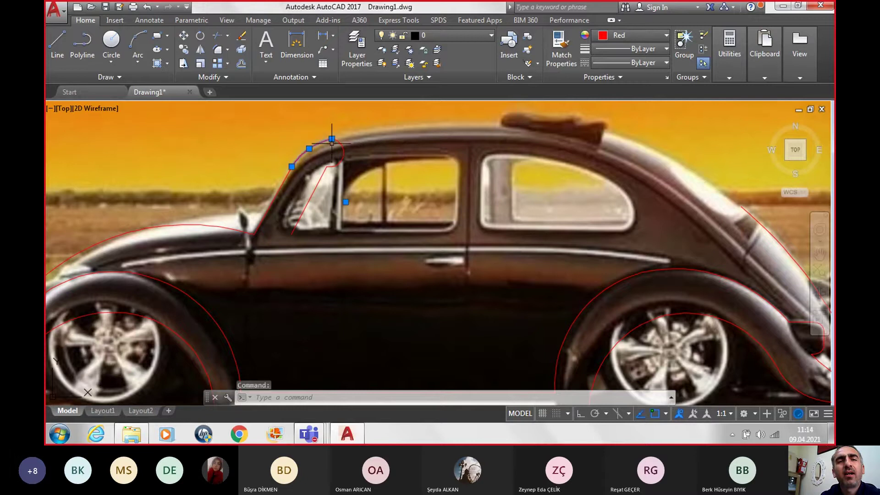
# Move the small corner arc to the end of the roof outline.
pyautogui.click(332, 139)
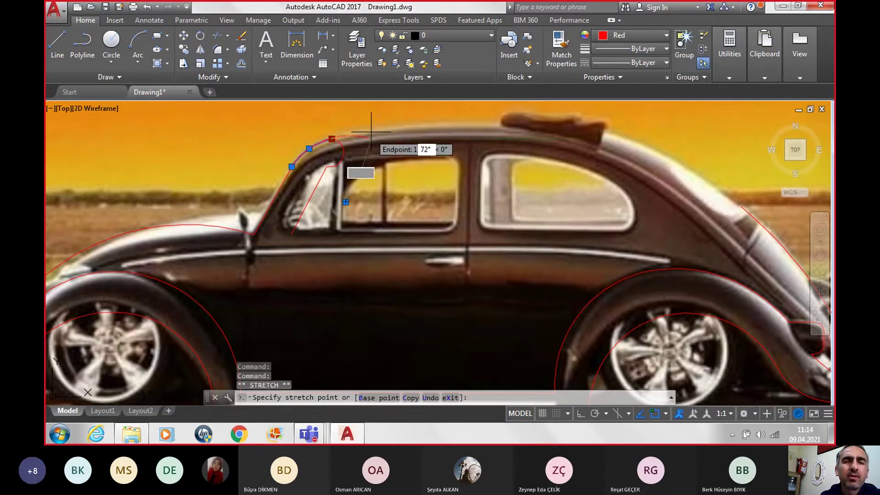
pyautogui.scroll(2, 353, 138)
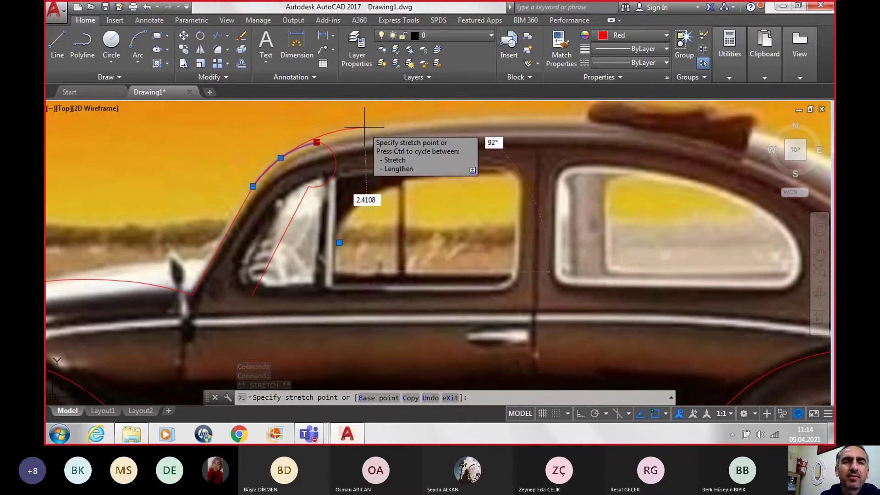
pyautogui.click(365, 129)
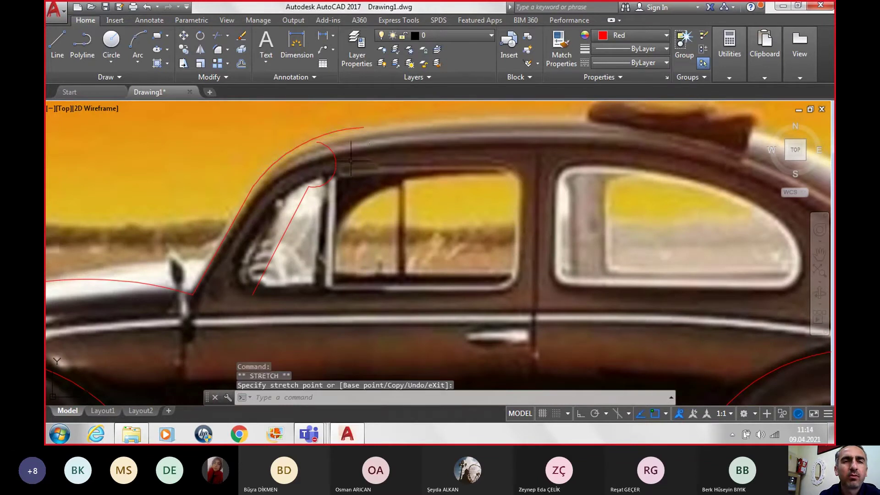
pyautogui.press('Escape')
pyautogui.click(336, 167)
pyautogui.write('m')
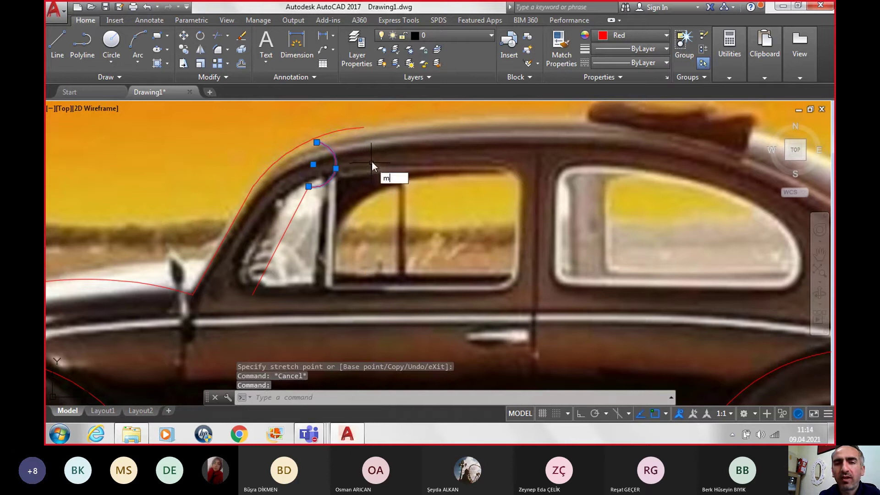
pyautogui.press('Return')
pyautogui.click(326, 132)
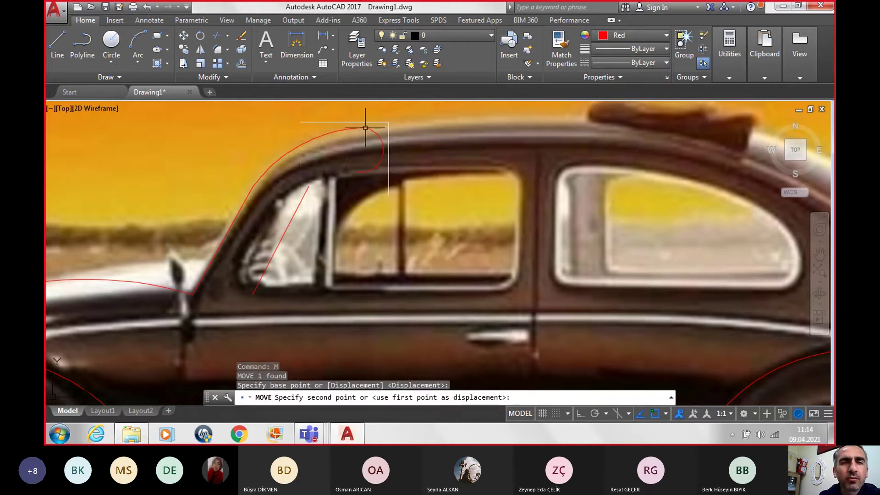
pyautogui.click(364, 128)
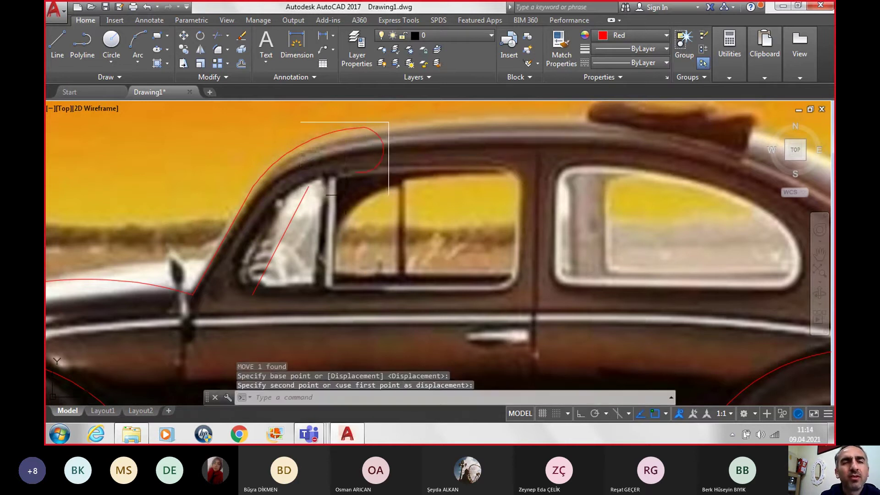
# Abandon a new corner arc and erase the leftover small corner arc.
pyautogui.click(136, 42)
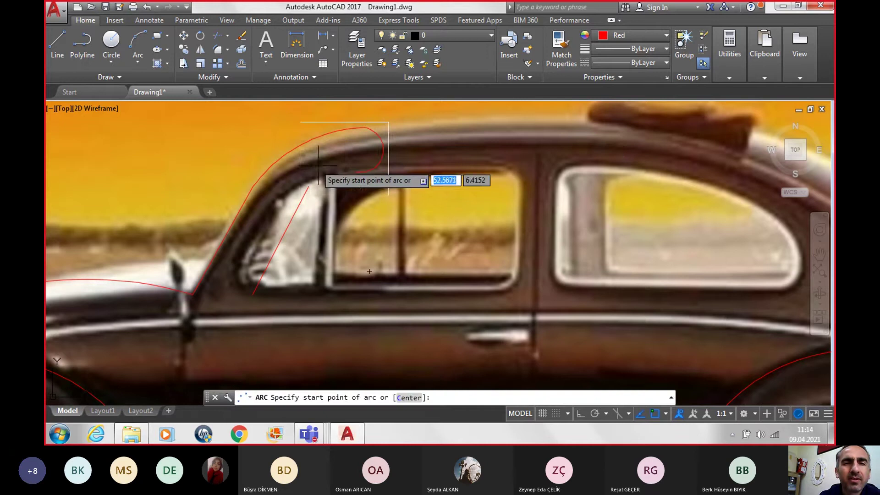
pyautogui.click(356, 171)
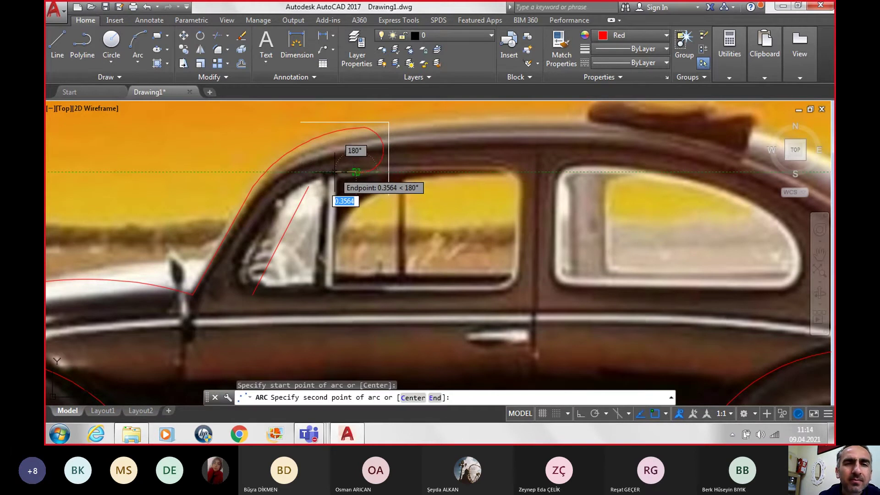
pyautogui.press('Escape')
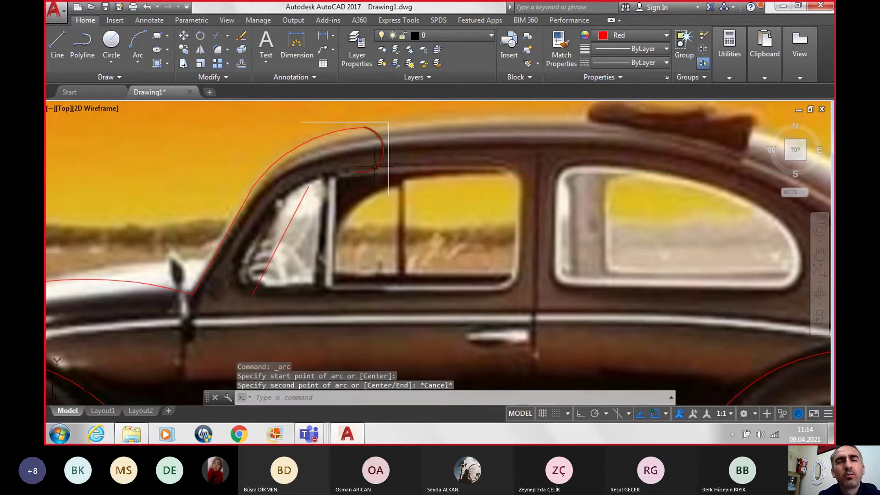
pyautogui.click(384, 154)
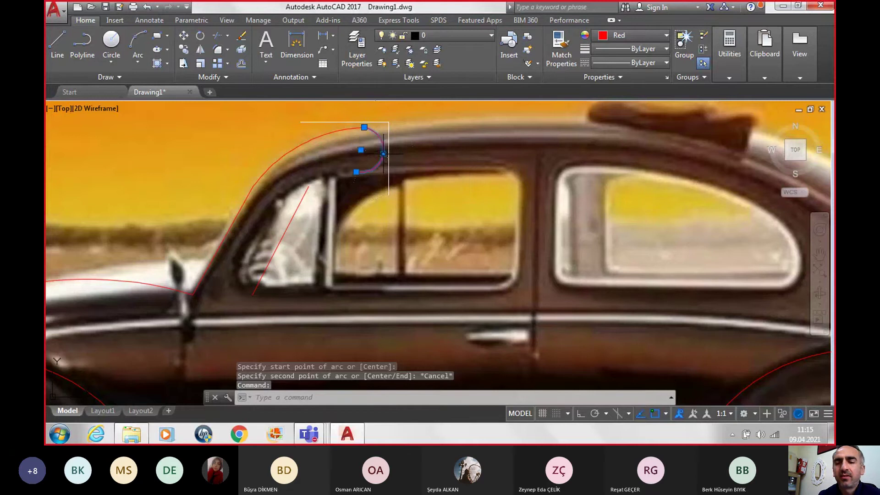
pyautogui.press('Delete')
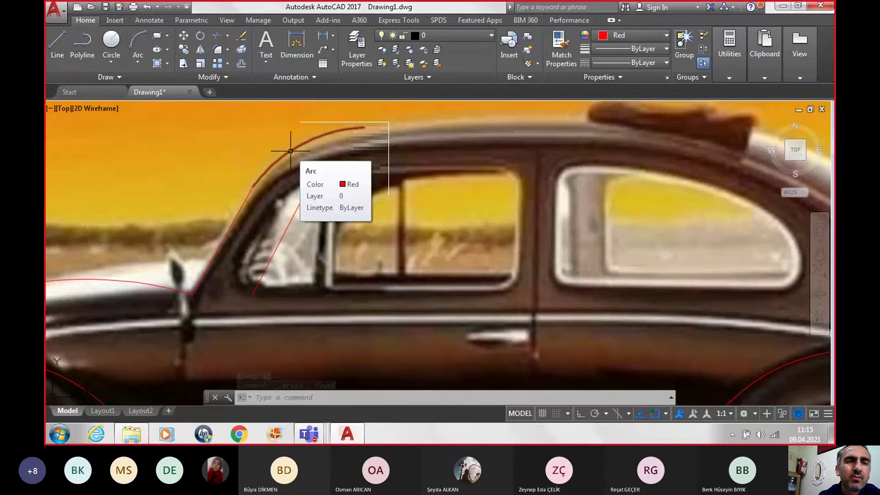
# Draw an inner roof arc starting on the windshield outline.
pyautogui.click(135, 43)
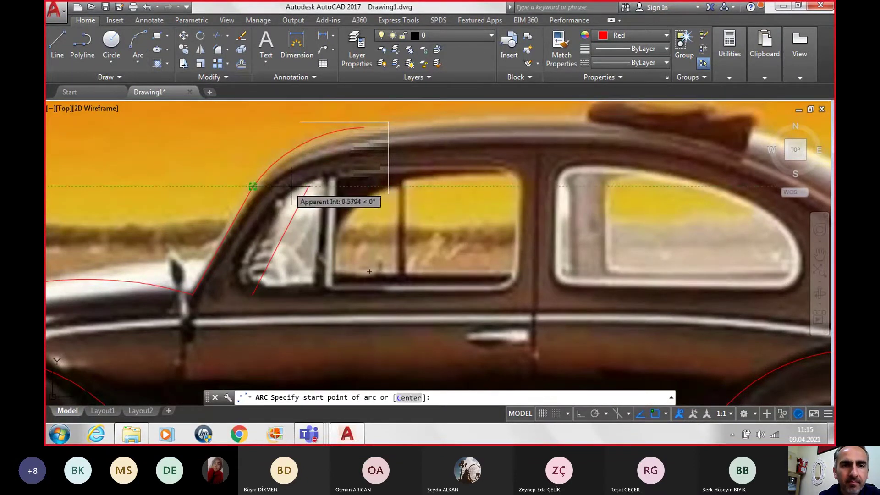
pyautogui.click(306, 185)
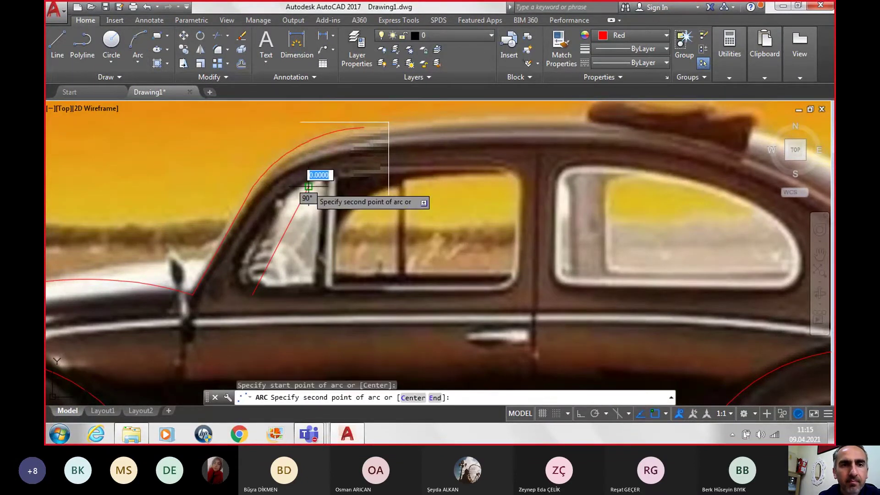
pyautogui.click(348, 168)
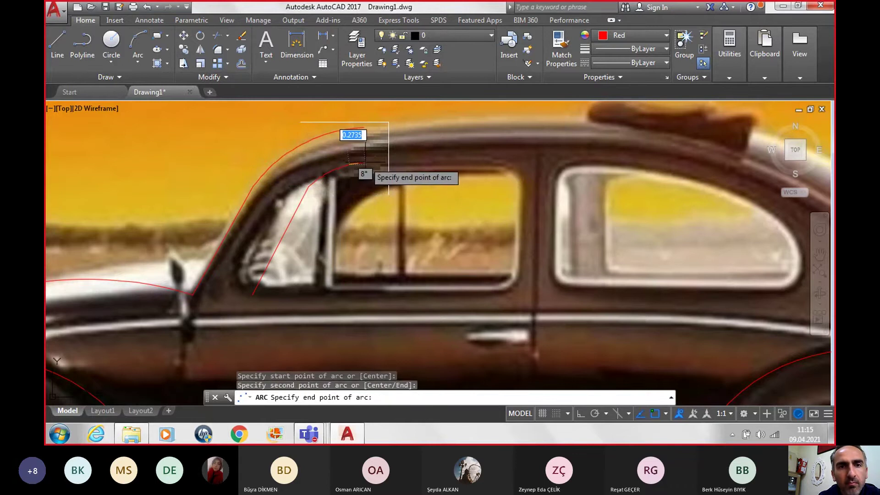
pyautogui.click(365, 162)
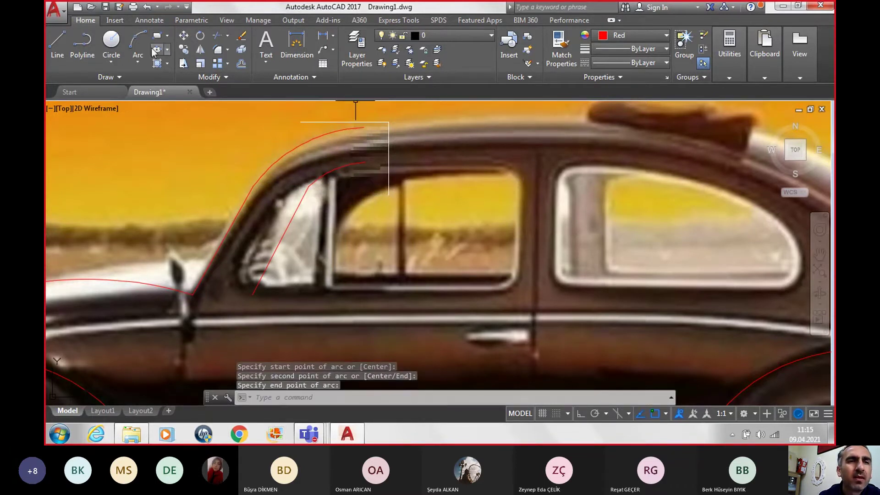
# Draw an arc from the roof corner down along the car outline, then zoom out to check.
pyautogui.click(134, 46)
pyautogui.click(365, 127)
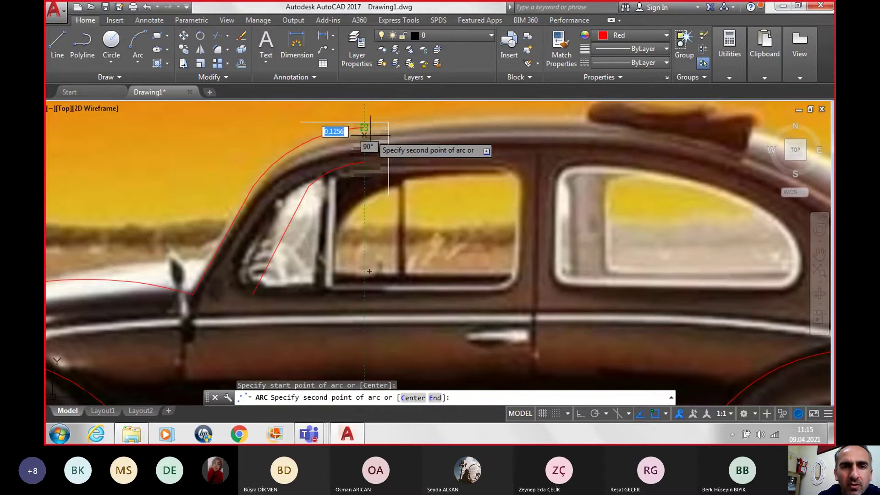
pyautogui.scroll(2, 376, 139)
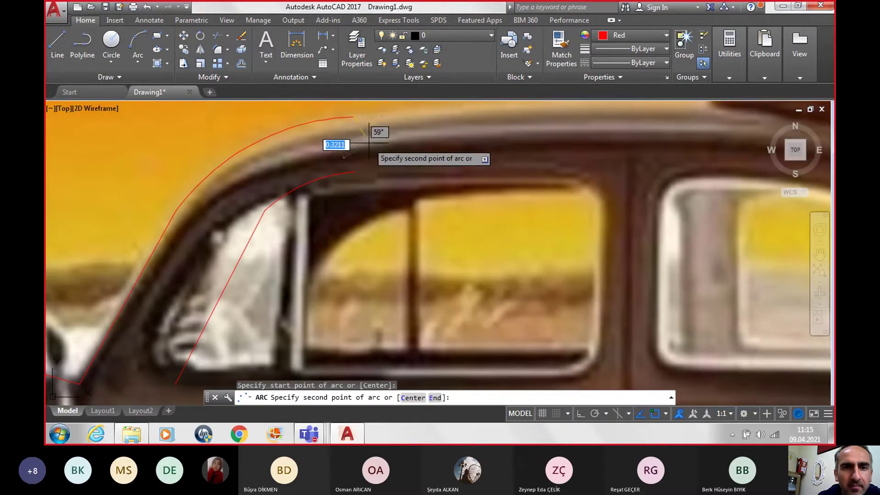
pyautogui.click(370, 146)
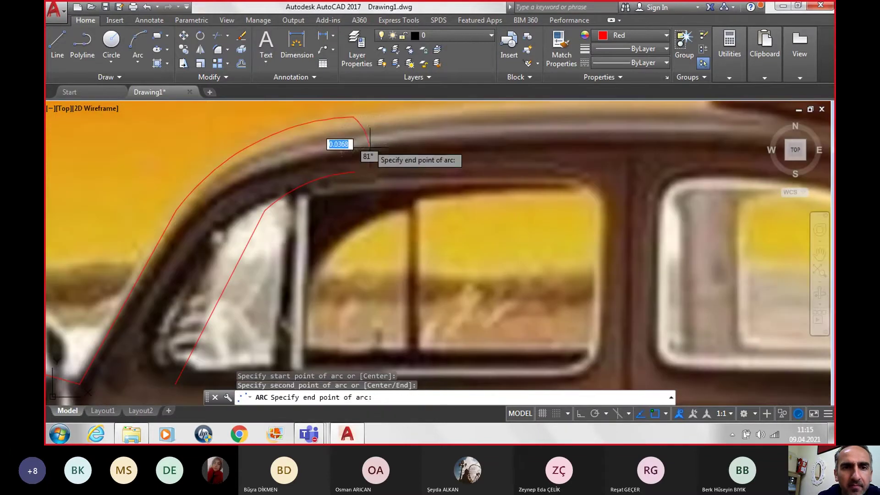
pyautogui.click(362, 169)
pyautogui.scroll(-3, 397, 244)
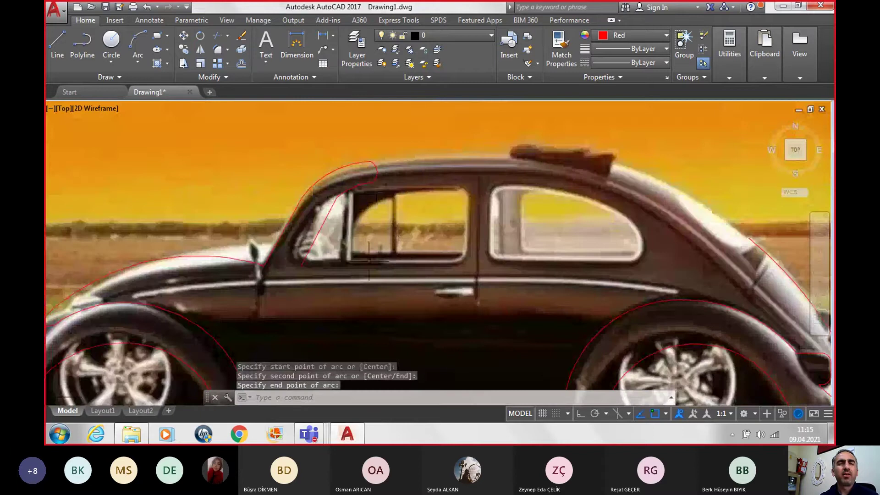
pyautogui.scroll(-2, 369, 262)
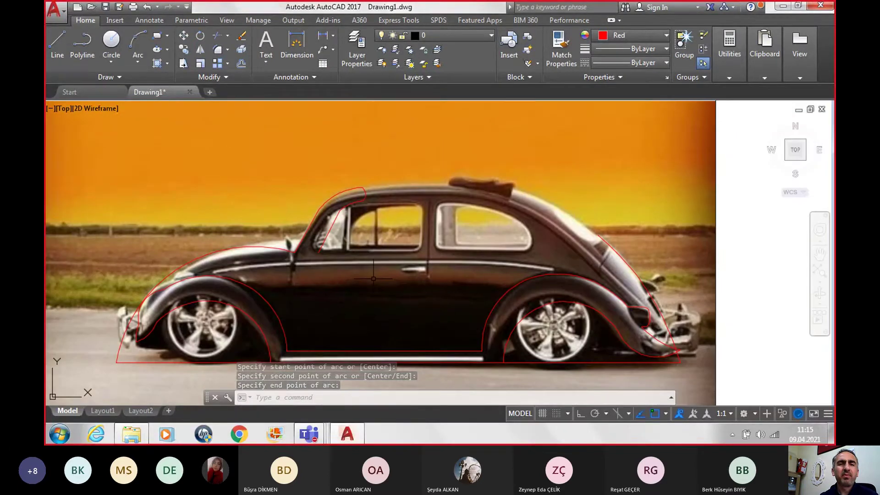
pyautogui.scroll(2, 374, 278)
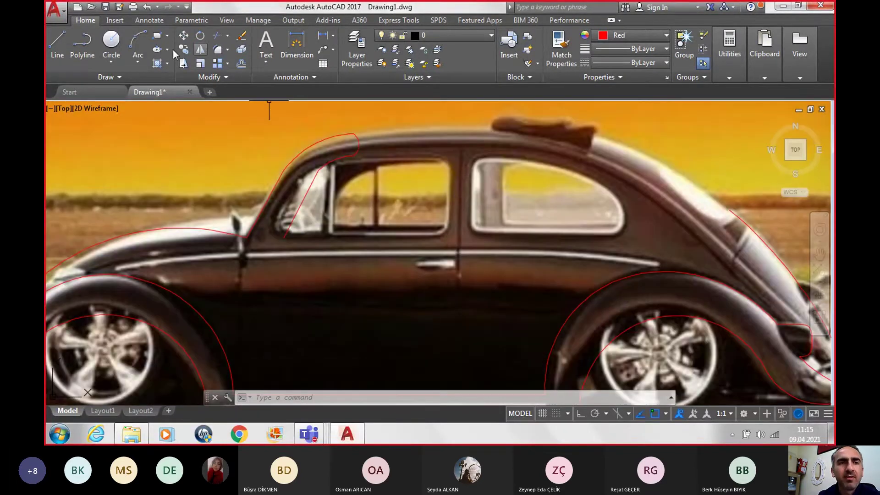
# Draw a horizontal line from the windshield base to below the rear window.
pyautogui.click(56, 52)
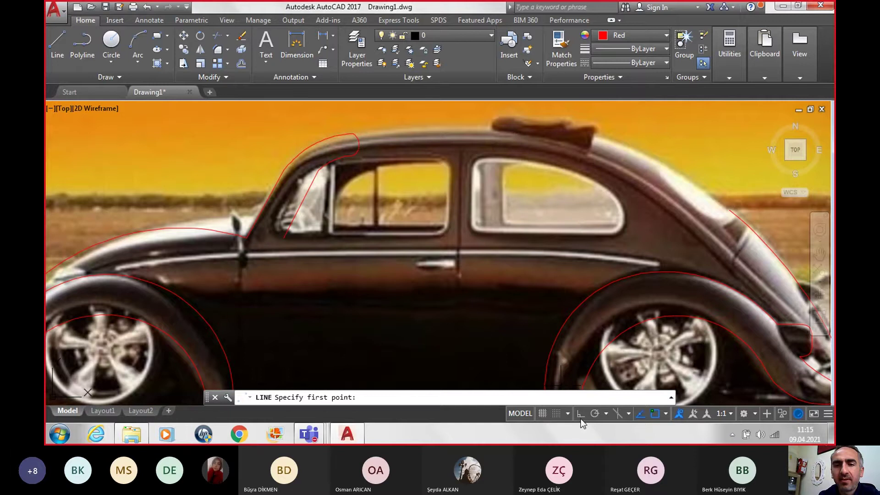
pyautogui.click(284, 237)
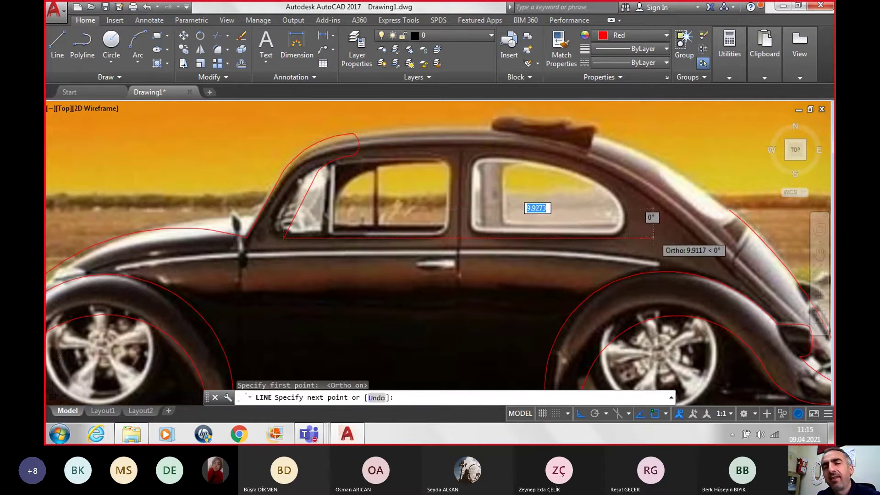
pyautogui.scroll(-2, 649, 234)
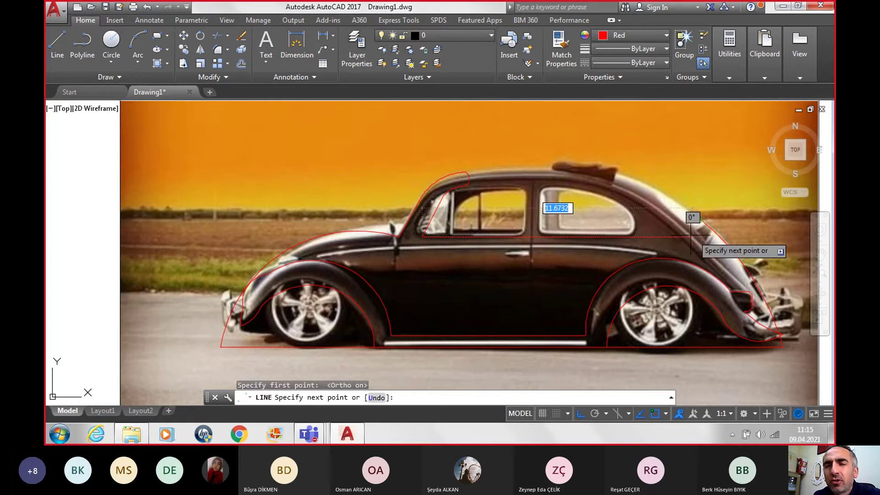
pyautogui.click(641, 236)
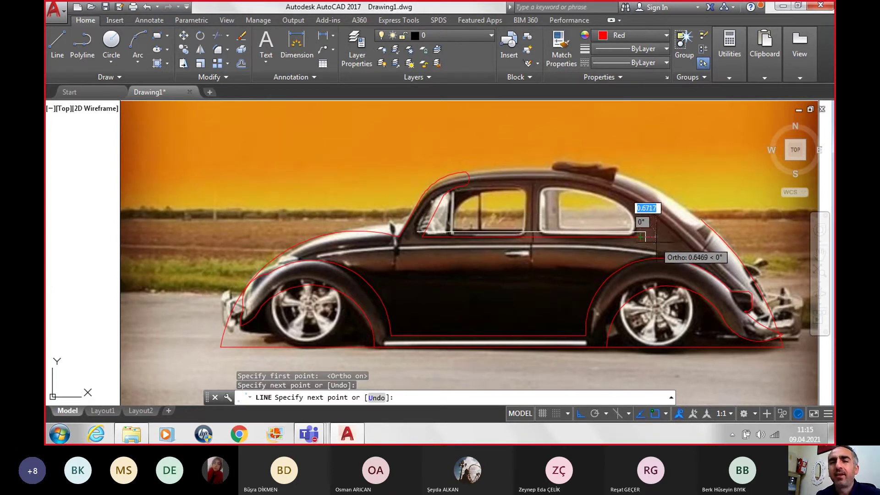
pyautogui.press('Escape')
pyautogui.scroll(2, 705, 226)
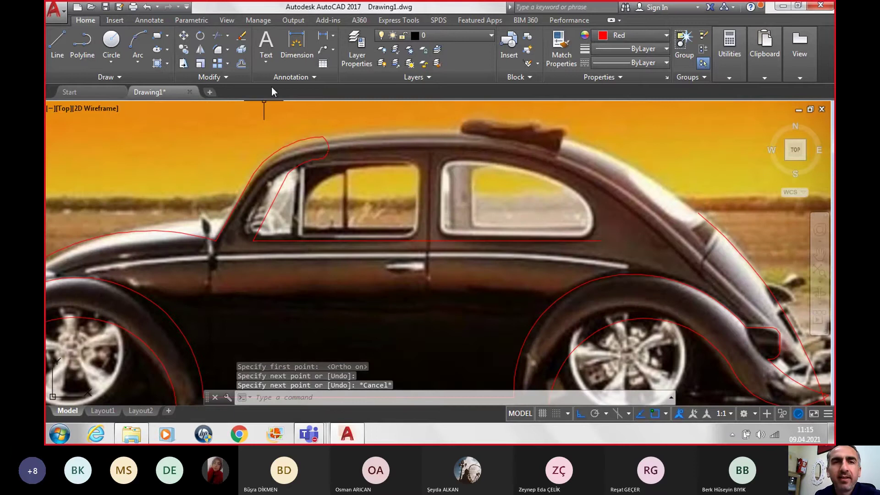
# Join the window line to the rear body outline with two 3-point arcs, Ortho off.
pyautogui.click(136, 49)
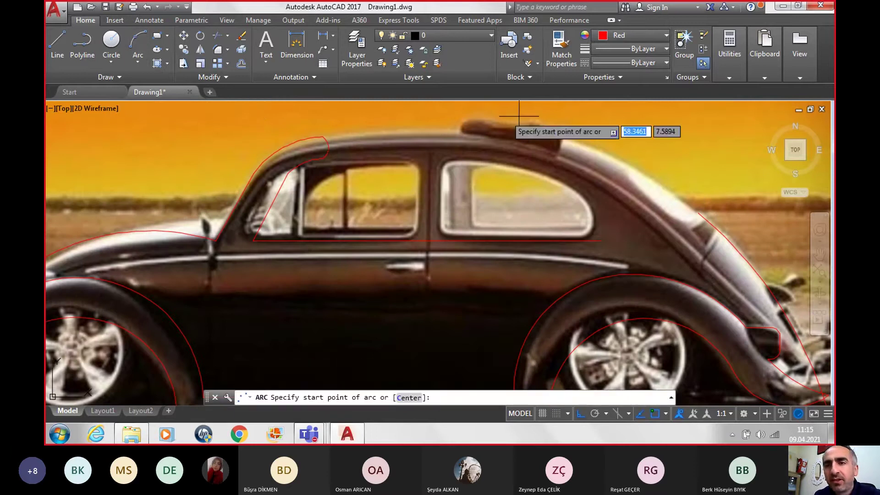
pyautogui.click(697, 213)
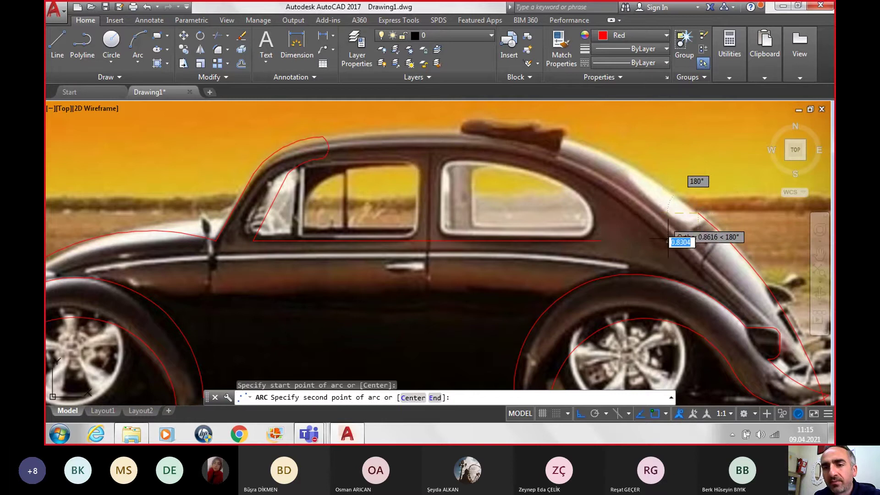
pyautogui.click(576, 417)
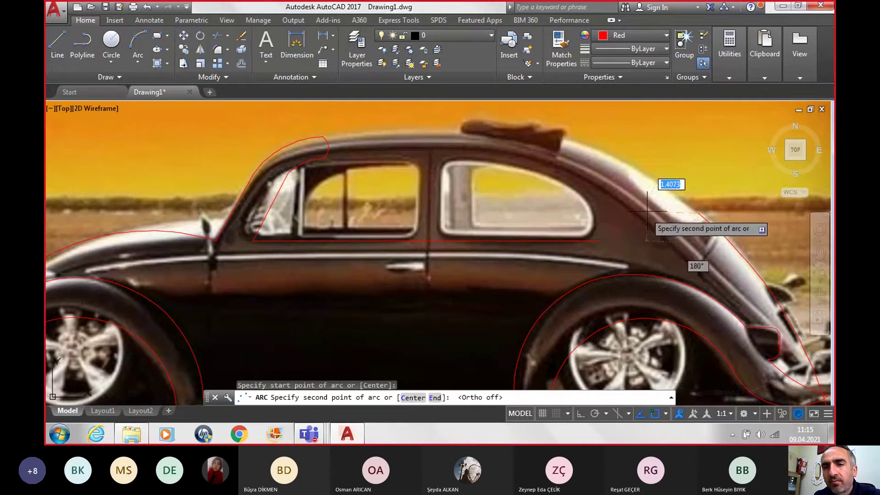
pyautogui.click(650, 203)
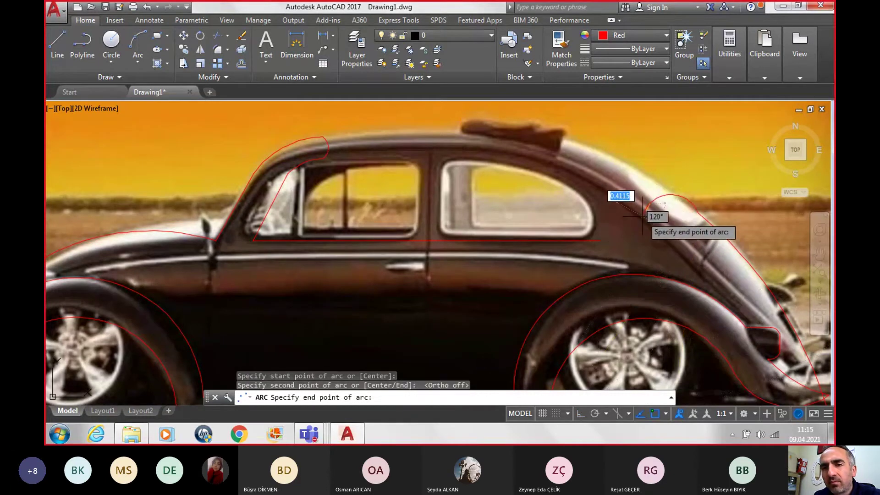
pyautogui.click(643, 215)
pyautogui.press('Return')
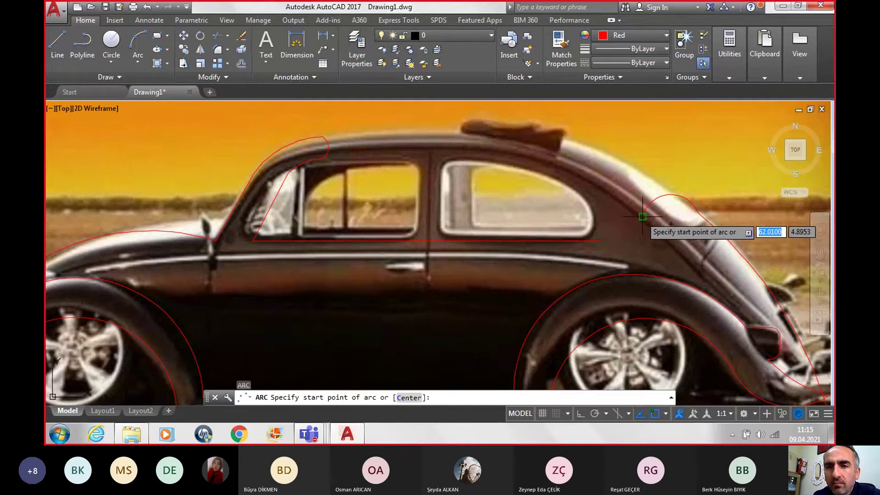
pyautogui.click(642, 228)
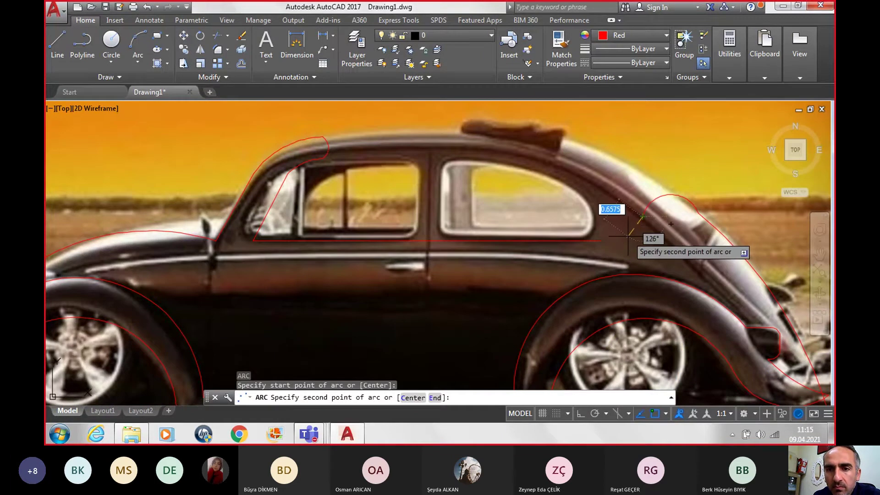
pyautogui.click(623, 237)
pyautogui.click(601, 241)
pyautogui.scroll(-2, 662, 260)
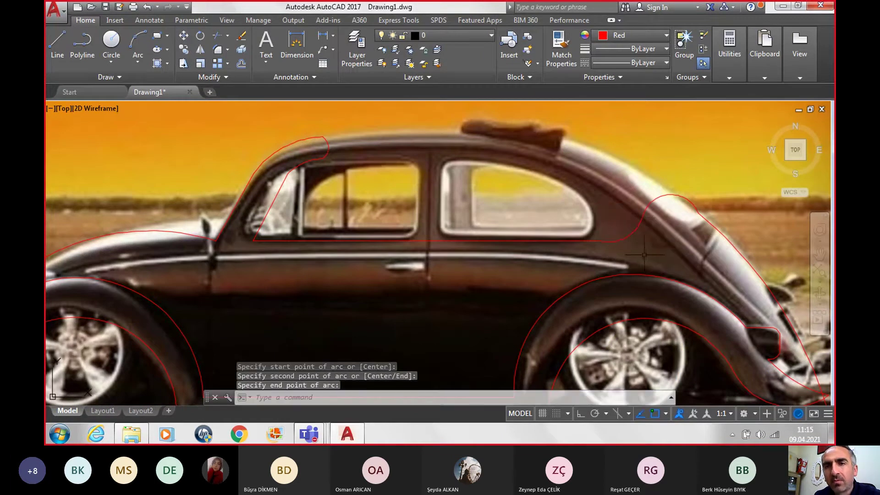
pyautogui.scroll(-1, 662, 260)
pyautogui.moveTo(684, 325)
pyautogui.mouseDown(button='middle')
pyautogui.moveTo(557, 300)
pyautogui.moveTo(588, 290)
pyautogui.mouseUp(button='middle')
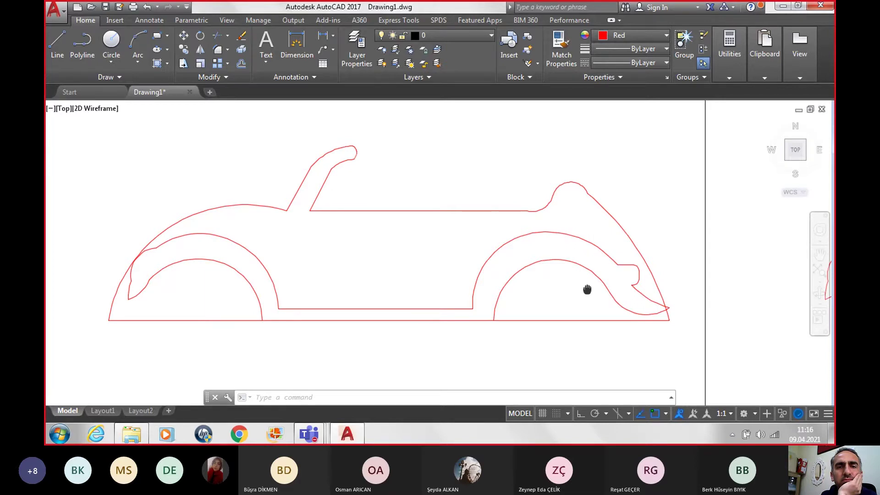
pyautogui.moveTo(587, 290); pyautogui.dragTo(595, 287, button='middle')
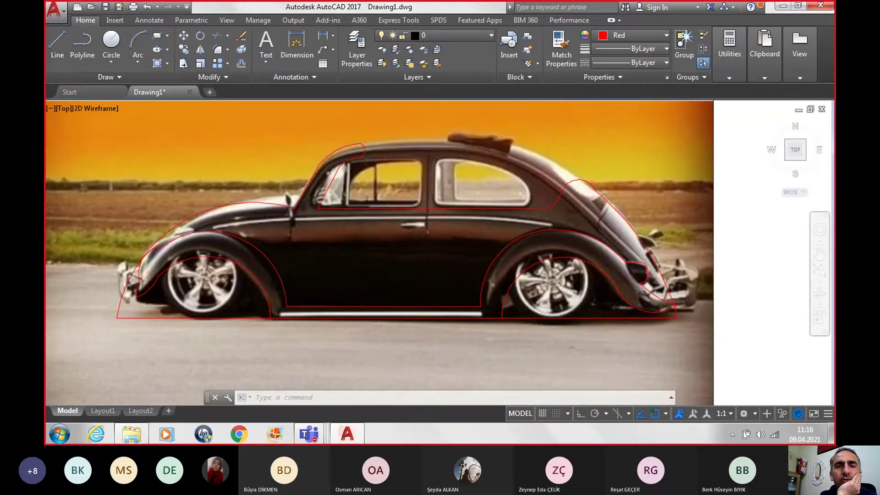
pyautogui.scroll(2, 228, 143)
pyautogui.scroll(1, 228, 143)
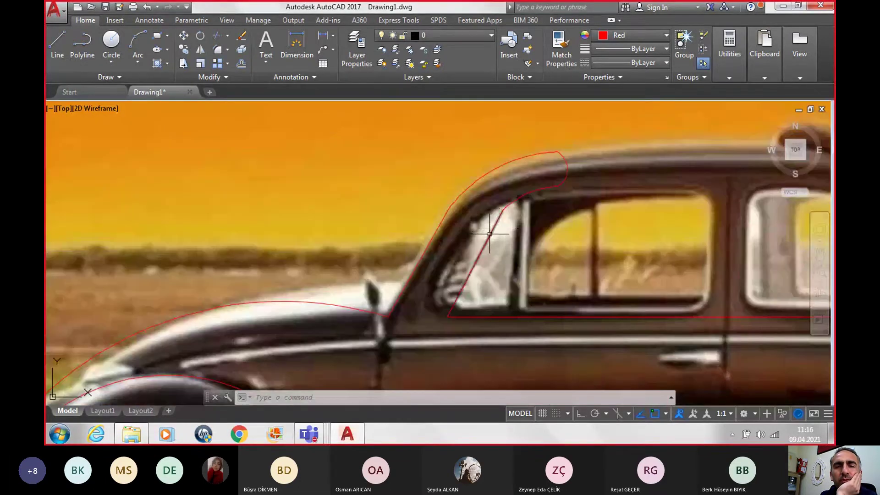
# Adjust the window and windshield corner grips, extending the window line's left end.
pyautogui.click(460, 317)
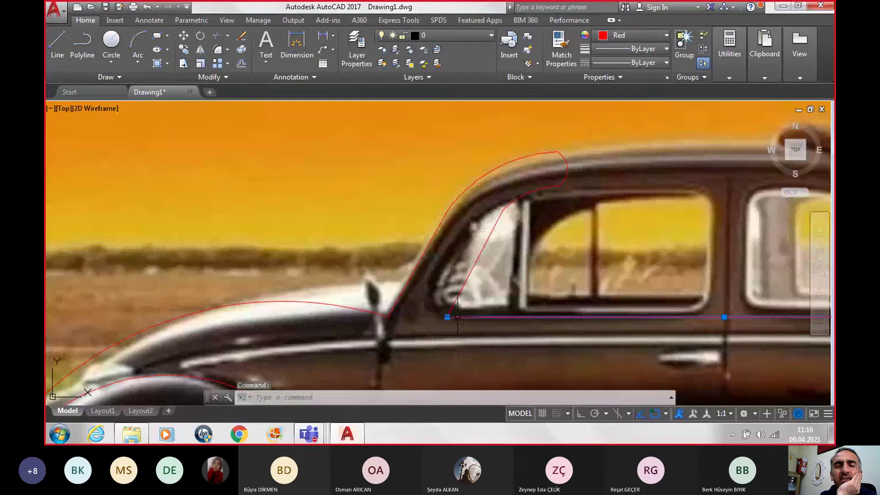
pyautogui.click(447, 317)
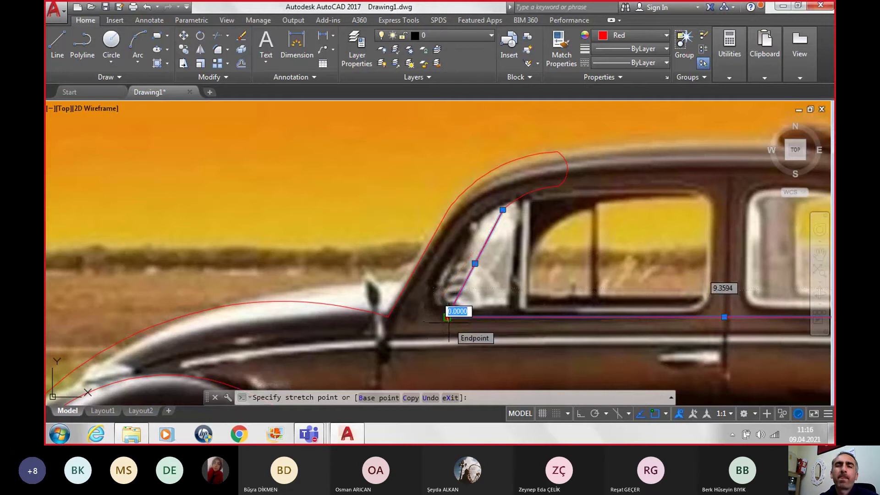
pyautogui.press('Escape')
pyautogui.press('Escape')
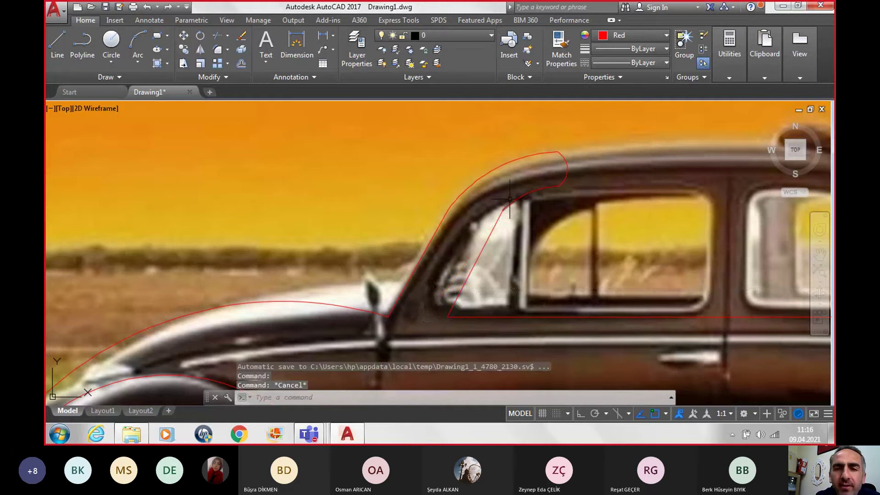
pyautogui.click(508, 203)
pyautogui.click(503, 210)
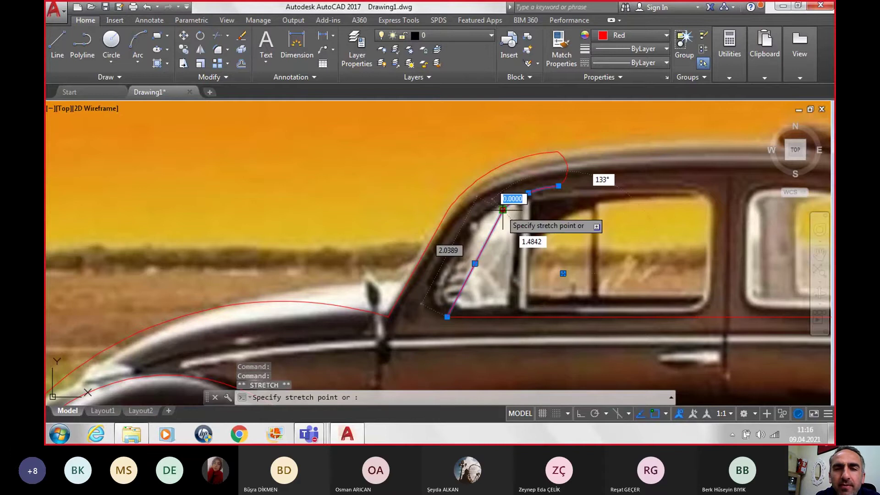
pyautogui.press('Escape')
pyautogui.press('Escape')
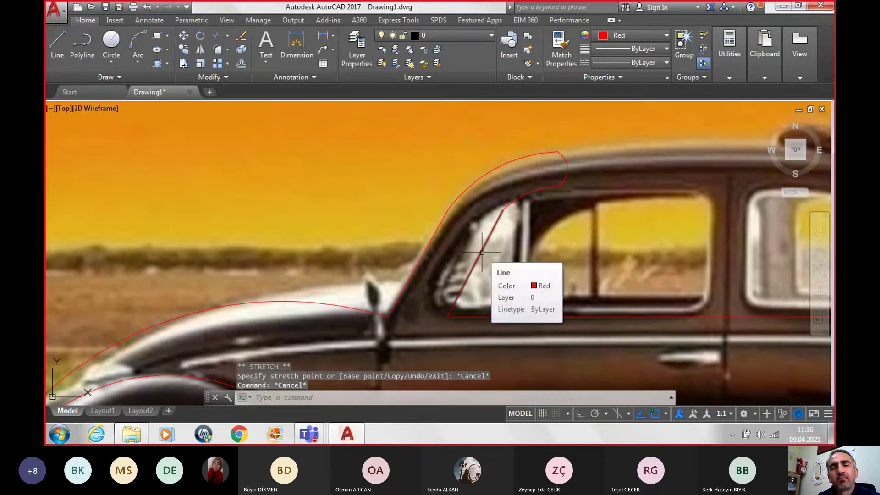
pyautogui.click(459, 317)
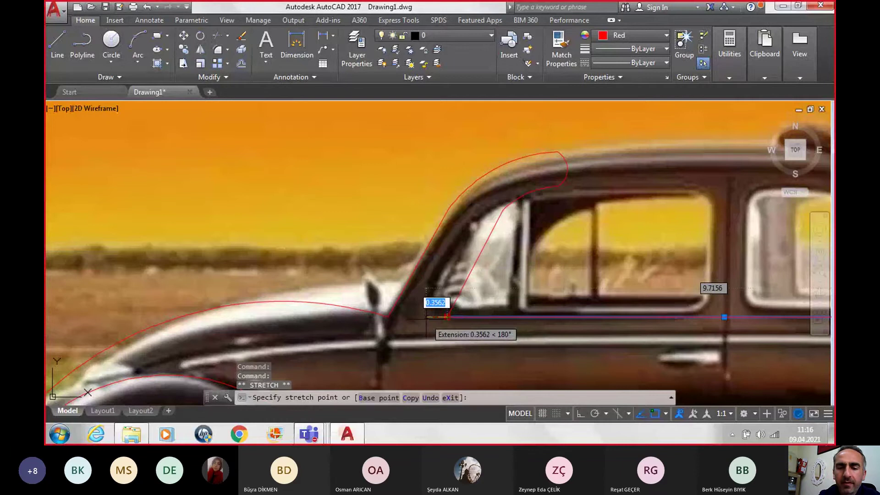
pyautogui.press('BackSpace')
pyautogui.write('5')
pyautogui.press('Return')
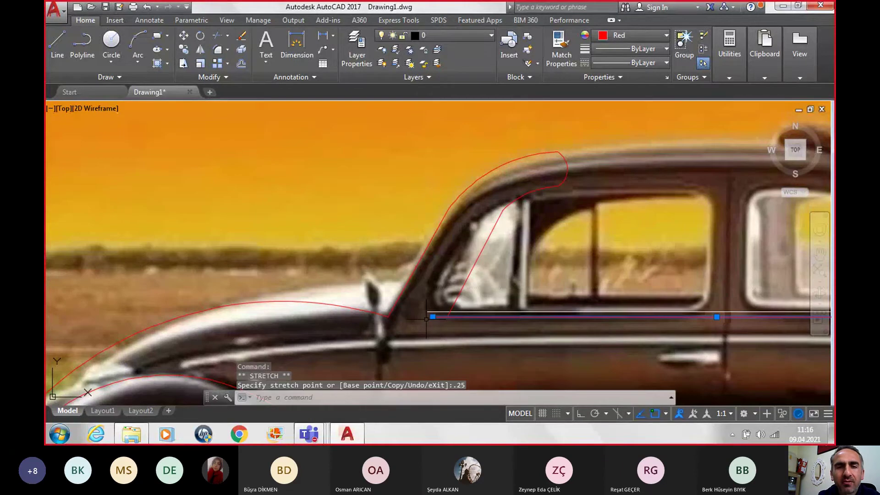
pyautogui.press('Escape')
# Replace the slanted windshield line with a pillar arc from the window corner to the hood line.
pyautogui.click(463, 286)
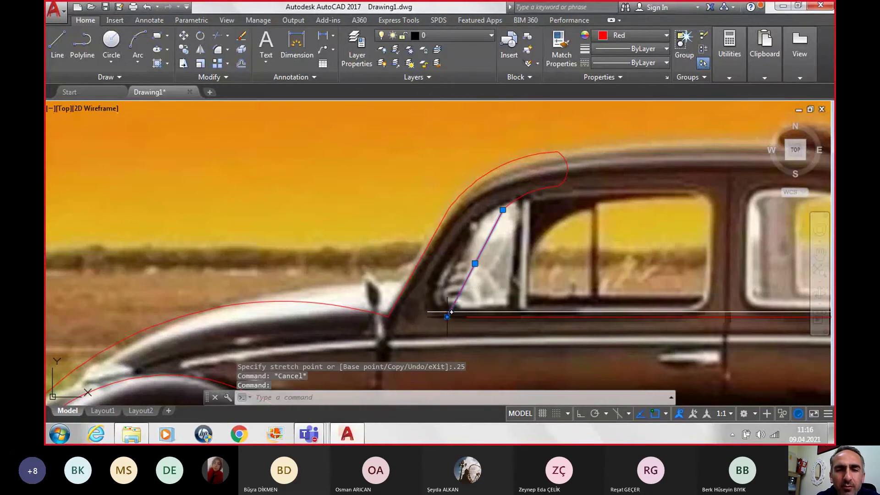
pyautogui.click(451, 312)
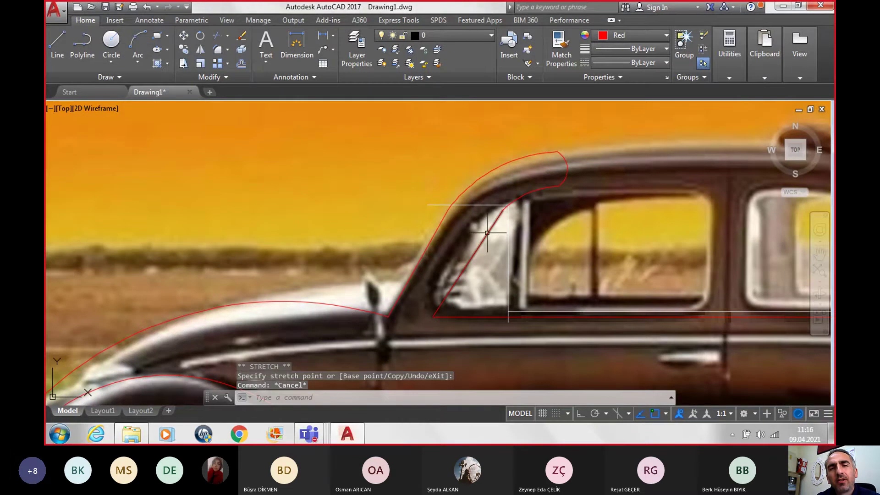
pyautogui.press('Delete')
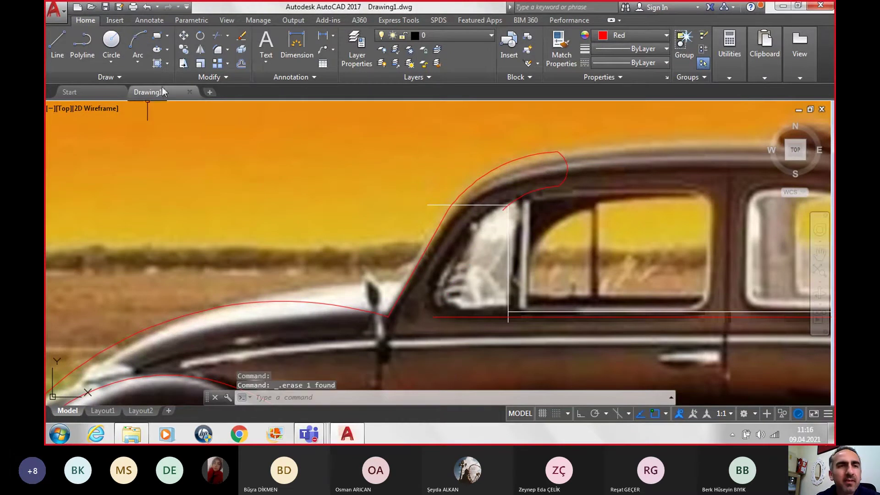
pyautogui.click(136, 42)
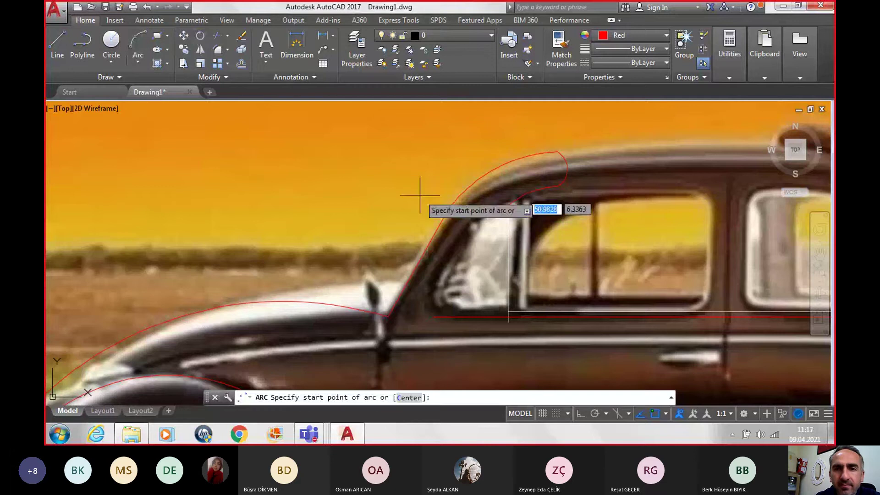
pyautogui.click(508, 207)
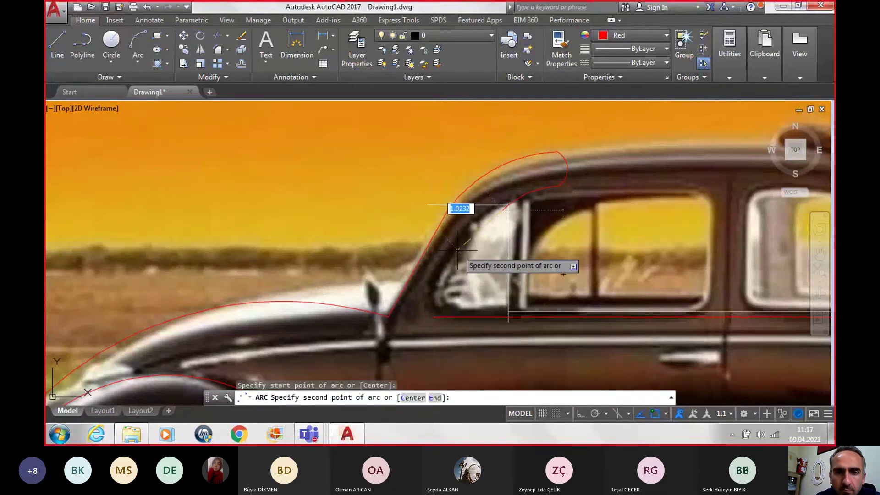
pyautogui.click(458, 250)
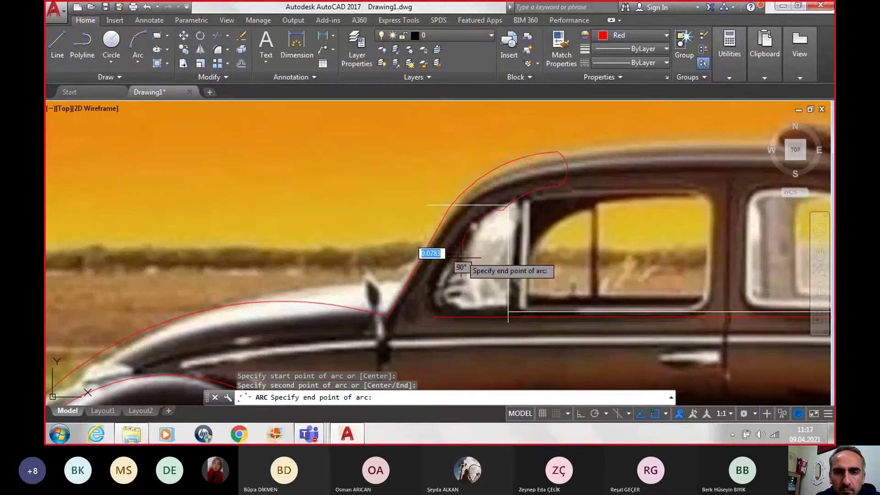
pyautogui.click(433, 316)
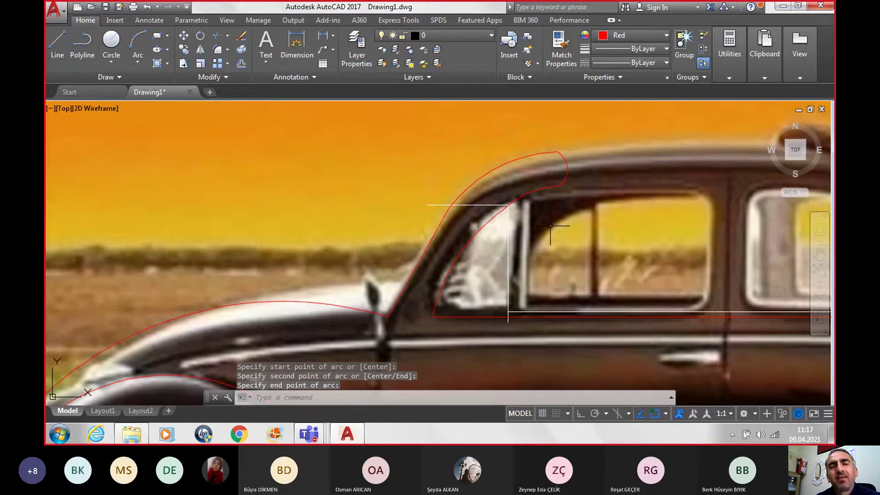
# Delete the misplaced pillar arc and redraw it from the roof's front edge to the hood line.
pyautogui.scroll(2, 477, 228)
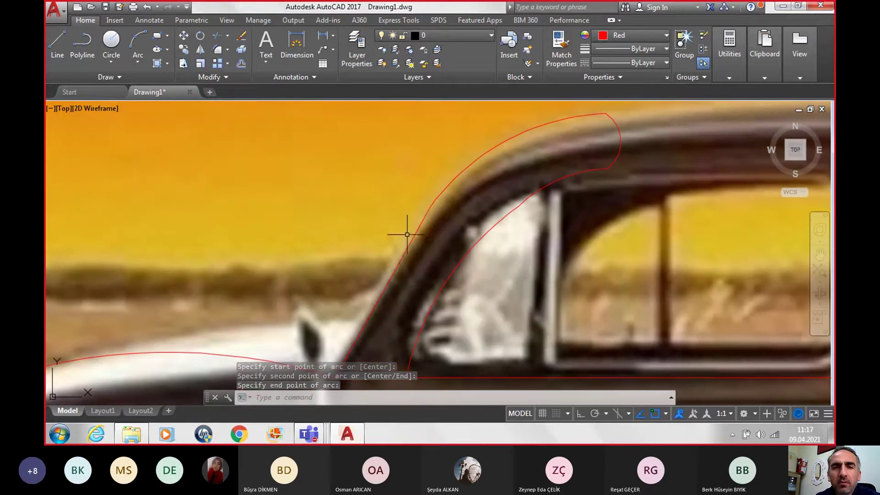
pyautogui.scroll(-1, 416, 237)
pyautogui.scroll(-1, 415, 239)
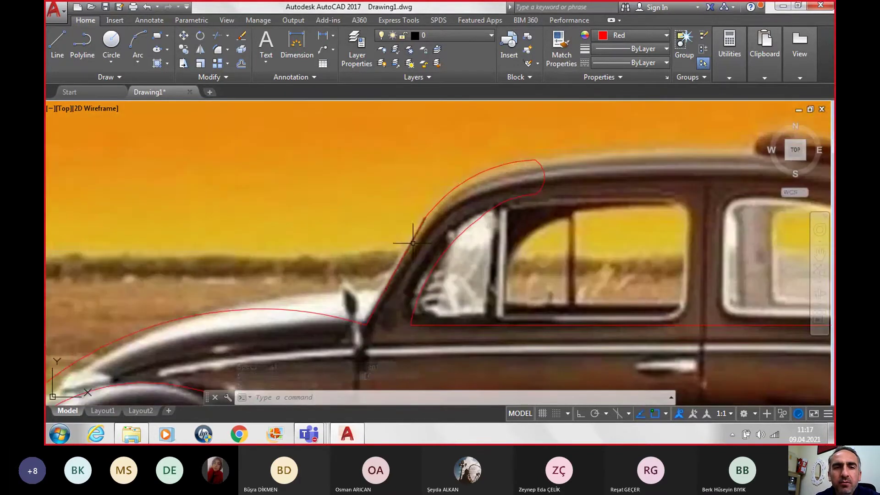
pyautogui.click(413, 243)
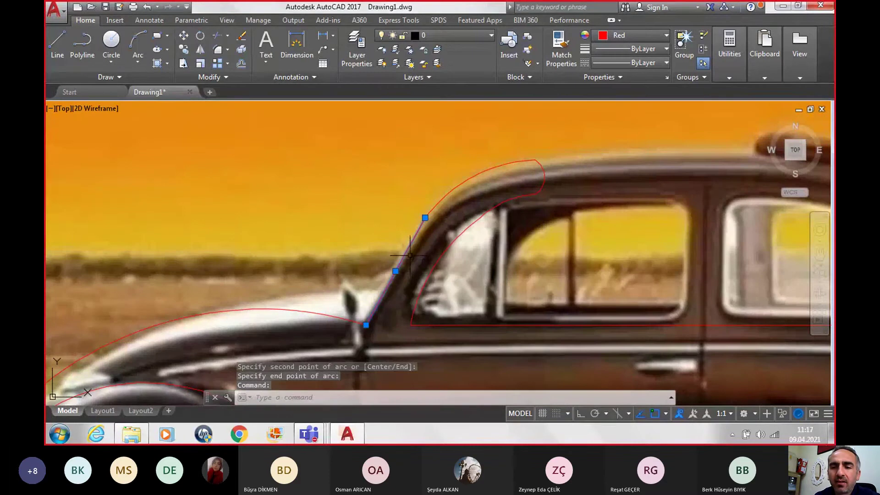
pyautogui.press('Delete')
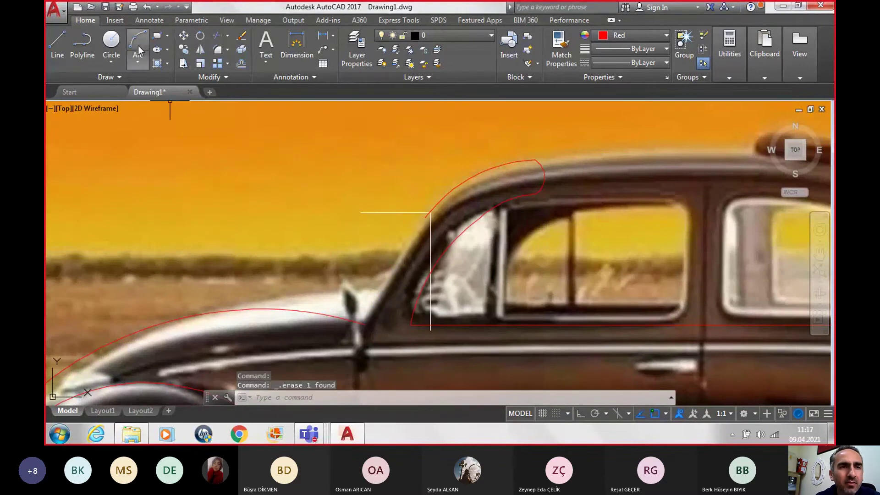
pyautogui.click(138, 41)
pyautogui.scroll(1, 473, 200)
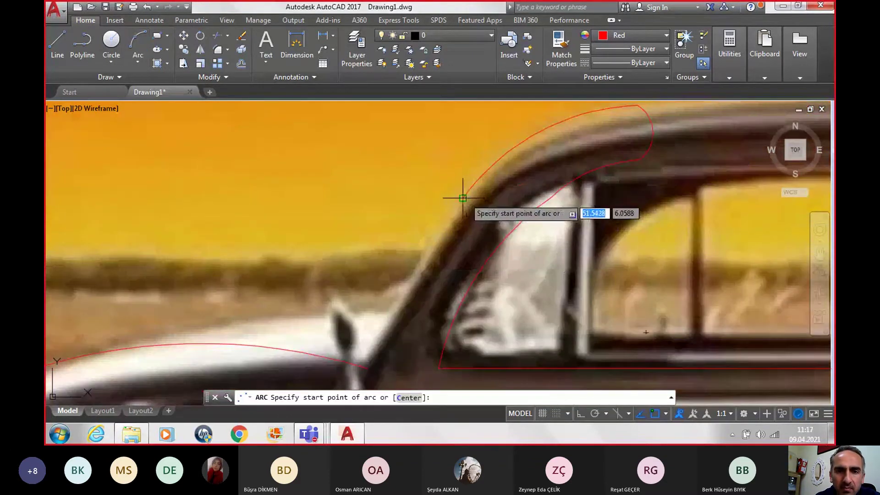
pyautogui.click(466, 198)
pyautogui.scroll(-1, 456, 240)
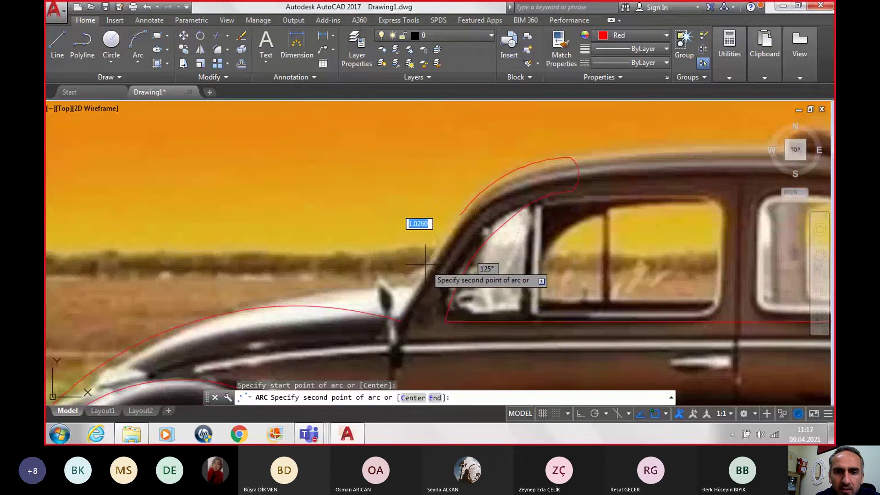
pyautogui.click(425, 265)
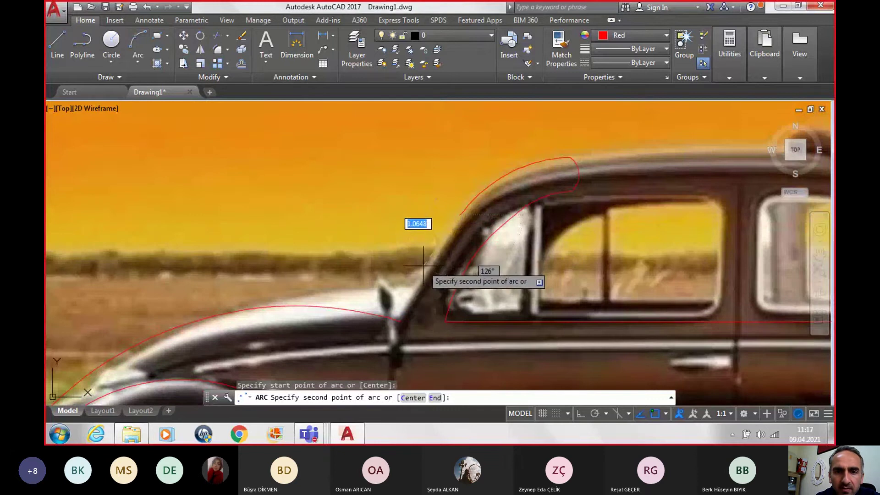
pyautogui.click(402, 320)
pyautogui.scroll(-2, 493, 319)
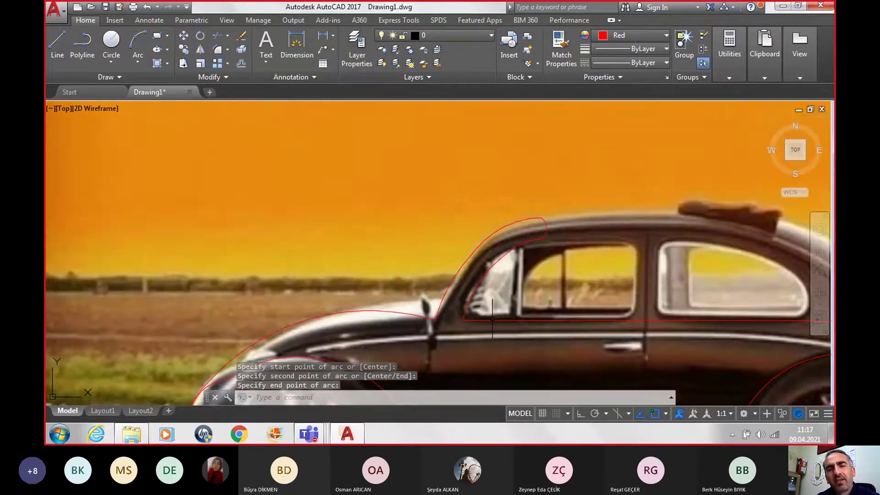
# Window-select the red car outlines traced on the photo.
pyautogui.moveTo(491, 316); pyautogui.dragTo(406, 239, button='middle')
pyautogui.scroll(-2, 406, 239)
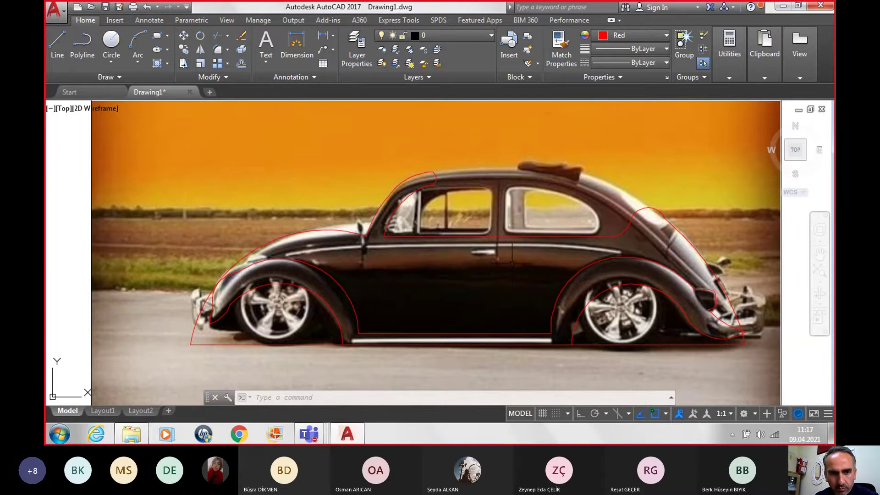
pyautogui.scroll(-2, 512, 262)
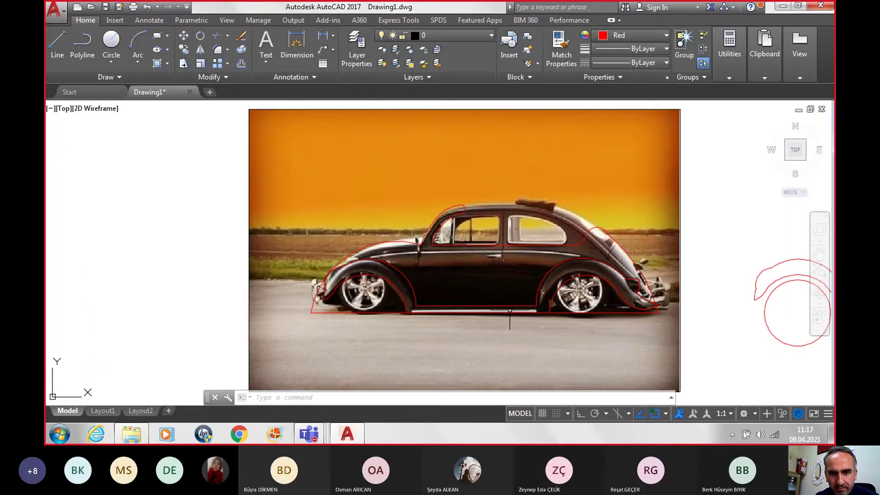
pyautogui.scroll(-2, 456, 303)
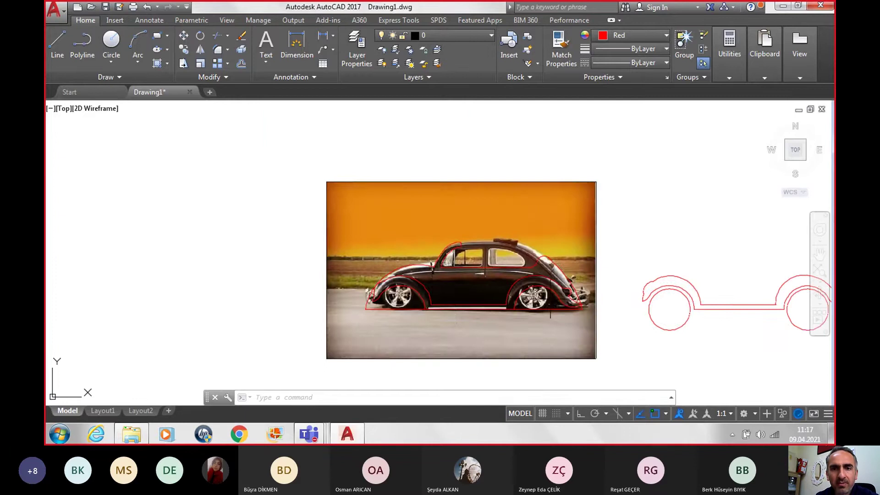
pyautogui.moveTo(550, 308); pyautogui.dragTo(417, 294, button='middle')
pyautogui.click(105, 200)
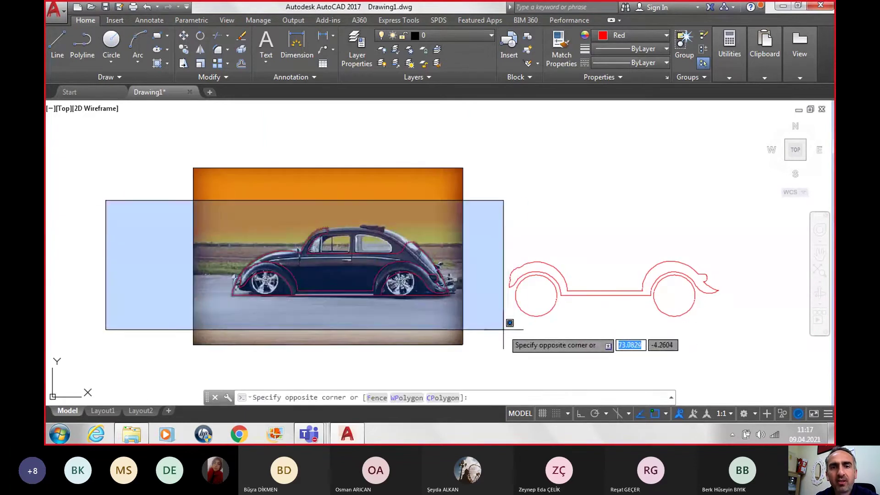
pyautogui.click(504, 329)
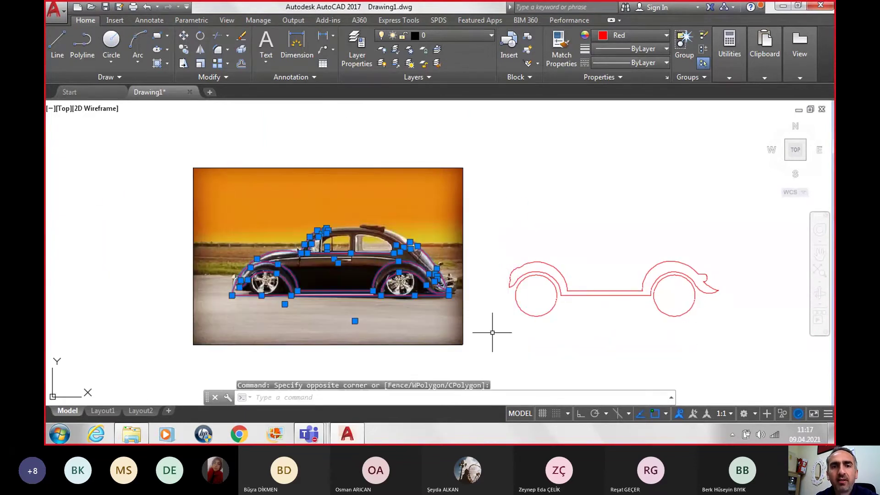
# Copy the selected outlines 60 units to the right with Ortho on.
pyautogui.click(184, 49)
pyautogui.click(440, 294)
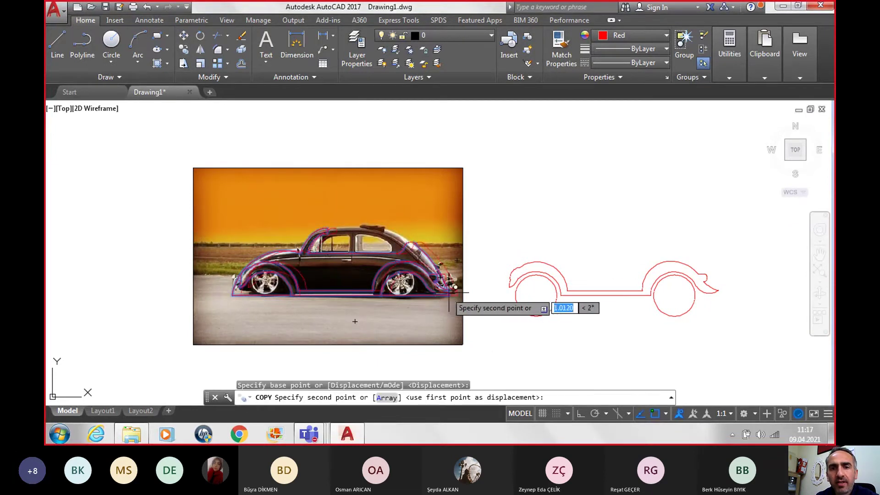
pyautogui.scroll(-4, 452, 291)
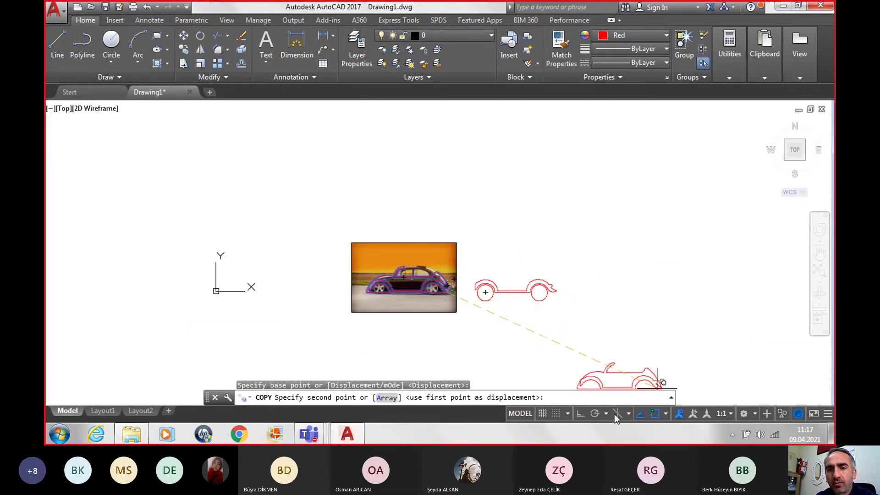
pyautogui.click(579, 416)
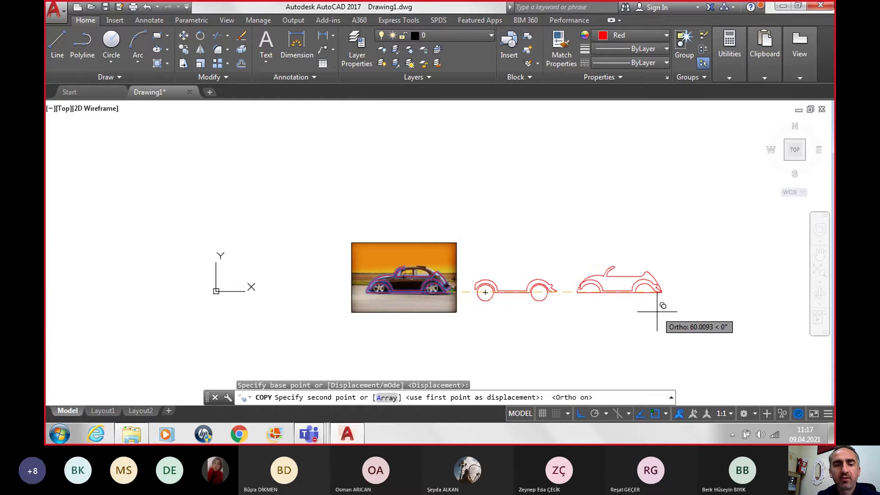
pyautogui.write('6')
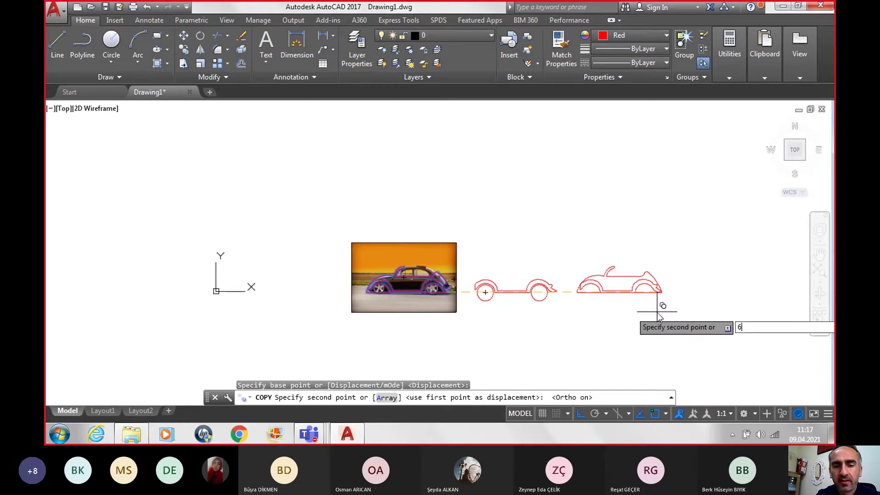
pyautogui.write('0')
pyautogui.press('Return')
pyautogui.press('Escape')
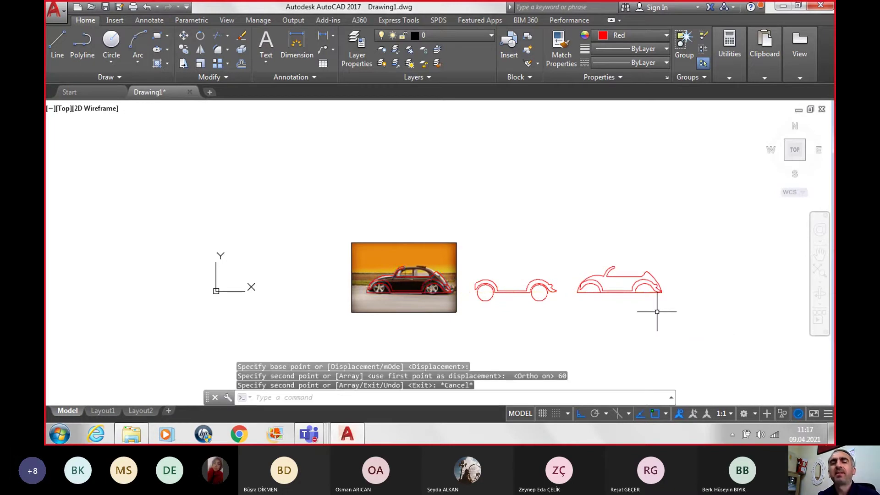
pyautogui.scroll(2, 730, 261)
# Erase the copy's inner wheel-arch outline and its two bottom line segments.
pyautogui.scroll(2, 688, 302)
pyautogui.scroll(2, 486, 330)
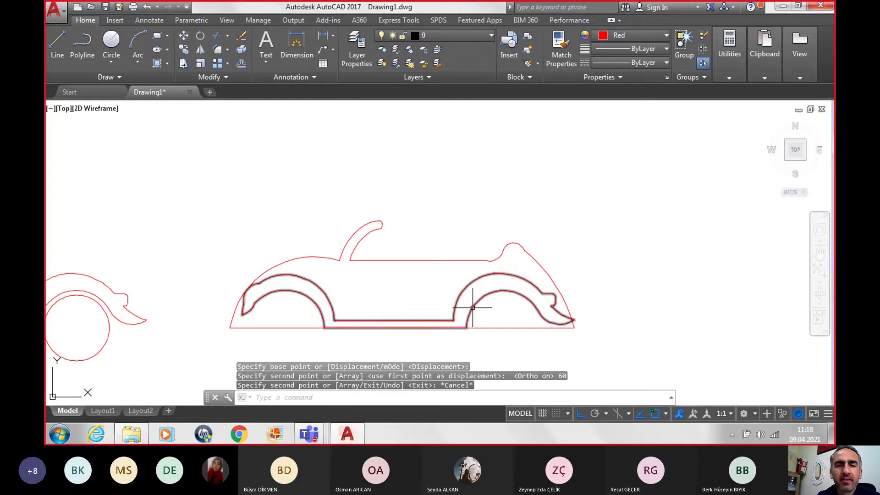
pyautogui.click(472, 314)
pyautogui.press('Delete')
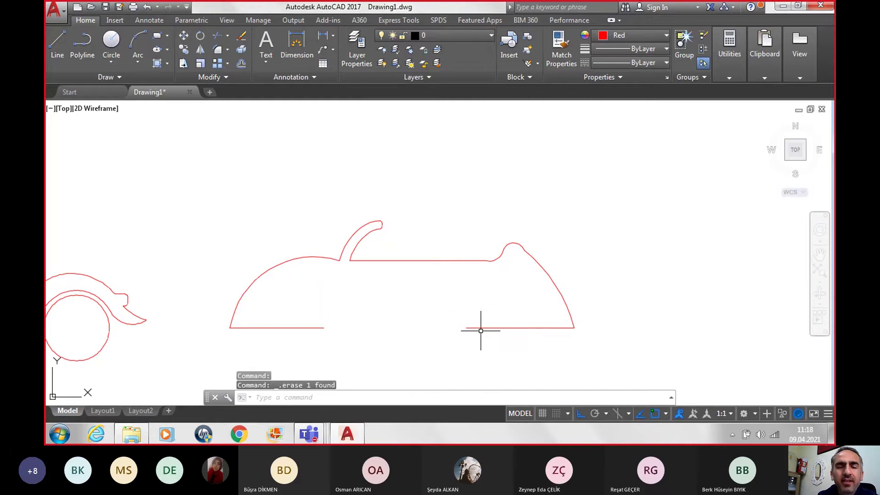
pyautogui.click(477, 329)
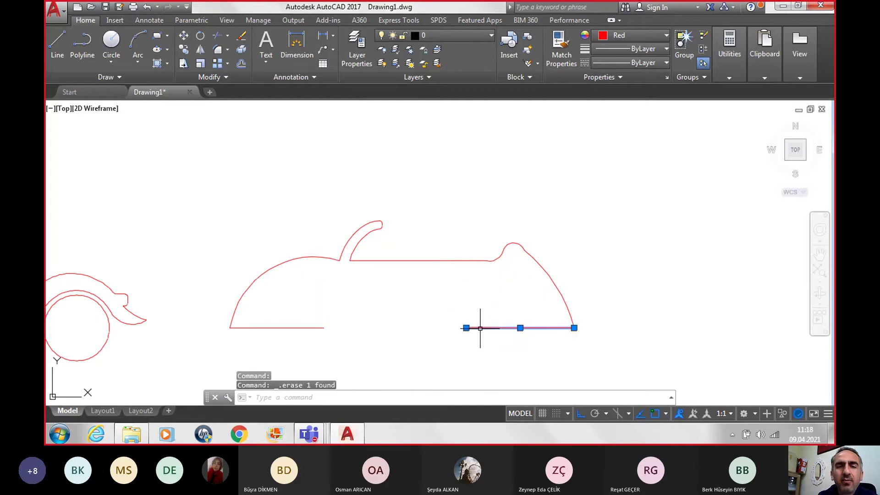
pyautogui.click(324, 328)
pyautogui.press('Delete')
pyautogui.click(275, 314)
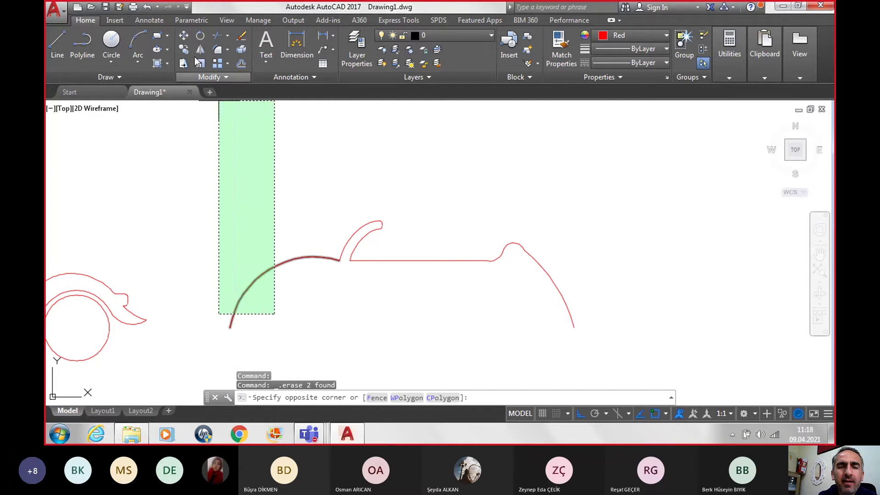
pyautogui.click(257, 198)
pyautogui.press('Escape')
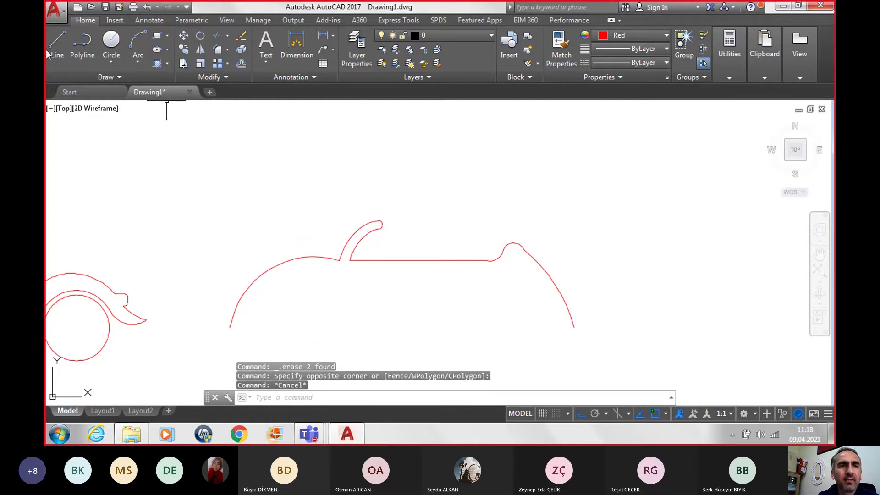
# Draw one straight base line joining the left and right arcs' lower ends.
pyautogui.click(57, 46)
pyautogui.click(230, 328)
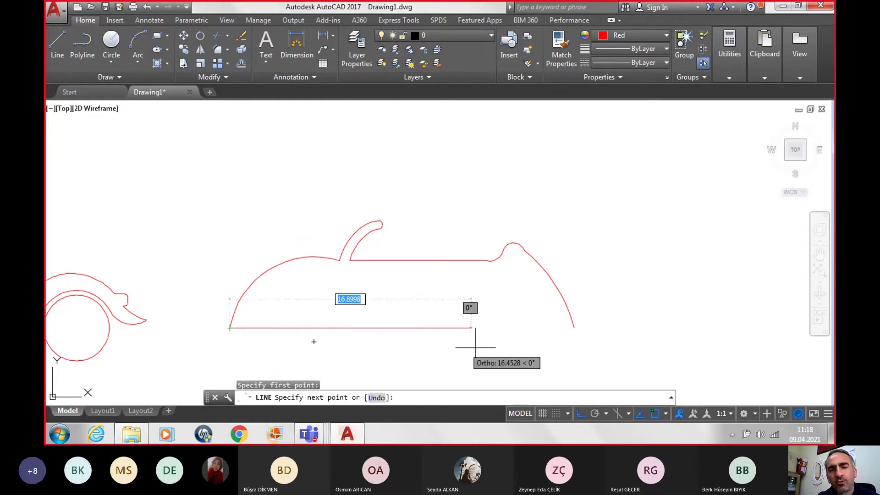
pyautogui.click(574, 328)
pyautogui.press('Escape')
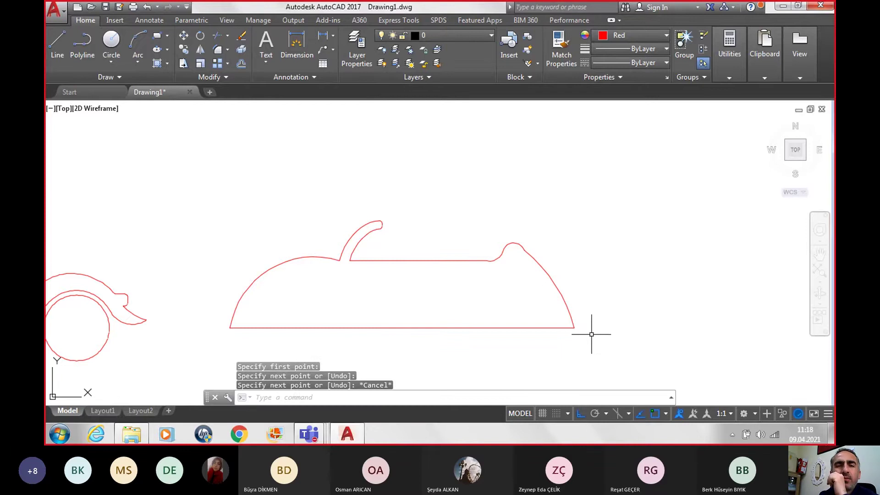
pyautogui.scroll(-2, 366, 295)
pyautogui.scroll(-1, 341, 314)
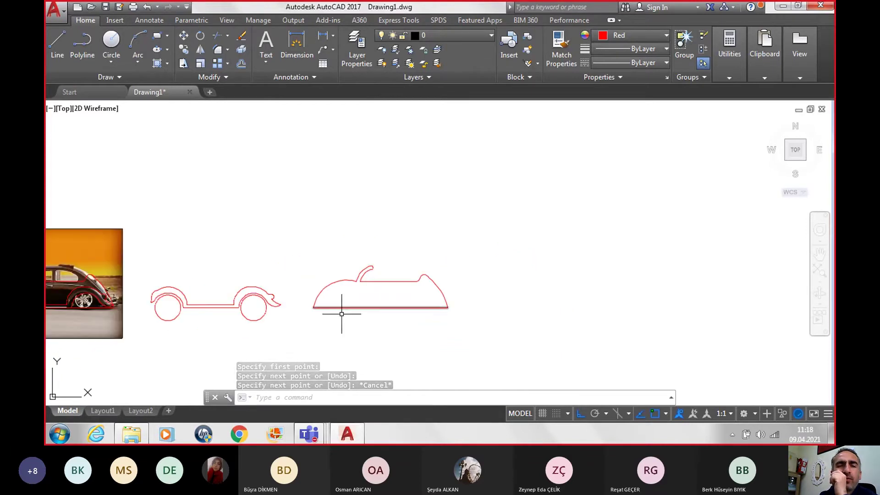
pyautogui.moveTo(276, 314); pyautogui.dragTo(448, 304, button='middle')
pyautogui.scroll(2, 496, 287)
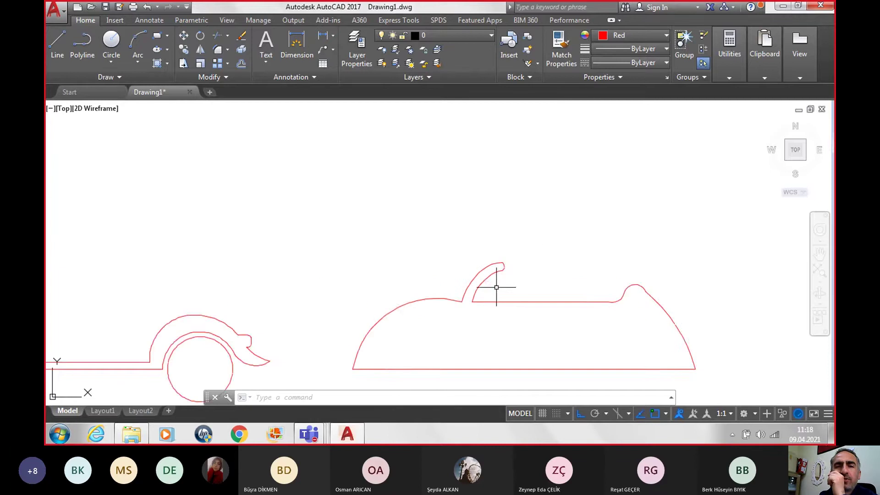
pyautogui.scroll(3, 488, 287)
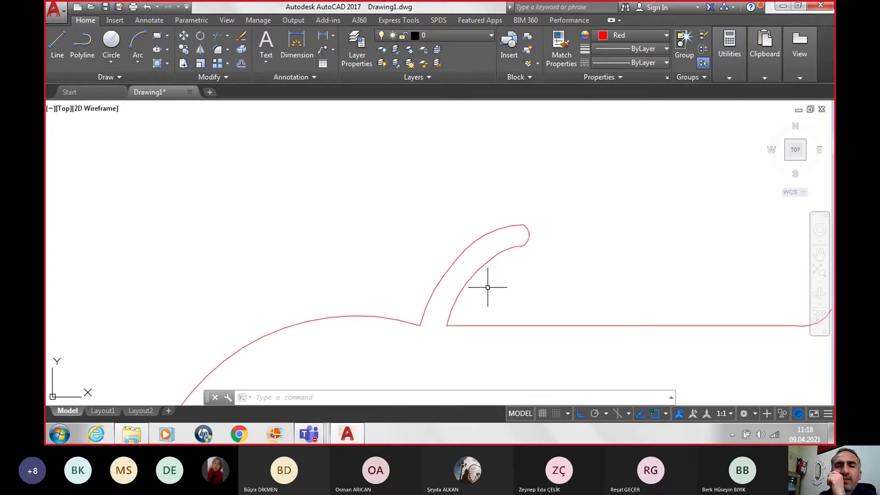
pyautogui.click(332, 37)
pyautogui.click(351, 77)
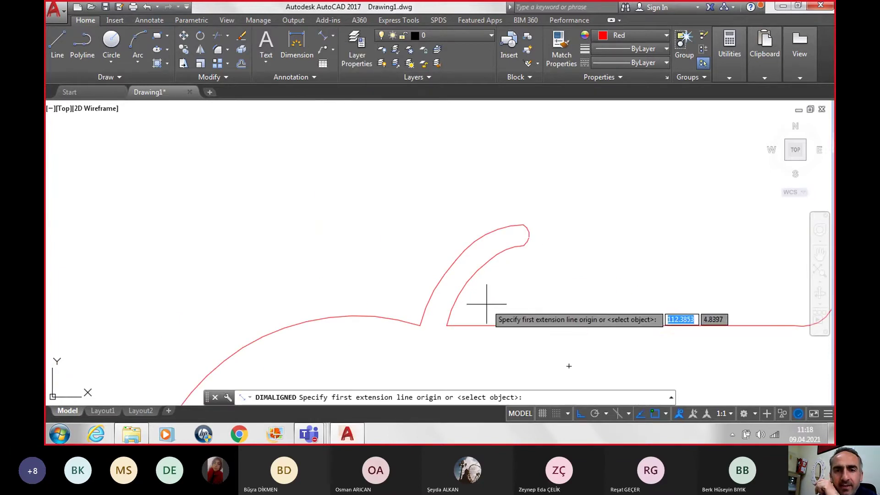
pyautogui.click(463, 289)
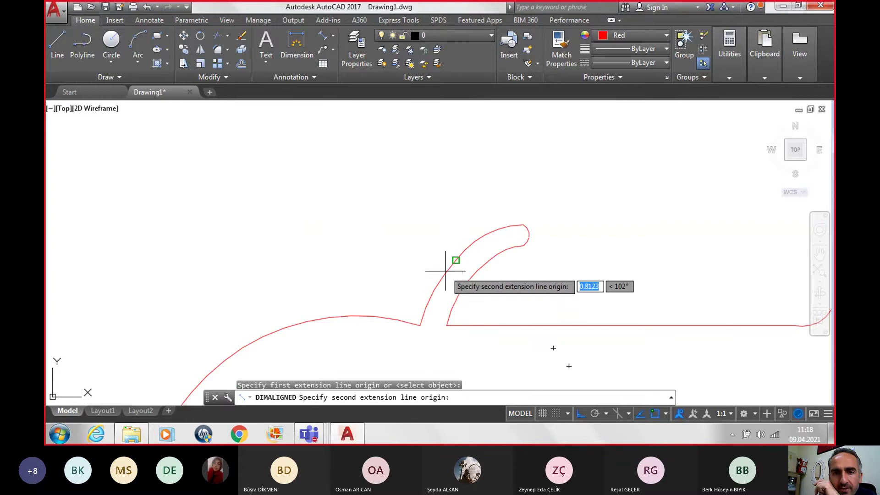
pyautogui.click(456, 260)
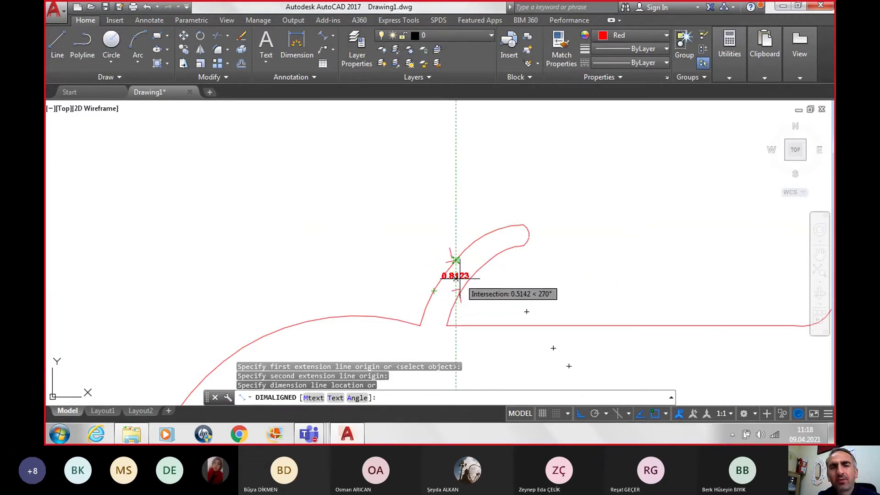
pyautogui.press('Escape')
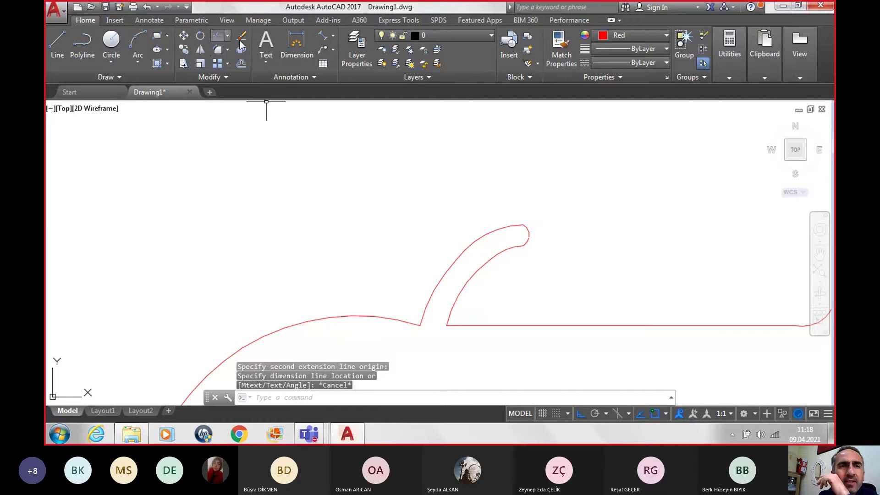
pyautogui.click(320, 36)
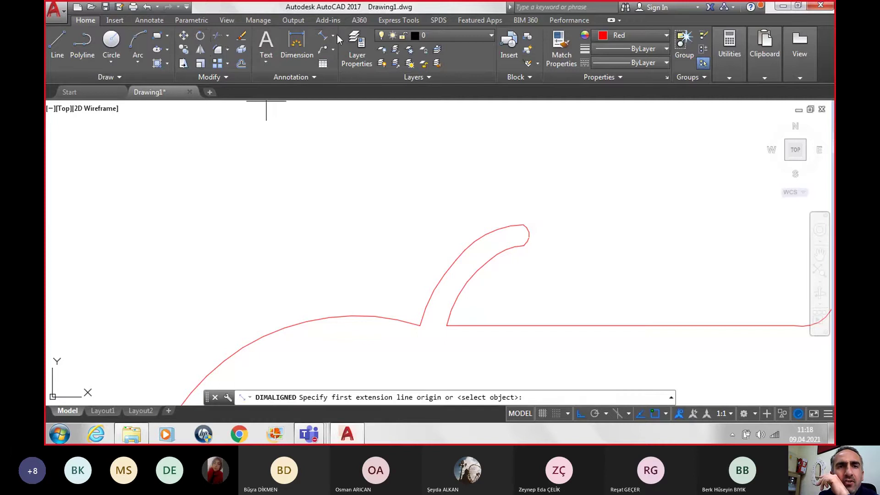
pyautogui.click(334, 36)
pyautogui.click(353, 77)
pyautogui.scroll(2, 478, 286)
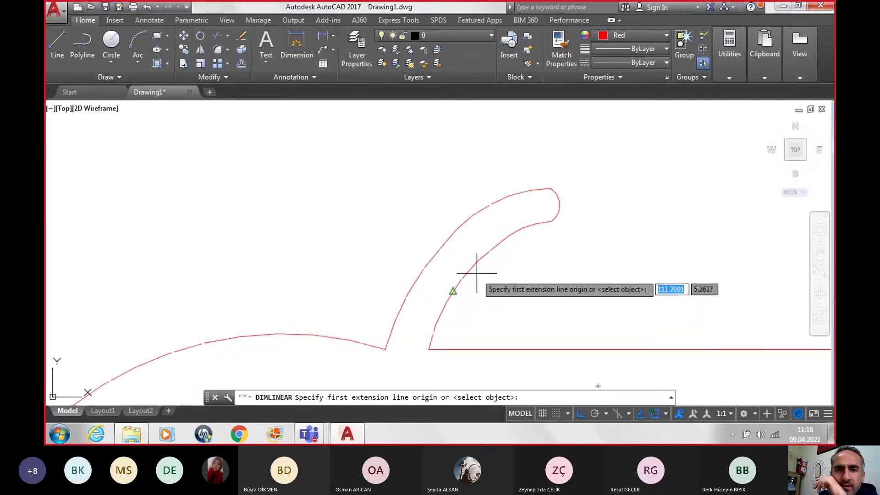
pyautogui.click(452, 291)
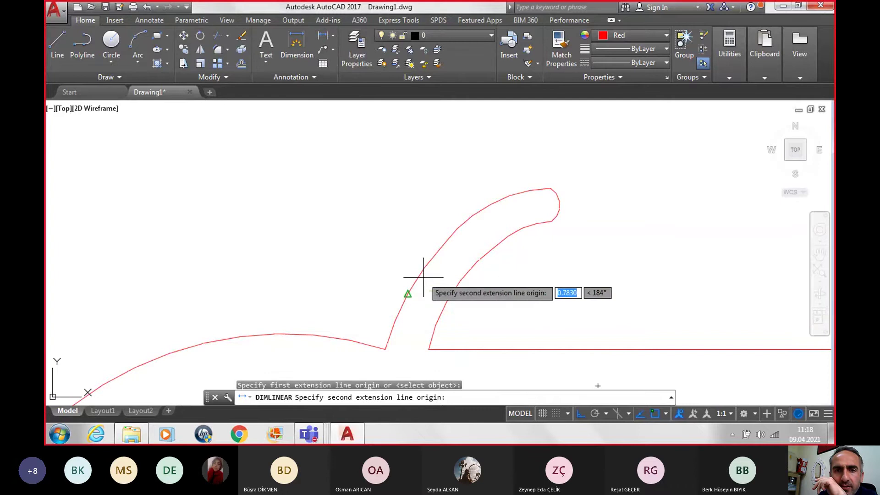
pyautogui.click(408, 293)
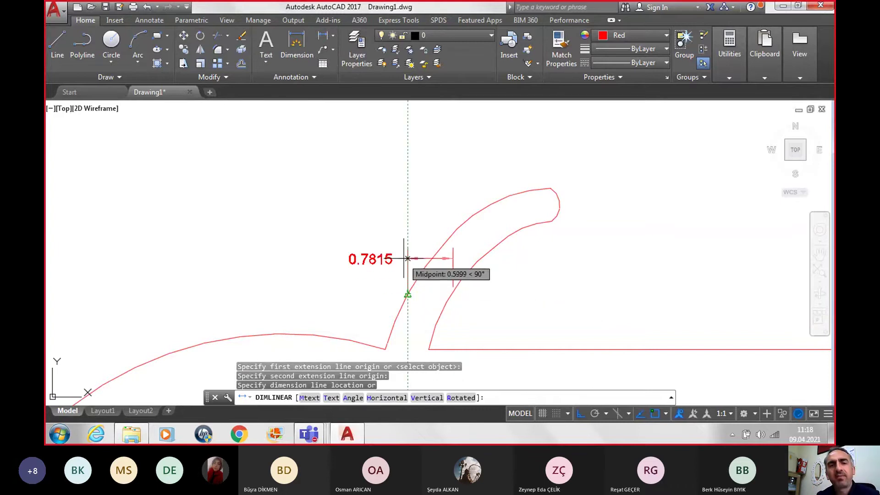
pyautogui.press('Escape')
pyautogui.scroll(-2, 477, 288)
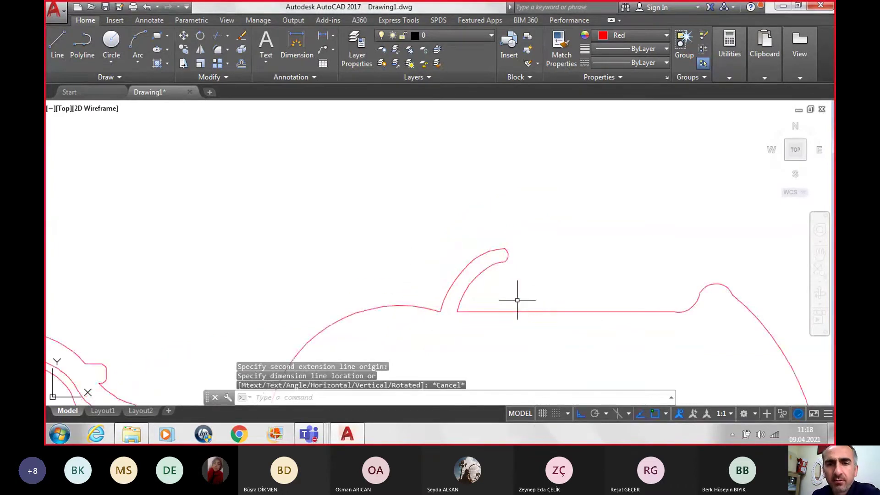
pyautogui.scroll(-1, 573, 296)
pyautogui.scroll(-1, 576, 284)
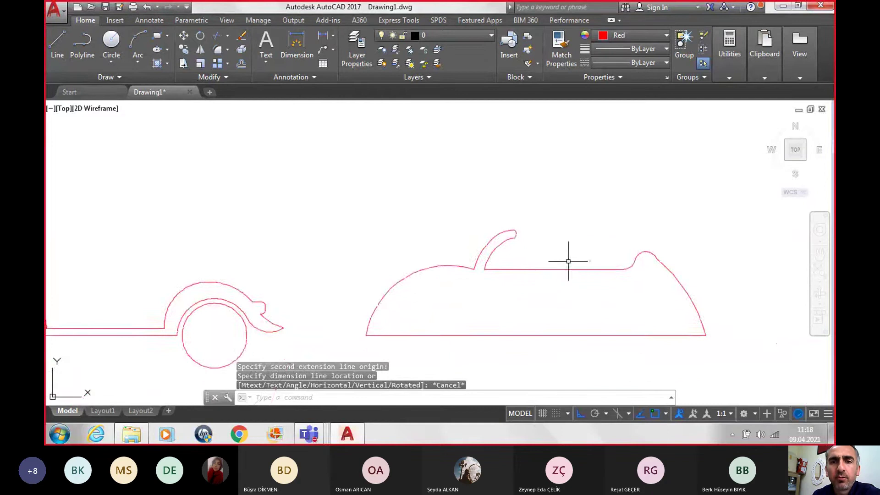
pyautogui.scroll(-4, 569, 262)
pyautogui.scroll(2, 582, 281)
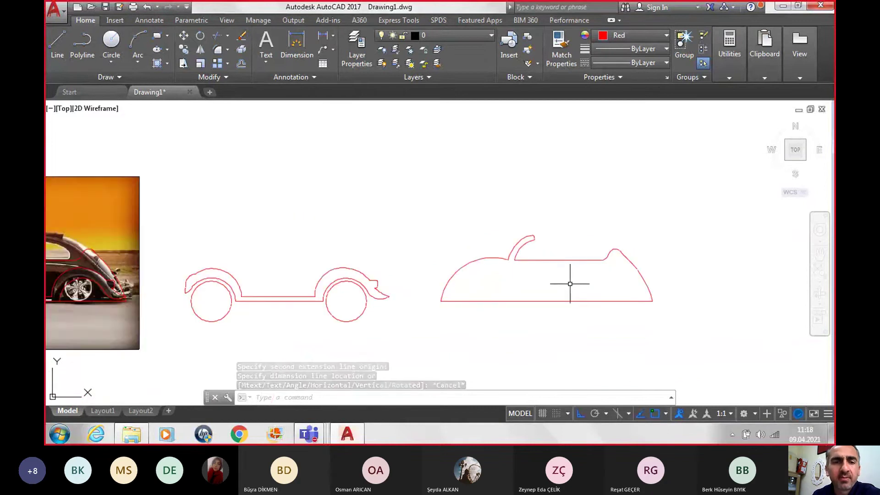
# Open w2.jpg from the woswos proje folder, then return to AutoCAD.
pyautogui.click(136, 436)
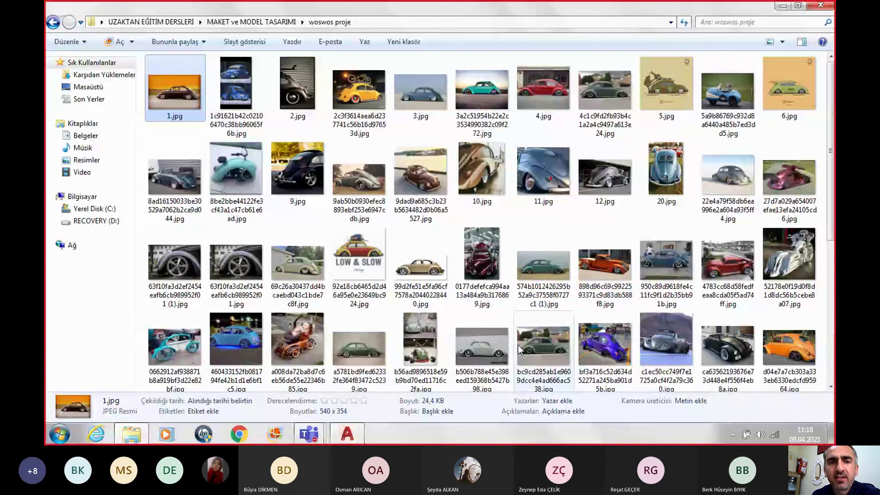
pyautogui.scroll(-5, 518, 346)
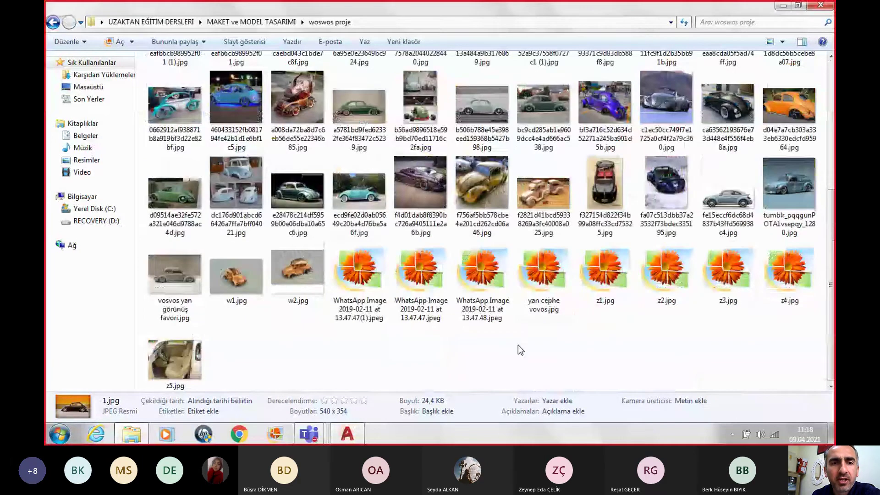
pyautogui.click(298, 279)
pyautogui.doubleClick(298, 279)
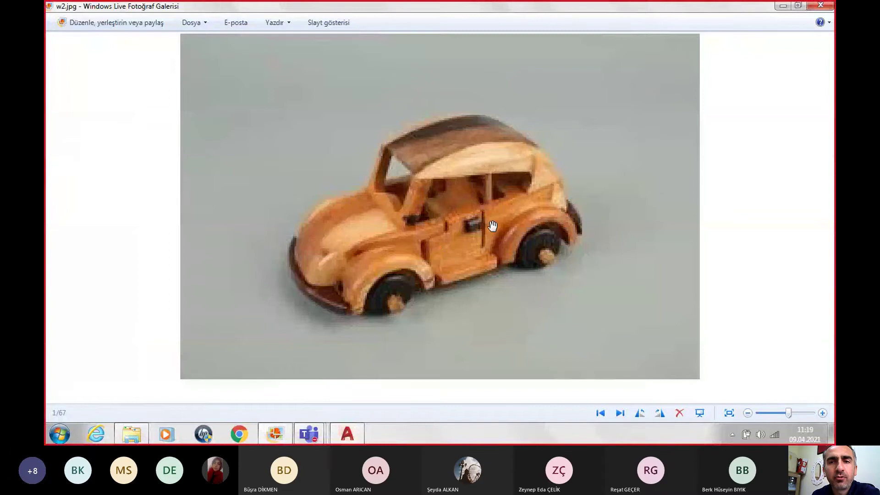
pyautogui.click(347, 433)
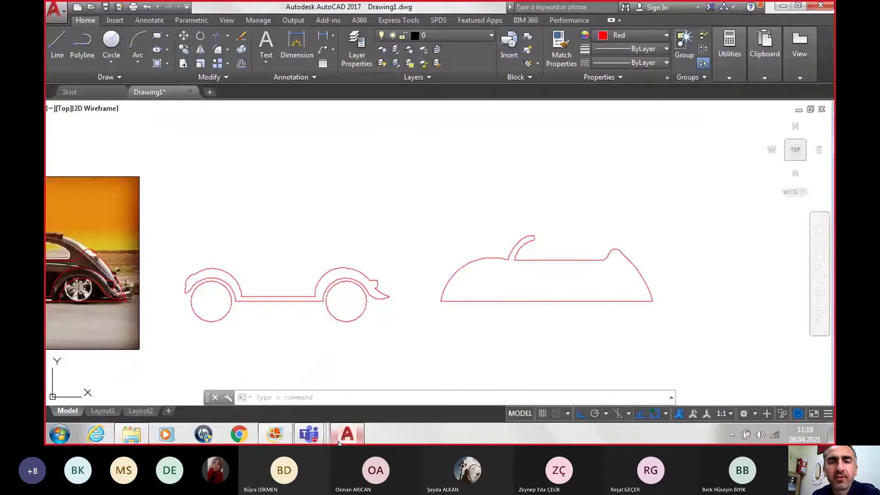
# Start a line 3 units from the windshield base with a 1-unit downward segment.
pyautogui.scroll(5, 558, 312)
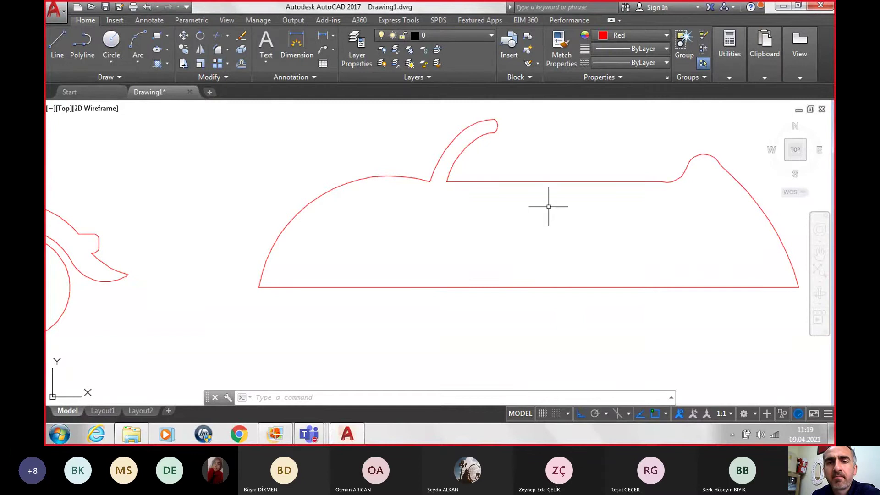
pyautogui.click(278, 434)
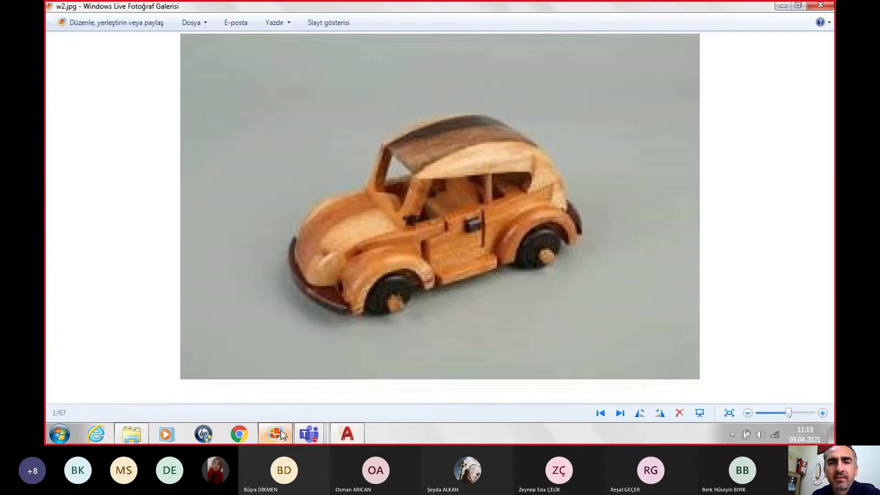
pyautogui.click(283, 435)
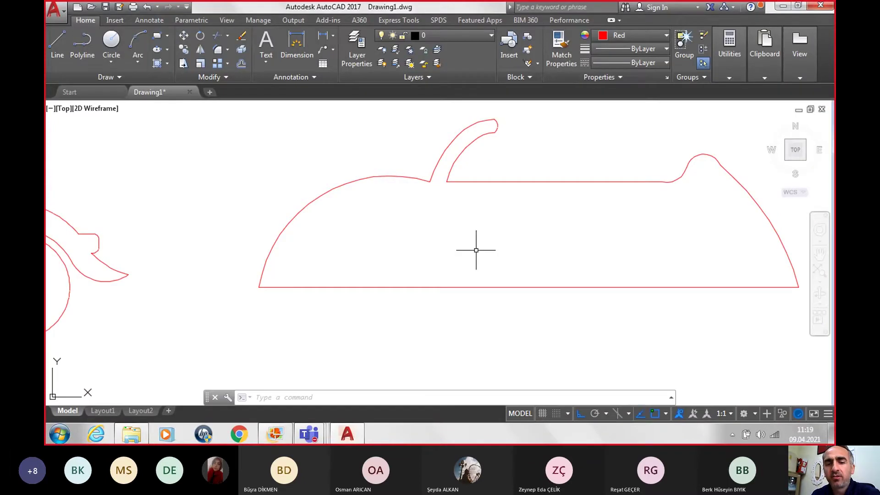
pyautogui.press('Return')
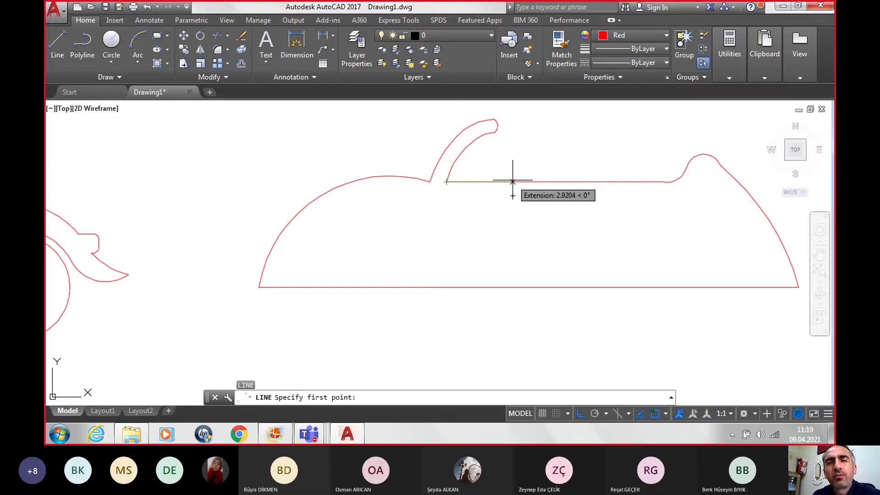
pyautogui.write('3')
pyautogui.press('Return')
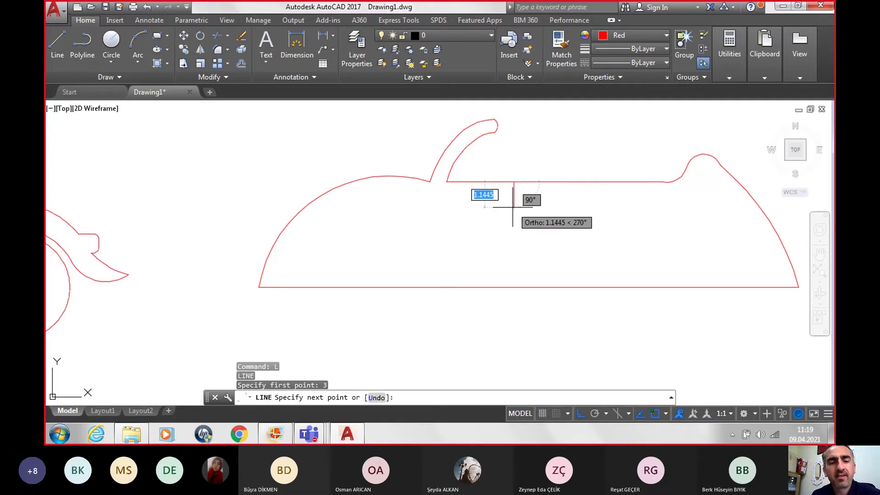
pyautogui.write('1')
pyautogui.press('Return')
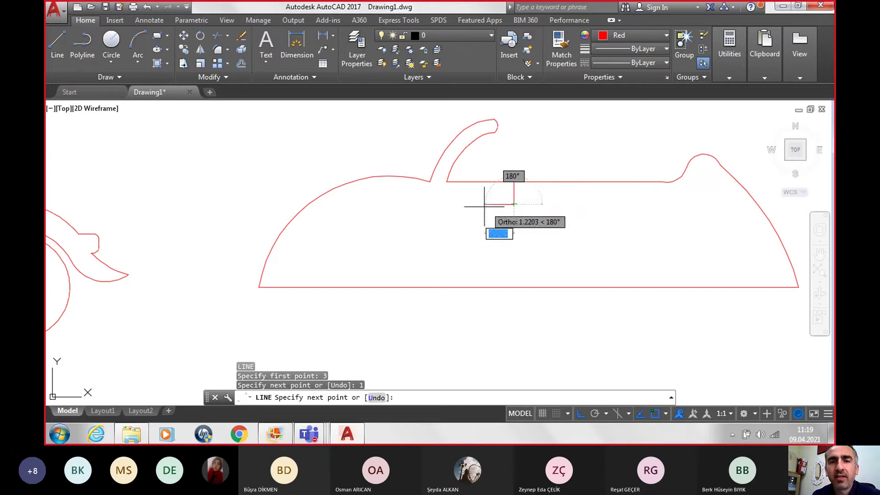
# Continue the line 1 left, 1 down, 1 right, then down to the body baseline.
pyautogui.write('1')
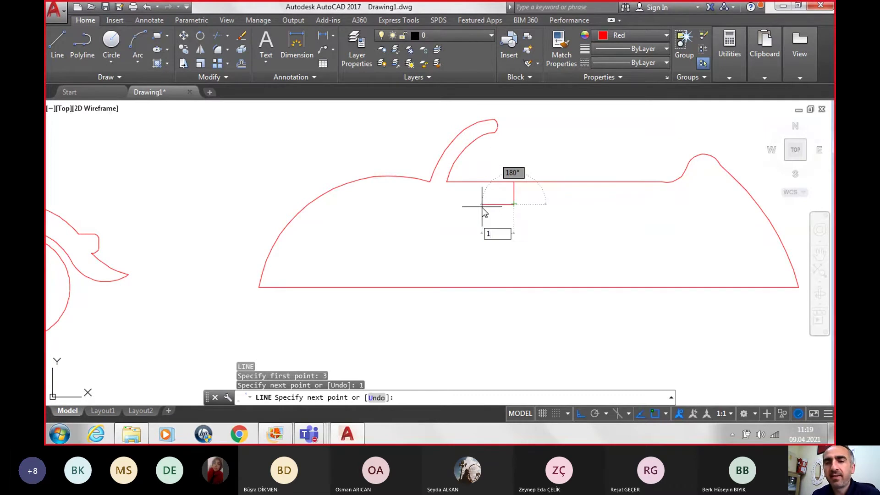
pyautogui.press('Return')
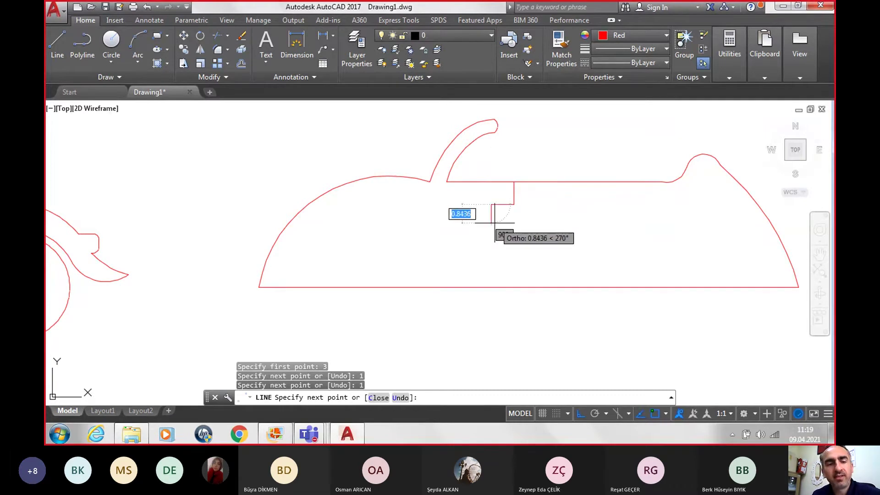
pyautogui.write('1')
pyautogui.press('Return')
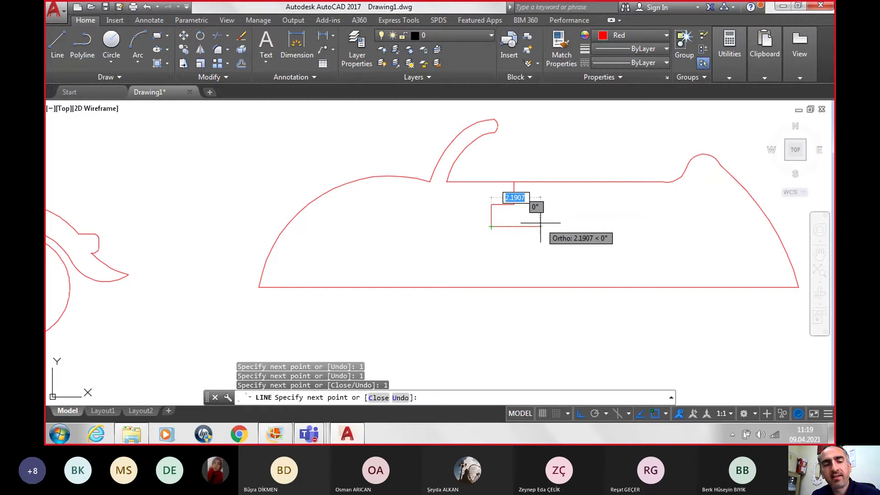
pyautogui.write('1')
pyautogui.press('Return')
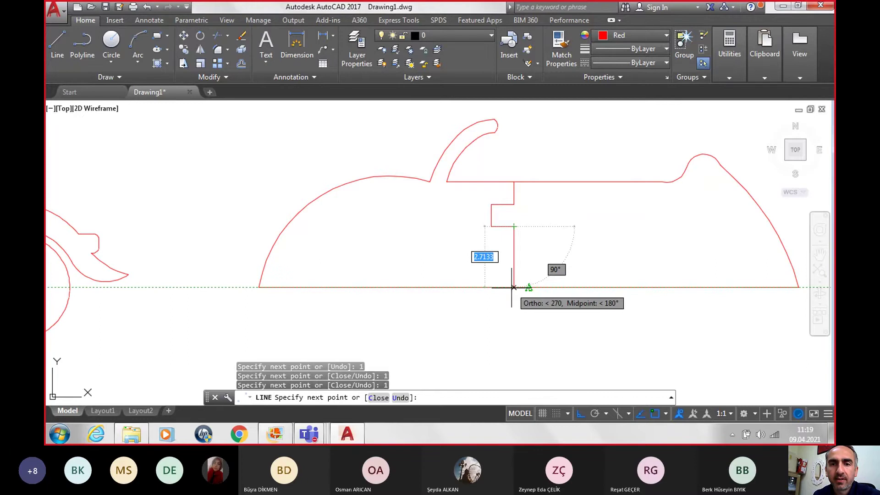
pyautogui.click(515, 287)
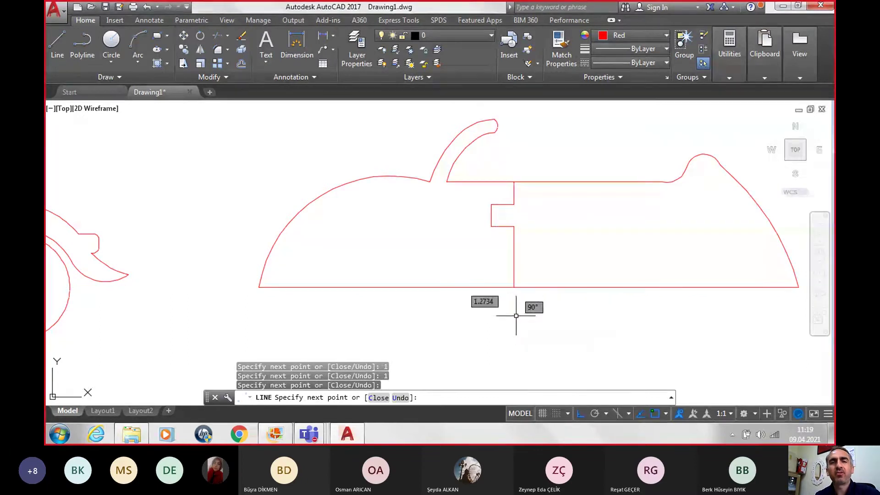
pyautogui.press('Escape')
# Check the wooden car photo and select the stepped line's upper pieces.
pyautogui.click(283, 438)
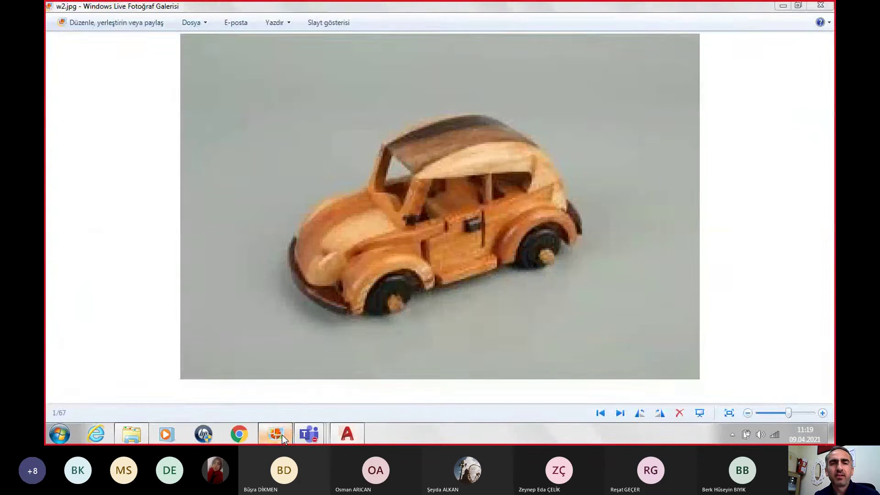
pyautogui.click(282, 436)
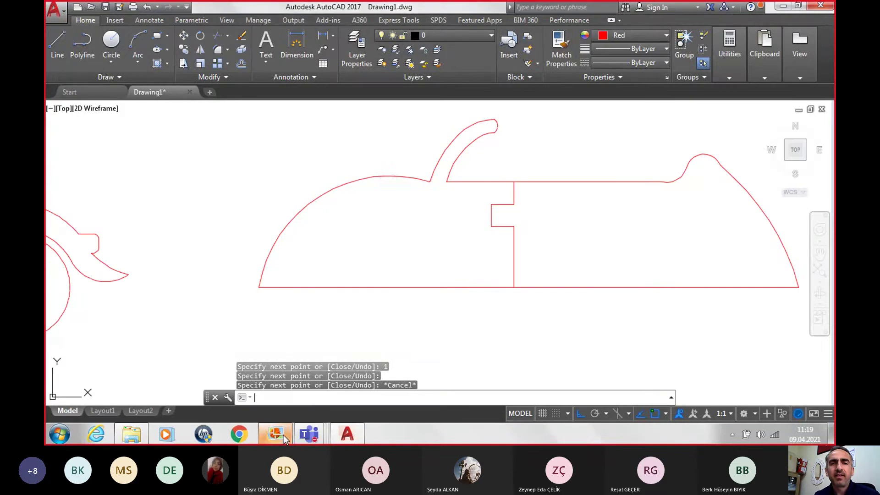
pyautogui.click(514, 192)
pyautogui.click(499, 205)
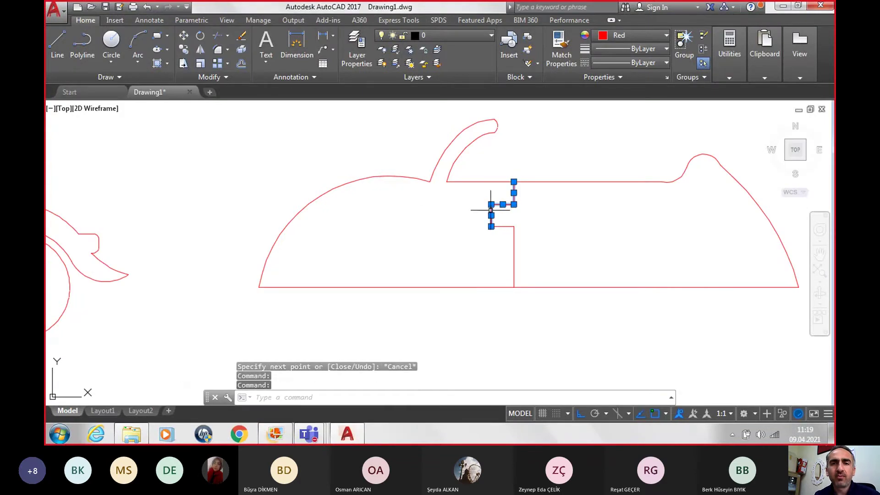
# Move the whole stepped line 2 units to the left.
pyautogui.click(513, 243)
pyautogui.write('M')
pyautogui.press('Return')
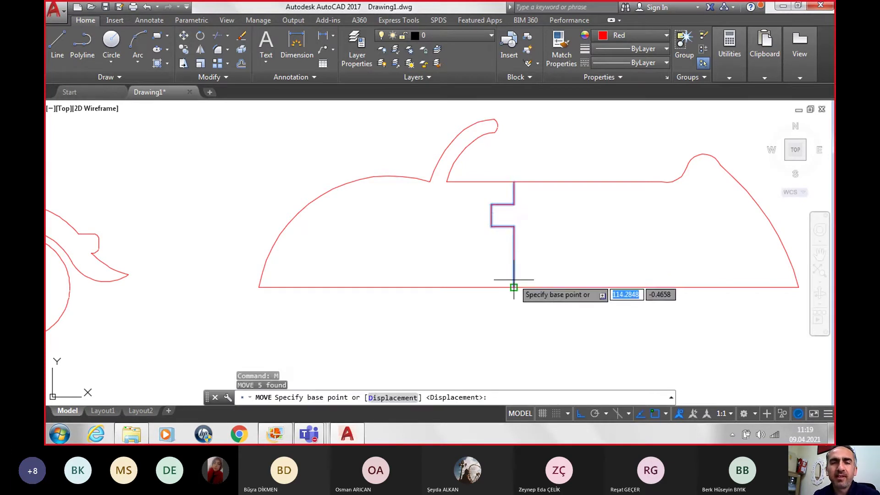
pyautogui.click(514, 287)
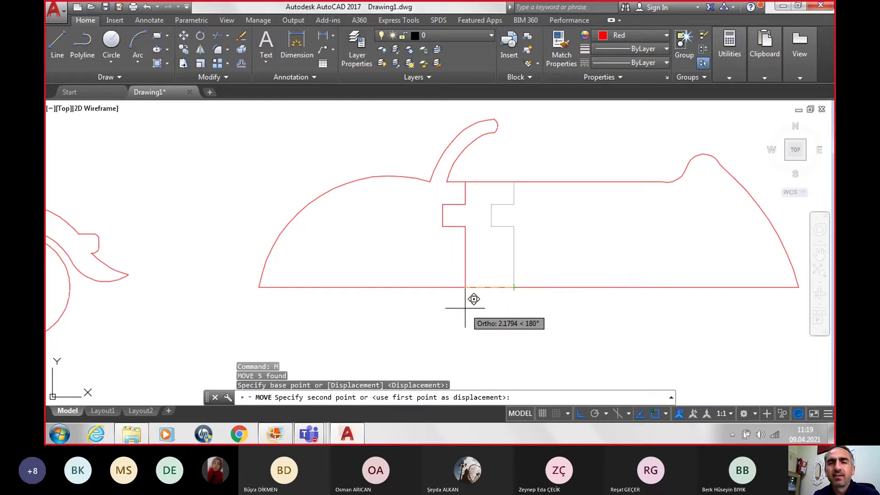
pyautogui.write('2')
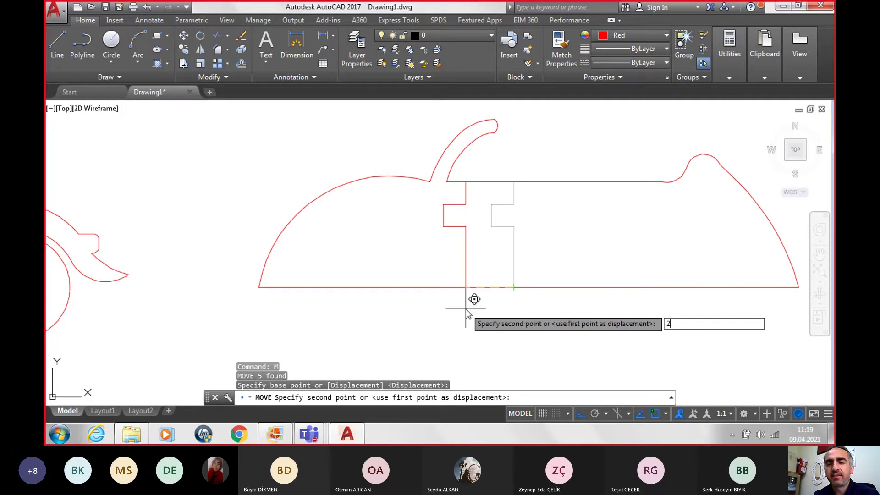
pyautogui.press('Return')
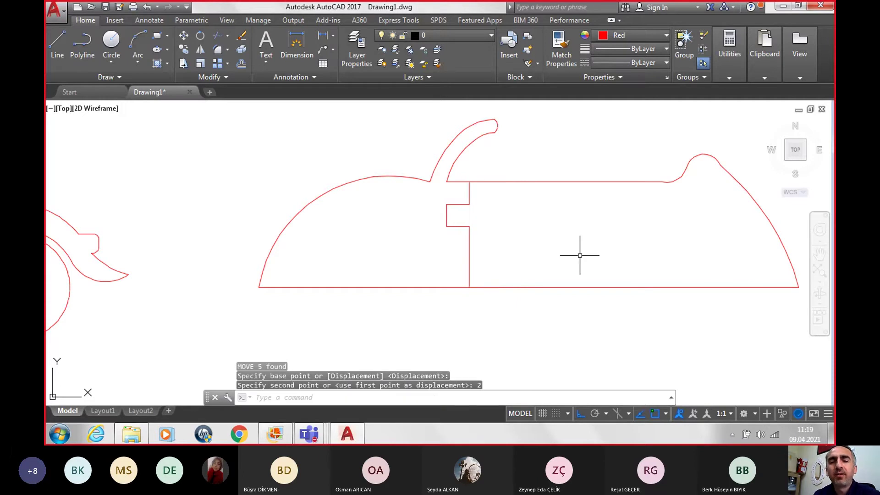
# Draw a 5-unit door top, its right side down to the base, and back.
pyautogui.press('Return')
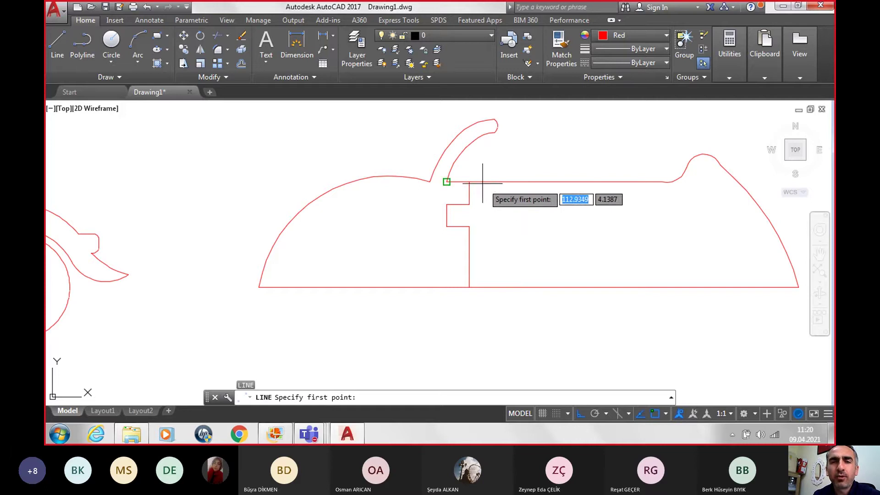
pyautogui.click(469, 182)
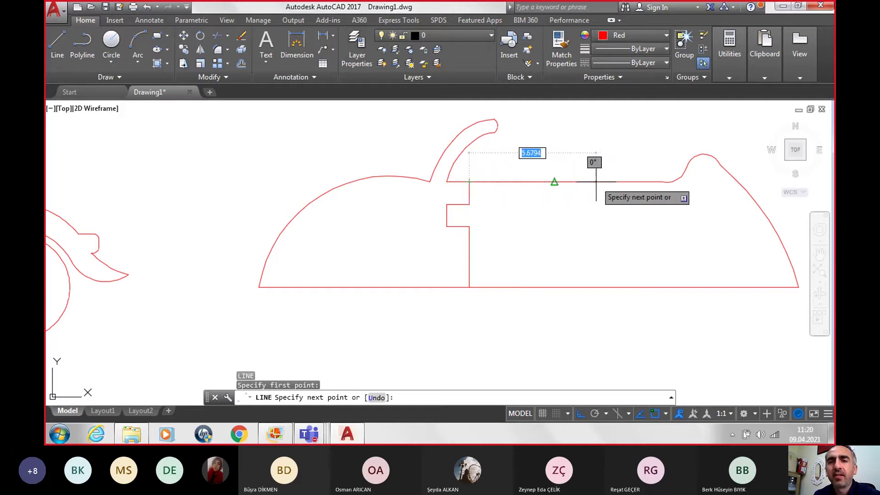
pyautogui.write('5')
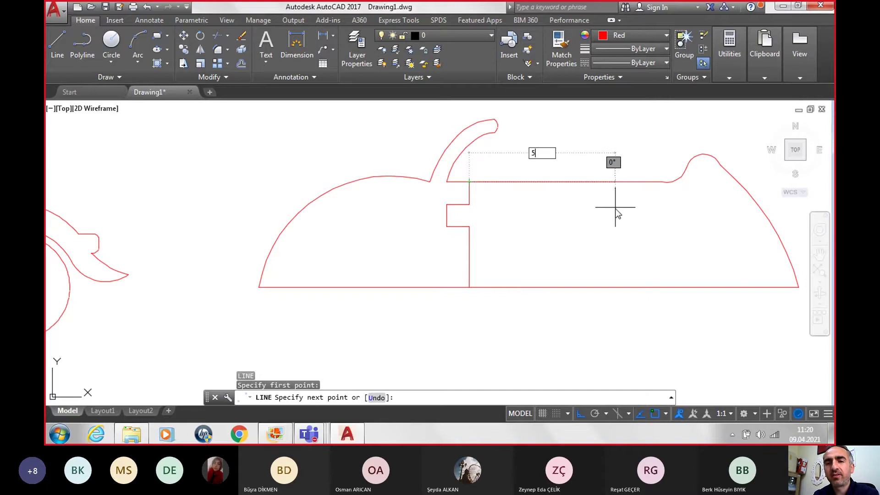
pyautogui.press('Return')
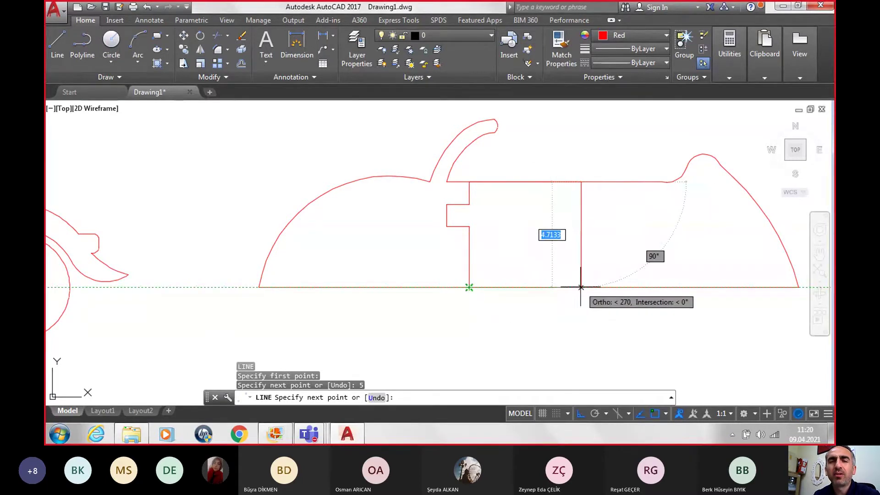
pyautogui.click(581, 287)
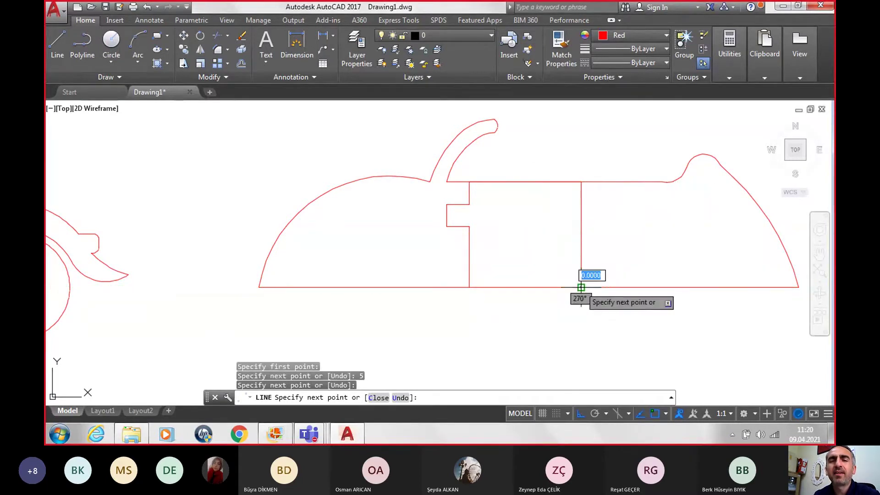
pyautogui.click(469, 287)
pyautogui.press('Escape')
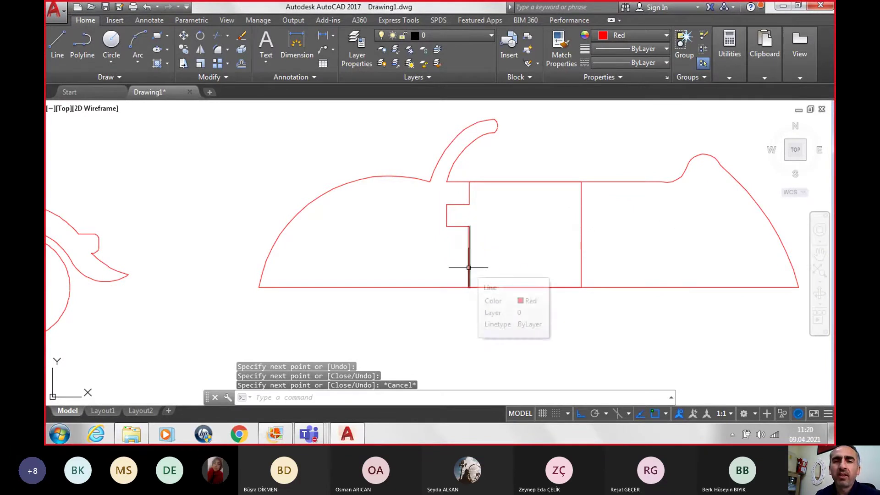
pyautogui.scroll(-3, 468, 268)
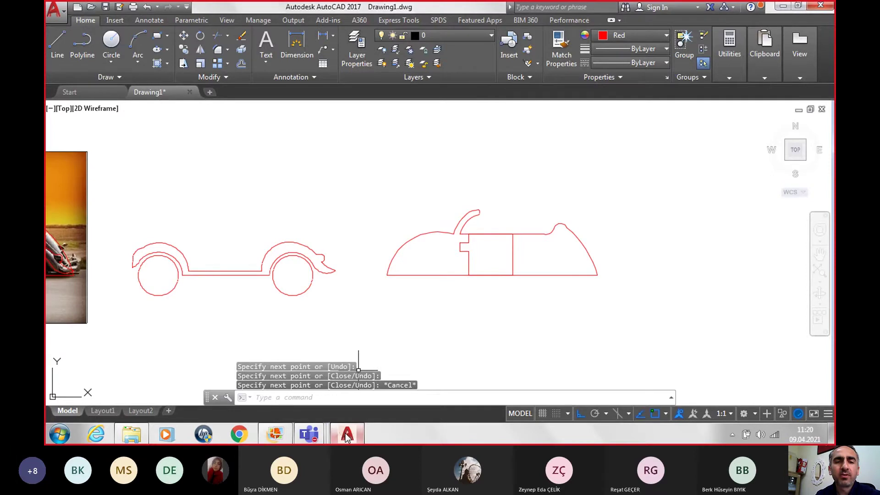
pyautogui.click(284, 435)
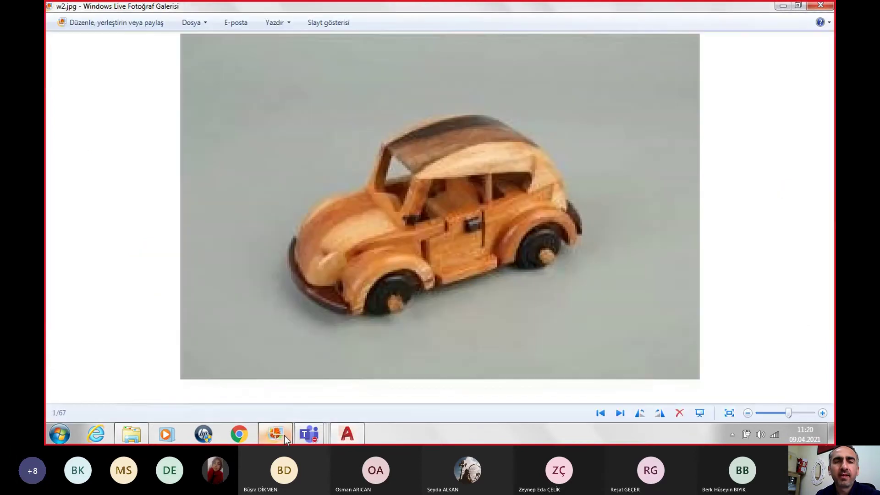
pyautogui.click(284, 436)
# Draw a line 1.5 units down the door's left edge, then across to the right edge.
pyautogui.scroll(5, 503, 269)
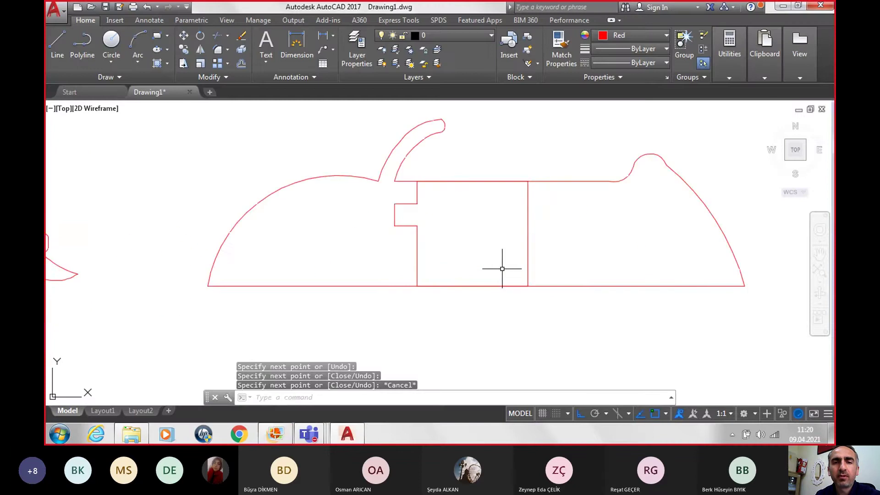
pyautogui.write('l')
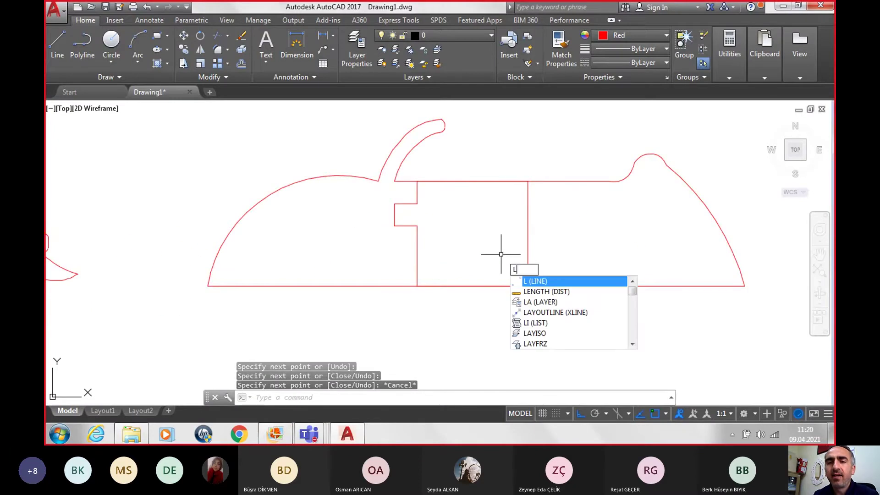
pyautogui.press('Return')
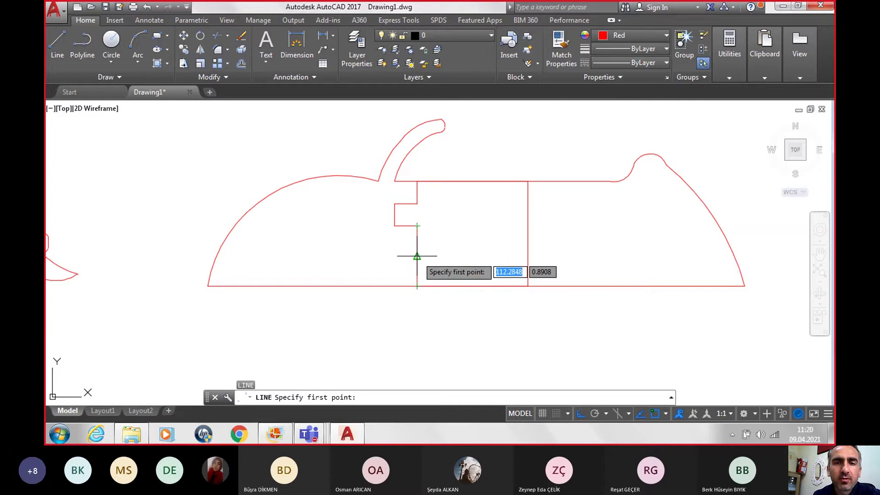
pyautogui.click(417, 226)
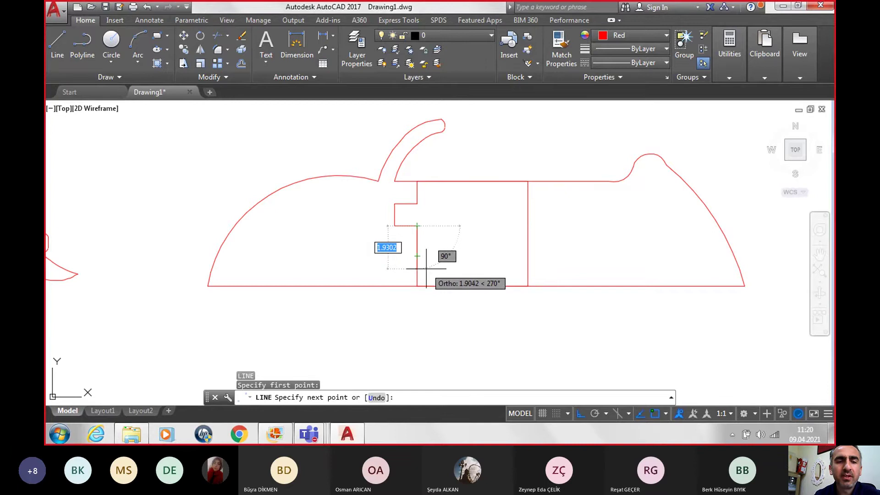
pyautogui.write('1.5')
pyautogui.press('Return')
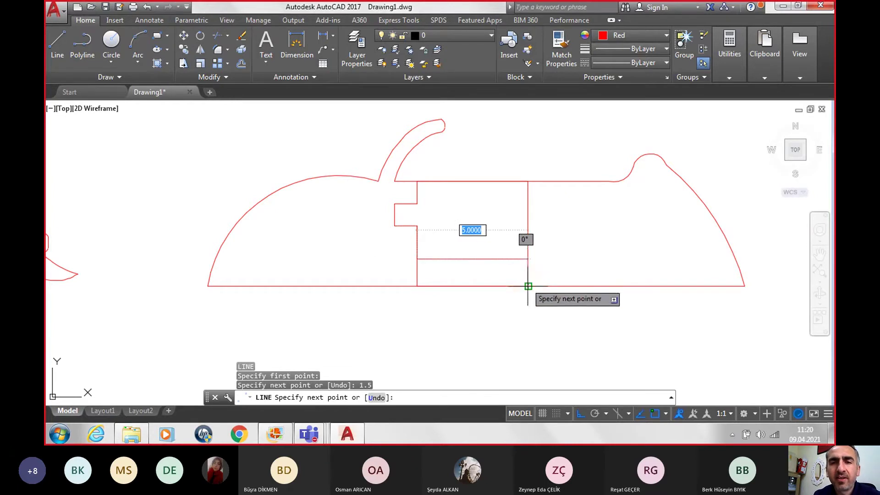
pyautogui.click(528, 259)
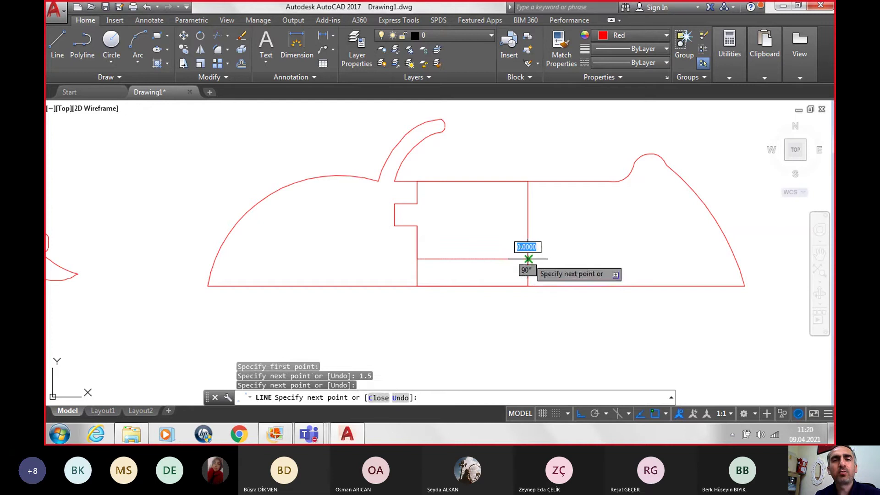
pyautogui.press('Escape')
# Erase the panel's old right vertical line and pick the bottom line beneath it.
pyautogui.click(529, 270)
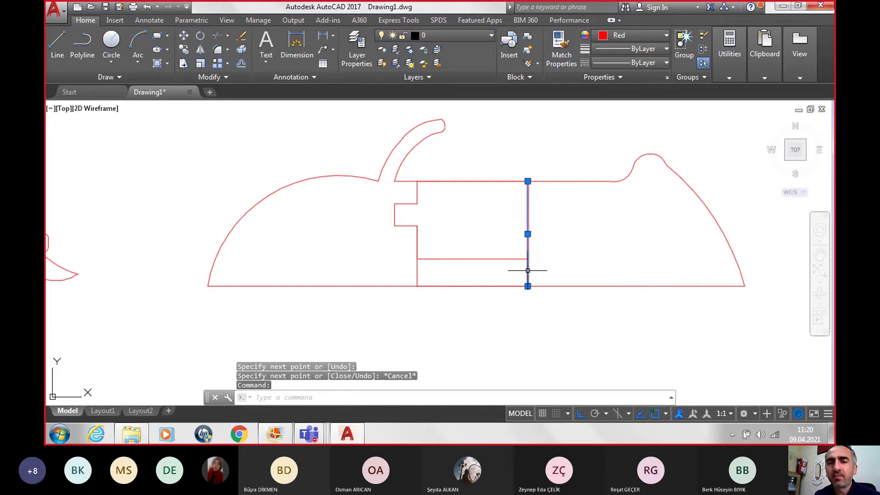
pyautogui.press('Delete')
pyautogui.click(513, 289)
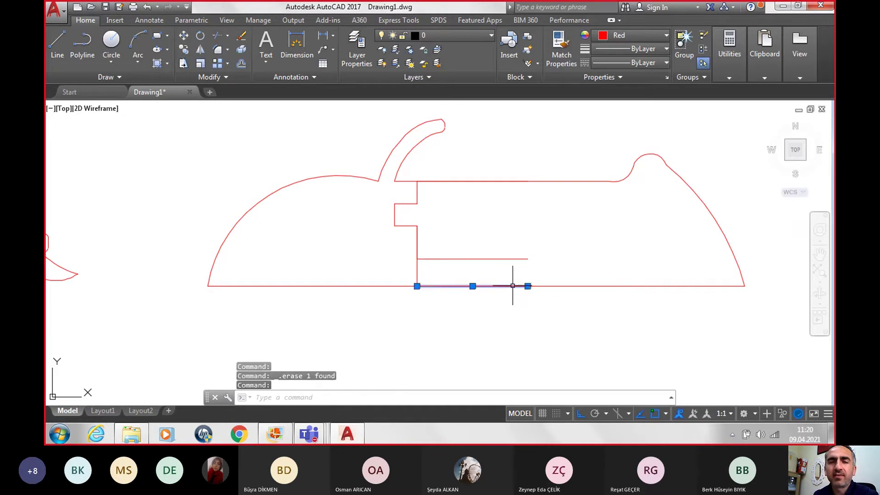
pyautogui.press('Escape')
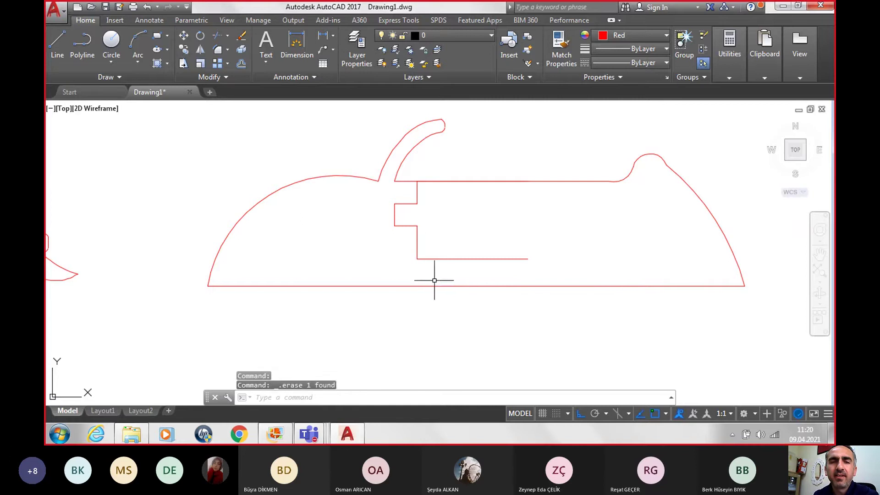
# Draw a line from the panel's lower right corner up to the body's top edge.
pyautogui.write('l')
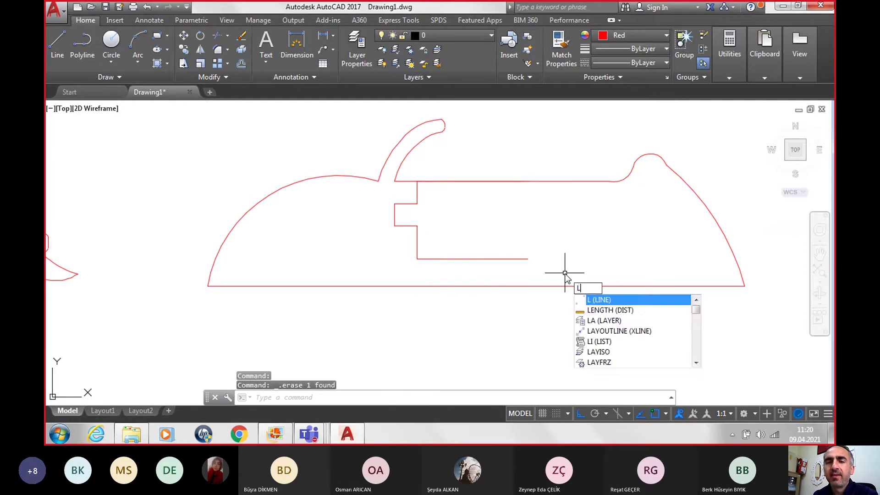
pyautogui.press('Return')
pyautogui.click(528, 259)
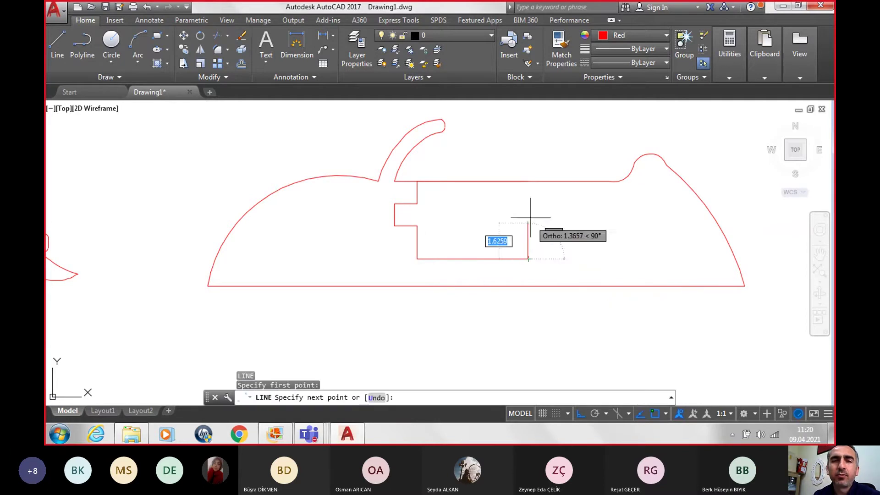
pyautogui.click(529, 182)
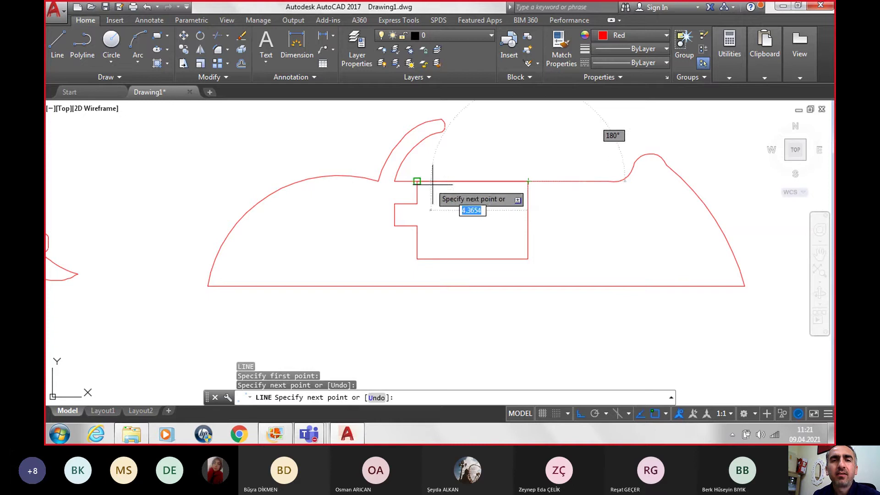
pyautogui.press('Escape')
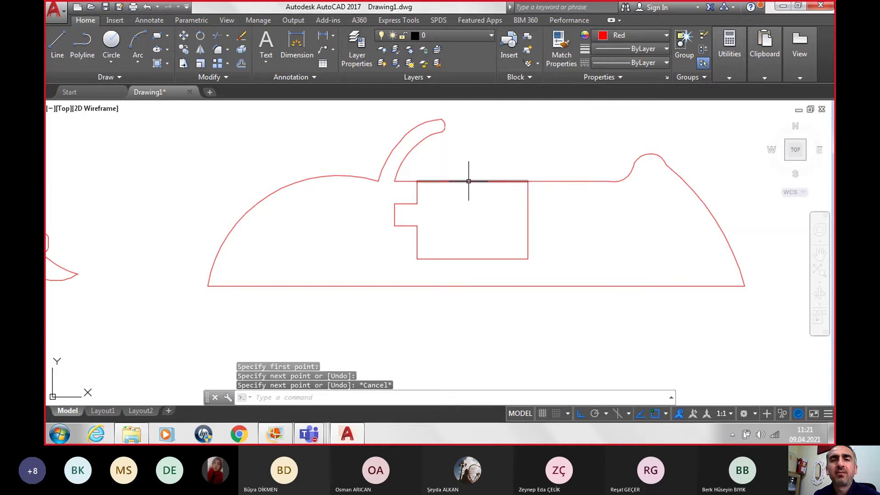
pyautogui.click(274, 434)
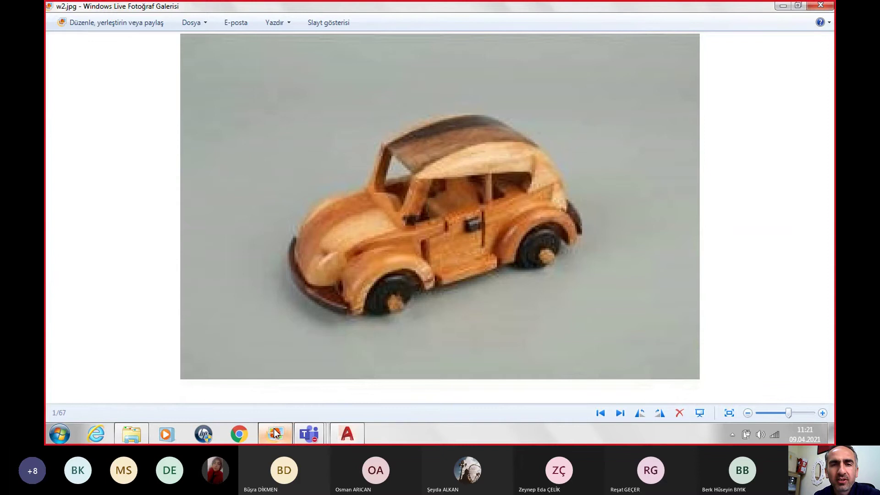
pyautogui.click(275, 433)
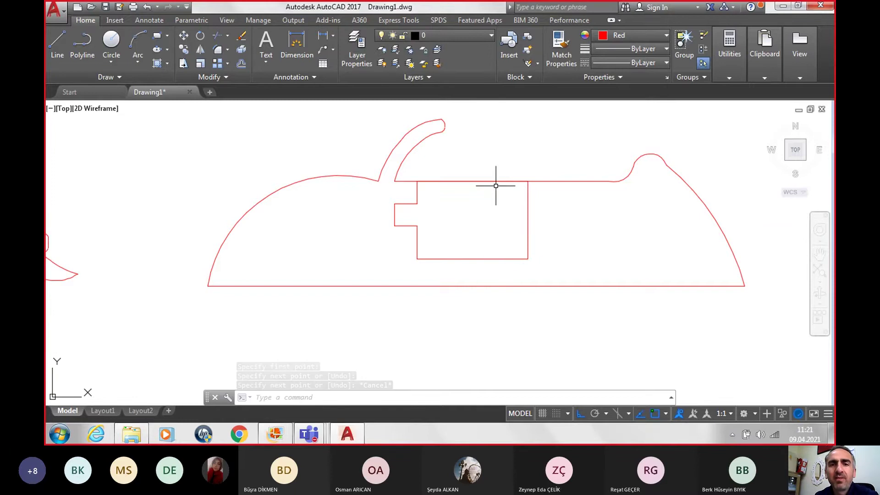
# Select the body's rear arc and cancel the accidental grip stretch.
pyautogui.scroll(-3, 497, 187)
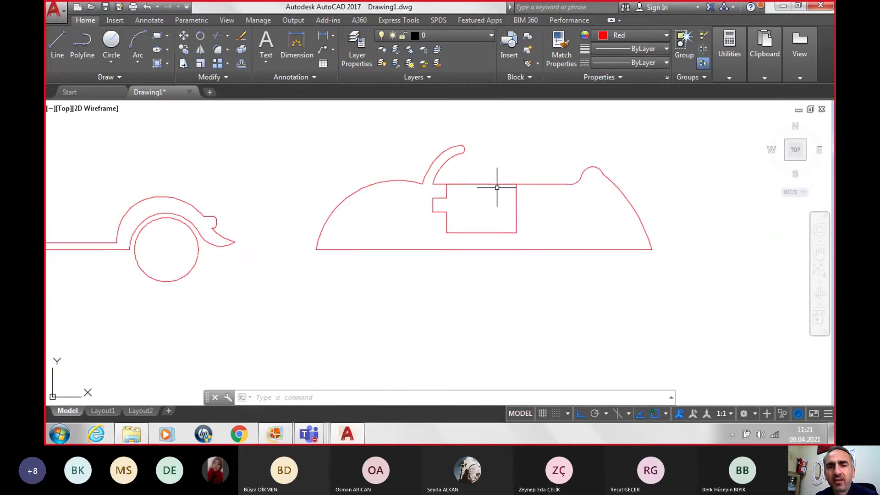
pyautogui.scroll(-1, 497, 193)
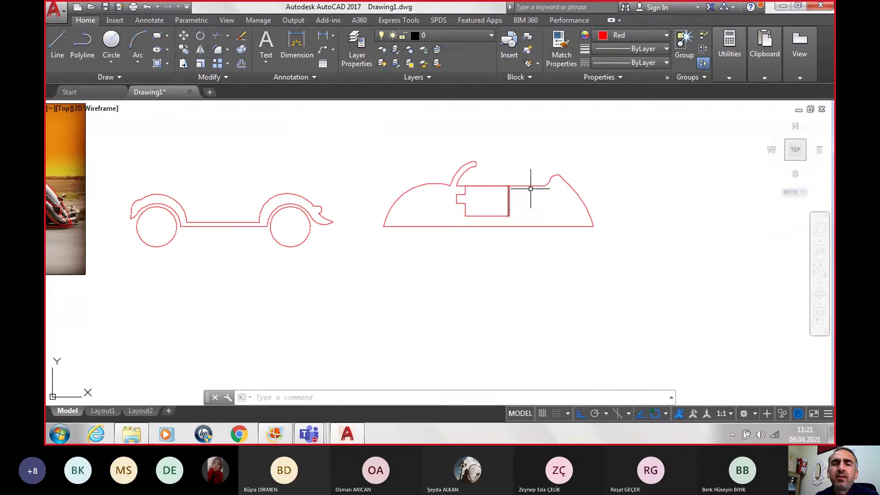
pyautogui.scroll(4, 553, 181)
pyautogui.scroll(2, 668, 244)
pyautogui.scroll(-2, 642, 241)
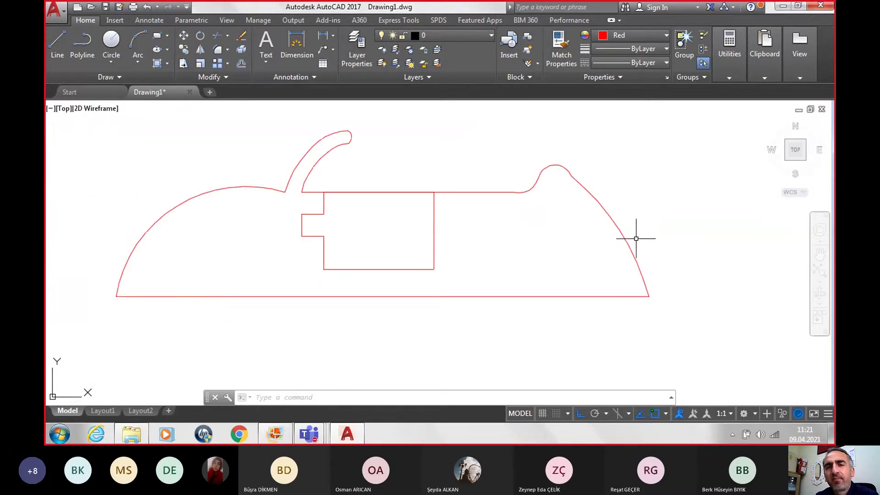
pyautogui.click(625, 235)
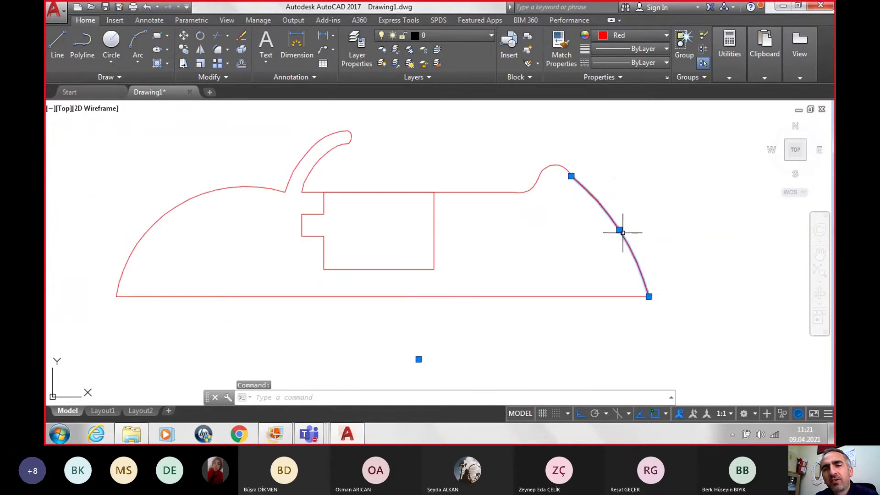
pyautogui.click(621, 231)
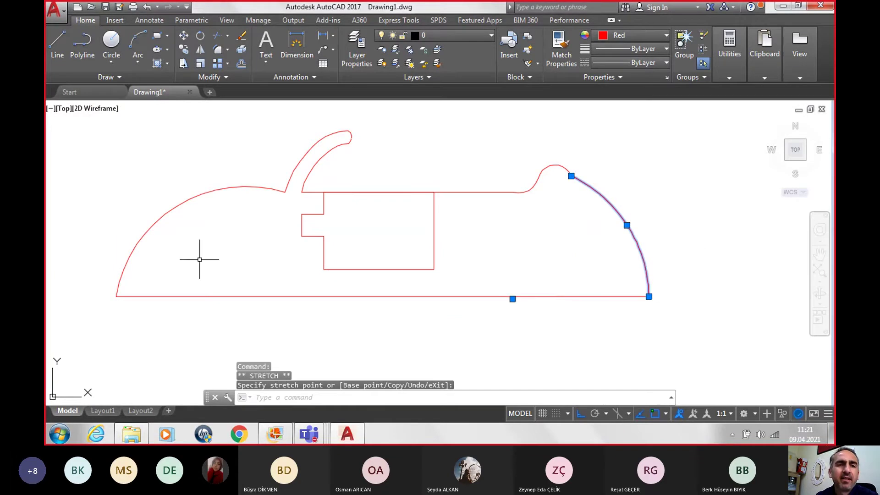
pyautogui.scroll(4, 280, 121)
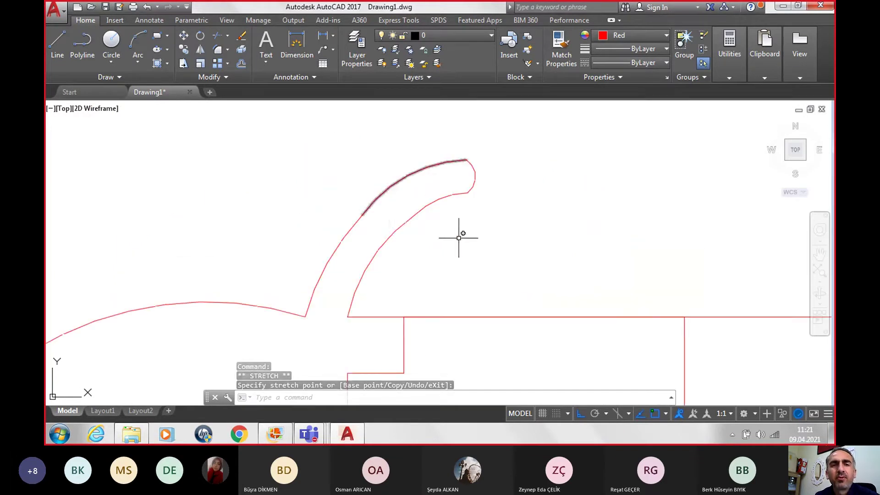
pyautogui.press('Escape')
# Select the handle's outer curve, then cancel the stretch and clear the selection.
pyautogui.scroll(2, 357, 235)
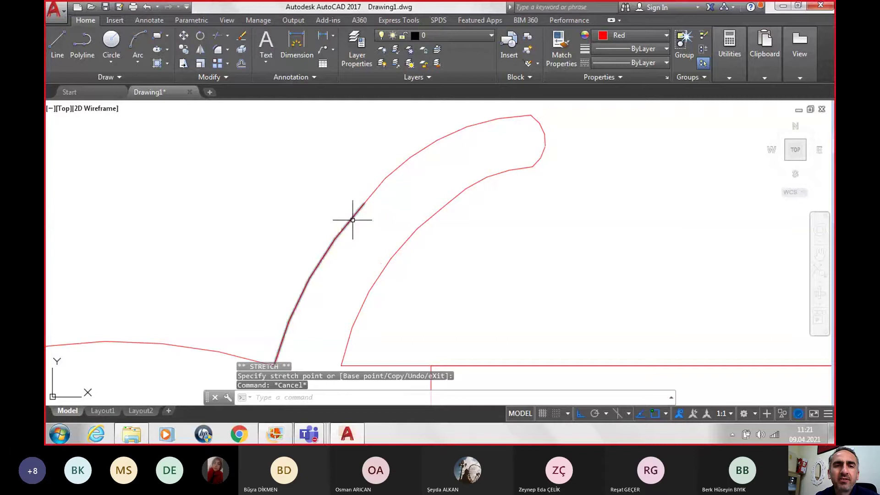
pyautogui.click(355, 215)
pyautogui.click(372, 188)
pyautogui.click(369, 195)
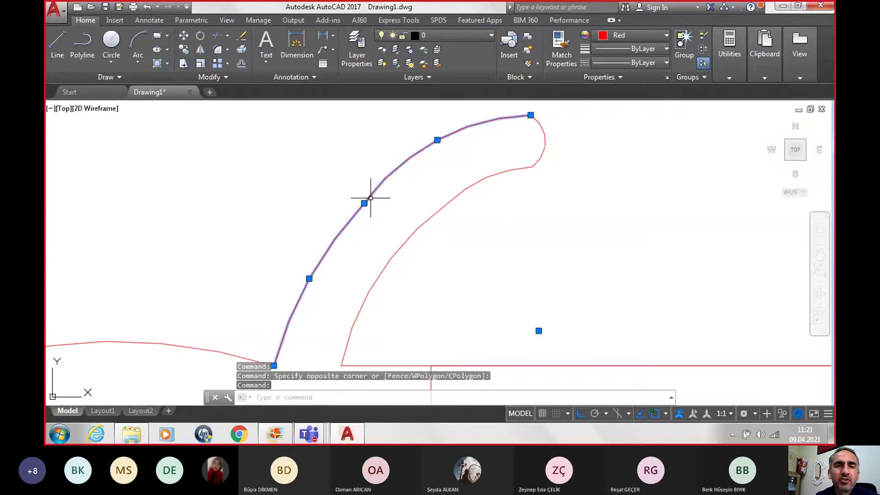
pyautogui.click(363, 202)
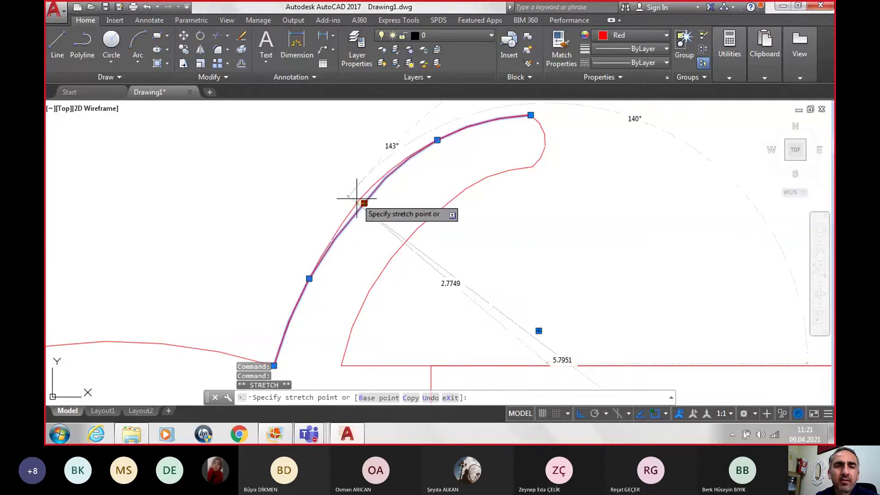
pyautogui.press('Escape')
pyautogui.press('Escape')
pyautogui.scroll(-2, 395, 248)
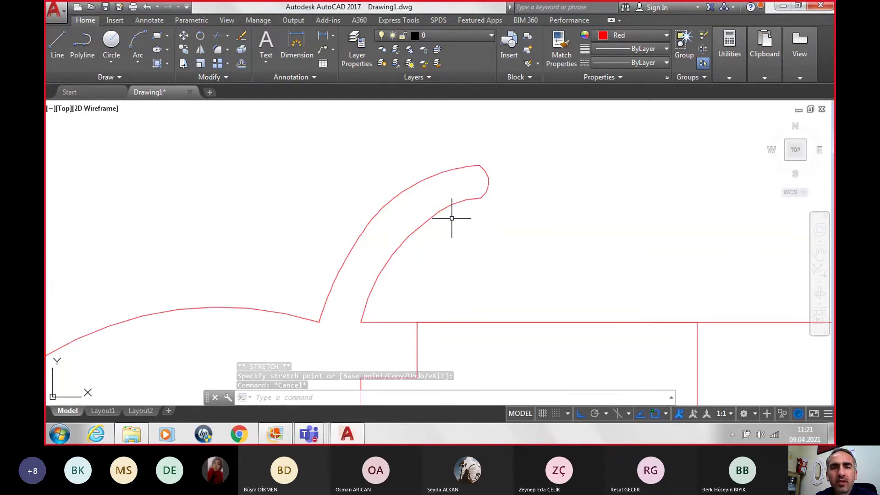
# Erase the small arc near the handle tip and the handle's outer left curve.
pyautogui.click(452, 204)
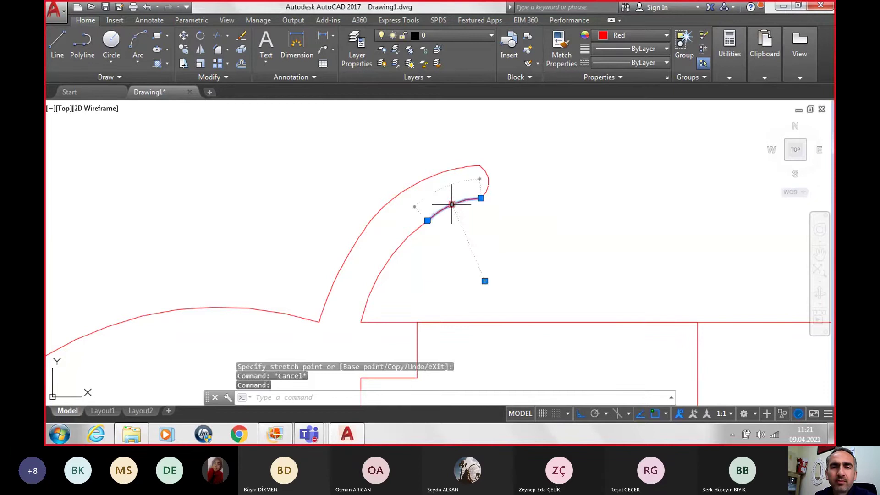
pyautogui.press('Delete')
pyautogui.click(425, 225)
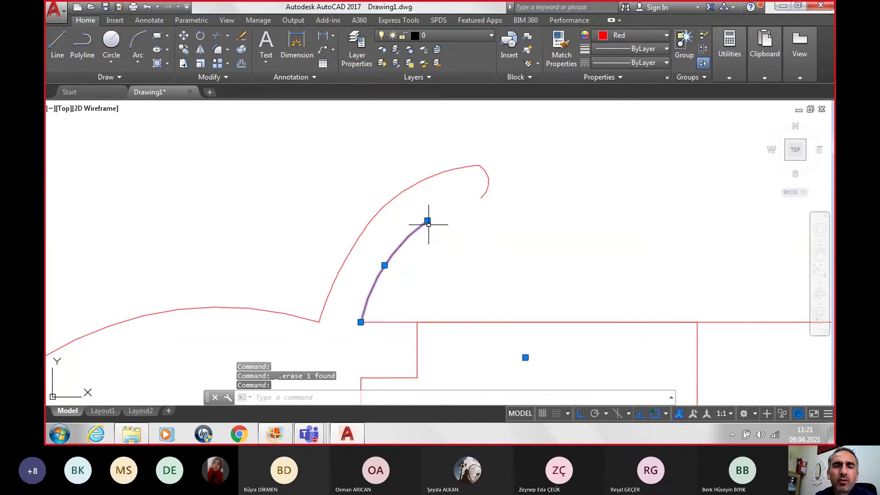
pyautogui.click(428, 221)
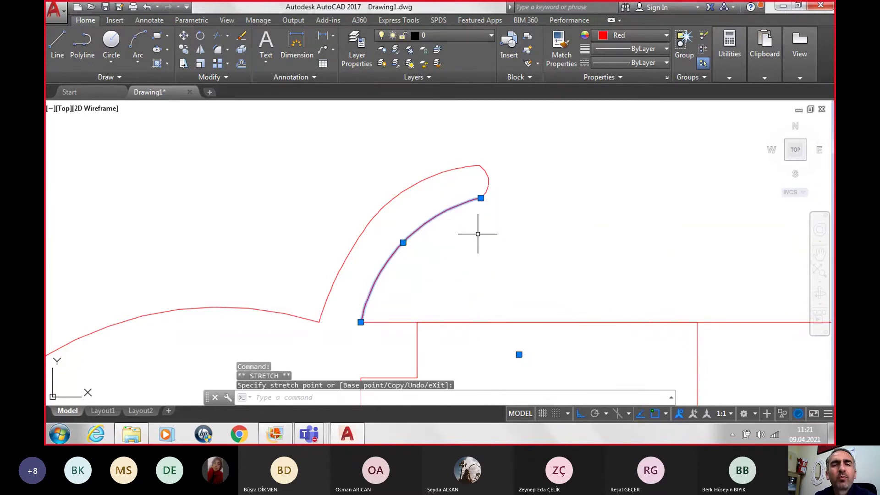
pyautogui.press('Escape')
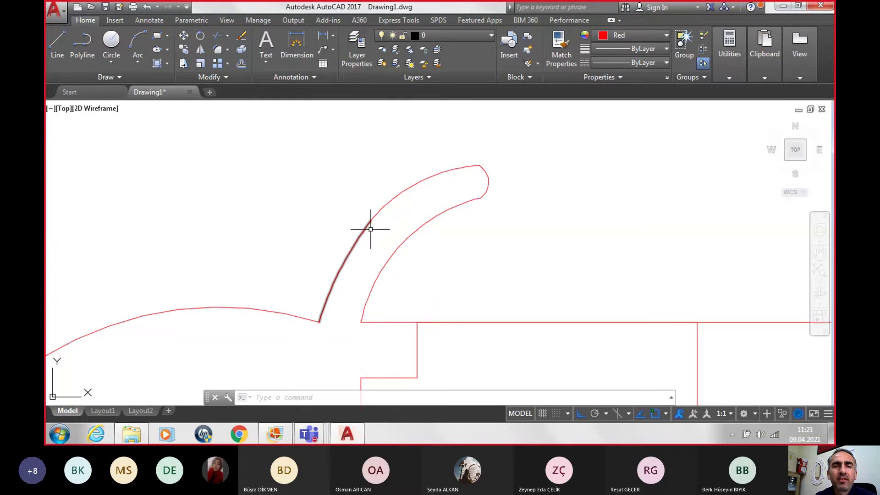
pyautogui.click(380, 212)
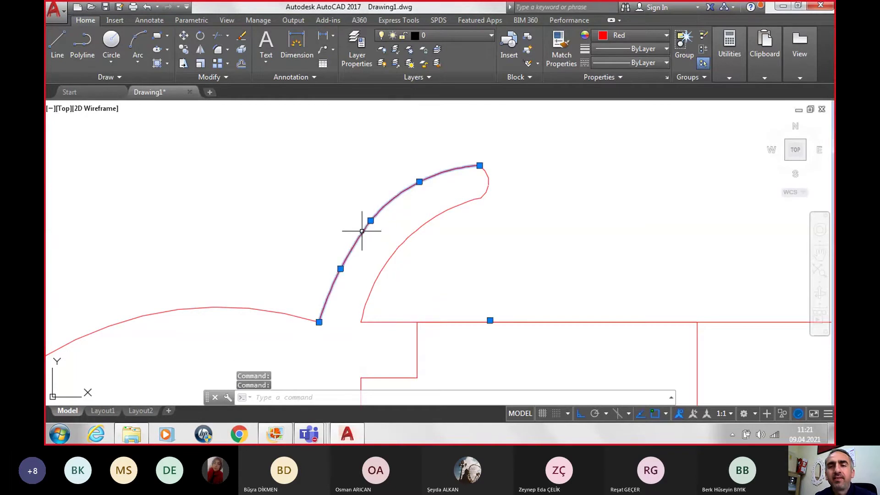
pyautogui.press('Delete')
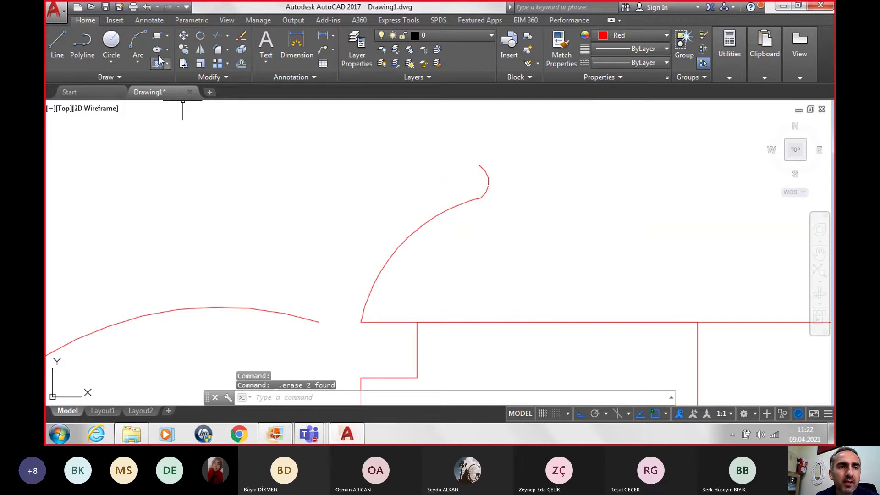
# Draw a 3-point arc from the body-line end through the handle to its top tip, Ortho off.
pyautogui.click(138, 41)
pyautogui.click(319, 322)
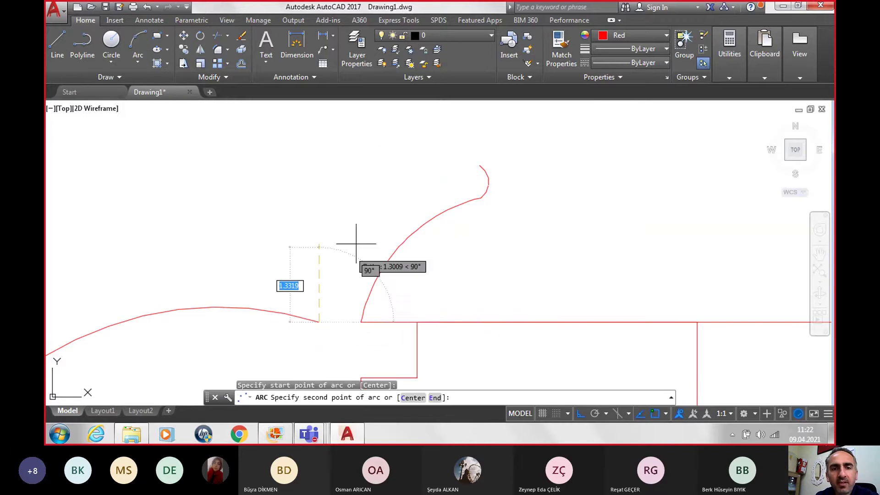
pyautogui.click(579, 413)
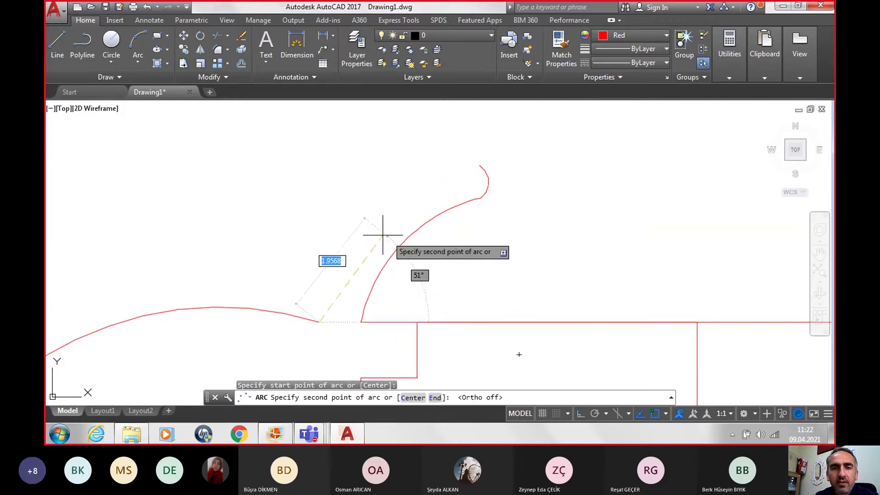
pyautogui.click(373, 213)
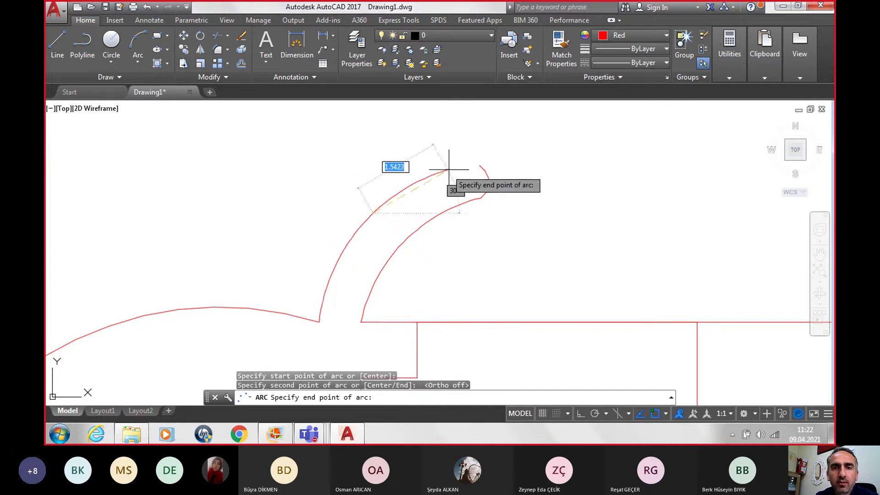
pyautogui.click(480, 166)
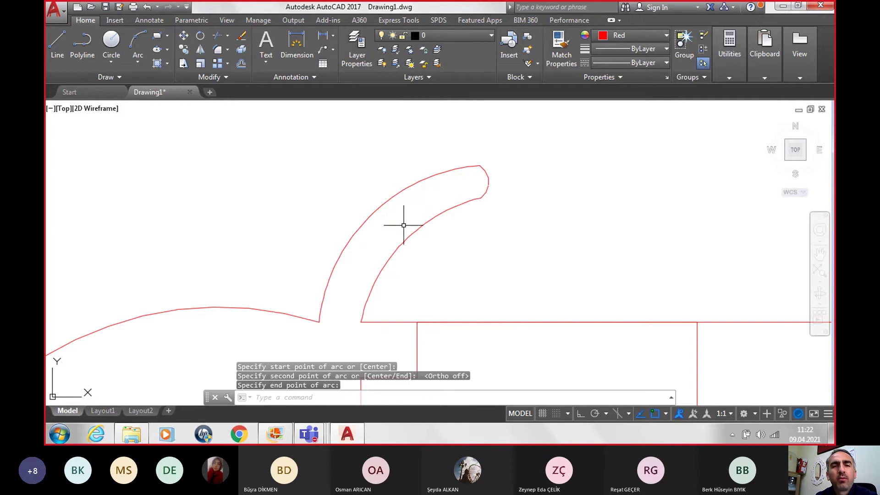
pyautogui.click(365, 226)
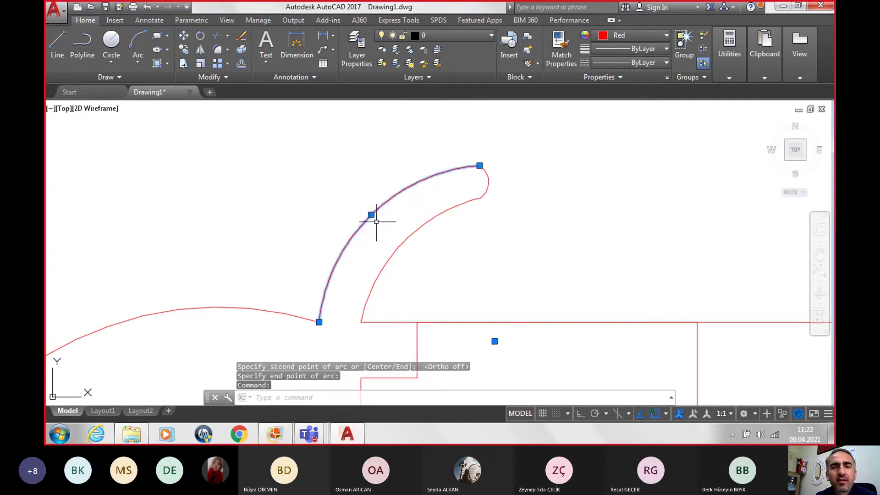
pyautogui.click(372, 215)
pyautogui.press('Escape')
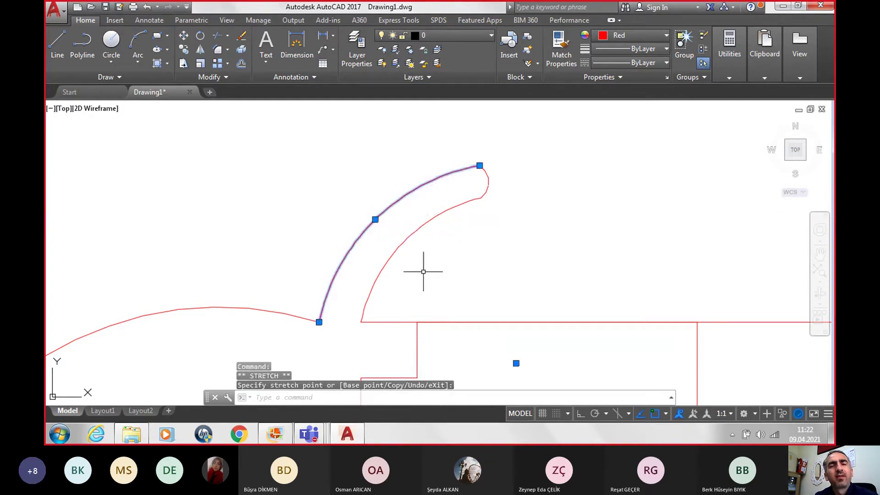
pyautogui.press('Escape')
pyautogui.scroll(-3, 441, 284)
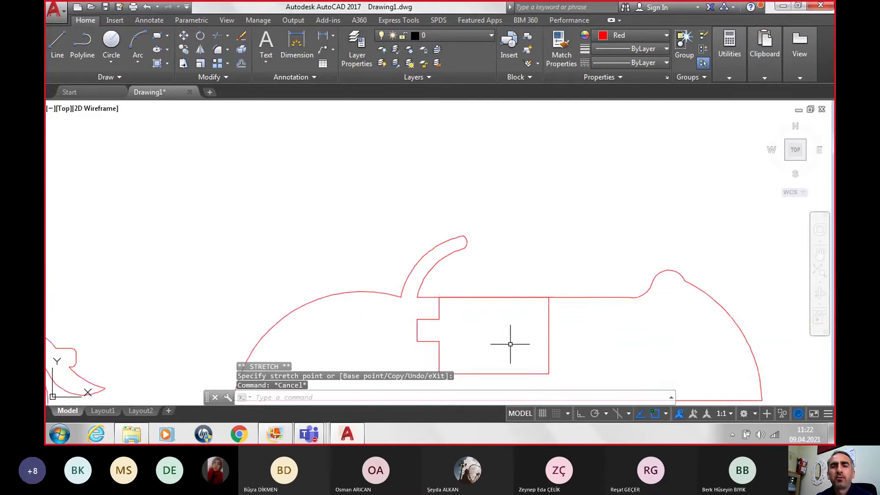
# Pan and zoom until the whole car-body outline is centered in view.
pyautogui.moveTo(511, 344); pyautogui.dragTo(438, 251, button='middle')
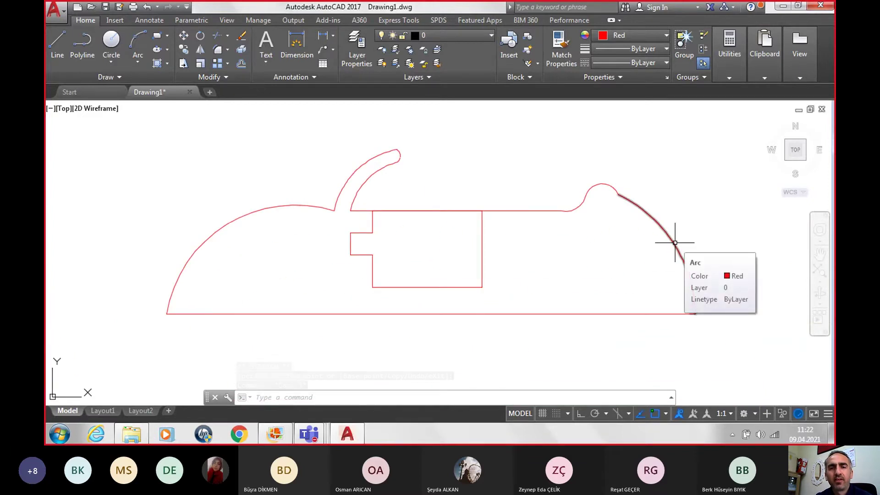
pyautogui.scroll(-6, 577, 274)
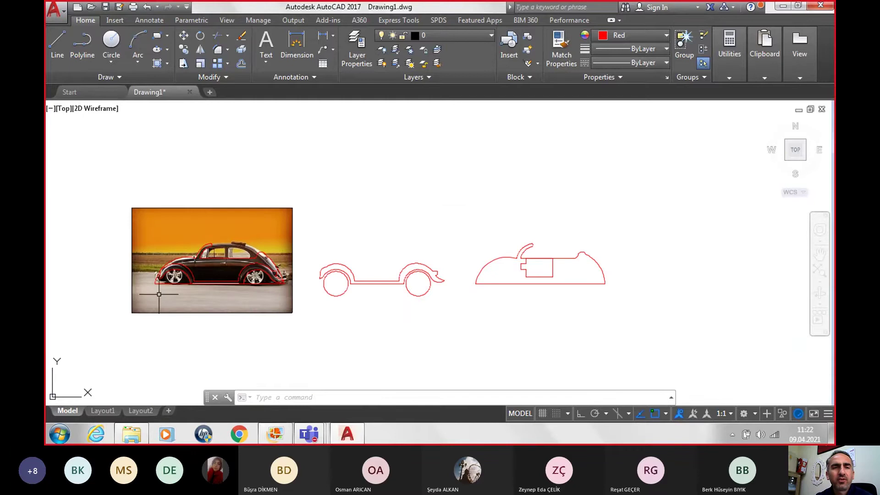
pyautogui.scroll(2, 160, 295)
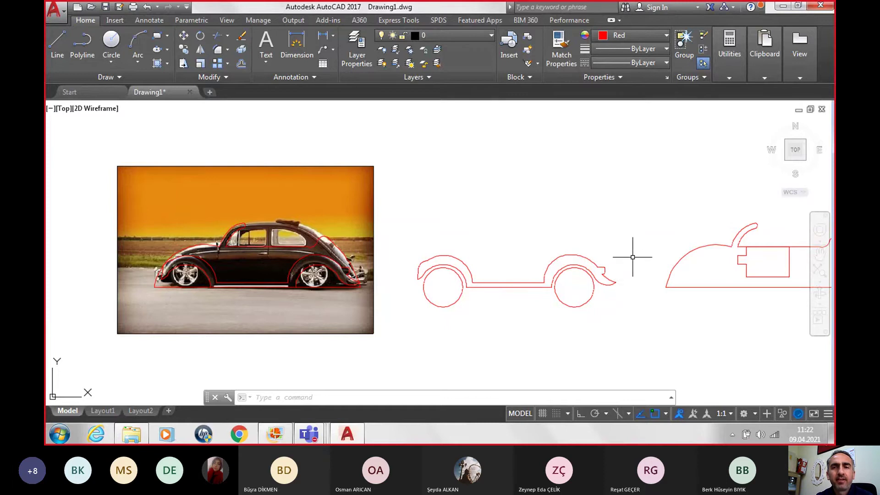
pyautogui.moveTo(632, 257); pyautogui.dragTo(522, 252, button='middle')
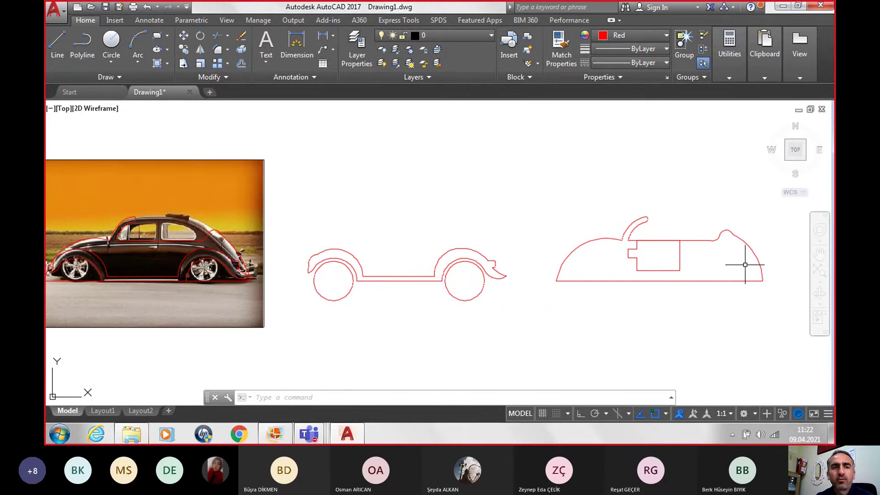
pyautogui.scroll(2, 747, 256)
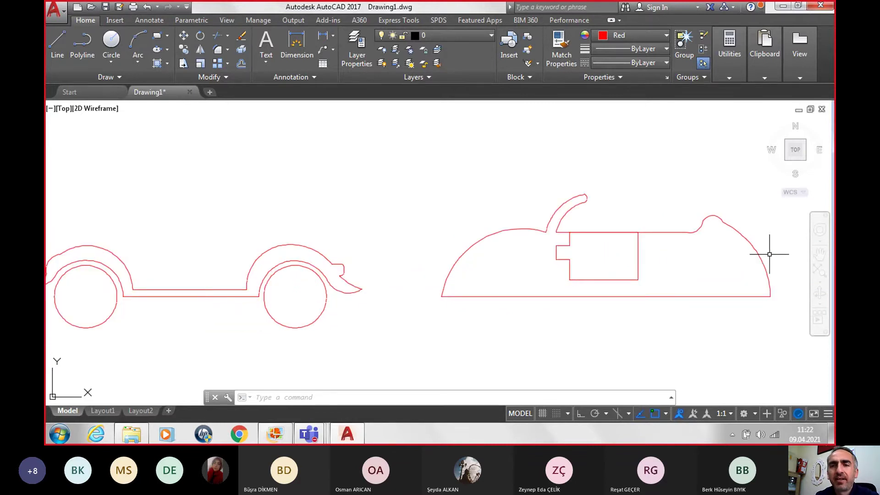
pyautogui.moveTo(770, 254); pyautogui.dragTo(693, 255, button='middle')
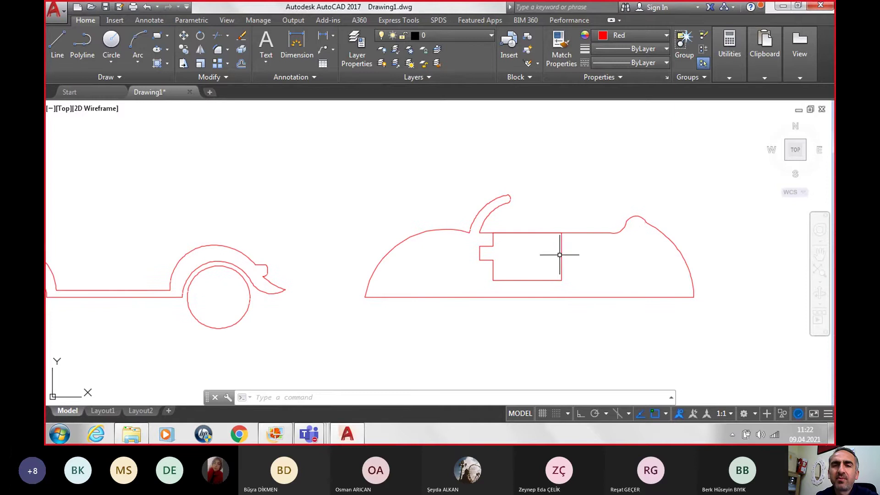
# Window-select the body outline and door cutout with REGION, creating 2 regions.
pyautogui.click(139, 79)
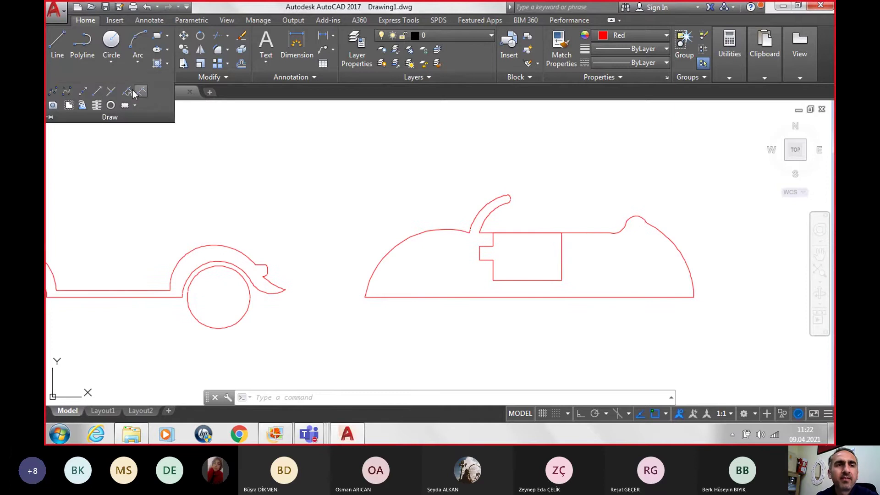
pyautogui.click(54, 106)
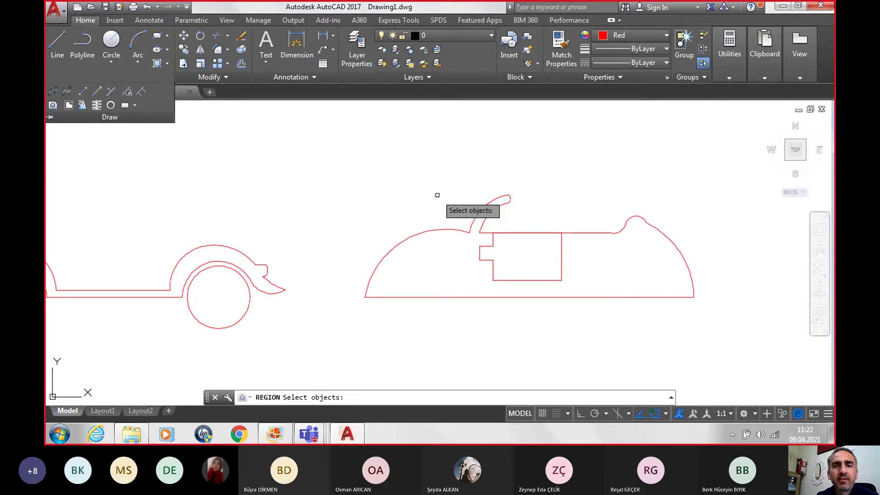
pyautogui.click(294, 134)
pyautogui.click(752, 353)
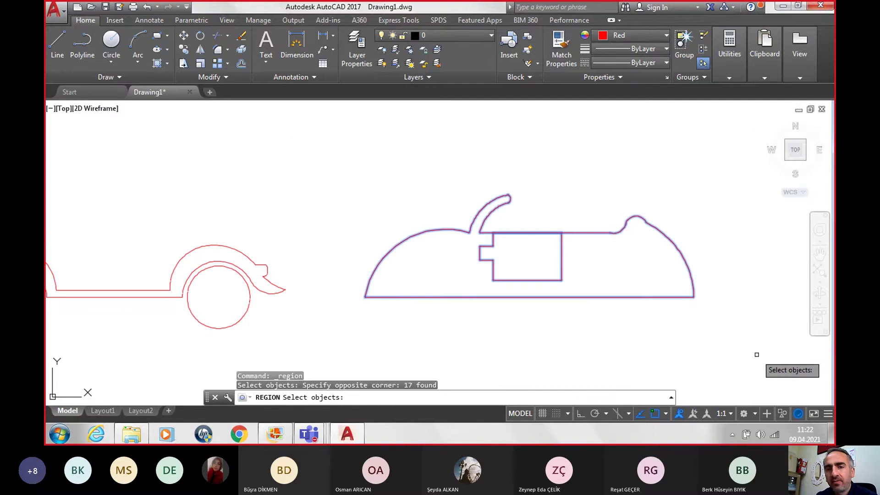
pyautogui.press('Return')
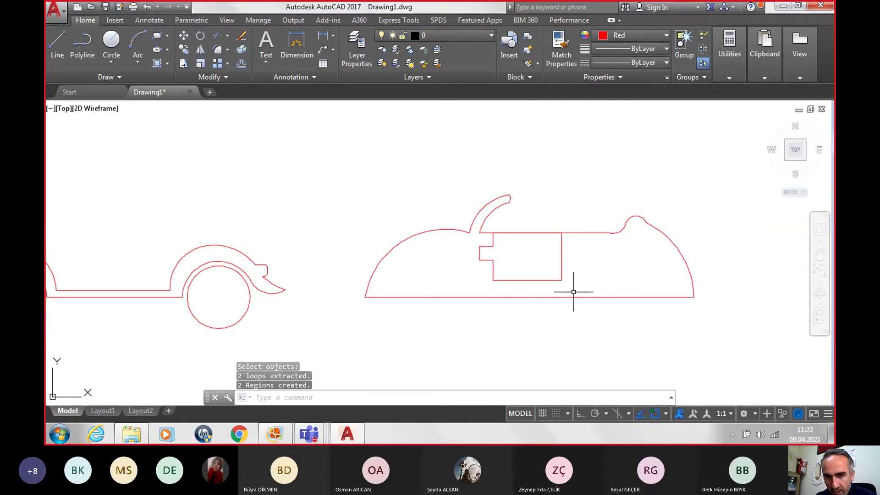
pyautogui.scroll(-2, 573, 292)
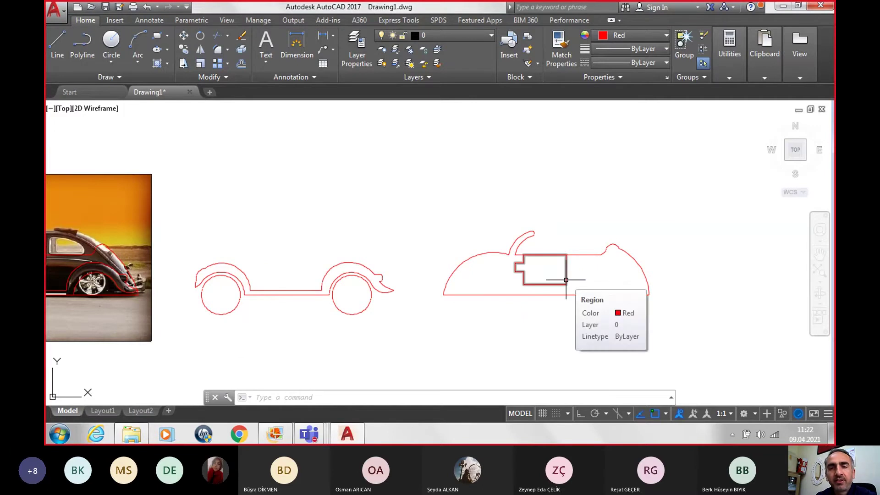
pyautogui.scroll(-3, 566, 280)
# Window-select and erase the red tracing polylines over the Beetle photo, then zoom out.
pyautogui.scroll(2, 317, 306)
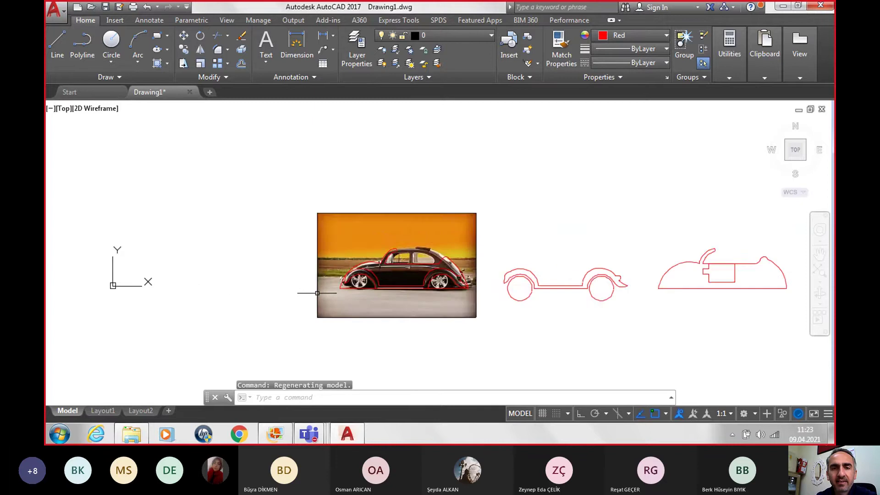
pyautogui.scroll(2, 318, 293)
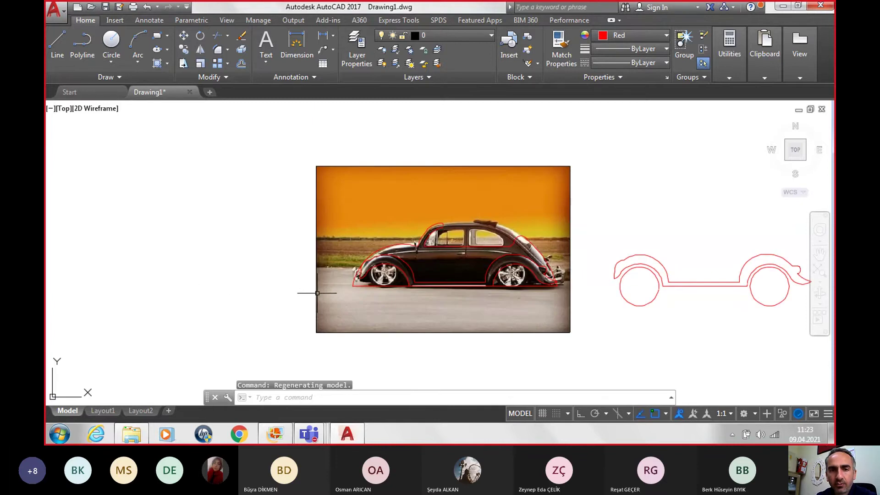
pyautogui.click(271, 199)
pyautogui.click(584, 306)
pyautogui.press('Delete')
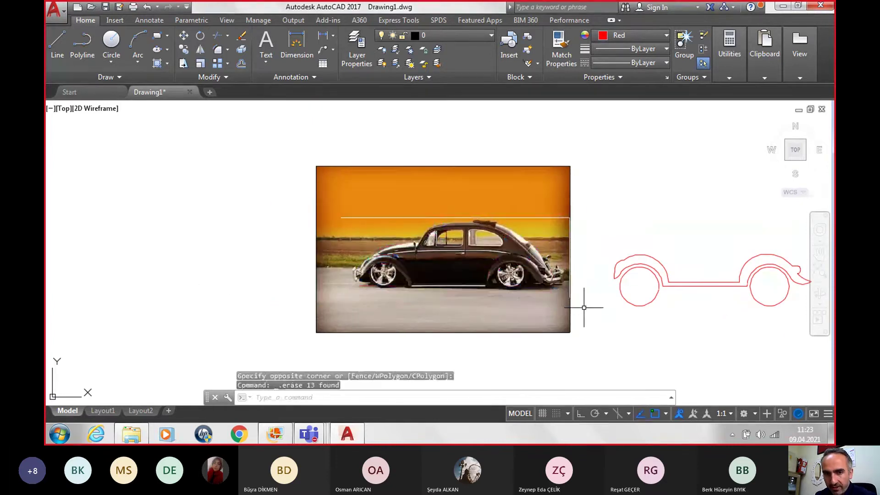
pyautogui.scroll(2, 575, 301)
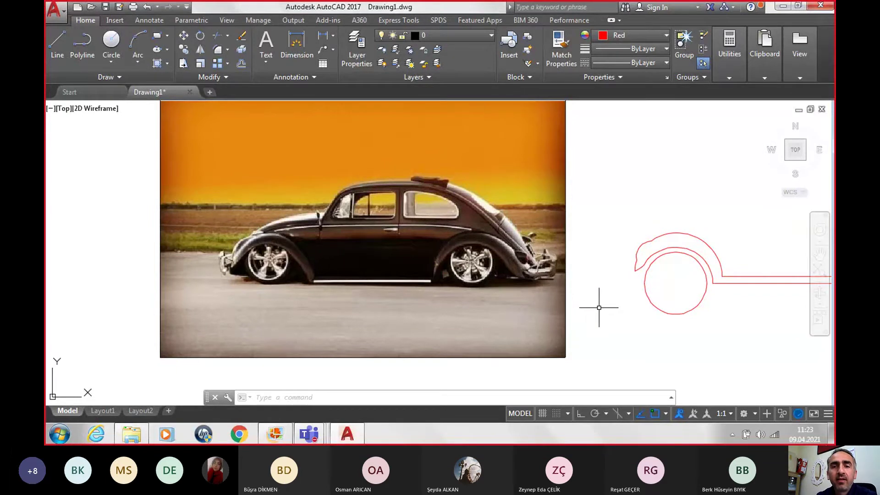
pyautogui.scroll(-4, 599, 307)
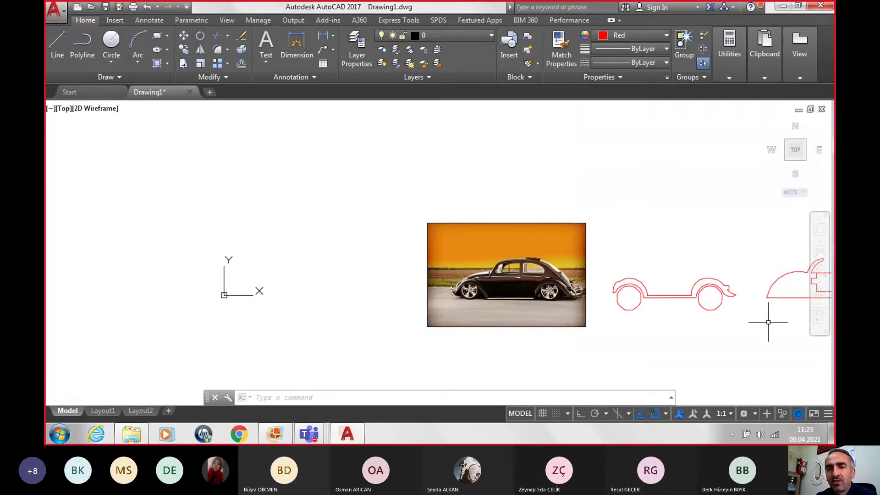
pyautogui.scroll(4, 511, 302)
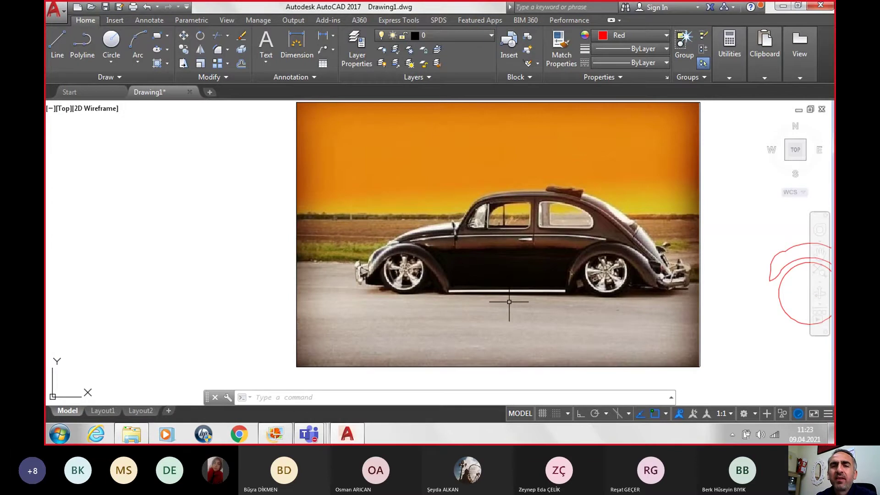
pyautogui.scroll(-8, 510, 302)
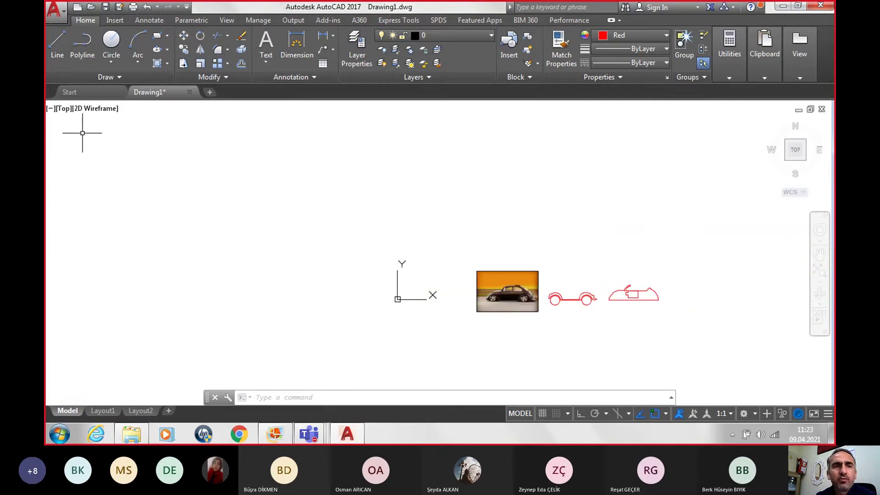
# Switch to SW Isometric view and start copying the wheeled chassis region.
pyautogui.click(65, 109)
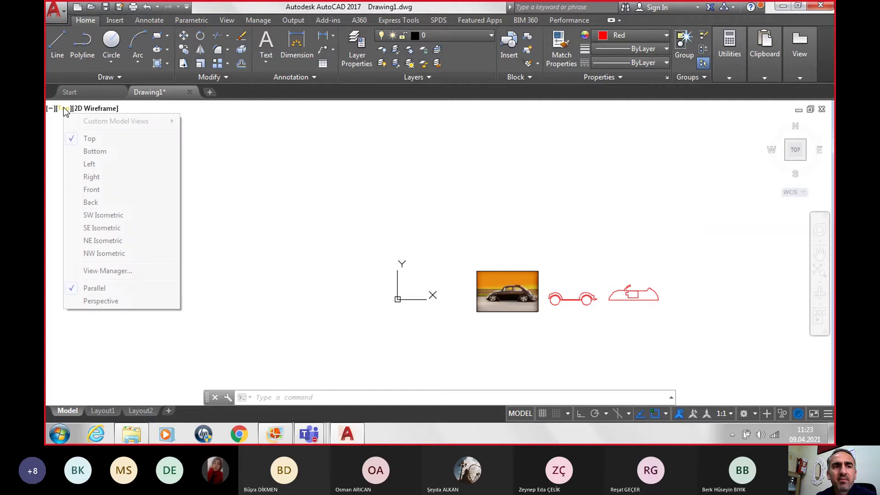
pyautogui.click(113, 216)
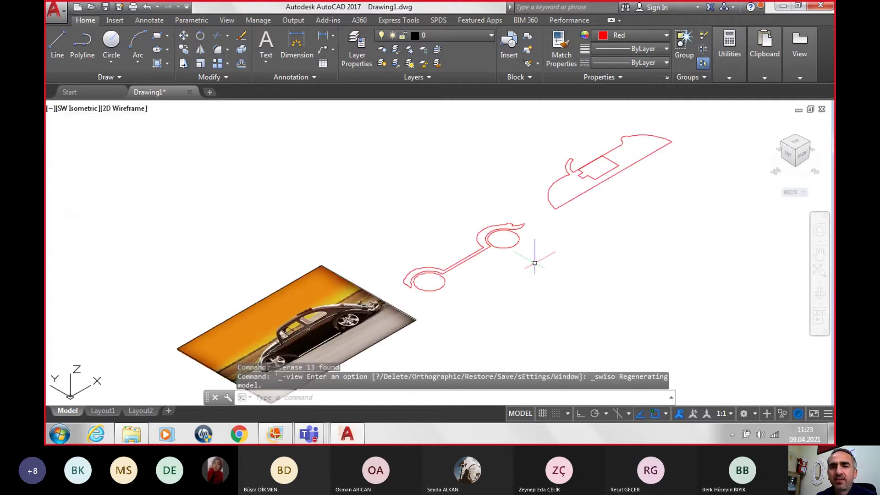
pyautogui.click(472, 258)
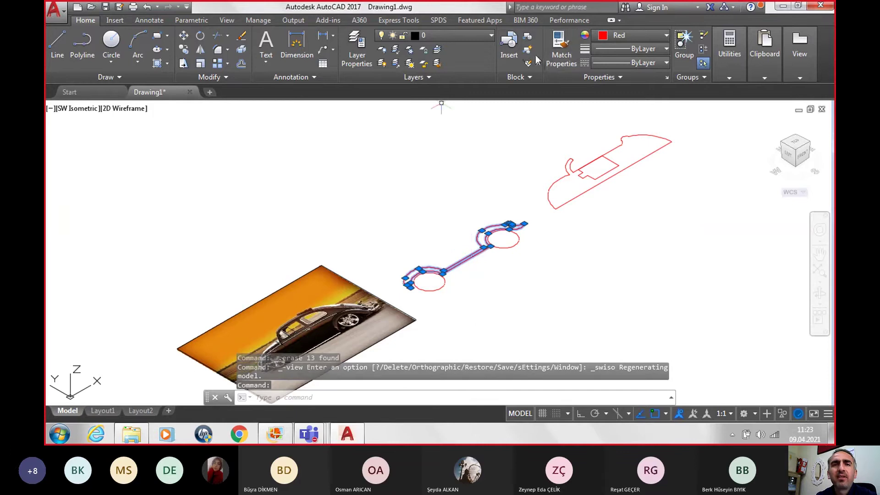
pyautogui.click(183, 51)
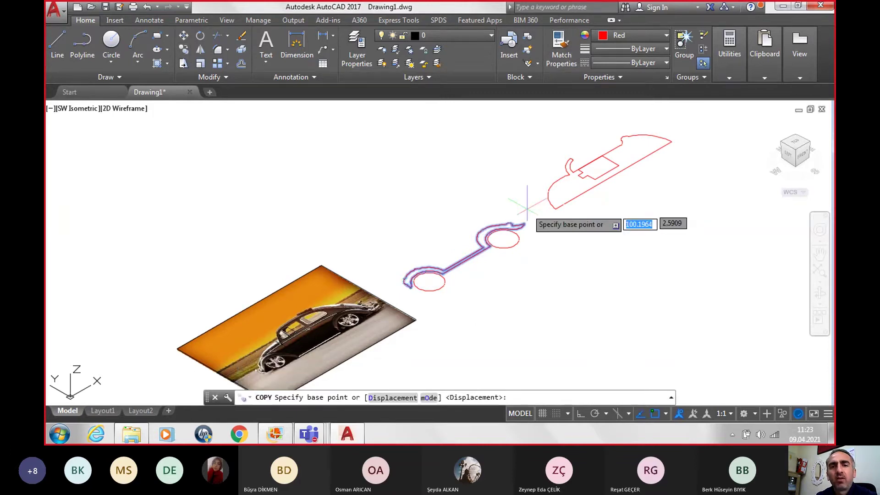
# With Ortho on, place a copy of the chassis outline below-right of the original.
pyautogui.click(467, 260)
pyautogui.scroll(-2, 499, 284)
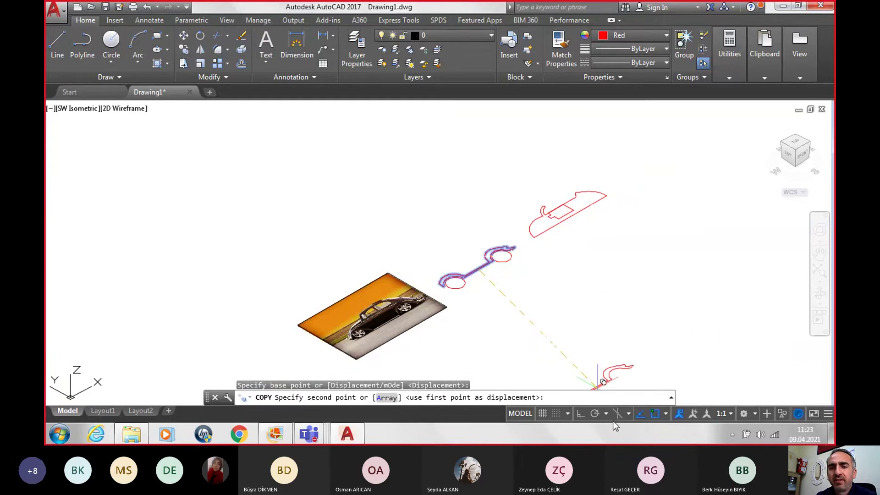
pyautogui.click(579, 416)
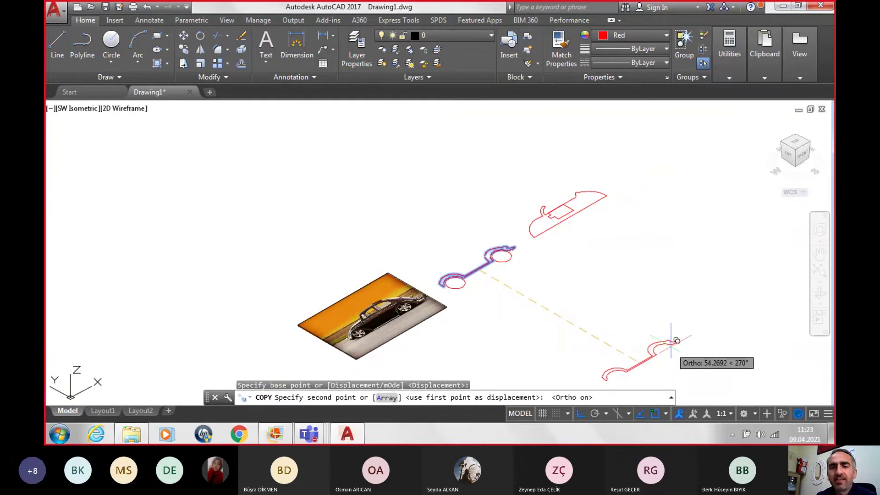
pyautogui.moveTo(665, 343); pyautogui.dragTo(609, 271, button='middle')
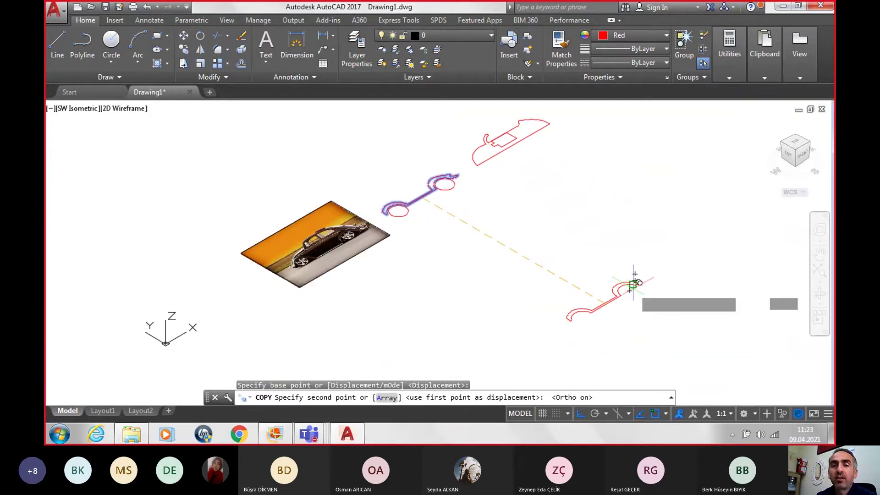
pyautogui.click(634, 283)
pyautogui.press('Escape')
pyautogui.scroll(2, 633, 317)
pyautogui.write('EXT')
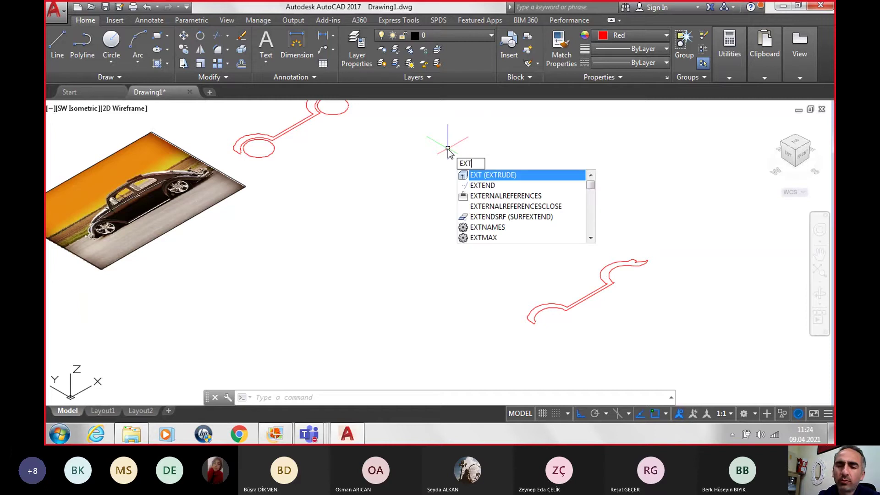
# Extrude the copied chassis outline to height 1 and select the resulting solid.
pyautogui.press('Return')
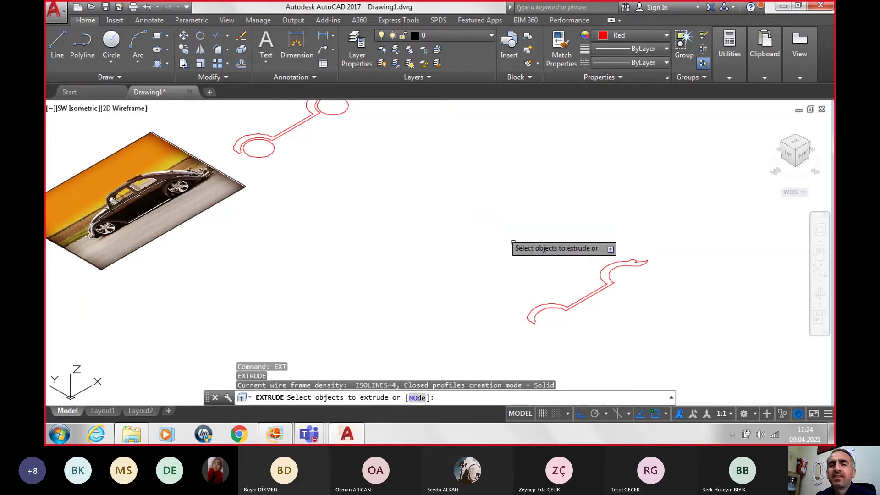
pyautogui.click(588, 299)
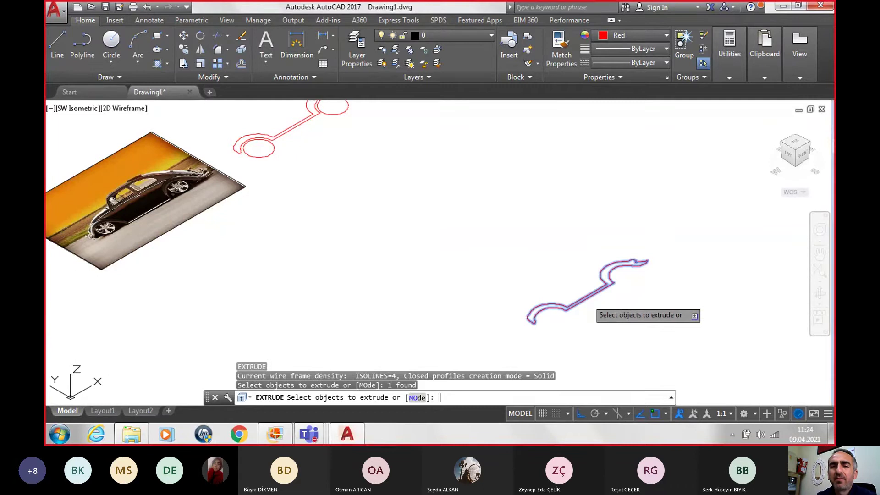
pyautogui.press('Return')
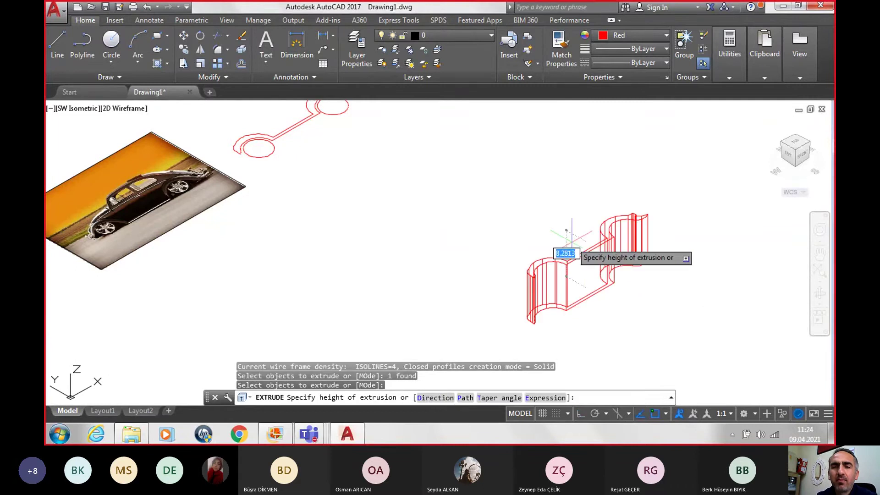
pyautogui.write('1')
pyautogui.press('Return')
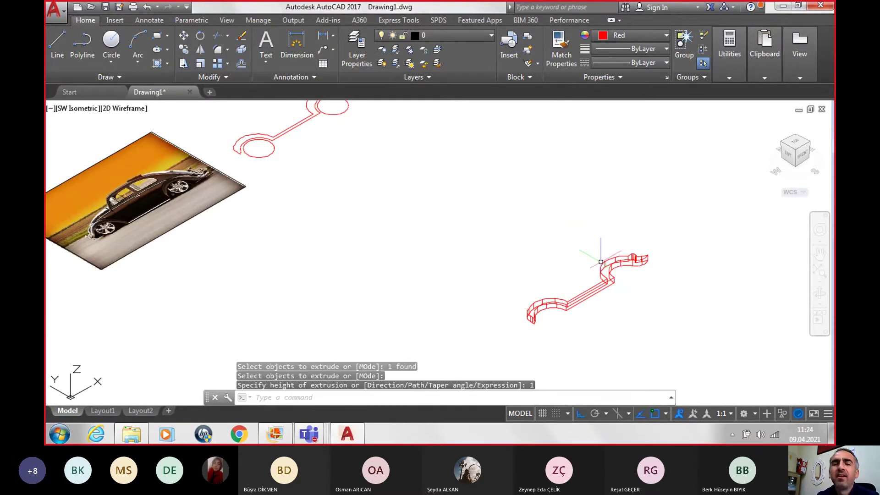
pyautogui.scroll(4, 541, 303)
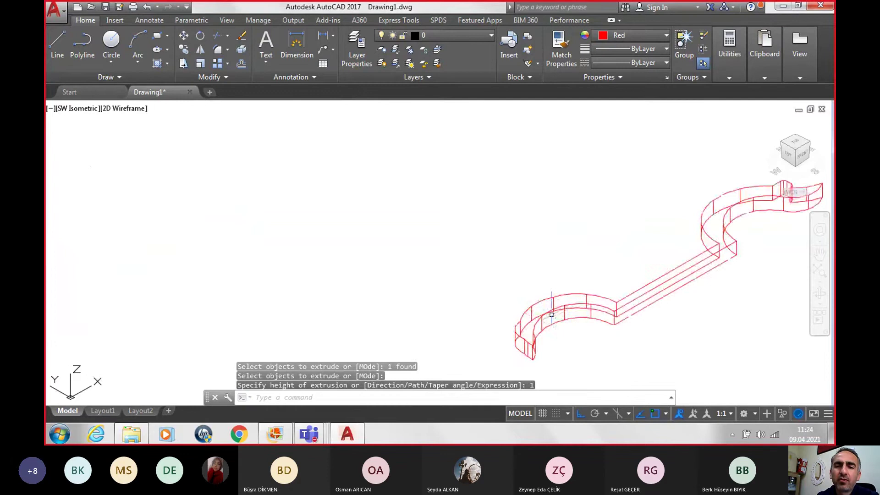
pyautogui.click(552, 314)
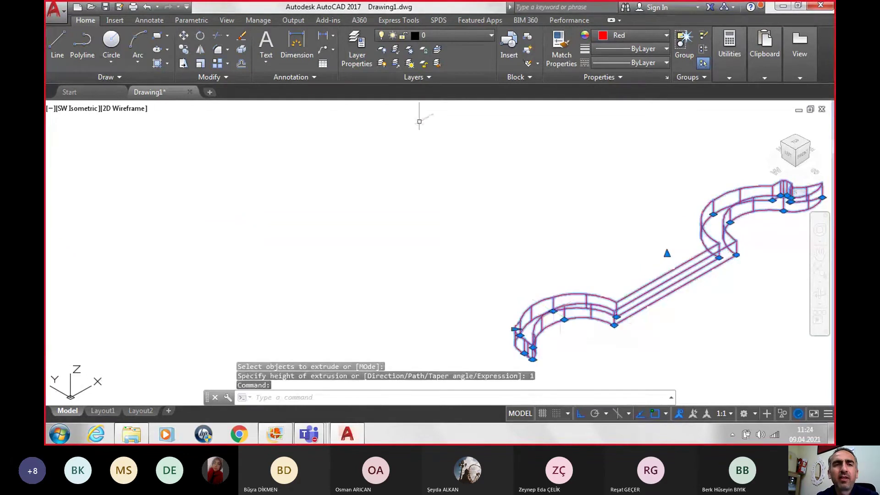
# Try copying the chassis solid one height up, from bottom corner to top corner, then cancel.
pyautogui.click(183, 49)
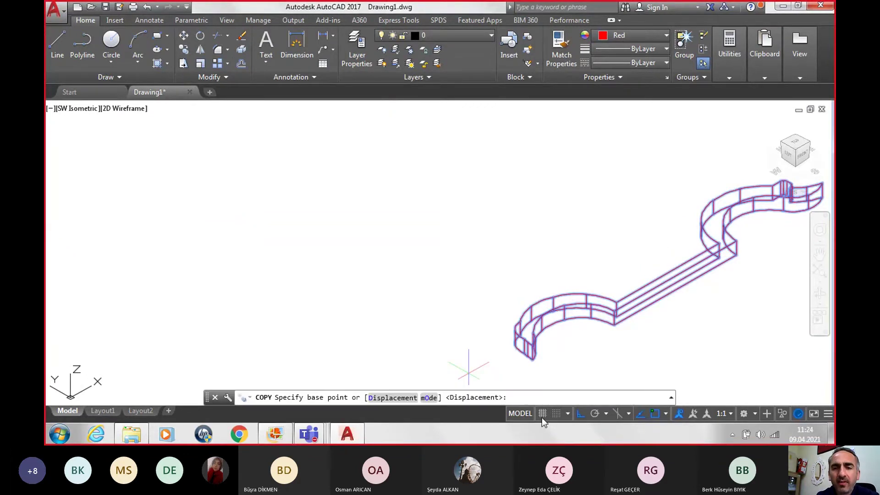
pyautogui.scroll(3, 541, 370)
pyautogui.scroll(3, 523, 348)
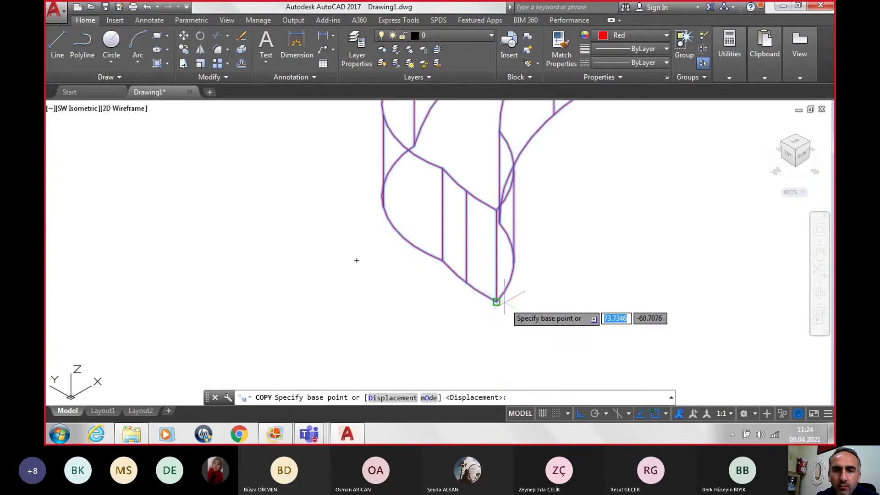
pyautogui.click(497, 300)
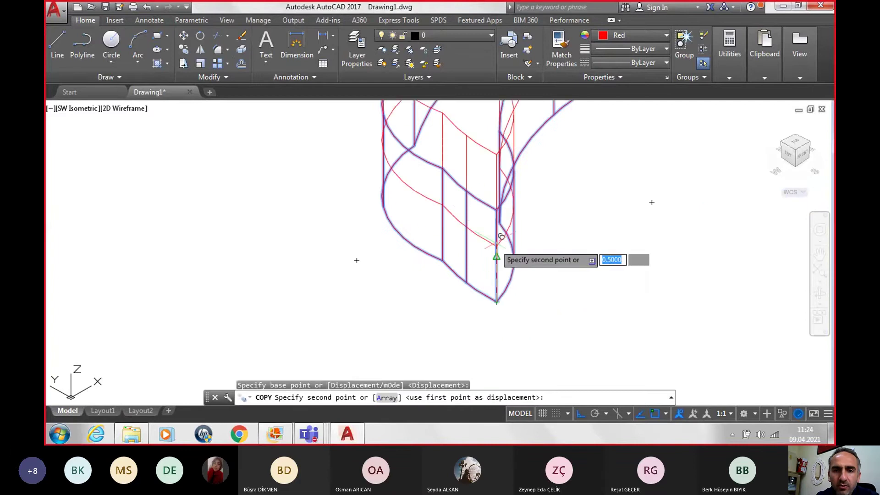
pyautogui.click(502, 204)
pyautogui.scroll(-1, 534, 246)
pyautogui.scroll(-2, 549, 262)
pyautogui.scroll(-1, 548, 271)
pyautogui.scroll(-1, 547, 284)
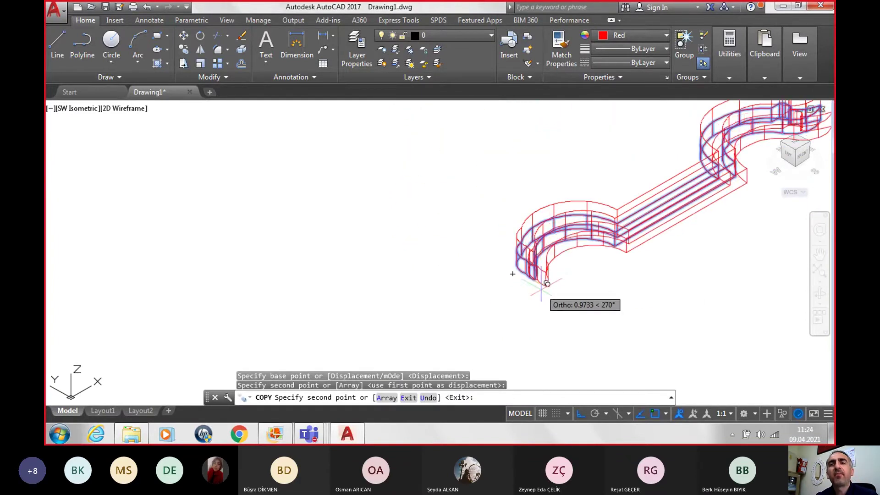
pyautogui.press('Escape')
pyautogui.scroll(-3, 559, 266)
pyautogui.scroll(-1, 559, 262)
pyautogui.scroll(-1, 560, 261)
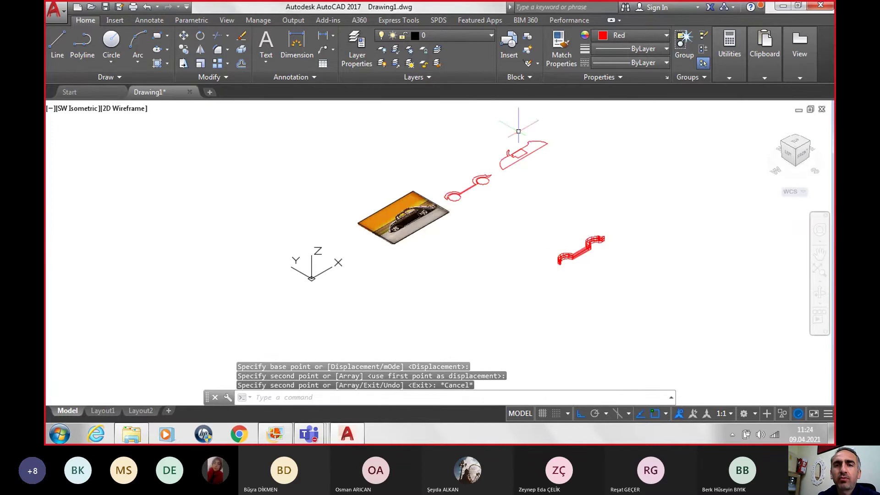
pyautogui.scroll(4, 540, 145)
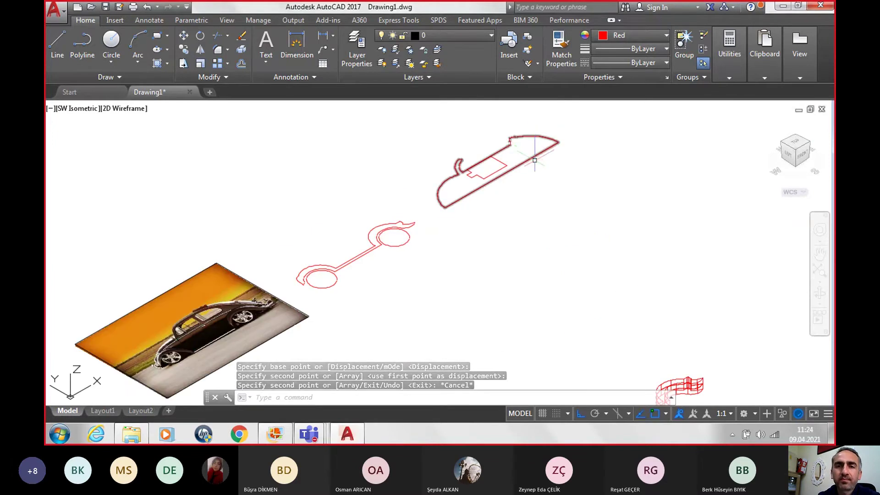
# Pan to the body outline with its cutout and select it.
pyautogui.moveTo(524, 164); pyautogui.dragTo(505, 188, button='middle')
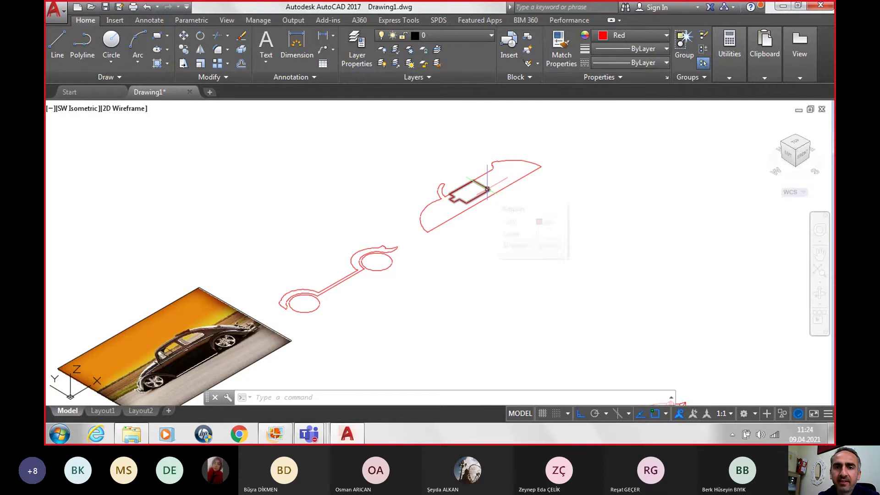
pyautogui.moveTo(518, 185); pyautogui.dragTo(515, 229, button='middle')
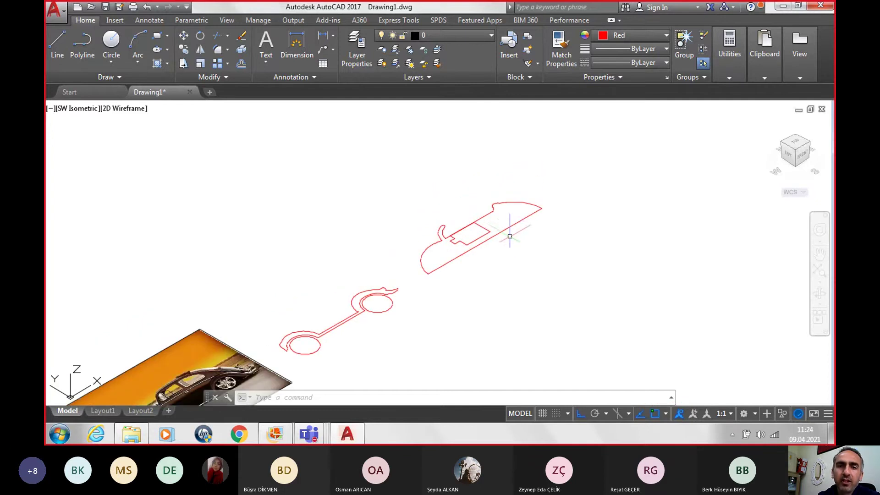
pyautogui.scroll(2, 510, 234)
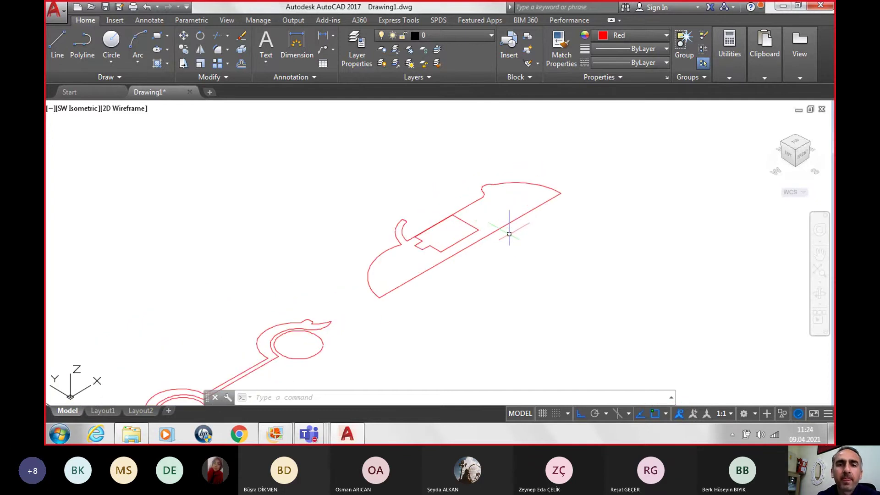
pyautogui.click(366, 276)
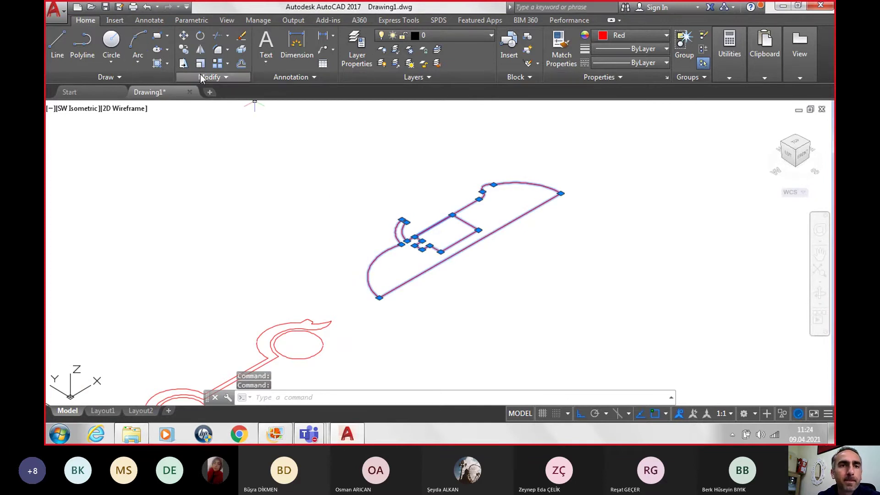
# Copy the body outline and inner rectangle beside the chassis solid.
pyautogui.click(185, 51)
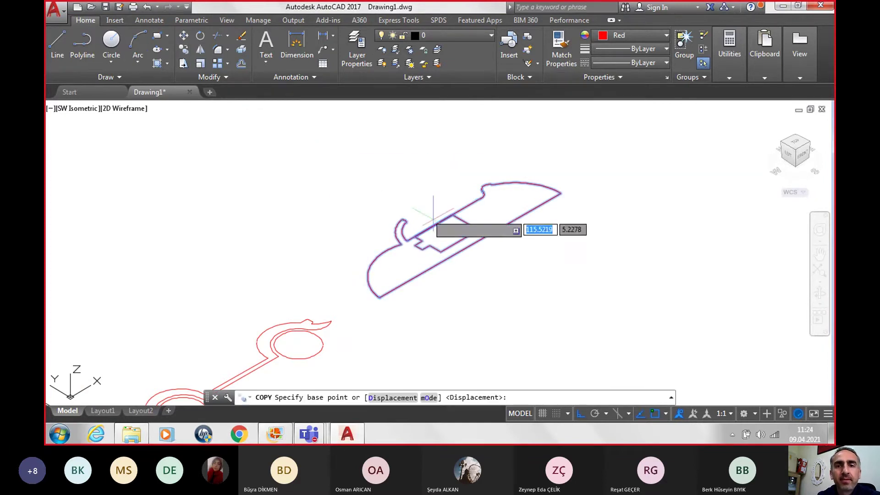
pyautogui.click(481, 242)
pyautogui.scroll(-3, 491, 248)
pyautogui.scroll(-2, 541, 261)
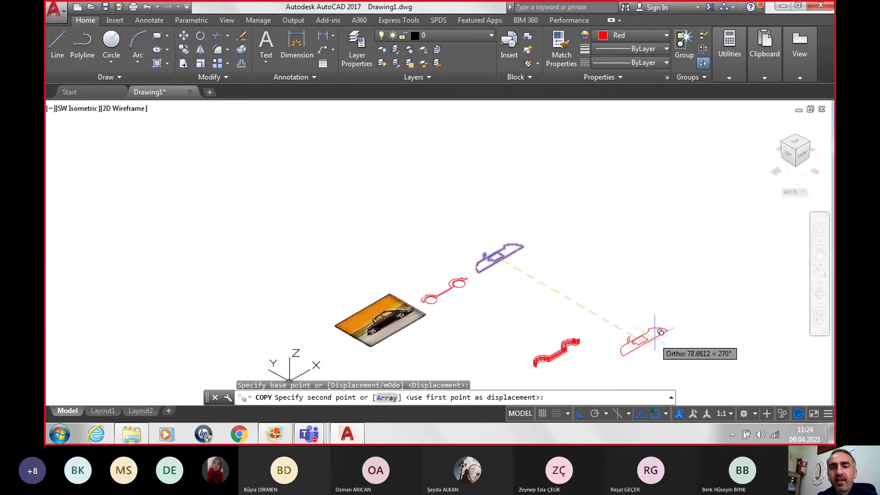
pyautogui.click(635, 333)
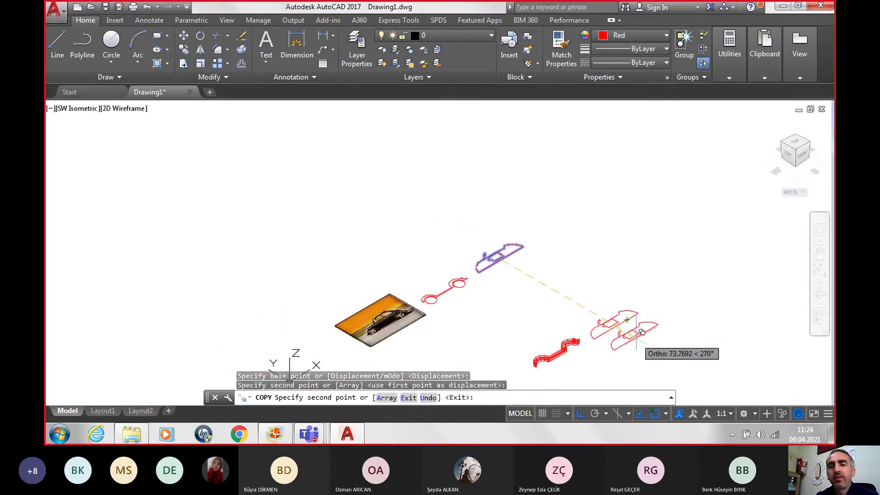
pyautogui.press('Escape')
pyautogui.scroll(4, 639, 336)
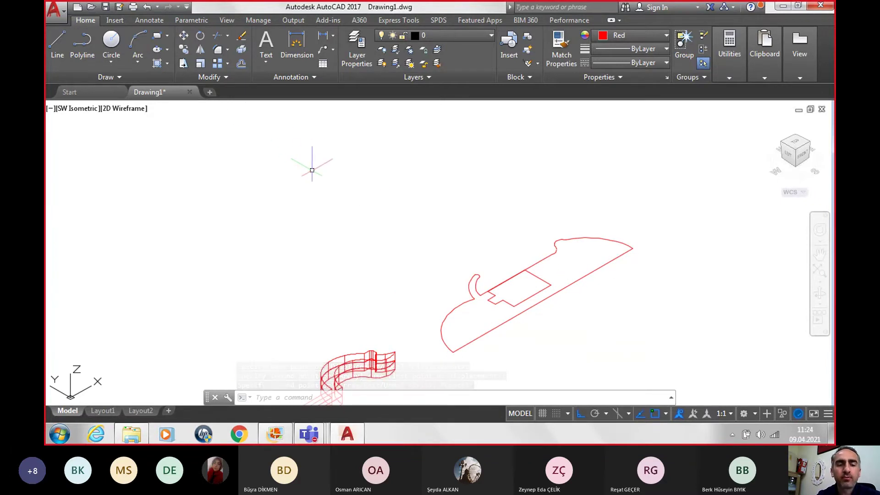
# Extrude the copied body profile and inner rectangle to a height of 1.
pyautogui.write('ext')
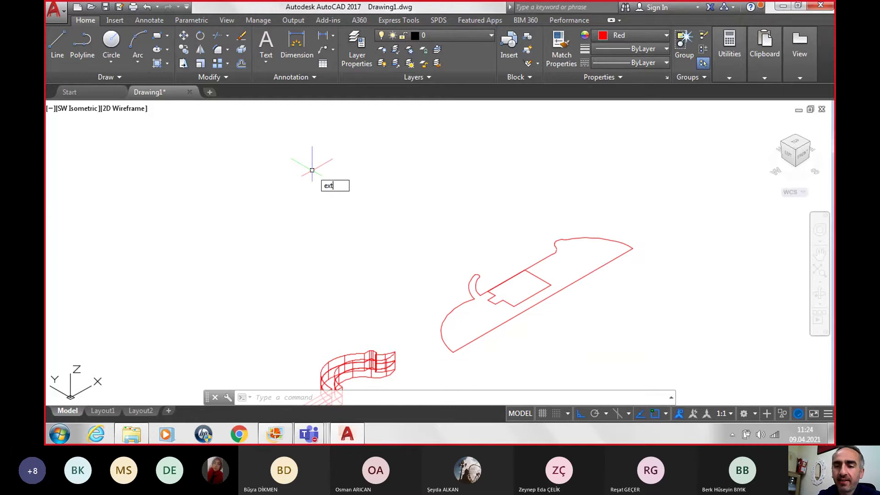
pyautogui.press('Return')
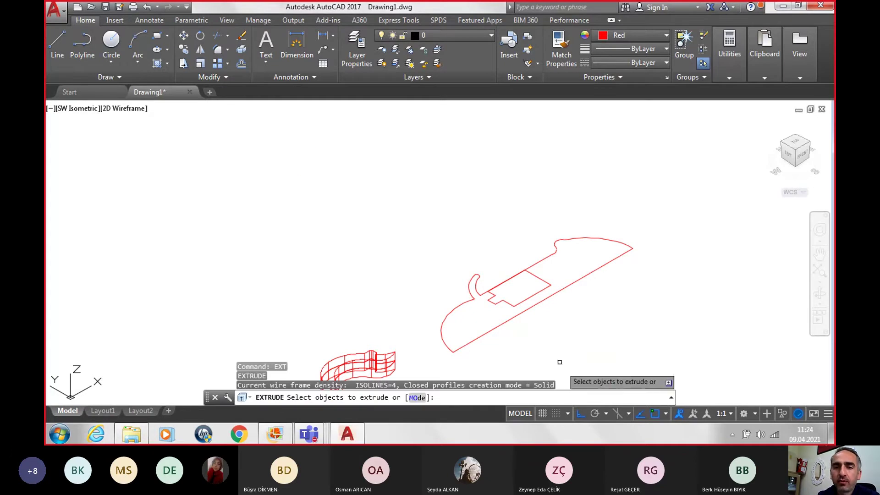
pyautogui.click(535, 307)
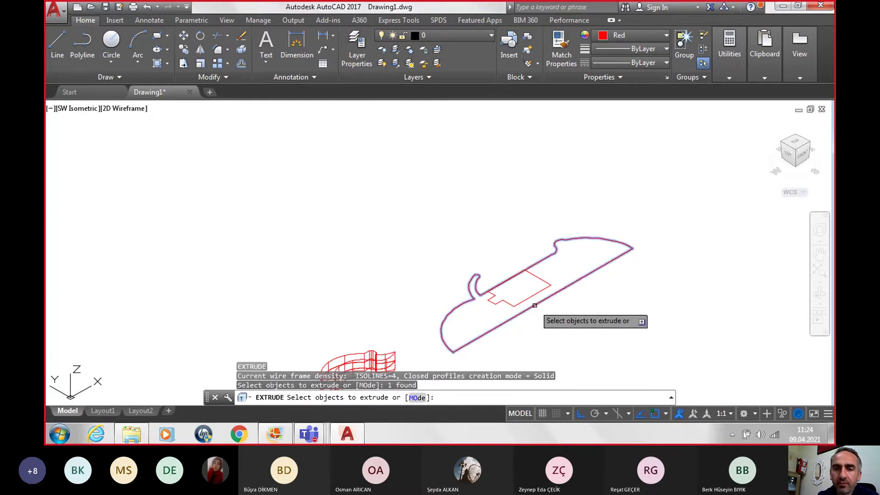
pyautogui.click(532, 294)
pyautogui.press('Return')
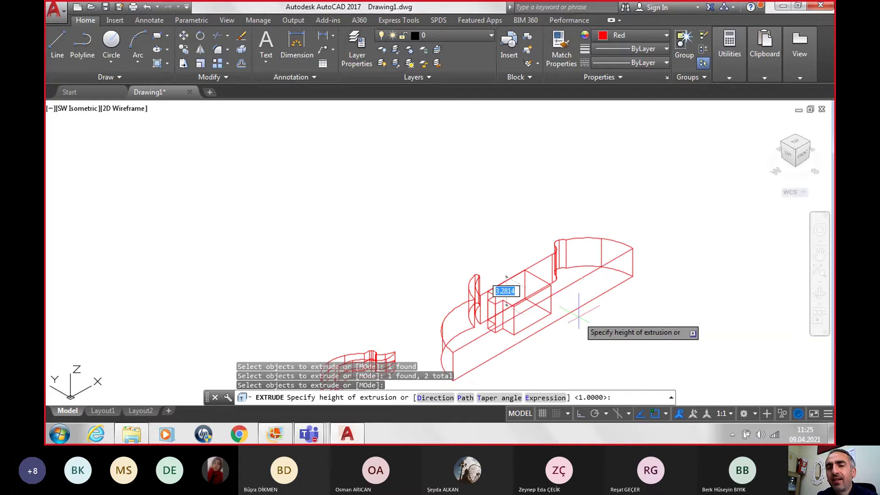
pyautogui.write('1')
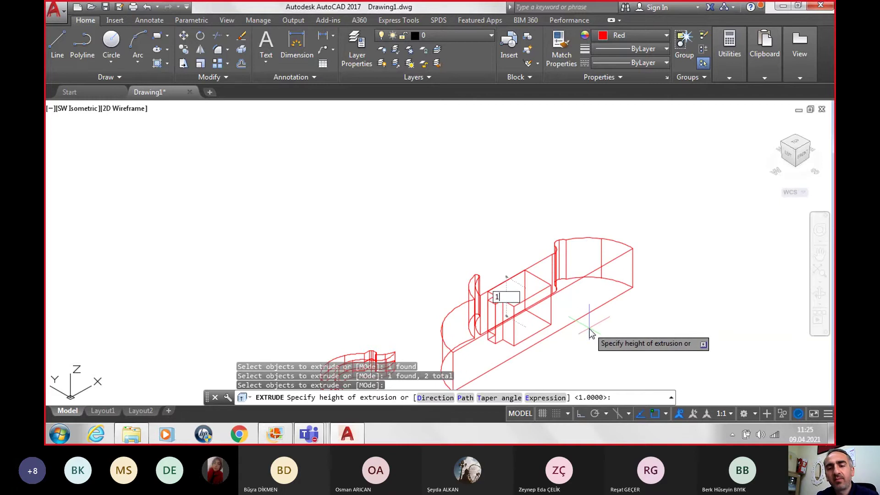
pyautogui.press('Return')
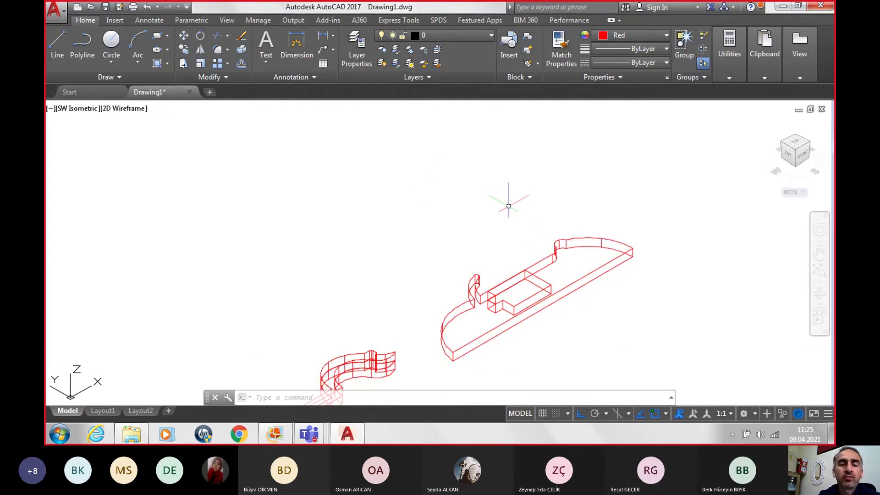
# Subtract the inner box from the body solid, then recentre and select the notched body.
pyautogui.write('s')
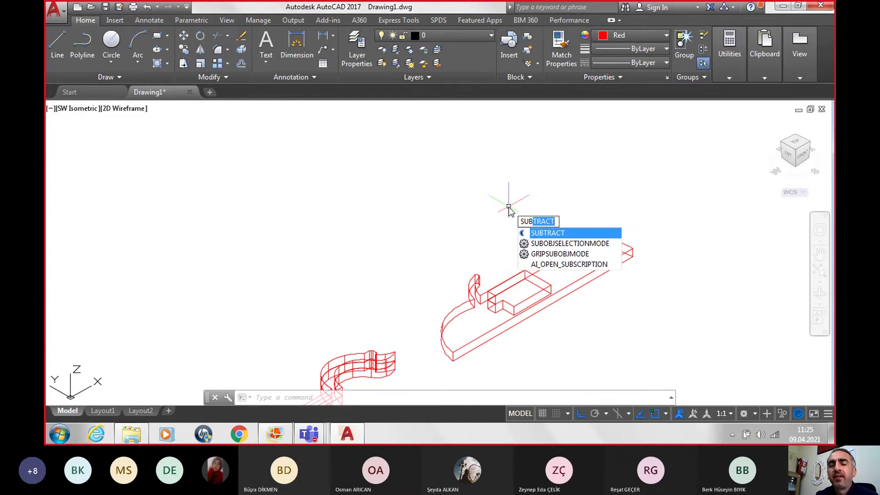
pyautogui.press('Return')
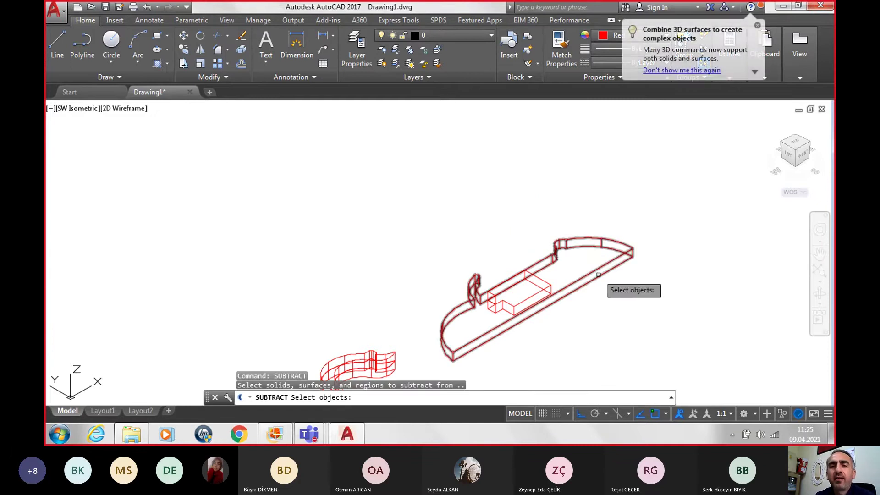
pyautogui.click(599, 275)
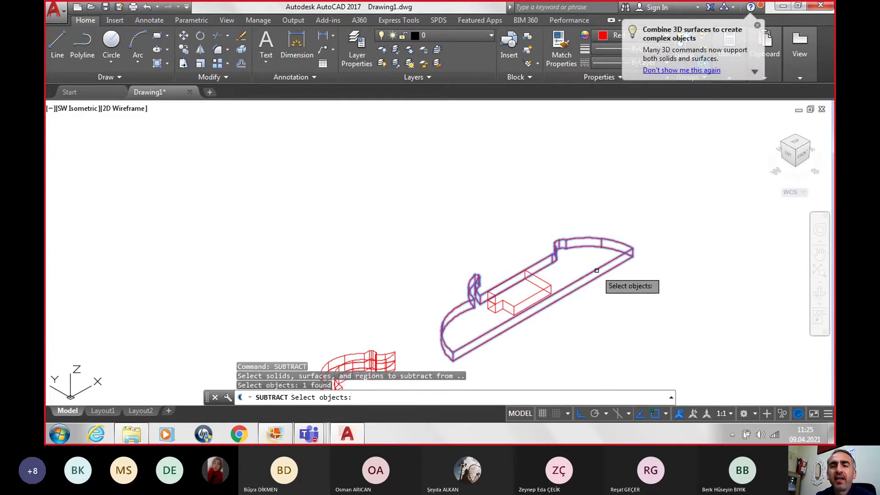
pyautogui.click(553, 287)
pyautogui.press('Return')
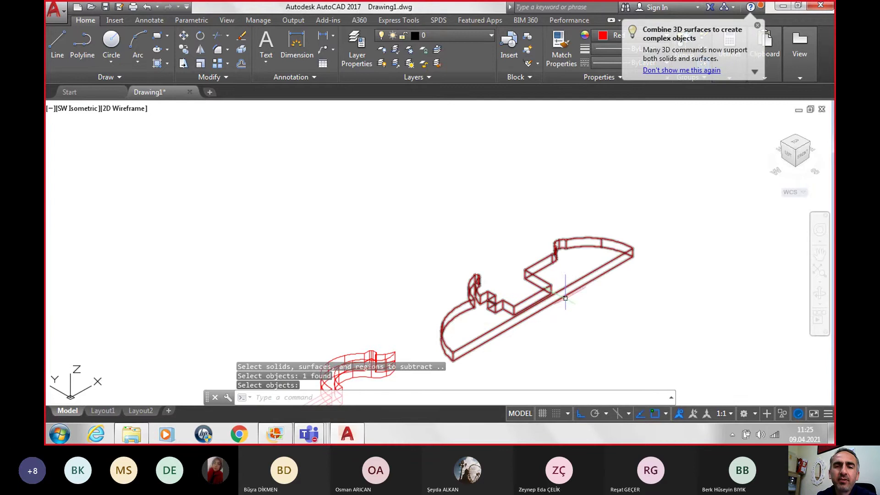
pyautogui.scroll(-3, 566, 299)
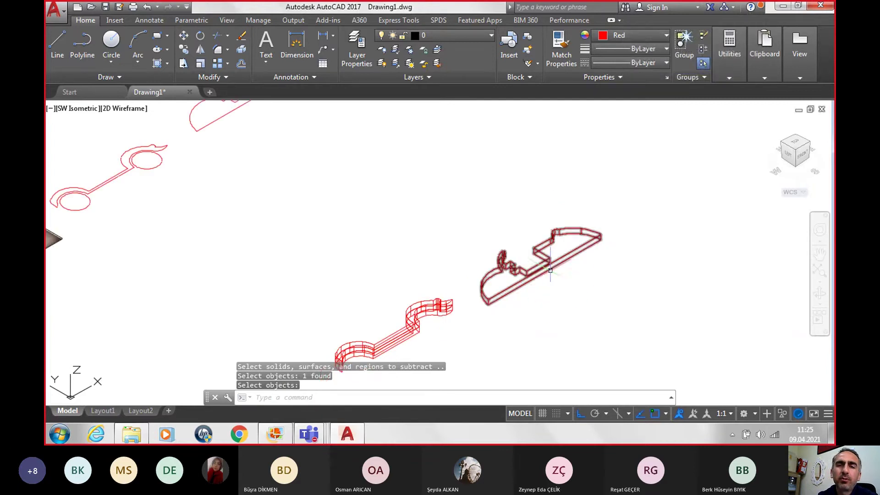
pyautogui.moveTo(551, 270); pyautogui.dragTo(557, 204, button='middle')
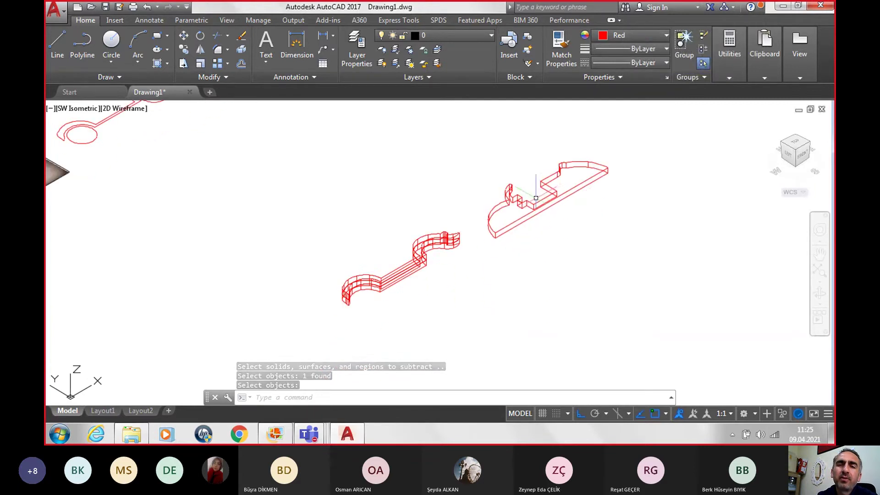
pyautogui.scroll(2, 481, 260)
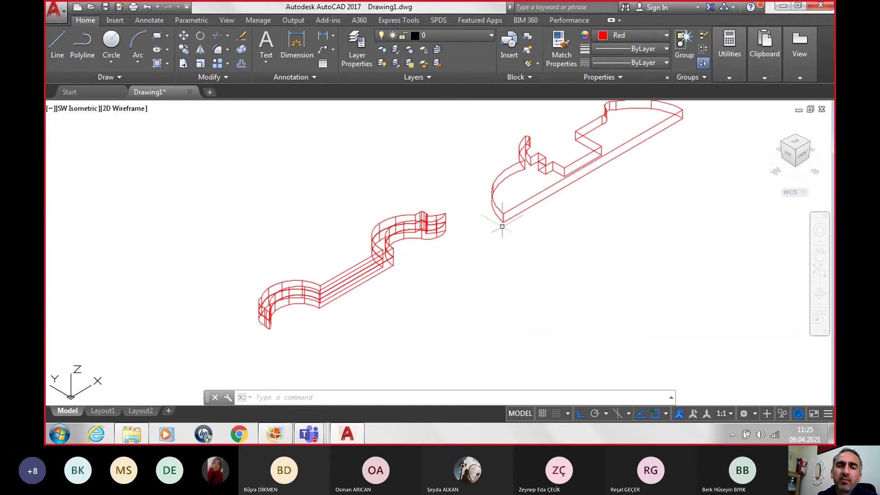
pyautogui.click(503, 223)
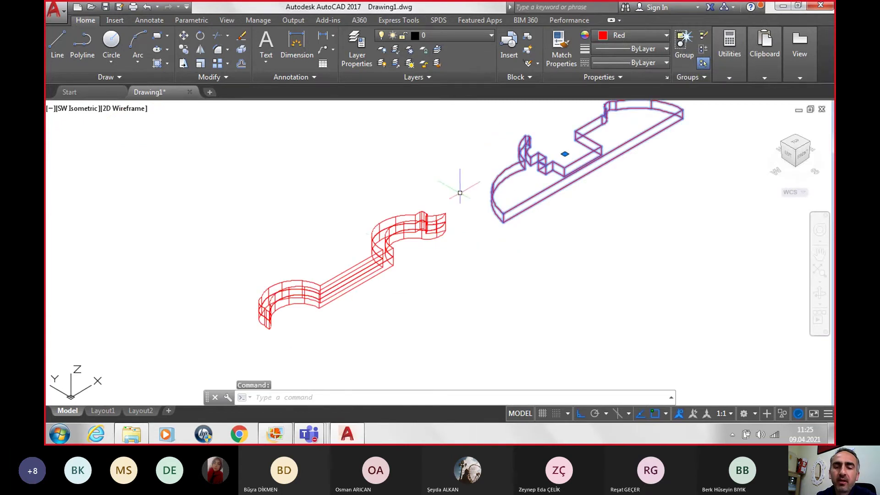
pyautogui.write('m')
pyautogui.press('Return')
pyautogui.click(503, 222)
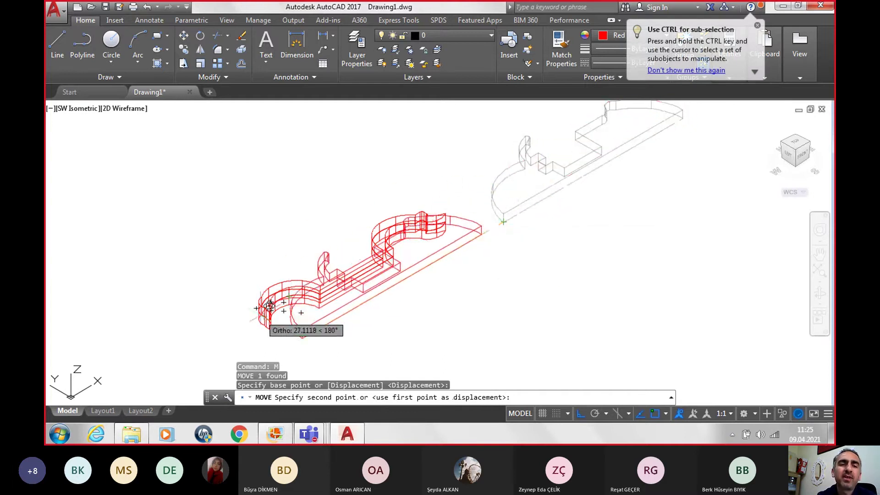
pyautogui.press('Escape')
pyautogui.scroll(-3, 491, 221)
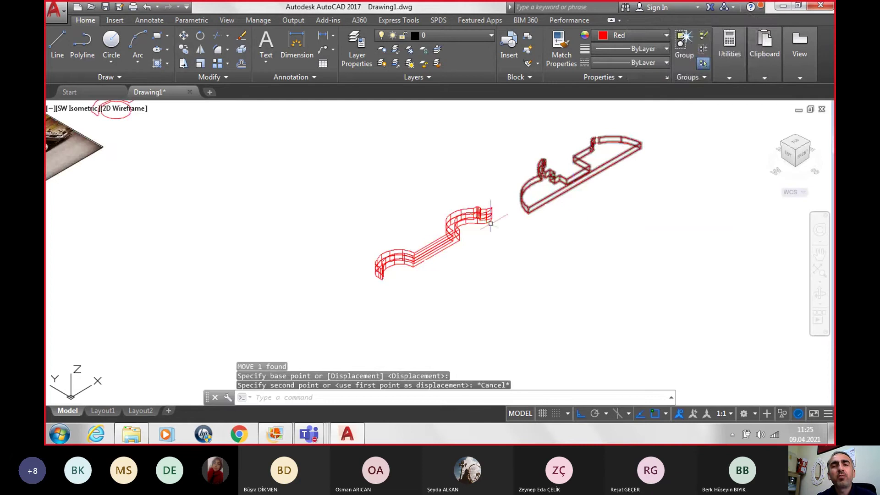
pyautogui.scroll(-4, 438, 231)
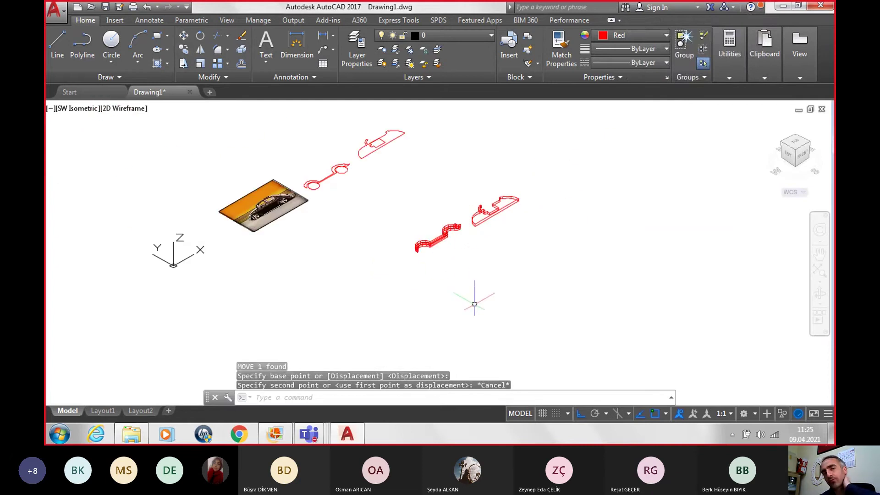
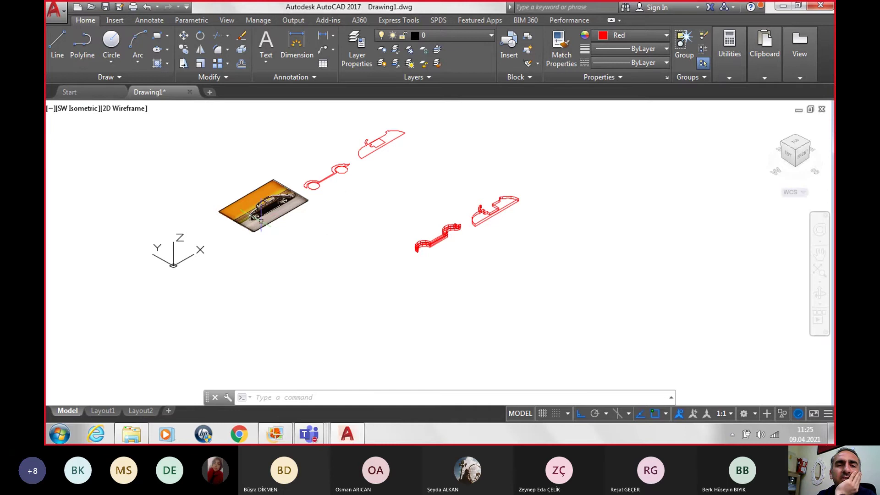
# Switch the viewport to the Top view.
pyautogui.scroll(2, 258, 205)
pyautogui.scroll(2, 258, 205)
pyautogui.scroll(2, 258, 205)
pyautogui.scroll(-3, 258, 204)
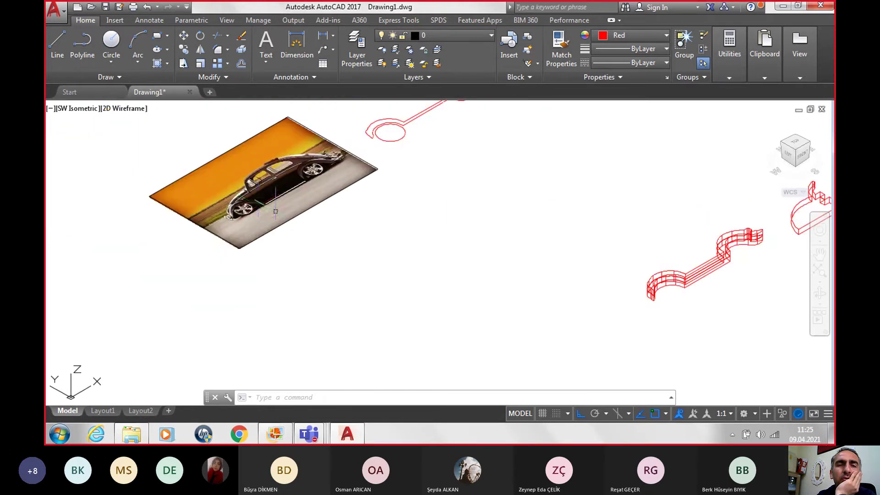
pyautogui.scroll(-2, 351, 214)
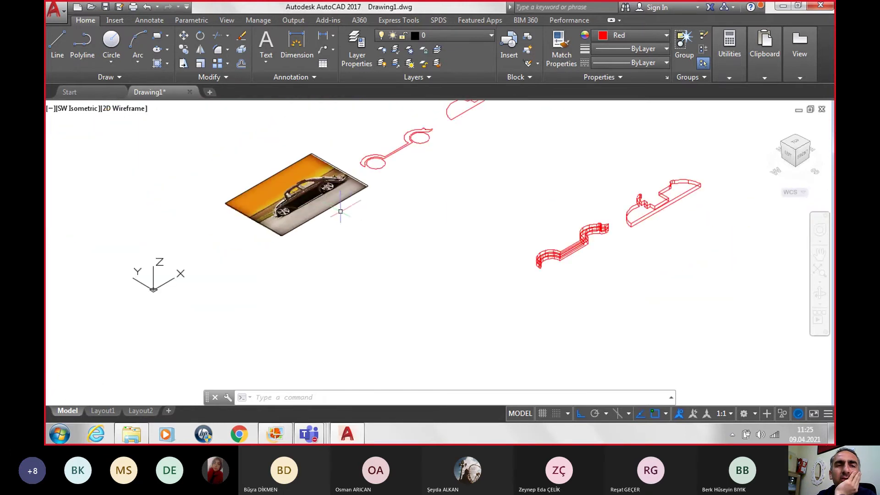
pyautogui.click(84, 110)
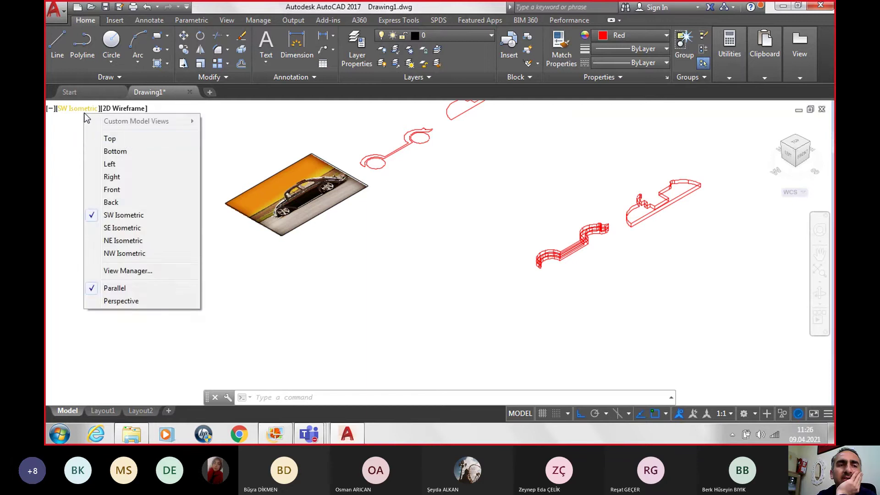
pyautogui.click(110, 137)
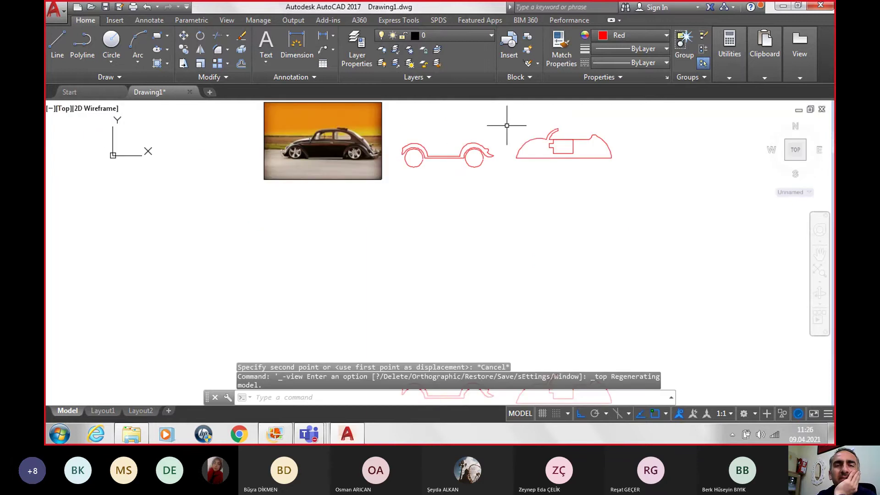
# Copy the wheels-and-sill outline 30 units to the left.
pyautogui.click(399, 153)
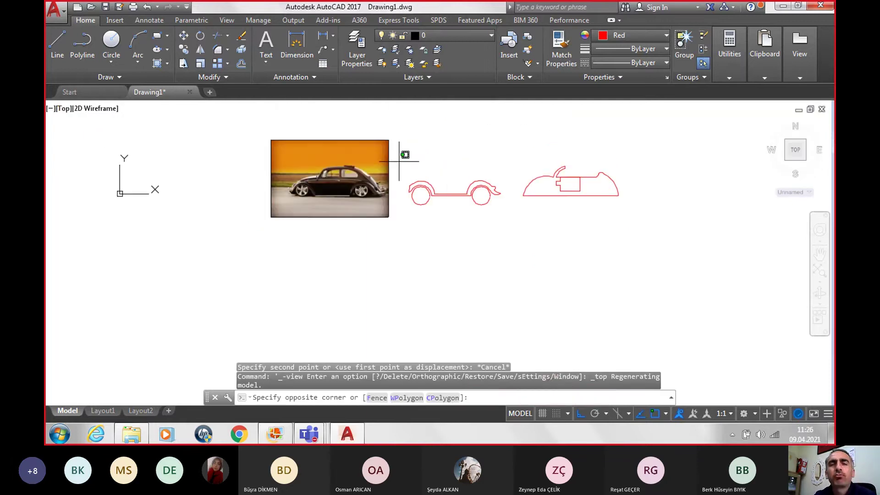
pyautogui.click(502, 233)
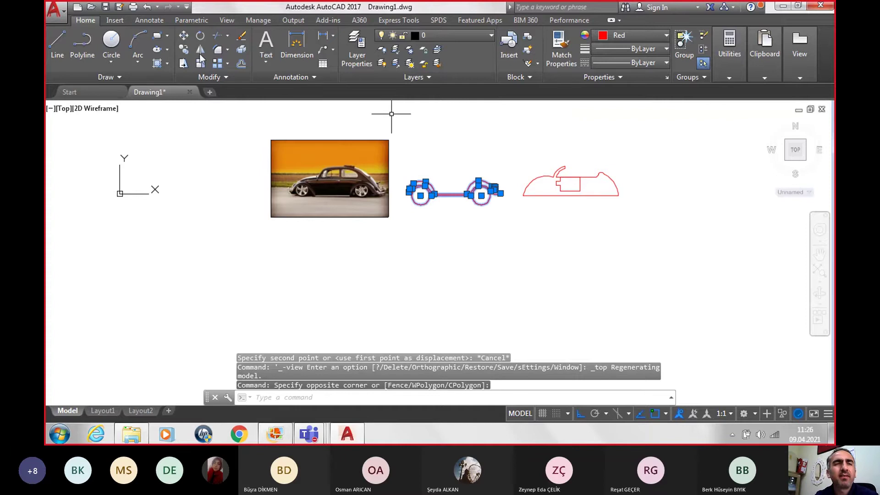
pyautogui.click(185, 49)
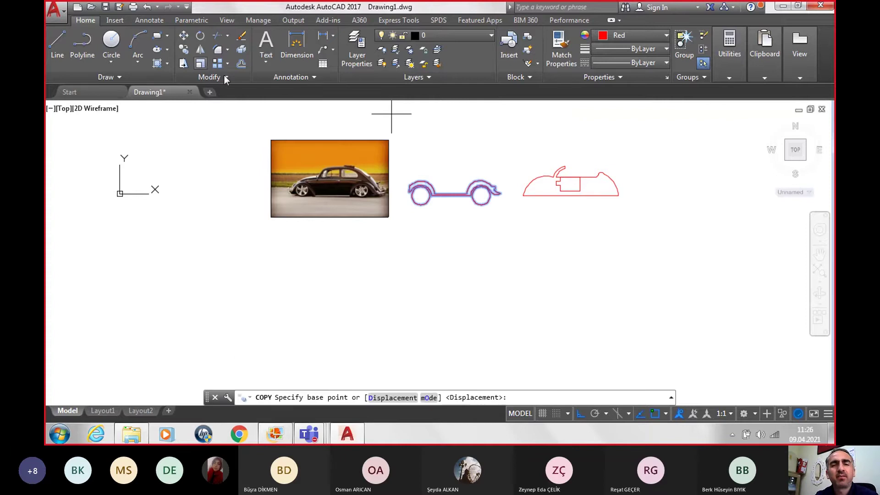
pyautogui.click(445, 202)
pyautogui.write('30')
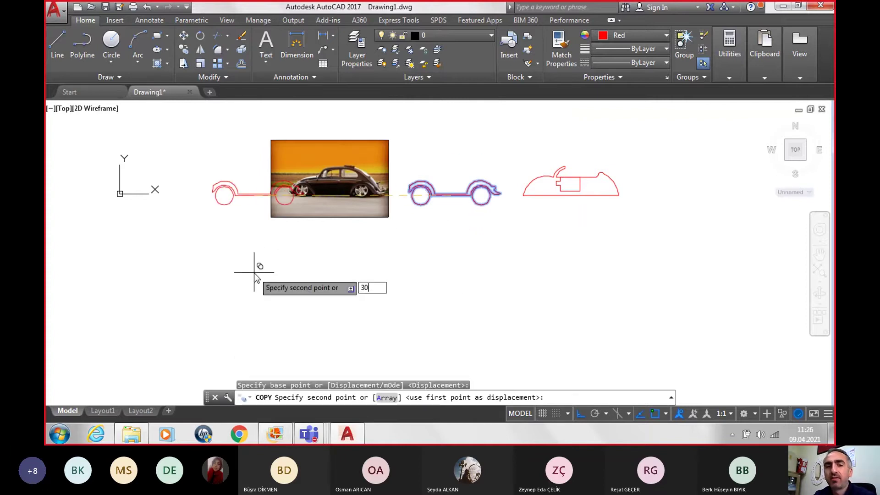
pyautogui.press('Return')
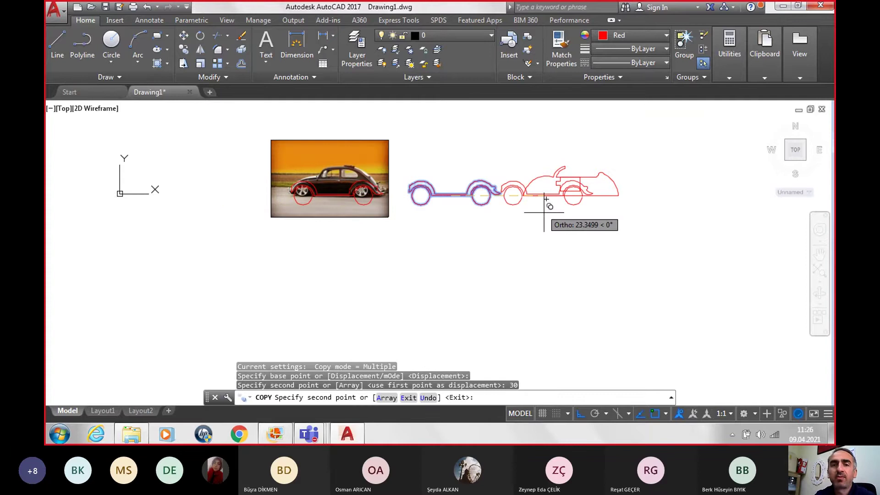
pyautogui.press('Escape')
# Copy the body outline over the Beetle photo at 40 and 60 unit distances.
pyautogui.click(512, 147)
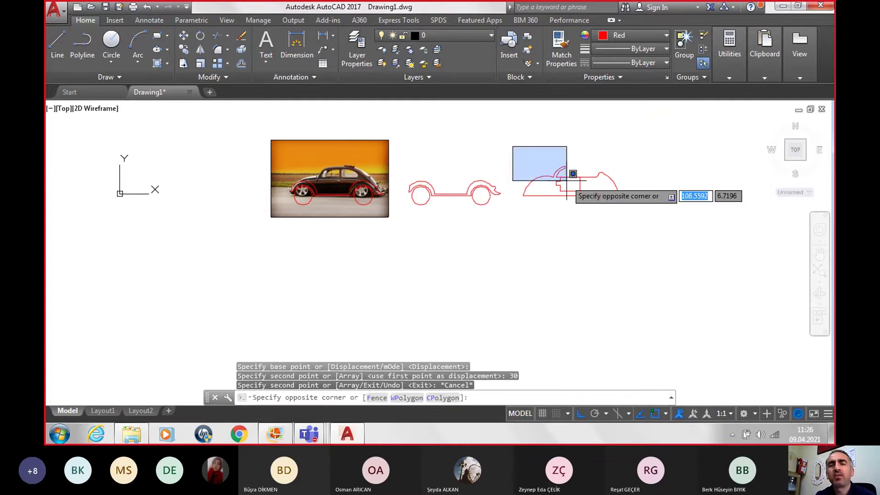
pyautogui.click(681, 242)
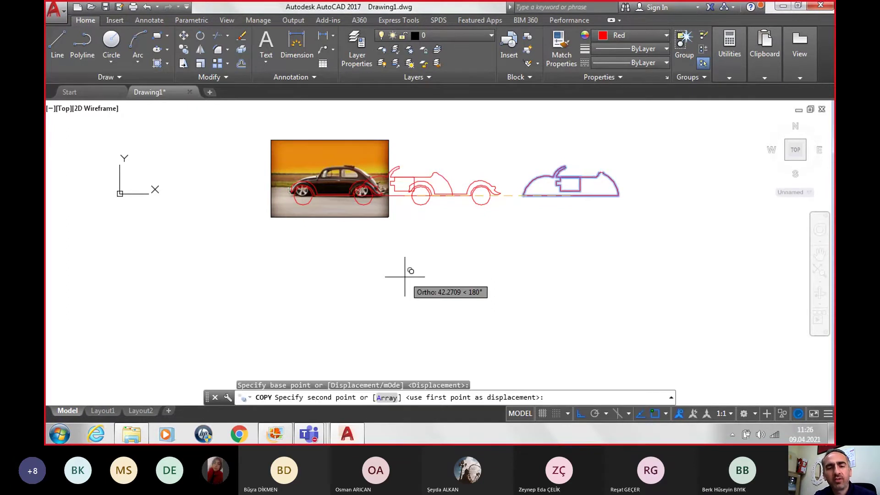
pyautogui.write('40')
pyautogui.press('Return')
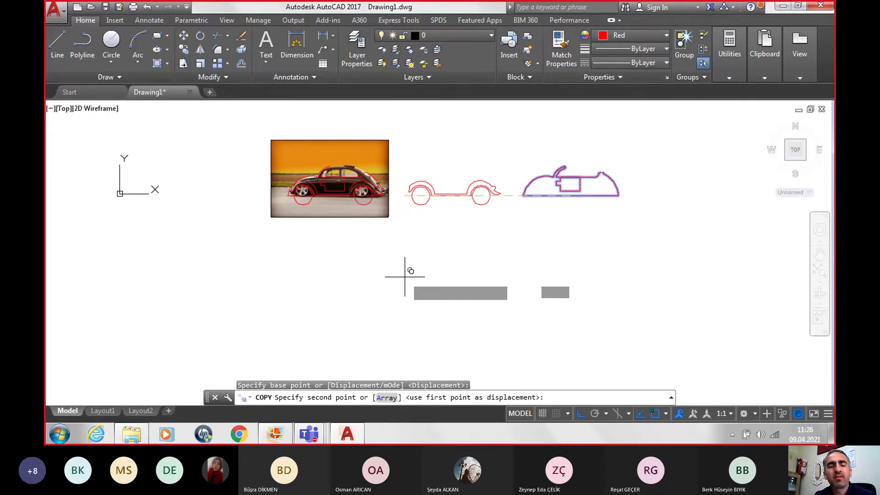
pyautogui.write('60')
pyautogui.press('Return')
pyautogui.press('Escape')
pyautogui.scroll(3, 324, 219)
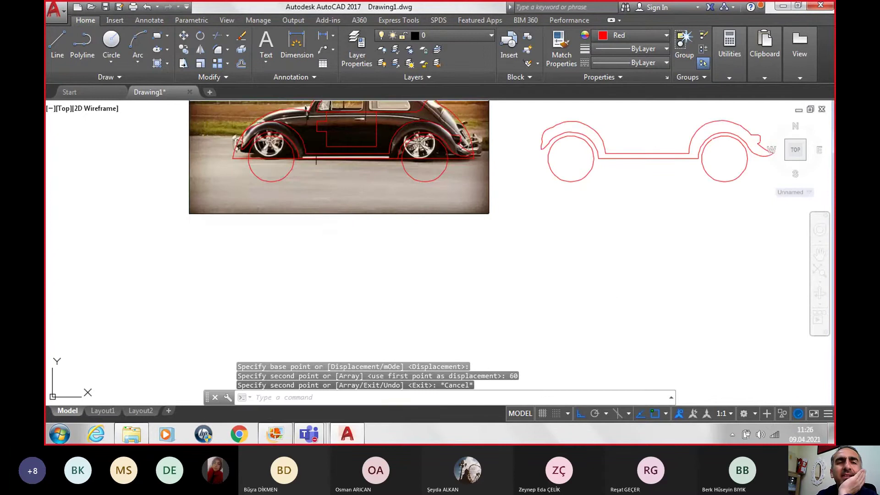
# Pan and zoom onto the traced car outline, selecting and then clearing it.
pyautogui.scroll(2, 320, 147)
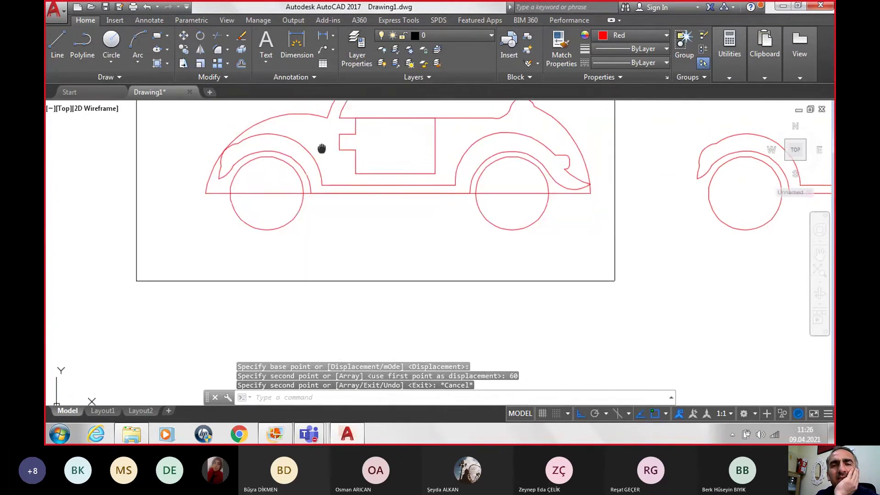
pyautogui.moveTo(320, 147); pyautogui.dragTo(327, 198, button='middle')
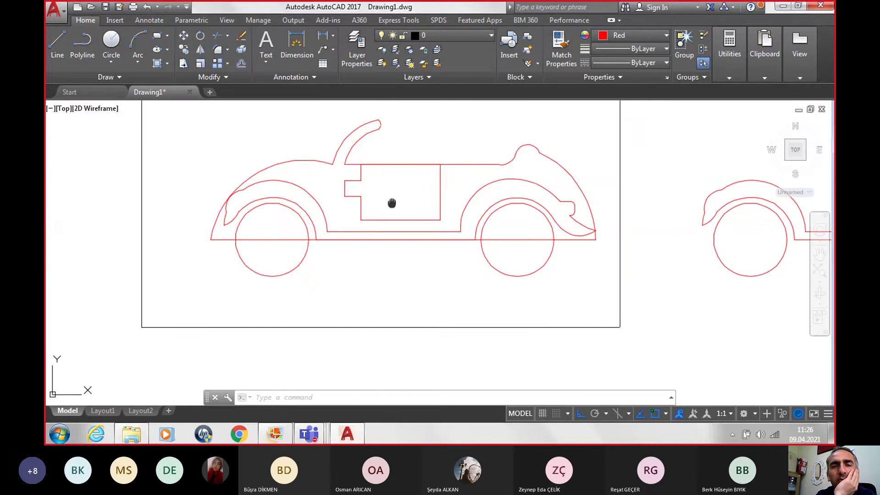
pyautogui.moveTo(411, 244); pyautogui.dragTo(493, 242, button='middle')
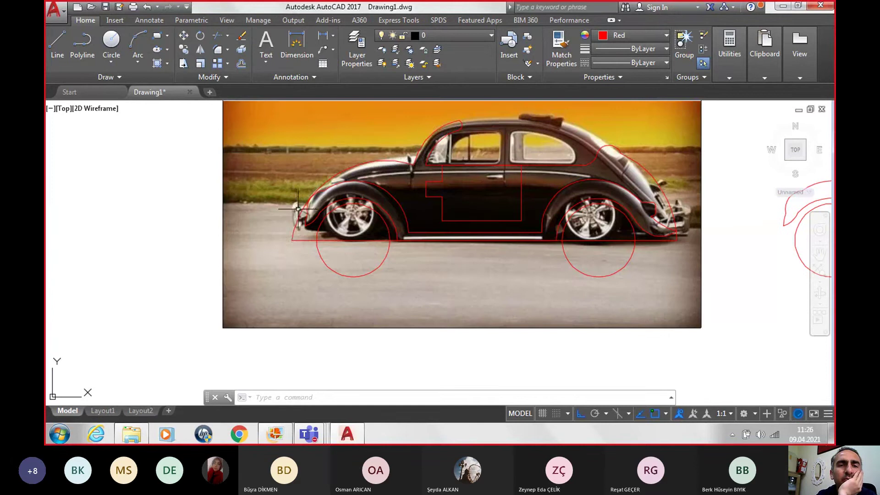
pyautogui.click(298, 209)
pyautogui.scroll(4, 275, 275)
pyautogui.scroll(4, 350, 167)
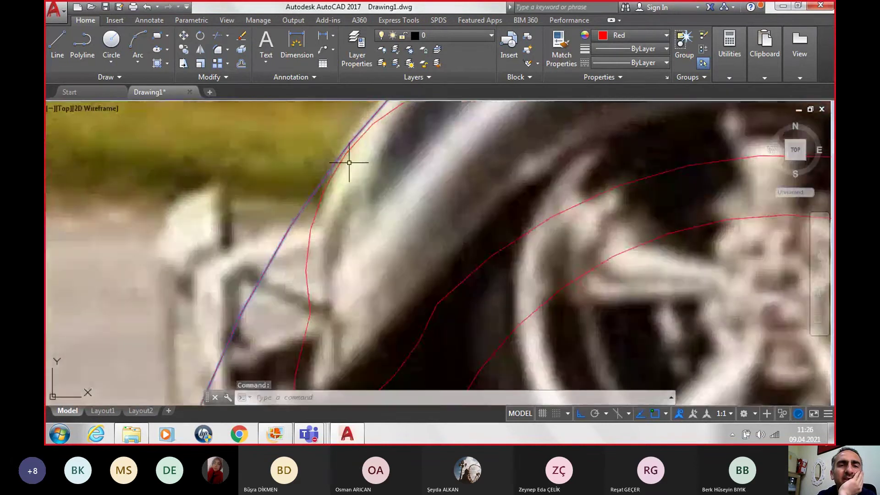
pyautogui.scroll(-3, 353, 152)
pyautogui.scroll(-5, 352, 152)
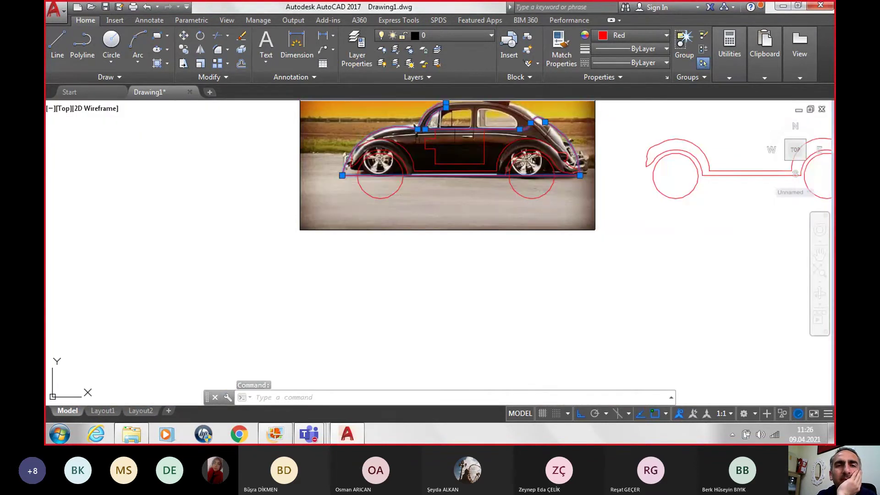
pyautogui.scroll(4, 446, 122)
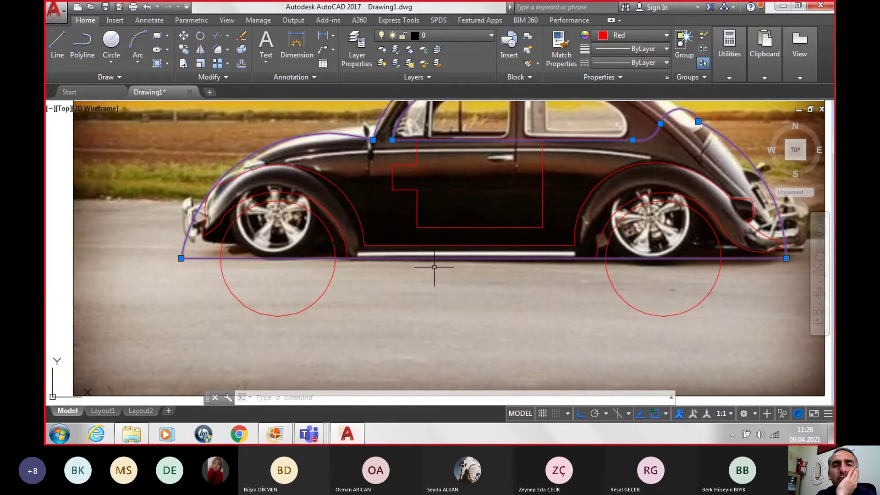
pyautogui.scroll(-3, 448, 221)
pyautogui.scroll(-3, 447, 221)
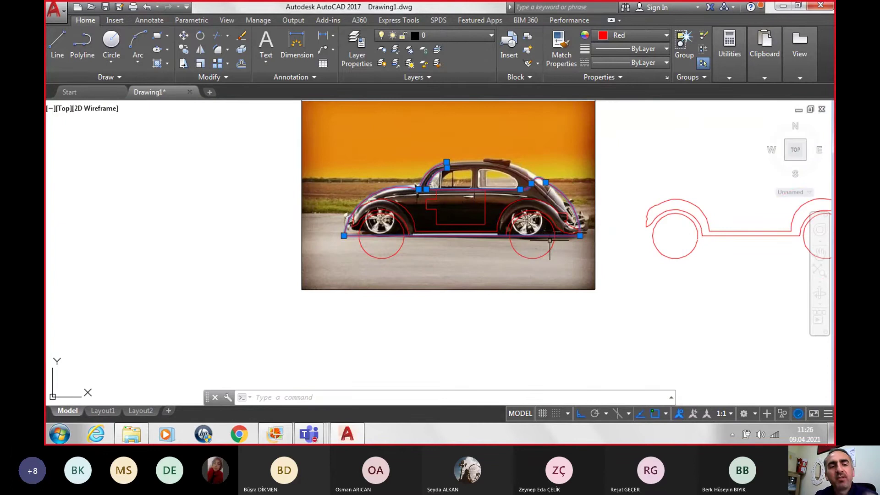
pyautogui.press('Escape')
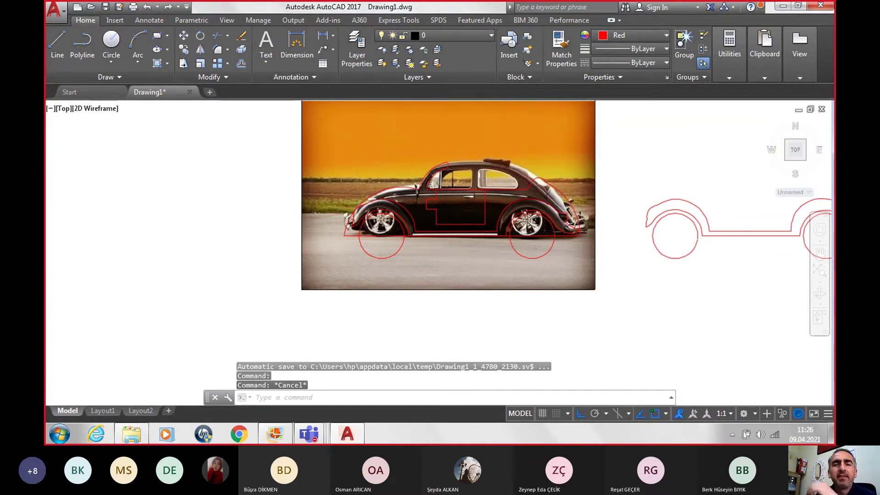
# Select the traced car body outline and the base line, then clear the selection.
pyautogui.scroll(2, 486, 249)
pyautogui.scroll(2, 487, 254)
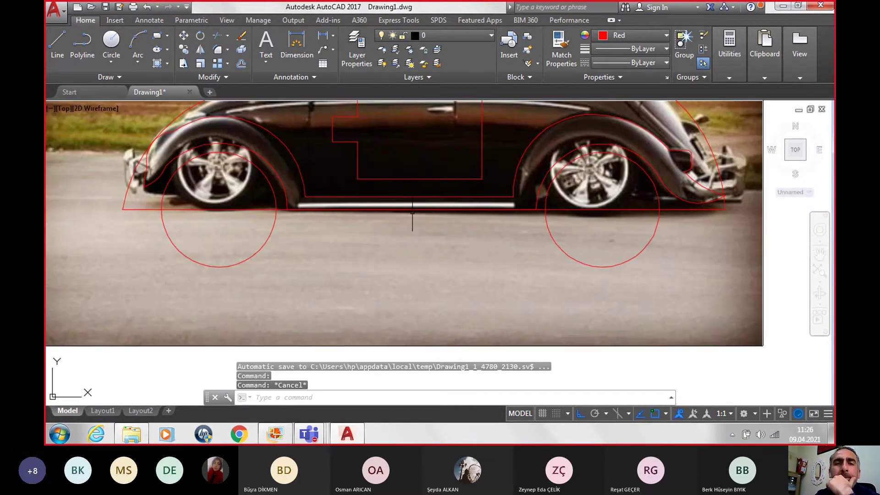
pyautogui.click(286, 200)
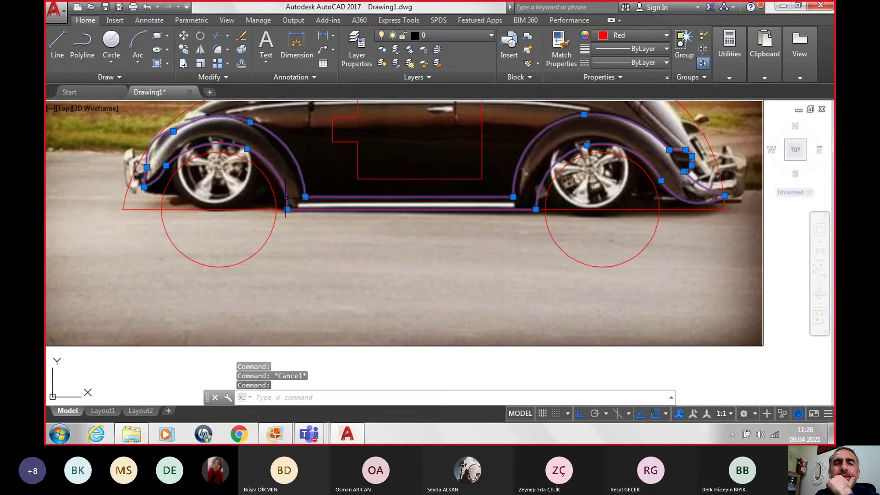
pyautogui.click(248, 209)
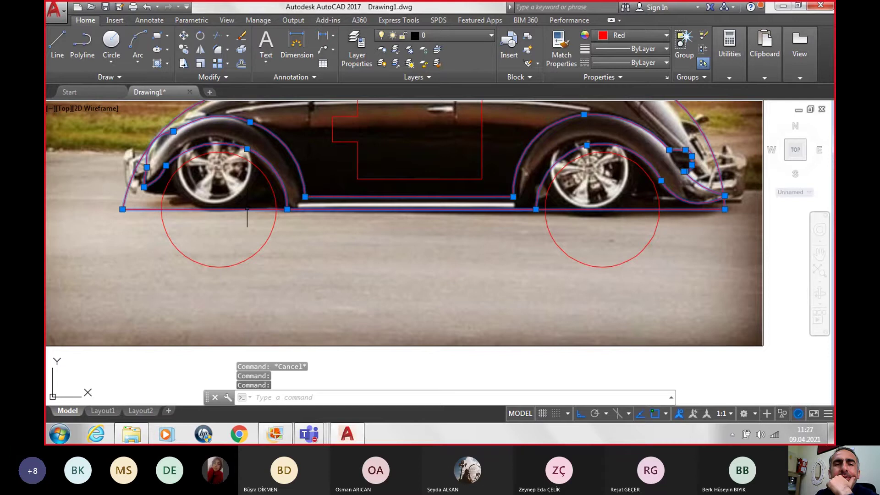
pyautogui.press('Escape')
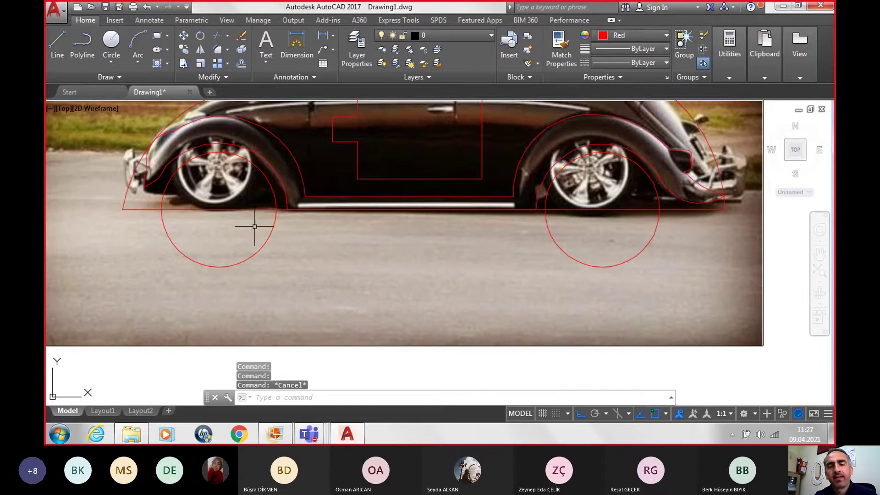
# Begin a line at the sill's midpoint, then cancel it and zoom out.
pyautogui.write('l')
pyautogui.press('Return')
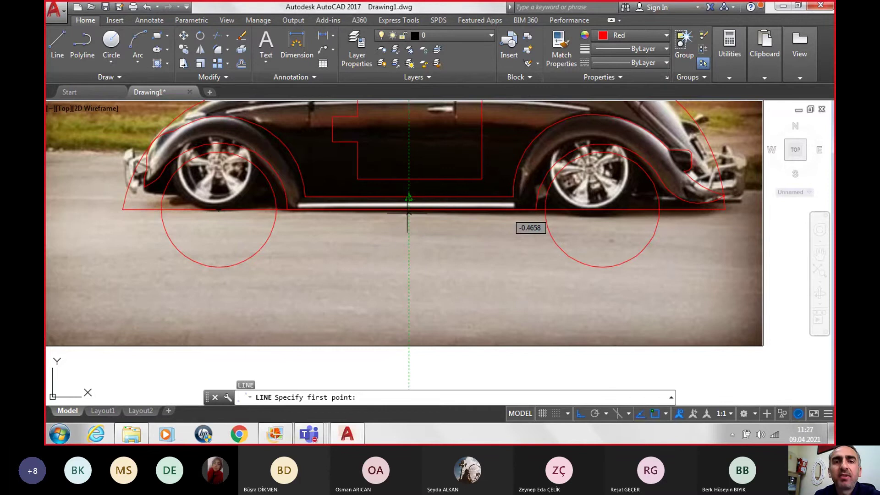
pyautogui.scroll(4, 407, 213)
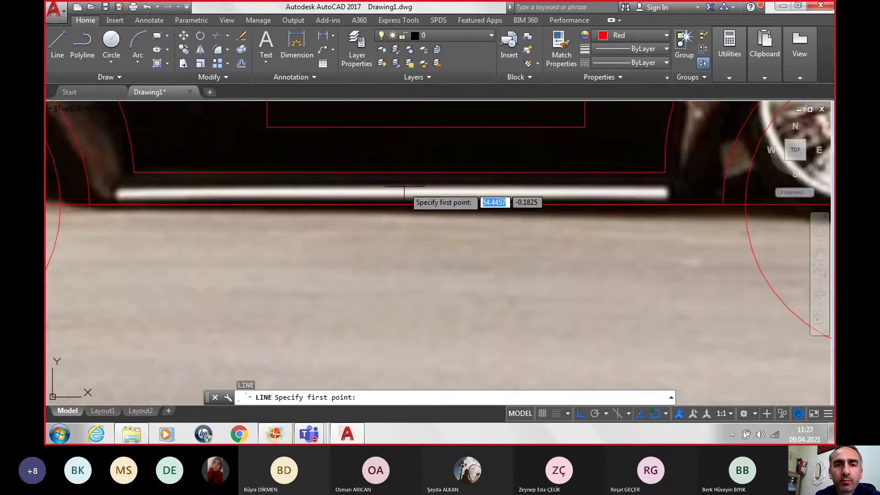
pyautogui.click(400, 173)
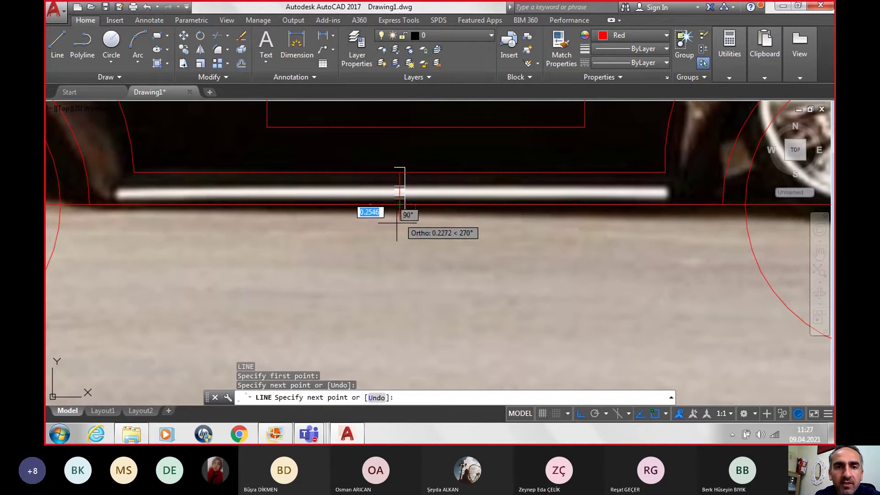
pyautogui.scroll(4, 403, 209)
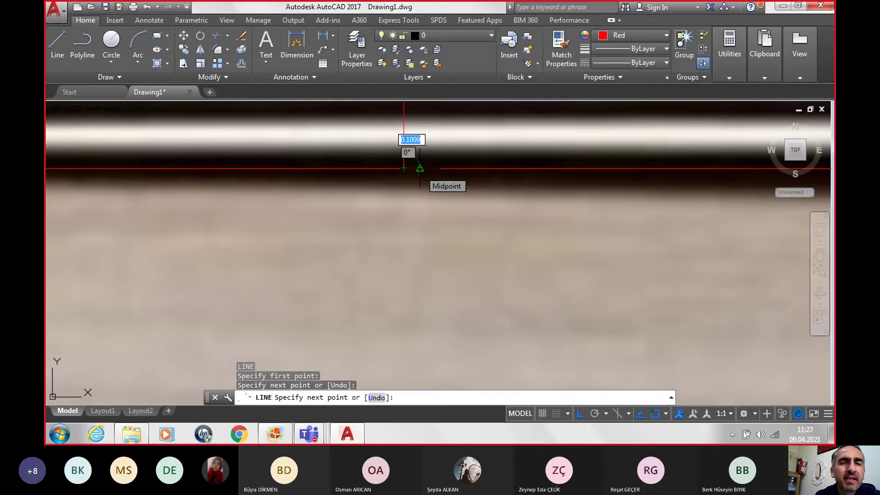
pyautogui.press('Escape')
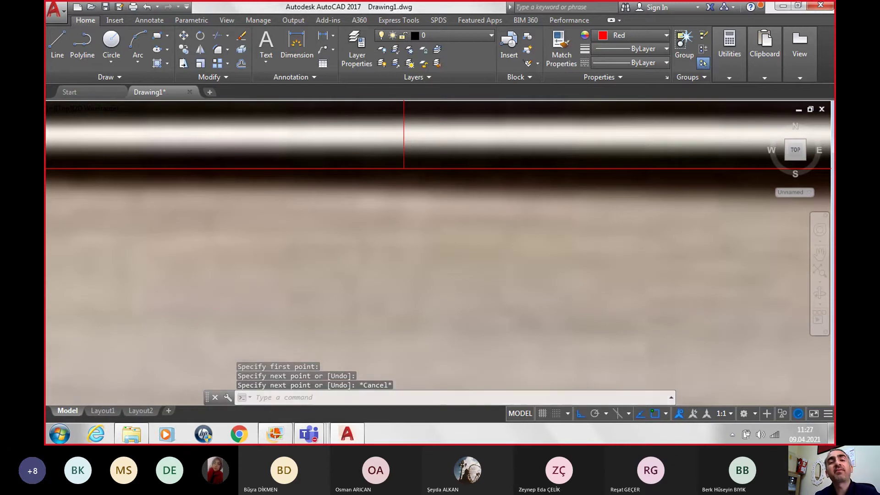
pyautogui.scroll(-3, 403, 174)
pyautogui.scroll(-3, 440, 198)
pyautogui.scroll(-3, 481, 229)
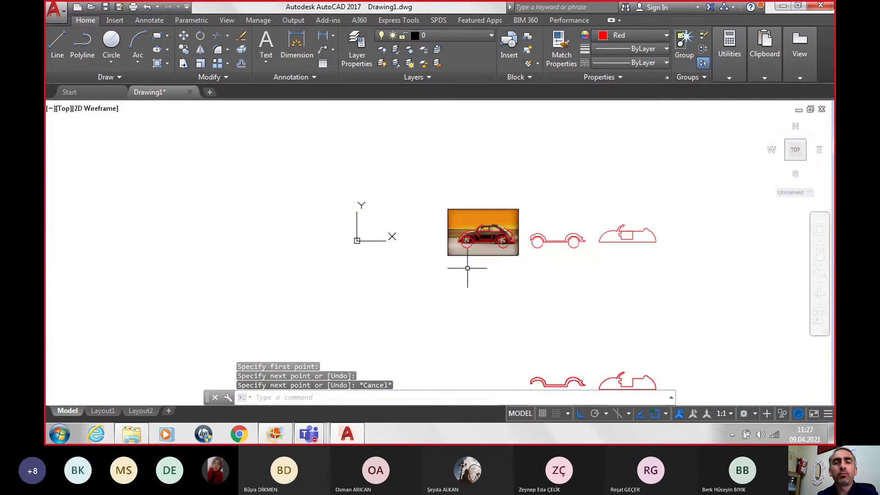
# Switch the viewport to the southwest isometric view.
pyautogui.click(70, 112)
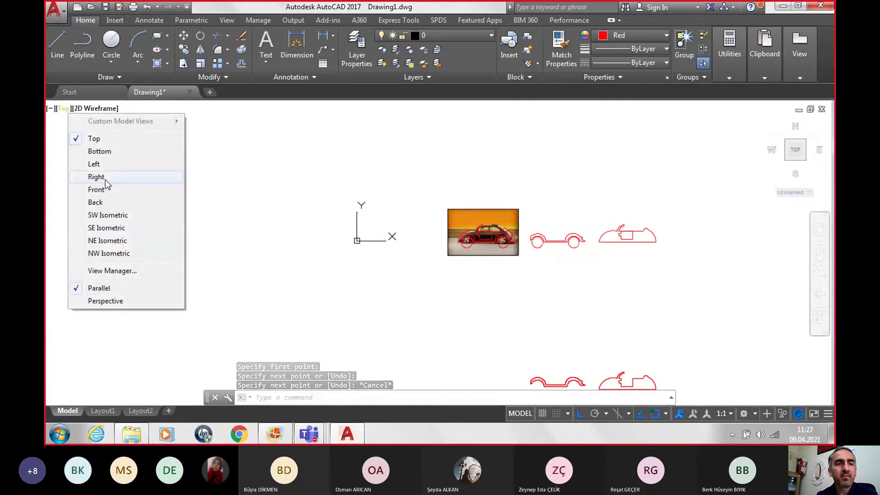
pyautogui.click(123, 215)
pyautogui.scroll(4, 671, 326)
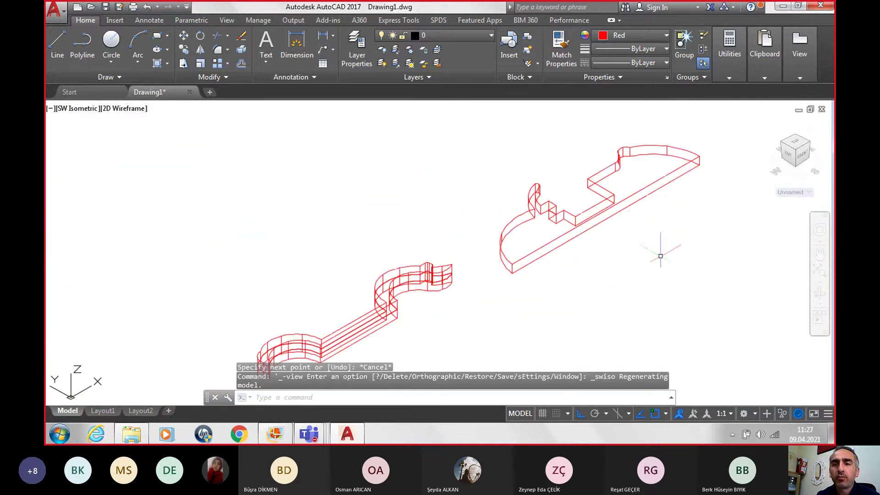
# Move the top-profile solid onto the side-profile solid and centre the overlapping solids.
pyautogui.click(634, 204)
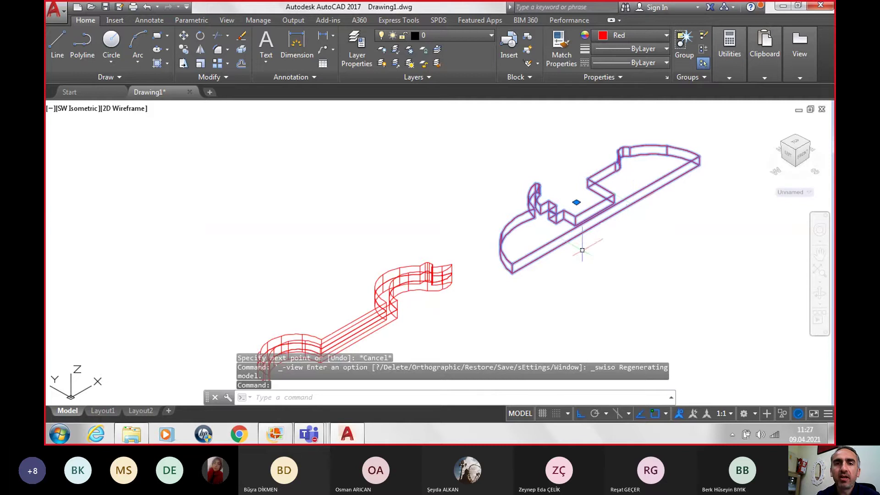
pyautogui.click(184, 36)
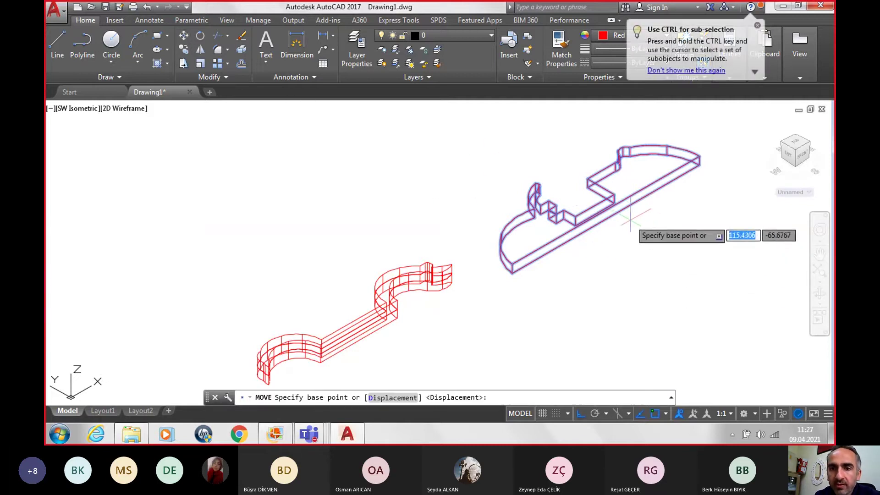
pyautogui.click(606, 219)
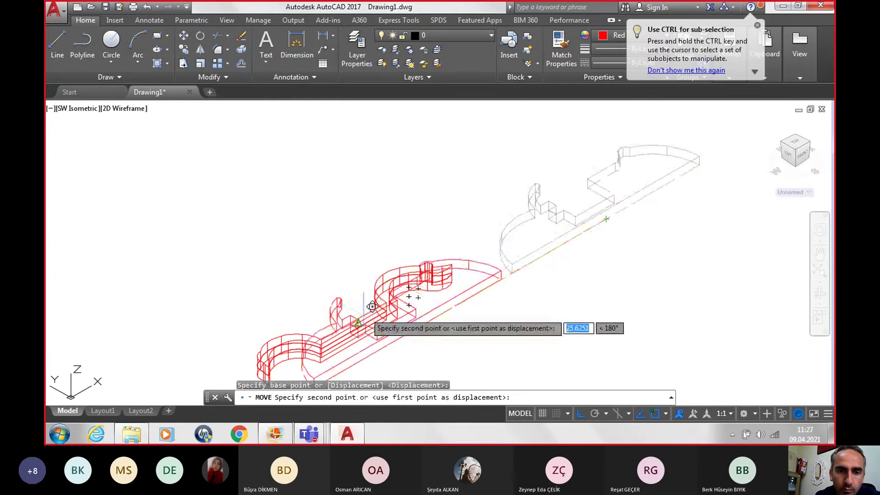
pyautogui.scroll(3, 350, 330)
pyautogui.scroll(2, 407, 200)
pyautogui.scroll(2, 460, 165)
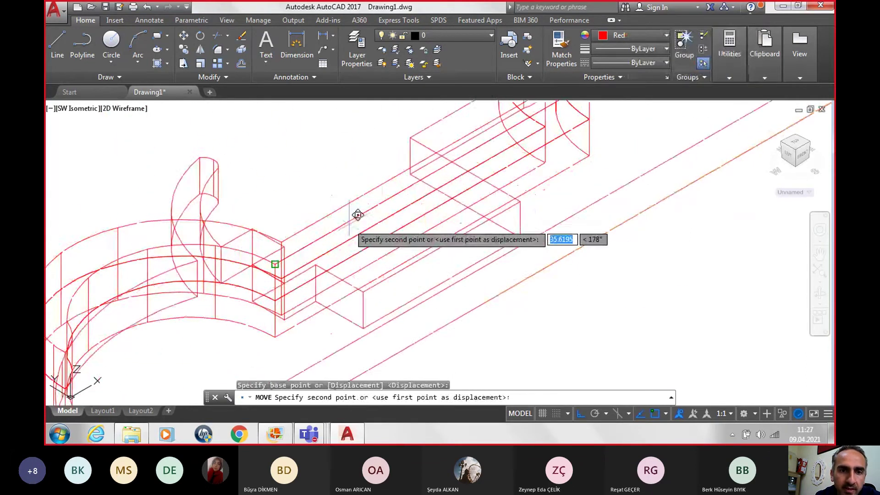
pyautogui.click(433, 174)
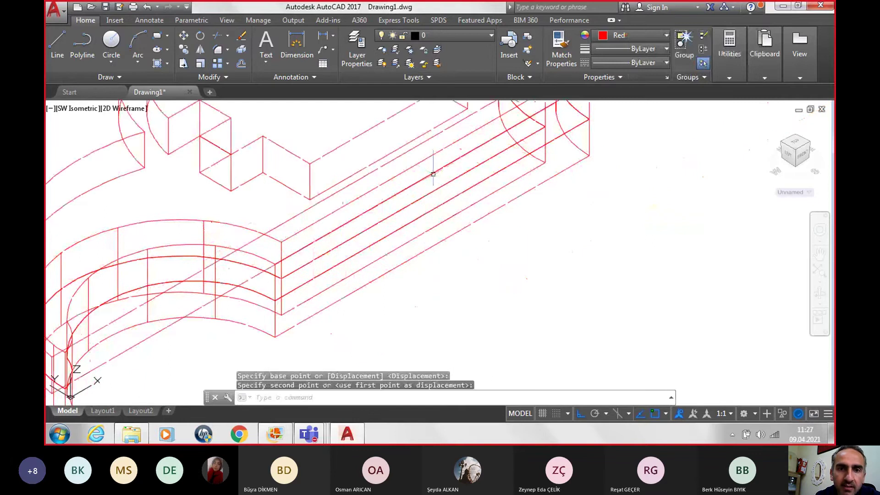
pyautogui.scroll(-5, 438, 186)
pyautogui.scroll(-2, 470, 229)
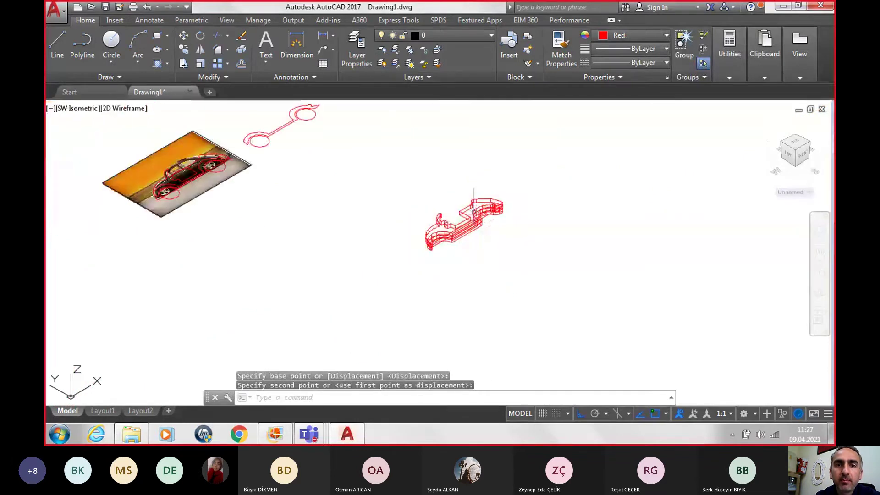
pyautogui.scroll(3, 130, 239)
pyautogui.scroll(3, 131, 238)
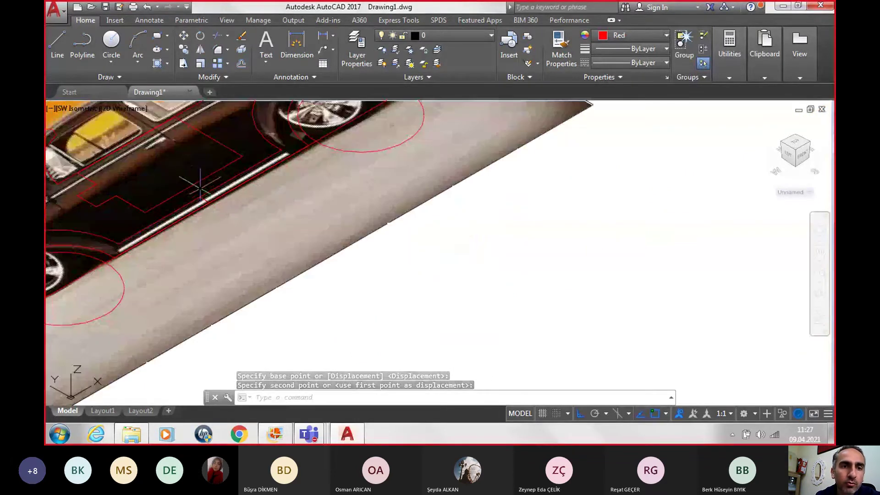
pyautogui.scroll(-2, 133, 244)
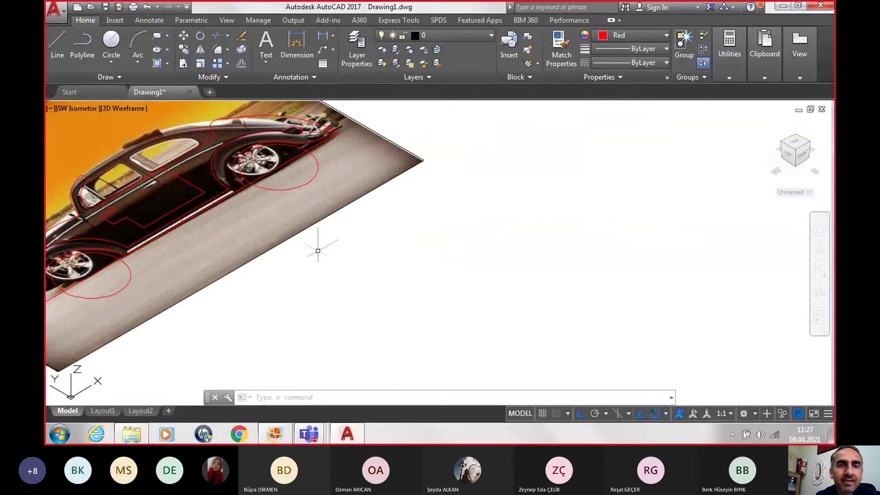
pyautogui.scroll(-3, 353, 259)
pyautogui.scroll(4, 767, 330)
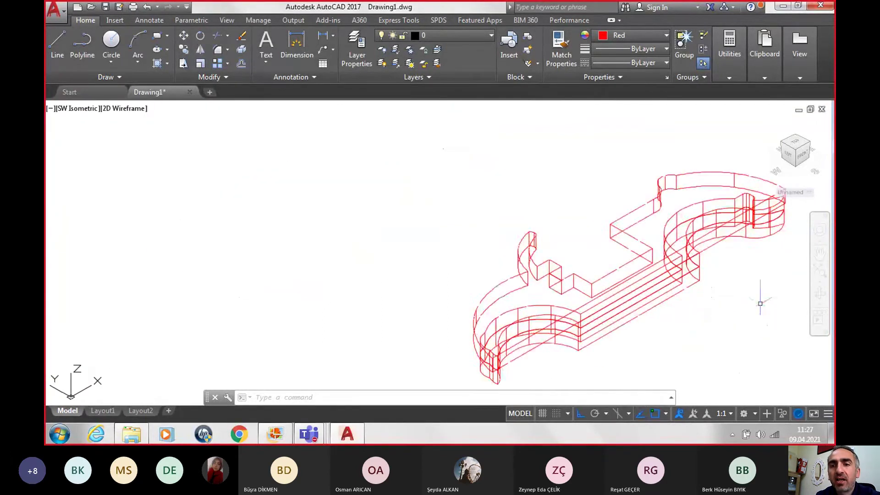
pyautogui.moveTo(760, 303); pyautogui.dragTo(660, 303, button='middle')
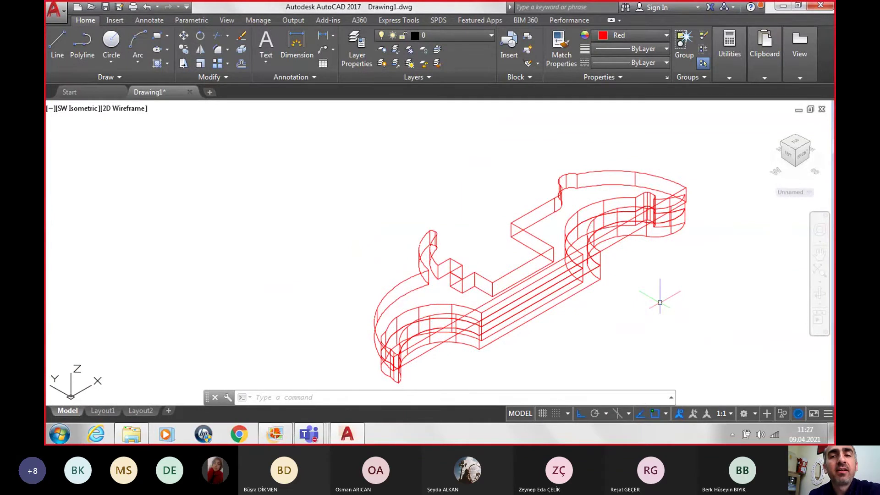
pyautogui.scroll(-2, 660, 302)
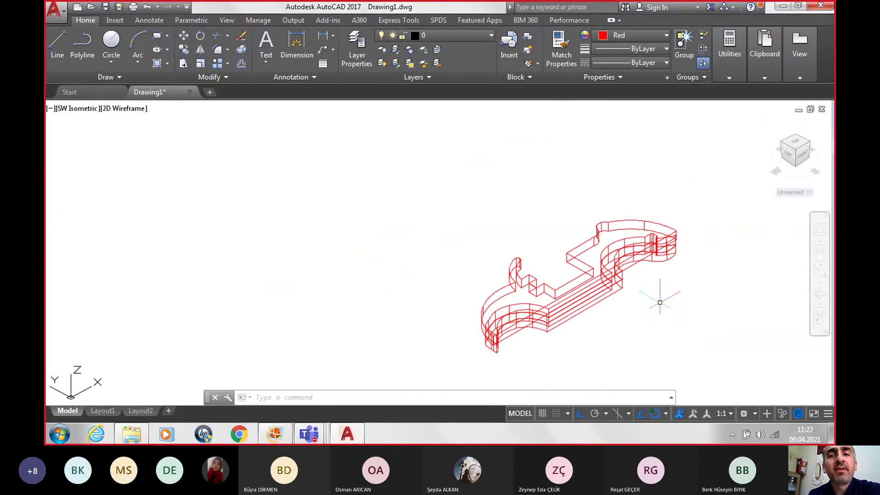
pyautogui.scroll(-2, 661, 302)
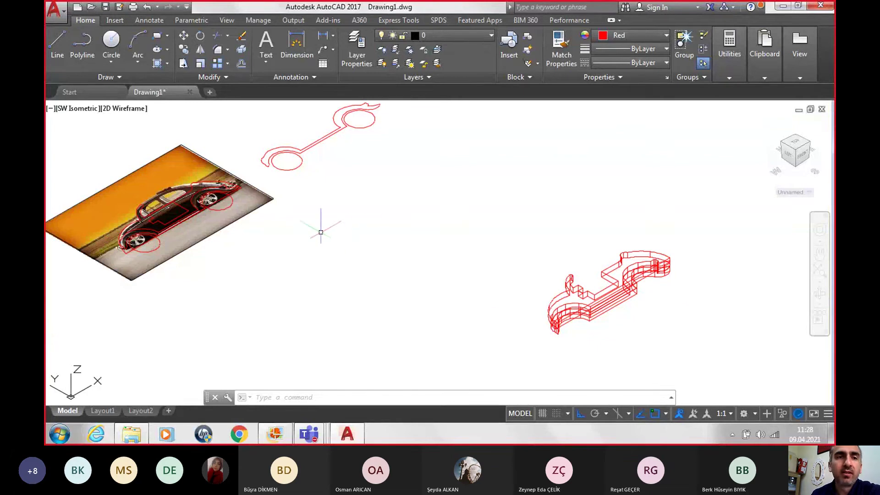
# Check the layout in the Top and Left views, ending in the Top view.
pyautogui.click(80, 109)
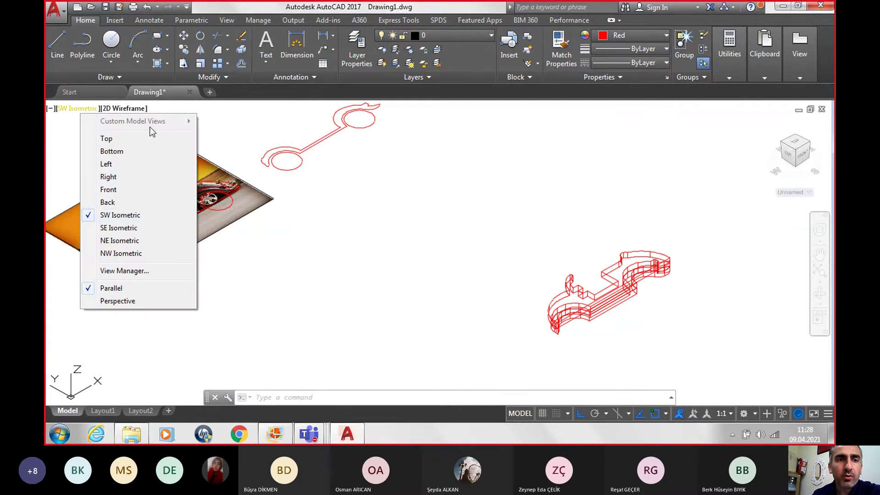
pyautogui.click(127, 139)
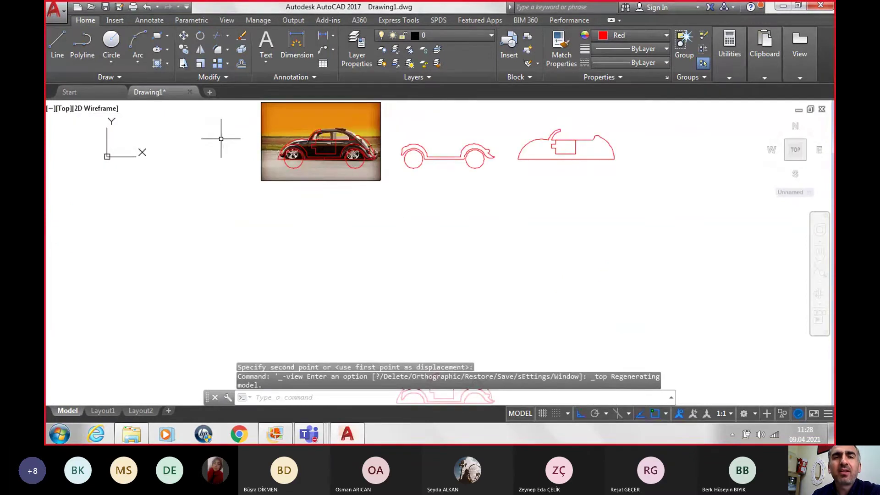
pyautogui.scroll(-3, 264, 199)
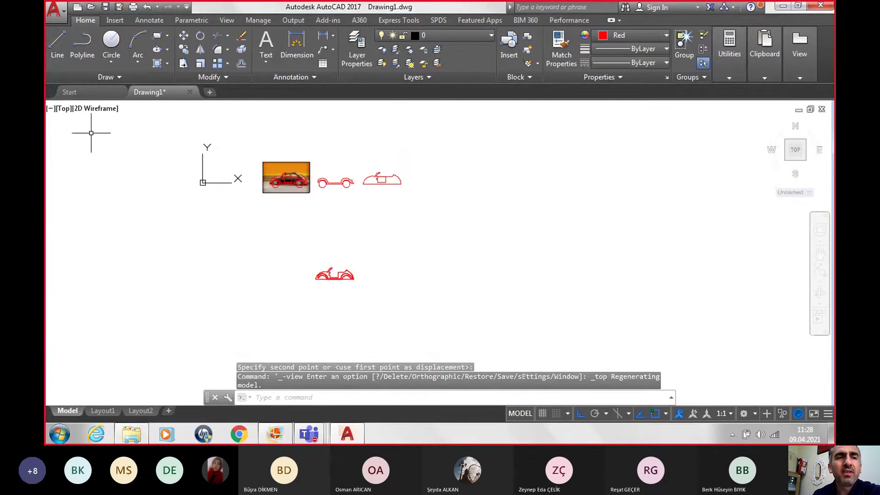
pyautogui.click(64, 108)
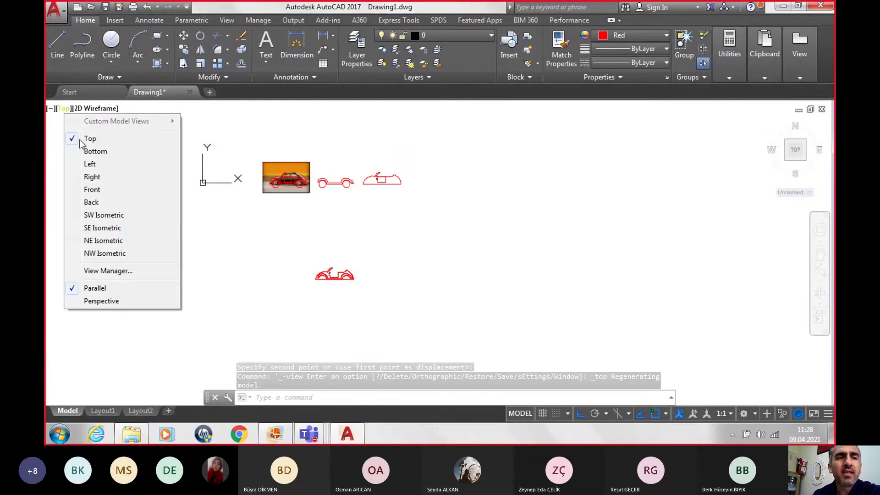
pyautogui.click(92, 165)
pyautogui.scroll(-3, 92, 166)
pyautogui.scroll(-2, 92, 166)
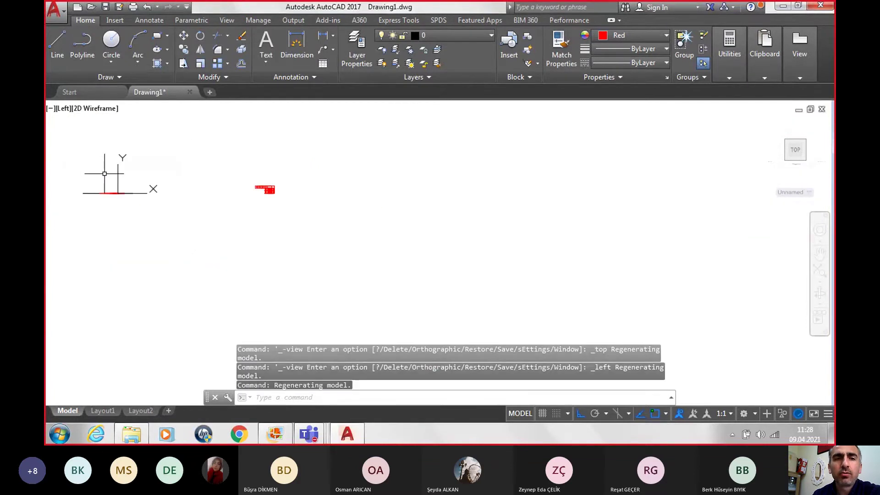
pyautogui.click(63, 108)
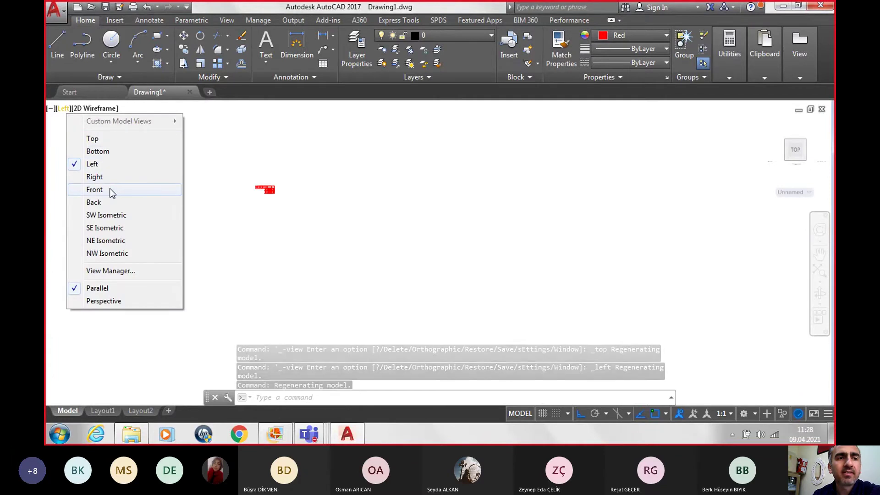
pyautogui.click(93, 138)
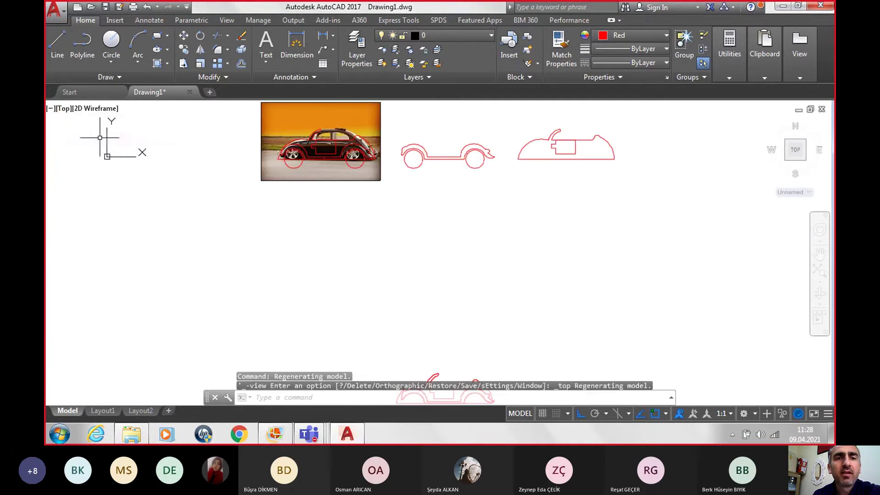
pyautogui.scroll(-4, 308, 211)
# Cut all car objects and paste them into the Front view.
pyautogui.click(261, 121)
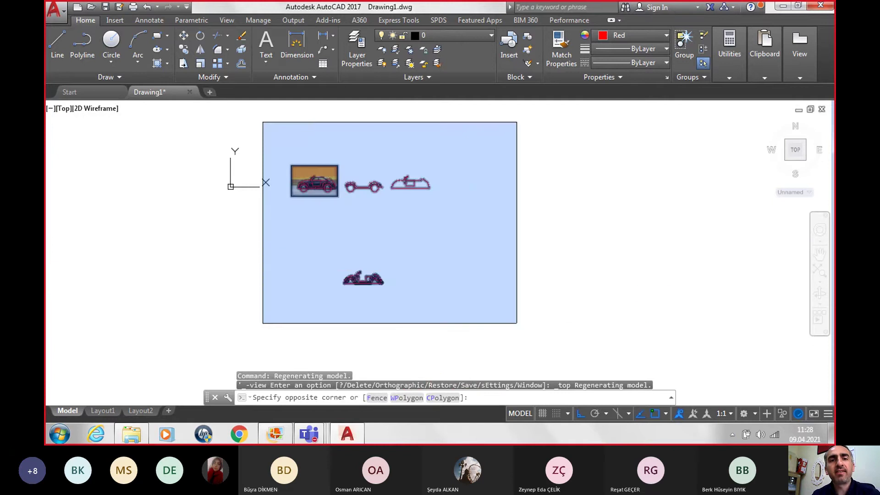
pyautogui.click(518, 325)
pyautogui.hotkey('ctrl', 'x')
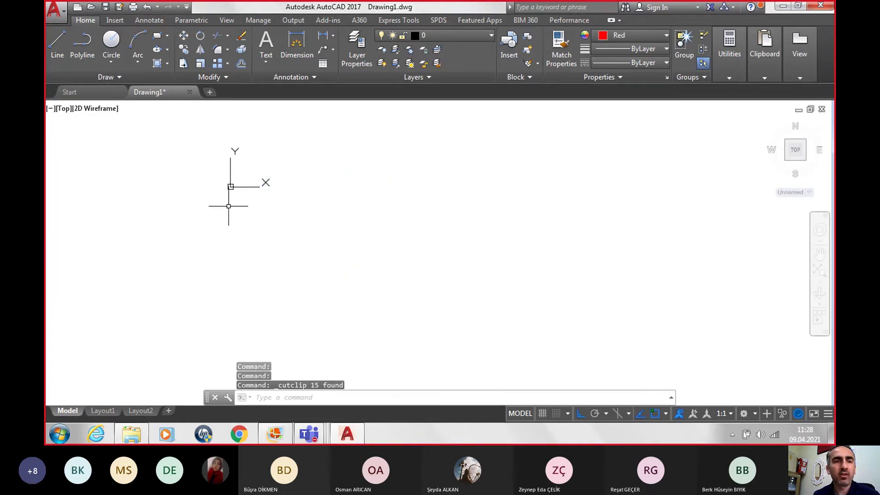
pyautogui.click(65, 108)
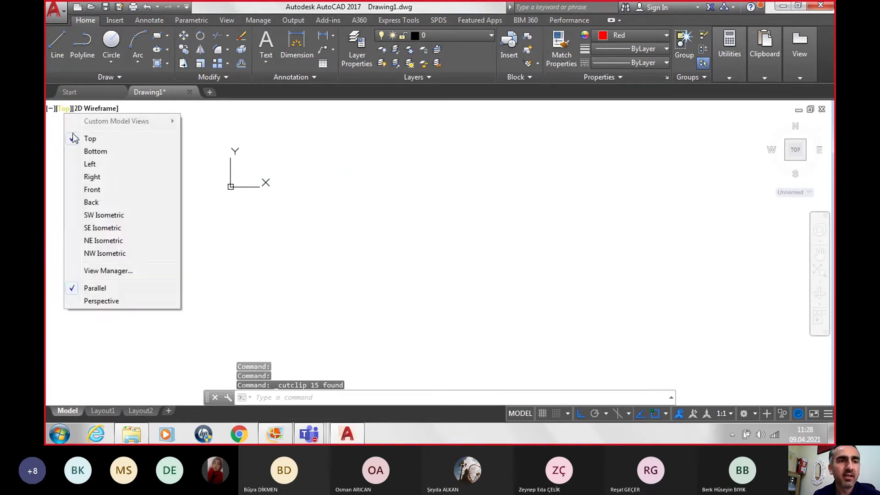
pyautogui.click(97, 192)
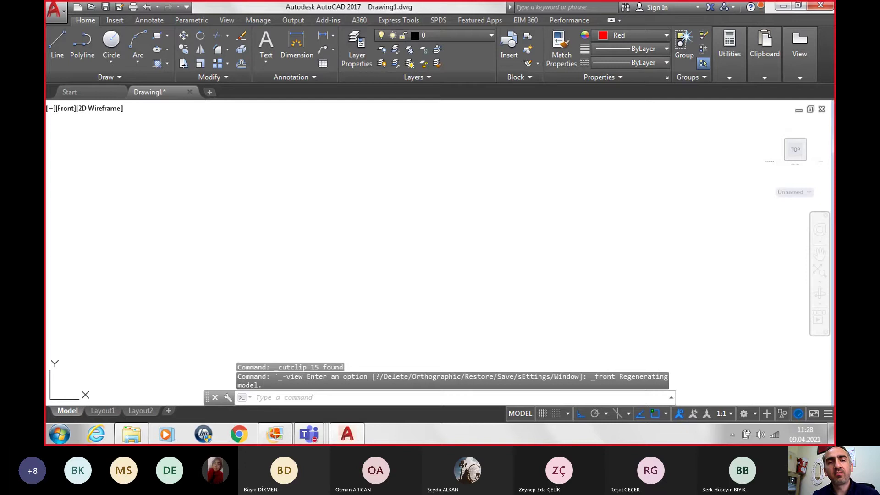
pyautogui.hotkey('ctrl', 'v')
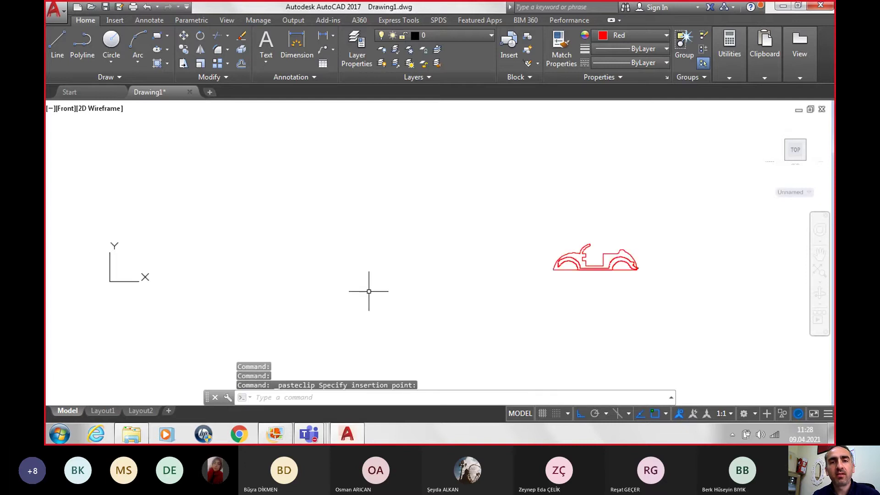
pyautogui.scroll(-2, 370, 291)
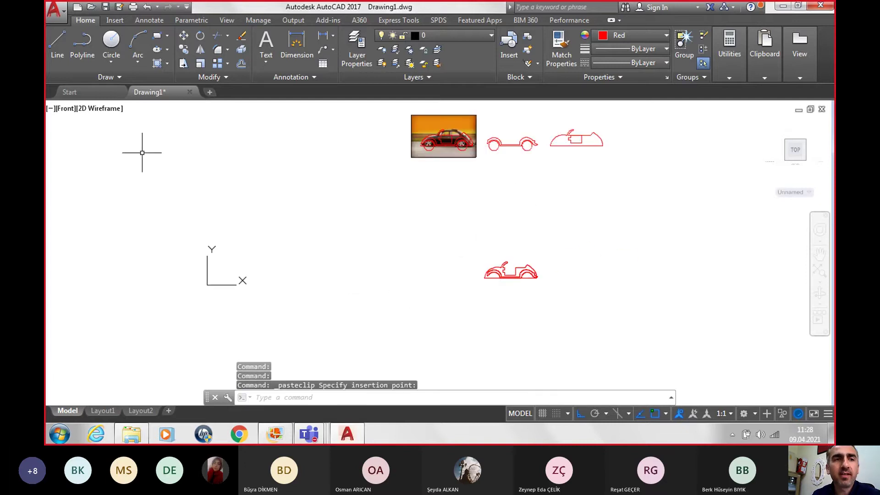
pyautogui.click(67, 109)
# Switch to the southwest isometric view and pan to the 3D car slices.
pyautogui.click(111, 215)
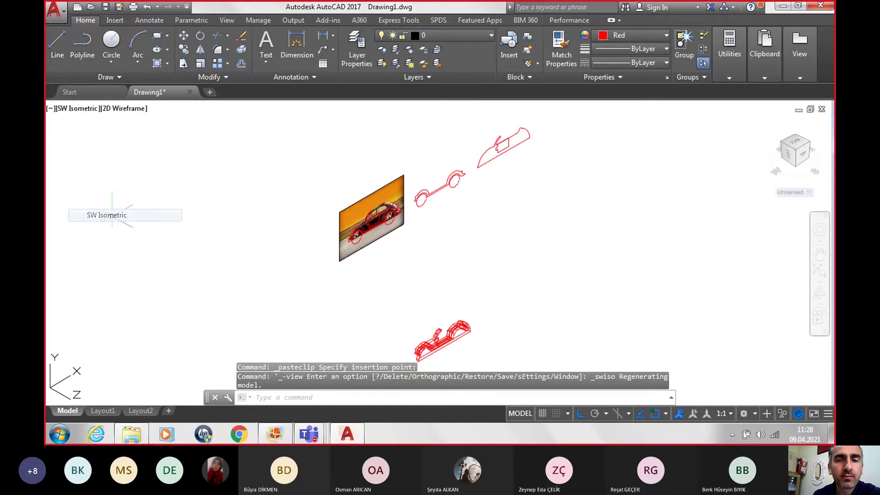
pyautogui.scroll(2, 455, 287)
pyautogui.moveTo(458, 314); pyautogui.dragTo(450, 143, button='middle')
pyautogui.scroll(3, 407, 210)
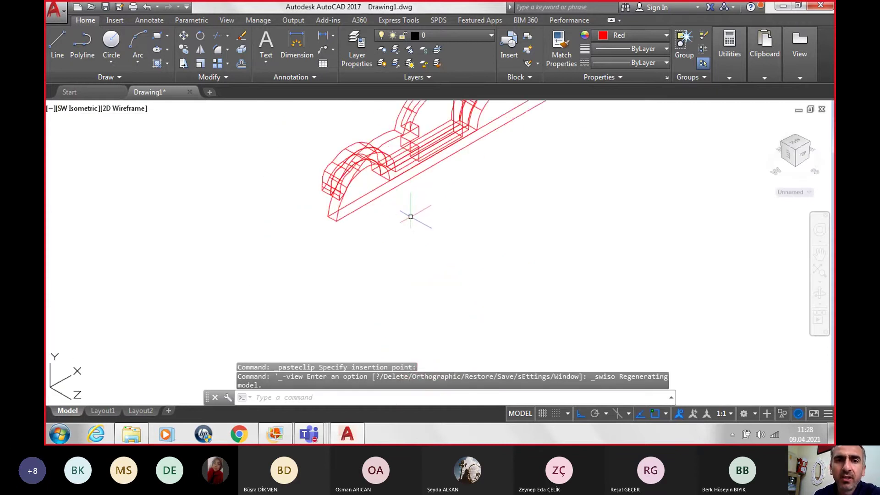
# Apply the Conceptual visual style to the viewport from the Visual Styles Manager.
pyautogui.click(619, 37)
pyautogui.write('VIS')
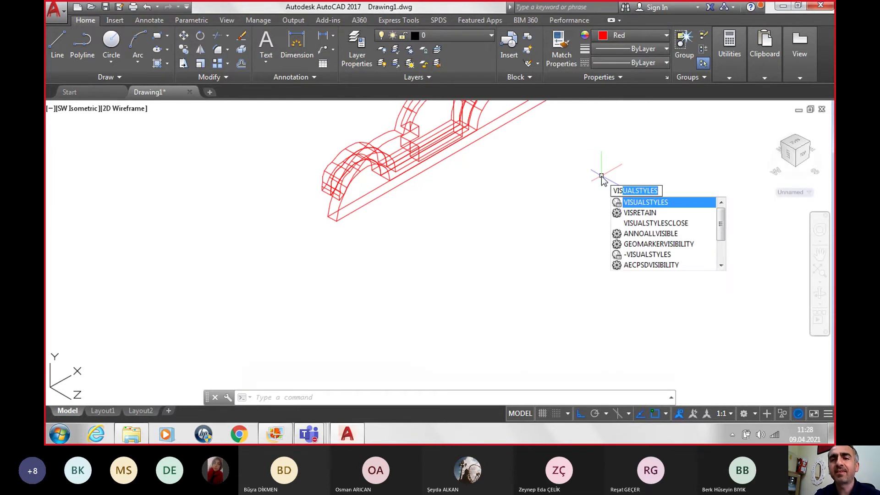
pyautogui.press('Return')
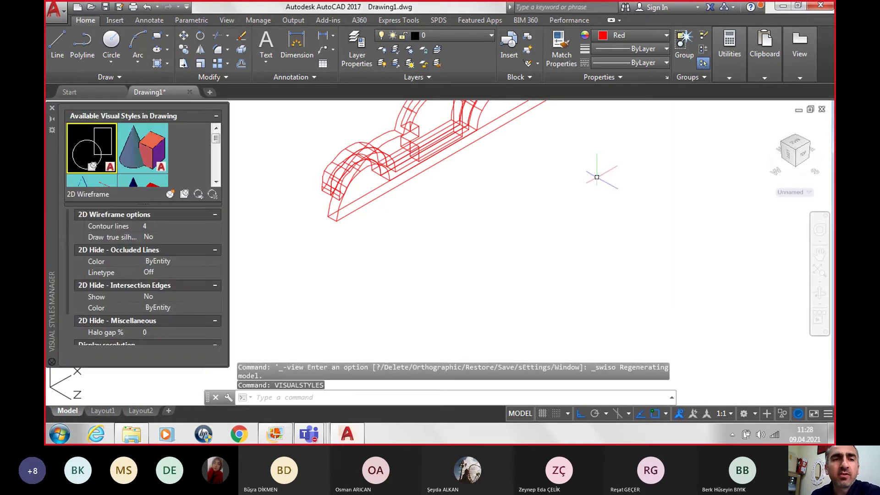
pyautogui.moveTo(216, 140); pyautogui.dragTo(217, 147)
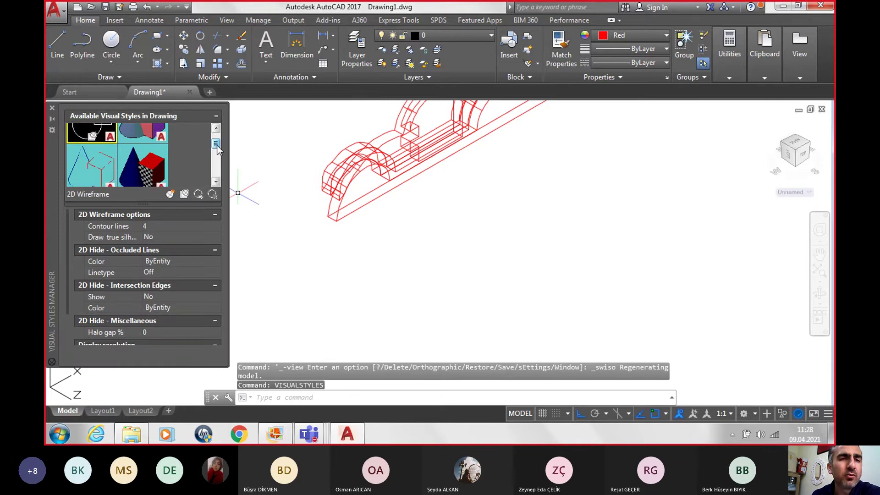
pyautogui.scroll(2, 161, 144)
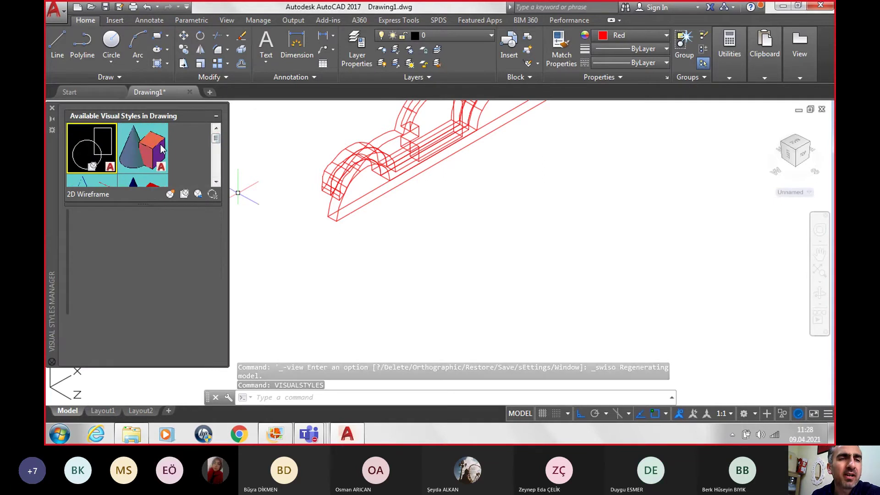
pyautogui.click(160, 144)
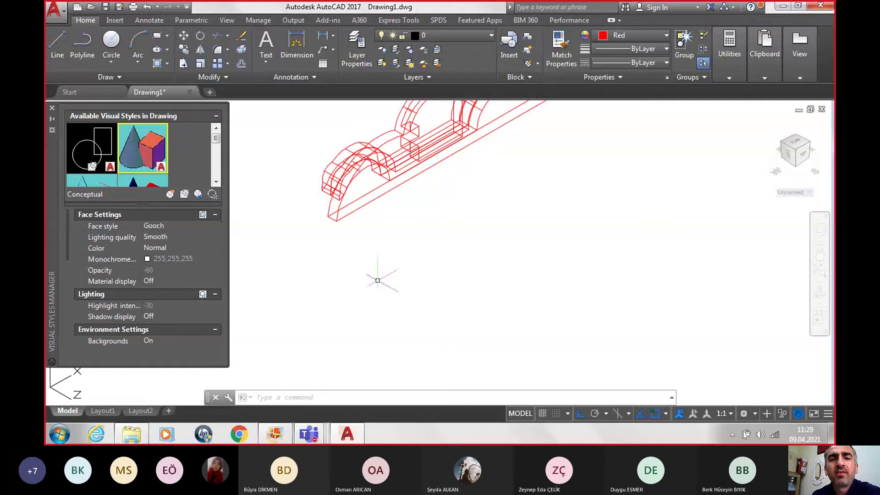
pyautogui.click(410, 312)
pyautogui.click(449, 286)
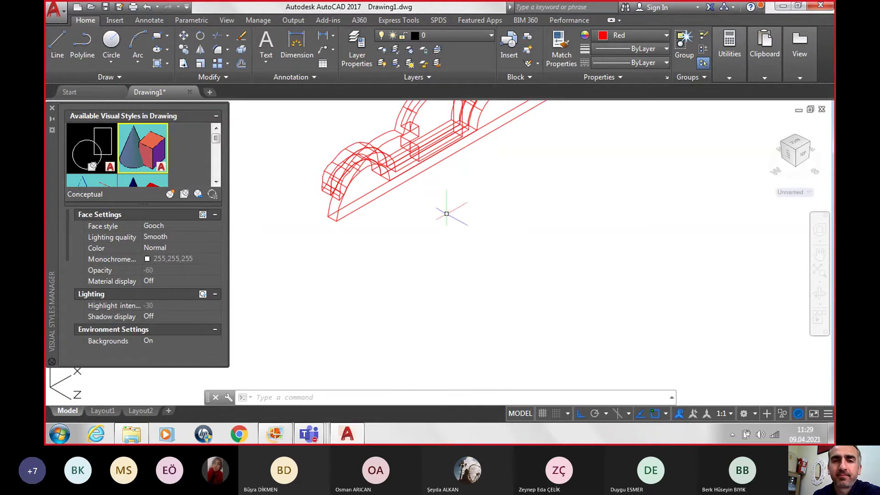
pyautogui.scroll(-5, 459, 206)
pyautogui.scroll(4, 403, 188)
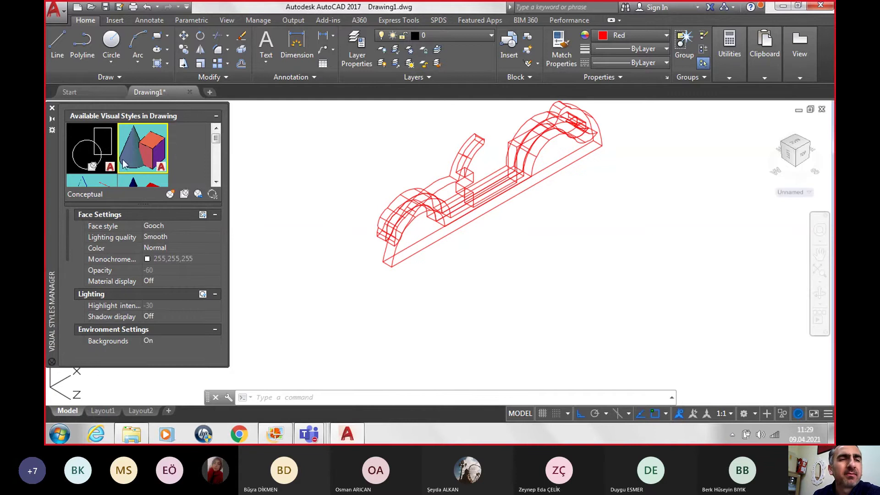
pyautogui.click(103, 155)
pyautogui.click(132, 156)
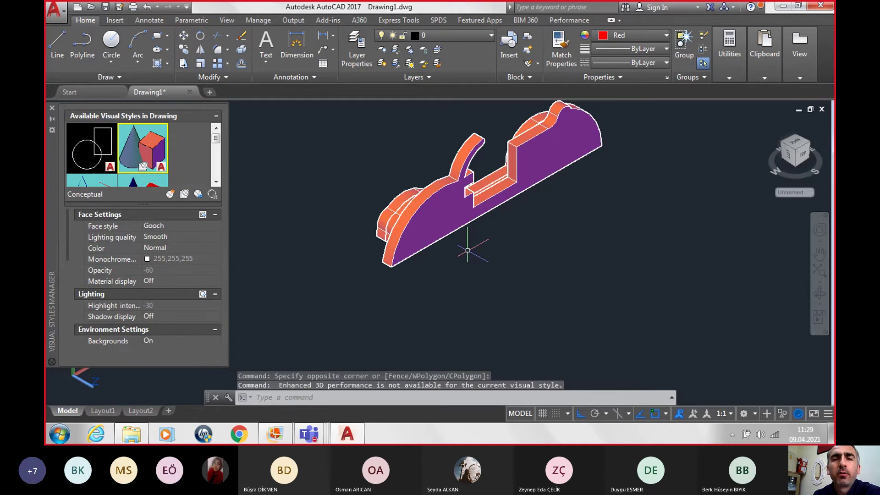
pyautogui.scroll(-3, 467, 251)
# Orbit the shaded car body to view it from below and from the side.
pyautogui.write('orbi')
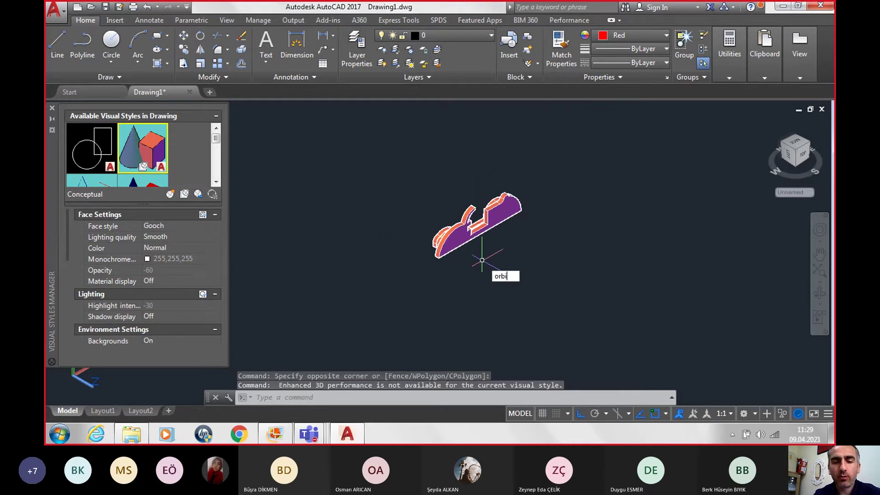
pyautogui.press('Return')
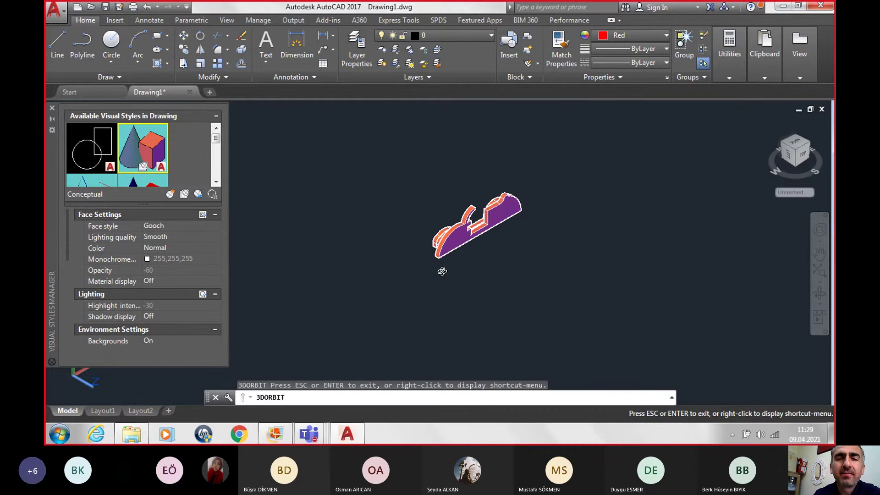
pyautogui.moveTo(442, 272)
pyautogui.mouseDown()
pyautogui.moveTo(613, 271)
pyautogui.moveTo(601, 248)
pyautogui.mouseUp()
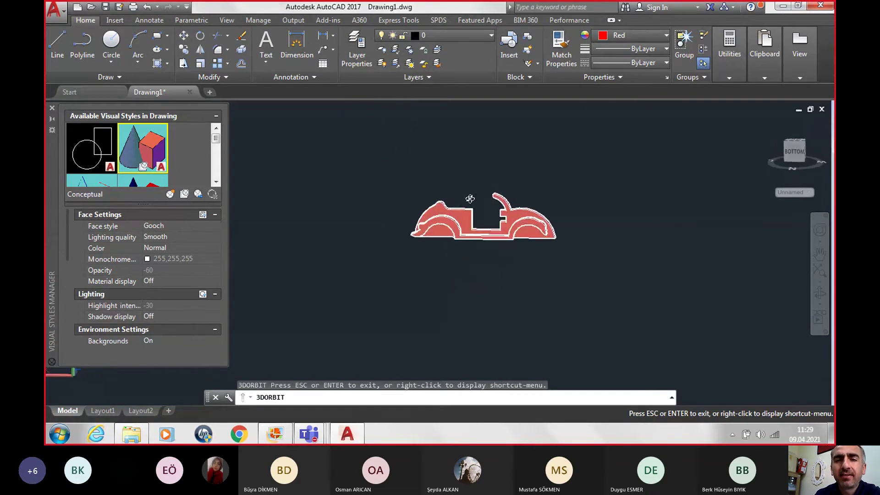
pyautogui.scroll(2, 493, 228)
pyautogui.scroll(2, 493, 229)
pyautogui.scroll(2, 494, 231)
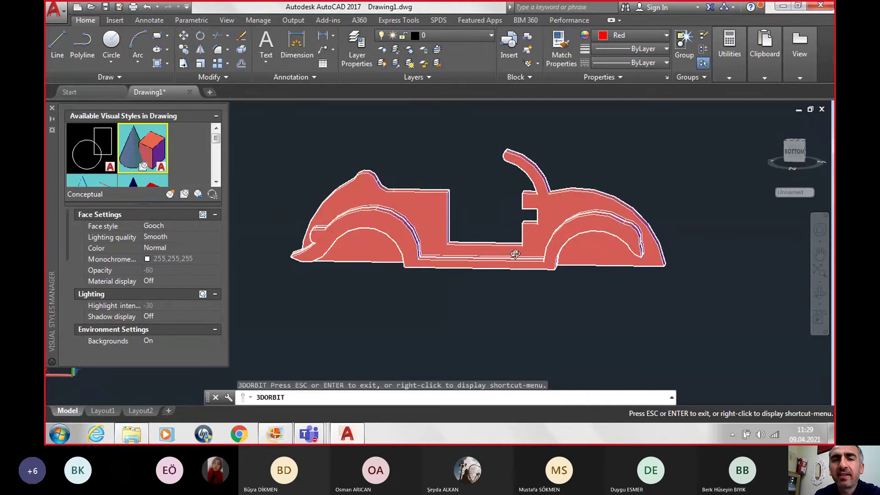
pyautogui.moveTo(516, 255); pyautogui.dragTo(485, 251)
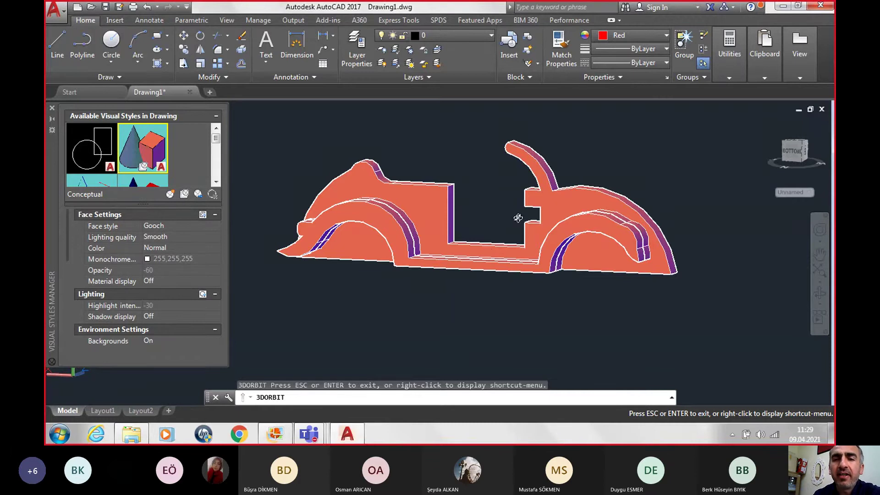
pyautogui.moveTo(518, 218); pyautogui.dragTo(629, 247)
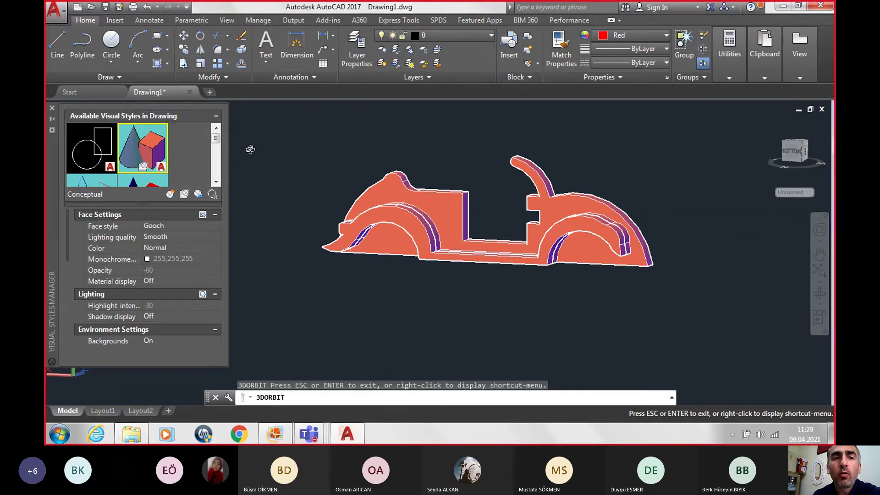
pyautogui.click(86, 153)
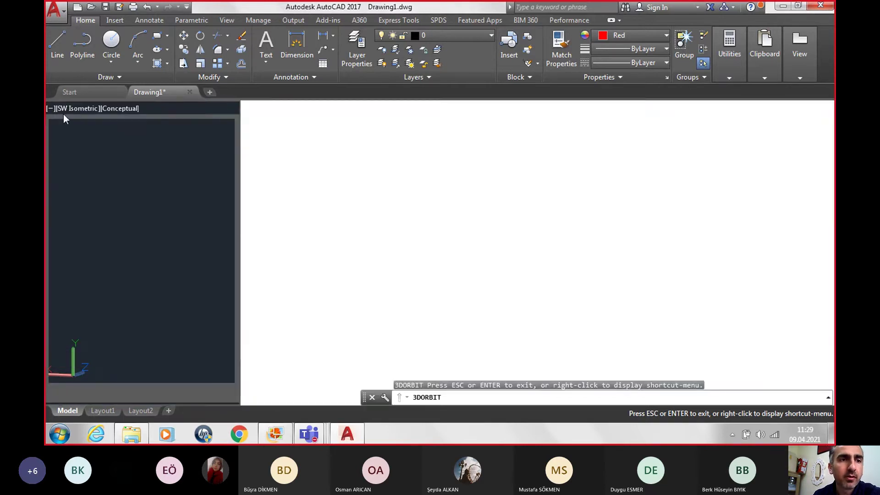
pyautogui.press('Escape')
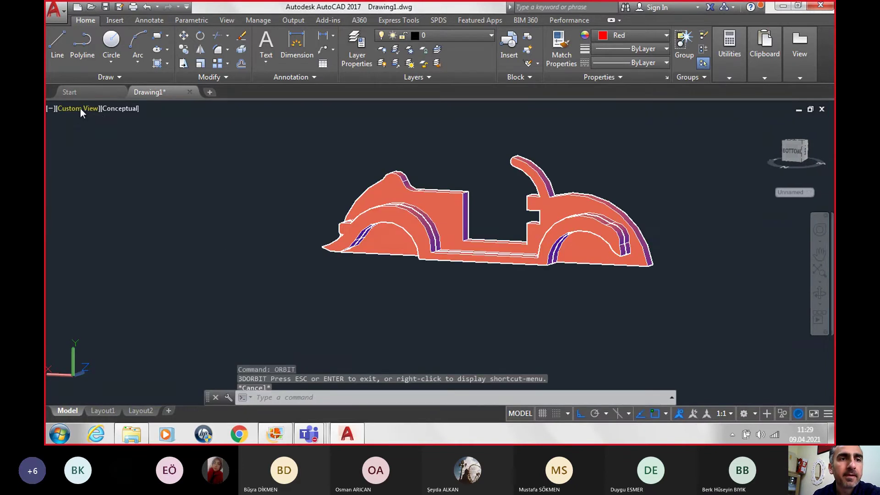
# Return the view to southwest isometric.
pyautogui.click(81, 109)
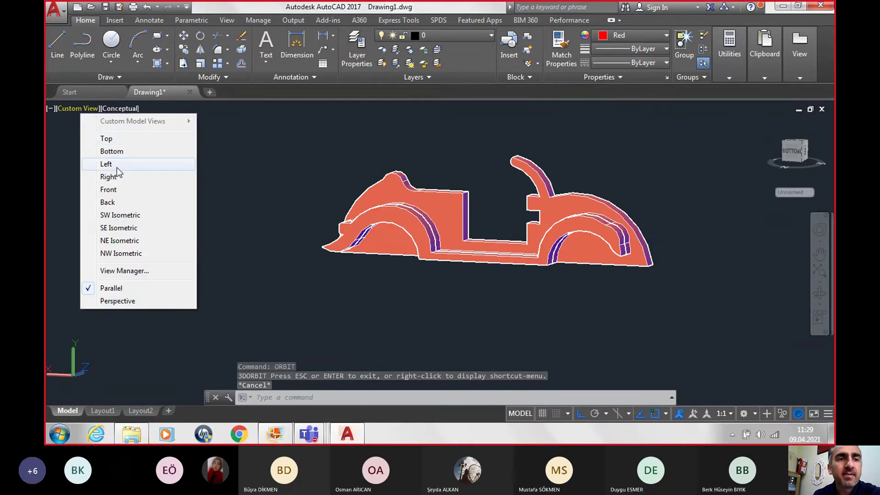
pyautogui.click(121, 215)
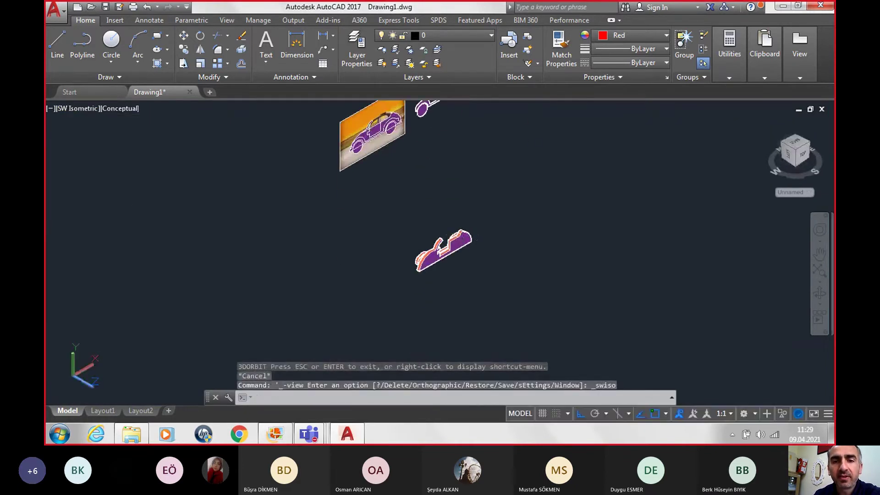
pyautogui.scroll(2, 415, 287)
pyautogui.scroll(1, 429, 261)
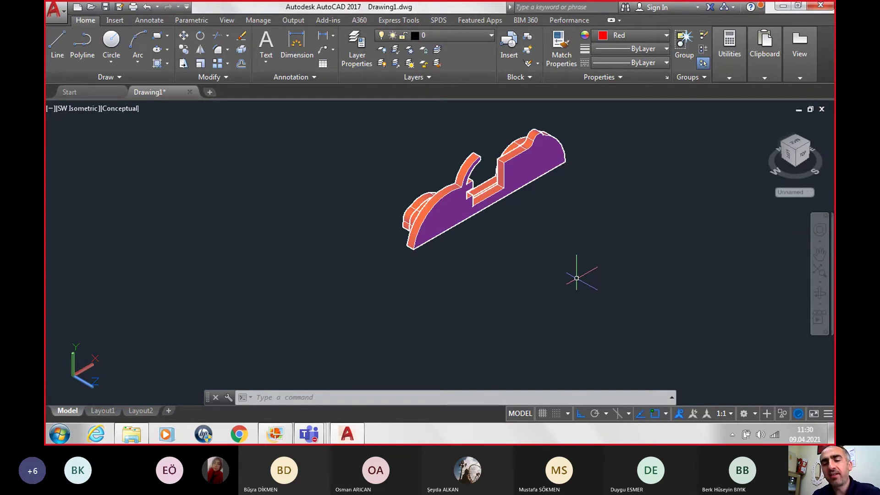
# Draw a line from the solid's front bottom corner with an 8-unit first segment.
pyautogui.write('l')
pyautogui.press('Return')
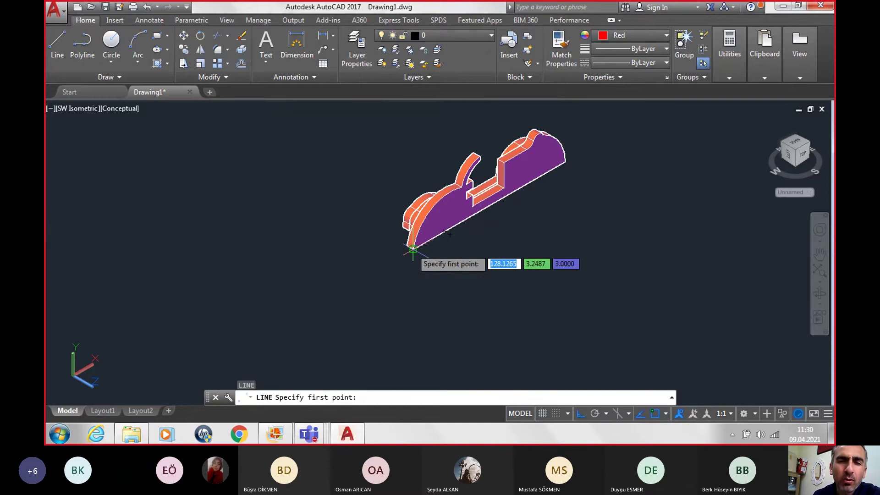
pyautogui.click(412, 249)
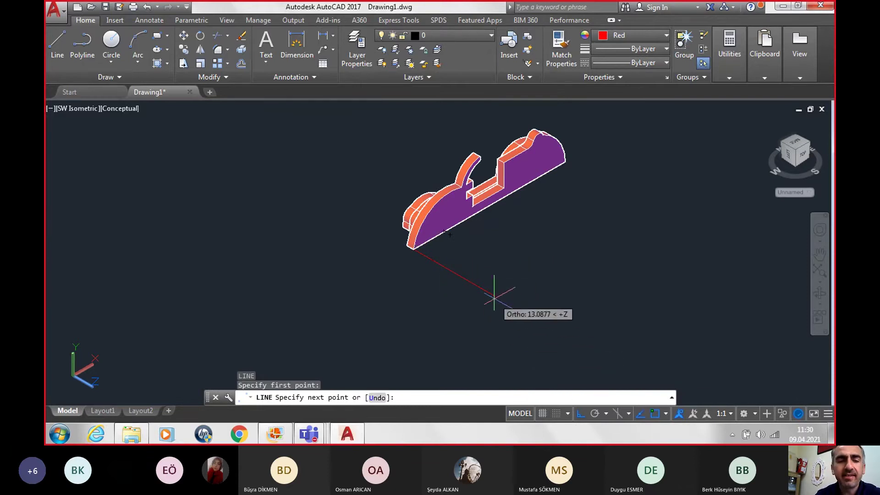
pyautogui.write('8')
pyautogui.press('Return')
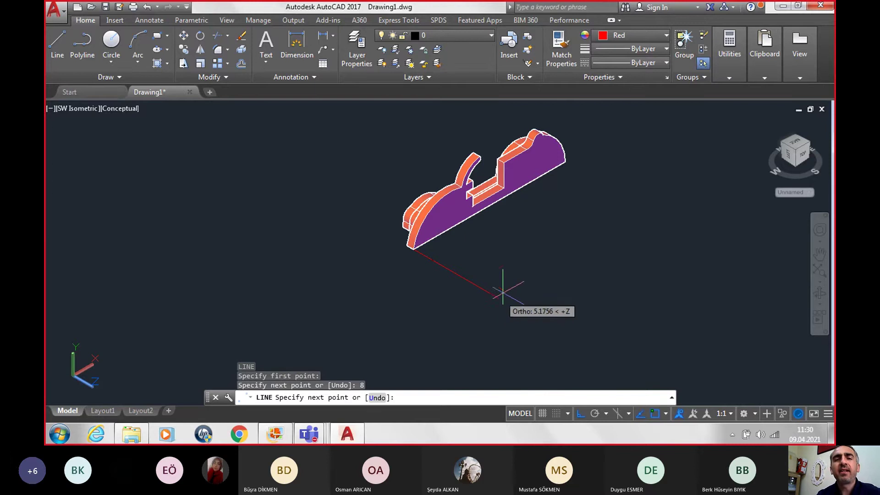
# In Top view, select all the car body slices.
pyautogui.press('Escape')
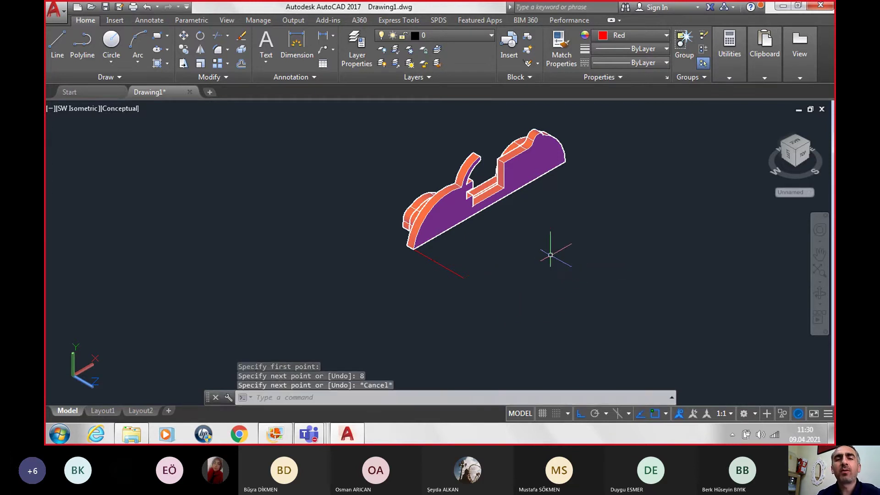
pyautogui.click(74, 108)
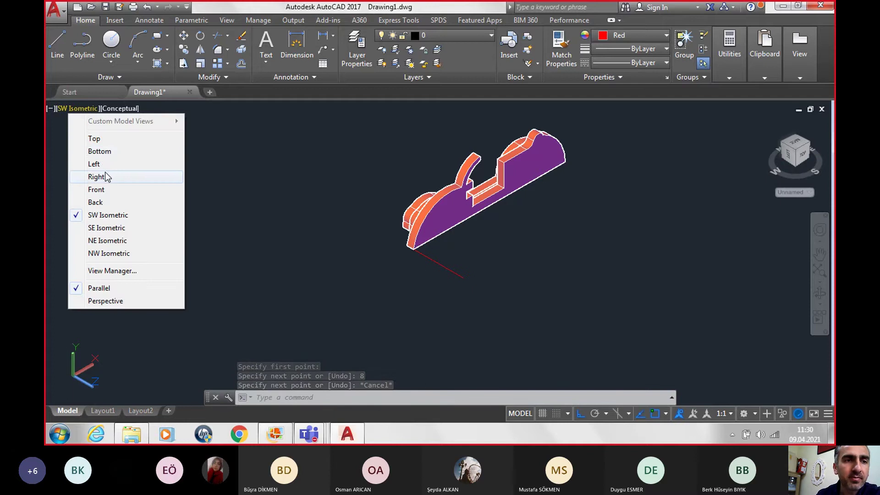
pyautogui.click(94, 139)
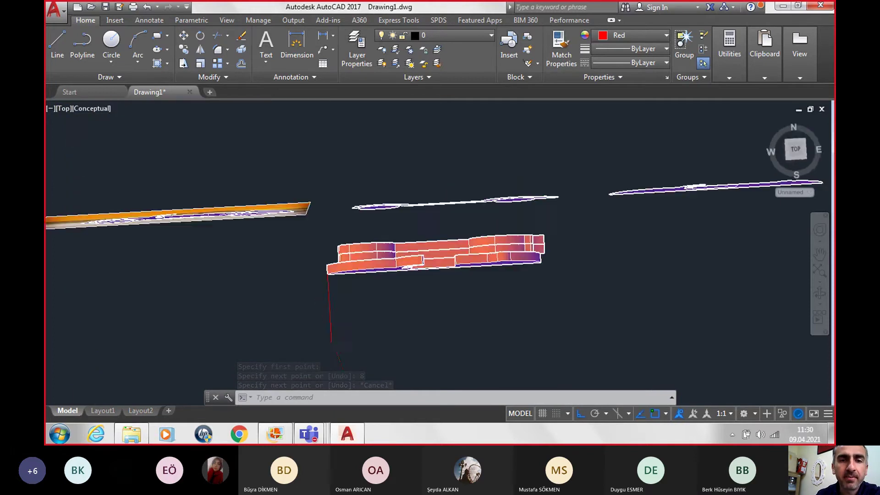
pyautogui.click(358, 226)
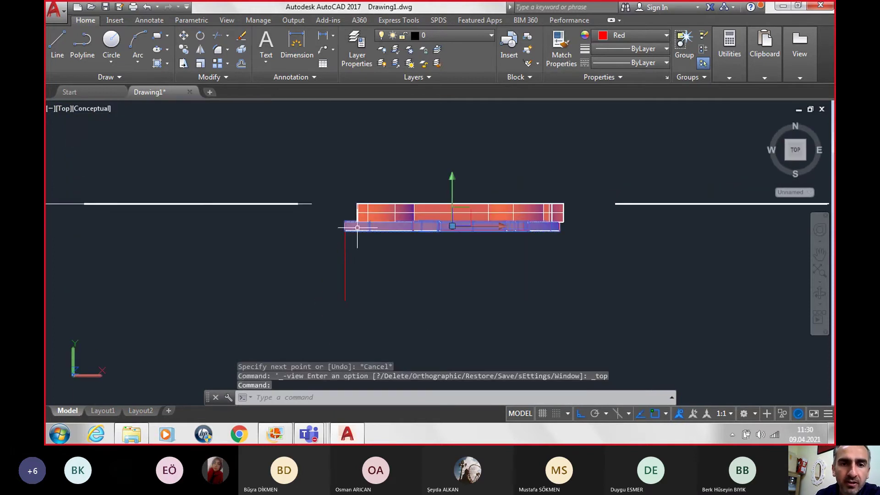
pyautogui.click(370, 218)
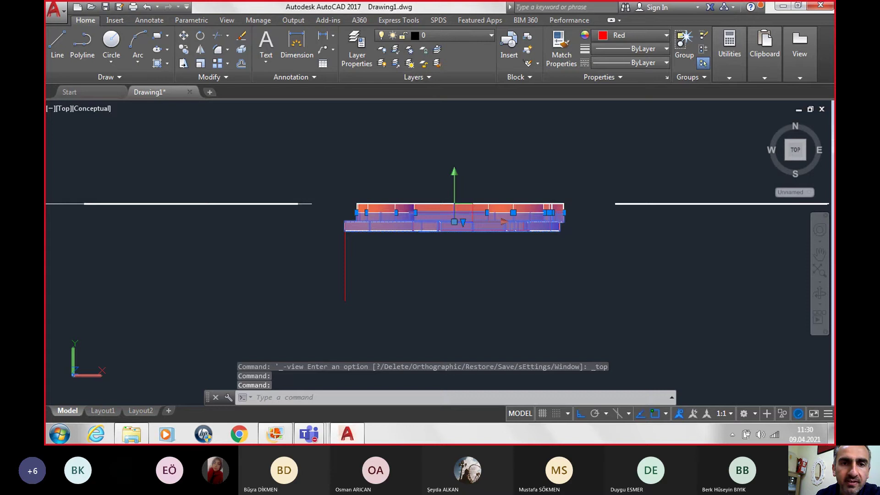
pyautogui.click(370, 213)
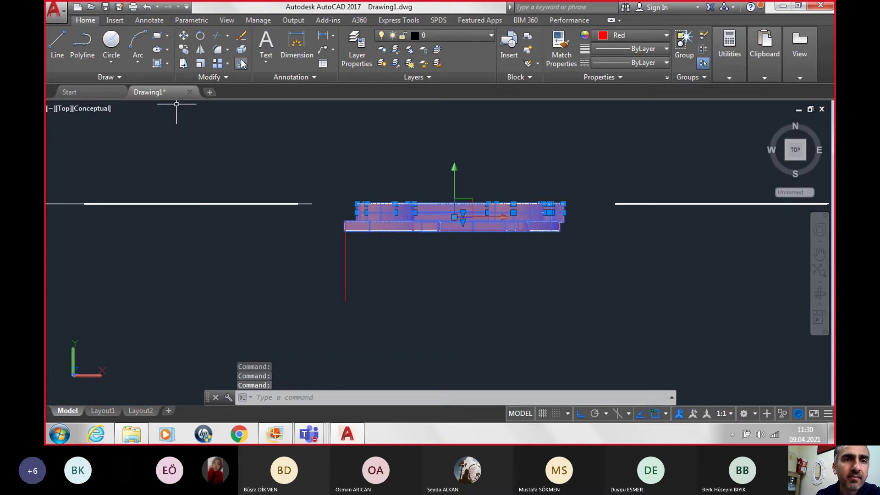
# Mirror the slices about a horizontal line on the red guide, keeping the originals.
pyautogui.click(201, 49)
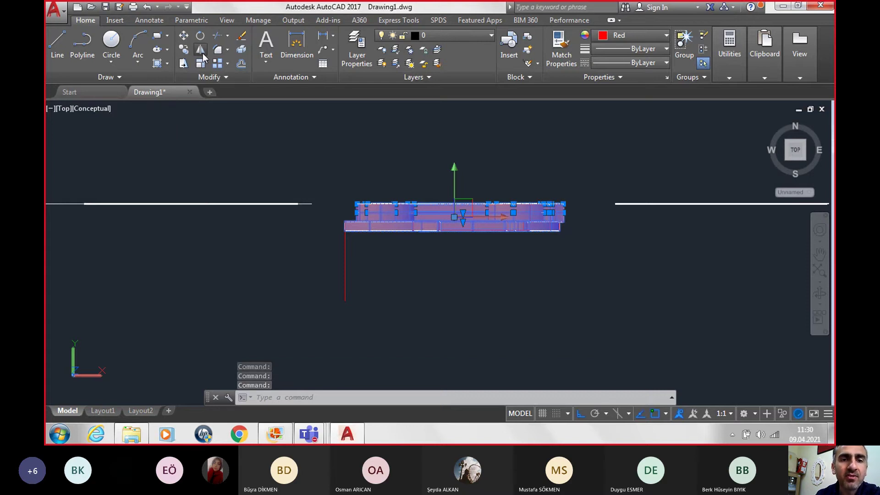
pyautogui.click(345, 265)
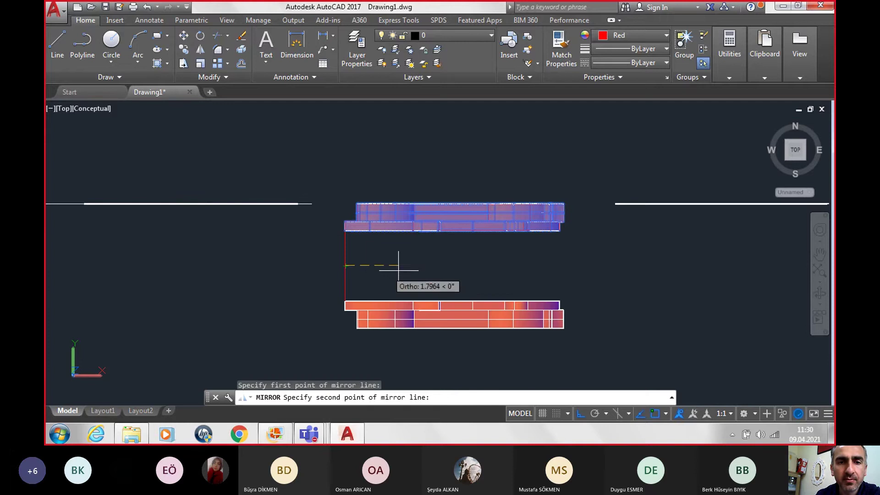
pyautogui.click(409, 265)
pyautogui.press('Return')
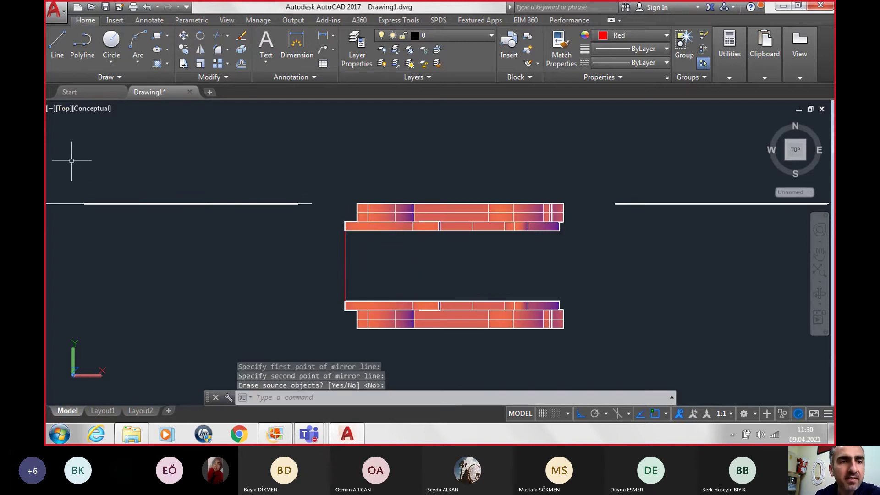
pyautogui.click(65, 111)
pyautogui.click(92, 214)
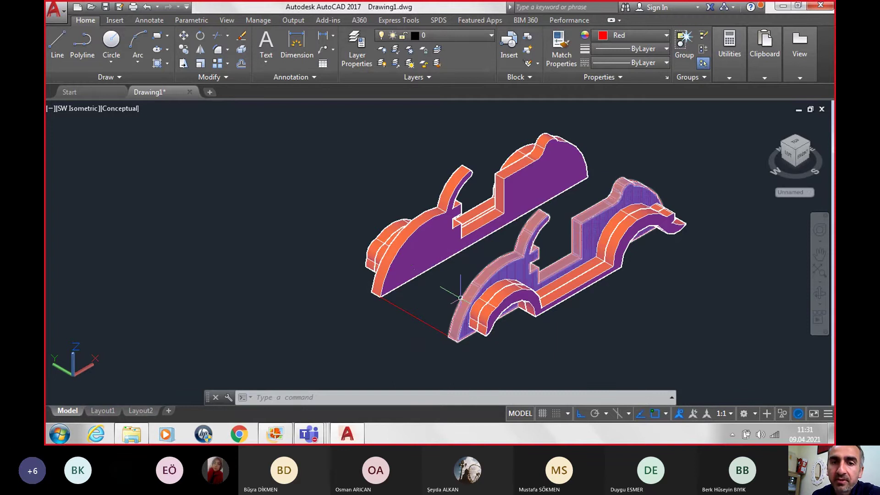
pyautogui.scroll(-4, 458, 301)
pyautogui.scroll(-2, 454, 289)
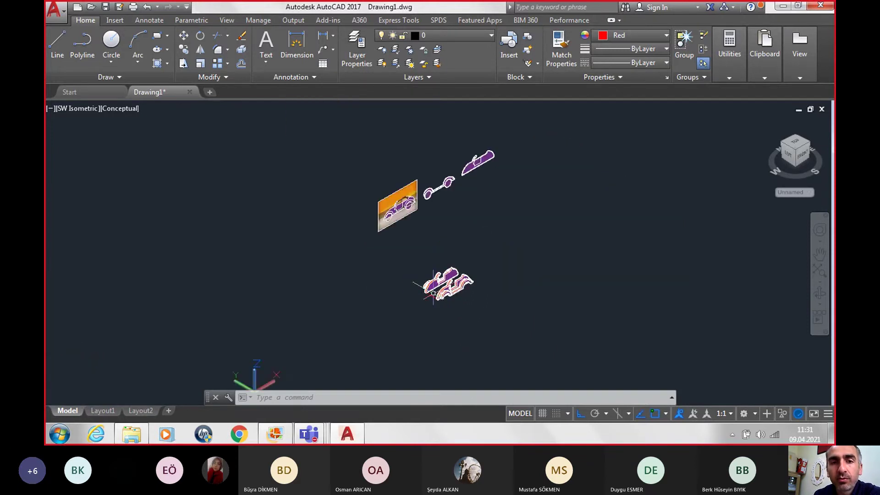
pyautogui.scroll(2, 353, 201)
pyautogui.scroll(2, 351, 203)
pyautogui.scroll(2, 349, 202)
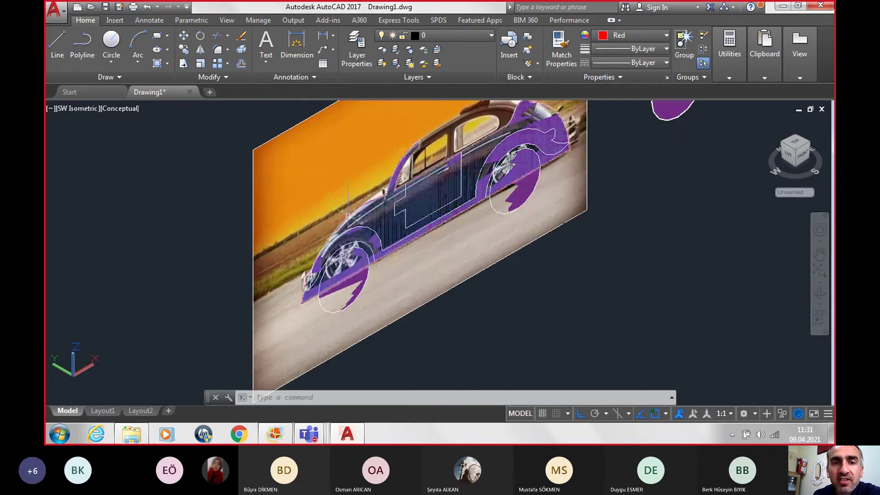
pyautogui.scroll(-4, 359, 201)
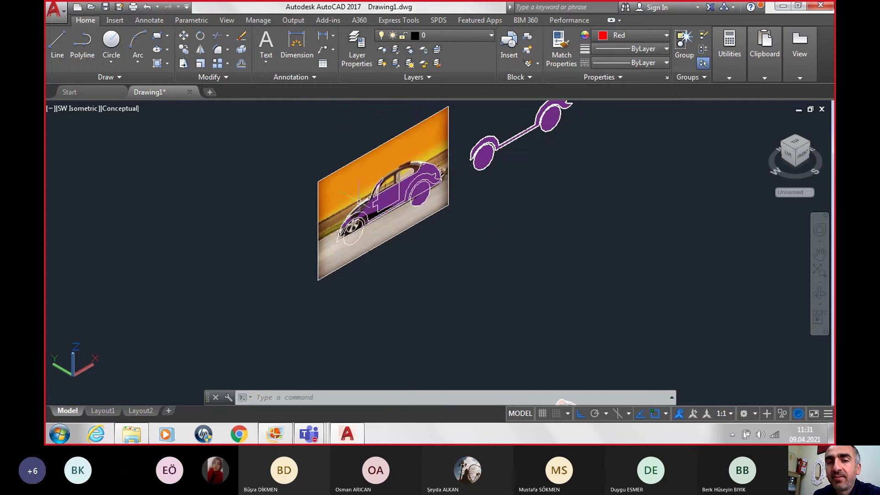
pyautogui.scroll(2, 430, 162)
pyautogui.scroll(3, 429, 163)
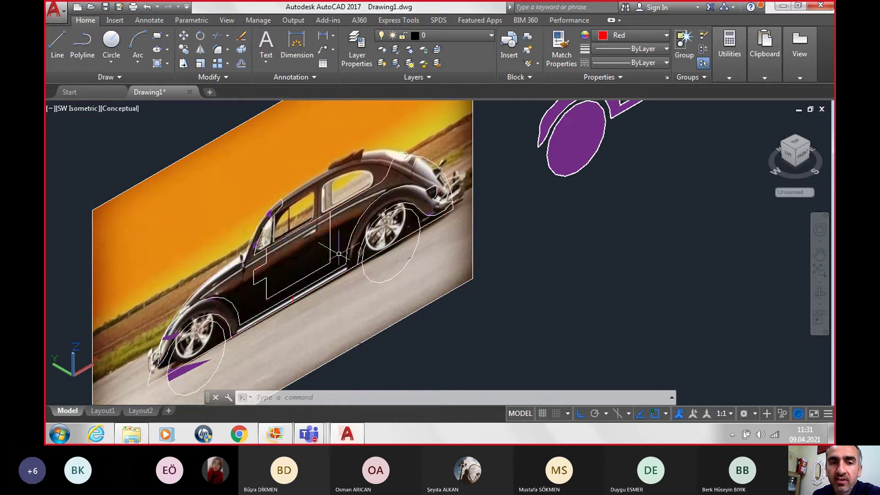
pyautogui.scroll(-7, 339, 253)
pyautogui.scroll(-2, 339, 254)
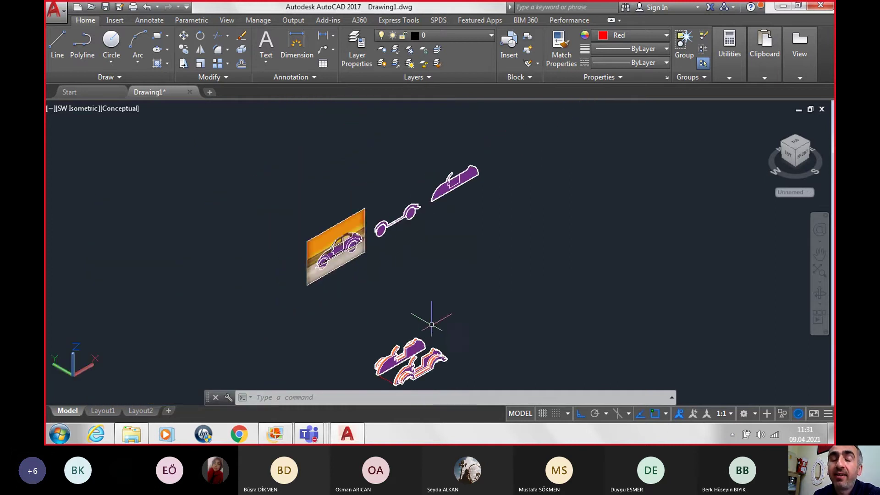
pyautogui.moveTo(431, 325); pyautogui.dragTo(427, 272, button='middle')
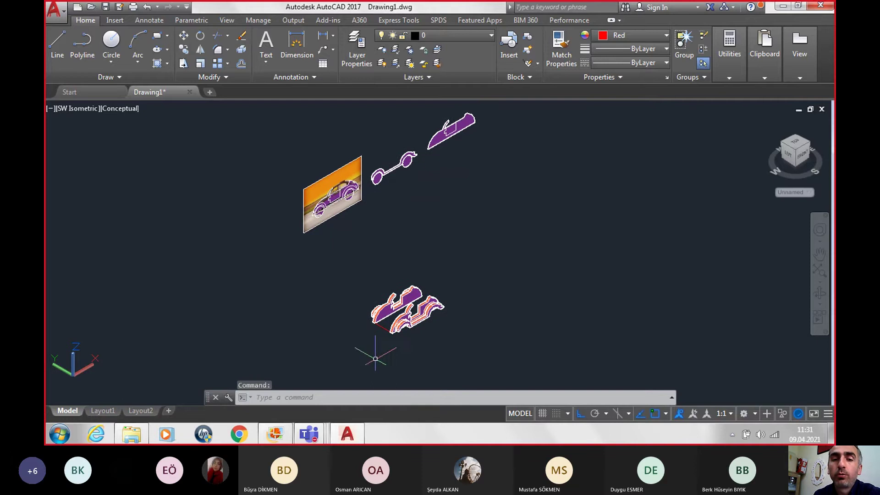
pyautogui.scroll(3, 376, 359)
pyautogui.scroll(3, 399, 333)
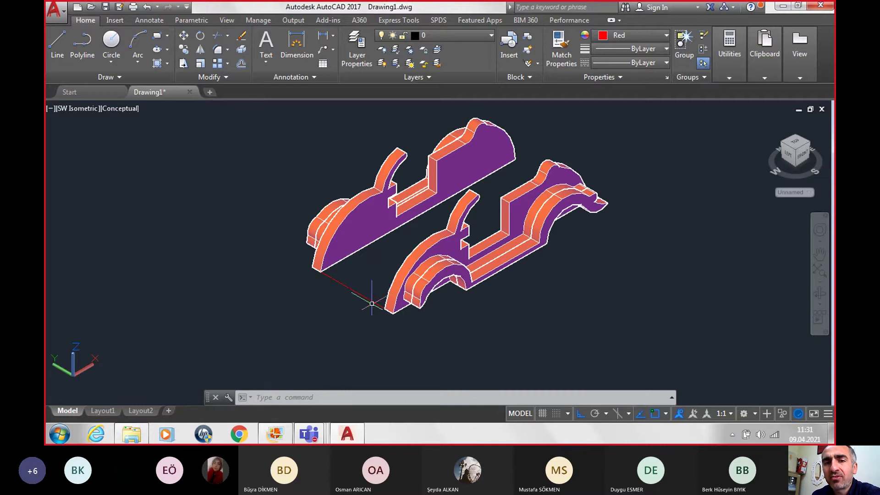
pyautogui.scroll(3, 316, 172)
pyautogui.scroll(-4, 327, 169)
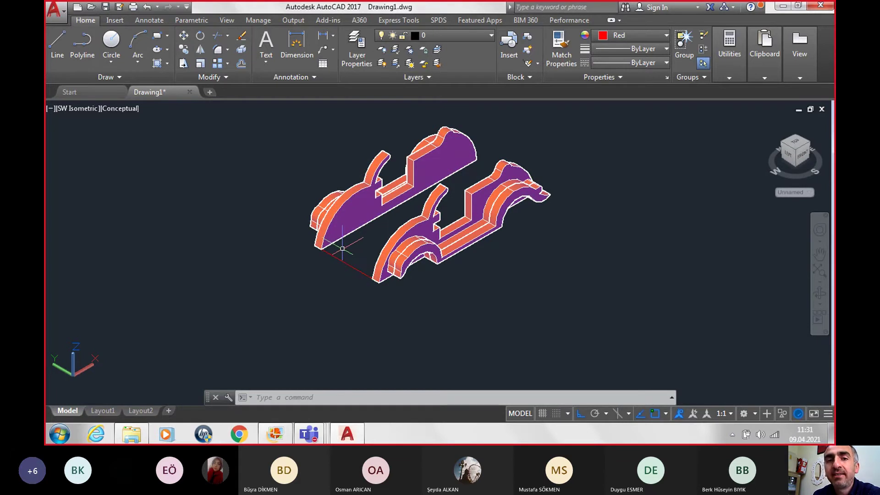
# Switch the viewport to the Front view and the visual style to 2D Wireframe.
pyautogui.click(76, 110)
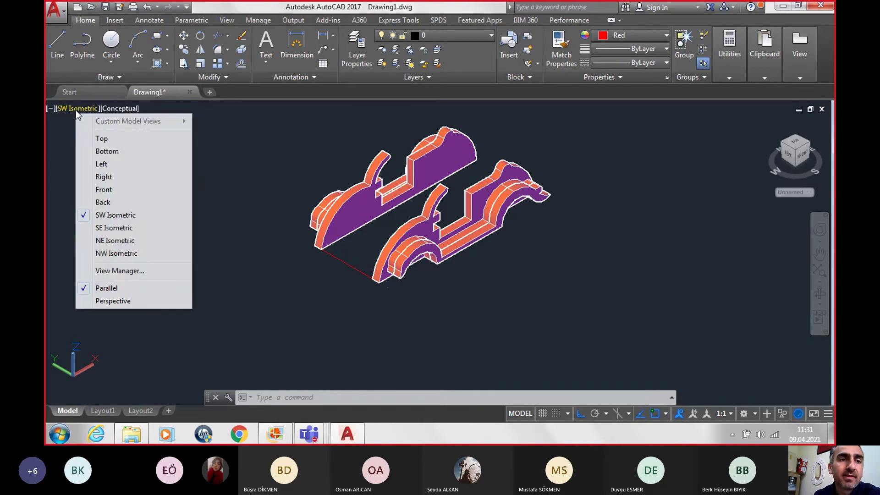
pyautogui.click(116, 190)
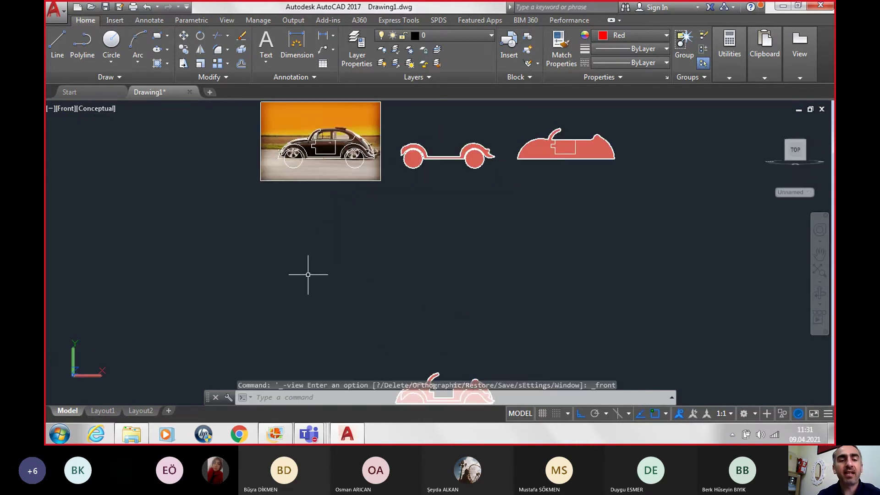
pyautogui.write('VIS')
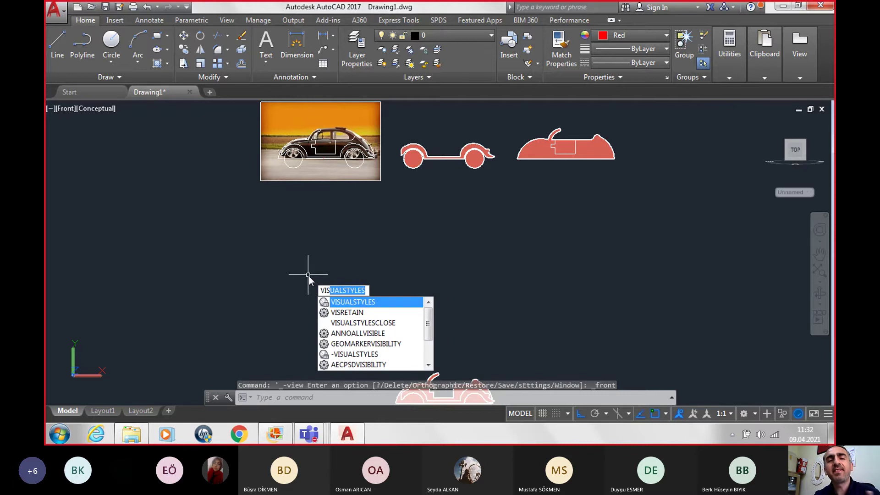
pyautogui.press('Return')
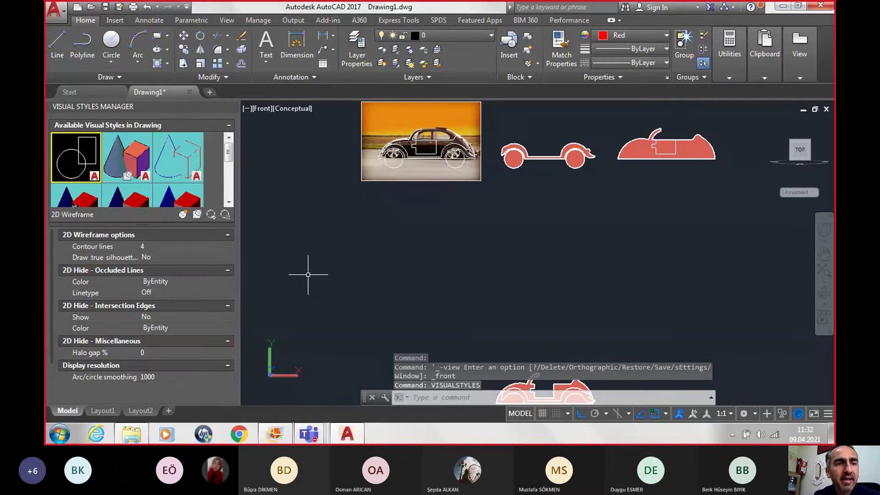
pyautogui.doubleClick(83, 170)
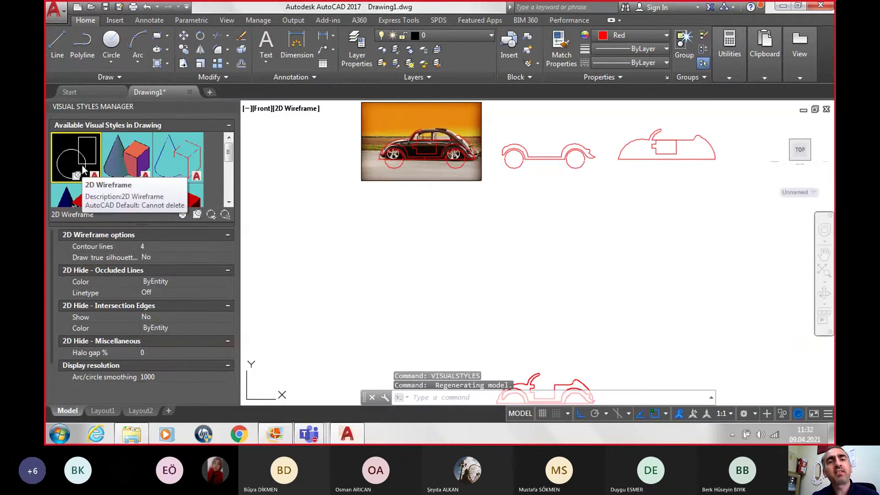
# Cancel an accidental close prompt, close the Visual Styles palette, and pan the car lower.
pyautogui.click(304, 163)
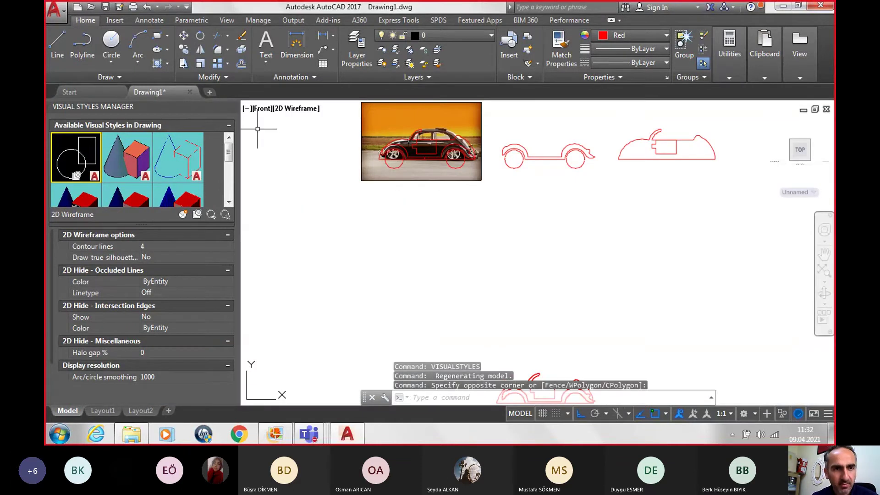
pyautogui.click(188, 91)
pyautogui.moveTo(232, 114)
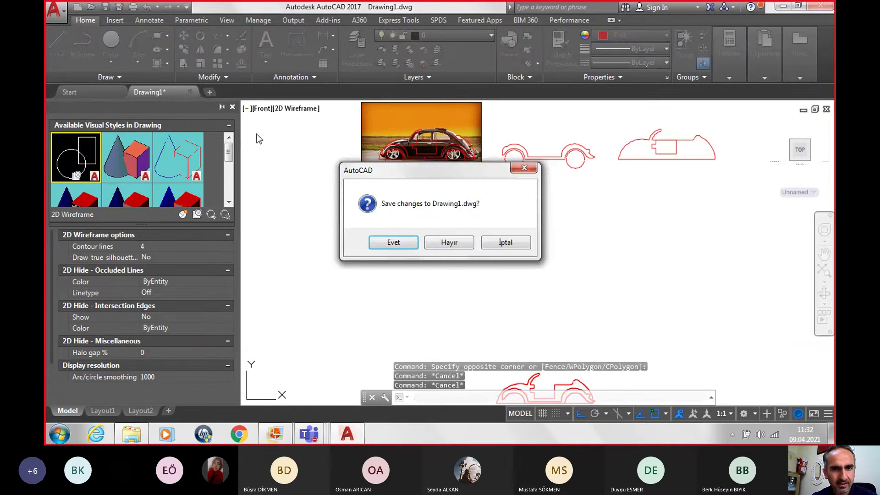
pyautogui.click(504, 247)
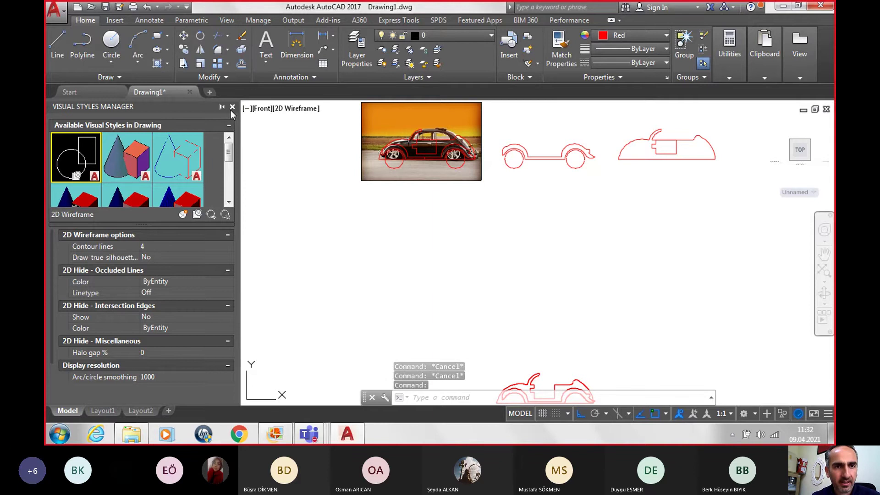
pyautogui.click(232, 107)
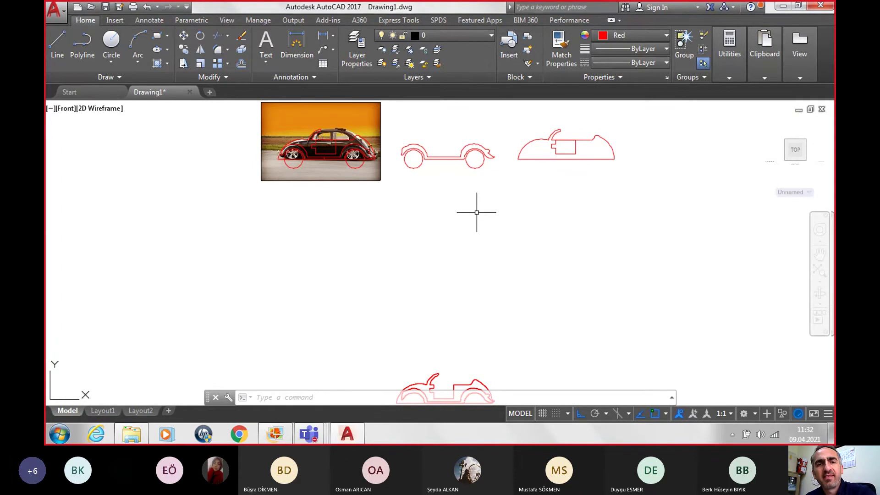
pyautogui.moveTo(477, 213); pyautogui.dragTo(488, 278, button='middle')
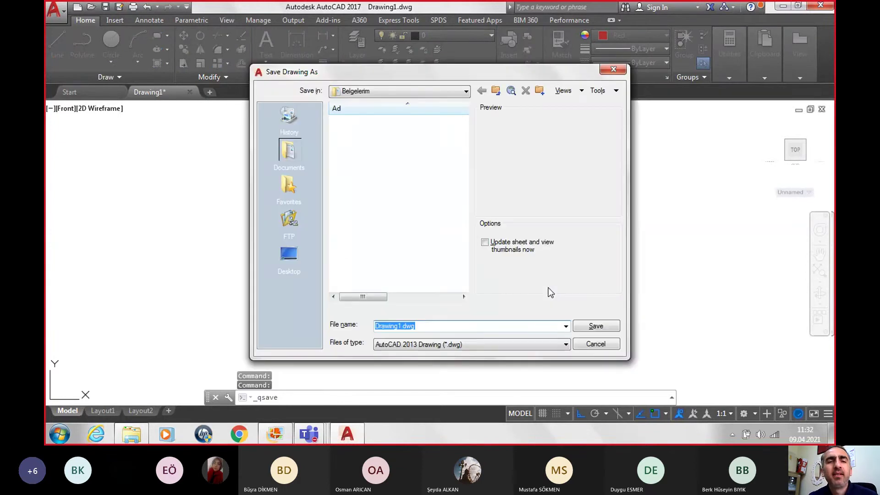
# Save the drawing as 'vosvos model tasarımı 9.4.2021.dwg' in Desktop's MAKET ve MODEL TASARIMI folder.
pyautogui.click(281, 256)
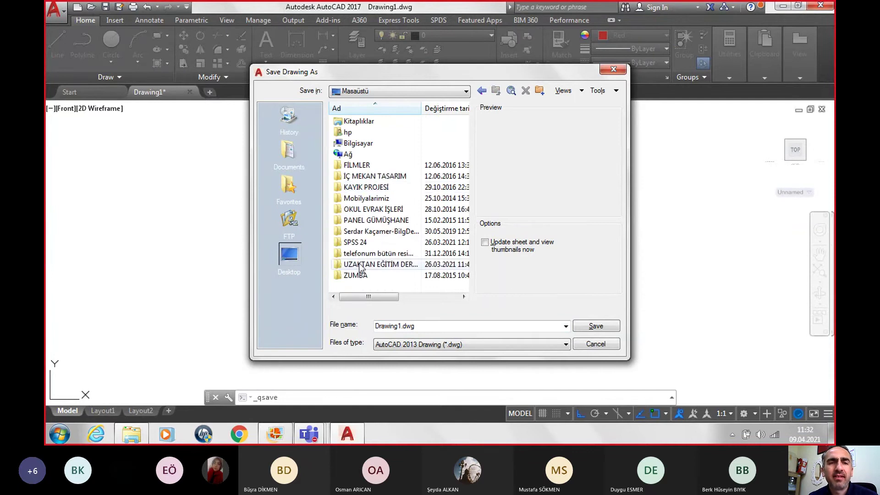
pyautogui.doubleClick(359, 264)
pyautogui.doubleClick(366, 132)
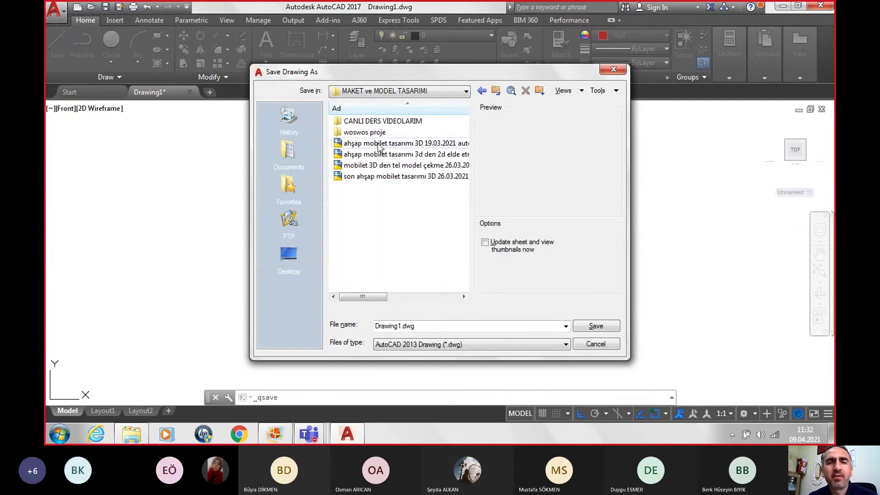
pyautogui.doubleClick(410, 326)
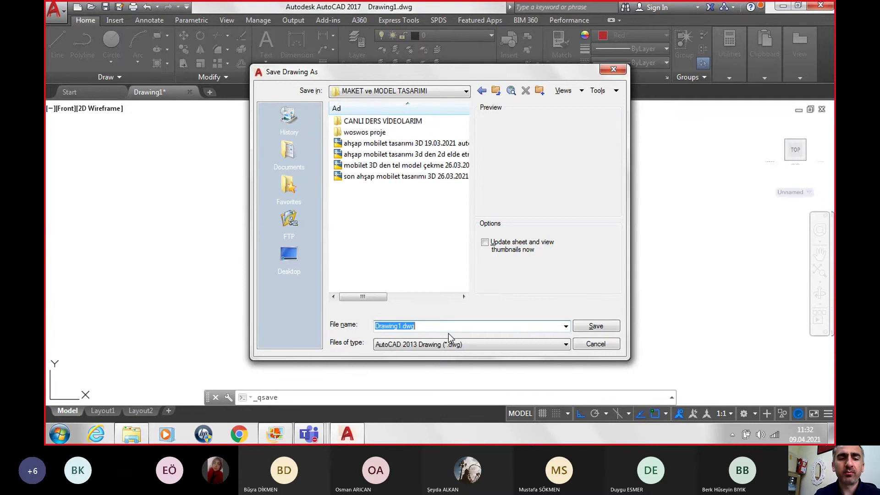
pyautogui.write('vo')
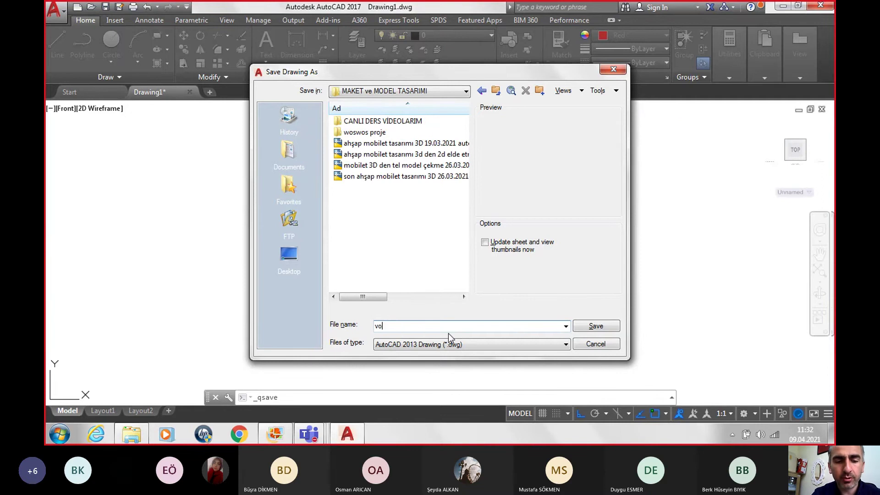
pyautogui.write('svos ')
pyautogui.write('model tasarımı 9.4.202')
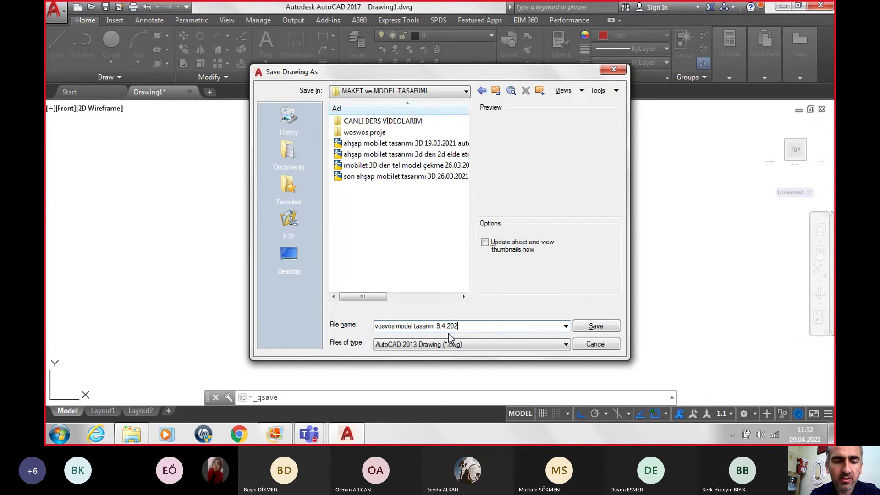
pyautogui.write('1')
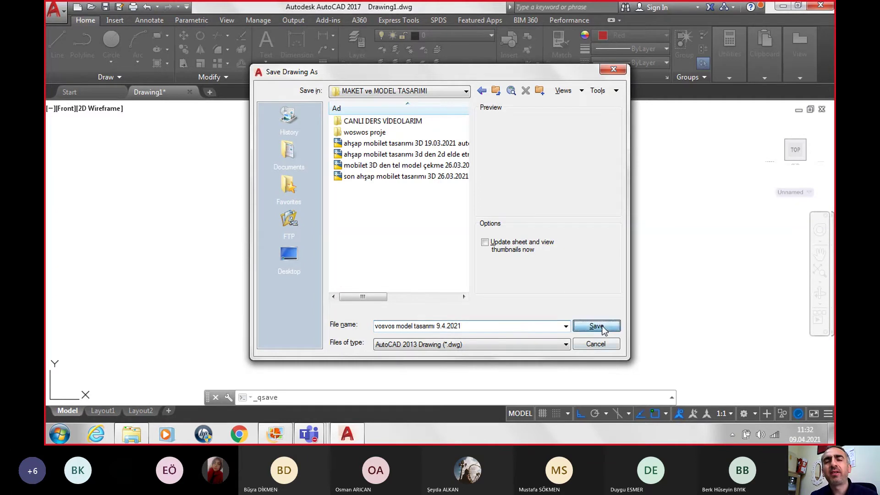
pyautogui.click(604, 328)
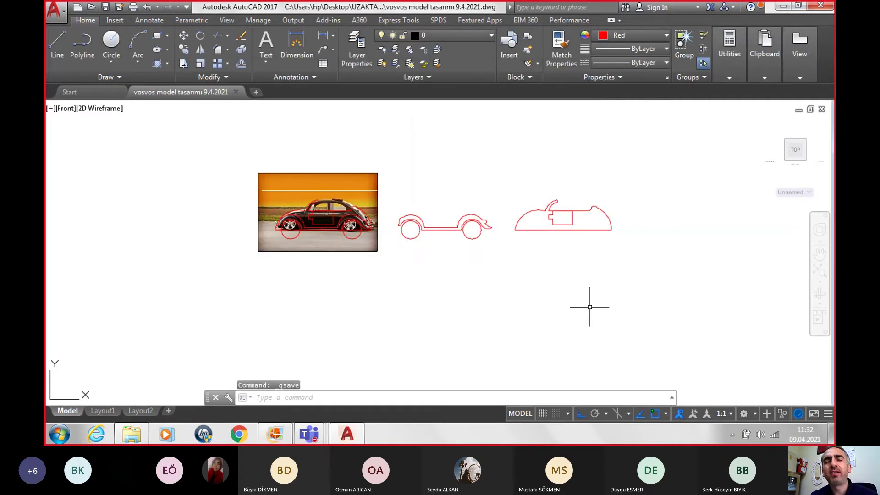
# Erase the left and right wheel circles, then zoom in on the right wheel arch.
pyautogui.scroll(2, 271, 211)
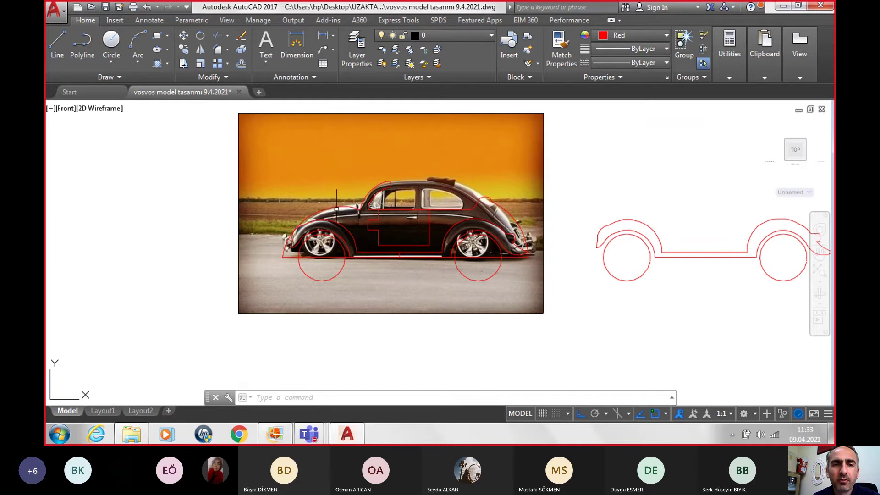
pyautogui.scroll(2, 340, 267)
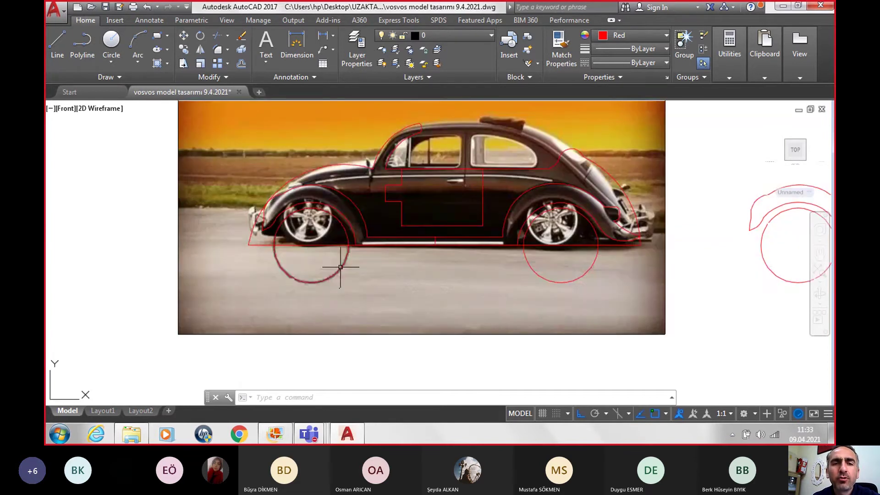
pyautogui.click(340, 267)
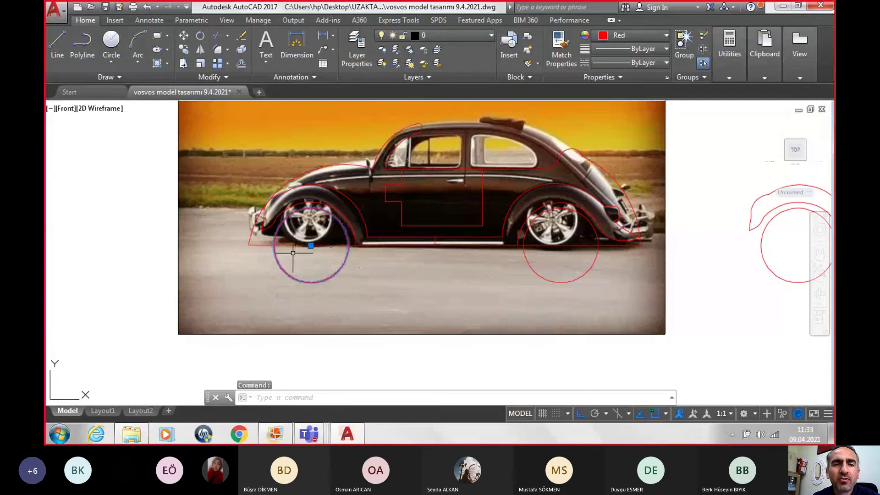
pyautogui.click(555, 283)
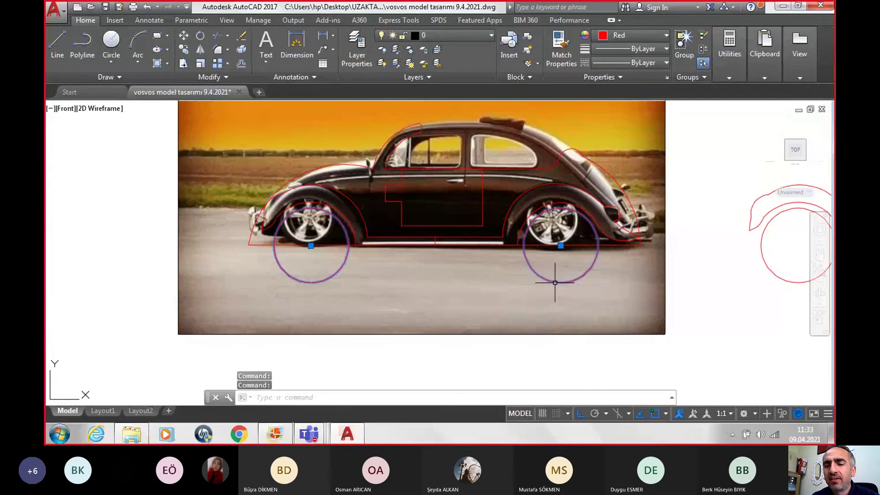
pyautogui.press('Delete')
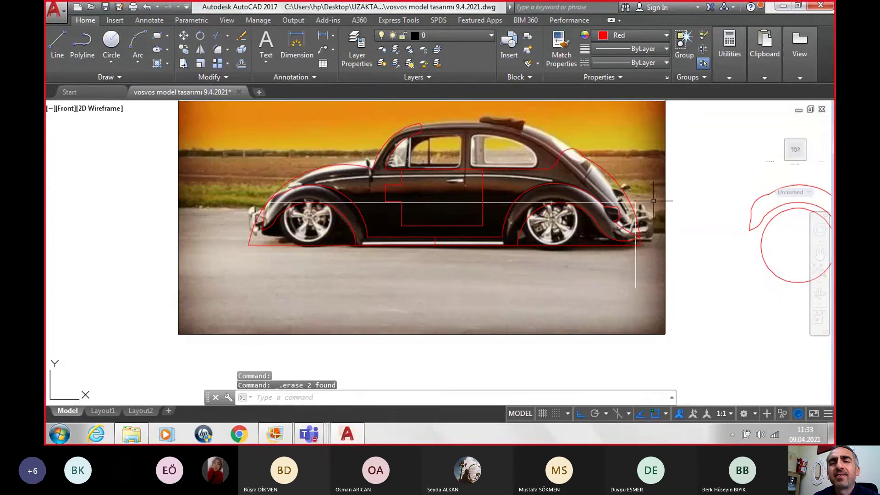
pyautogui.scroll(2, 636, 203)
pyautogui.scroll(2, 642, 220)
pyautogui.moveTo(647, 235)
pyautogui.mouseDown(button='middle')
pyautogui.moveTo(615, 252)
pyautogui.moveTo(607, 246)
pyautogui.mouseUp(button='middle')
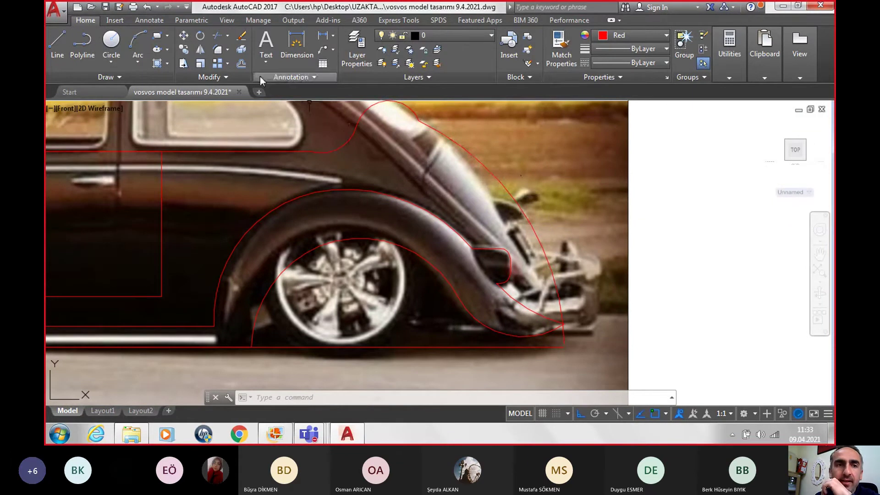
# Draw a three-point arc from the upper fender down to the base line, with Ortho off.
pyautogui.click(133, 40)
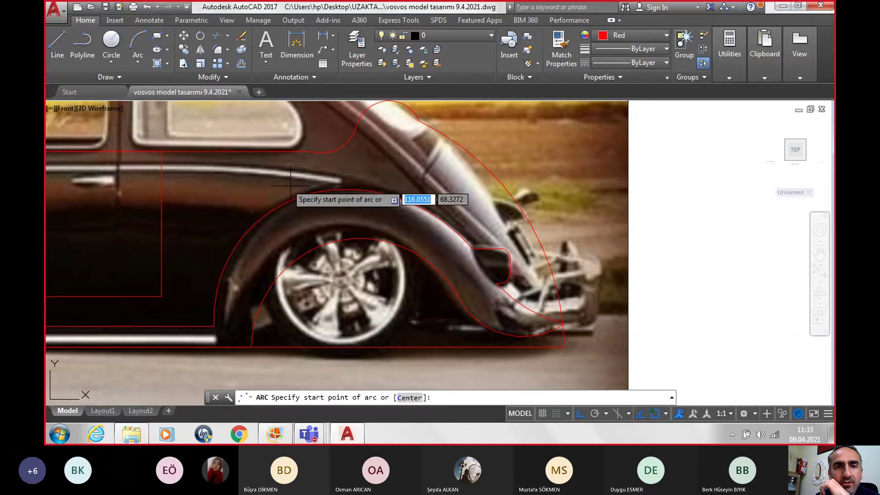
pyautogui.click(360, 120)
pyautogui.scroll(-2, 401, 191)
pyautogui.scroll(-2, 398, 195)
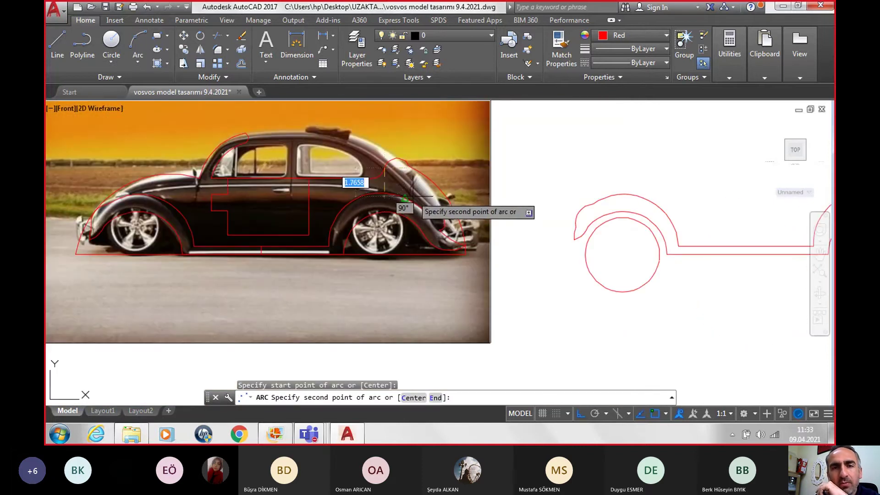
pyautogui.click(579, 413)
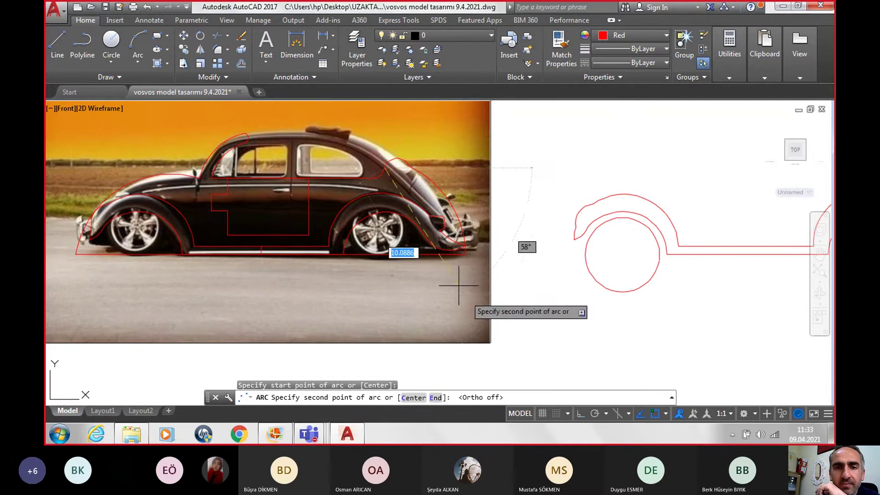
pyautogui.scroll(3, 454, 236)
pyautogui.scroll(-2, 456, 235)
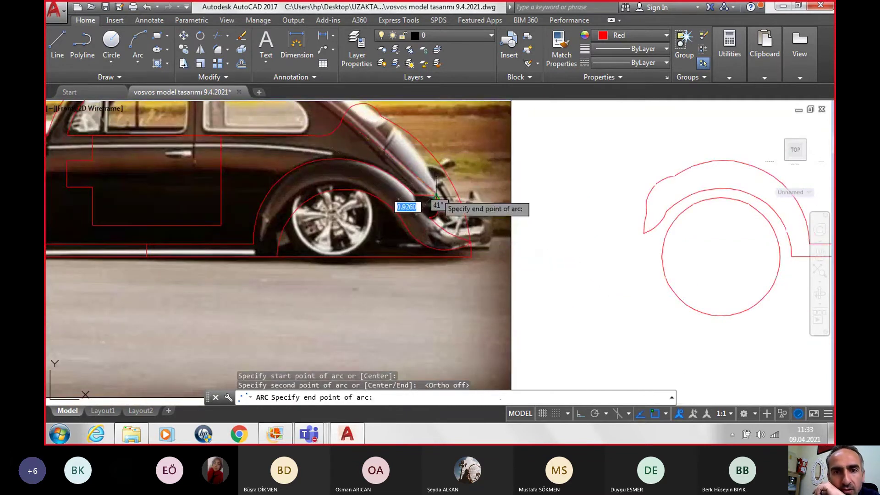
pyautogui.click(441, 212)
pyautogui.scroll(2, 477, 268)
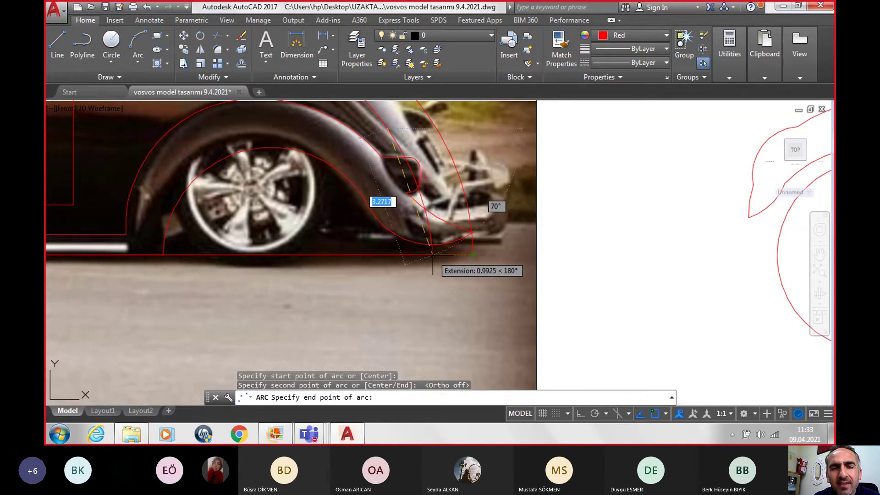
pyautogui.click(433, 253)
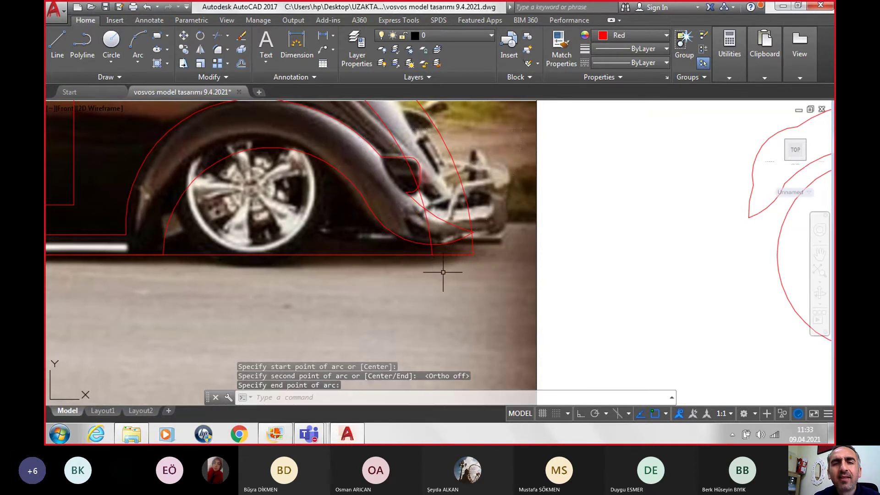
# Select the new fender arc and grab its midpoint grip to reshape it.
pyautogui.scroll(-2, 474, 208)
pyautogui.scroll(4, 474, 208)
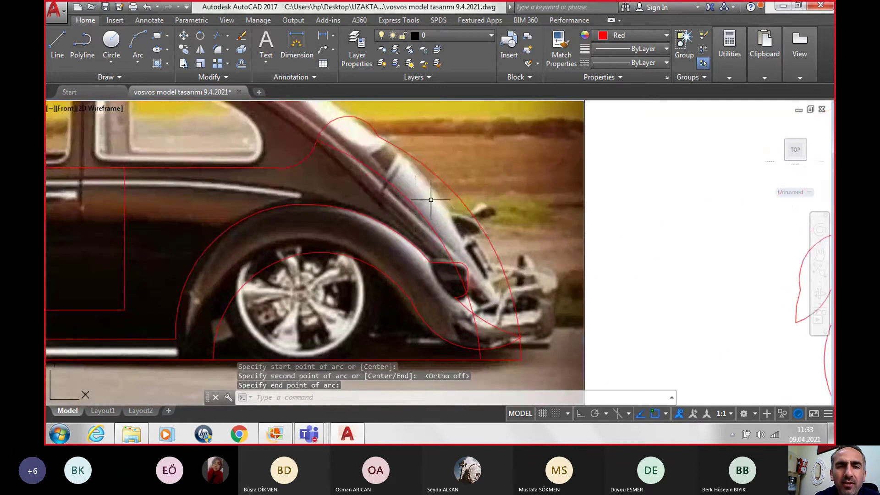
pyautogui.click(432, 227)
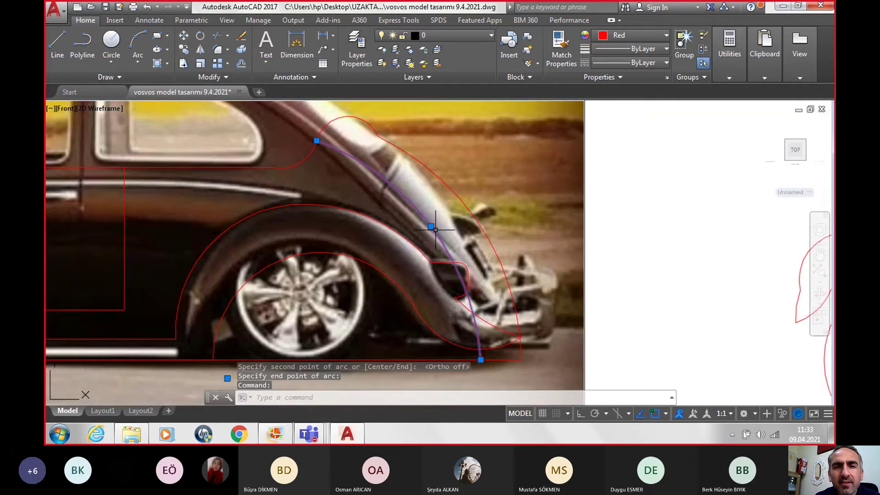
pyautogui.click(431, 226)
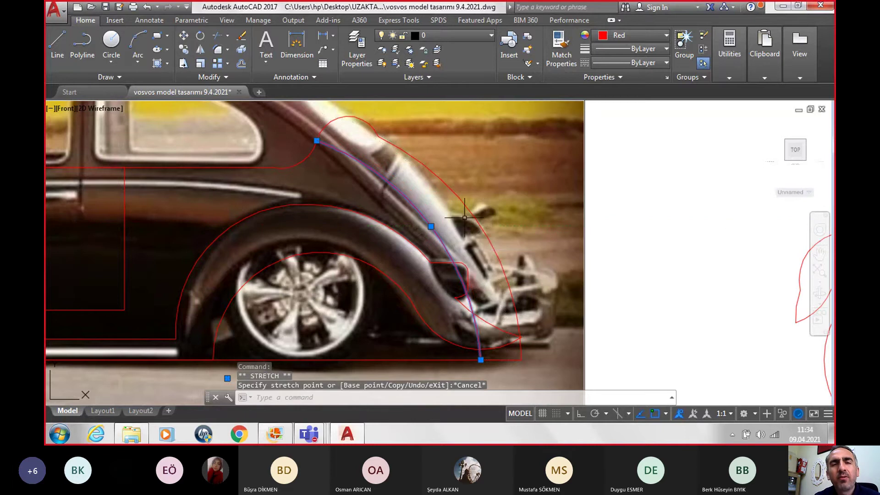
# Delete the fender arc, then dismiss an accidentally opened Export dialog.
pyautogui.press('Escape')
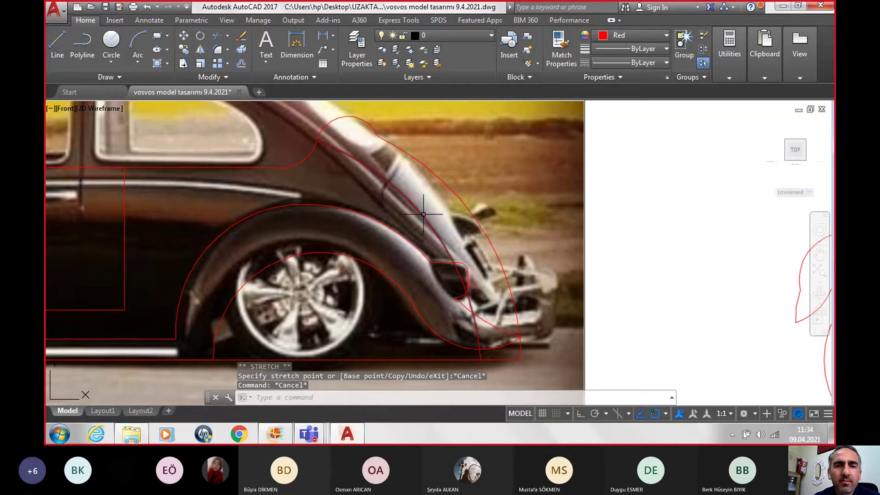
pyautogui.click(423, 214)
pyautogui.press('Delete')
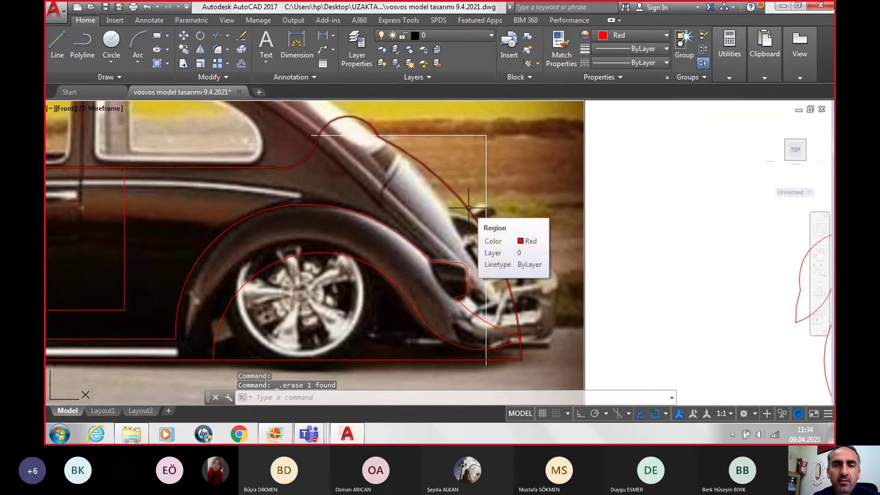
pyautogui.click(468, 208)
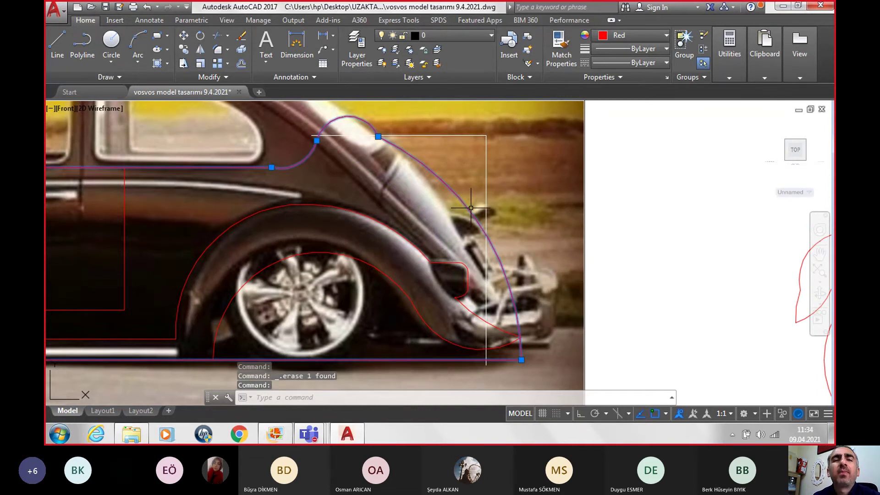
pyautogui.write('e')
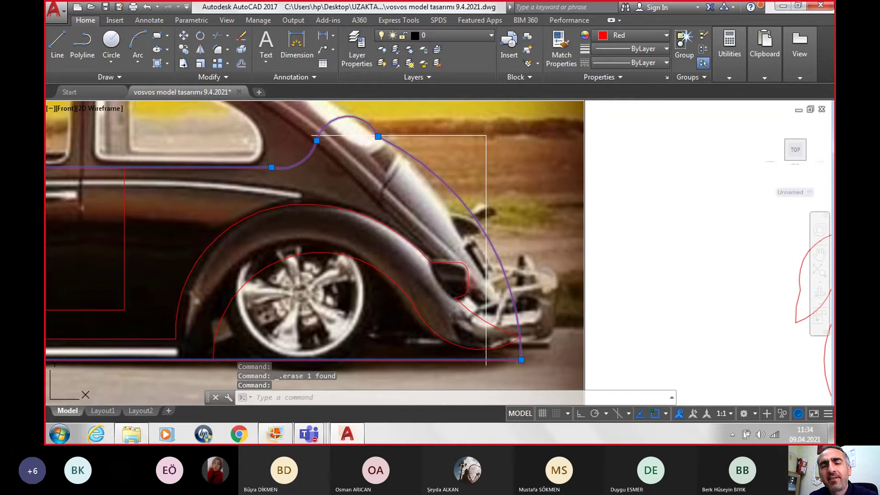
pyautogui.press('Return')
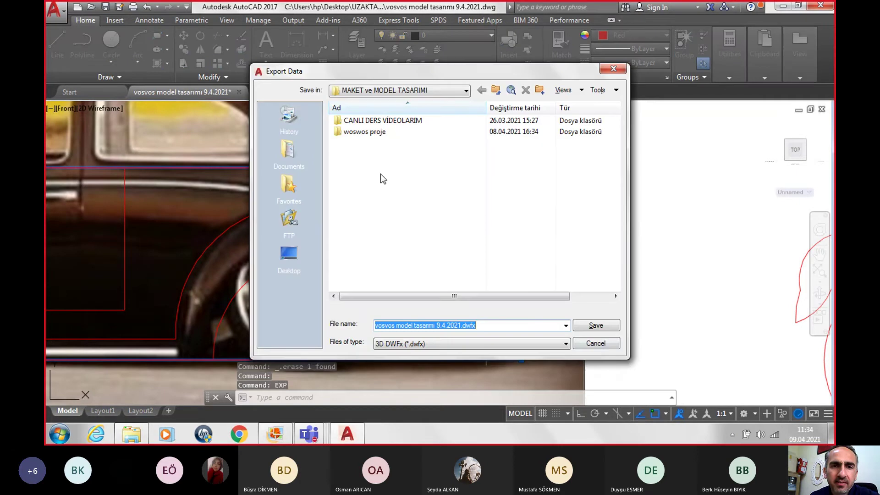
pyautogui.click(596, 344)
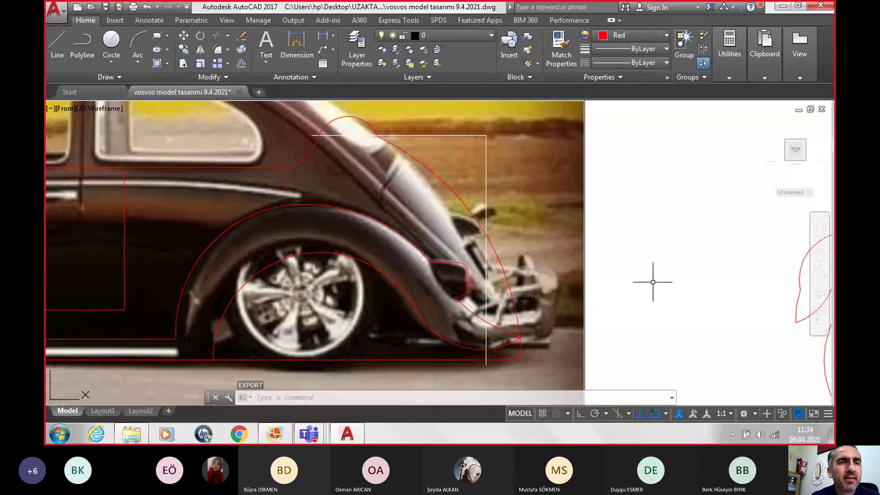
# Explode the car's outer outline polyline into separate curves and lines.
pyautogui.click(210, 78)
pyautogui.click(241, 49)
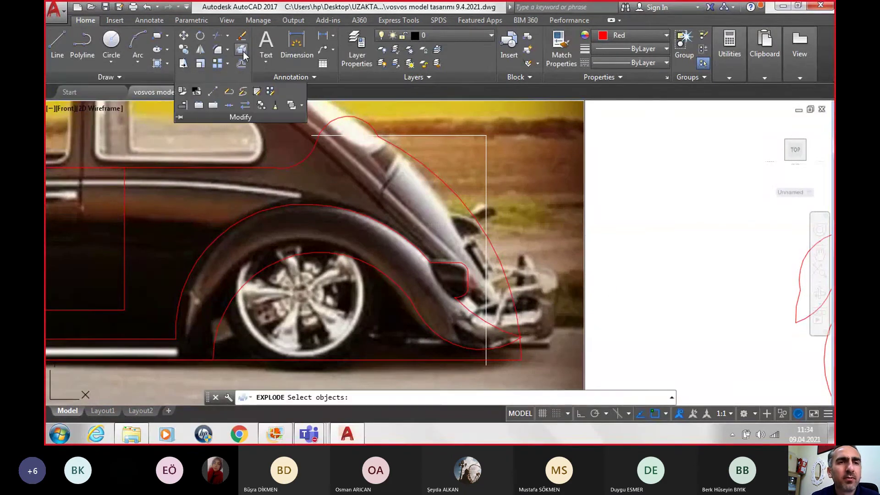
pyautogui.click(442, 182)
pyautogui.press('Return')
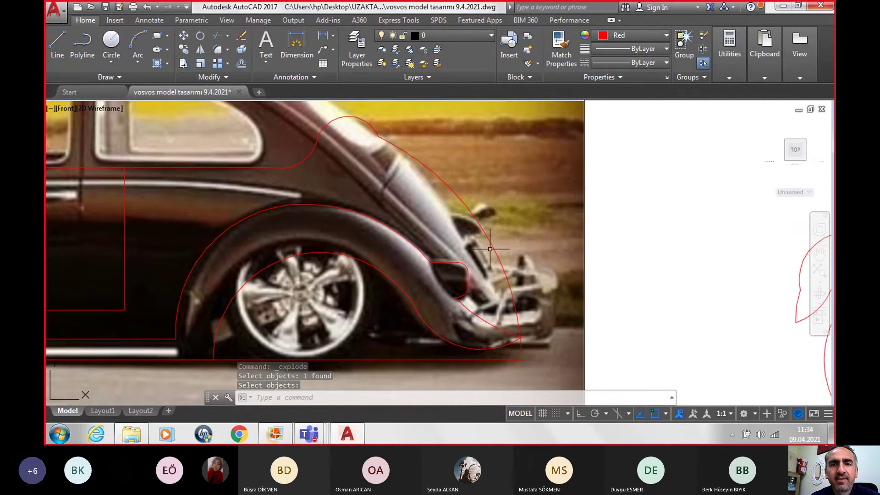
pyautogui.click(493, 249)
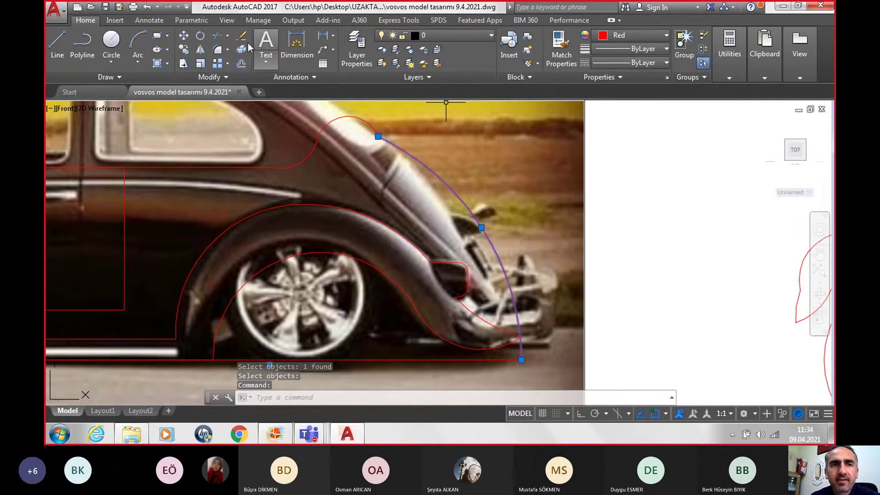
# Copy the front curve 1 unit to the left, based at its lower endpoint.
pyautogui.click(185, 62)
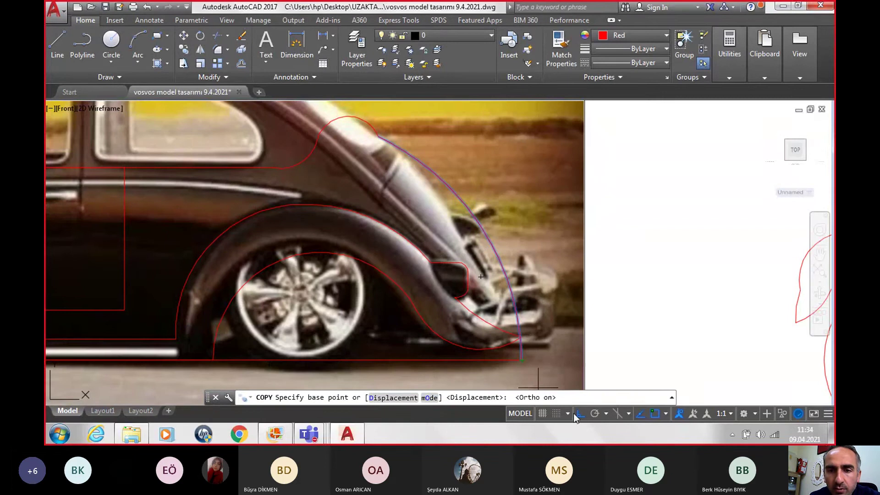
pyautogui.click(522, 360)
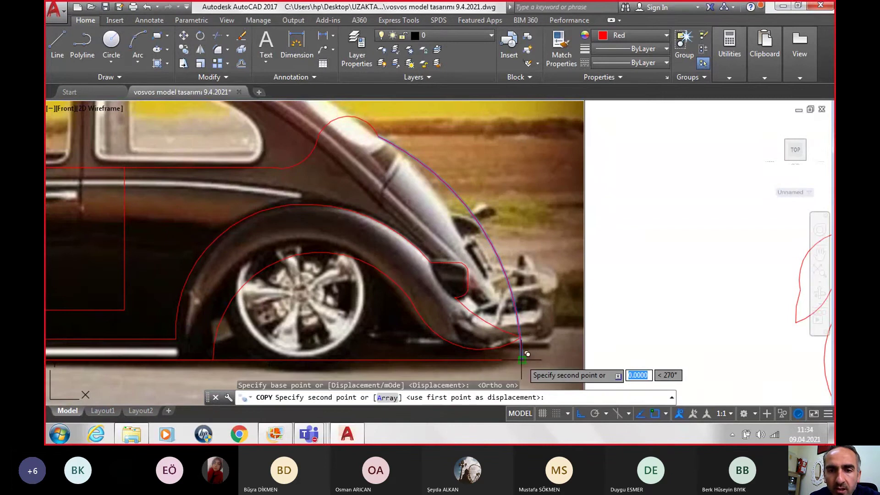
pyautogui.click(459, 362)
pyautogui.write('1')
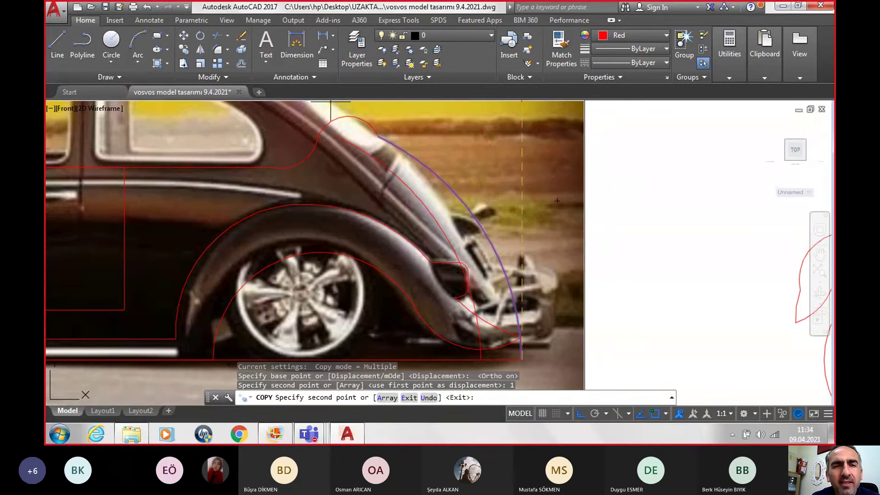
pyautogui.press('Escape')
# Check the copied curve's top grip, then pan and zoom over the front fender lines.
pyautogui.scroll(2, 360, 130)
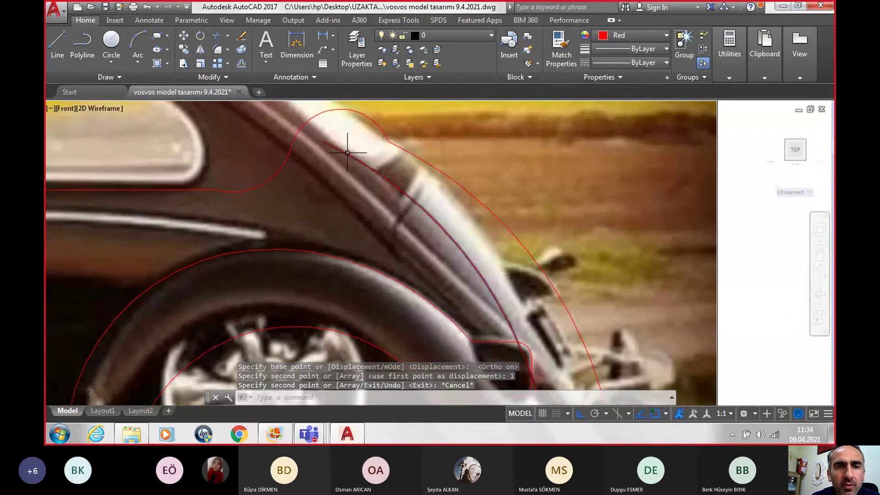
pyautogui.click(326, 144)
pyautogui.click(324, 141)
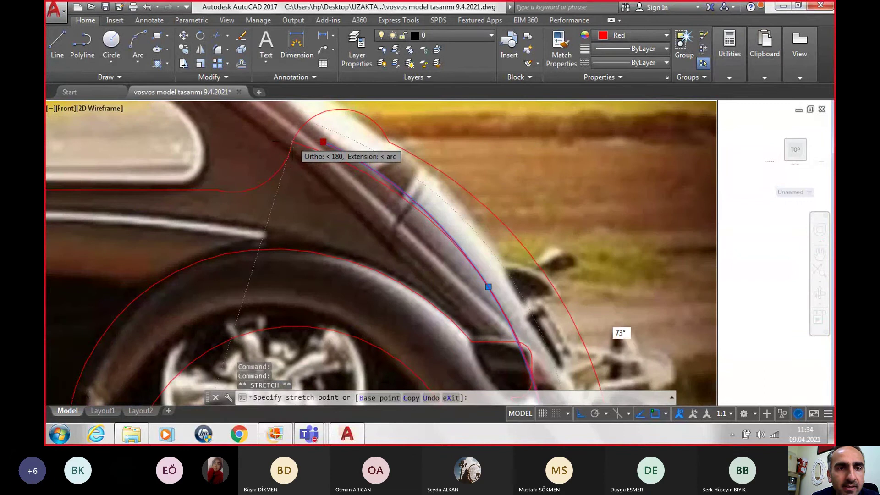
pyautogui.scroll(2, 293, 144)
pyautogui.press('Escape')
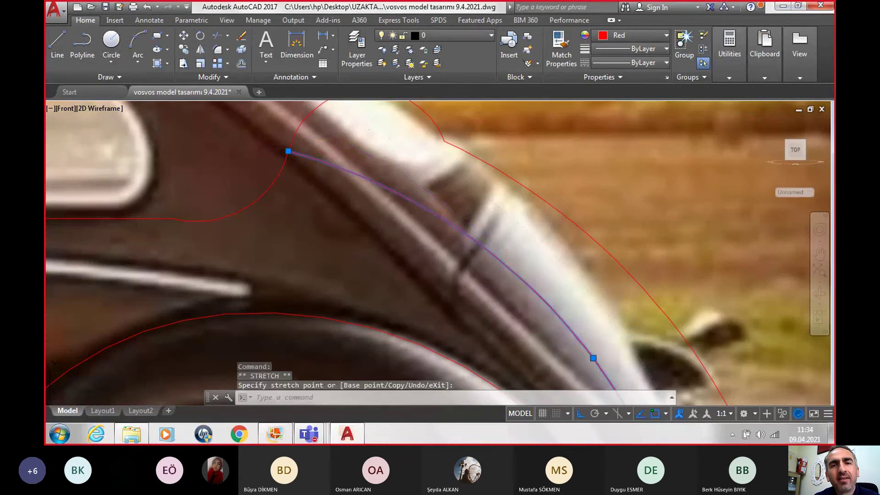
pyautogui.scroll(-2, 458, 220)
pyautogui.scroll(-2, 562, 270)
pyautogui.moveTo(566, 269); pyautogui.dragTo(466, 184, button='middle')
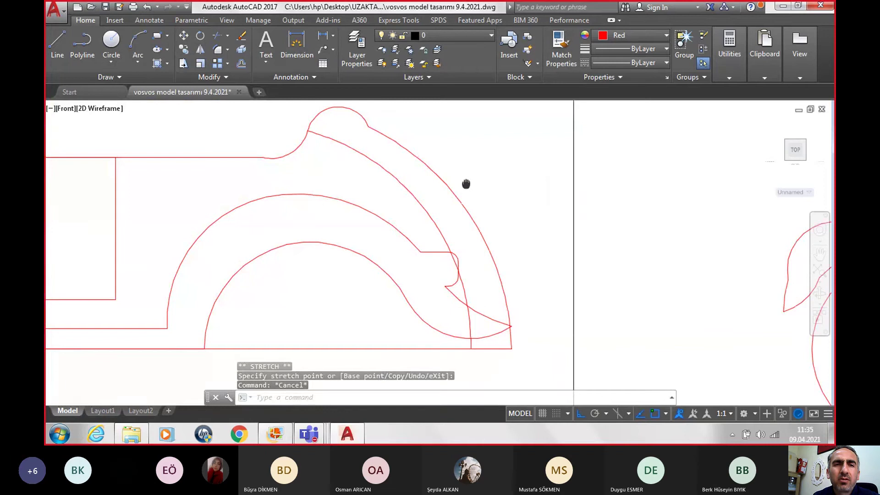
pyautogui.moveTo(466, 183); pyautogui.dragTo(467, 183, button='middle')
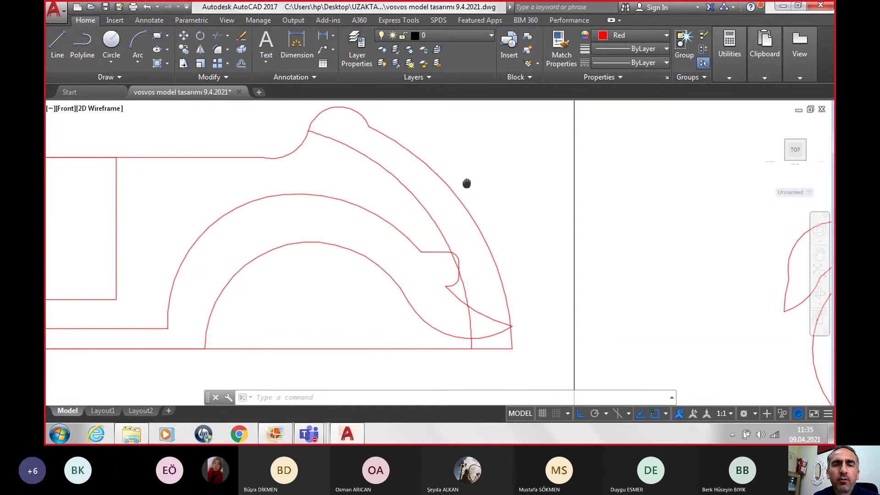
pyautogui.scroll(-2, 505, 211)
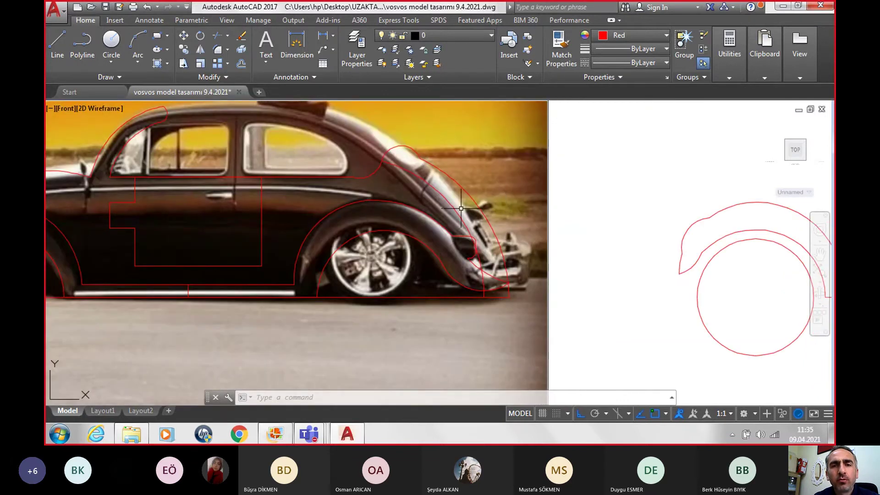
pyautogui.scroll(-3, 458, 212)
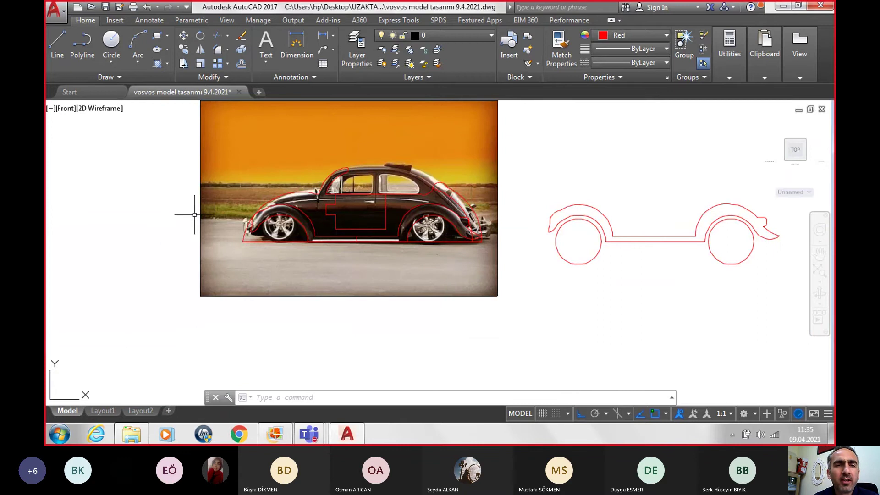
pyautogui.scroll(3, 201, 217)
# Offset the front fender arc 1 unit inward.
pyautogui.moveTo(367, 228); pyautogui.dragTo(397, 237, button='middle')
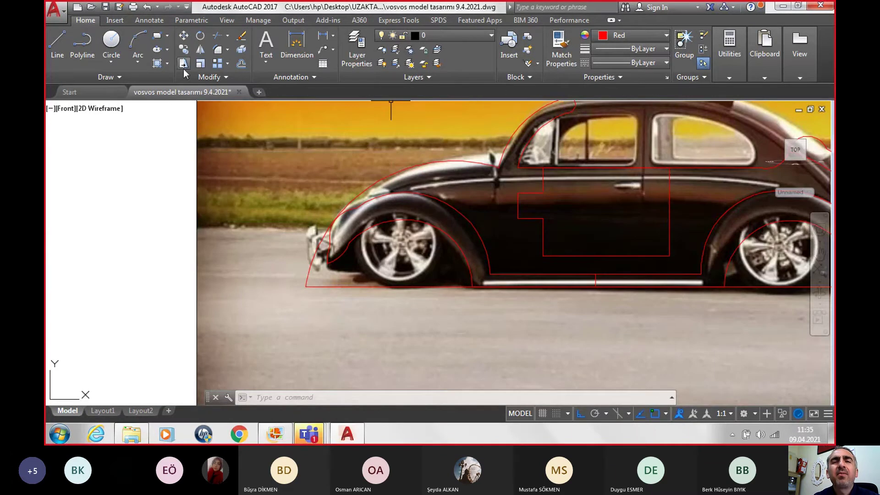
pyautogui.click(242, 64)
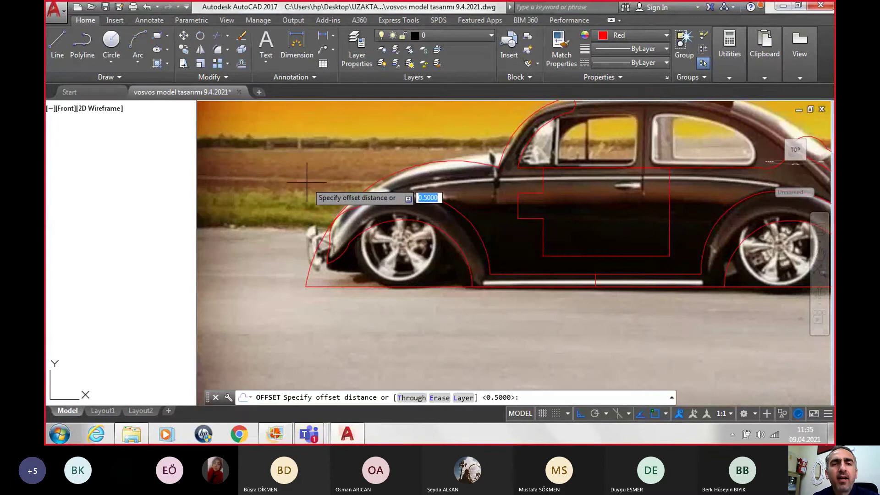
pyautogui.write('1')
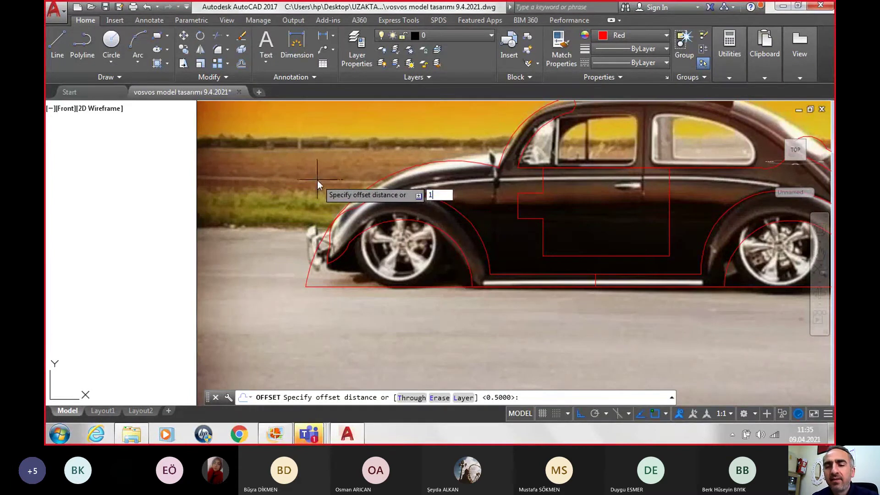
pyautogui.press('Return')
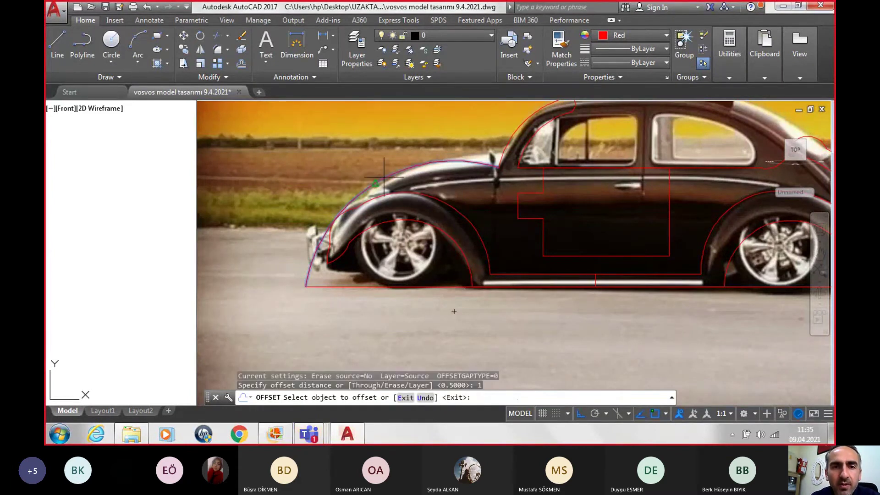
pyautogui.click(384, 177)
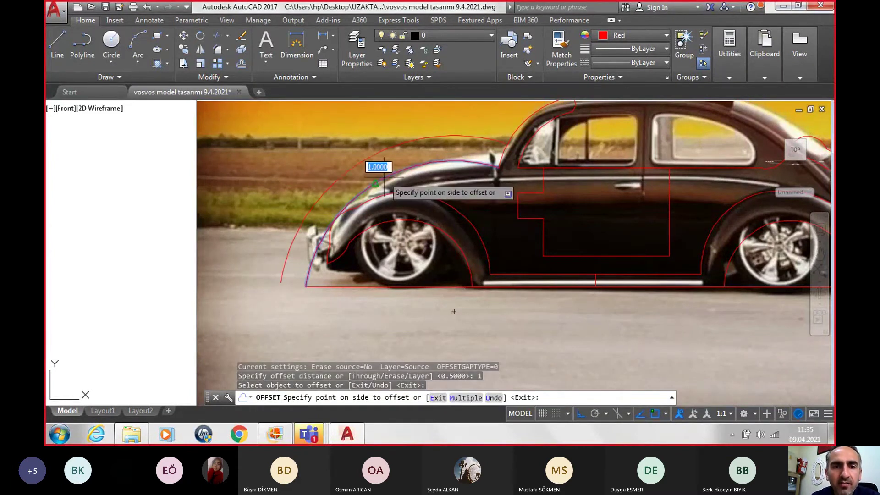
pyautogui.click(463, 329)
pyautogui.press('Escape')
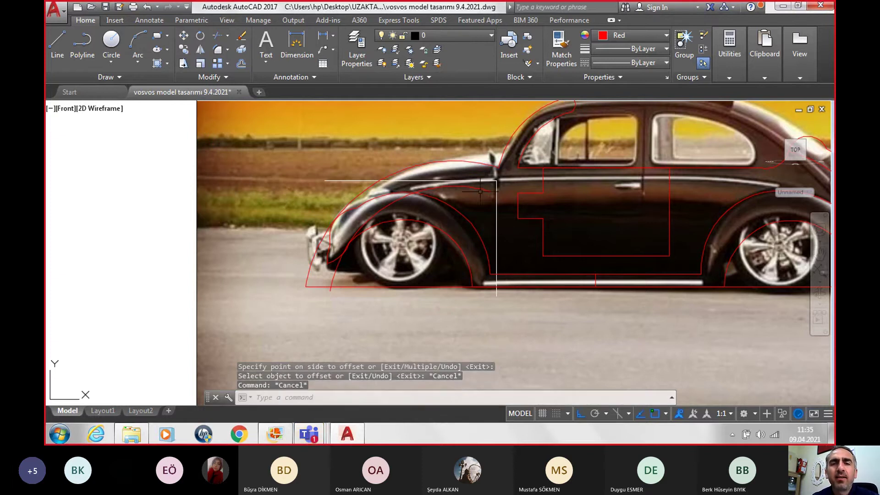
pyautogui.scroll(2, 480, 181)
pyautogui.scroll(2, 480, 181)
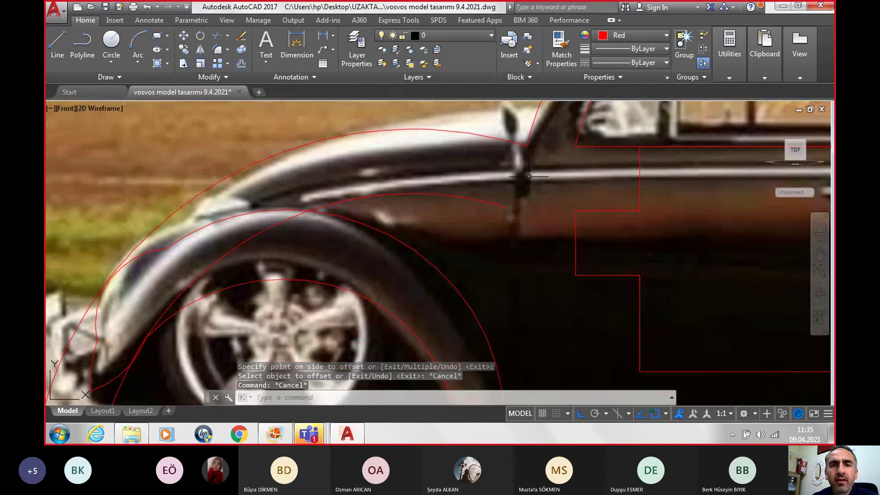
pyautogui.scroll(-2, 529, 176)
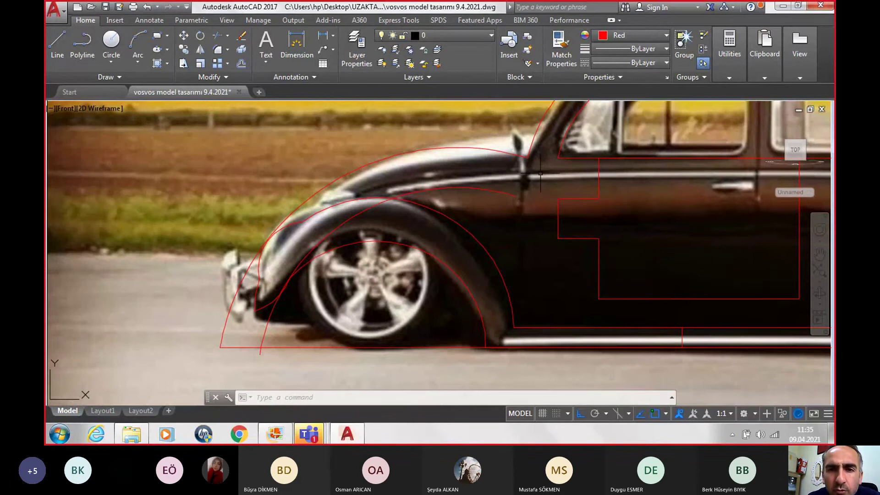
# Start a line from a point on the car, then abandon it.
pyautogui.write('l')
pyautogui.press('Return')
pyautogui.click(527, 156)
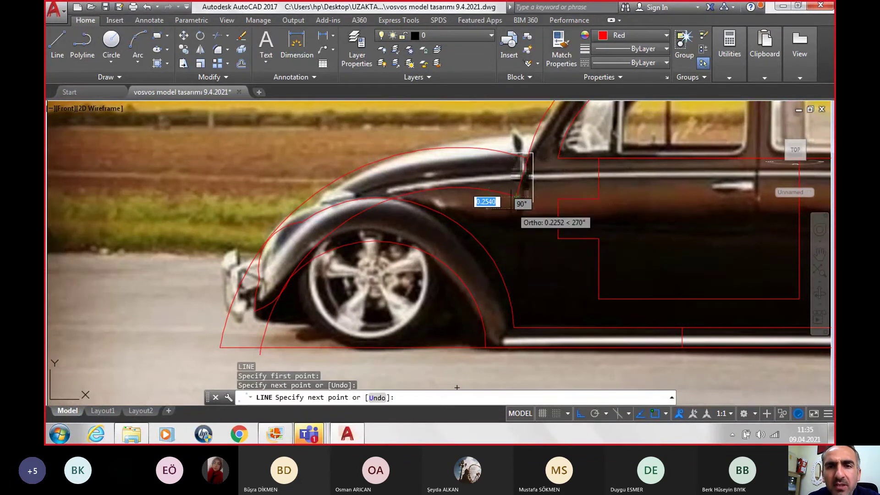
pyautogui.press('Escape')
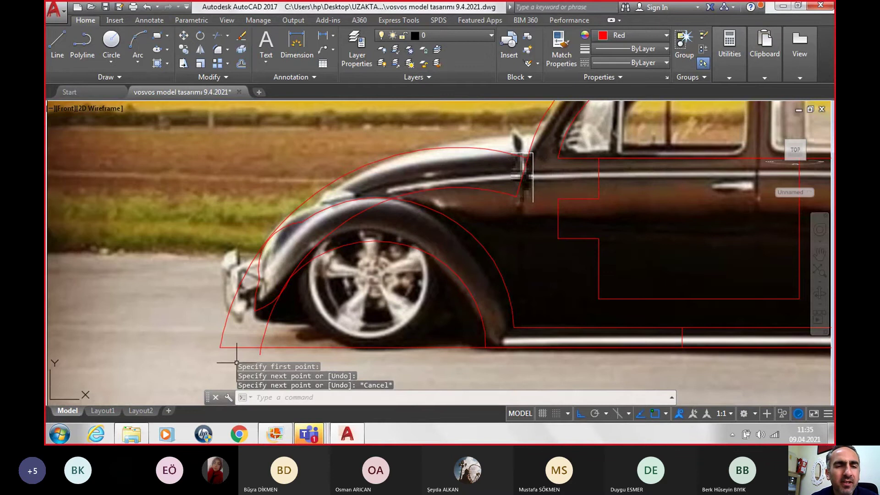
pyautogui.scroll(2, 233, 363)
pyautogui.scroll(2, 233, 363)
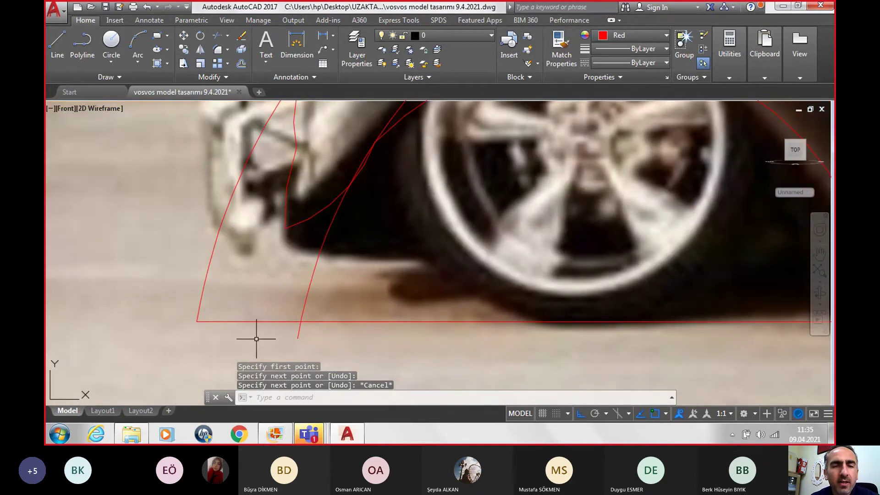
# Trim away the stub hanging below the bottom line.
pyautogui.write('tr')
pyautogui.press('Return')
pyautogui.press('Return')
pyautogui.click(299, 329)
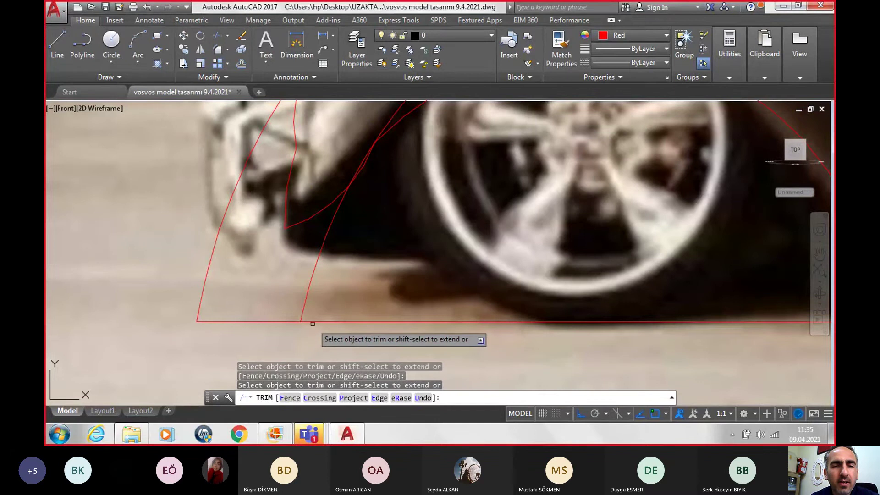
pyautogui.scroll(-5, 316, 326)
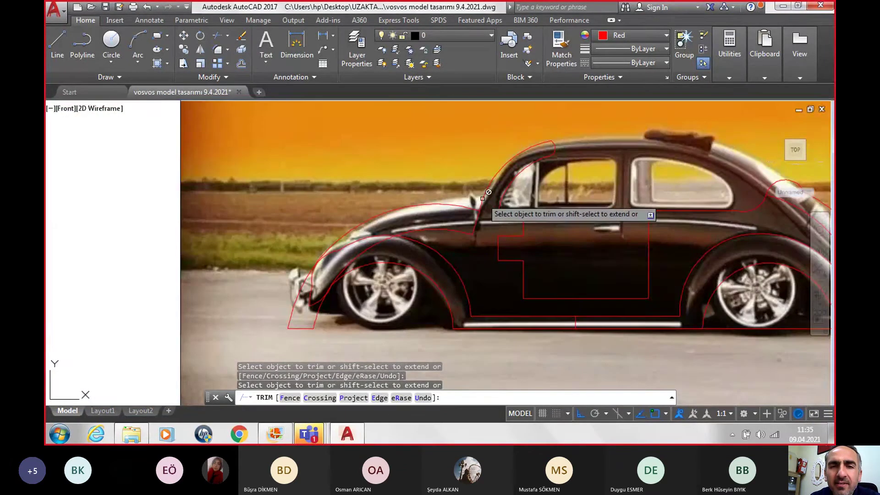
pyautogui.scroll(2, 488, 192)
pyautogui.scroll(2, 487, 201)
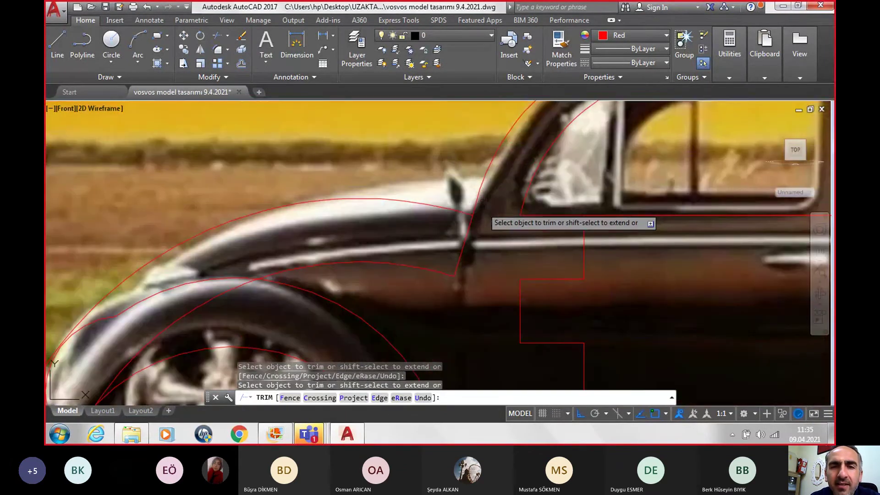
pyautogui.press('Escape')
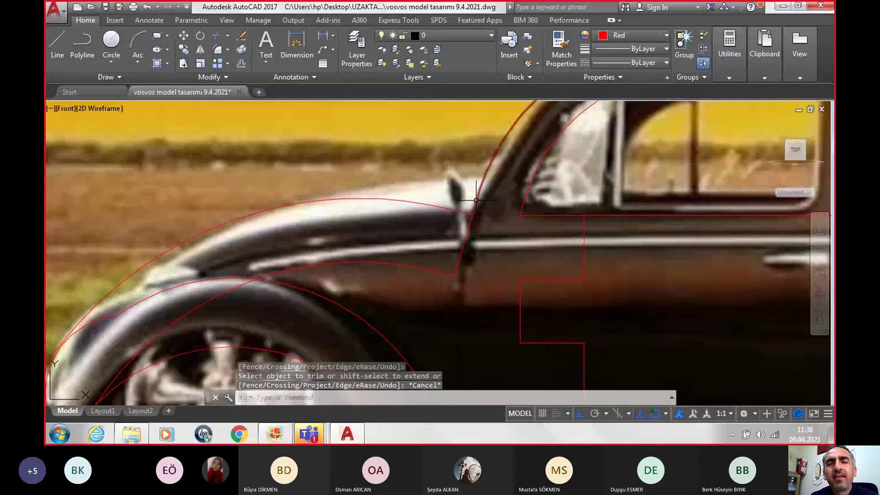
# Erase the A-pillar line and cancel a stray window selection.
pyautogui.click(476, 201)
pyautogui.press('Delete')
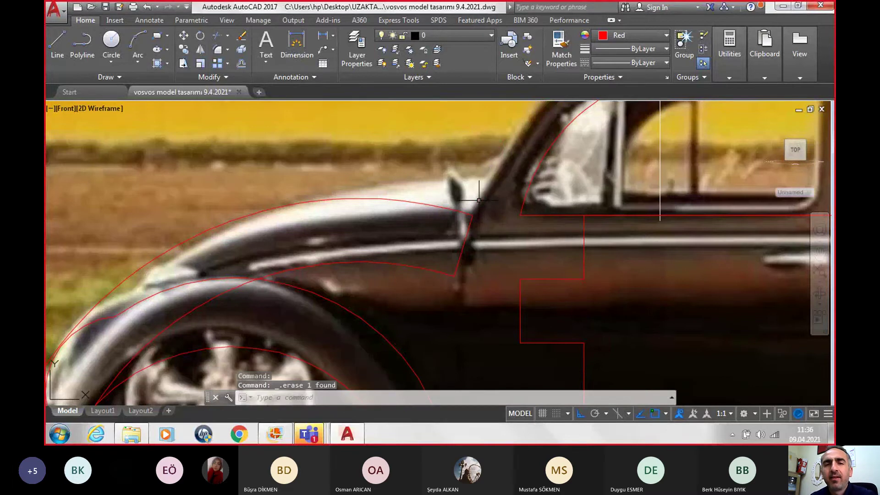
pyautogui.scroll(-2, 486, 199)
pyautogui.scroll(-4, 505, 193)
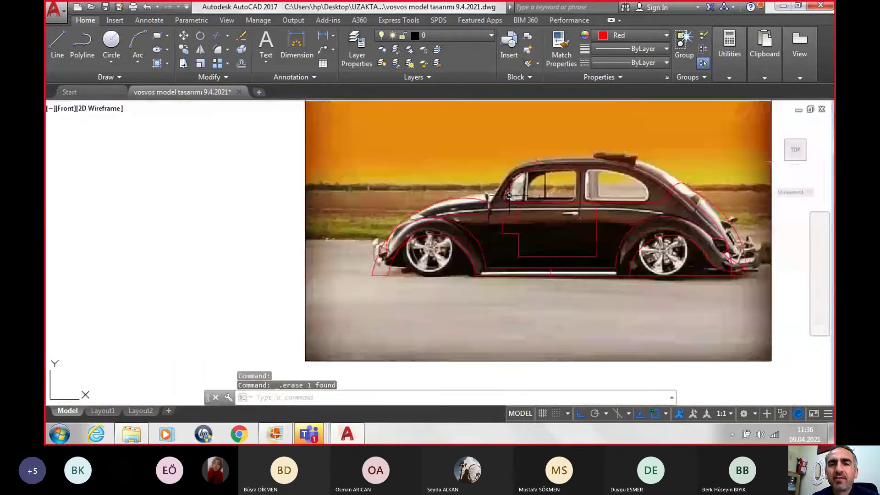
pyautogui.scroll(-2, 491, 158)
pyautogui.click(495, 143)
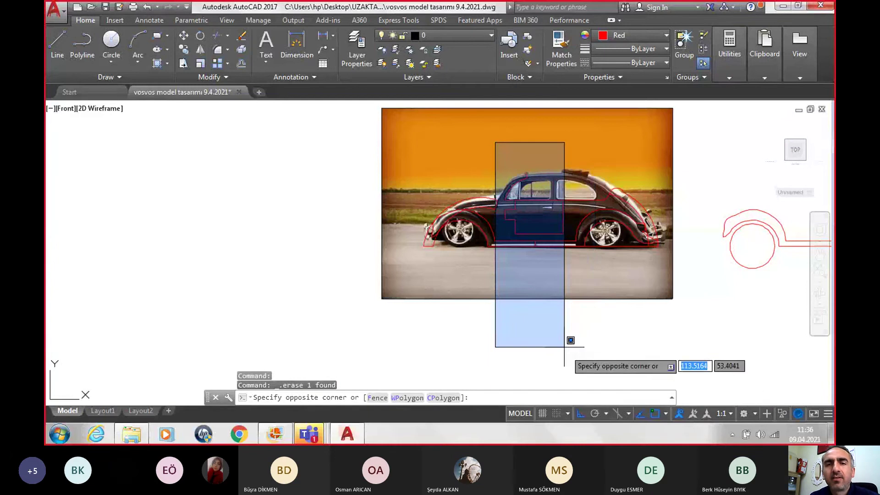
pyautogui.press('Escape')
pyautogui.scroll(2, 494, 229)
# Select the front and rear fender curves, the short top segment and the bottom line.
pyautogui.scroll(2, 491, 222)
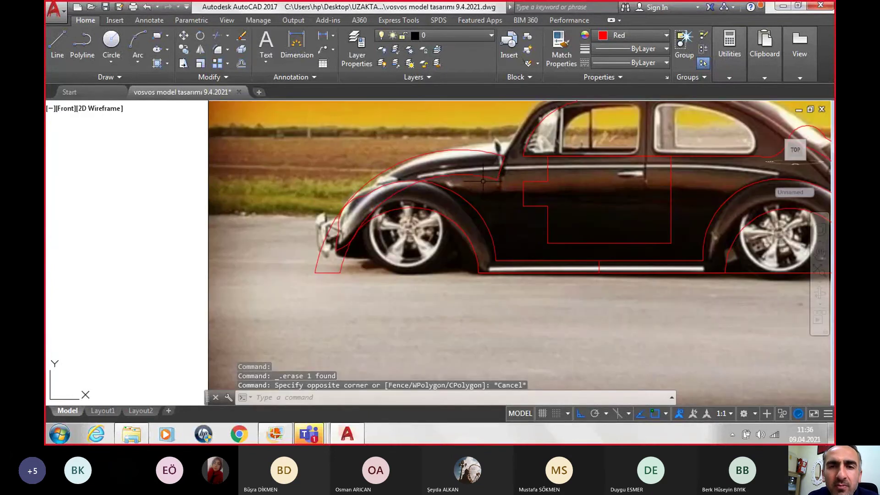
pyautogui.click(498, 177)
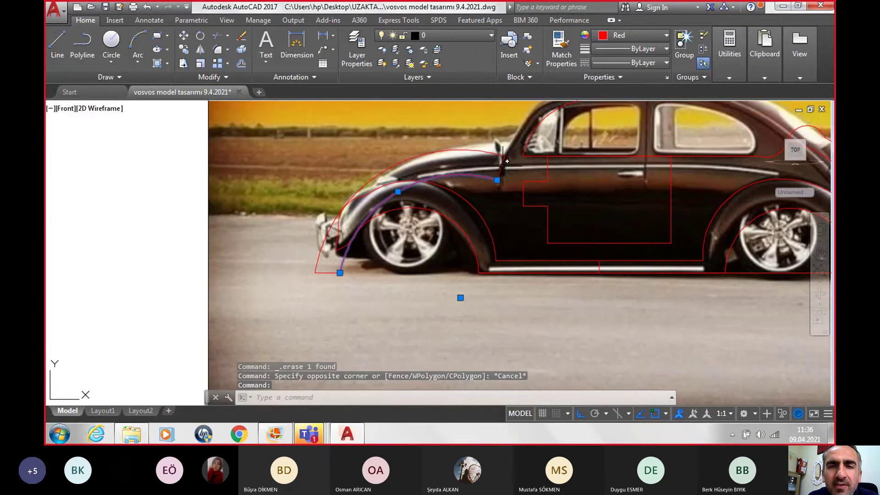
pyautogui.click(503, 161)
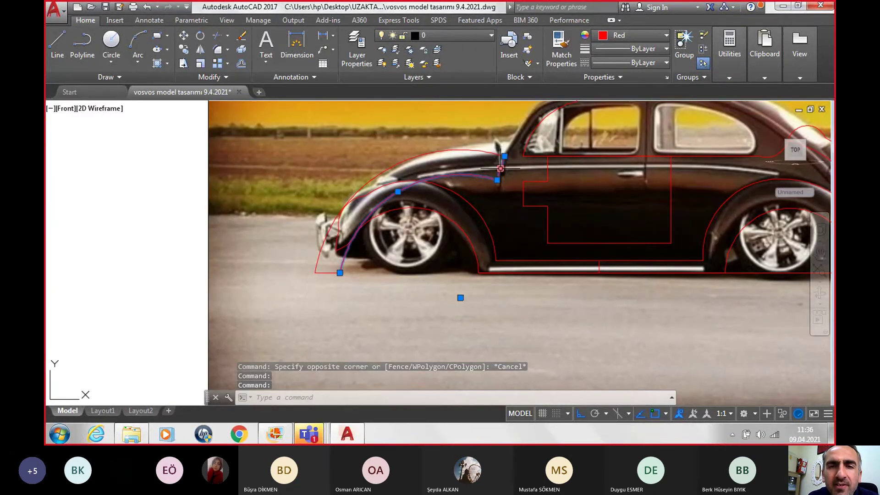
pyautogui.click(485, 151)
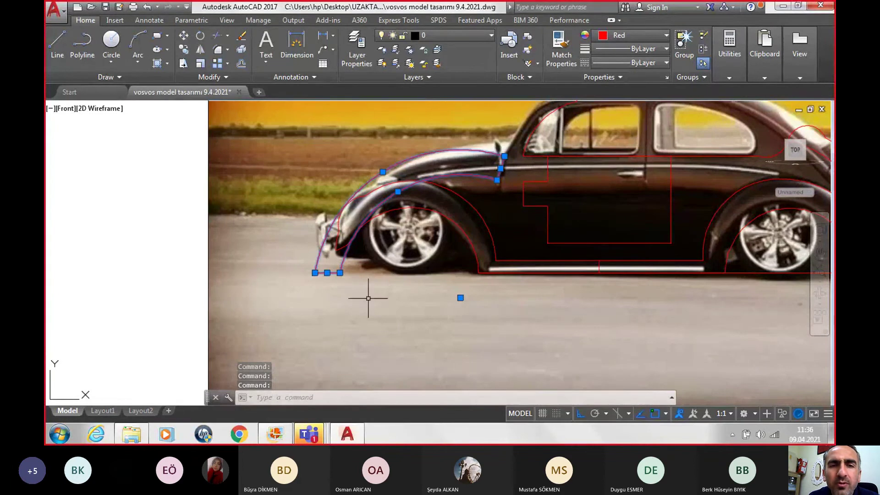
pyautogui.scroll(-2, 367, 295)
pyautogui.scroll(-2, 426, 275)
pyautogui.scroll(4, 590, 278)
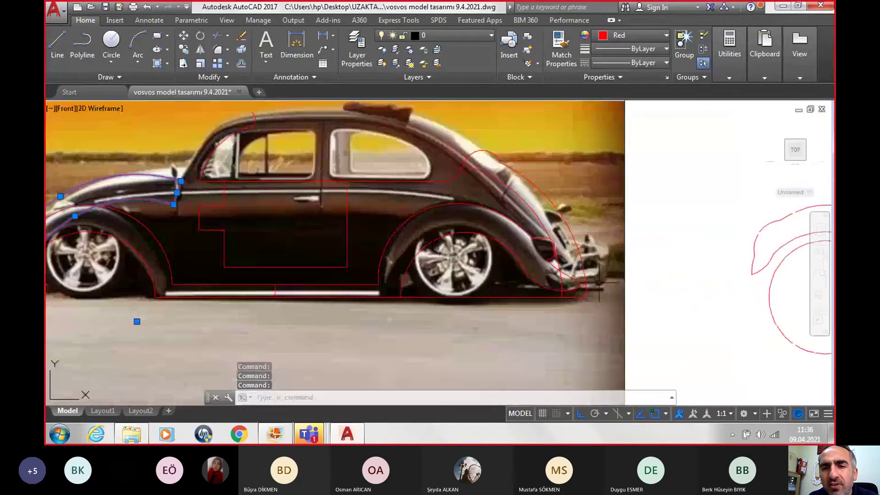
pyautogui.click(580, 265)
pyautogui.click(560, 261)
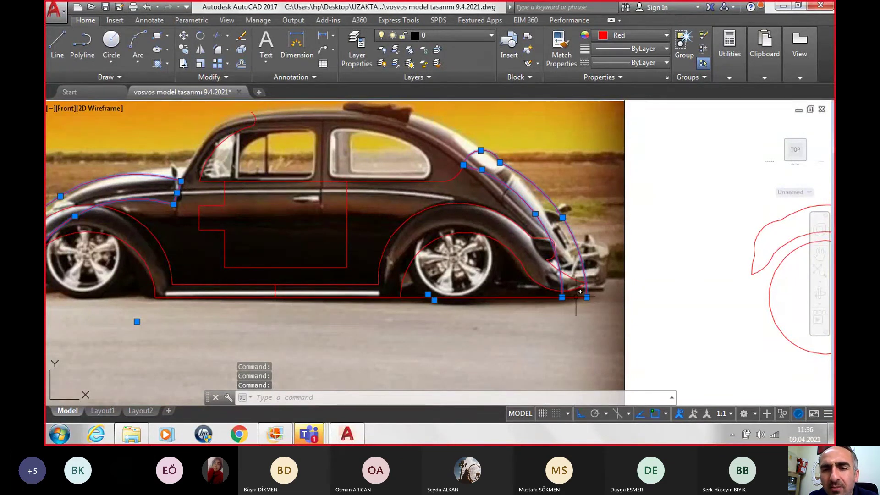
pyautogui.click(558, 298)
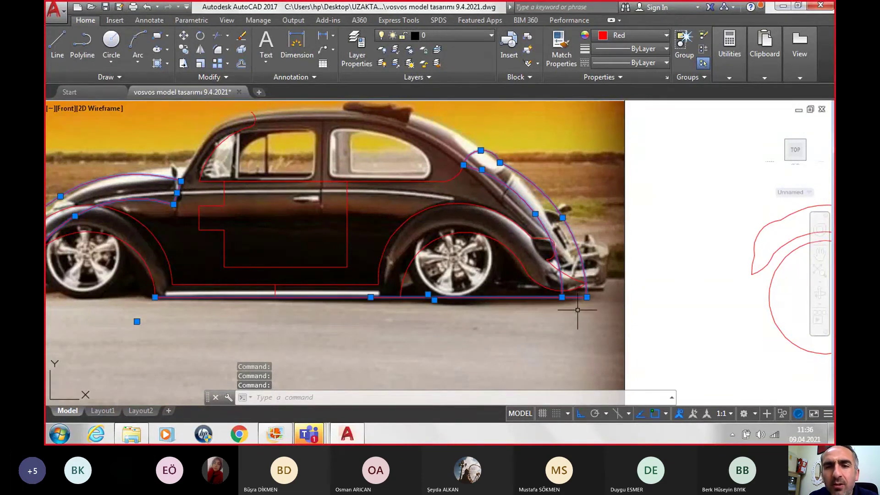
# Copy the selected fender outlines 90 units to the right.
pyautogui.click(183, 51)
pyautogui.scroll(-3, 416, 317)
pyautogui.click(498, 306)
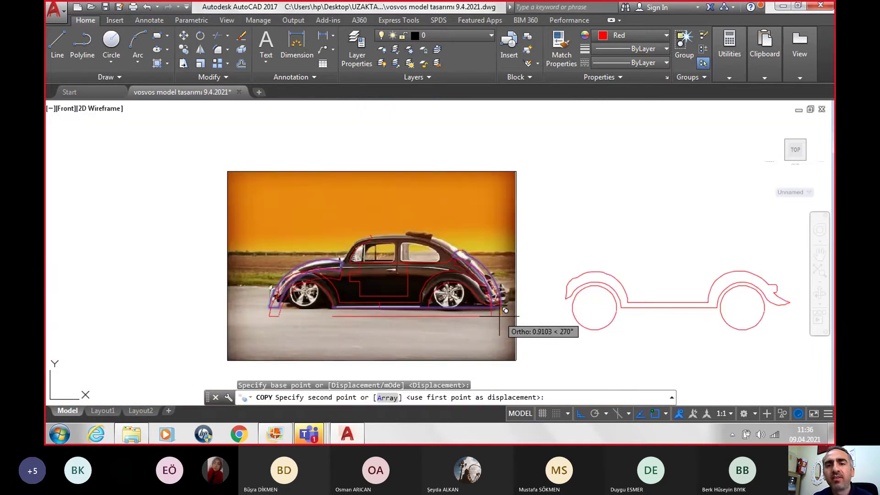
pyautogui.scroll(-5, 499, 316)
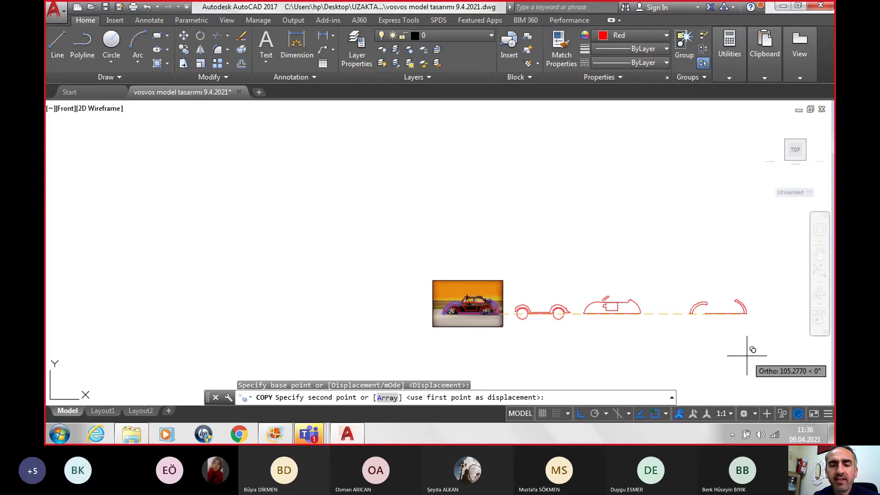
pyautogui.write('90')
pyautogui.press('Return')
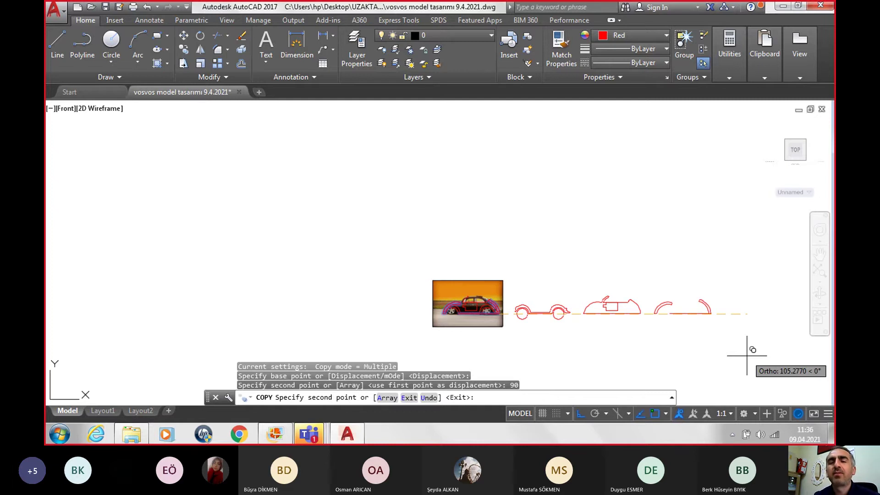
pyautogui.press('Escape')
pyautogui.scroll(3, 775, 349)
pyautogui.scroll(2, 776, 348)
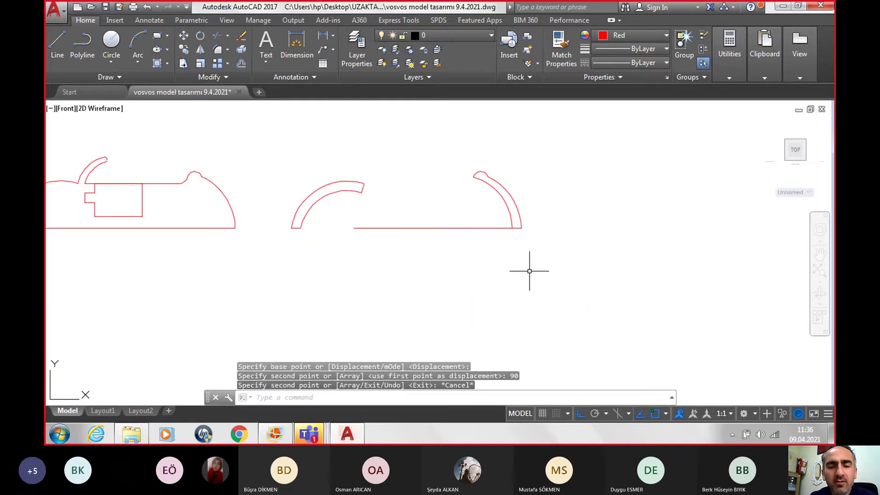
pyautogui.write('tr')
pyautogui.press('Return')
pyautogui.press('Return')
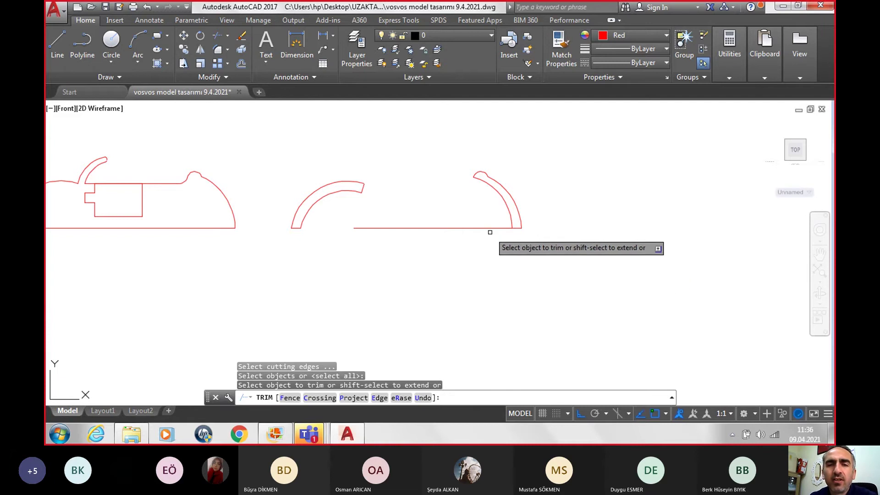
# Trim the straight line joining the two copied arches.
pyautogui.click(493, 228)
pyautogui.scroll(2, 330, 188)
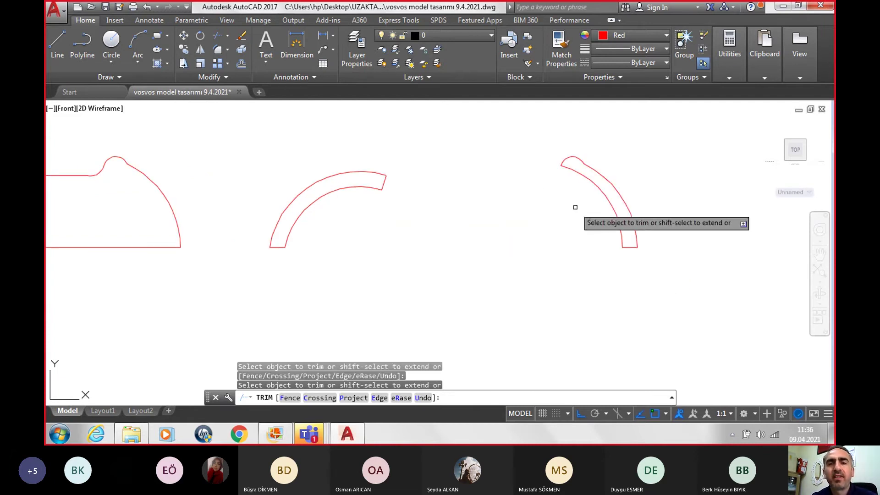
pyautogui.press('Escape')
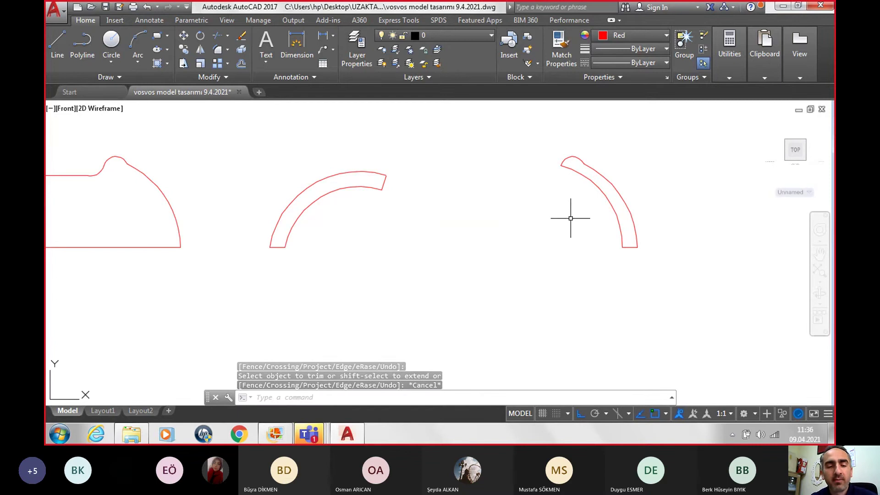
# Convert both closed fender-arch outlines into regions using a window selection.
pyautogui.click(131, 79)
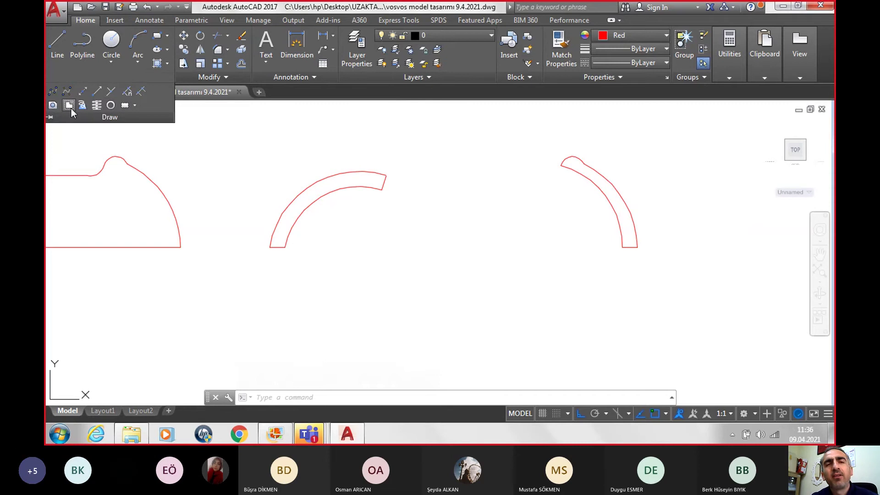
pyautogui.click(70, 106)
pyautogui.click(232, 120)
pyautogui.click(700, 328)
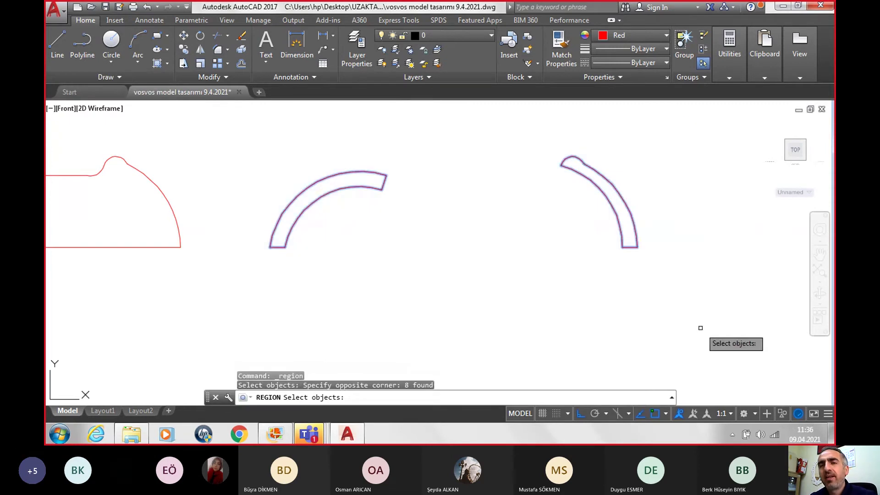
pyautogui.press('Return')
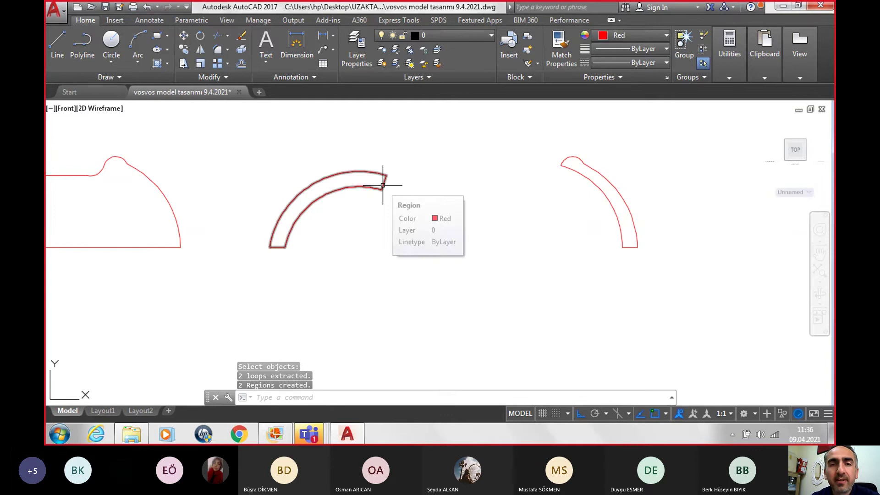
pyautogui.scroll(-10, 431, 282)
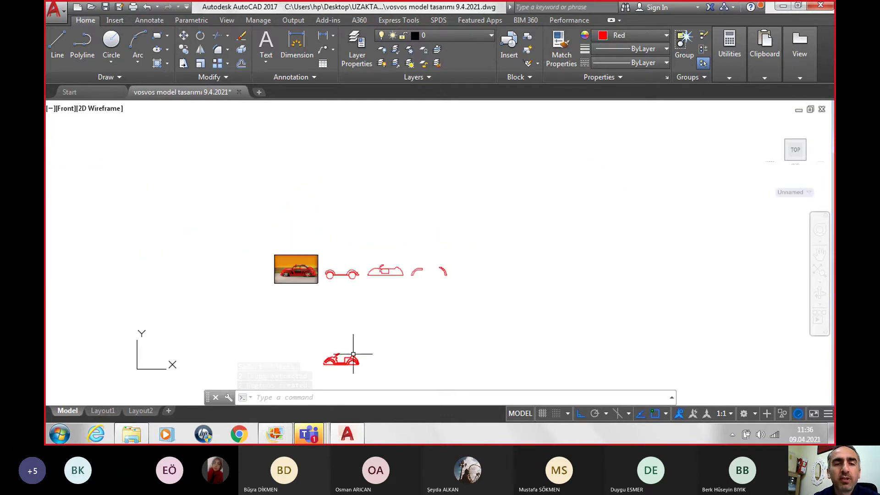
# Switch to SW Isometric and copy the two fender arc regions along the depth axis.
pyautogui.click(67, 109)
pyautogui.click(103, 219)
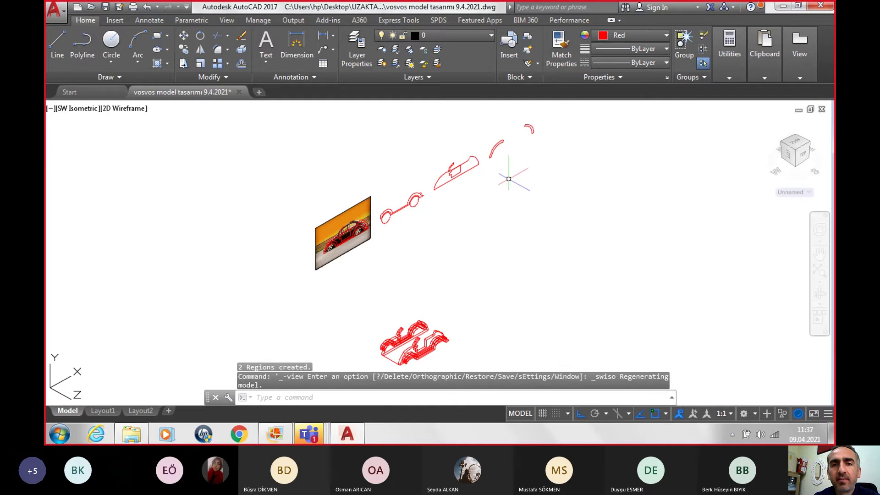
pyautogui.click(495, 146)
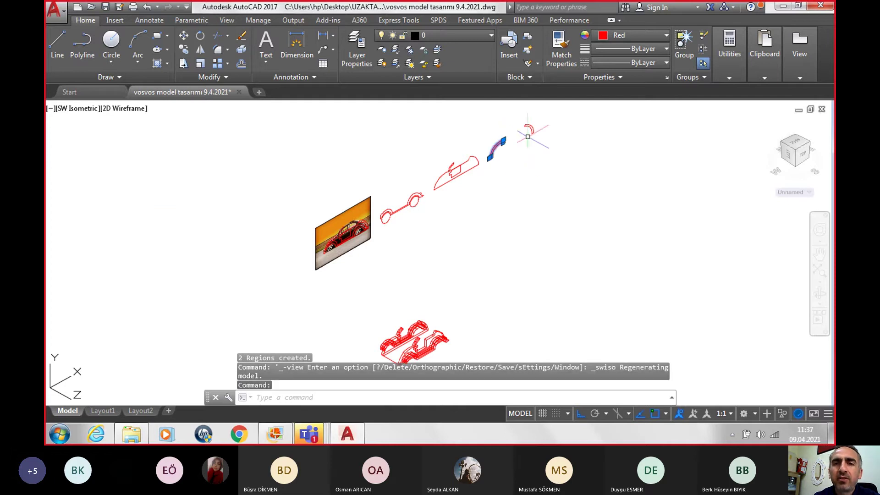
pyautogui.click(532, 131)
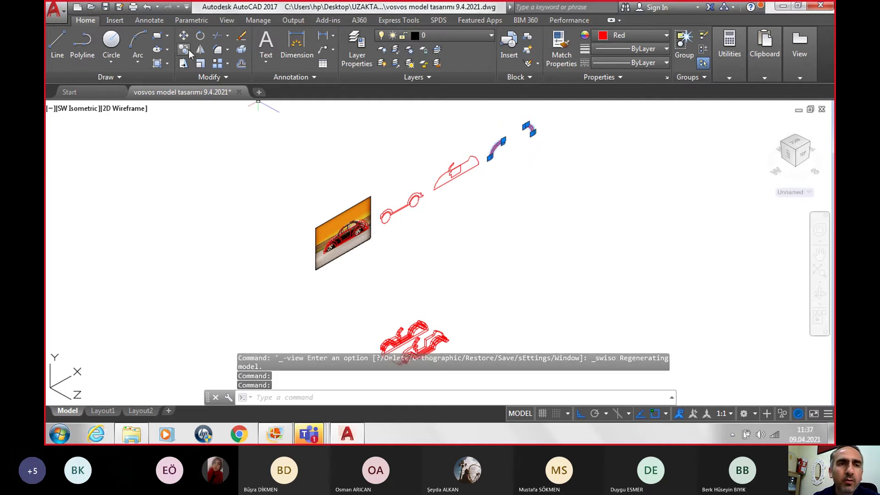
pyautogui.click(187, 49)
pyautogui.click(491, 156)
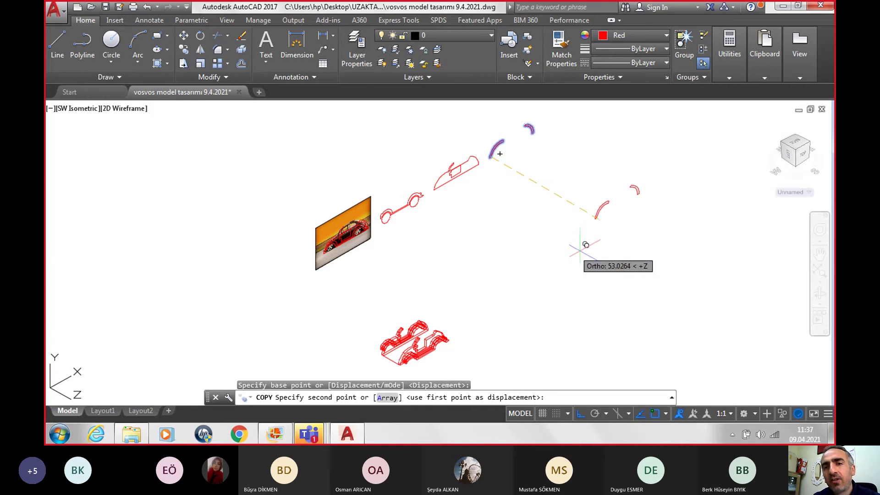
pyautogui.click(605, 224)
pyautogui.press('Escape')
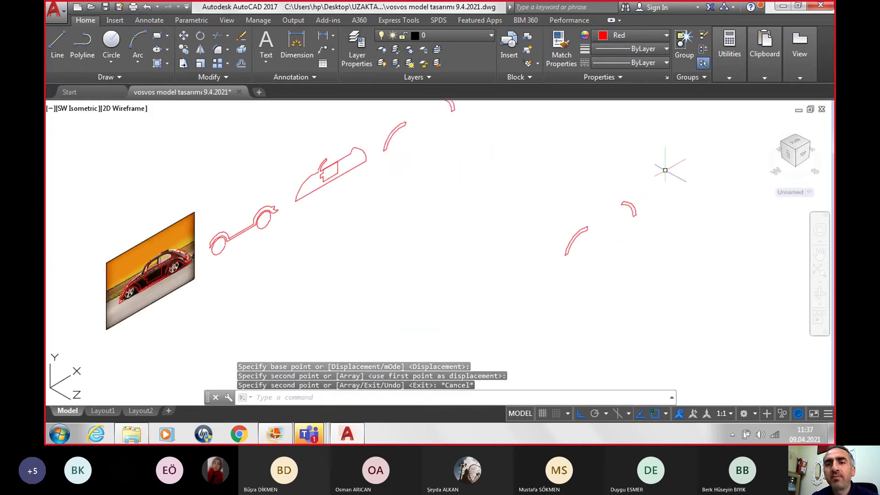
pyautogui.scroll(5, 664, 167)
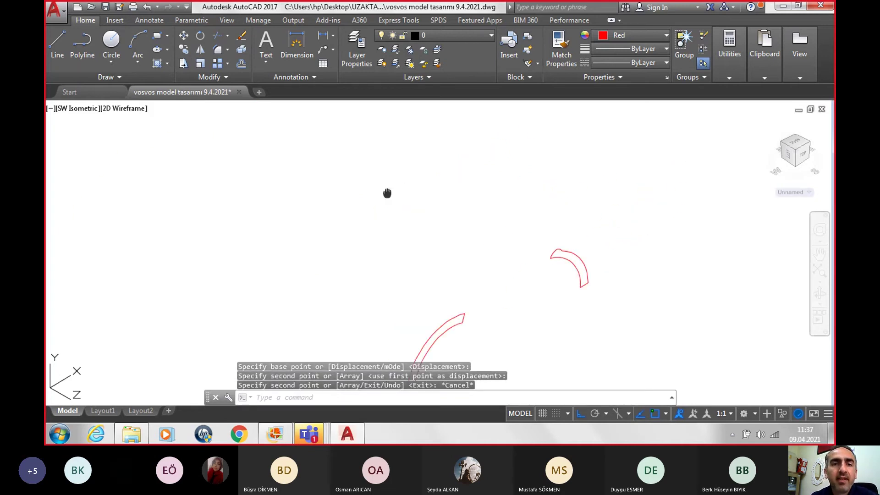
pyautogui.moveTo(399, 216); pyautogui.dragTo(377, 183, button='middle')
# Extrude both copied arc profiles into solids 1 unit high.
pyautogui.write('ext')
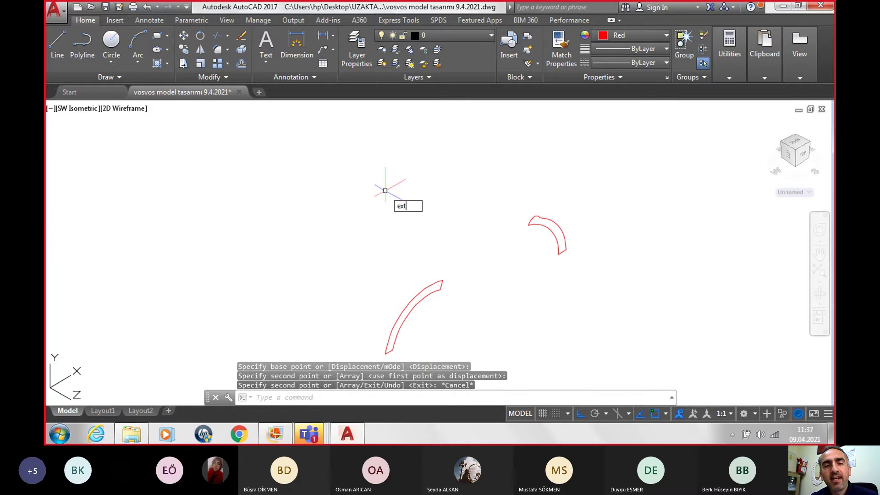
pyautogui.press('Return')
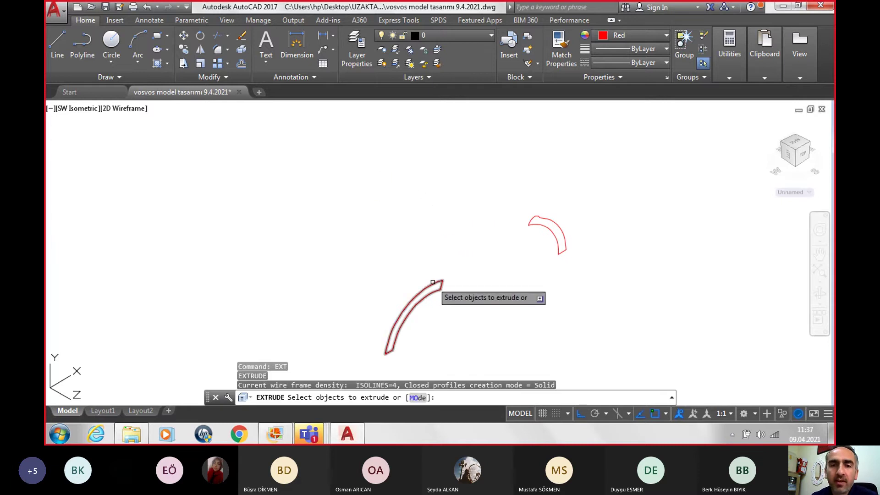
pyautogui.click(433, 283)
pyautogui.click(548, 229)
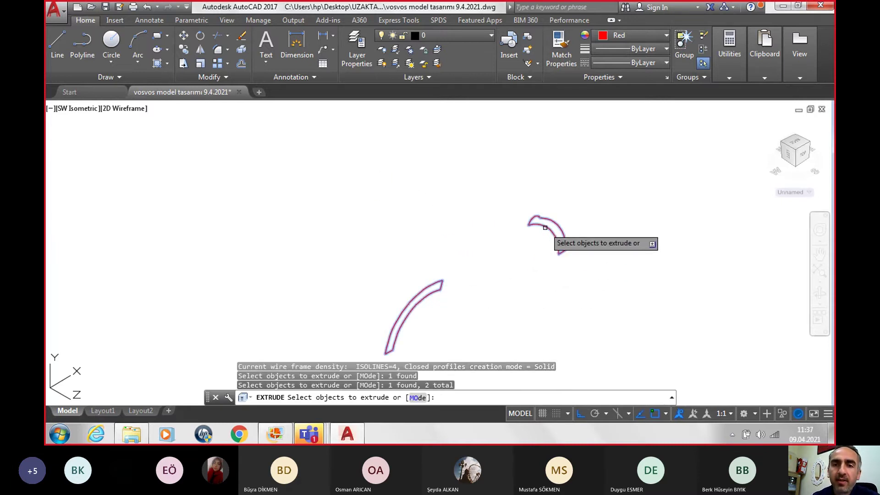
pyautogui.press('Return')
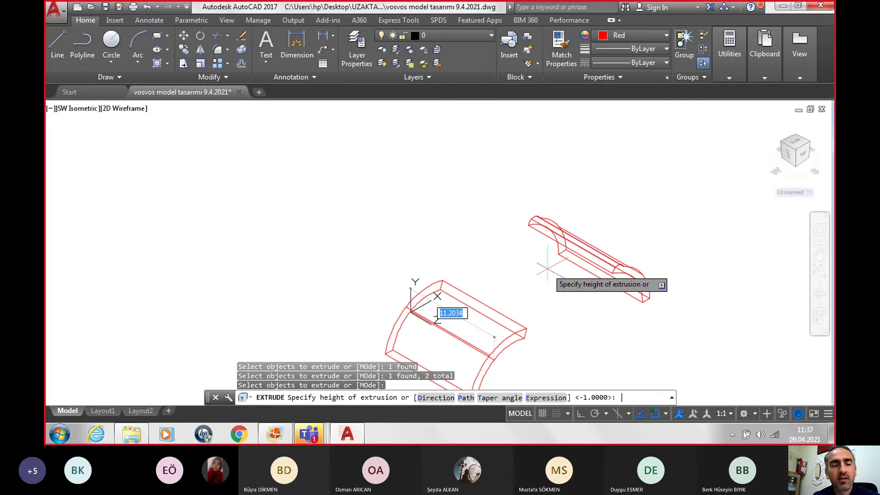
pyautogui.write('1')
pyautogui.press('Return')
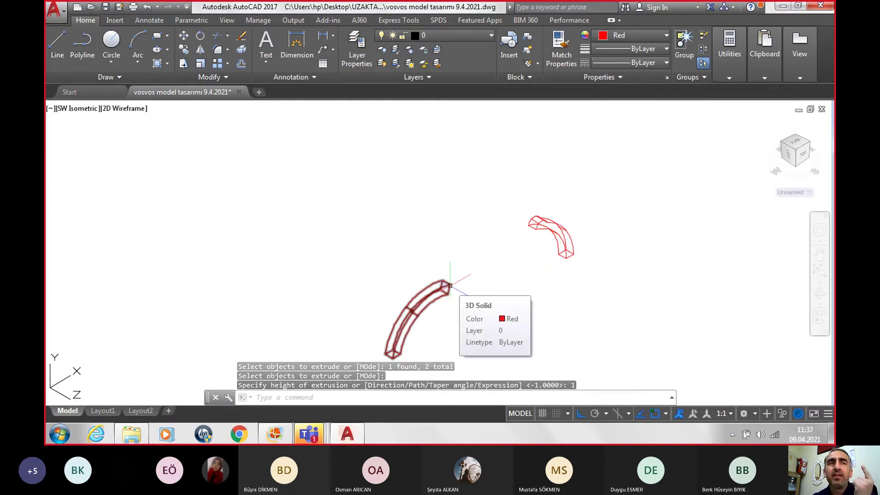
# Begin moving both arc solids, using a solid's corner as the base point.
pyautogui.click(449, 286)
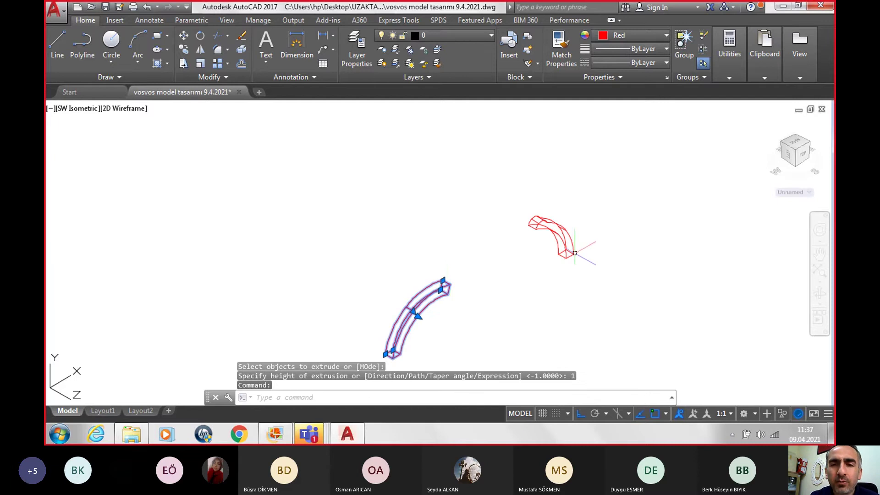
pyautogui.click(564, 244)
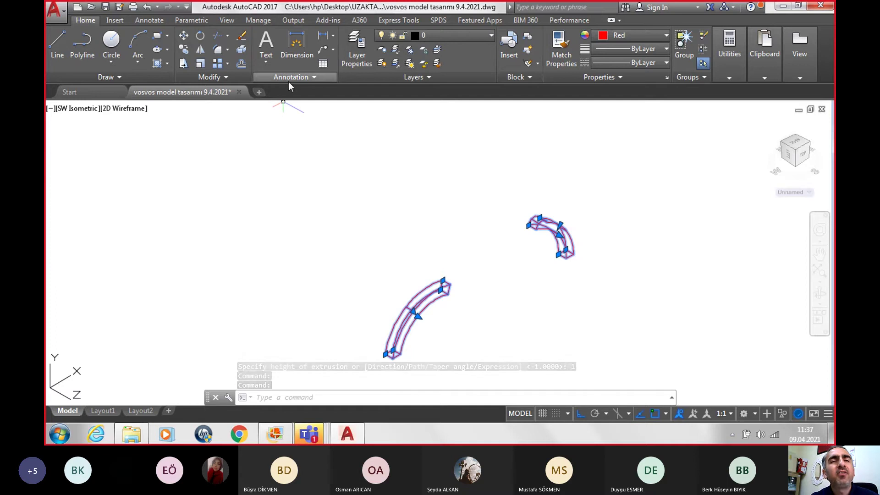
pyautogui.click(184, 36)
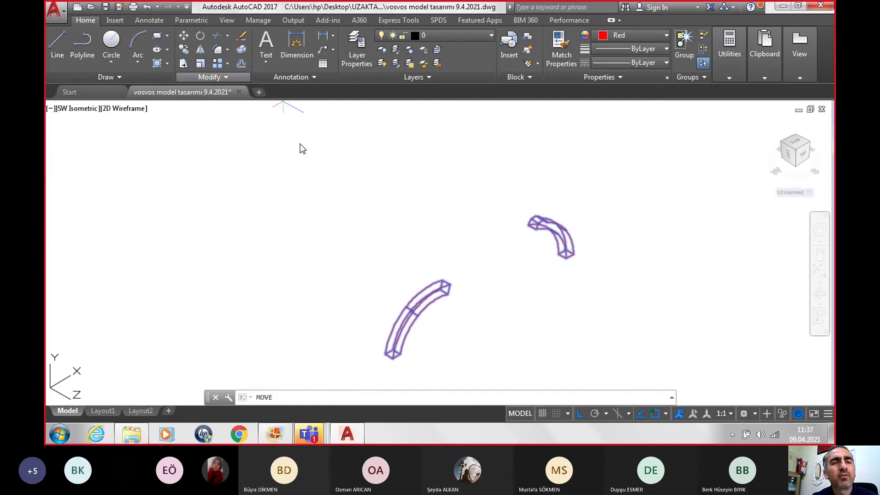
pyautogui.scroll(2, 362, 266)
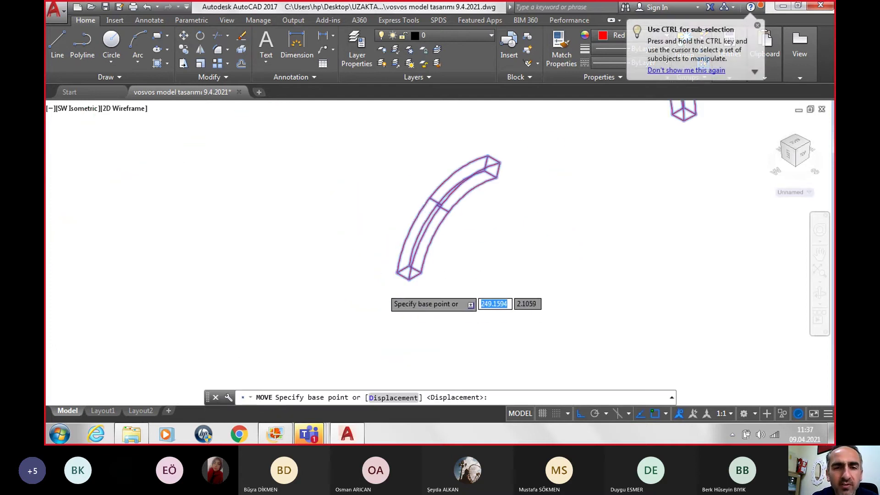
pyautogui.scroll(3, 404, 262)
pyautogui.click(418, 260)
pyautogui.scroll(-3, 427, 266)
pyautogui.scroll(-3, 432, 257)
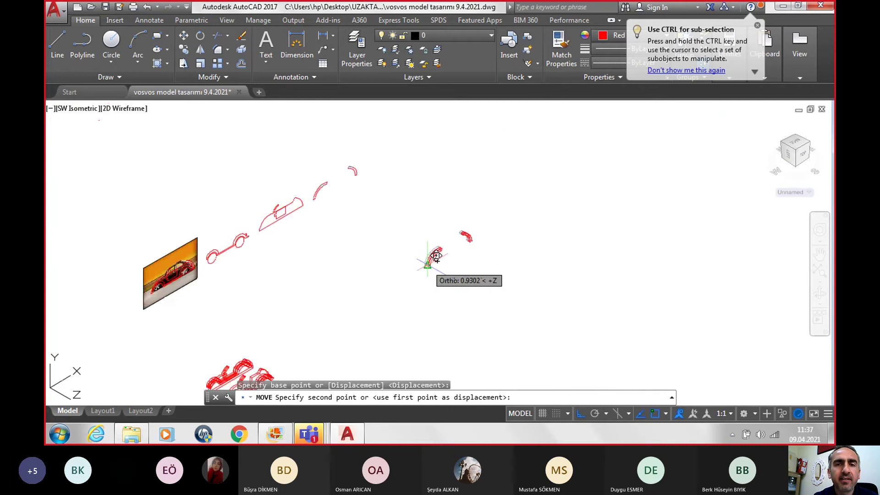
pyautogui.scroll(-2, 438, 275)
pyautogui.scroll(2, 334, 316)
pyautogui.scroll(2, 355, 302)
pyautogui.scroll(2, 362, 296)
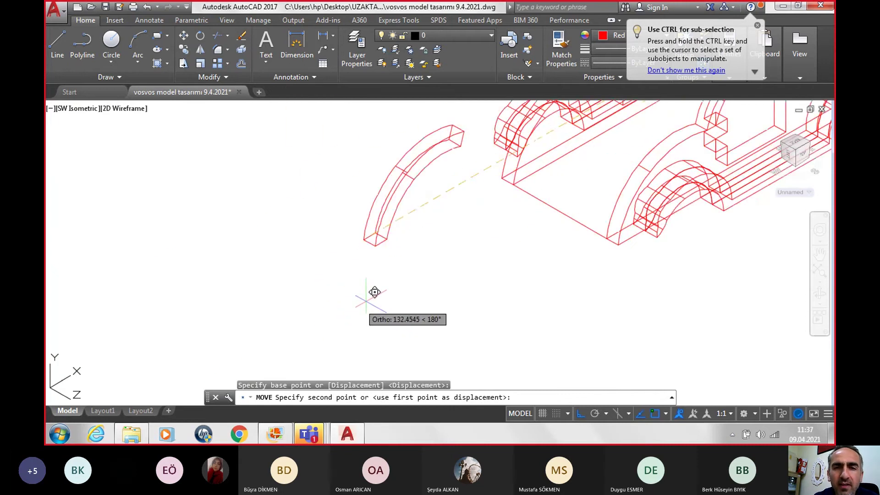
pyautogui.scroll(2, 514, 184)
pyautogui.scroll(2, 495, 182)
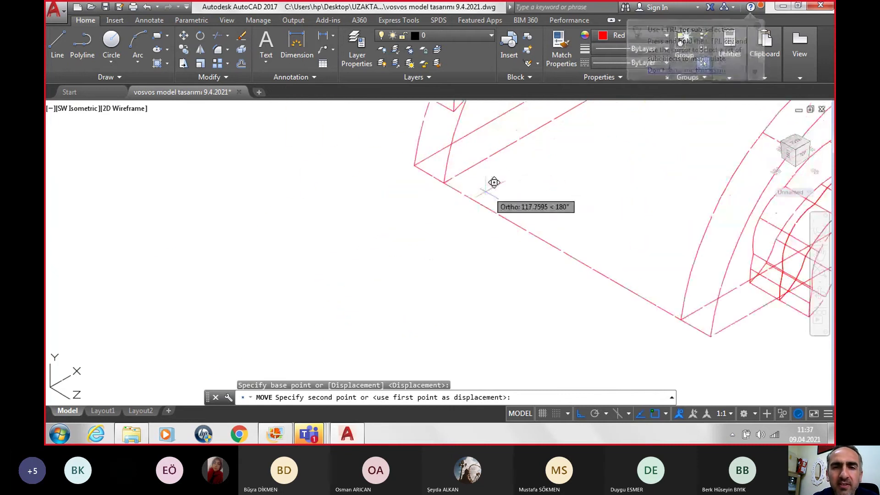
# Drop the arc solids onto the car body's wheel arches and select both arcs on the model.
pyautogui.click(446, 180)
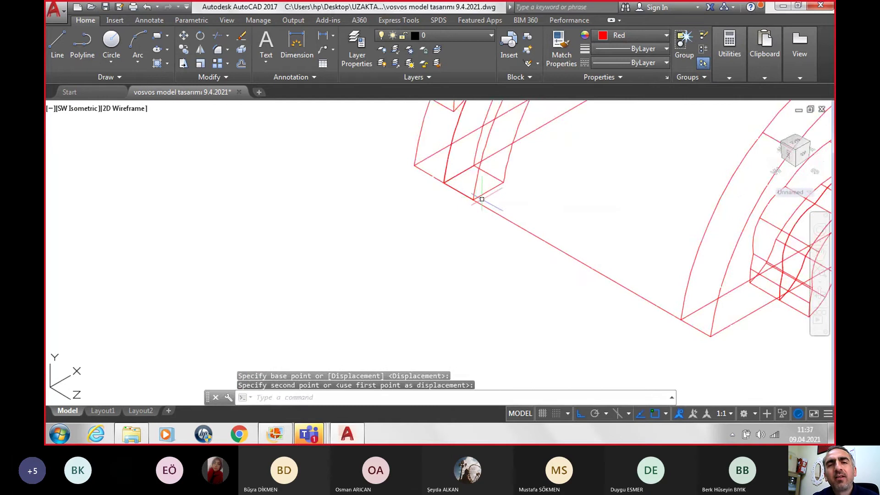
pyautogui.scroll(-3, 482, 199)
pyautogui.scroll(-2, 596, 183)
pyautogui.scroll(-2, 705, 170)
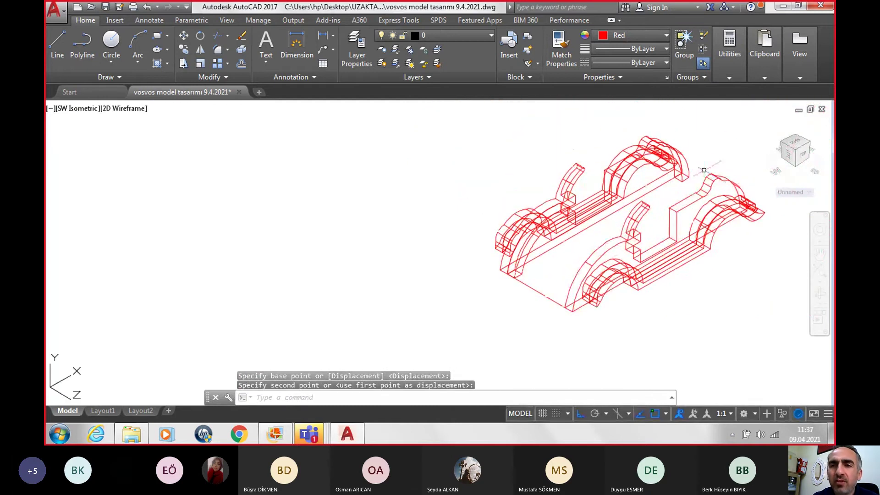
pyautogui.click(684, 177)
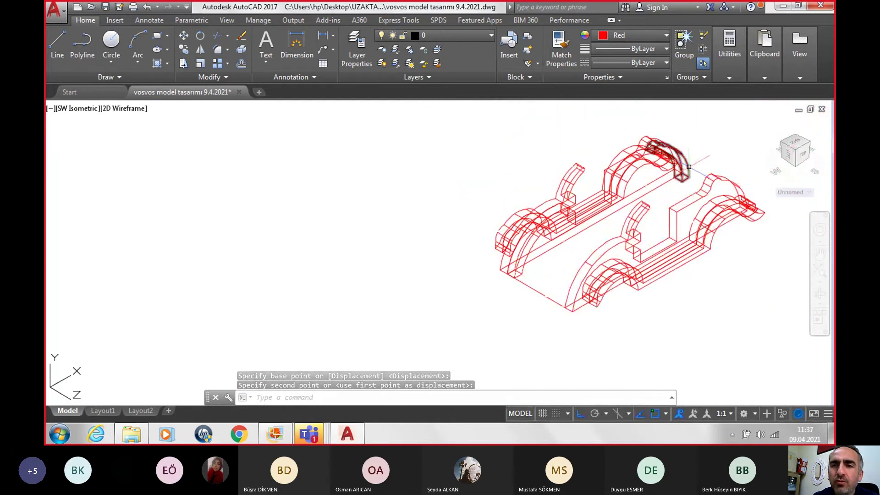
pyautogui.click(514, 271)
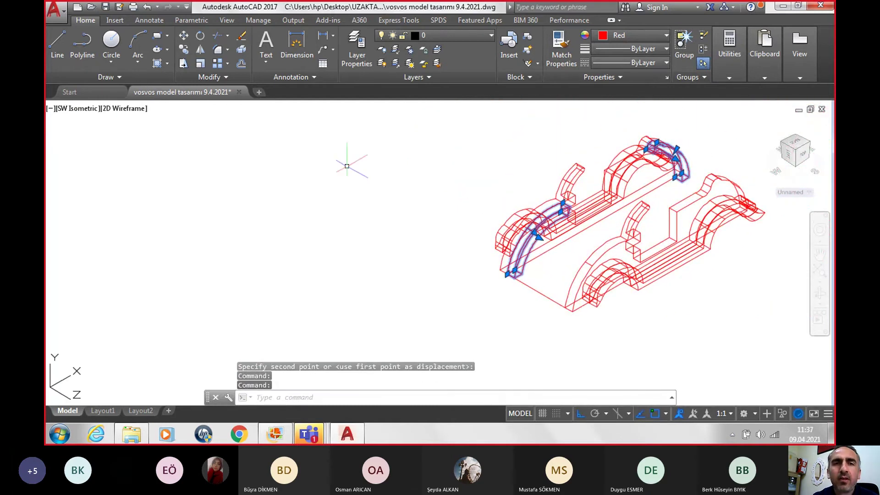
# Copy the selected arc solids, placing the first copy 2 units along the body.
pyautogui.click(183, 49)
pyautogui.scroll(2, 484, 293)
pyautogui.scroll(2, 484, 293)
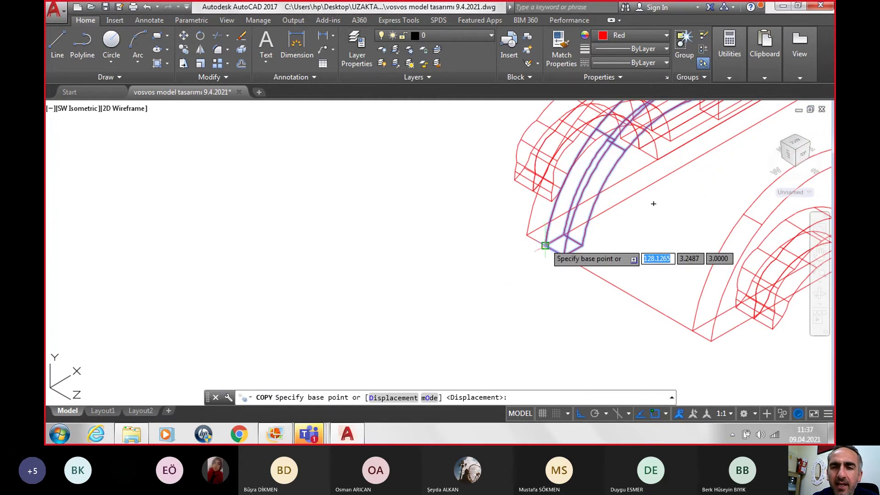
pyautogui.click(545, 245)
pyautogui.write('2')
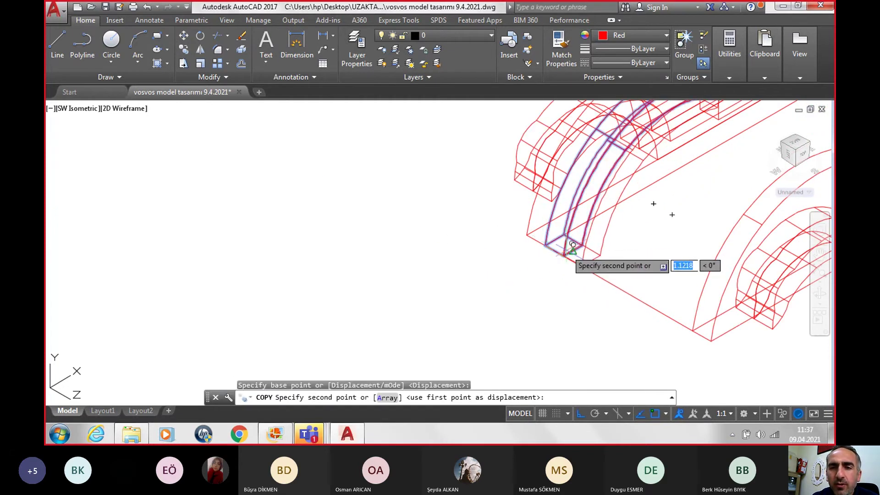
pyautogui.press('Return')
# Place further arc copies along the body out to its edge, then recenter the model.
pyautogui.click(582, 267)
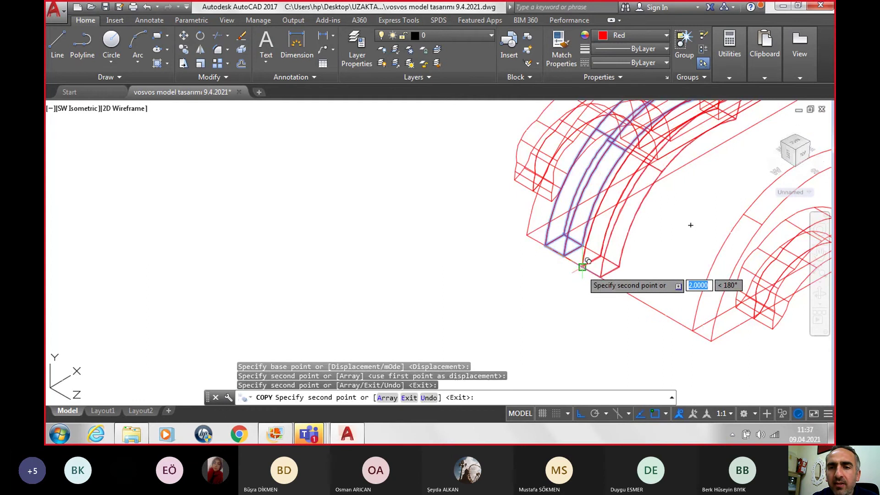
pyautogui.click(613, 283)
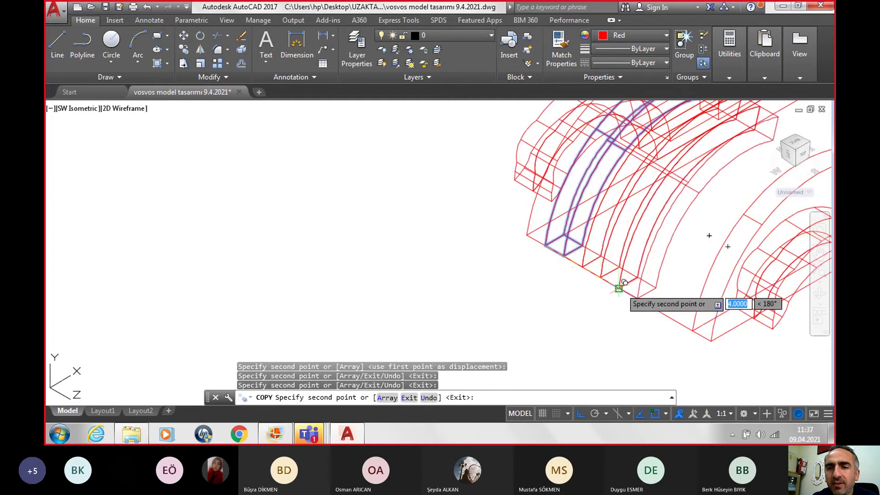
pyautogui.click(626, 288)
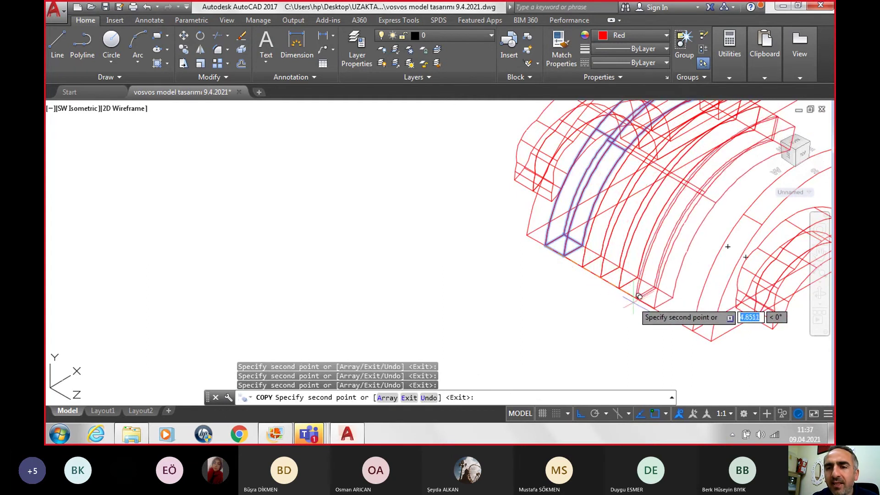
pyautogui.click(657, 309)
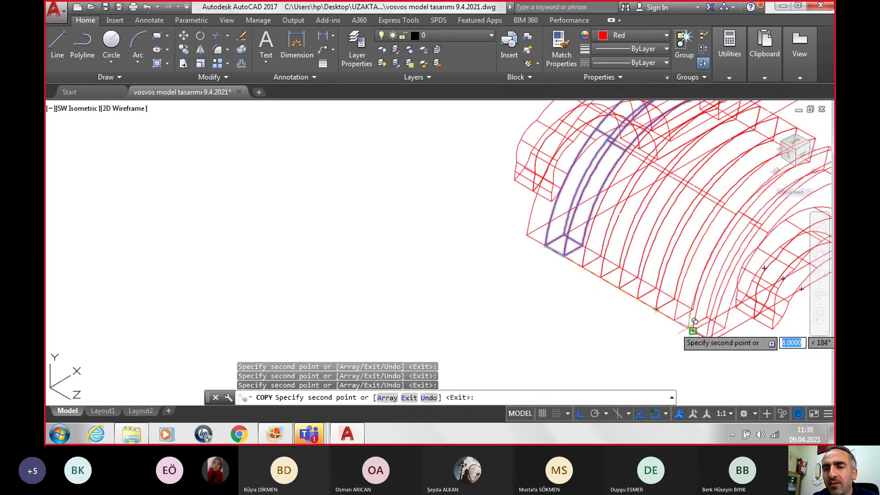
pyautogui.click(693, 329)
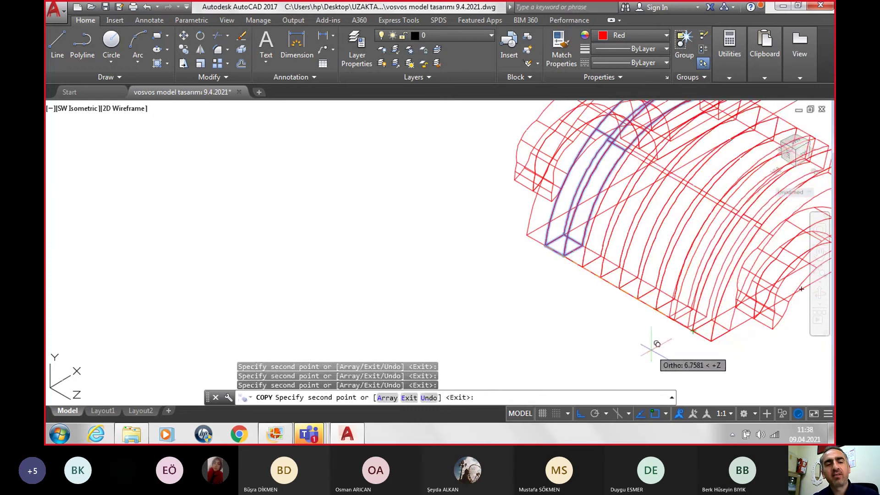
pyautogui.press('Escape')
pyautogui.scroll(-3, 659, 344)
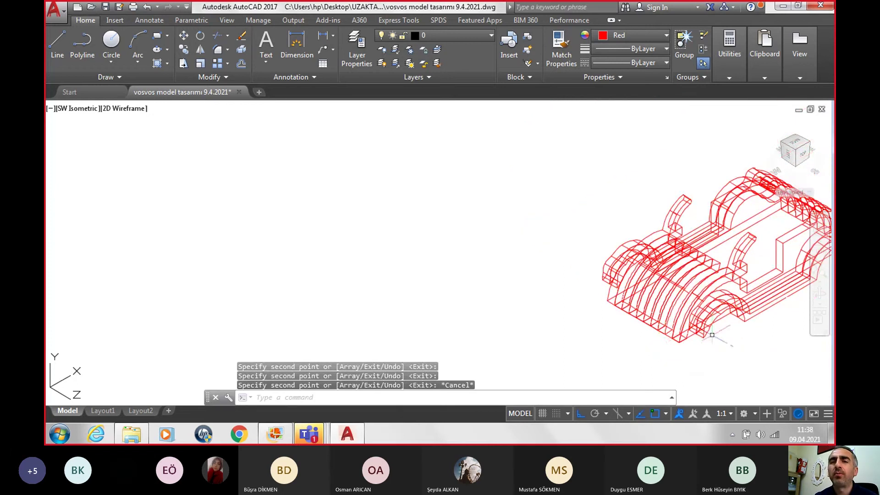
pyautogui.moveTo(712, 335); pyautogui.dragTo(486, 334, button='middle')
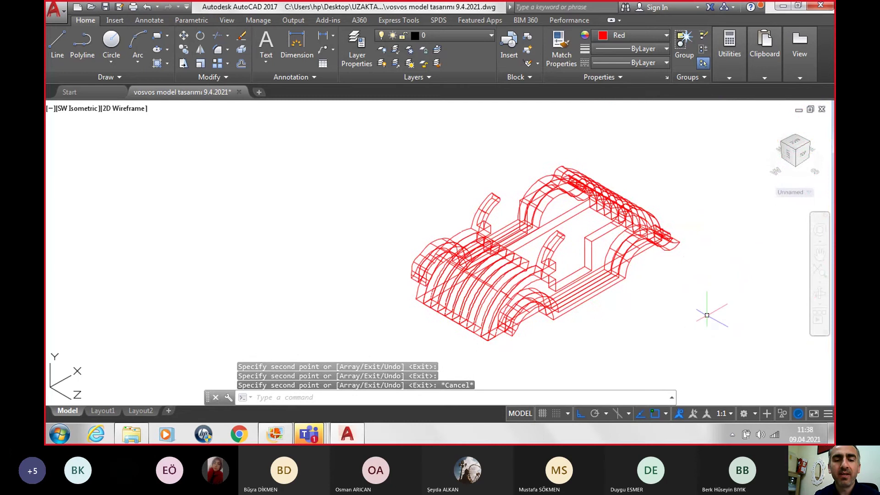
# Apply the Conceptual style from the Visual Styles Manager and recenter the shaded car.
pyautogui.write('viso')
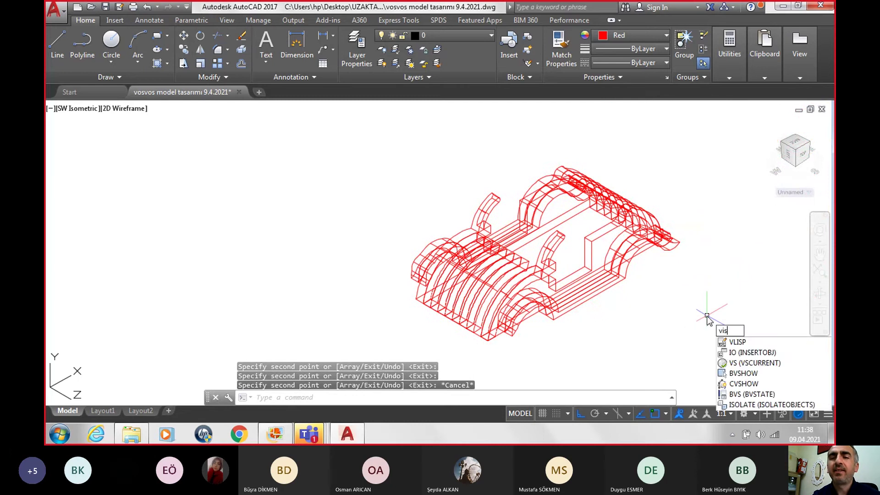
pyautogui.press('Return')
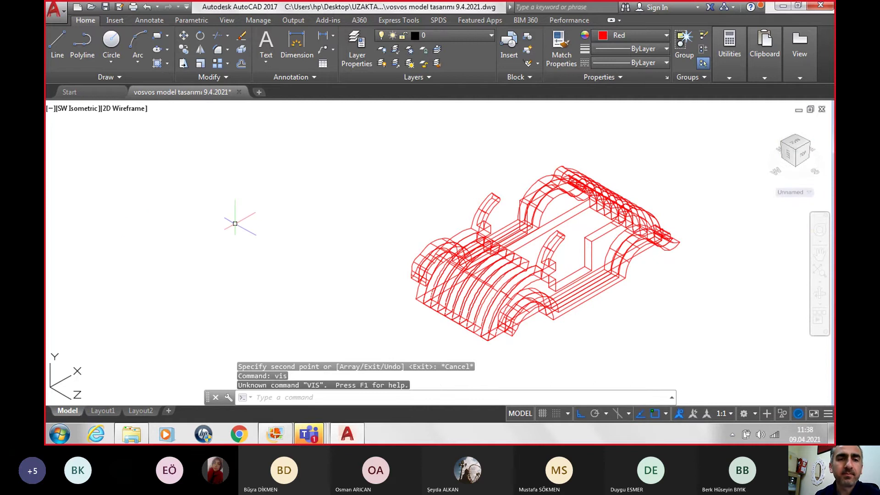
pyautogui.press('Escape')
pyautogui.press('Escape')
pyautogui.press('Escape')
pyautogui.write('vi')
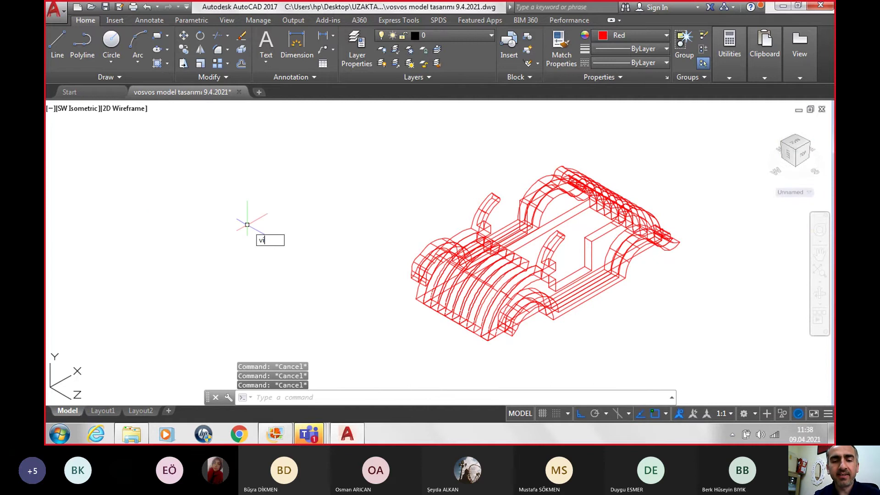
pyautogui.write('s')
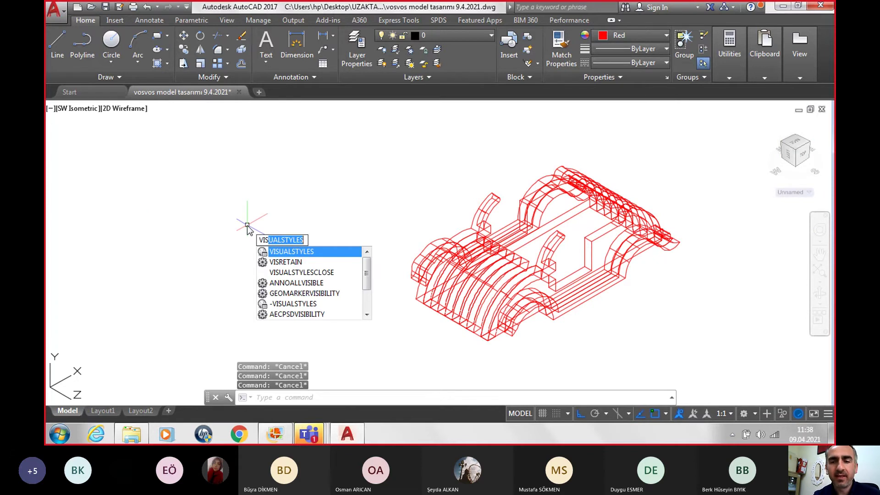
pyautogui.press('Return')
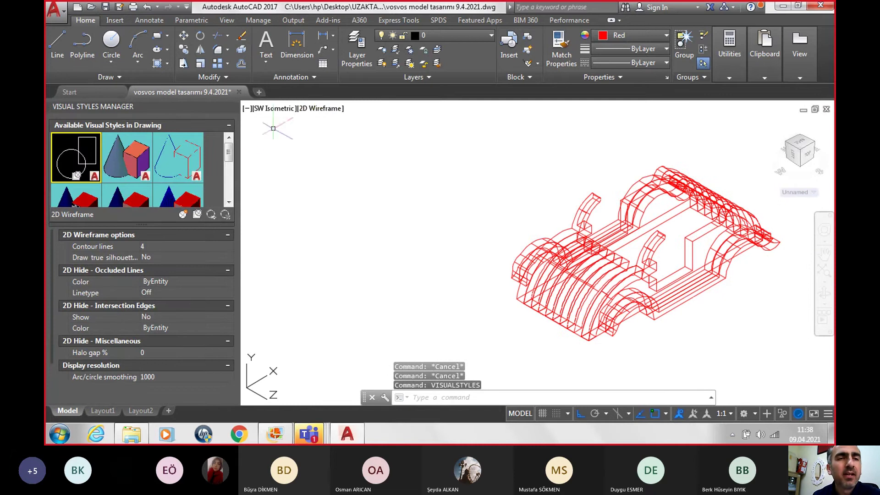
pyautogui.doubleClick(138, 169)
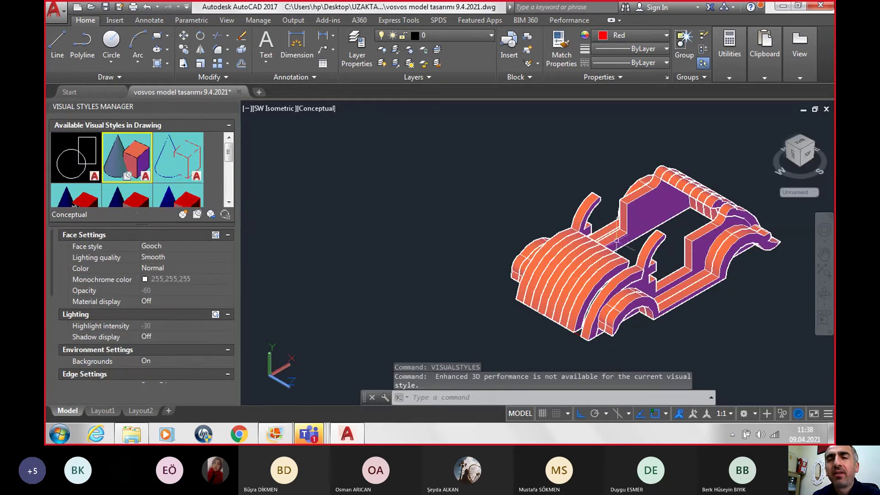
pyautogui.scroll(2, 756, 268)
pyautogui.moveTo(730, 265); pyautogui.dragTo(625, 251, button='middle')
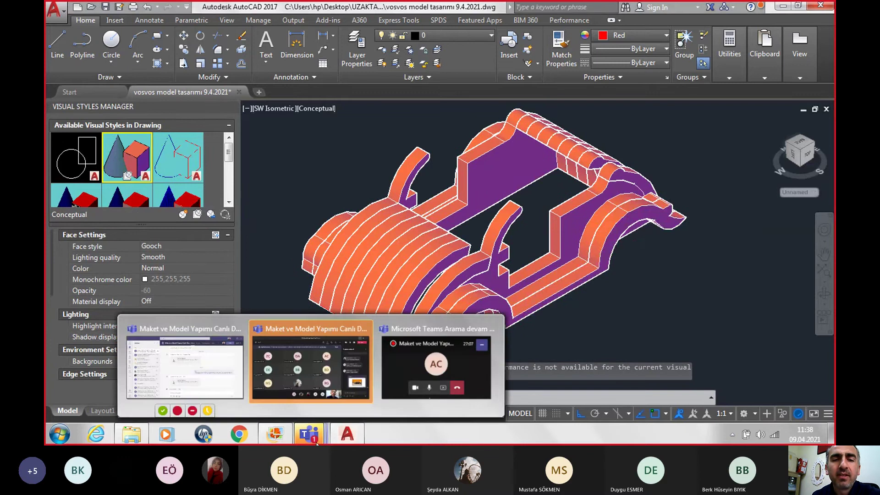
pyautogui.hotkey('alt', 'Tab')
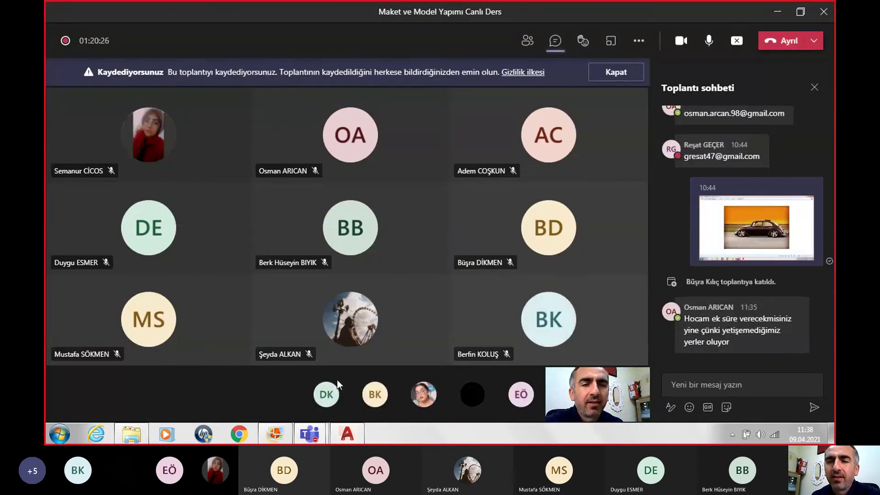
pyautogui.click(337, 435)
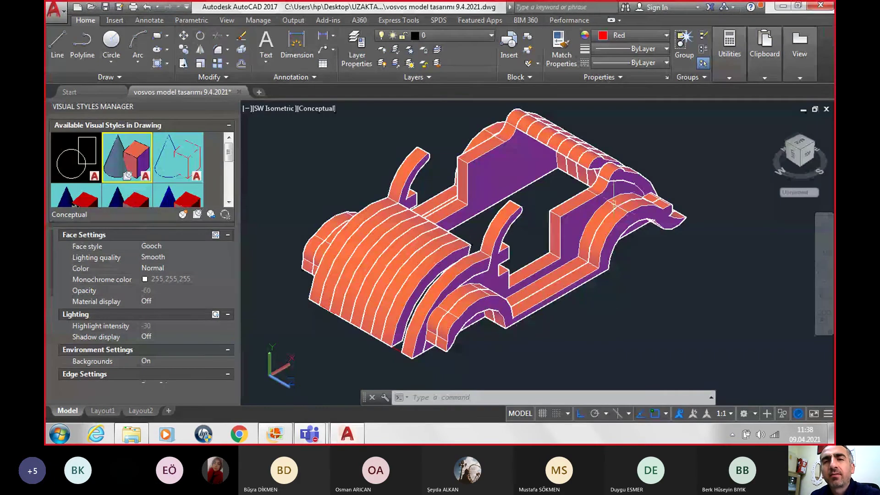
# Select two slices of the shaded car body.
pyautogui.scroll(5, 614, 203)
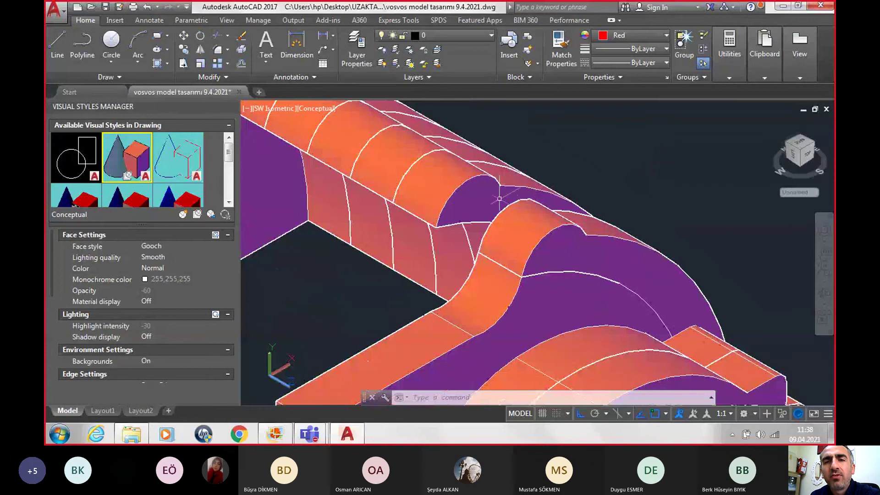
pyautogui.scroll(-1, 502, 204)
pyautogui.scroll(-3, 506, 210)
pyautogui.scroll(-3, 511, 218)
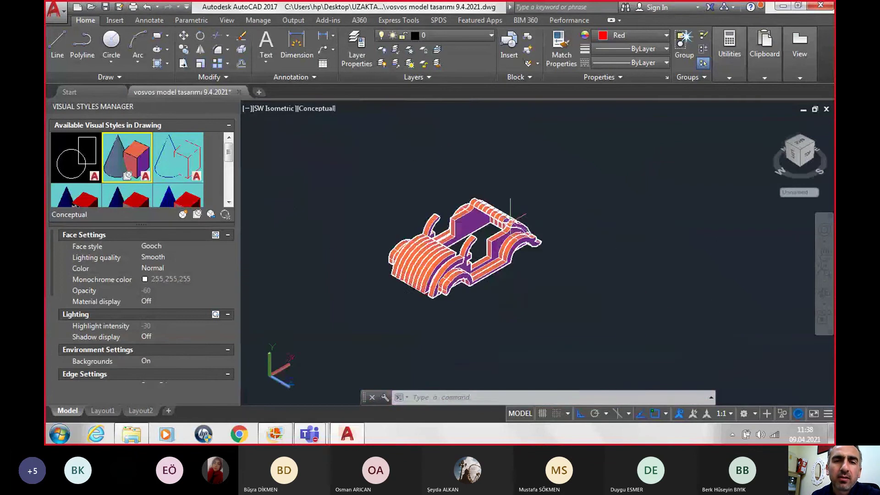
pyautogui.scroll(5, 407, 301)
pyautogui.scroll(3, 429, 297)
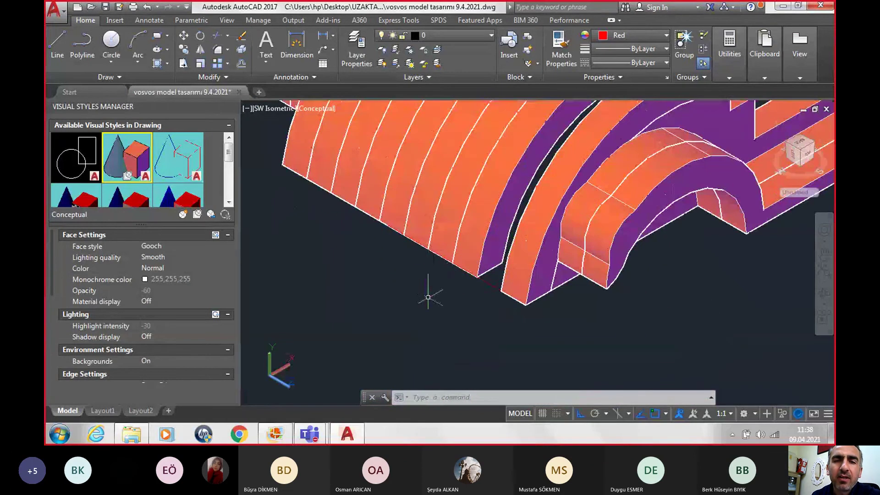
pyautogui.click(475, 259)
pyautogui.scroll(-3, 475, 259)
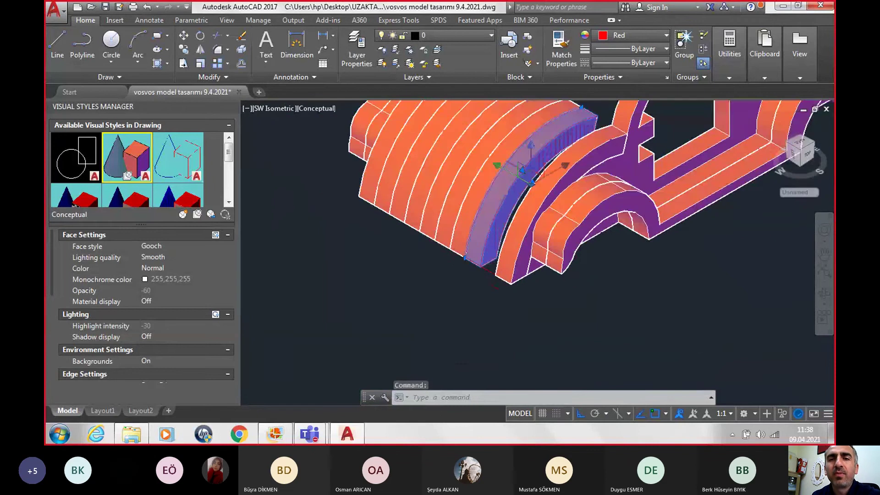
pyautogui.scroll(-3, 551, 206)
pyautogui.scroll(3, 637, 158)
pyautogui.click(576, 143)
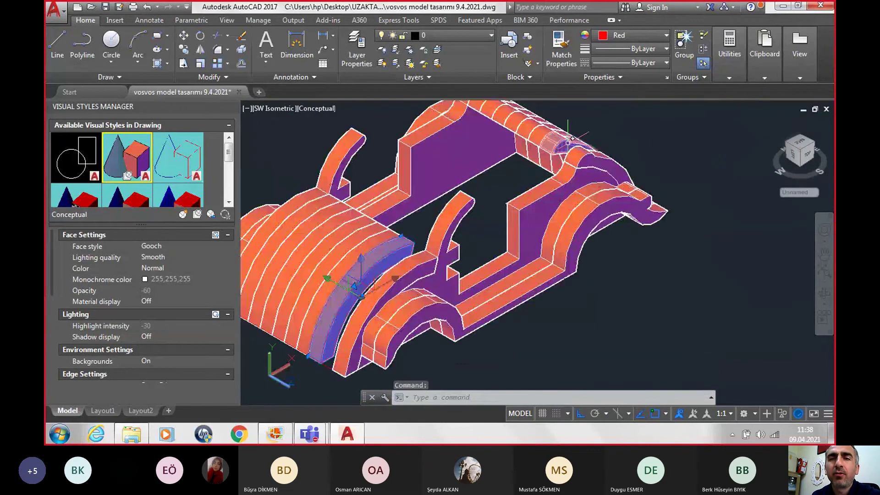
pyautogui.scroll(-2, 576, 143)
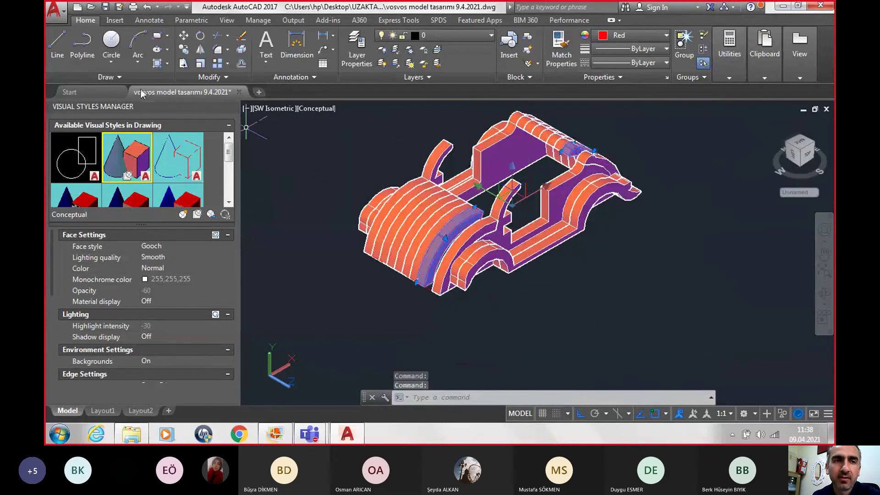
# Copy the selected slices to one new position on the body.
pyautogui.click(183, 49)
pyautogui.scroll(2, 351, 280)
pyautogui.scroll(2, 350, 281)
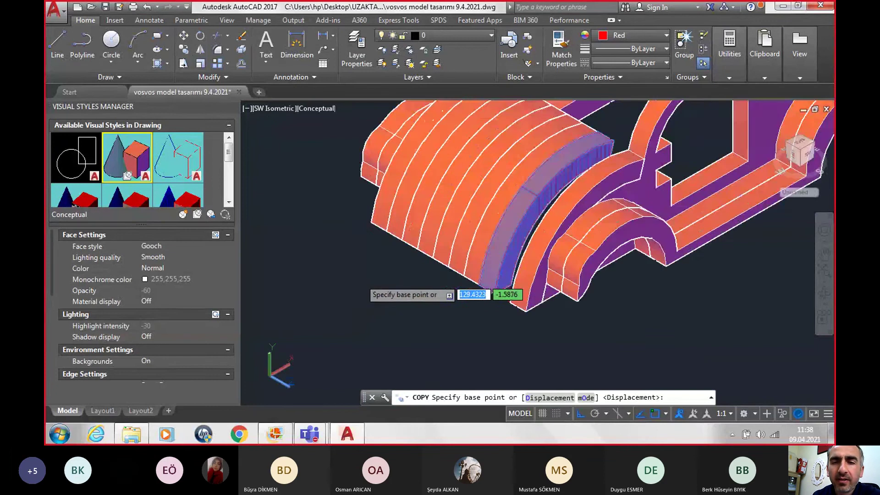
pyautogui.scroll(2, 459, 248)
pyautogui.click(496, 243)
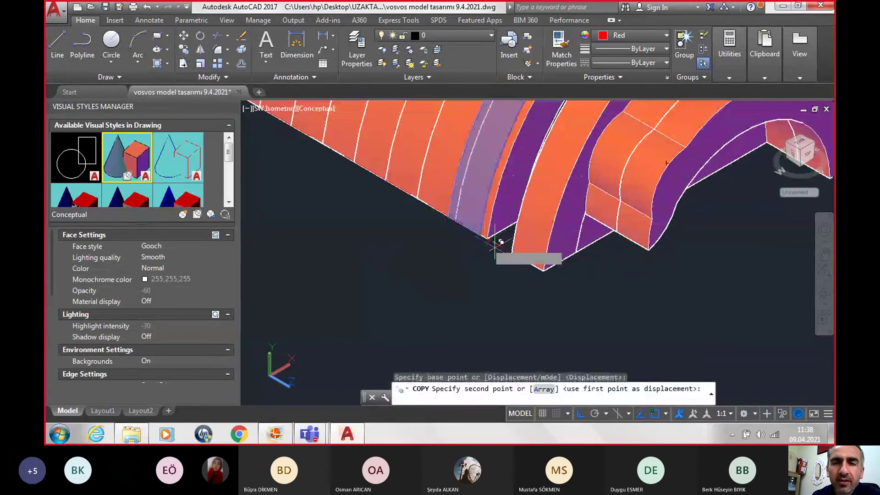
pyautogui.click(517, 270)
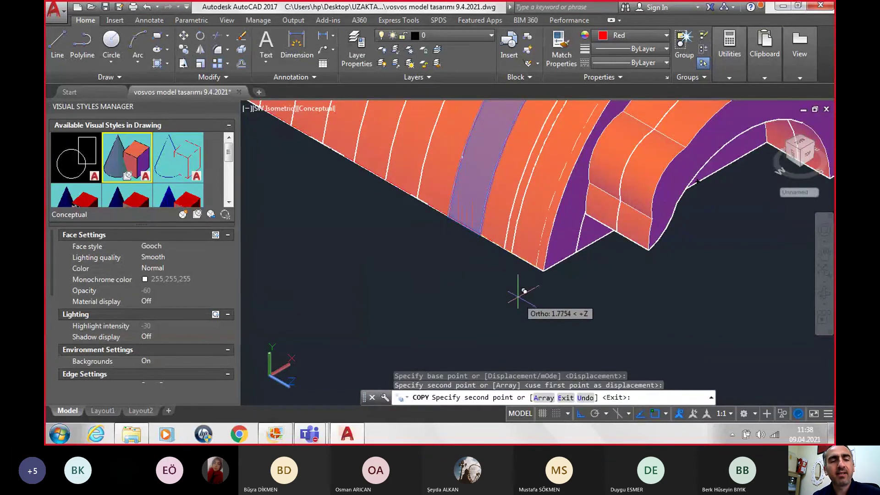
pyautogui.press('Escape')
# Recenter the car model and close the Visual Styles Manager panel.
pyautogui.scroll(-3, 519, 296)
pyautogui.scroll(-2, 518, 296)
pyautogui.moveTo(647, 194); pyautogui.dragTo(593, 250, button='middle')
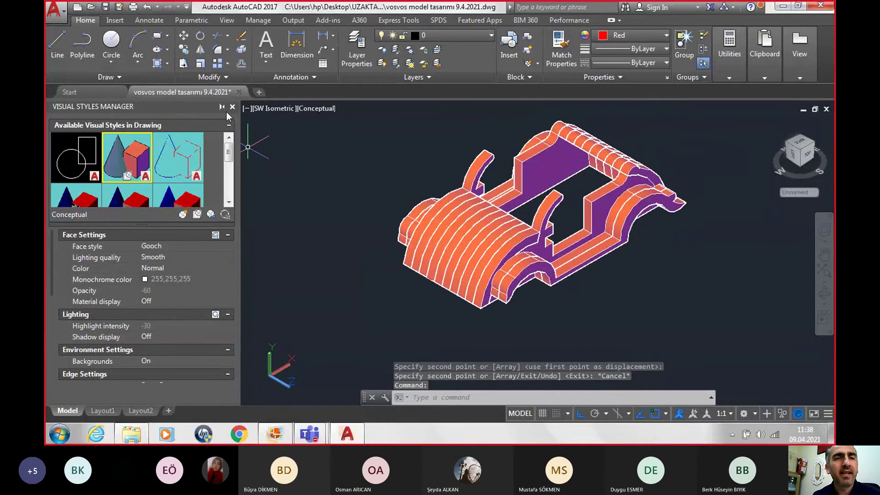
pyautogui.click(232, 106)
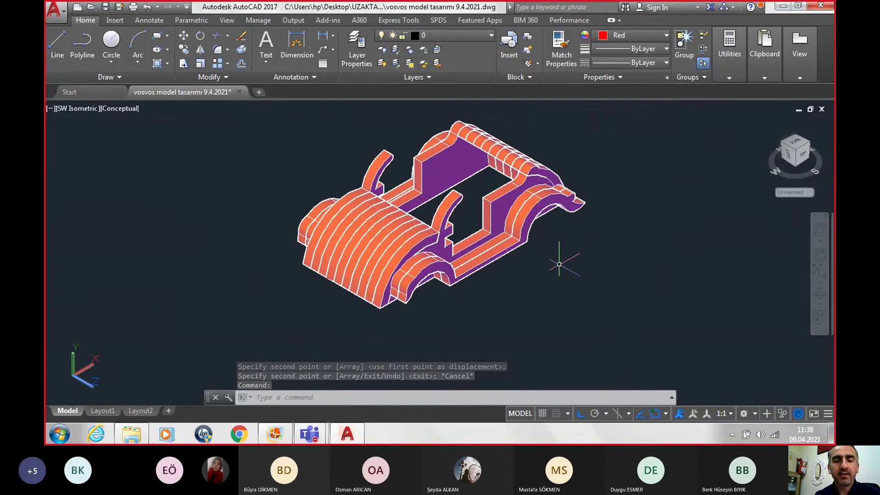
# Orbit the shaded car to a top-down view, then tilt it to an angled underside view.
pyautogui.write('orbit')
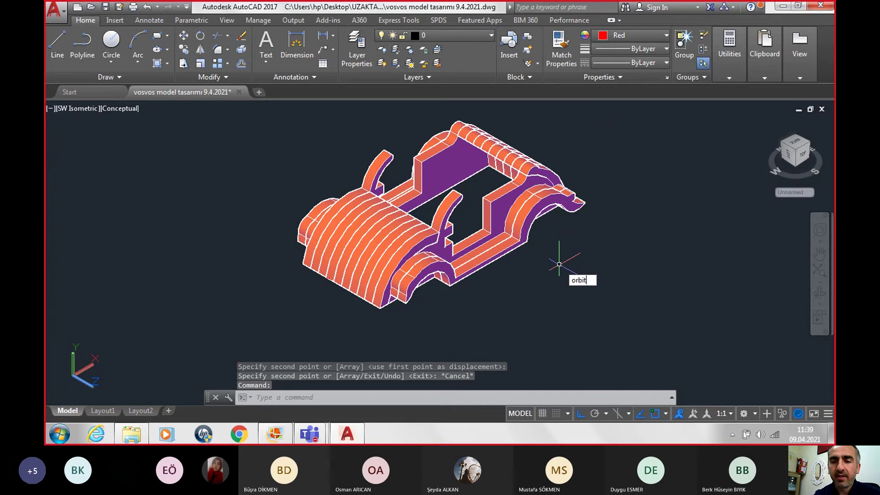
pyautogui.press('Return')
pyautogui.moveTo(530, 252)
pyautogui.mouseDown()
pyautogui.moveTo(267, 240)
pyautogui.moveTo(499, 263)
pyautogui.moveTo(376, 263)
pyautogui.moveTo(375, 273)
pyautogui.mouseUp()
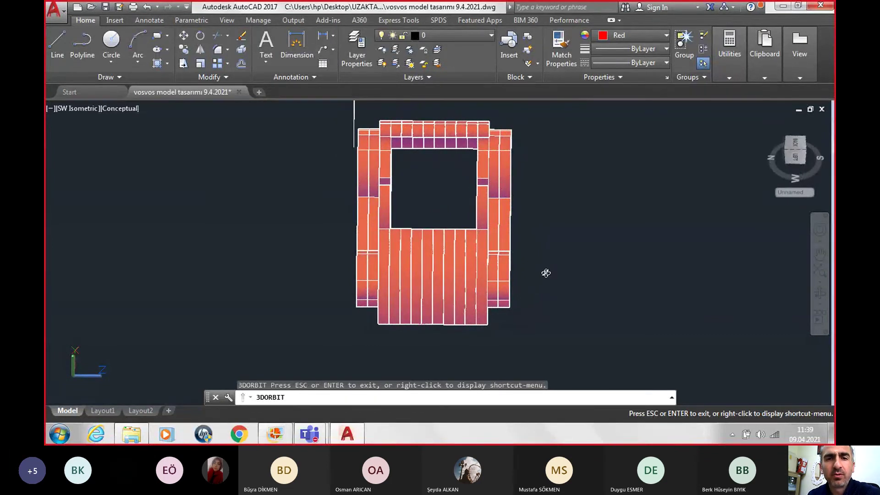
pyautogui.moveTo(546, 273)
pyautogui.mouseDown()
pyautogui.moveTo(559, 301)
pyautogui.moveTo(555, 292)
pyautogui.mouseUp()
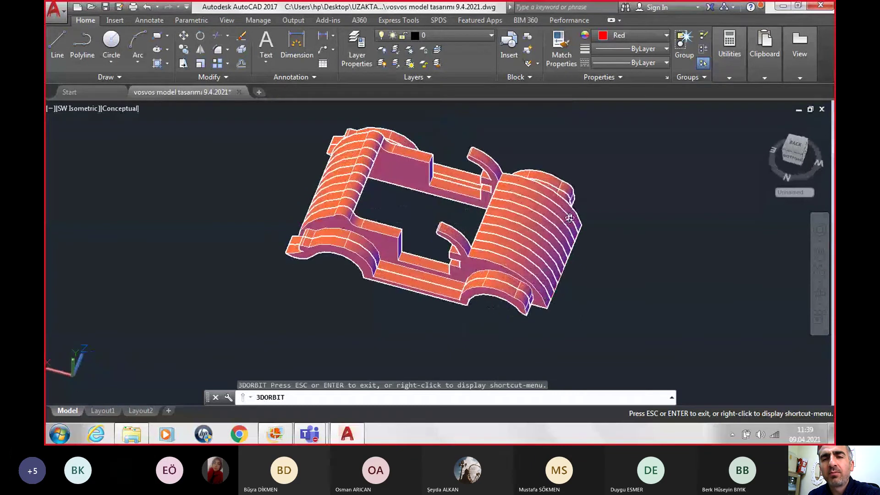
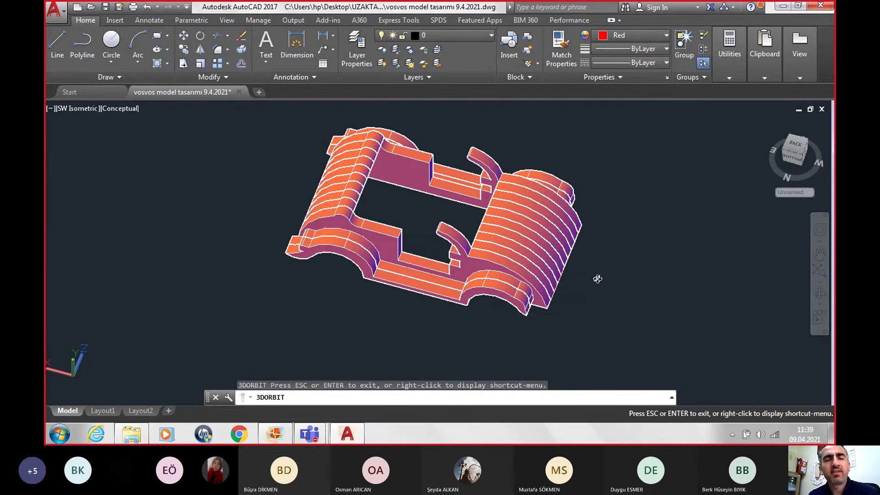
# Erase the two thin arched fender pieces from the top of the car body.
pyautogui.press('Escape')
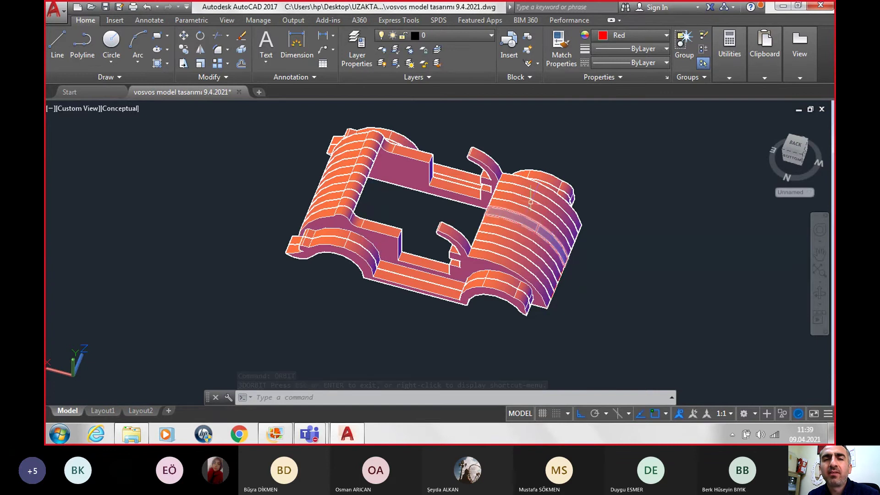
pyautogui.click(510, 179)
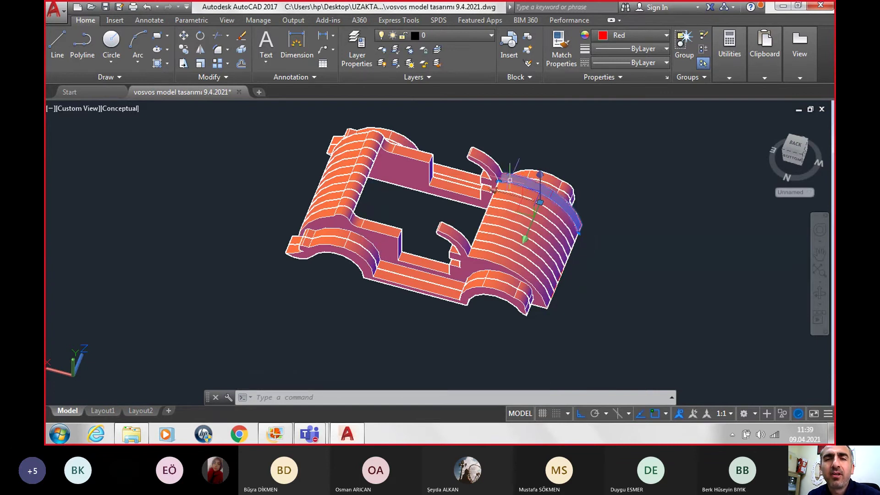
pyautogui.click(379, 144)
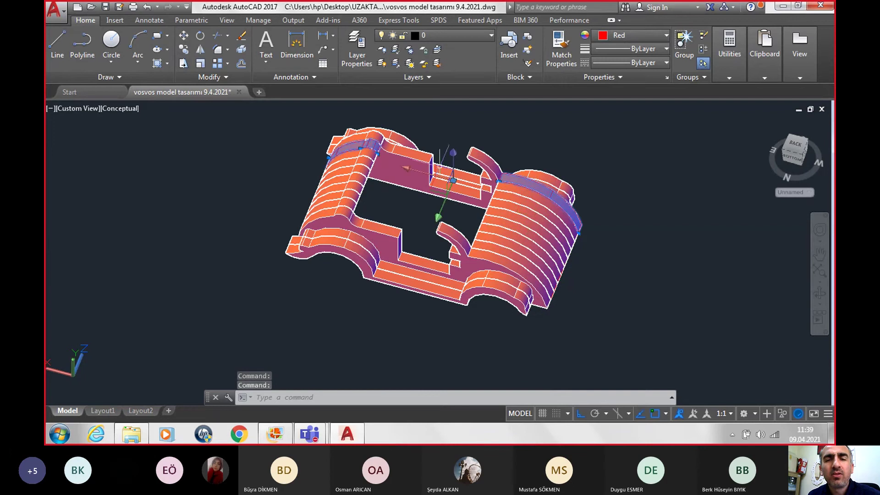
pyautogui.press('Delete')
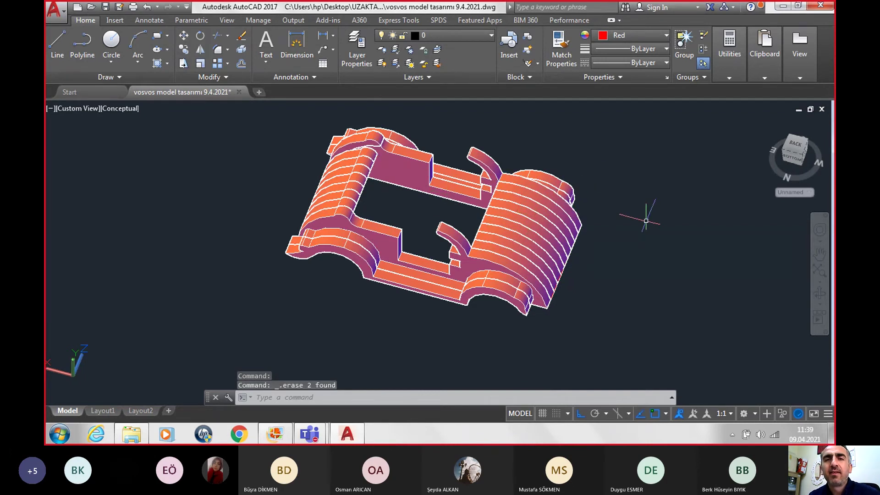
# Zoom out and orbit the model to a top-down view.
pyautogui.scroll(3, 645, 216)
pyautogui.scroll(-3, 646, 220)
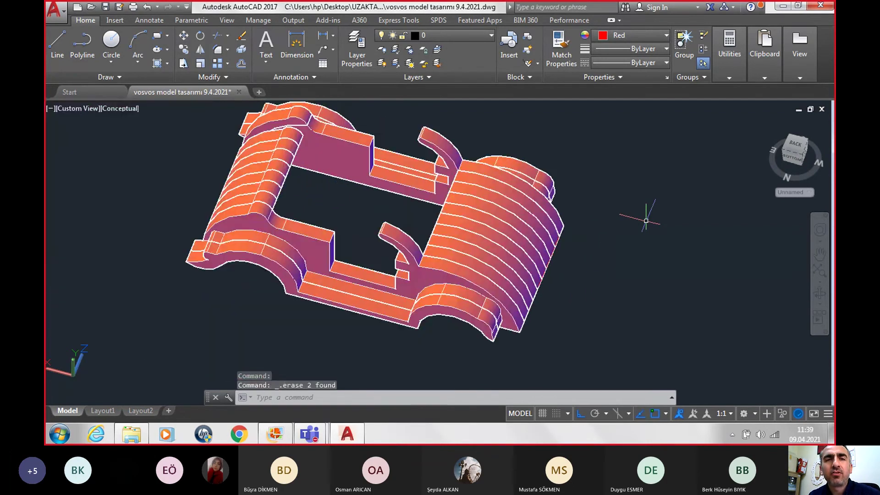
pyautogui.moveTo(617, 249)
pyautogui.keyDown('shift'); pyautogui.mouseDown(button='middle')
pyautogui.moveTo(586, 282)
pyautogui.moveTo(516, 293)
pyautogui.moveTo(501, 266)
pyautogui.moveTo(470, 271)
pyautogui.mouseUp(button='middle'); pyautogui.keyUp('shift')
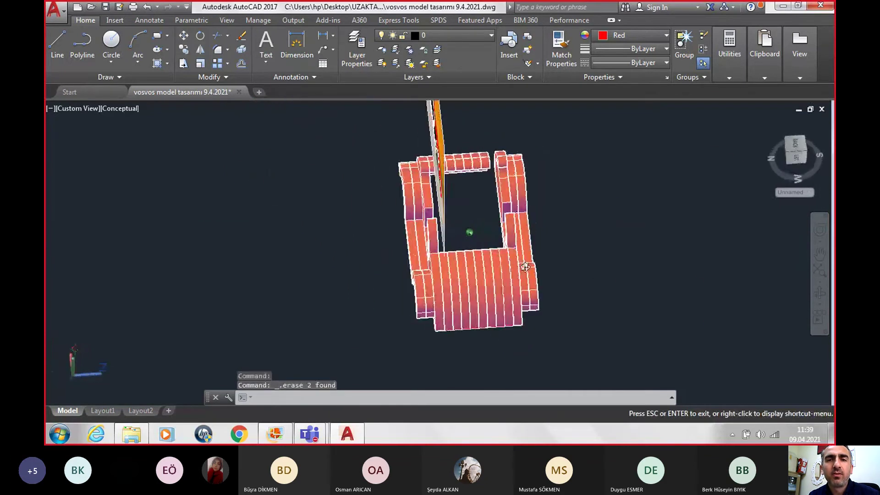
# Delete one more part from the car body.
pyautogui.click(477, 263)
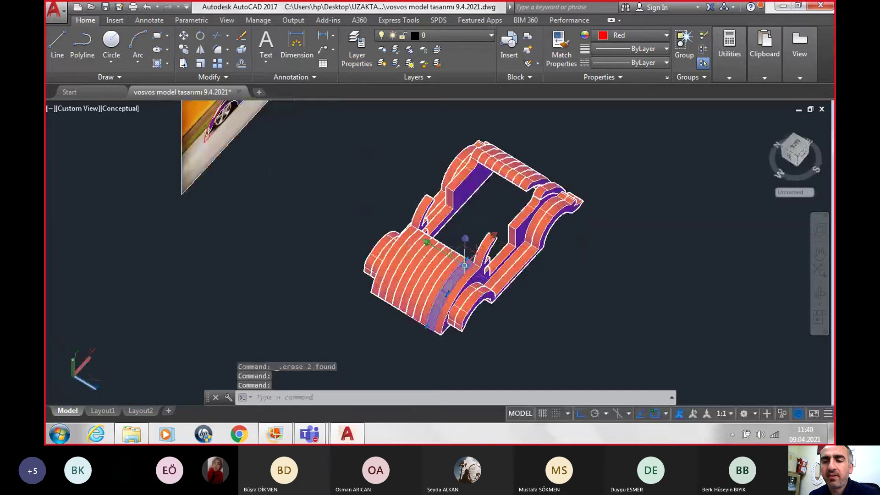
pyautogui.press('Delete')
pyautogui.scroll(3, 477, 348)
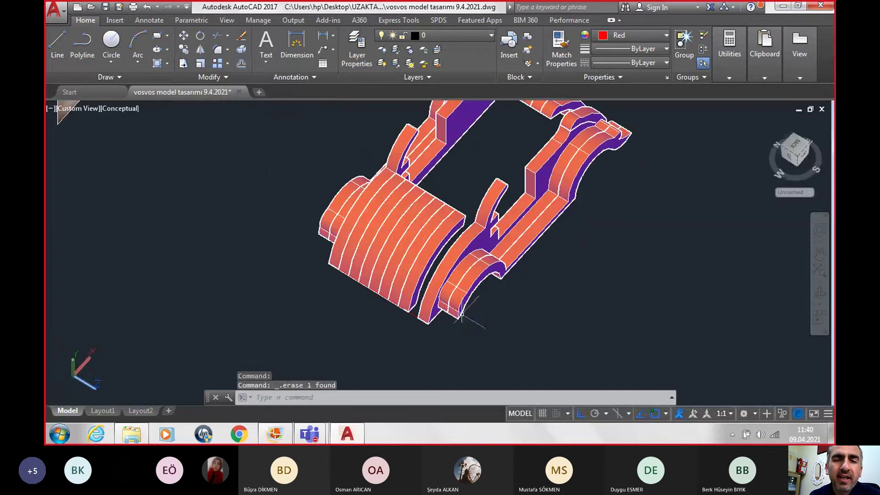
# Move the three side arch pieces against the rounded slice stack.
pyautogui.click(442, 293)
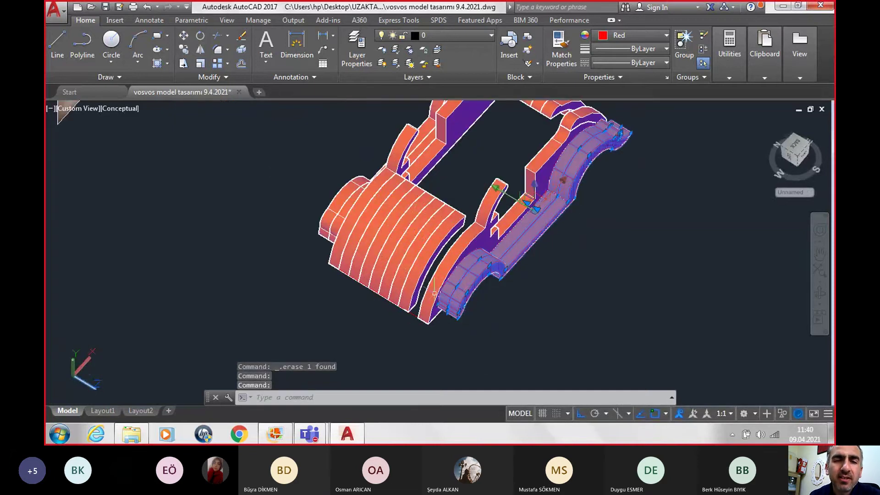
pyautogui.write('m')
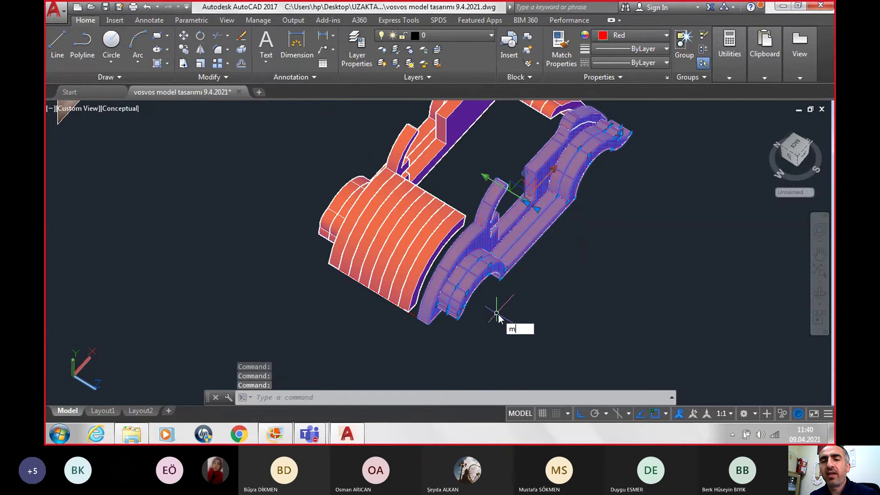
pyautogui.press('Return')
pyautogui.scroll(4, 498, 309)
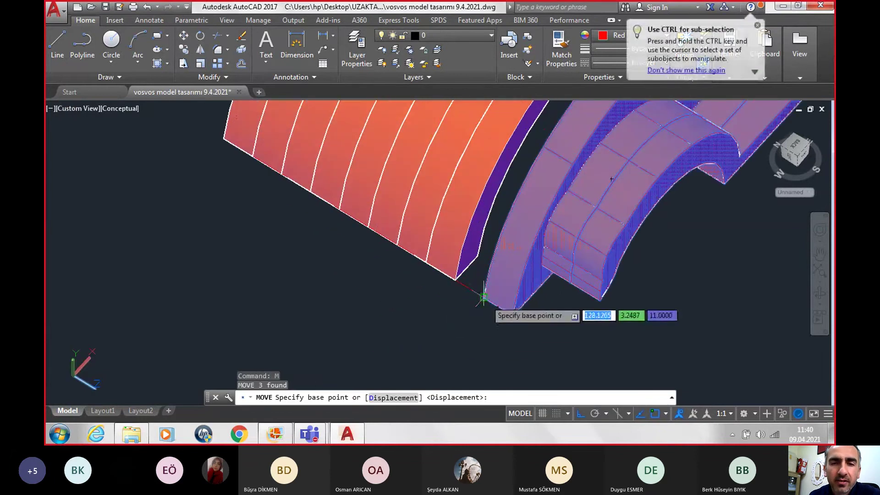
pyautogui.click(481, 296)
pyautogui.click(477, 292)
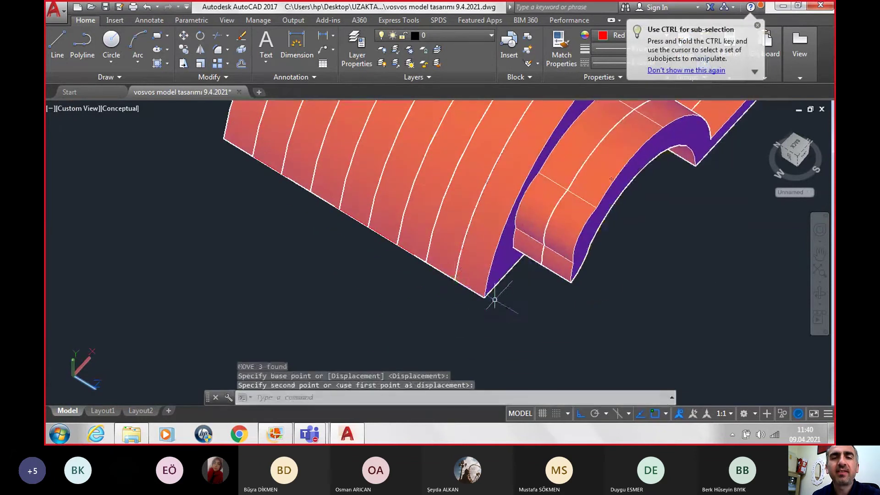
# Zoom and pan to recentre the car, then bring up the reference photo w2.jpg.
pyautogui.scroll(-3, 496, 308)
pyautogui.scroll(-2, 499, 311)
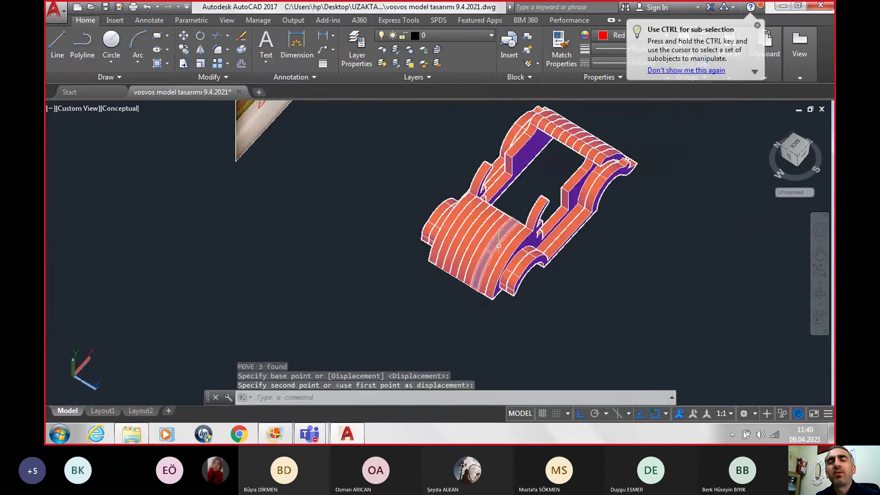
pyautogui.scroll(-2, 615, 277)
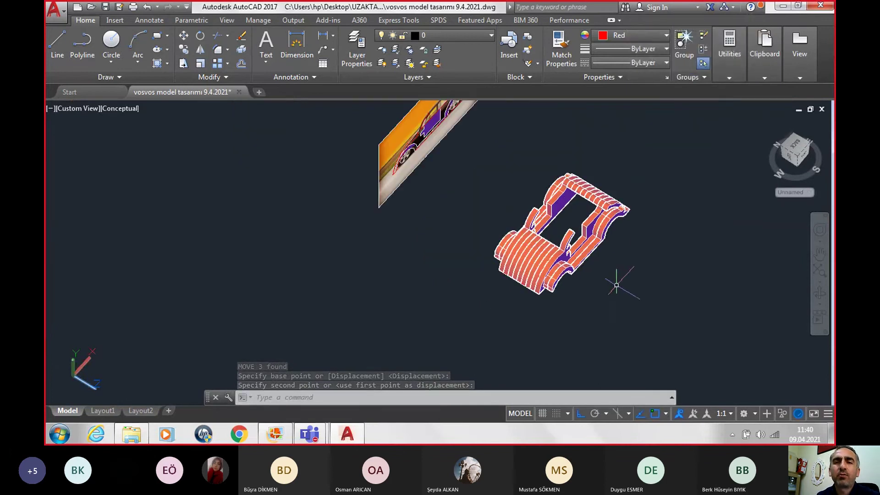
pyautogui.scroll(2, 622, 259)
pyautogui.scroll(1, 625, 243)
pyautogui.moveTo(624, 243); pyautogui.dragTo(621, 284, button='middle')
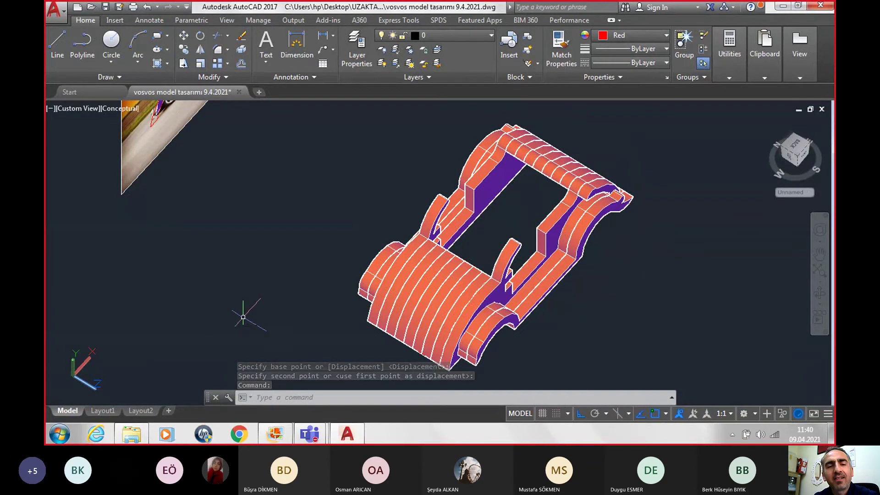
pyautogui.click(271, 436)
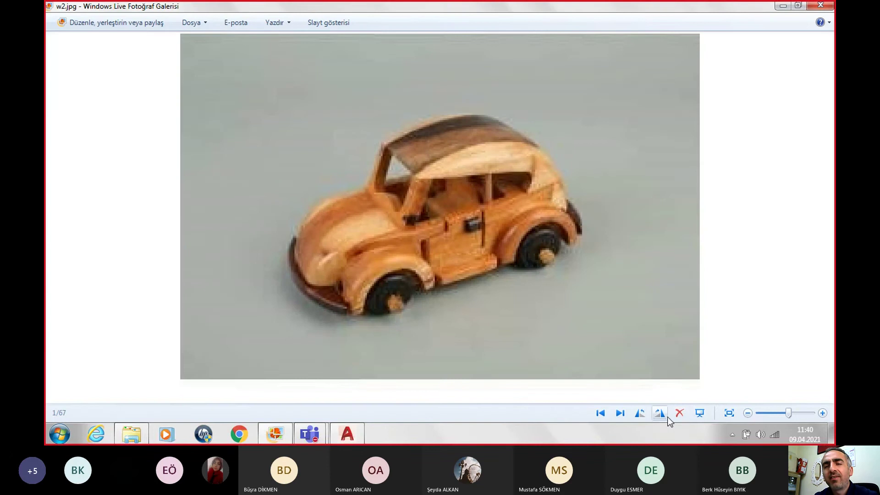
# Page through the Beetle photos past the side-view and yellow Beetles to image 29 of 67.
pyautogui.press('Right')
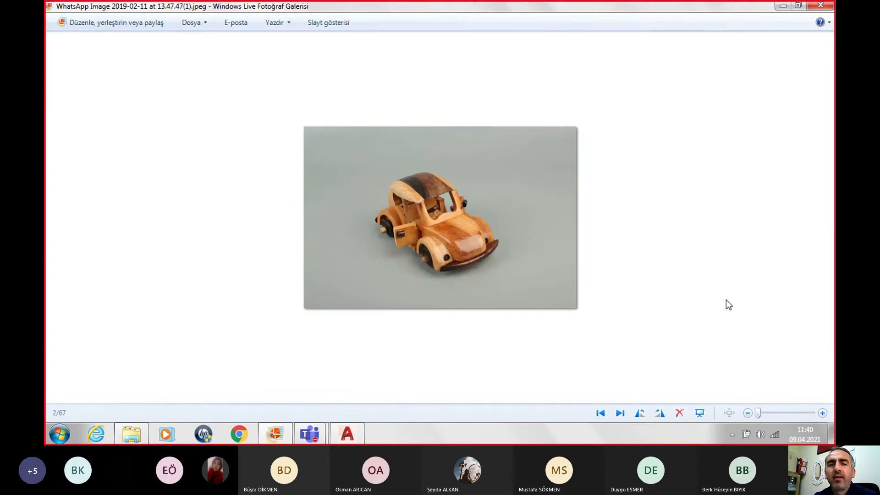
pyautogui.press('Right')
pyautogui.press('Right')
pyautogui.press('Right')
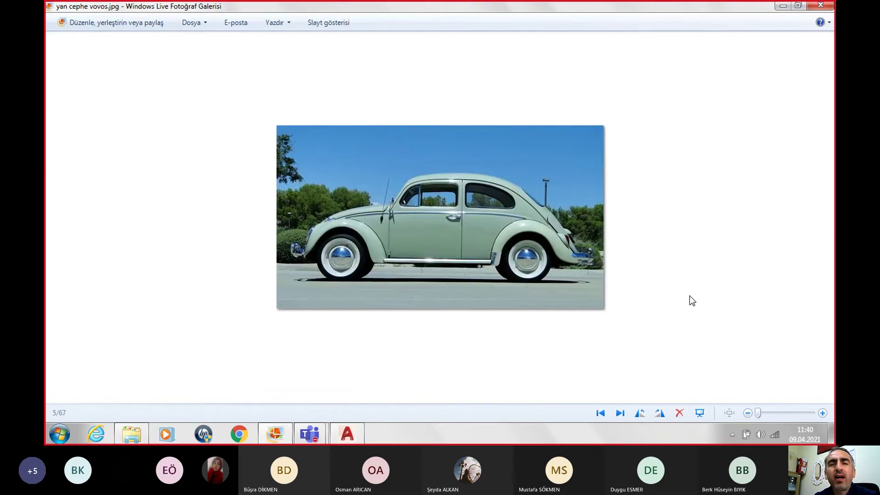
pyautogui.scroll(1, 579, 230)
pyautogui.scroll(2, 573, 242)
pyautogui.scroll(1, 573, 241)
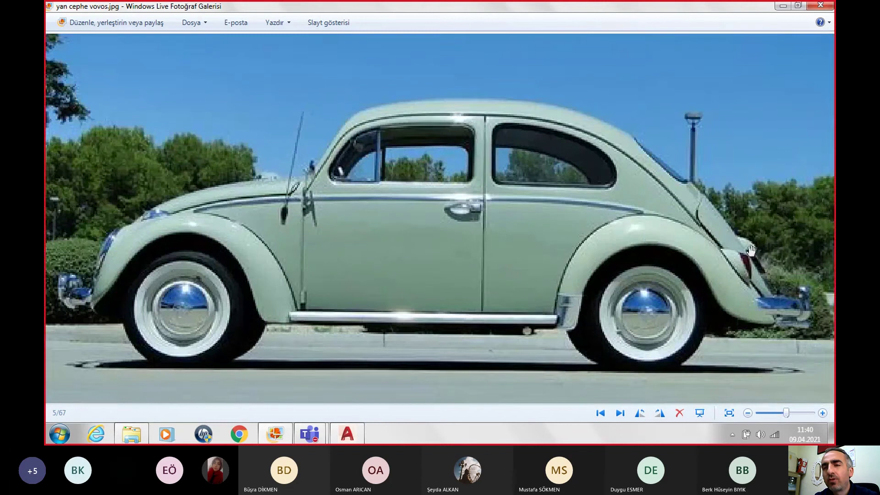
pyautogui.scroll(-4, 752, 256)
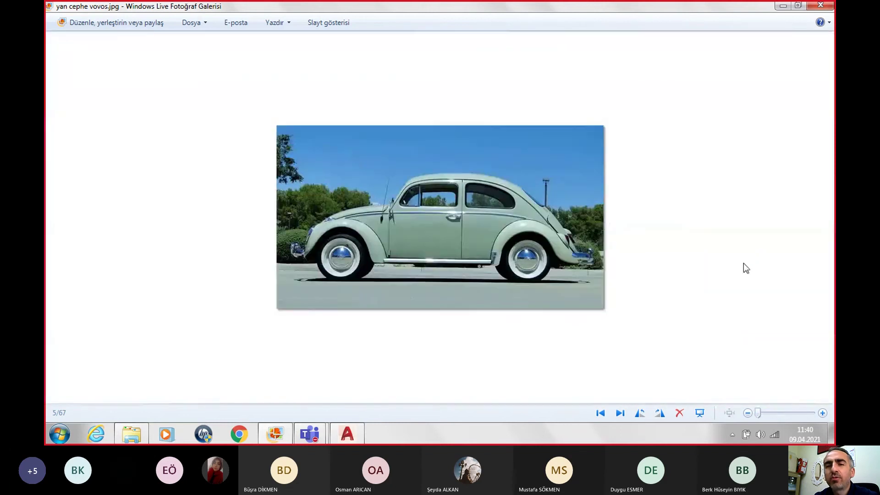
pyautogui.press('Right')
pyautogui.press('Right')
pyautogui.press('Right')
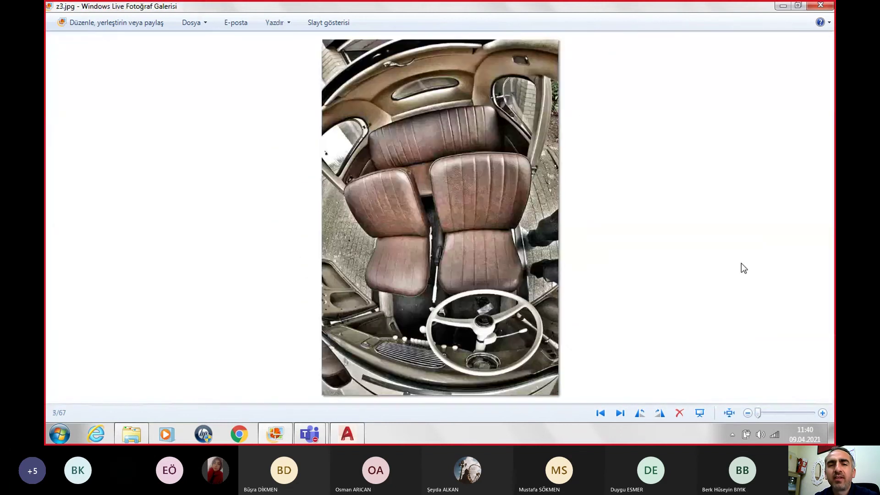
pyautogui.press('Right')
pyautogui.press('Right')
pyautogui.press('Right')
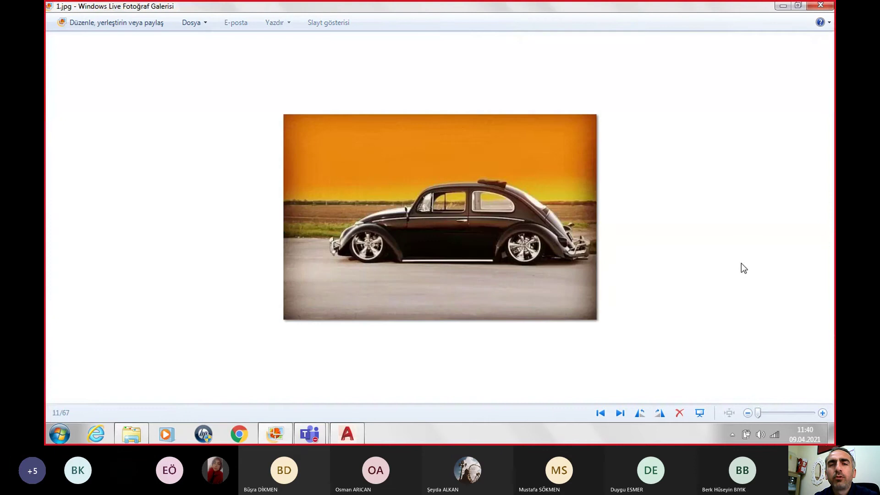
pyautogui.press('Right')
pyautogui.press('Right')
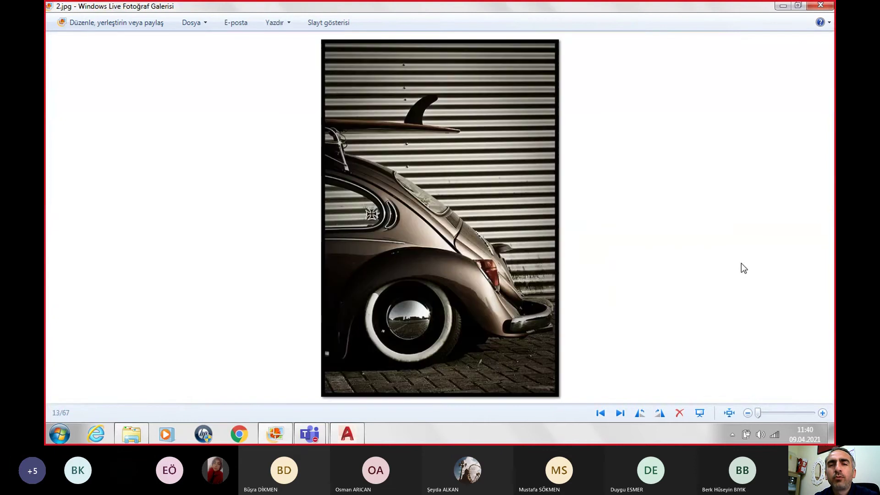
pyautogui.press('Right')
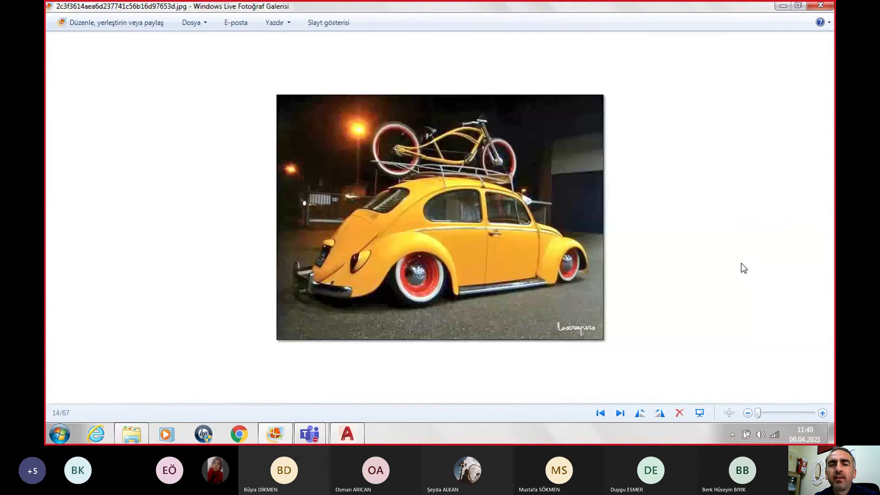
pyautogui.press('Right')
pyautogui.press('Right')
pyautogui.press('Right')
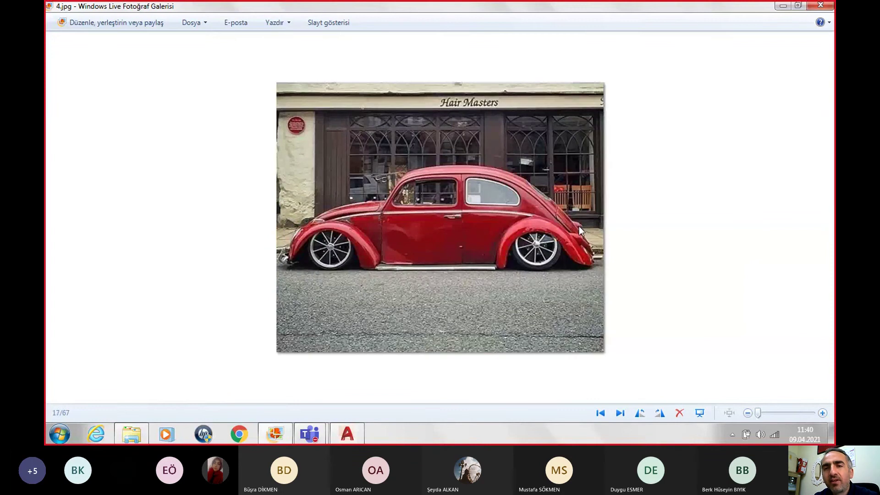
pyautogui.press('Right')
pyautogui.press('Right')
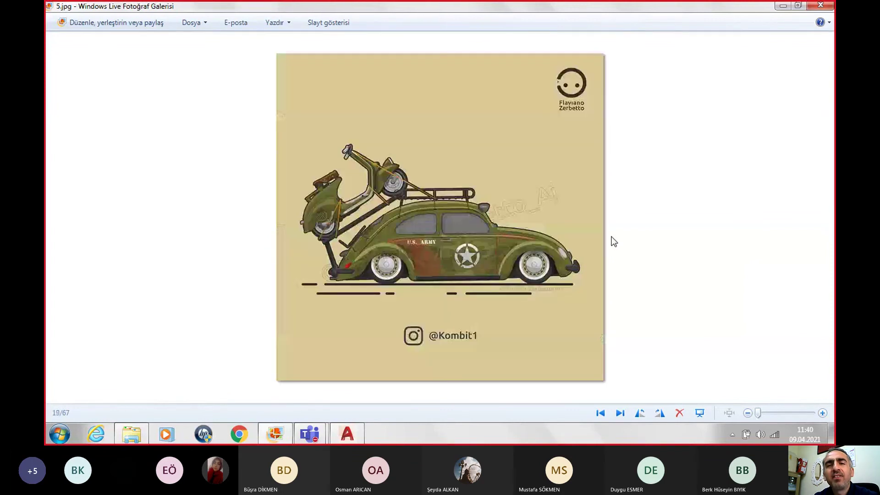
pyautogui.press('Right')
pyautogui.press('Right')
pyautogui.press('Right')
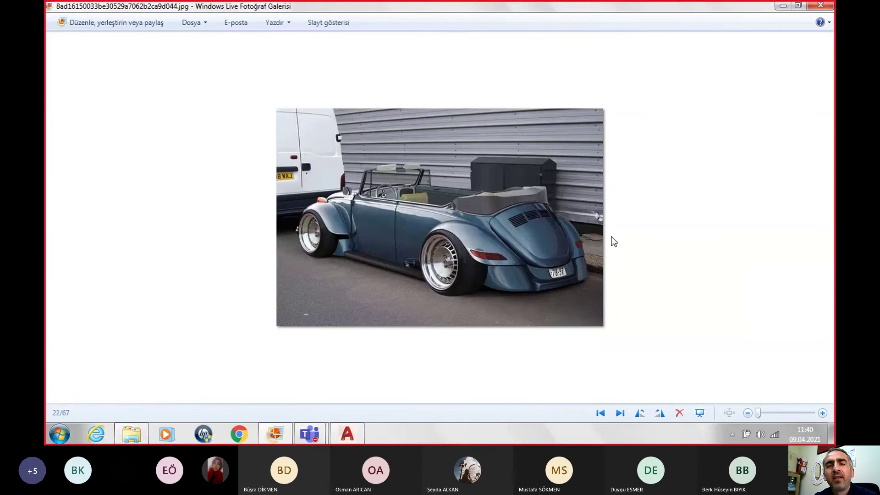
pyautogui.press('Right')
pyautogui.press('Right')
pyautogui.press('Right')
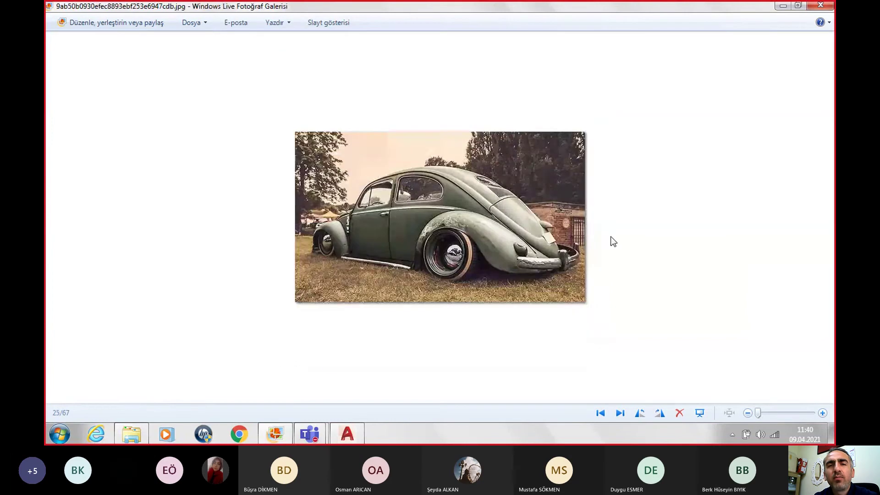
pyautogui.press('Right')
pyautogui.press('Right')
pyautogui.press('Right')
pyautogui.press('Right')
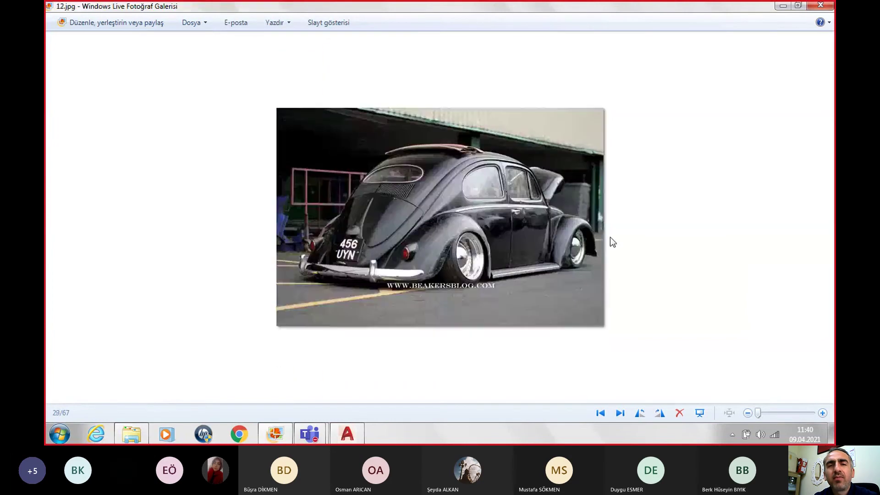
pyautogui.press('Right')
# Page forward past the grey, beige, green and orange Beetles to image 64 of 67.
pyautogui.press('Right')
pyautogui.press('Right')
pyautogui.press('Right')
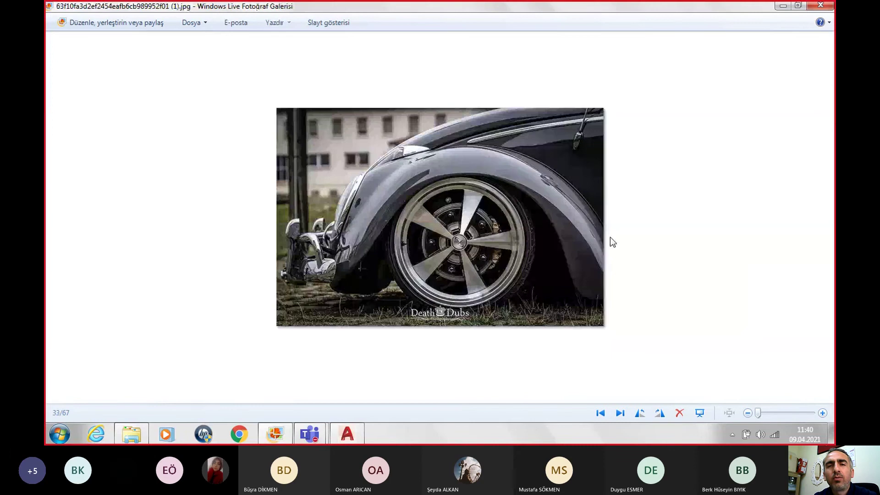
pyautogui.press('Right')
pyautogui.press('Right')
pyautogui.press('Right')
pyautogui.press('Right')
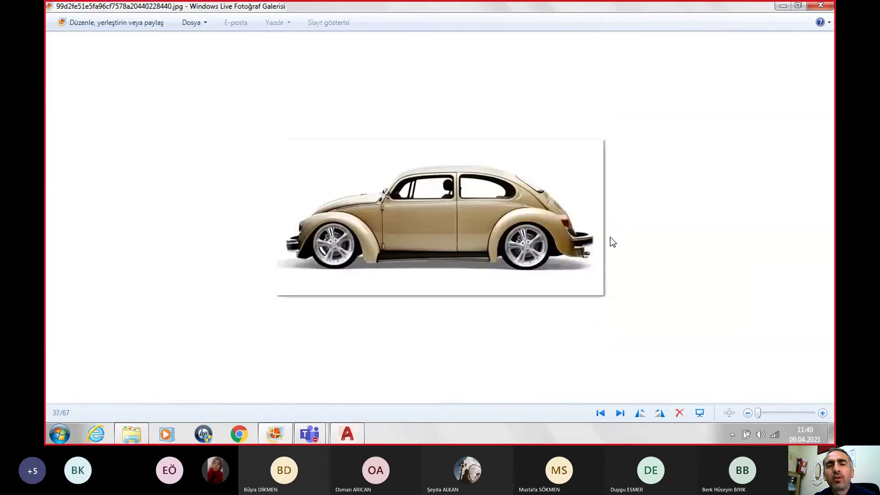
pyautogui.press('Right')
pyautogui.press('Right')
pyautogui.press('Right')
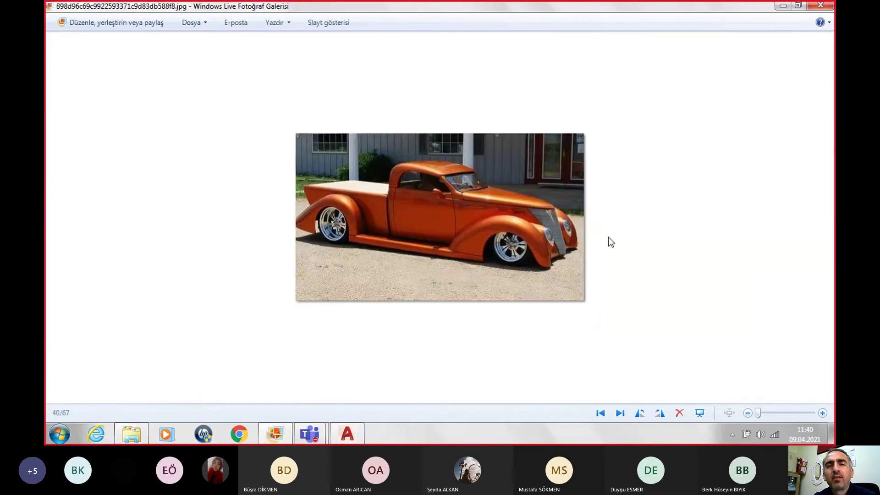
pyautogui.press('Right')
pyautogui.press('Right')
pyautogui.press('Right')
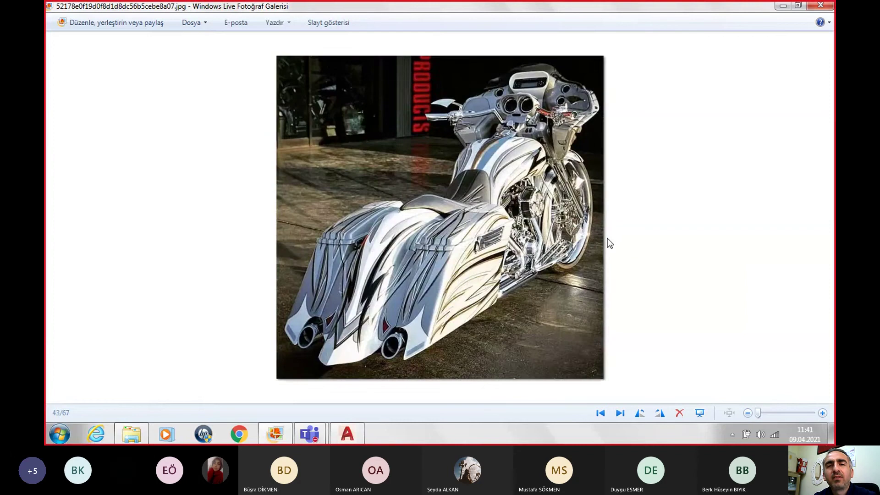
pyautogui.press('Right')
pyautogui.press('Right')
pyautogui.press('Right')
pyautogui.press('Right')
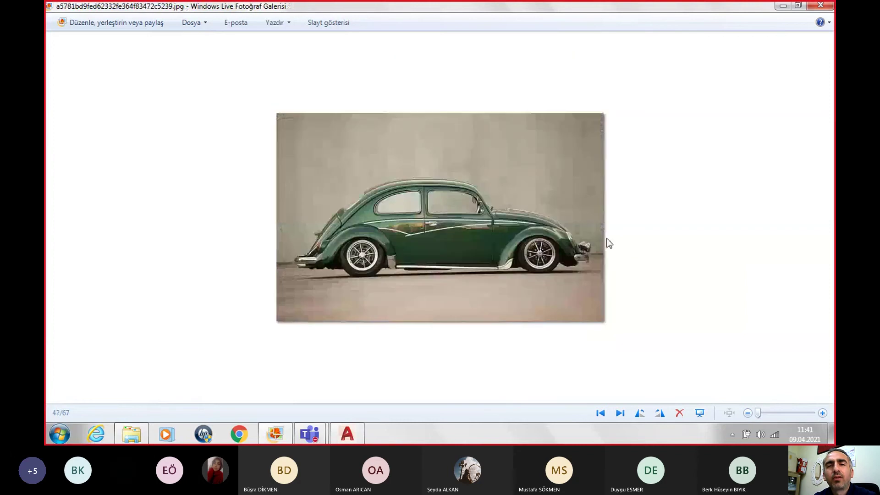
pyautogui.press('Right')
pyautogui.press('Right')
pyautogui.press('Right')
pyautogui.press('Right')
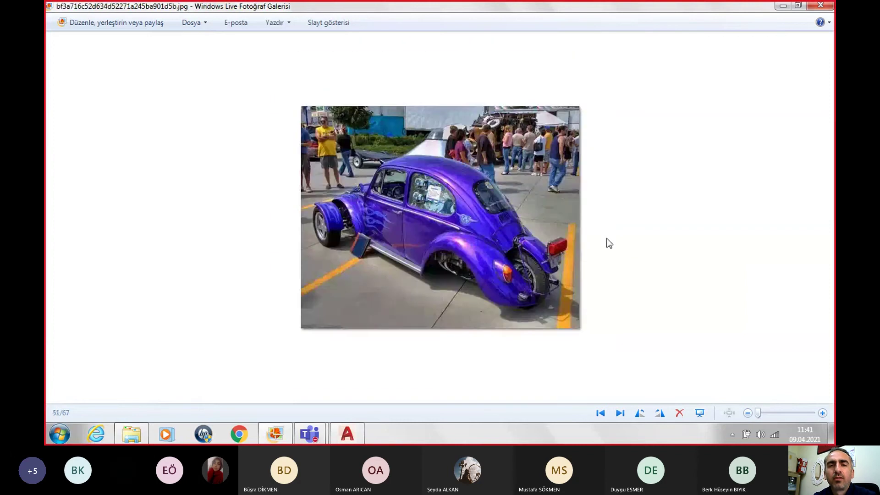
pyautogui.press('Right')
pyautogui.press('Right')
pyautogui.press('Right')
pyautogui.press('Right')
pyautogui.press('Right')
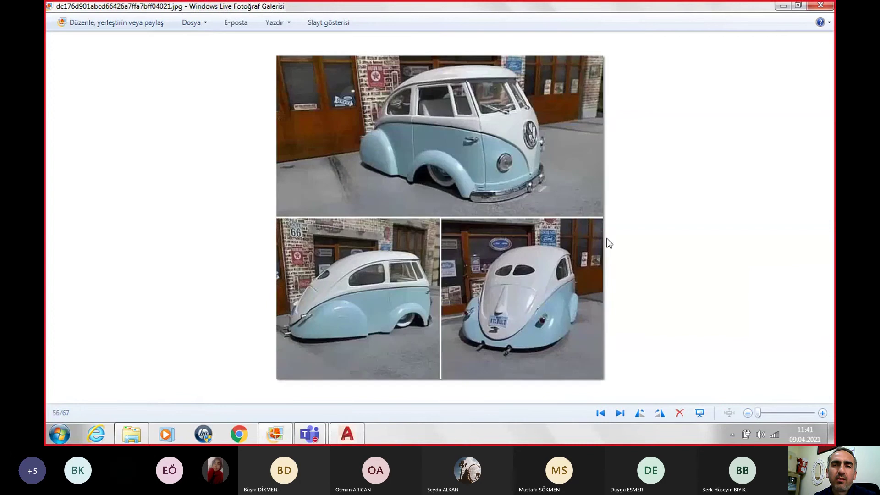
pyautogui.press('Right')
pyautogui.press('Right')
pyautogui.press('Right')
pyautogui.press('Right')
pyautogui.press('Right')
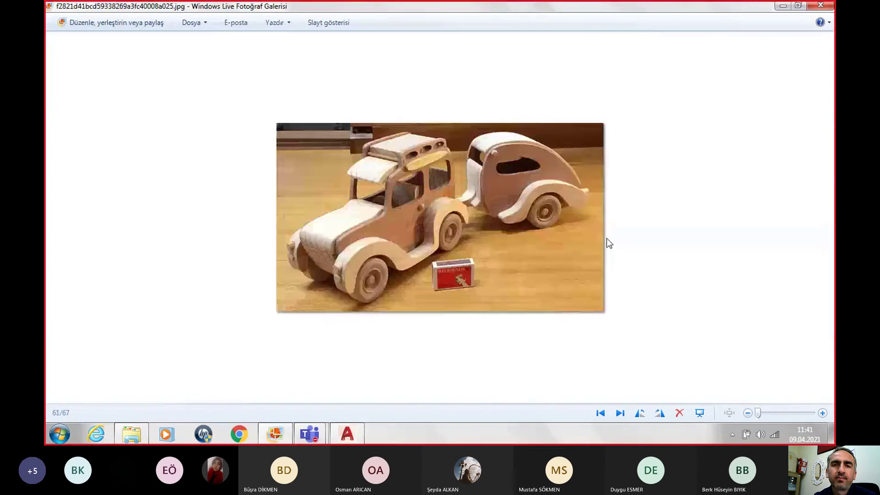
pyautogui.press('Right')
pyautogui.press('Right')
pyautogui.press('Right')
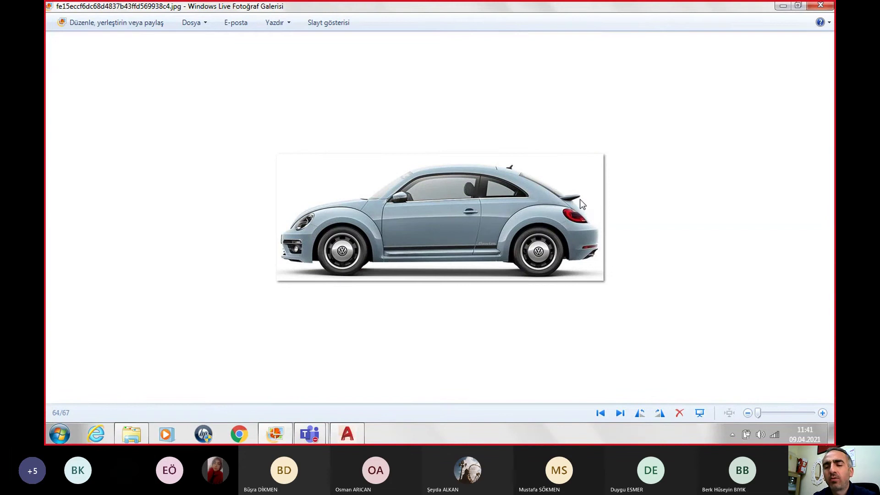
# Step back to image 54, then forward to image 55, the green Beetle by a fence.
pyautogui.press('Left')
pyautogui.press('Left')
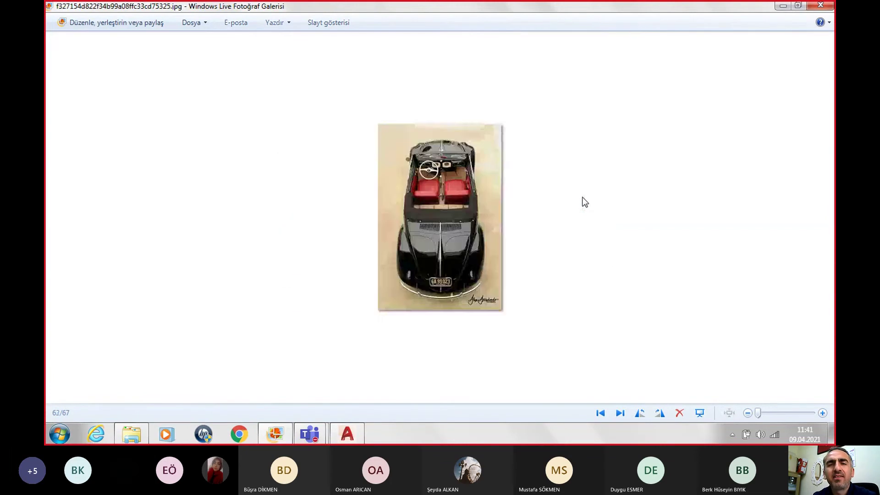
pyautogui.press('Left')
pyautogui.press('Left')
pyautogui.press('Left')
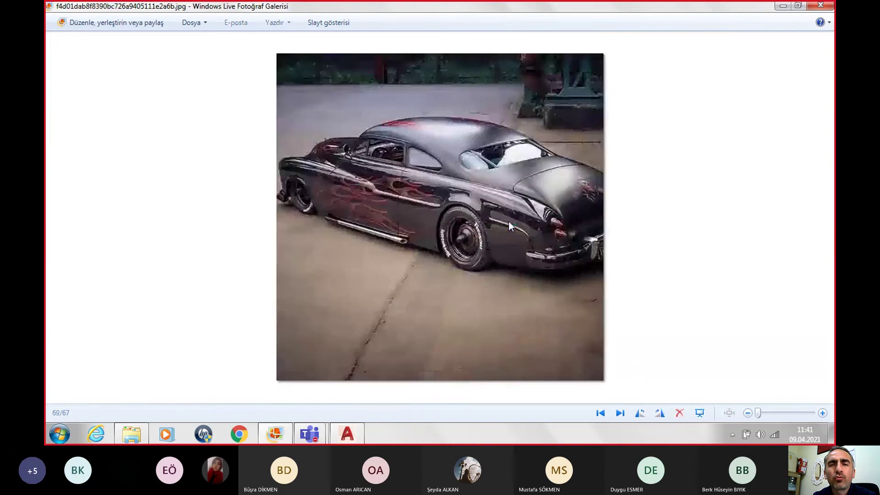
pyautogui.press('Left')
pyautogui.press('Left')
pyautogui.press('Left')
pyautogui.press('Left')
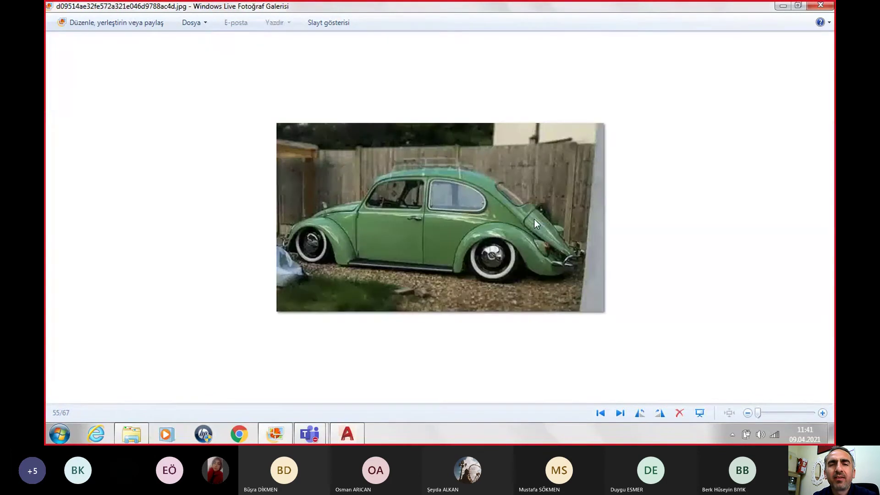
pyautogui.press('Left')
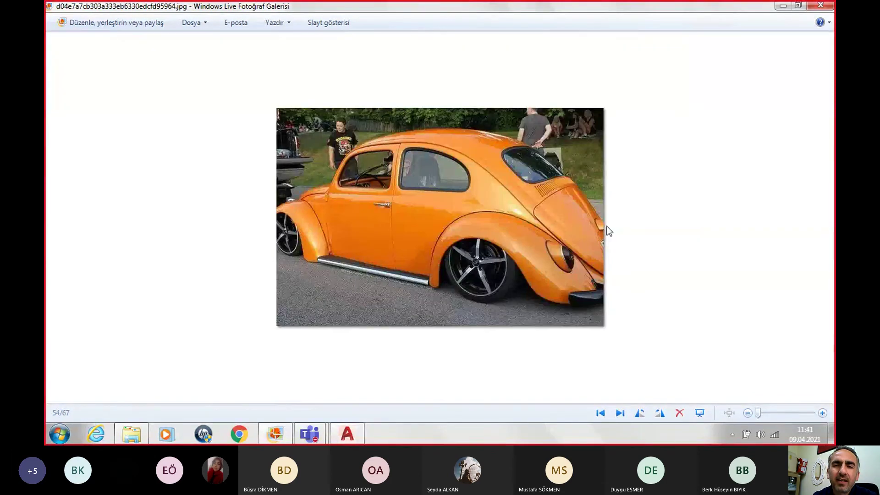
pyautogui.press('Right')
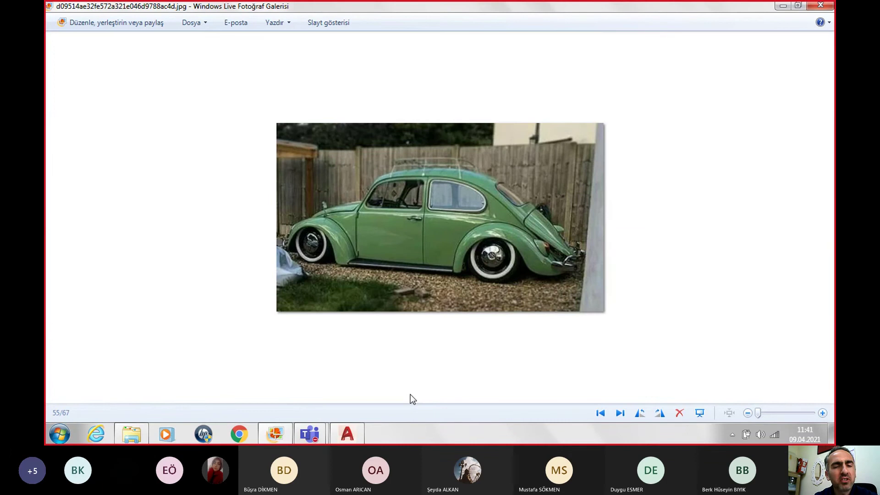
# Return to the AutoCAD Beetle model, inspect a curved slab, and show the preset views list.
pyautogui.click(345, 439)
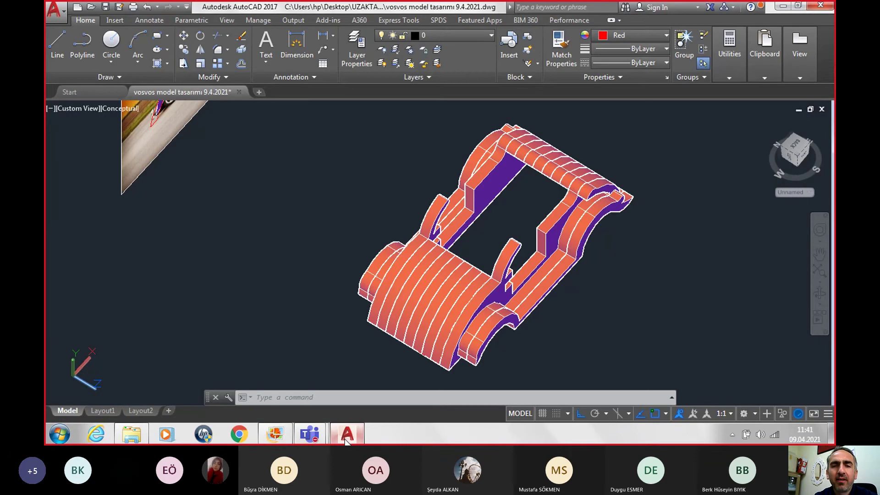
pyautogui.scroll(2, 362, 356)
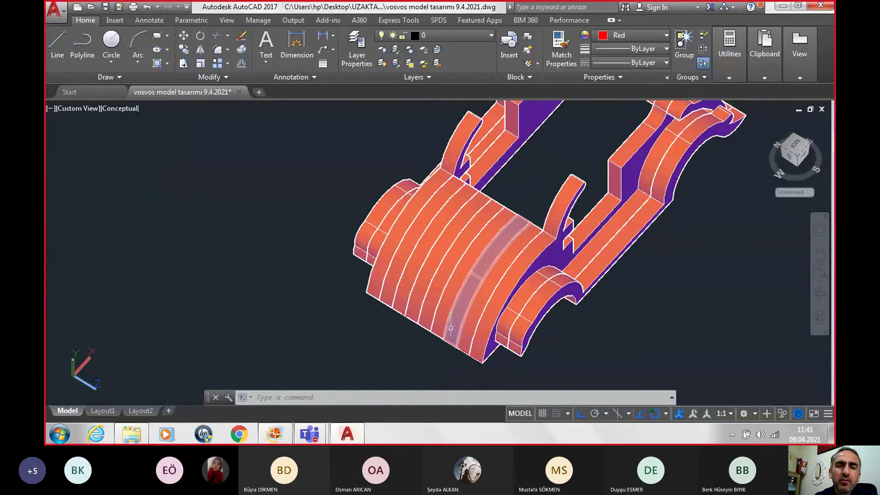
pyautogui.click(426, 320)
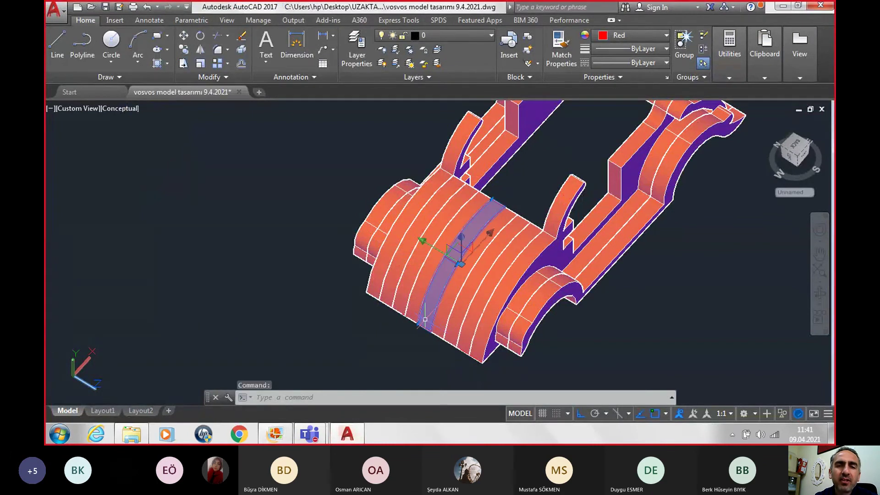
pyautogui.scroll(-2, 438, 303)
pyautogui.scroll(3, 557, 155)
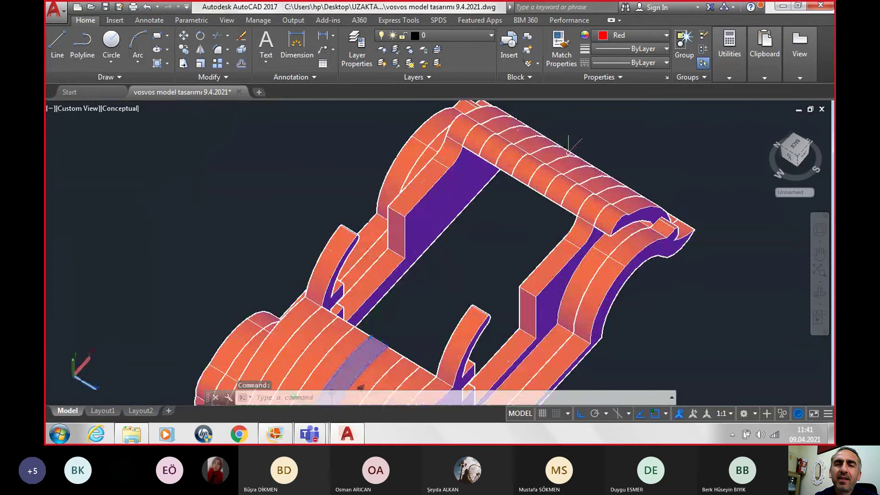
pyautogui.moveTo(561, 164)
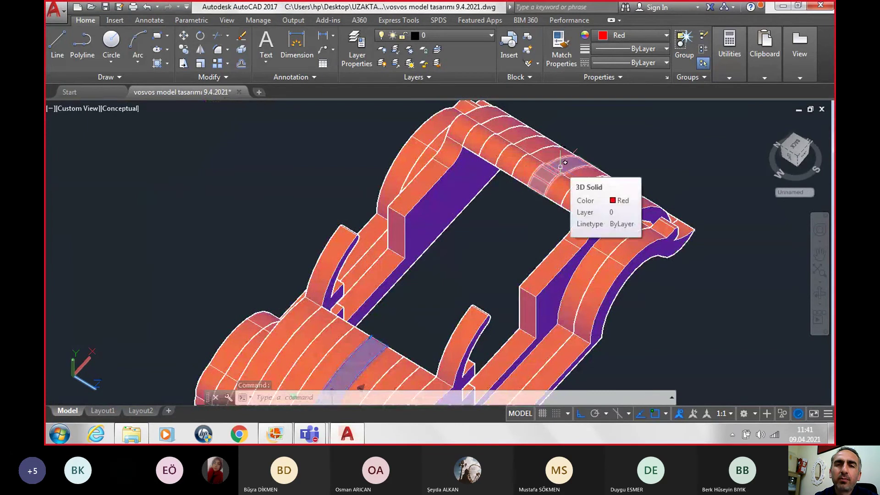
pyautogui.scroll(-4, 560, 163)
pyautogui.press('Escape')
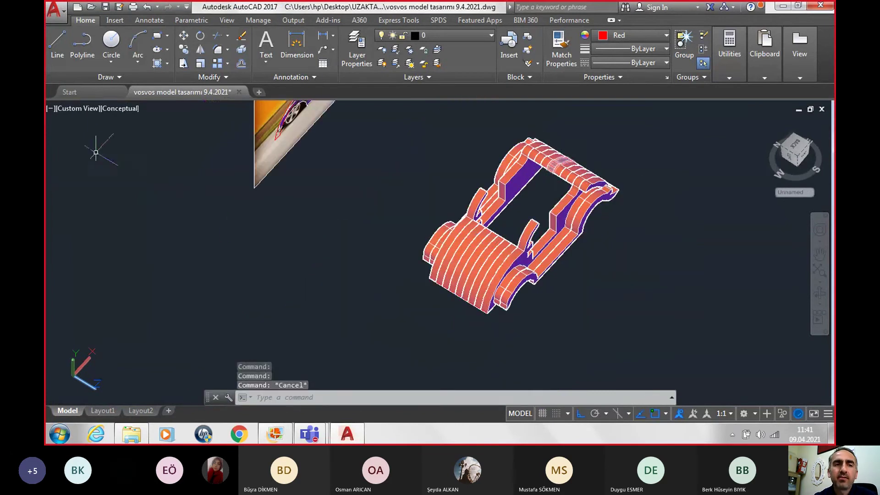
pyautogui.click(79, 108)
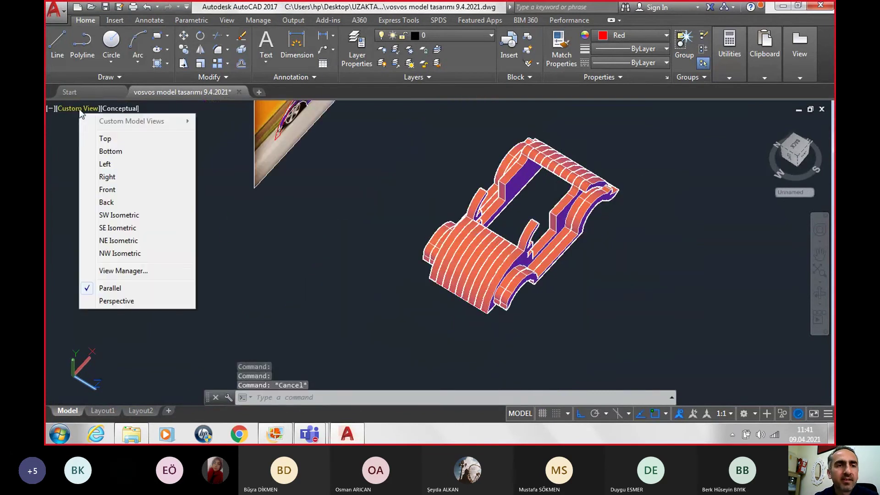
# Switch to the Front view and apply the 2D Wireframe visual style.
pyautogui.click(117, 189)
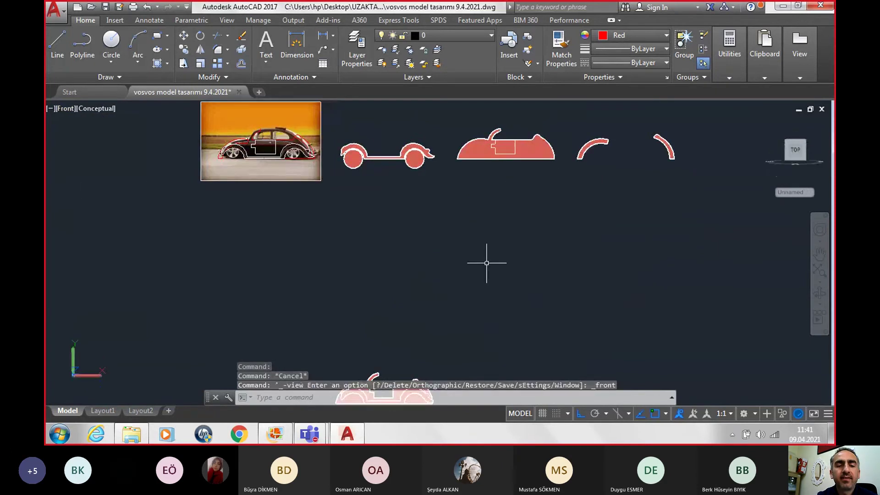
pyautogui.write('vis')
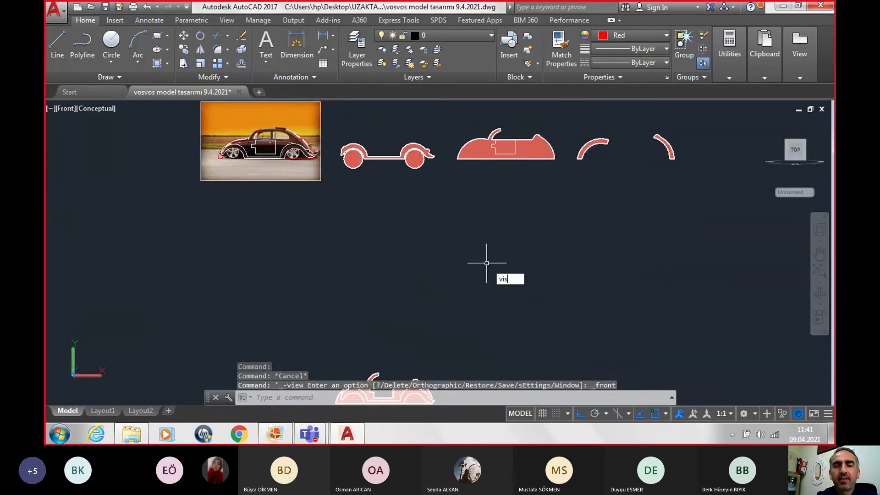
pyautogui.press('Escape')
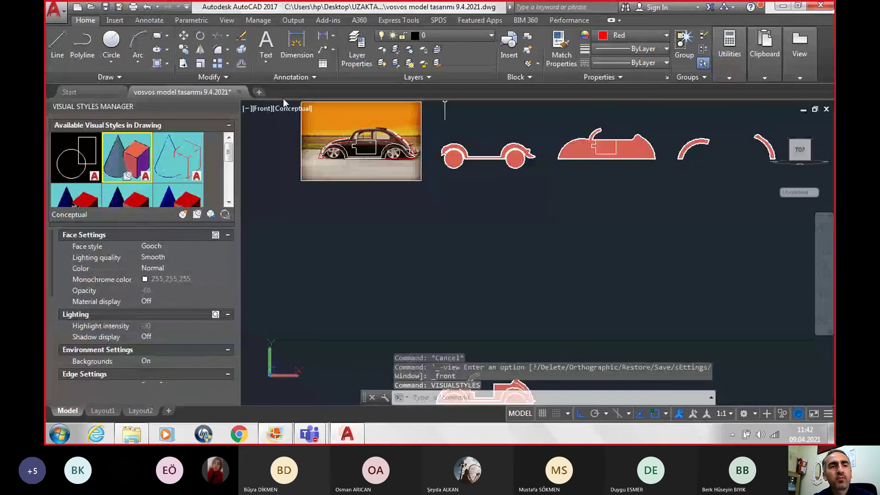
pyautogui.doubleClick(88, 168)
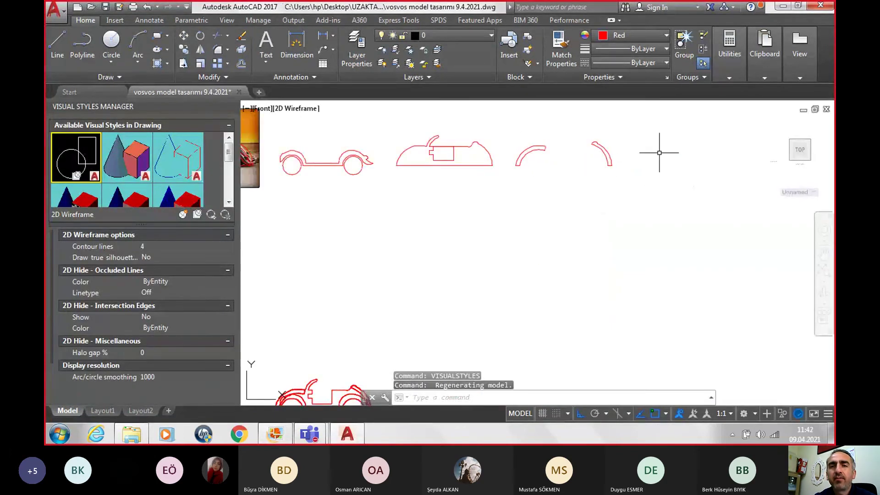
pyautogui.scroll(5, 659, 153)
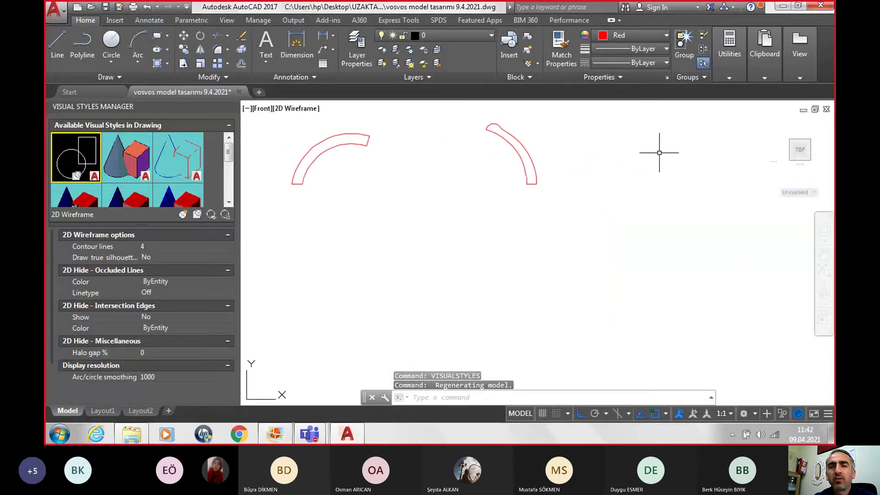
# Copy the right arch profile from its bottom corner to a spot just right of the original.
pyautogui.click(527, 170)
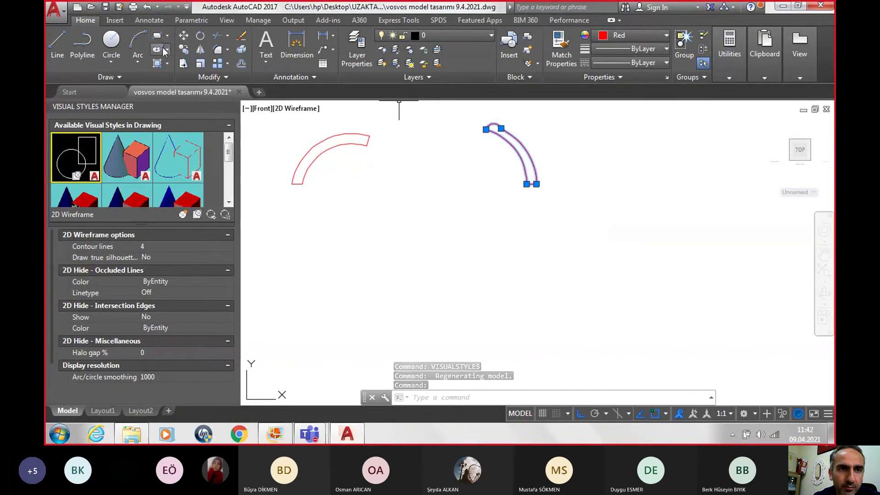
pyautogui.click(184, 49)
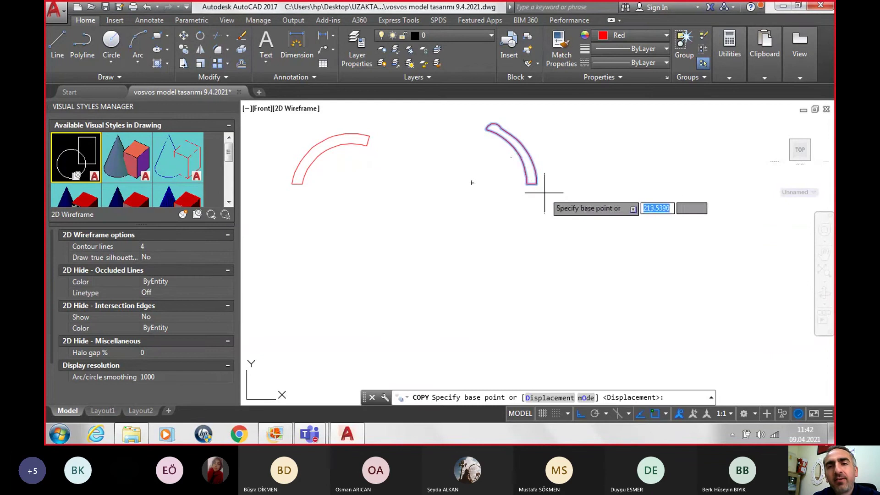
pyautogui.click(536, 183)
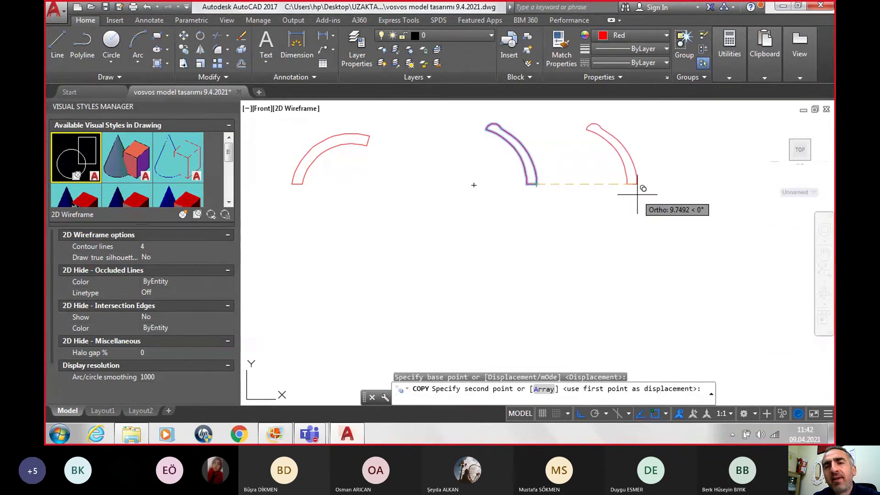
pyautogui.click(615, 185)
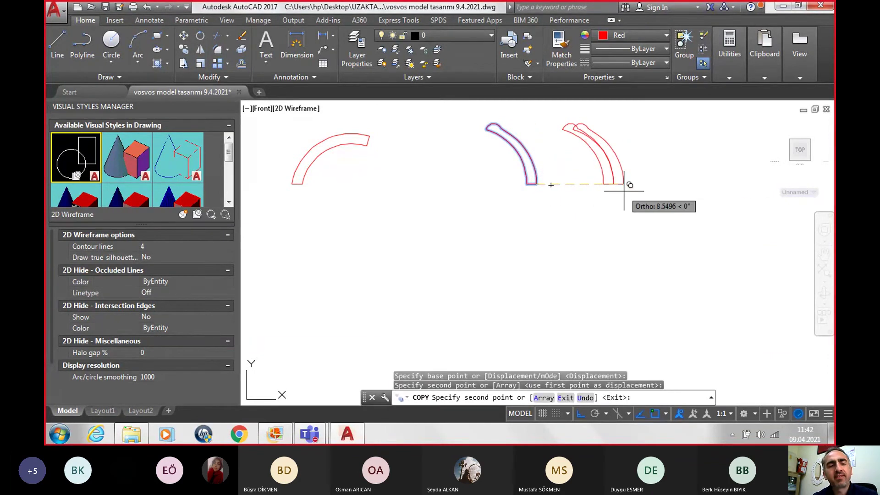
pyautogui.press('Escape')
pyautogui.scroll(2, 630, 155)
pyautogui.scroll(2, 596, 165)
pyautogui.scroll(1, 541, 206)
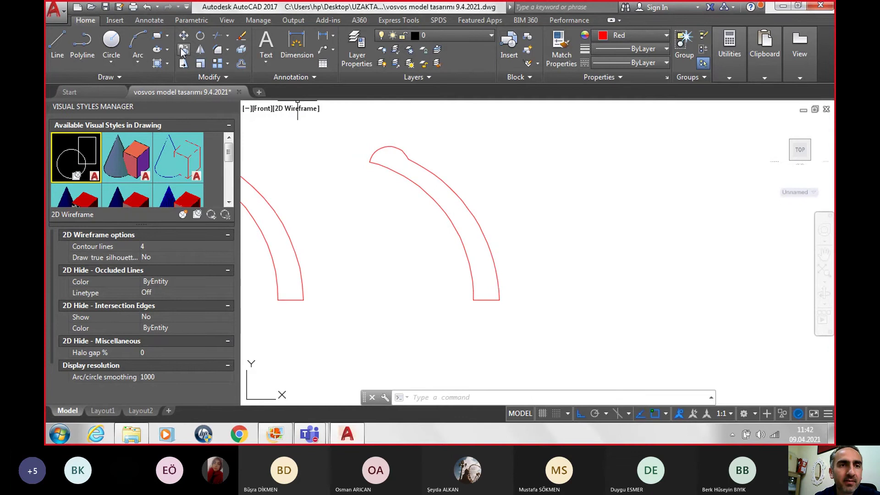
# With Ortho off, draw a three-point arc bulging out from the outer edge's midpoint.
pyautogui.click(138, 42)
pyautogui.scroll(2, 509, 242)
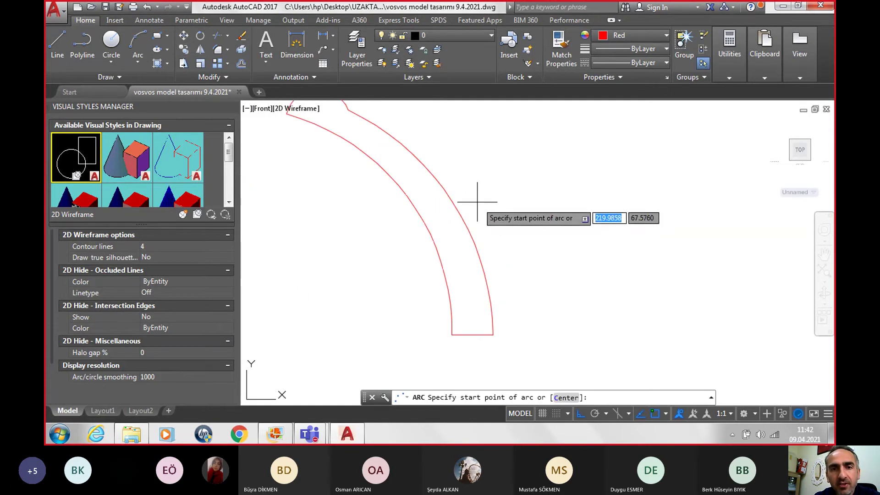
pyautogui.click(453, 202)
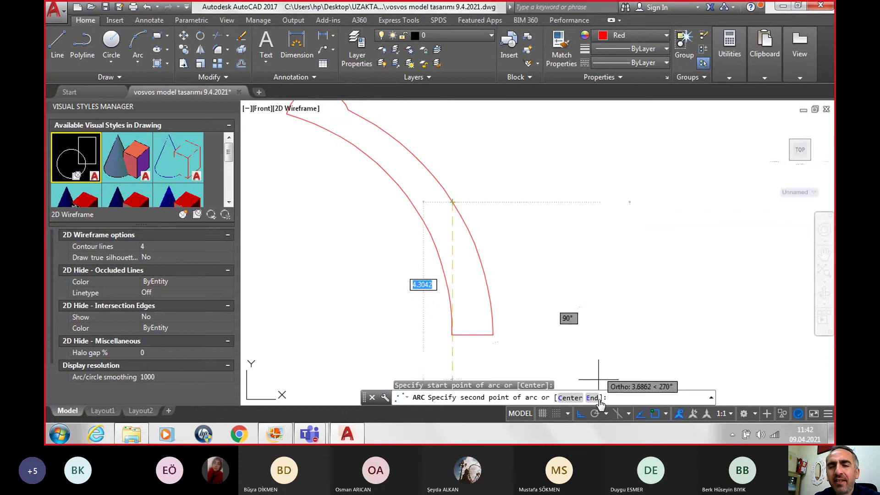
pyautogui.click(581, 414)
pyautogui.scroll(2, 491, 215)
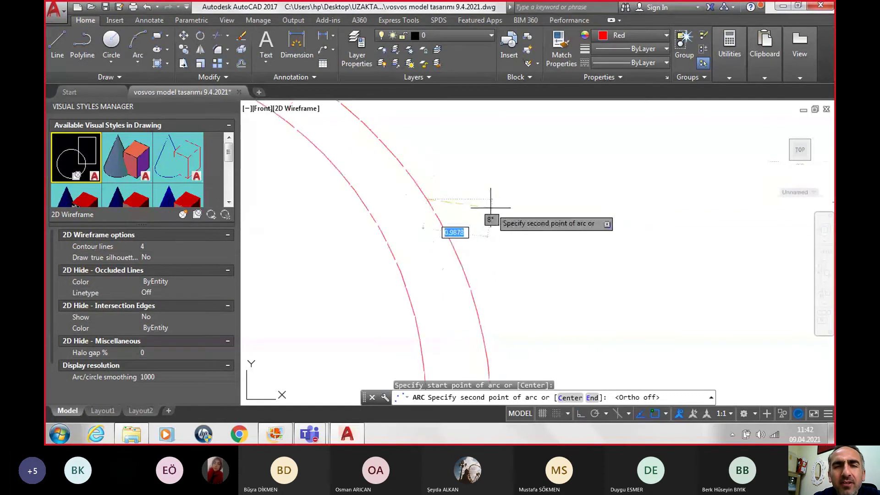
pyautogui.click(480, 198)
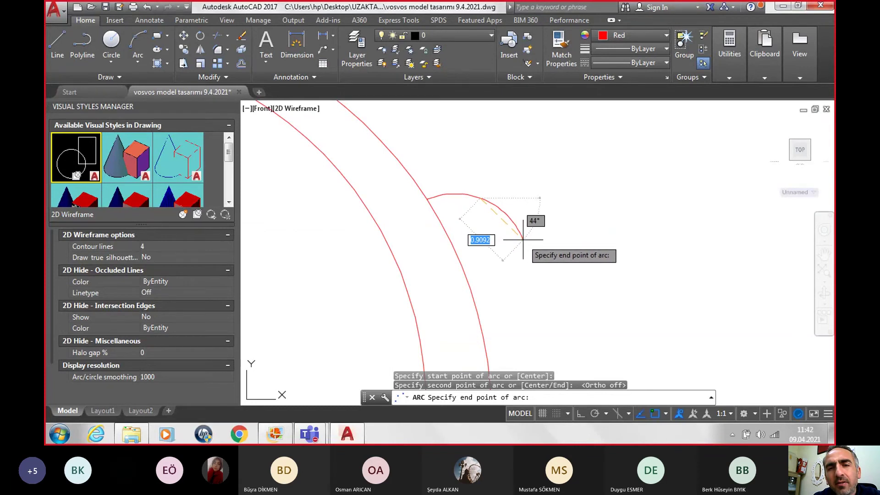
pyautogui.click(523, 240)
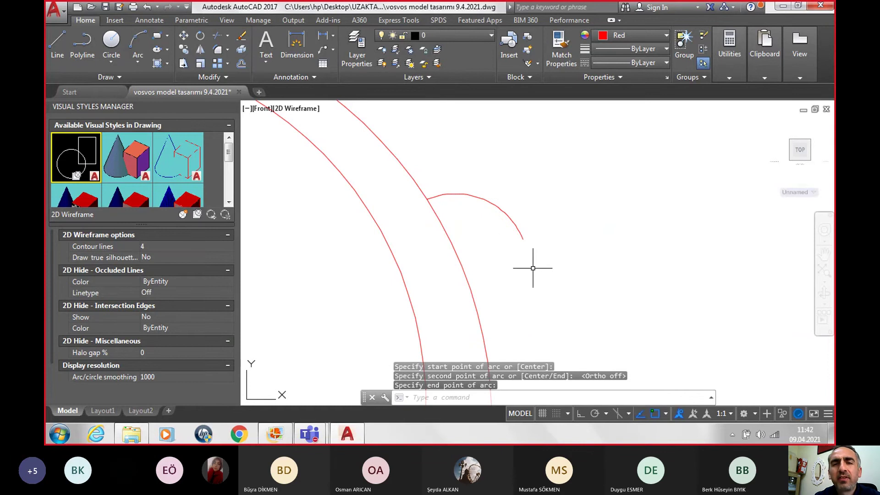
# Begin a second arc at the first arc's end, check snap options, then abandon it.
pyautogui.press('Return')
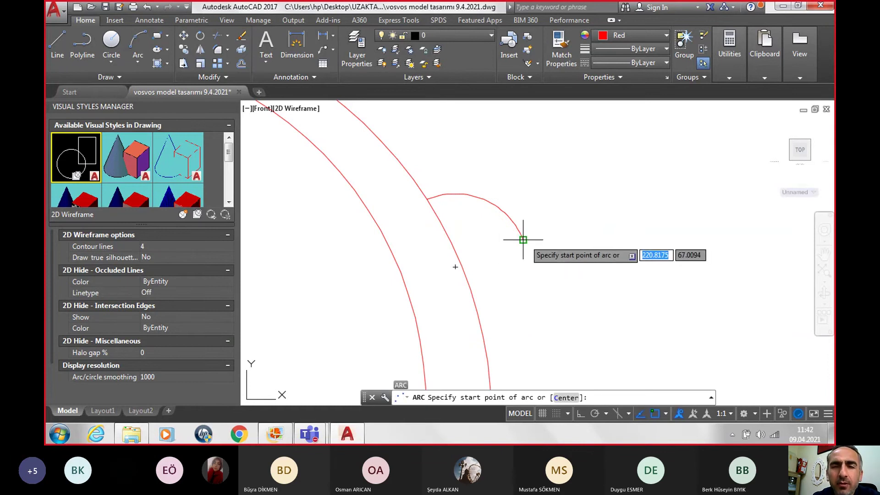
pyautogui.click(522, 239)
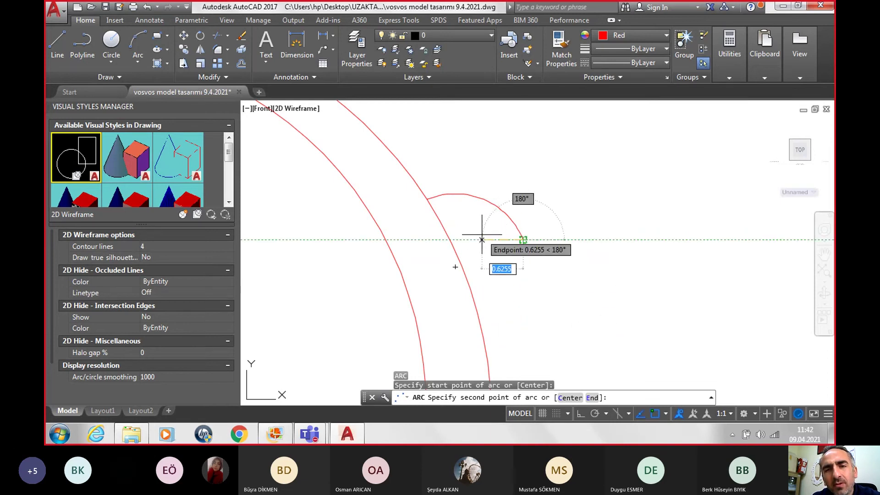
pyautogui.click(481, 239)
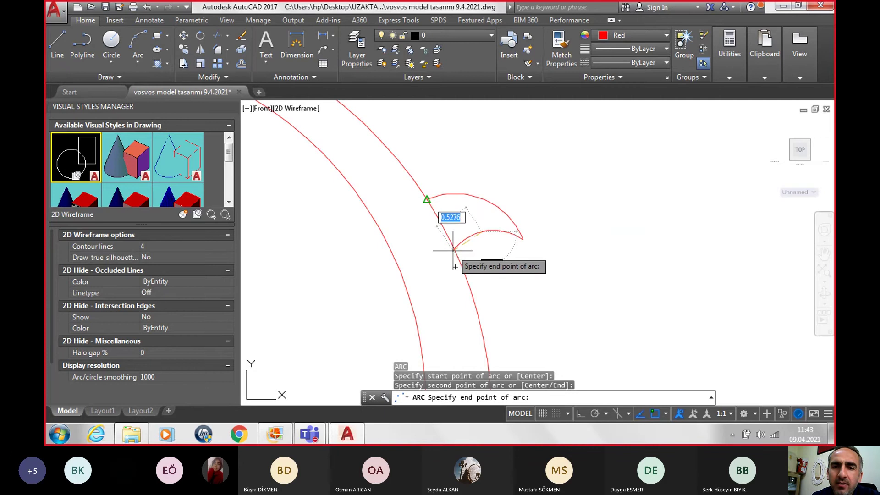
pyautogui.click(666, 415)
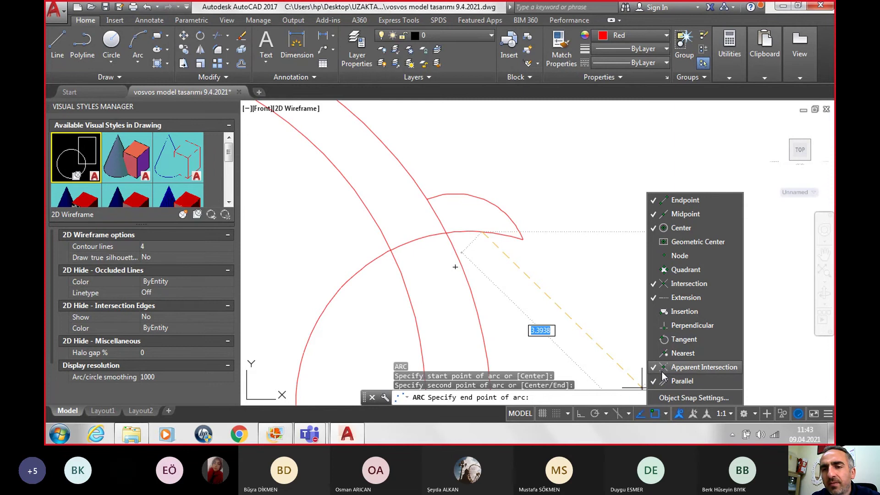
pyautogui.click(650, 421)
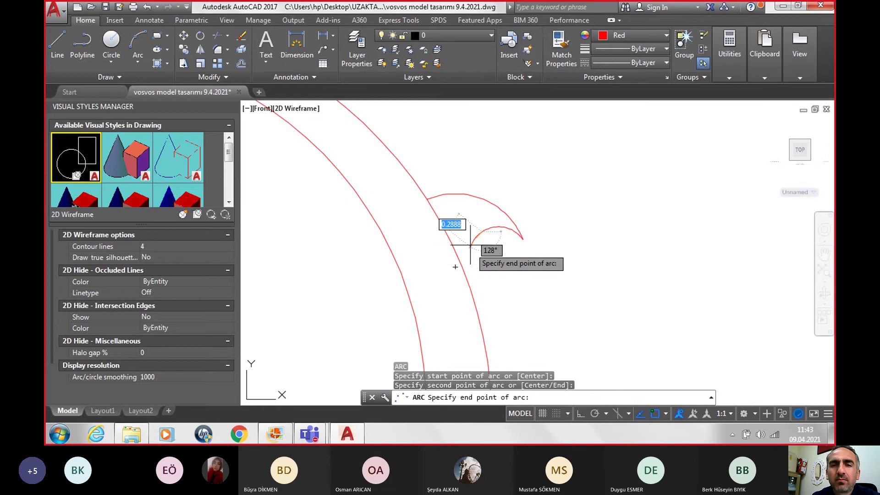
pyautogui.press('Escape')
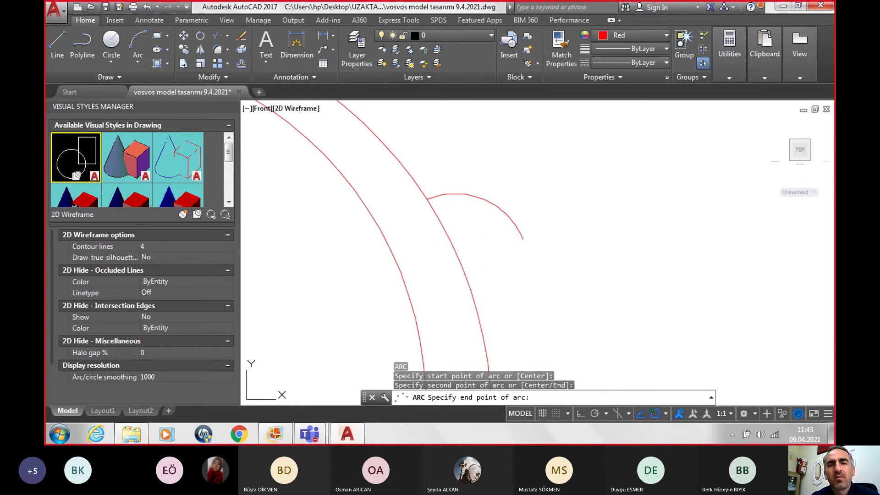
# With Ortho on, draw a horizontal line from the arc's end left past the profile edge.
pyautogui.scroll(2, 508, 256)
pyautogui.write('l')
pyautogui.press('Return')
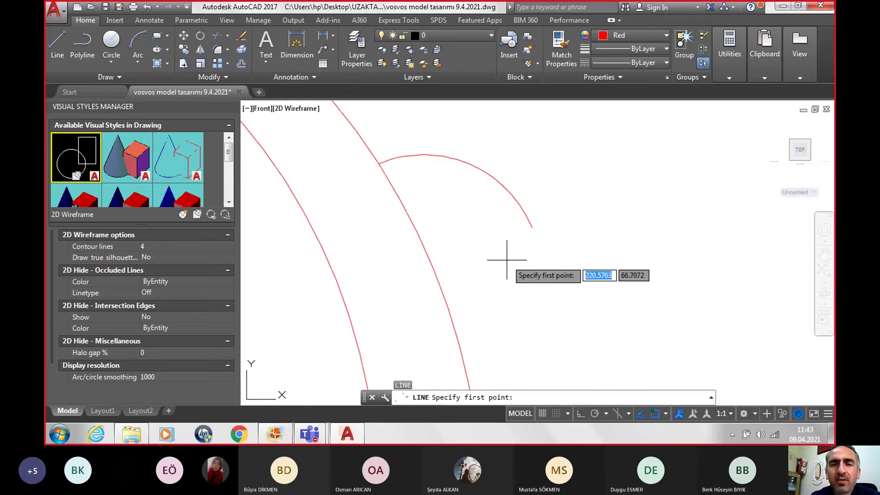
pyautogui.click(532, 228)
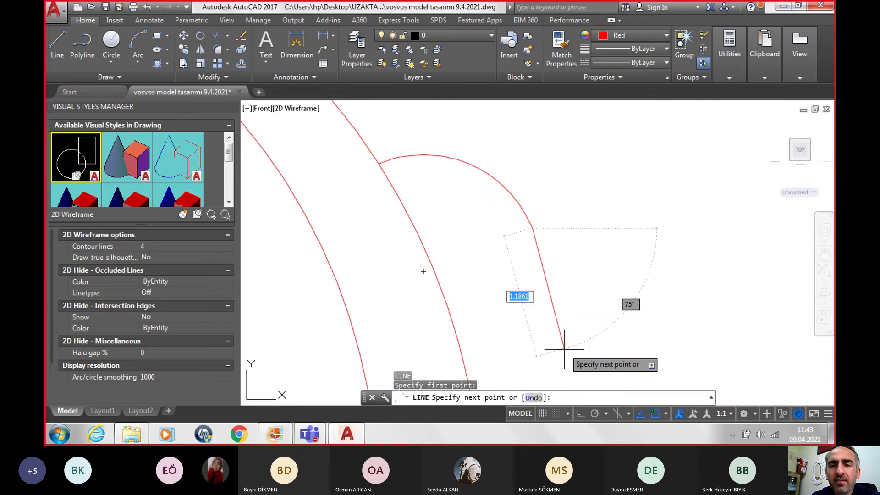
pyautogui.press('F8')
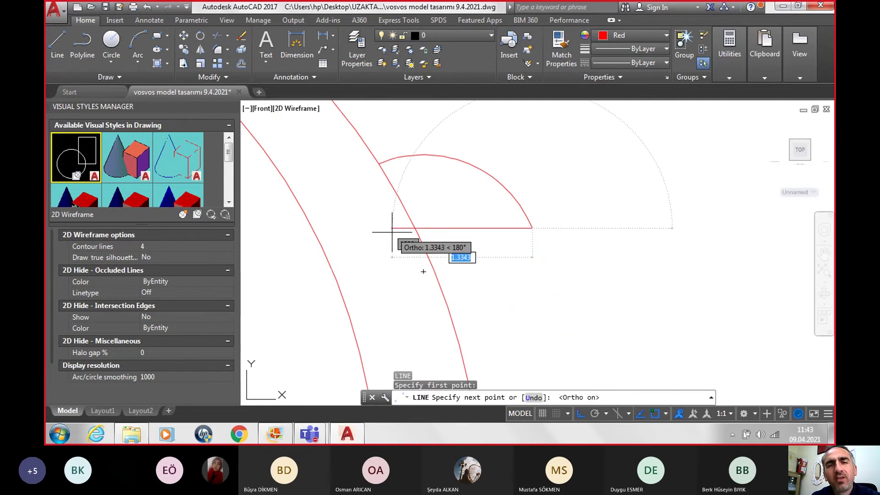
pyautogui.click(392, 232)
pyautogui.press('Escape')
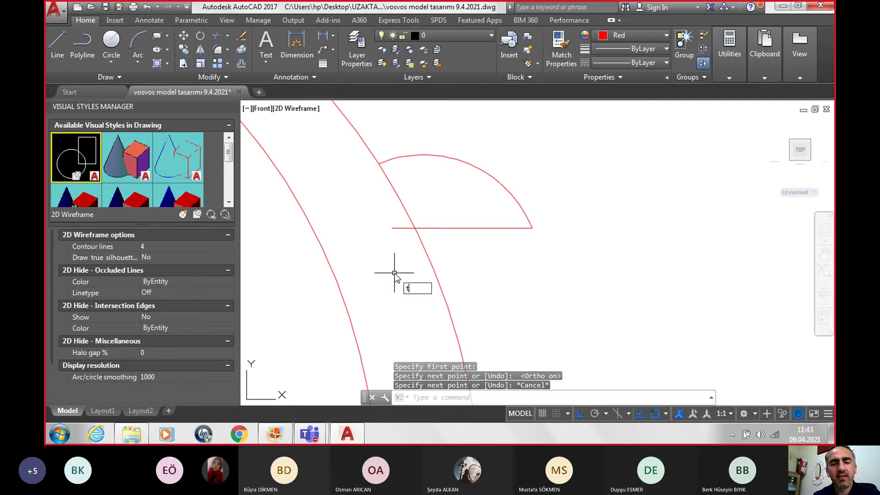
# Trim the line's overhang beyond the profile edge, then bring back the green Beetle photo.
pyautogui.write('r')
pyautogui.press('Return')
pyautogui.press('Return')
pyautogui.click(407, 228)
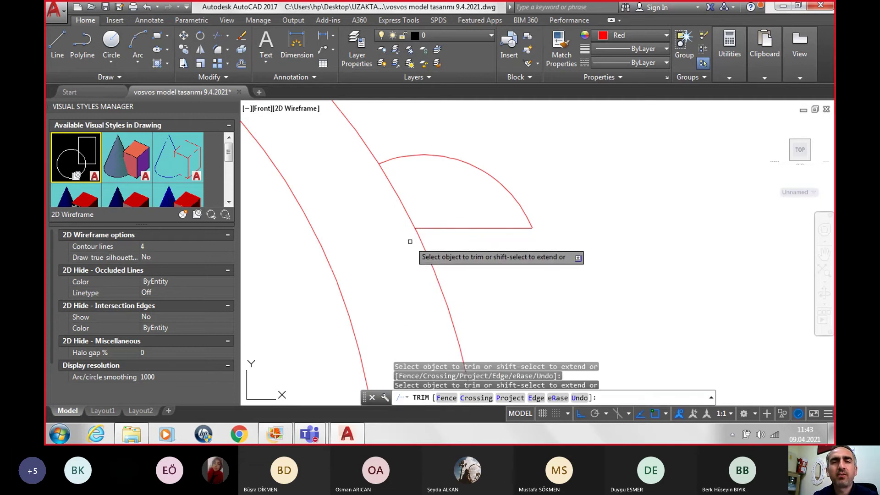
pyautogui.scroll(-5, 454, 282)
pyautogui.scroll(3, 447, 256)
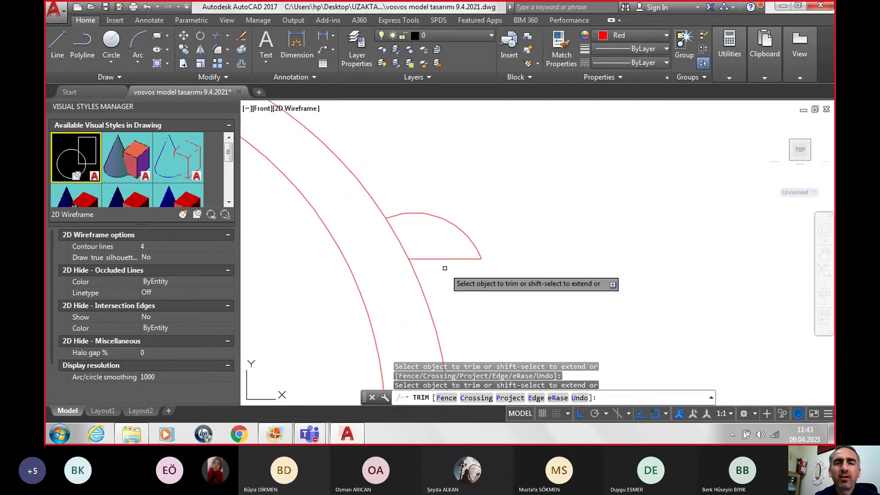
pyautogui.click(283, 439)
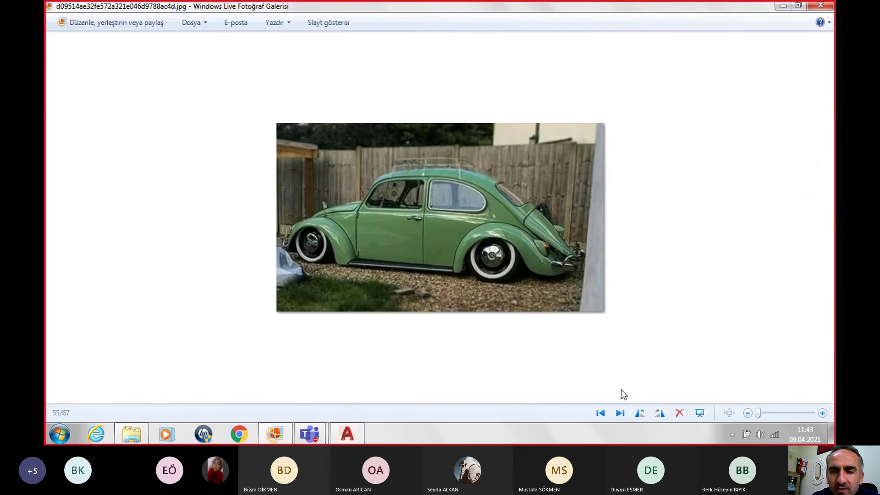
# Browse forward and back through the car photos to the blue Beetle, zooming in on it.
pyautogui.press('Right')
pyautogui.press('Right')
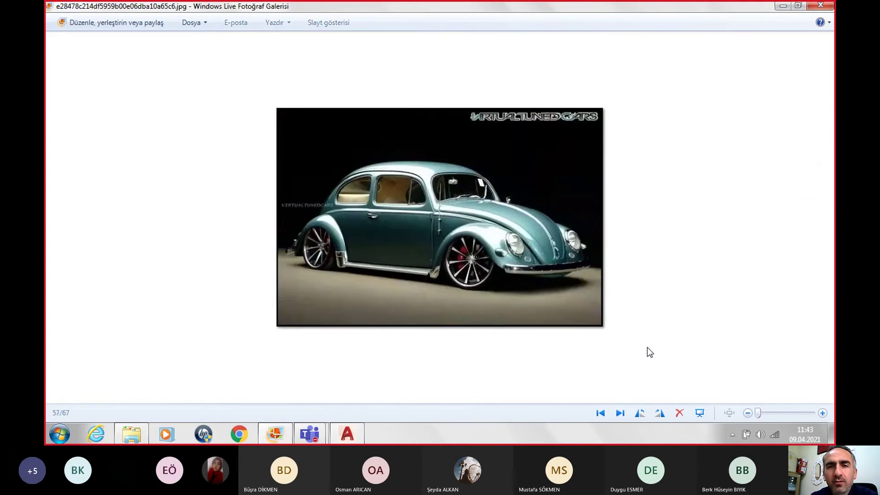
pyautogui.press('Right')
pyautogui.press('Left')
pyautogui.press('Left')
pyautogui.press('Left')
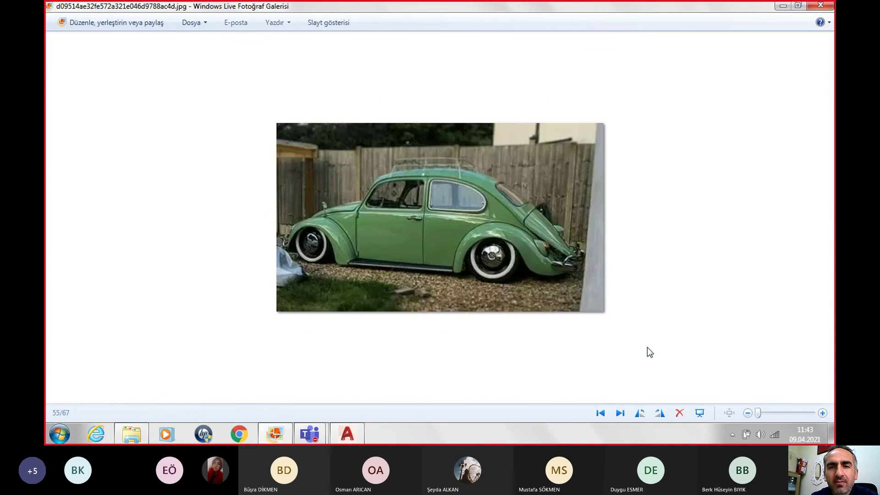
pyautogui.press('Left')
pyautogui.press('Left')
pyautogui.press('Left')
pyautogui.press('Left')
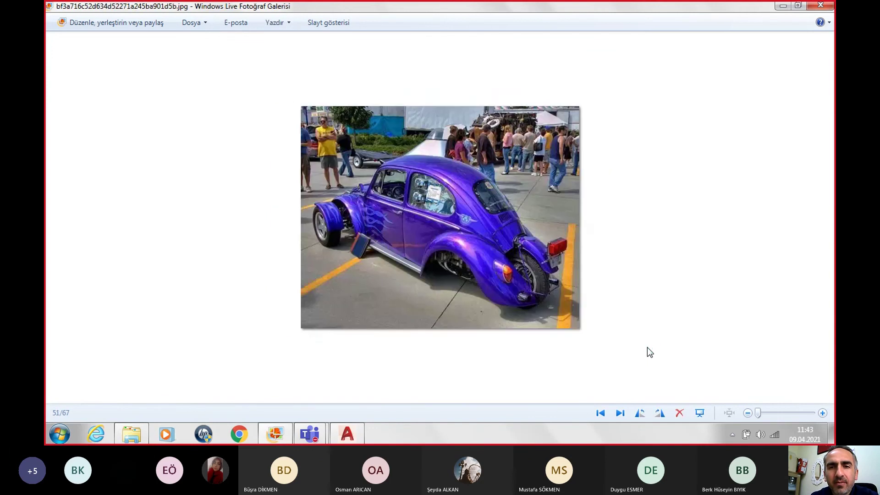
pyautogui.press('Left')
pyautogui.press('Left')
pyautogui.press('Left')
pyautogui.press('Left')
pyautogui.press('Left')
pyautogui.press('Left')
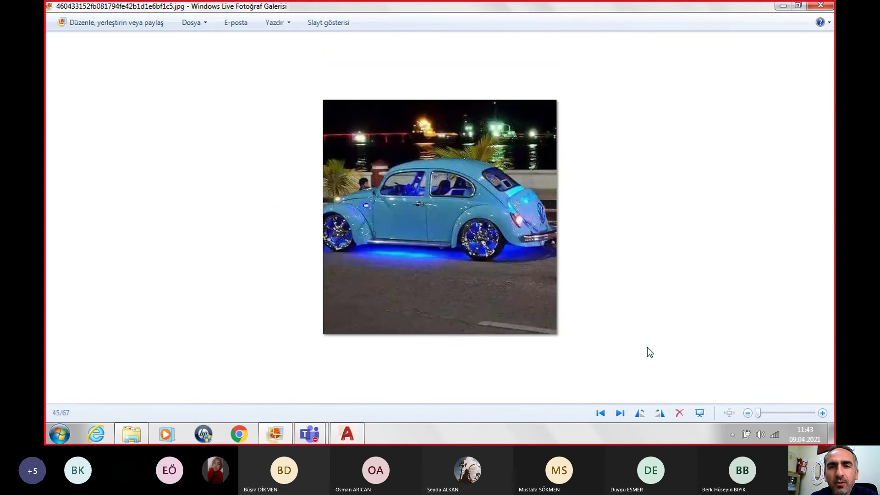
pyautogui.press('Left')
pyautogui.press('Left')
pyautogui.press('Left')
pyautogui.press('Left')
pyautogui.press('Left')
pyautogui.press('Left')
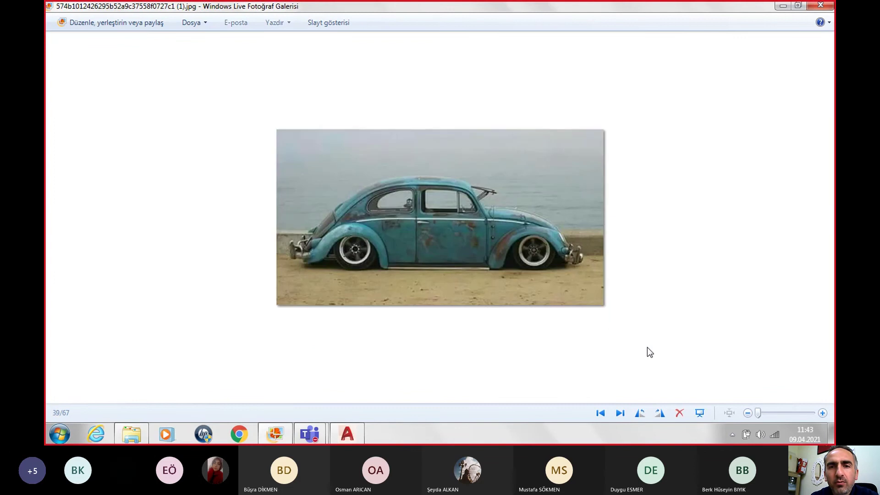
pyautogui.press('Left')
pyautogui.press('Right')
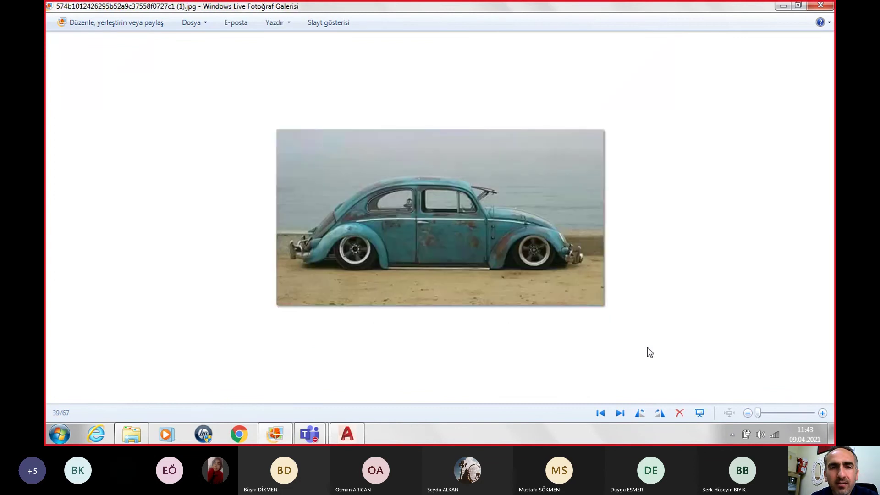
pyautogui.scroll(2, 296, 239)
pyautogui.scroll(2, 229, 247)
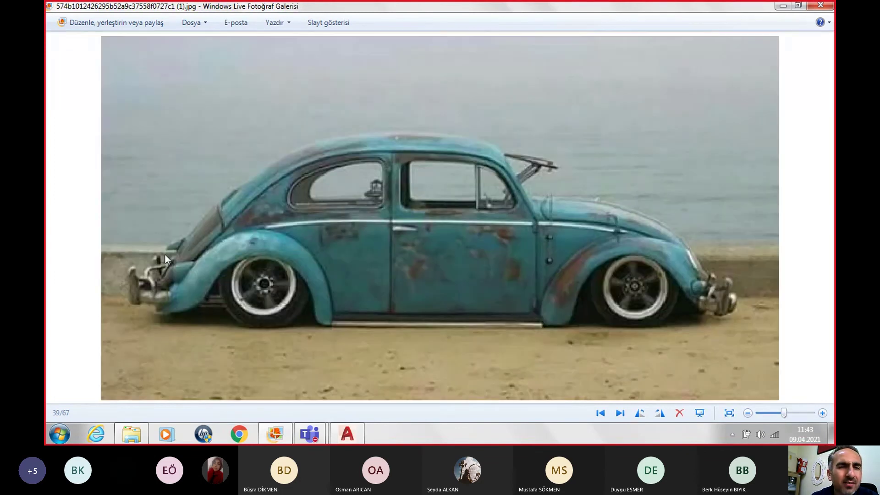
pyautogui.scroll(2, 158, 248)
pyautogui.scroll(-1, 138, 246)
pyautogui.scroll(-1, 118, 255)
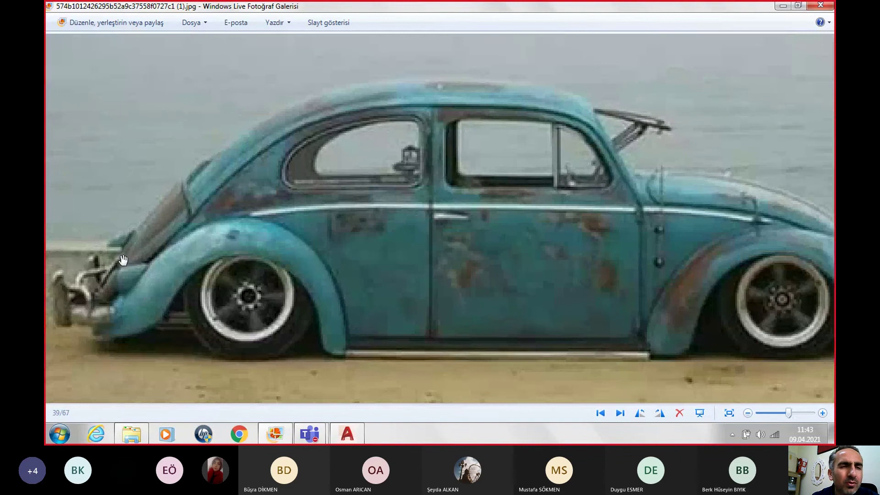
# Step back to image 35 of 67, the beige lowered Beetle, and zoom in.
pyautogui.press('Left')
pyautogui.press('Left')
pyautogui.press('Left')
pyautogui.press('Left')
pyautogui.press('Left')
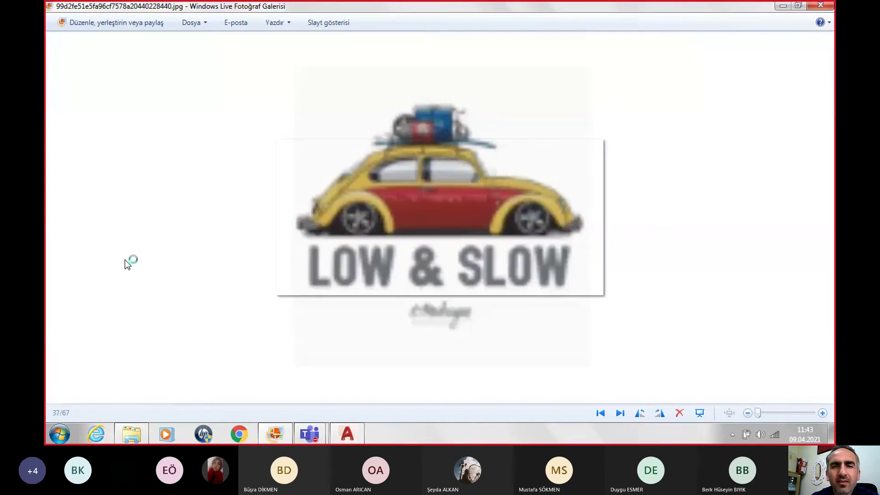
pyautogui.scroll(1, 292, 212)
pyautogui.scroll(2, 292, 212)
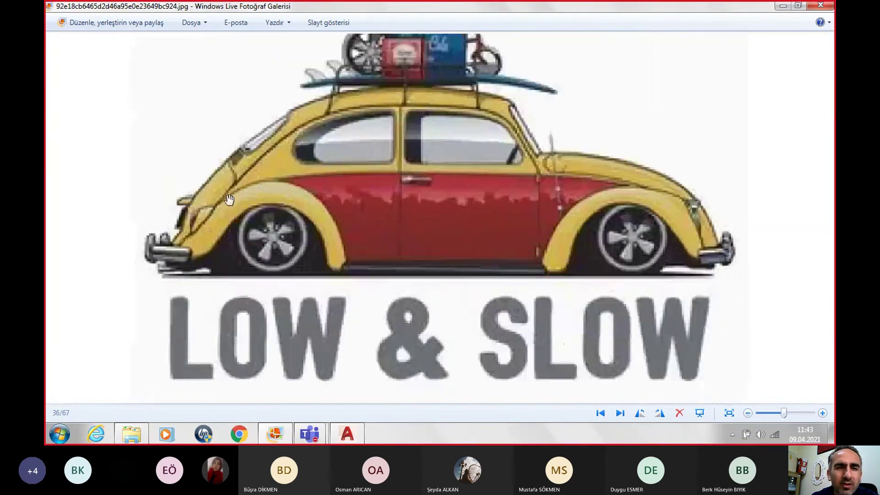
pyautogui.press('Left')
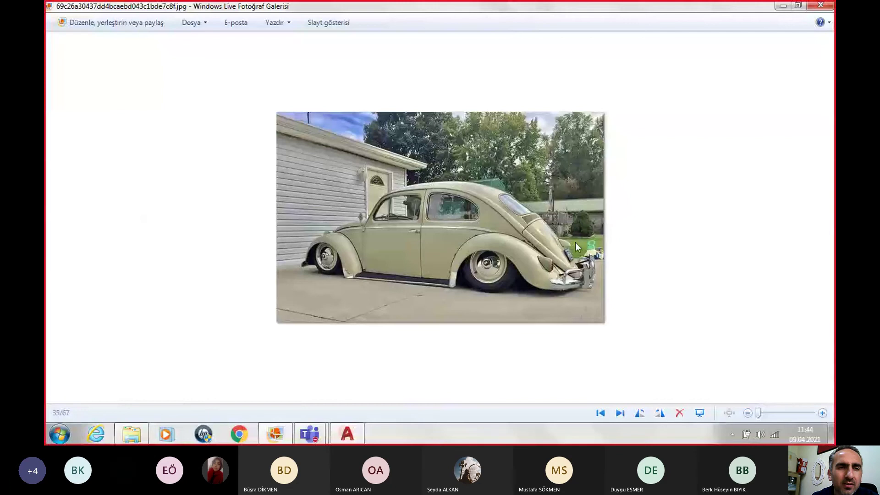
pyautogui.scroll(2, 578, 248)
pyautogui.scroll(2, 596, 259)
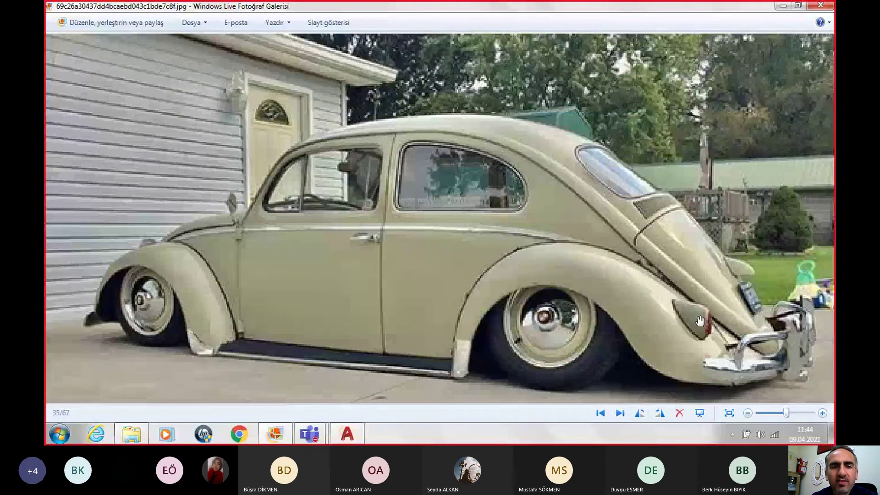
# Return to the AutoCAD drawing and cancel the pending trim.
pyautogui.click(347, 433)
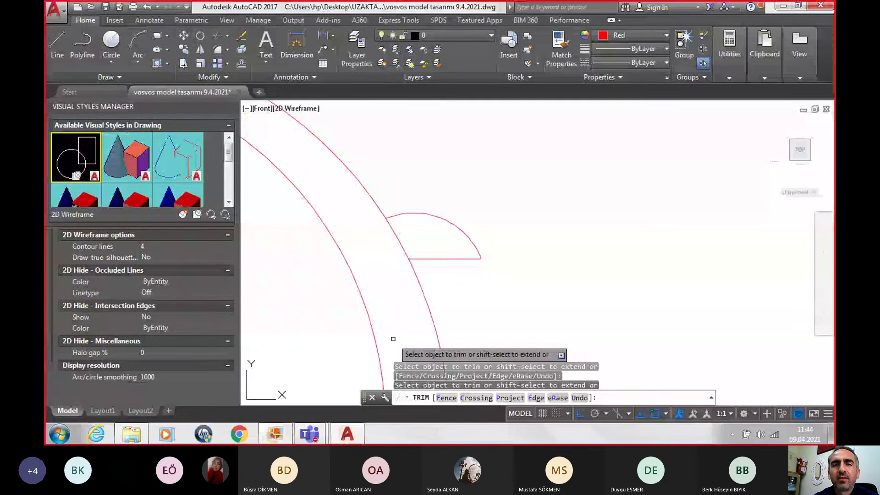
pyautogui.scroll(-2, 490, 236)
pyautogui.scroll(2, 462, 273)
pyautogui.scroll(1, 462, 233)
pyautogui.press('Escape')
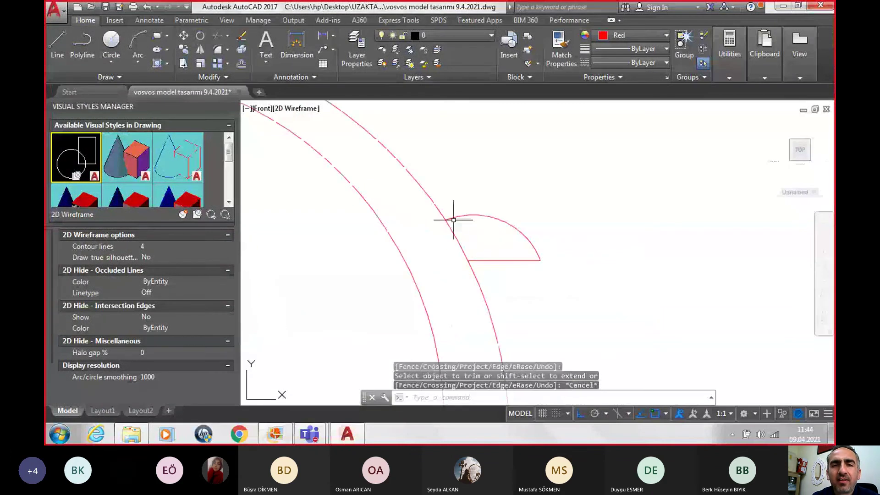
# Stretch the small arc's left end leftward past the large curved outline.
pyautogui.click(454, 217)
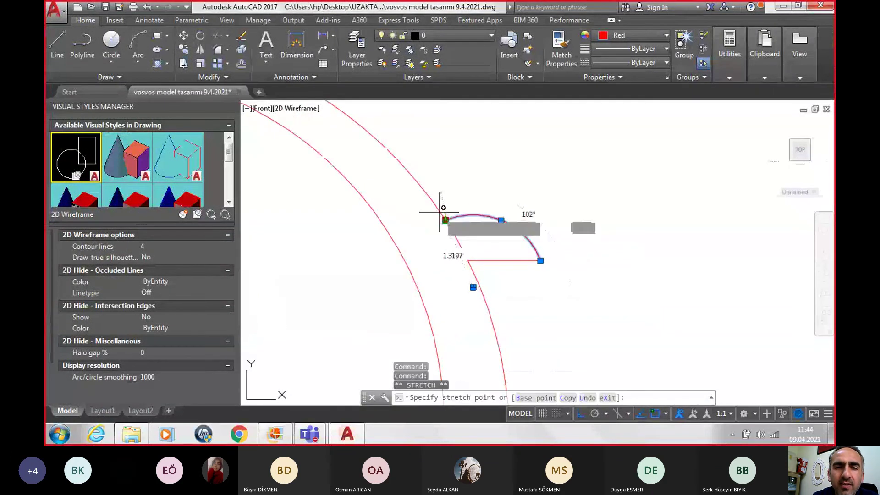
pyautogui.click(579, 414)
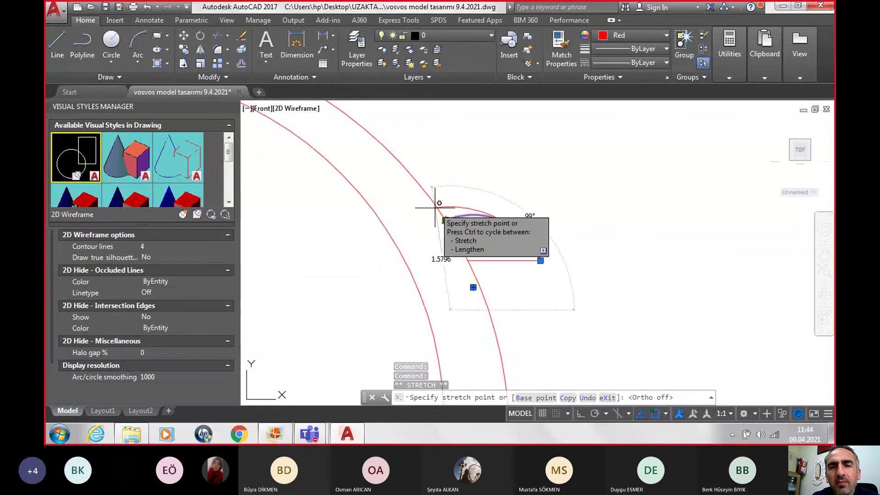
pyautogui.click(445, 220)
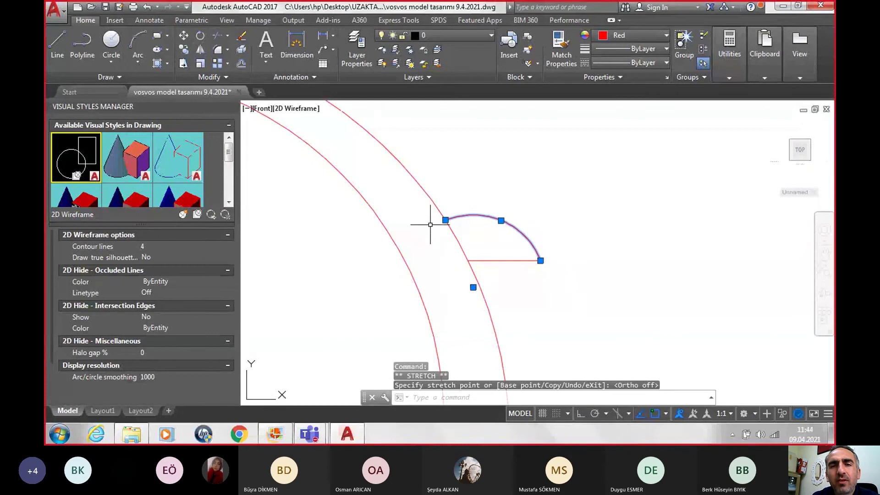
pyautogui.click(654, 414)
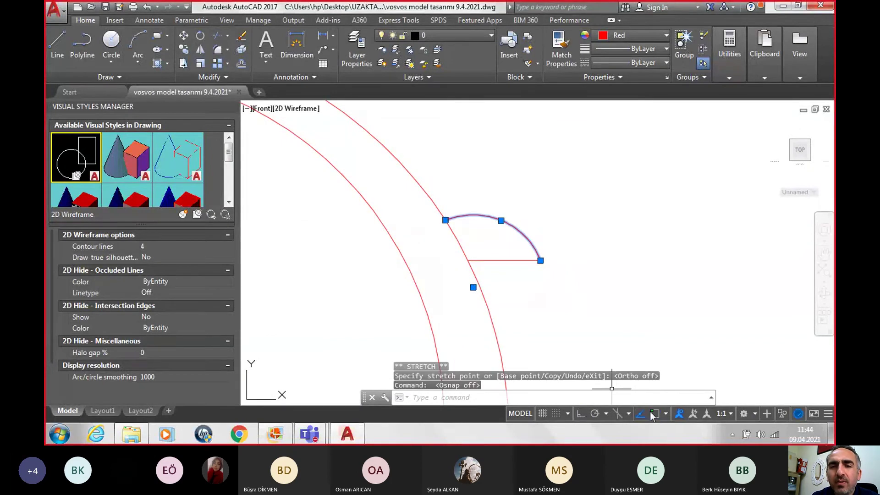
pyautogui.click(445, 220)
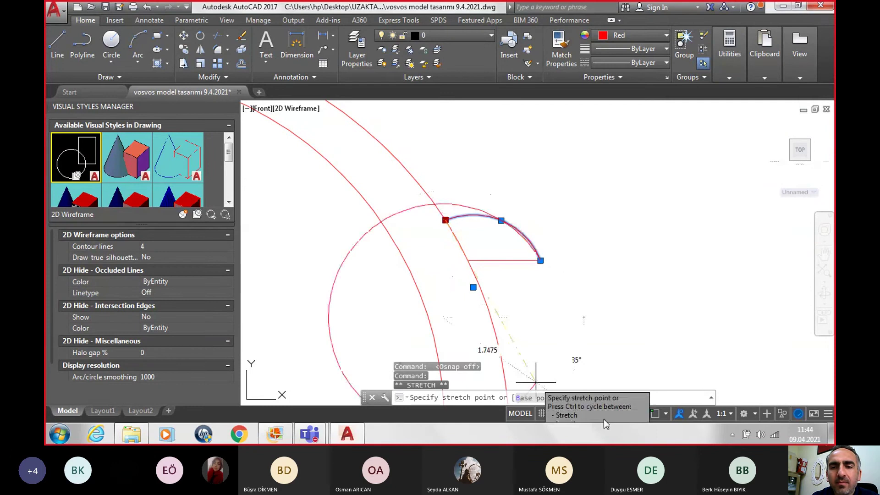
pyautogui.click(580, 414)
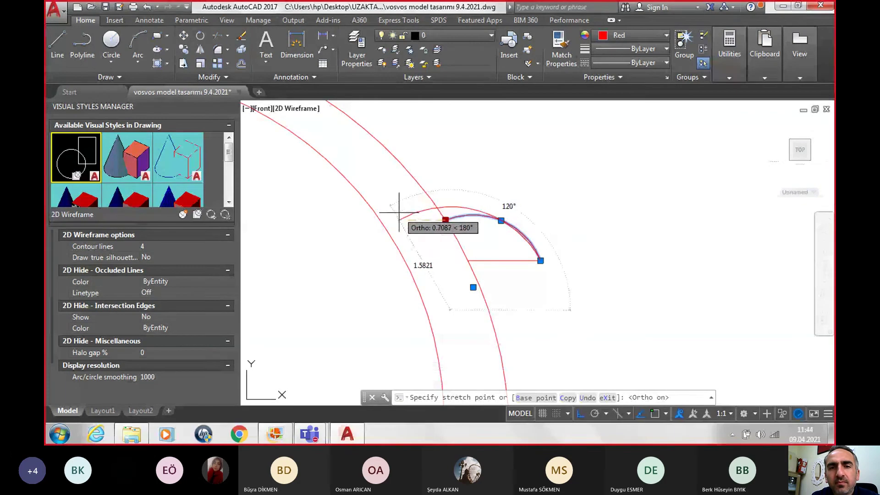
pyautogui.press('Escape')
pyautogui.press('Escape')
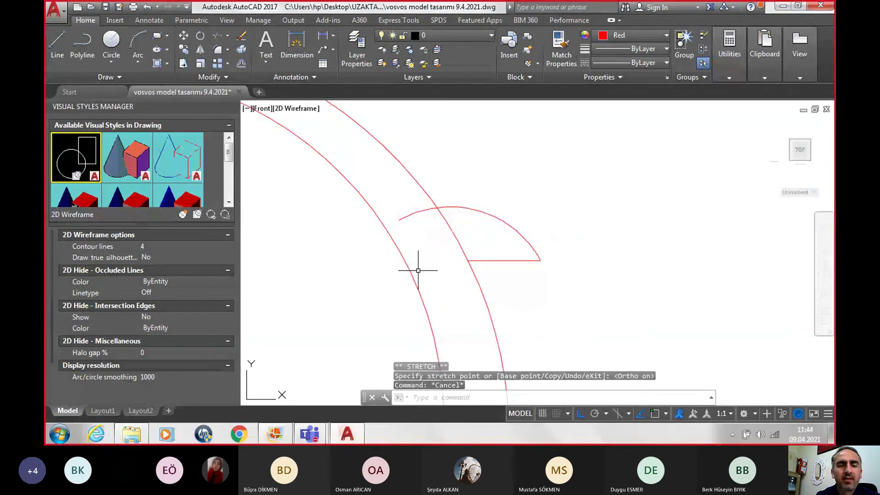
pyautogui.write('tr')
pyautogui.press('Return')
pyautogui.press('Return')
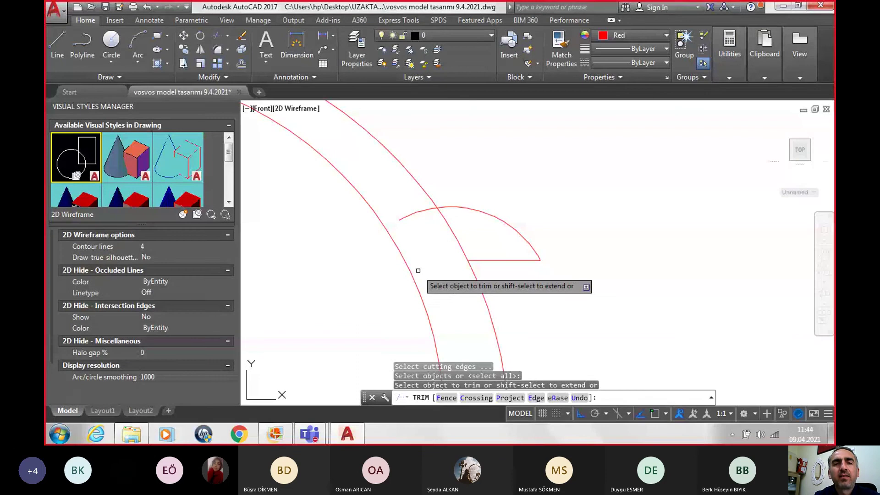
# Trim away the arc end lying outside the curved outline.
pyautogui.click(416, 212)
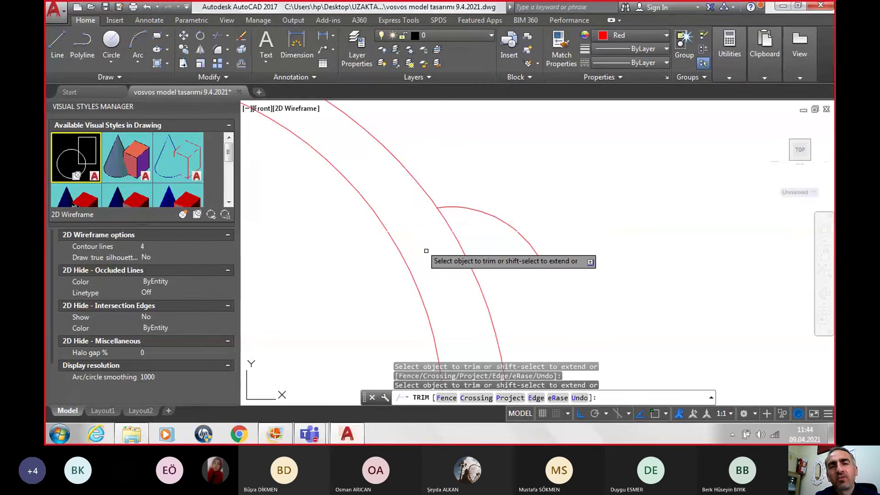
pyautogui.click(459, 244)
pyautogui.press('Escape')
pyautogui.scroll(-2, 462, 242)
pyautogui.scroll(-2, 472, 274)
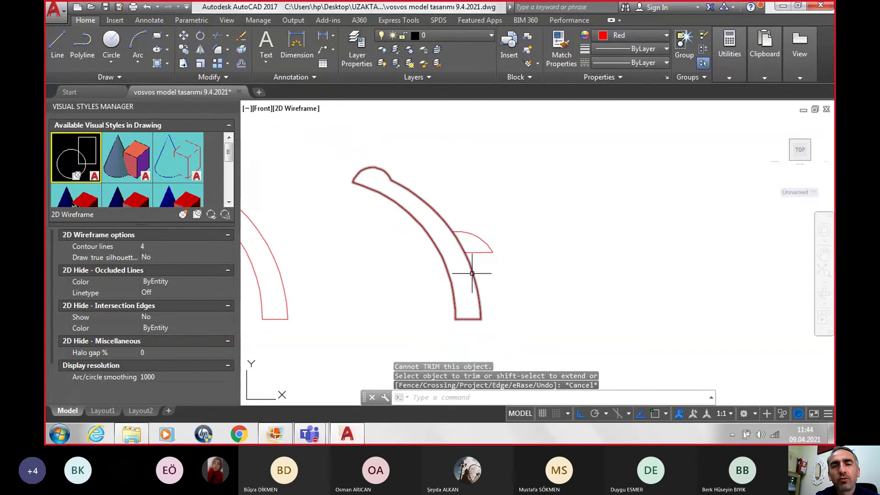
# Explode the curved body region and trim the overlapping segment inside the shape.
pyautogui.click(472, 274)
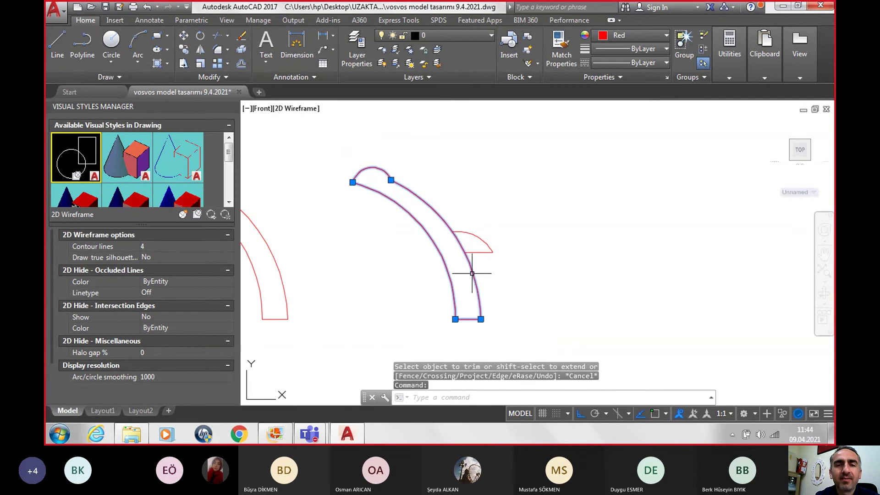
pyautogui.click(241, 50)
pyautogui.write('tr')
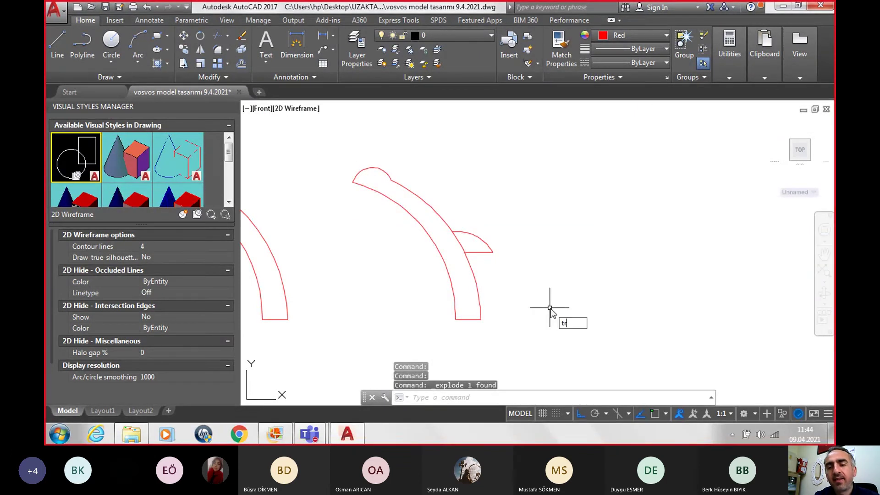
pyautogui.press('Return')
pyautogui.press('Return')
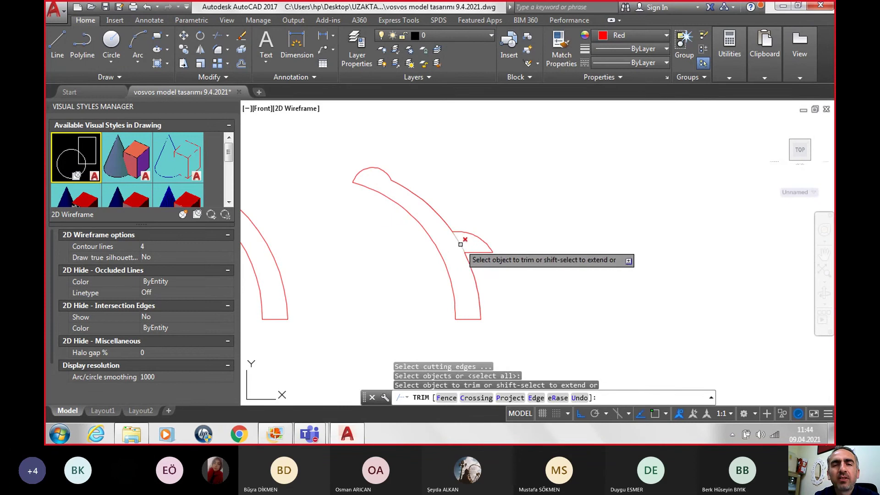
pyautogui.click(461, 244)
pyautogui.scroll(-2, 499, 279)
pyautogui.scroll(2, 514, 289)
pyautogui.press('Escape')
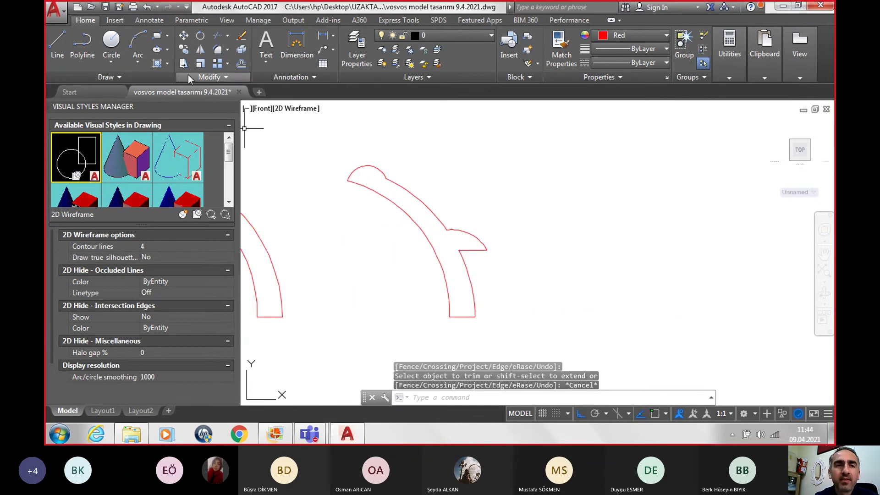
# Convert the window-selected dome outline into a region and pan to show all profiles.
pyautogui.click(134, 74)
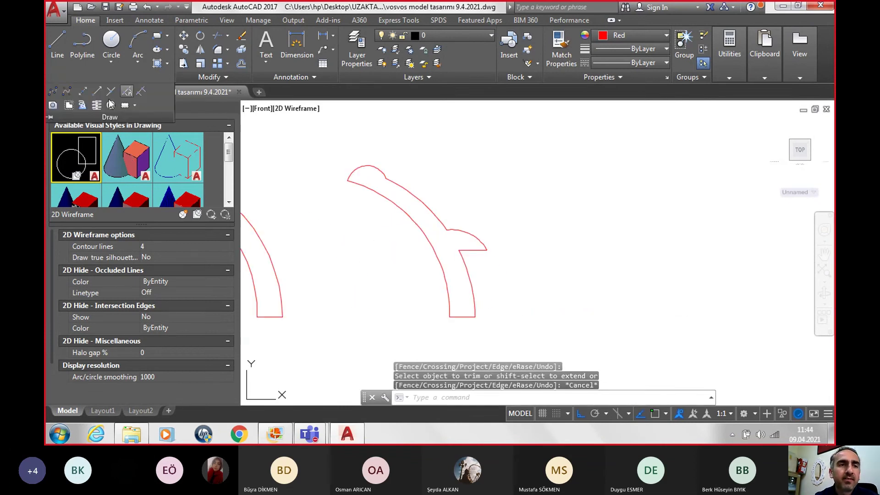
pyautogui.click(54, 106)
pyautogui.click(326, 130)
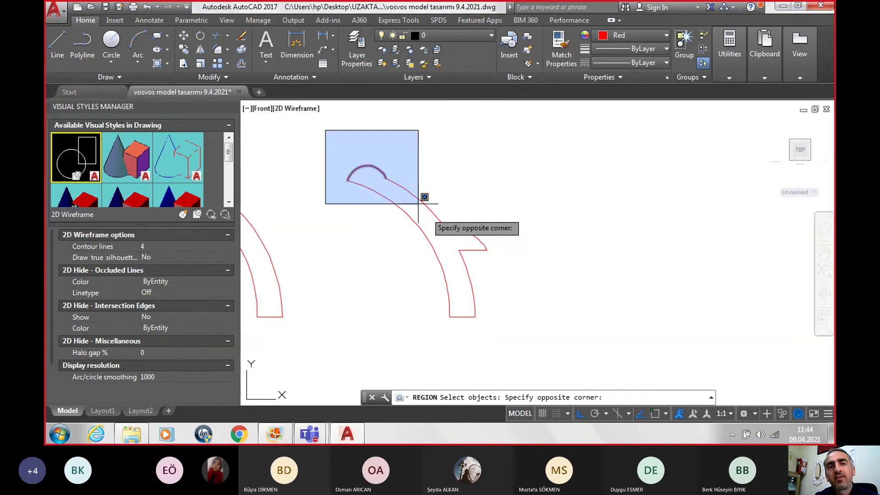
pyautogui.click(418, 204)
pyautogui.press('Return')
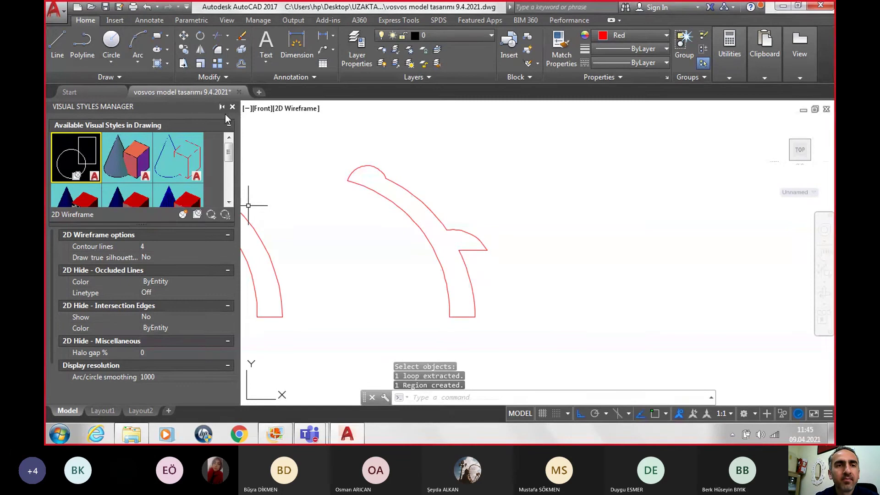
pyautogui.scroll(-3, 338, 171)
pyautogui.moveTo(338, 171)
pyautogui.keyDown('shift'); pyautogui.mouseDown(button='middle')
pyautogui.moveTo(431, 201)
pyautogui.moveTo(536, 202)
pyautogui.mouseUp(button='middle'); pyautogui.keyUp('shift')
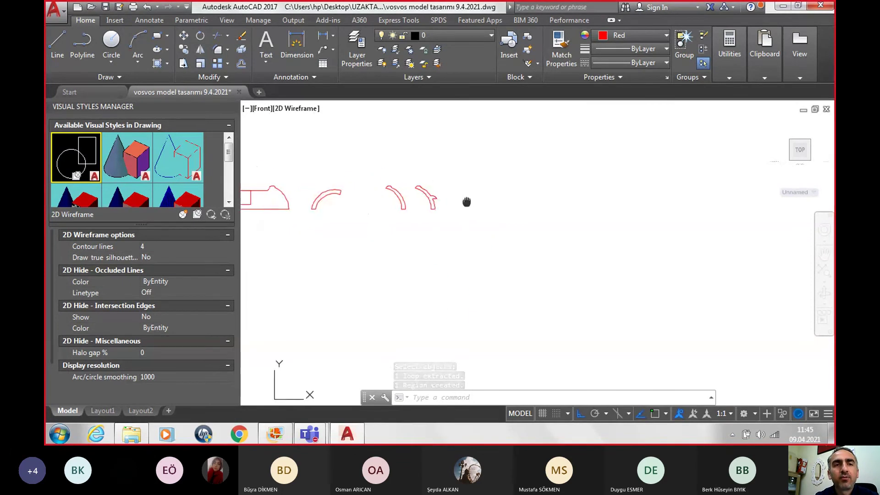
# Switch the viewport to the SW Isometric view.
pyautogui.click(264, 113)
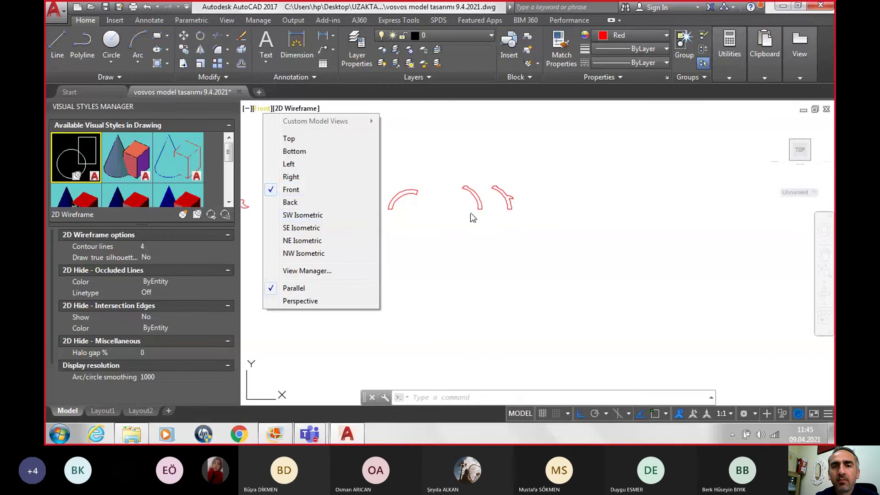
pyautogui.click(493, 235)
pyautogui.click(509, 221)
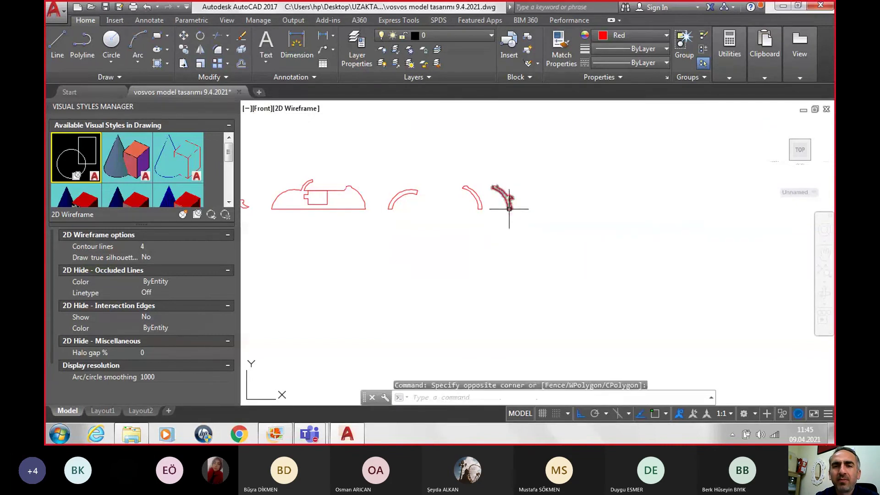
pyautogui.click(266, 114)
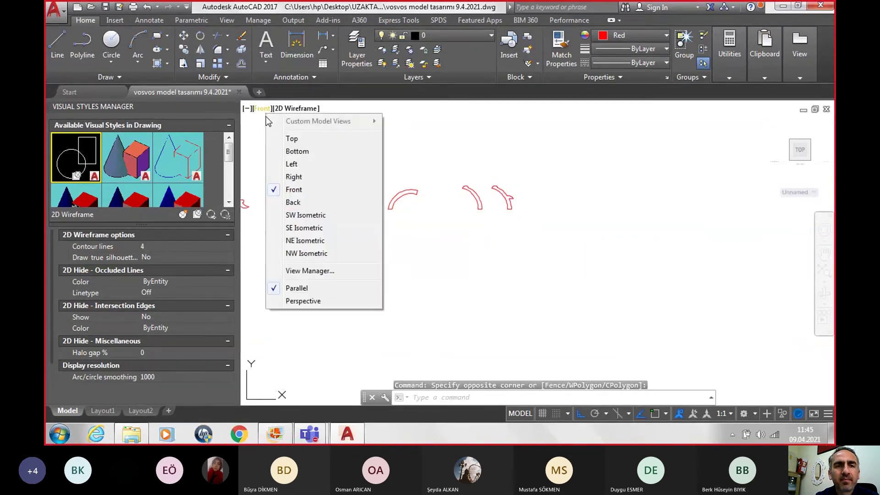
pyautogui.click(312, 218)
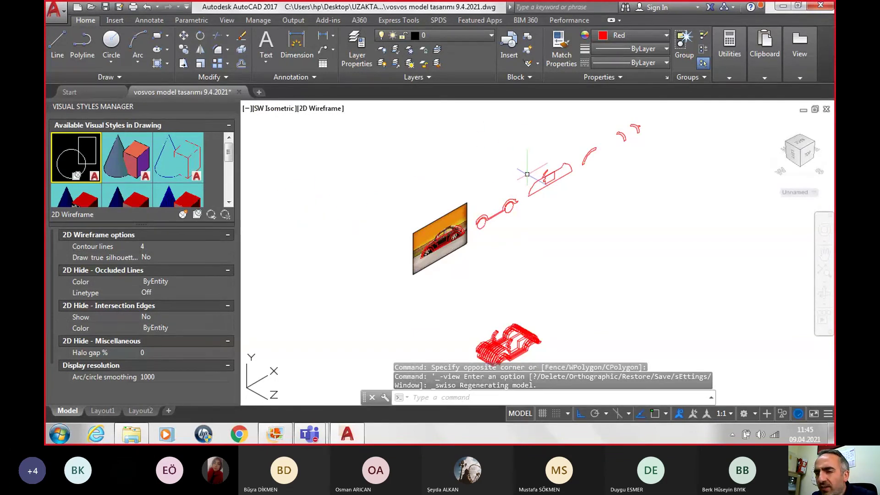
pyautogui.scroll(3, 663, 130)
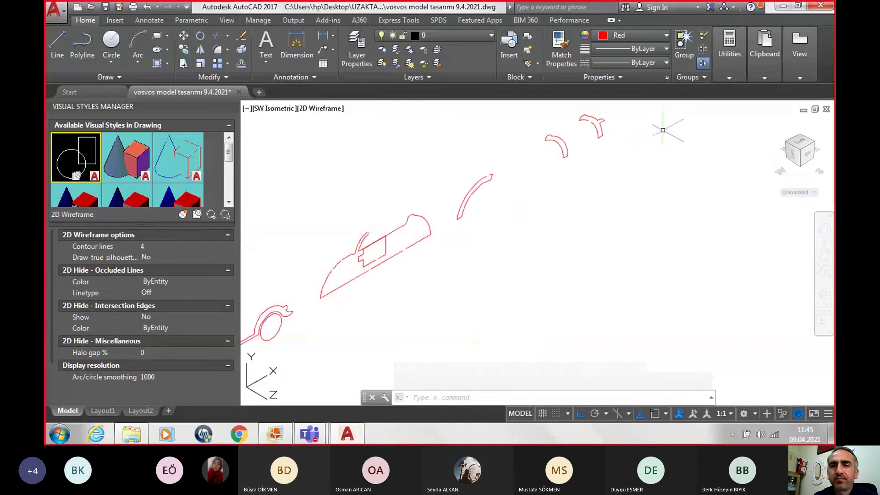
pyautogui.scroll(1, 608, 133)
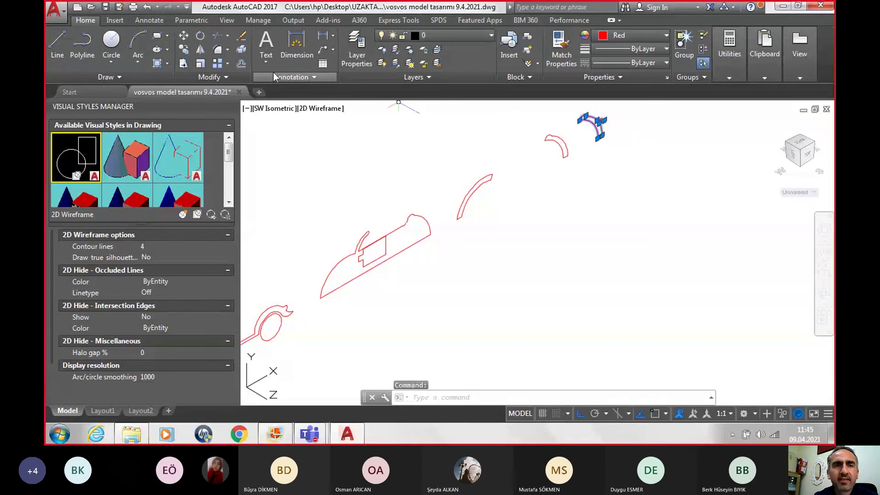
# Copy the curved profile piece further out along the +Z axis.
pyautogui.click(188, 54)
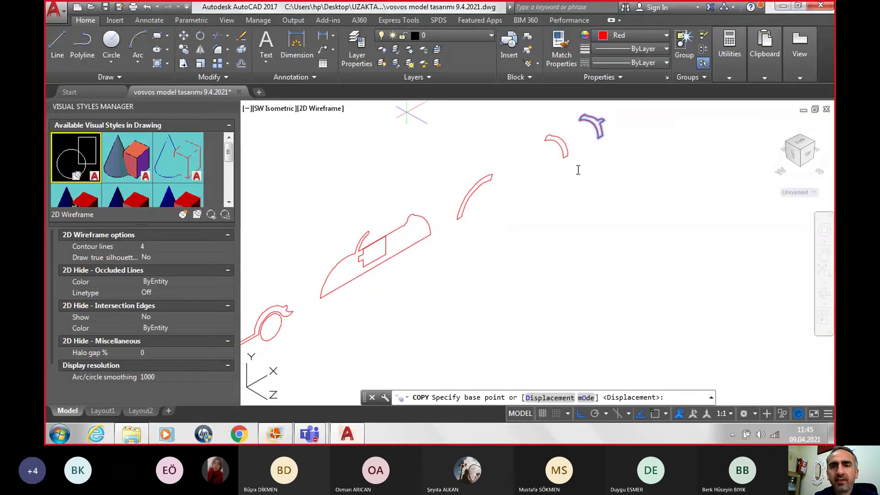
pyautogui.click(596, 125)
pyautogui.scroll(-3, 631, 156)
pyautogui.click(729, 212)
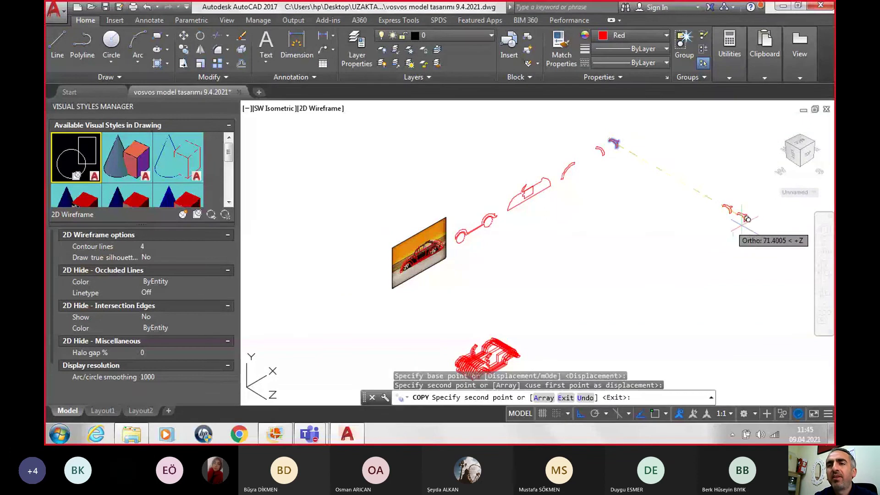
pyautogui.press('Escape')
pyautogui.scroll(5, 753, 217)
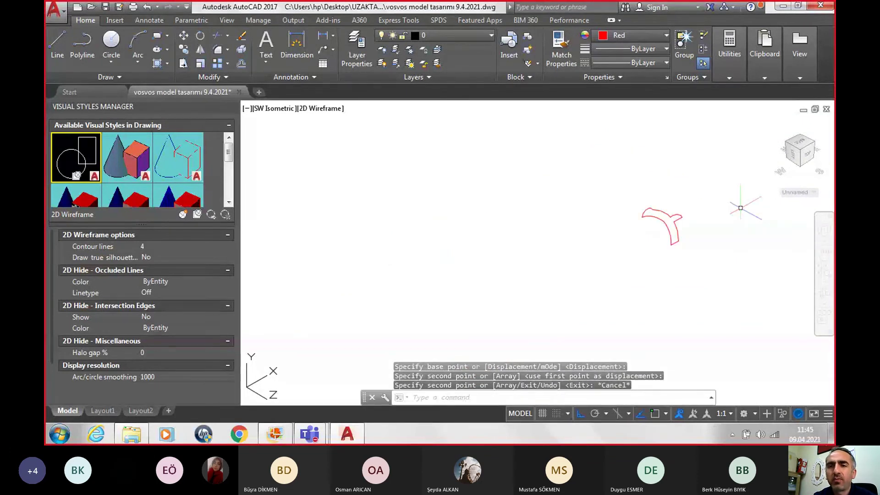
pyautogui.scroll(3, 737, 206)
pyautogui.write('ex')
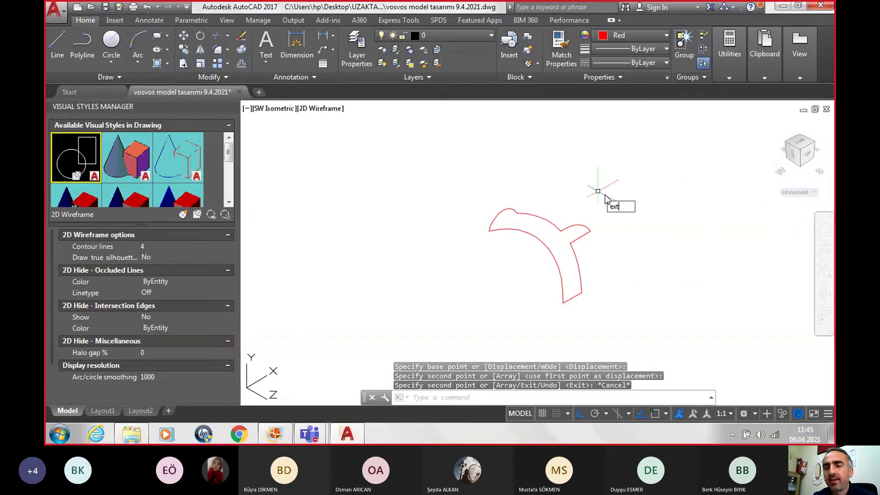
# Extrude the copied curved dome profile with EXT to a height of 1.
pyautogui.write('t')
pyautogui.press('Return')
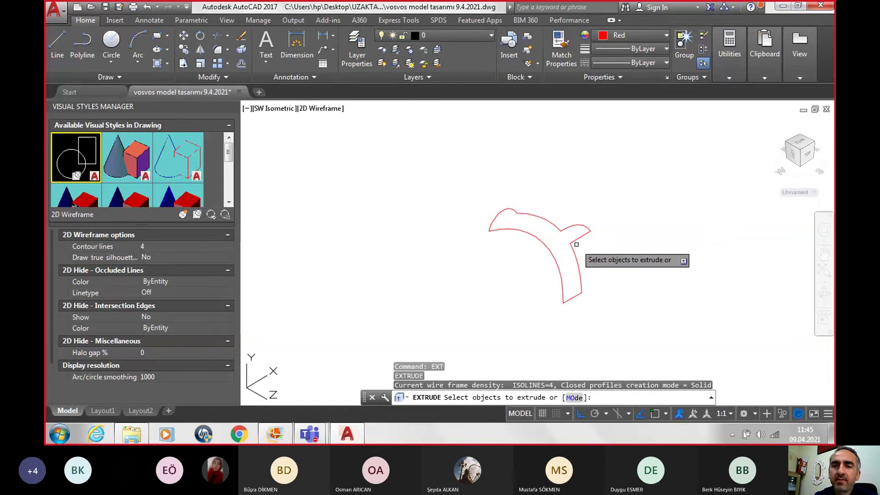
pyautogui.click(581, 242)
pyautogui.press('Return')
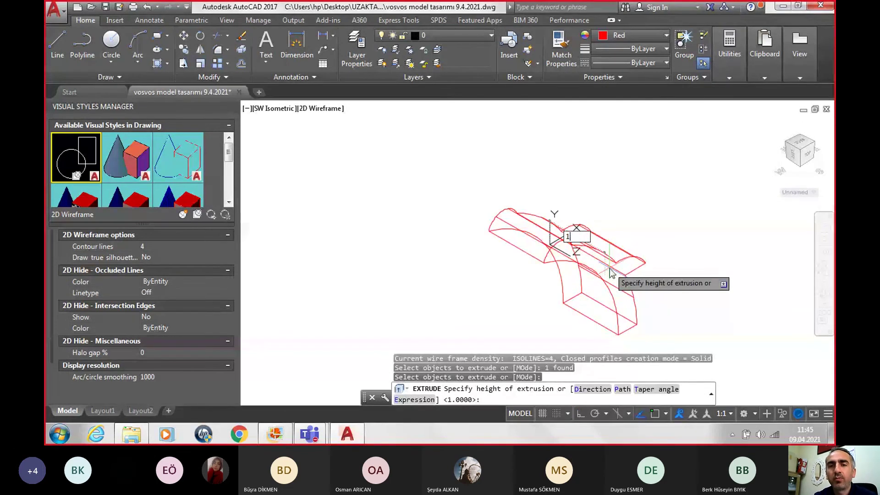
pyautogui.press('Return')
pyautogui.scroll(-5, 596, 265)
pyautogui.scroll(3, 531, 304)
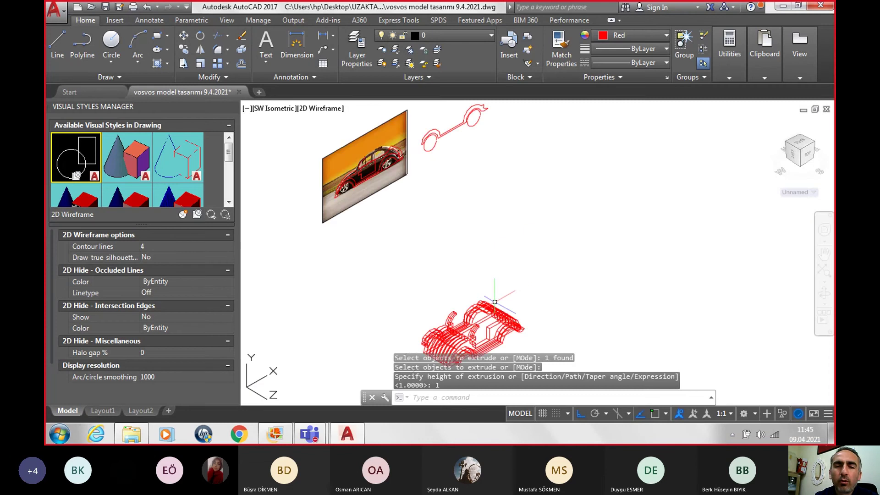
pyautogui.scroll(3, 499, 300)
pyautogui.scroll(-5, 564, 253)
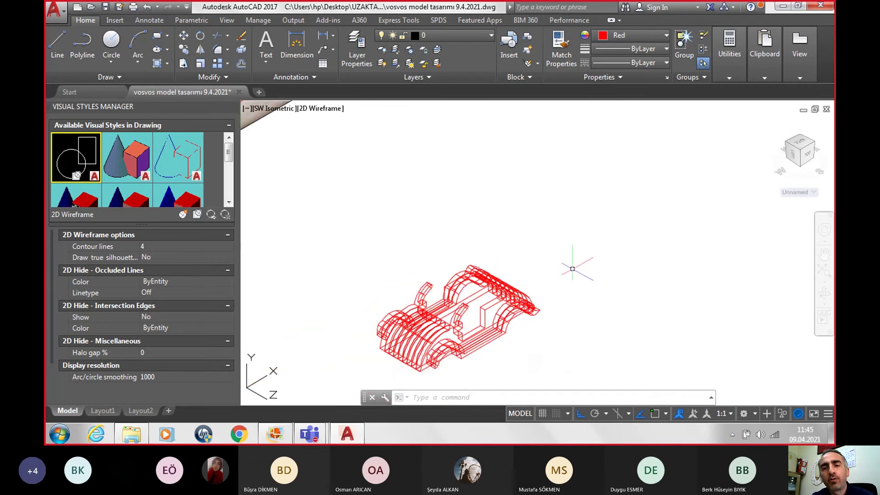
# Orbit into the car body and delete the unwanted curved band solid.
pyautogui.moveTo(573, 269)
pyautogui.keyDown('shift'); pyautogui.mouseDown(button='middle')
pyautogui.moveTo(548, 298)
pyautogui.moveTo(427, 321)
pyautogui.moveTo(463, 326)
pyautogui.mouseUp(button='middle'); pyautogui.keyUp('shift')
pyautogui.scroll(5, 529, 326)
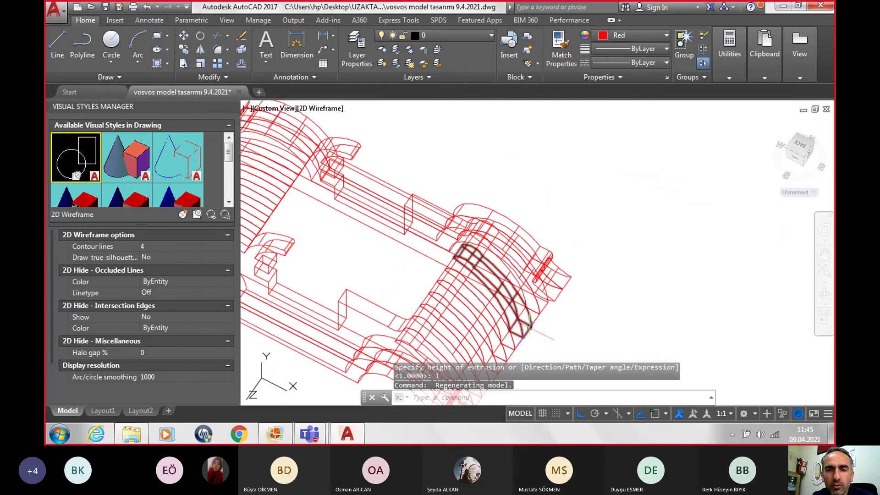
pyautogui.moveTo(529, 327)
pyautogui.mouseDown(button='middle')
pyautogui.moveTo(507, 252)
pyautogui.moveTo(517, 220)
pyautogui.mouseUp(button='middle')
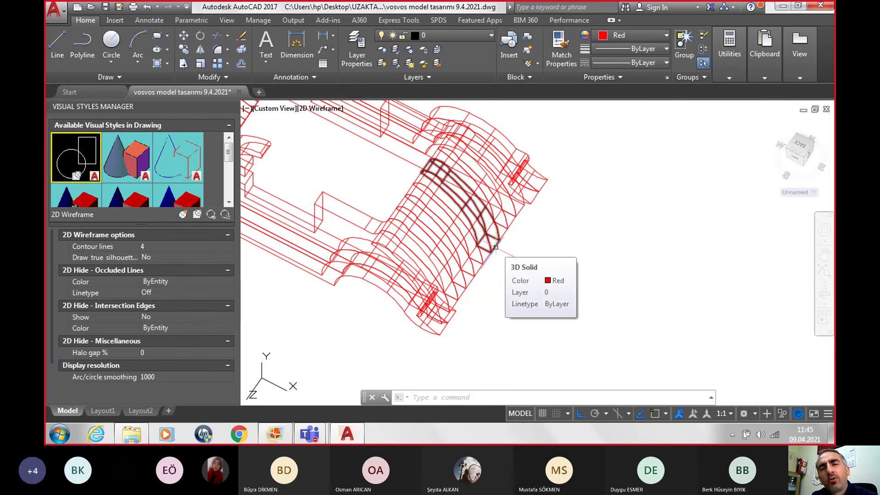
pyautogui.click(496, 247)
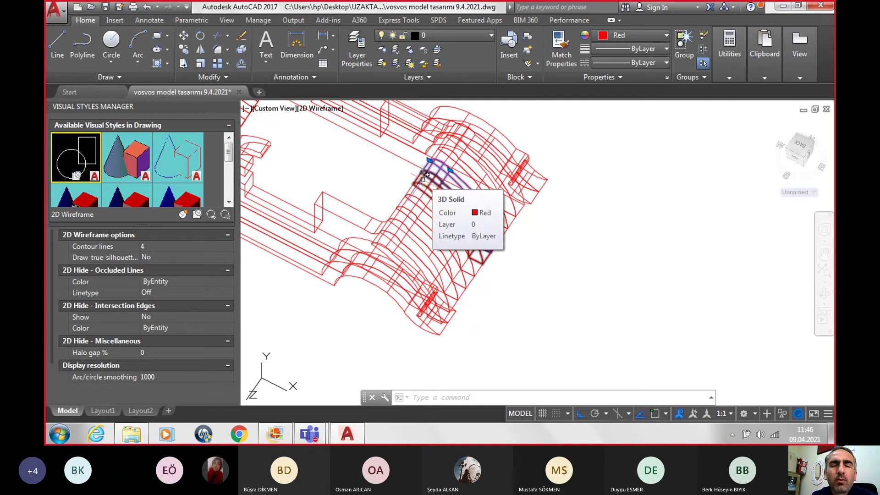
pyautogui.click(424, 175)
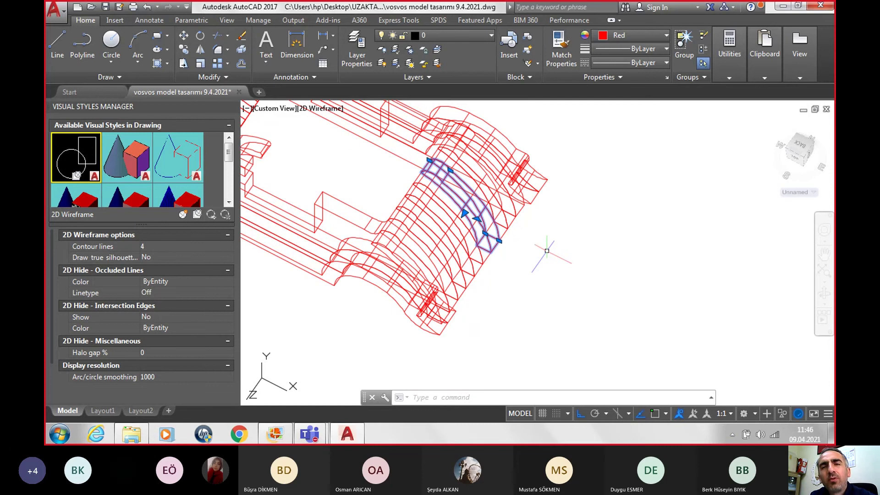
pyautogui.press('Escape')
pyautogui.click(486, 258)
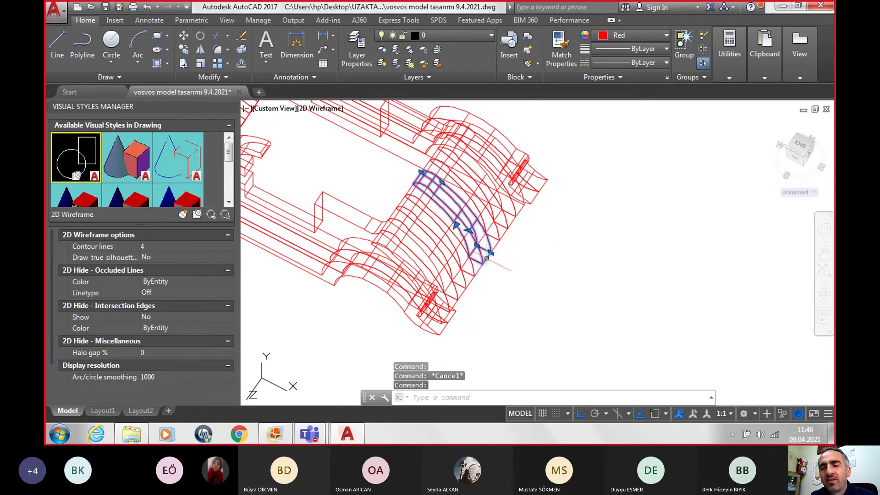
pyautogui.press('Delete')
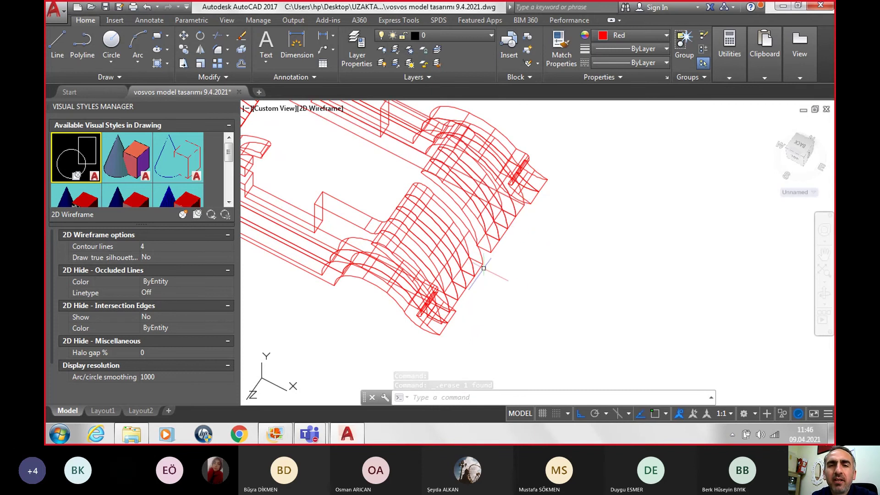
pyautogui.scroll(-3, 493, 271)
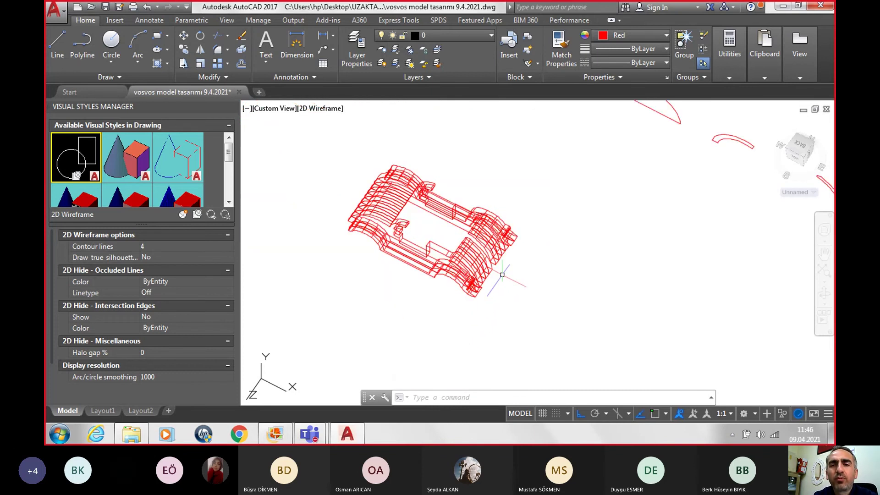
# Select the curved tube piece and, with object snap on, pick its bottom corner as base point.
pyautogui.scroll(-4, 502, 275)
pyautogui.scroll(5, 560, 315)
pyautogui.click(524, 236)
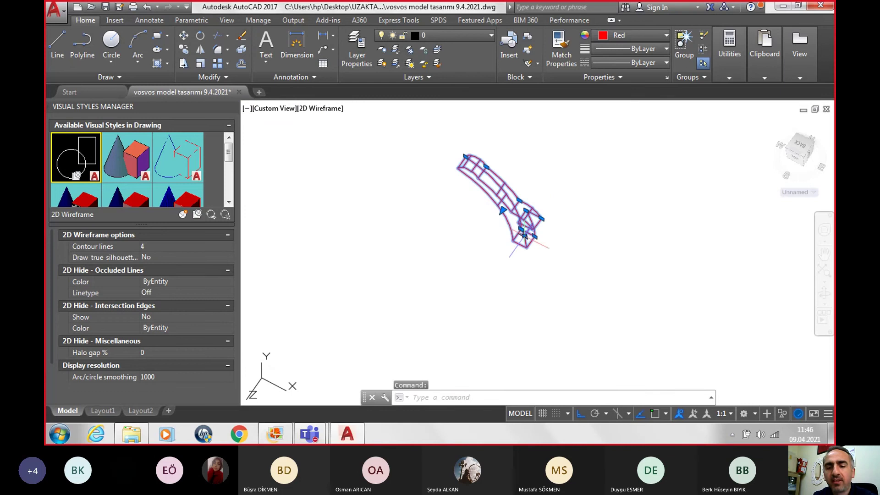
pyautogui.scroll(3, 527, 264)
pyautogui.write('M')
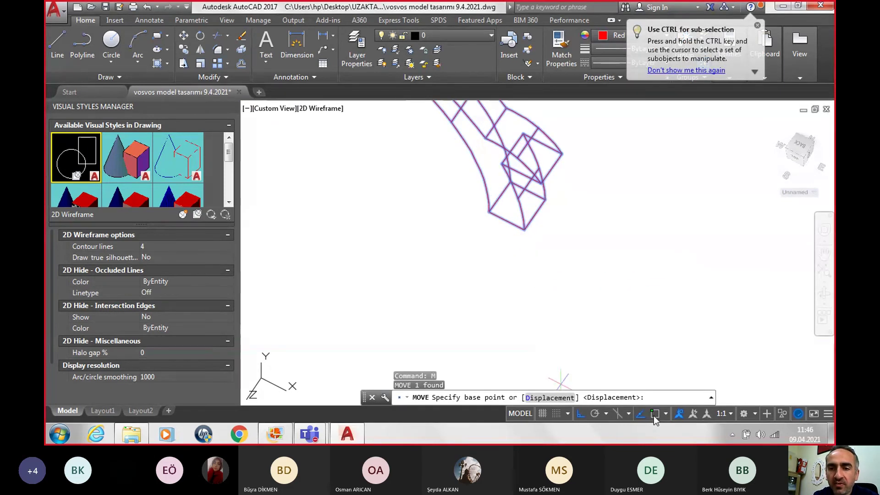
pyautogui.press('F3')
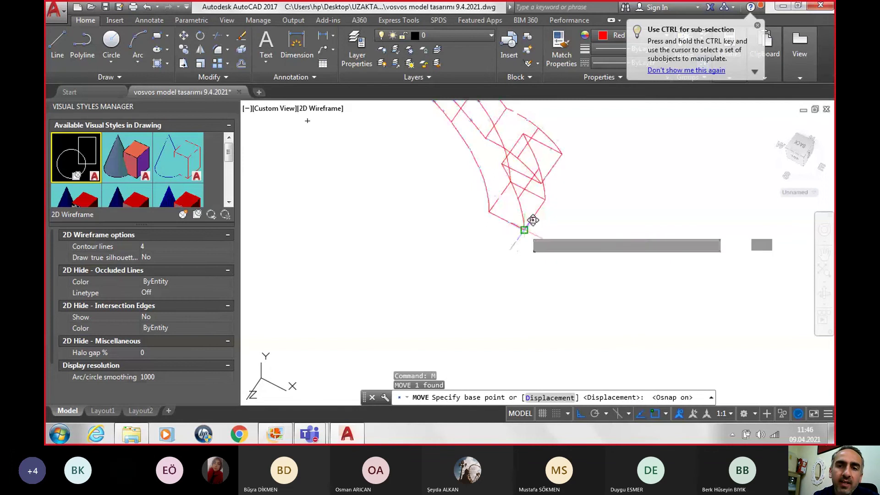
pyautogui.click(524, 230)
# Place the piece straight up beside the other arch pieces and view the whole model.
pyautogui.scroll(-2, 550, 243)
pyautogui.scroll(-2, 551, 243)
pyautogui.scroll(1, 505, 130)
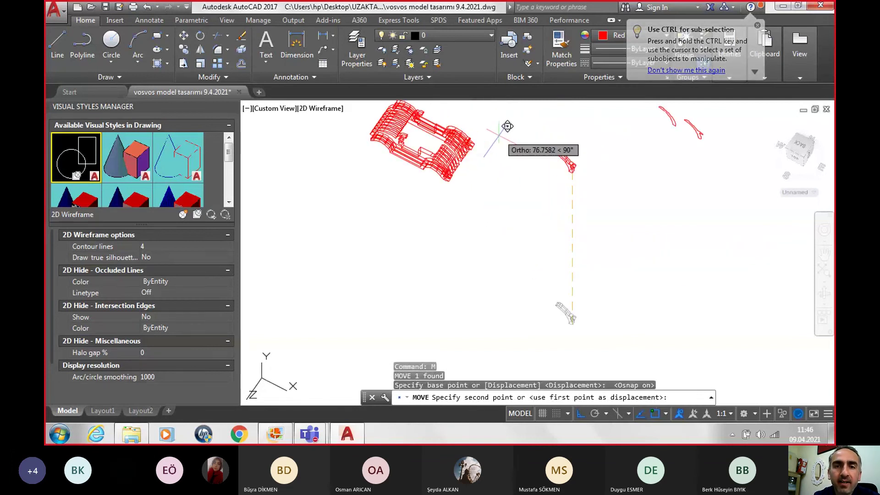
pyautogui.scroll(3, 481, 133)
pyautogui.scroll(2, 383, 176)
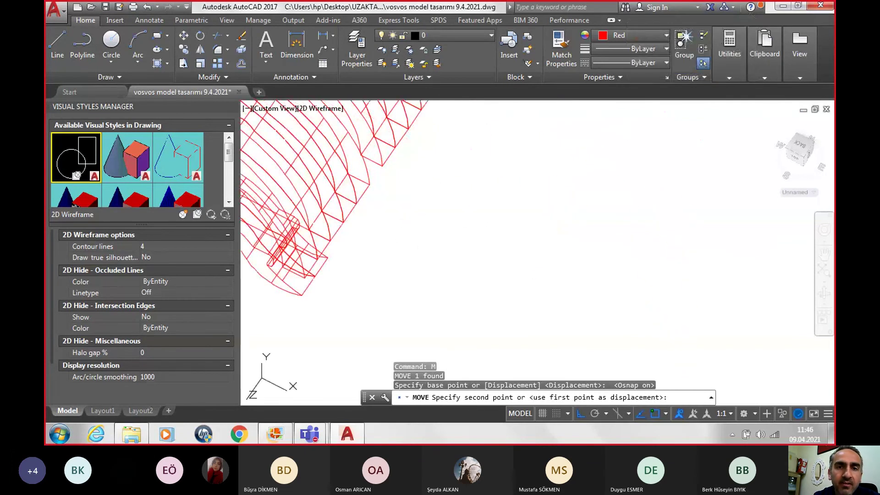
pyautogui.click(393, 196)
pyautogui.scroll(-3, 420, 209)
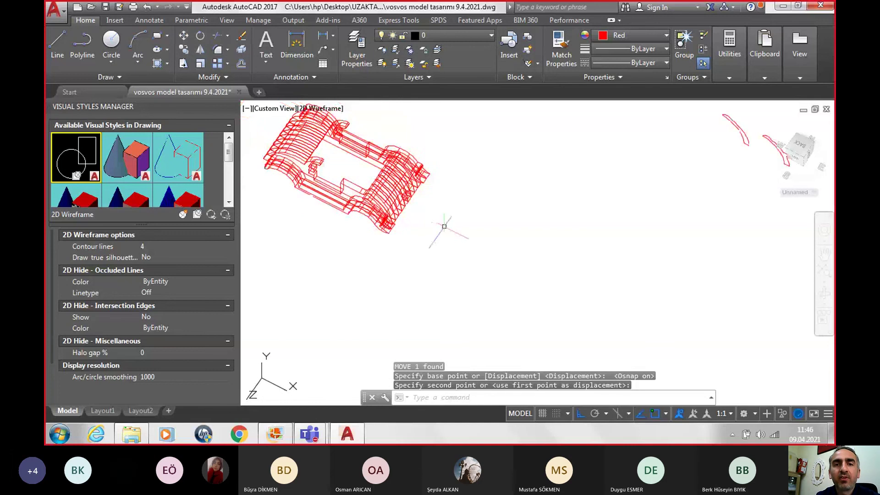
pyautogui.moveTo(459, 234); pyautogui.dragTo(508, 275, button='middle')
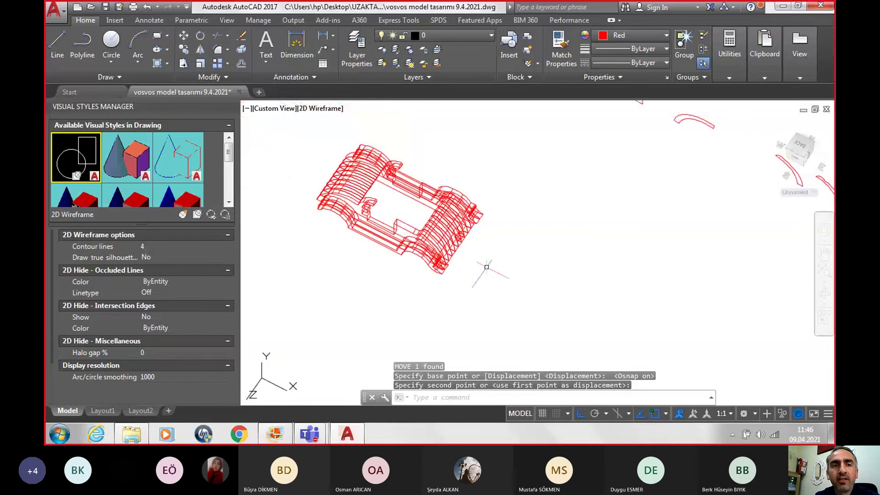
# Apply the Conceptual visual style and orbit the car to a side perspective view.
pyautogui.doubleClick(138, 165)
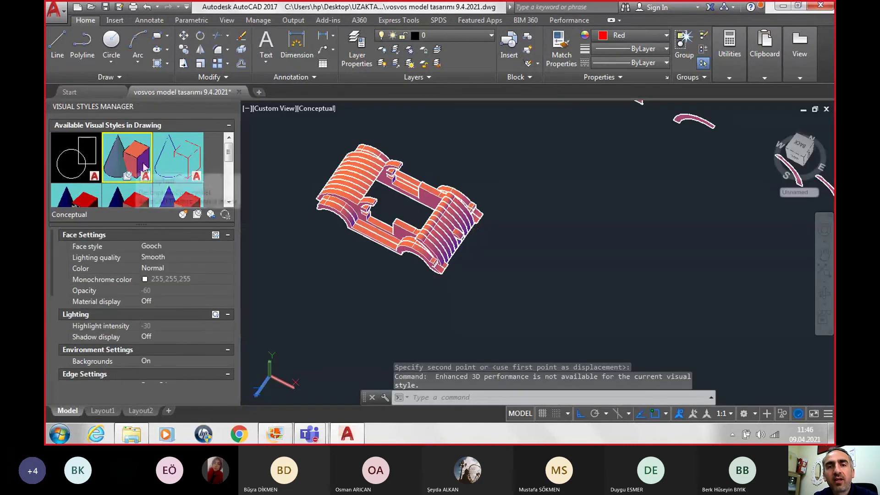
pyautogui.scroll(3, 341, 211)
pyautogui.write('o')
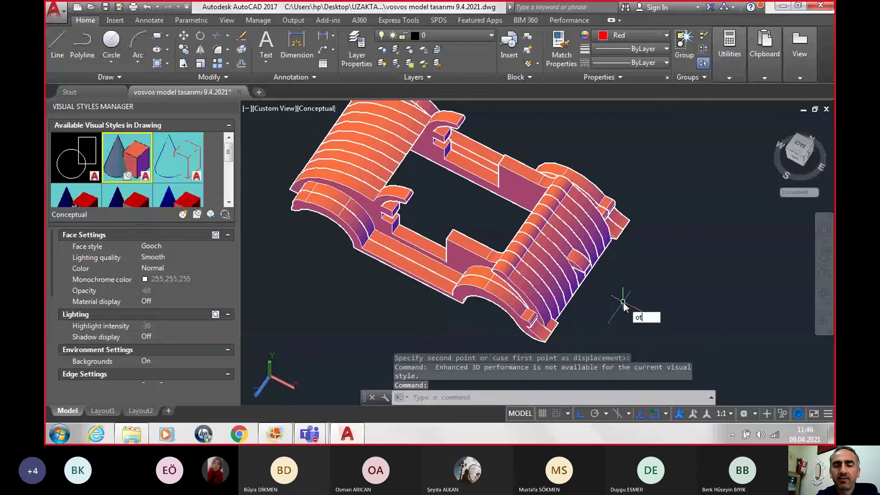
pyautogui.write('b')
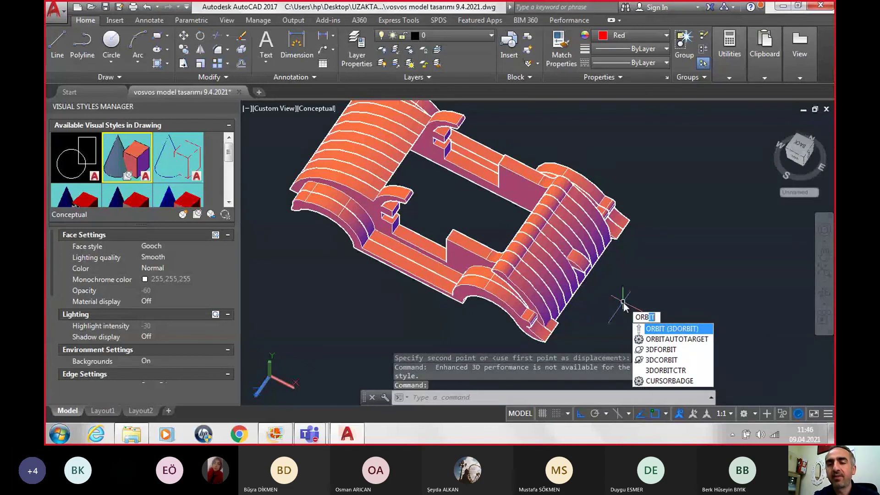
pyautogui.press('Return')
pyautogui.moveTo(622, 301)
pyautogui.mouseDown()
pyautogui.moveTo(564, 230)
pyautogui.moveTo(582, 265)
pyautogui.moveTo(623, 248)
pyautogui.moveTo(600, 245)
pyautogui.moveTo(605, 238)
pyautogui.mouseUp()
pyautogui.scroll(1, 604, 238)
pyautogui.scroll(2, 599, 221)
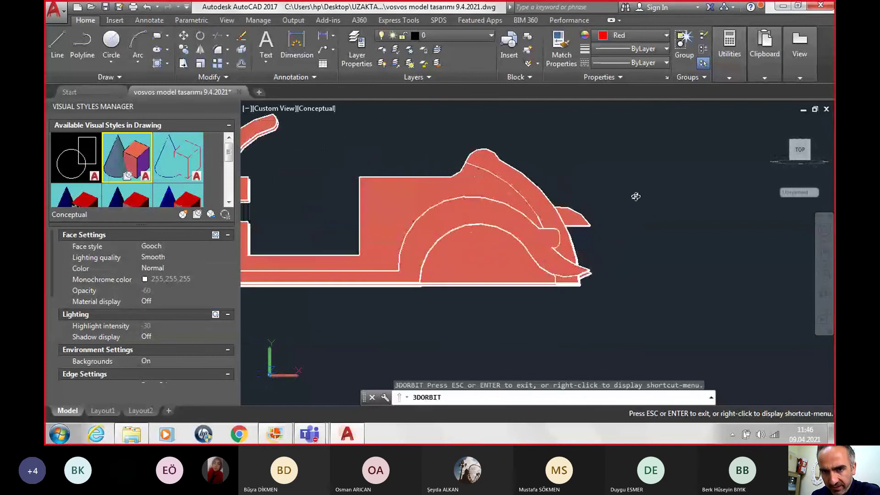
pyautogui.scroll(1, 634, 197)
pyautogui.scroll(1, 615, 220)
pyautogui.scroll(-1, 615, 221)
pyautogui.scroll(-1, 615, 220)
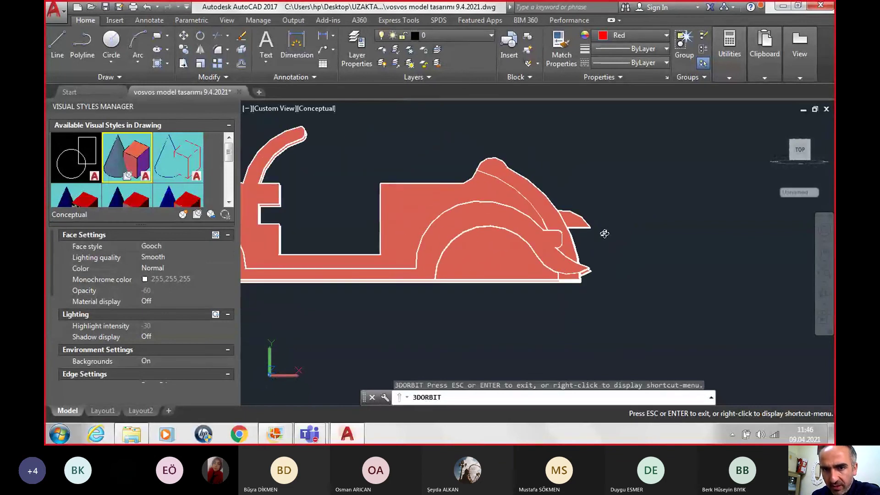
# Orbit the shaded car through oblique, top-down and side views.
pyautogui.moveTo(603, 232)
pyautogui.mouseDown()
pyautogui.moveTo(589, 266)
pyautogui.moveTo(567, 273)
pyautogui.moveTo(500, 256)
pyautogui.moveTo(564, 265)
pyautogui.moveTo(625, 251)
pyautogui.moveTo(644, 269)
pyautogui.moveTo(355, 309)
pyautogui.mouseUp()
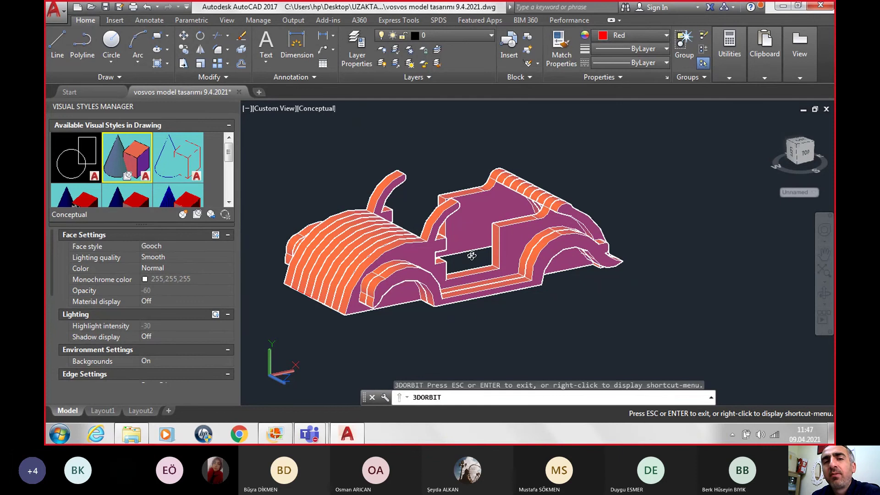
pyautogui.moveTo(486, 311)
pyautogui.mouseDown()
pyautogui.moveTo(466, 136)
pyautogui.moveTo(556, 183)
pyautogui.moveTo(551, 171)
pyautogui.moveTo(439, 182)
pyautogui.moveTo(442, 160)
pyautogui.mouseUp()
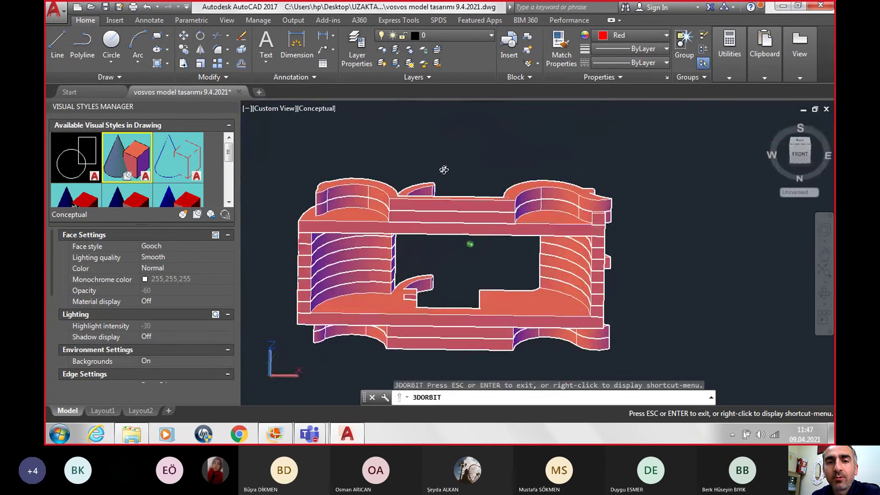
pyautogui.moveTo(441, 160); pyautogui.dragTo(452, 202)
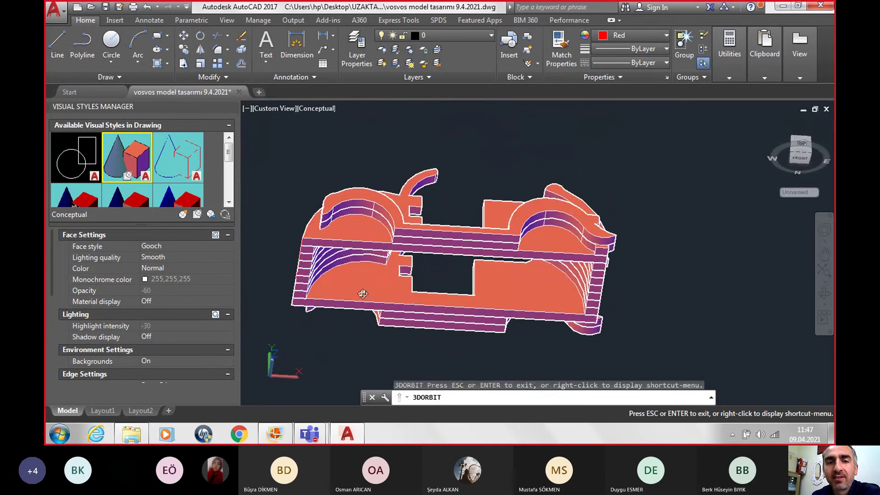
pyautogui.moveTo(363, 294)
pyautogui.mouseDown()
pyautogui.moveTo(472, 244)
pyautogui.moveTo(326, 233)
pyautogui.mouseUp()
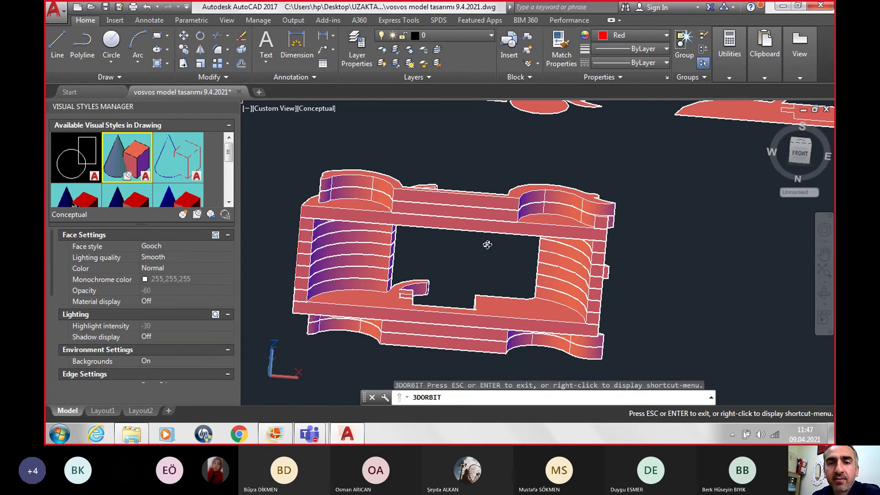
pyautogui.moveTo(487, 243); pyautogui.dragTo(490, 365)
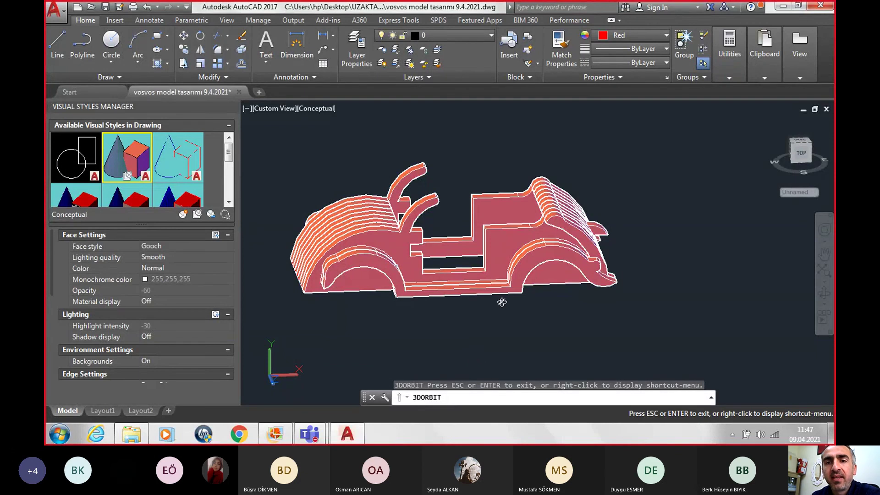
pyautogui.moveTo(502, 302); pyautogui.dragTo(515, 310)
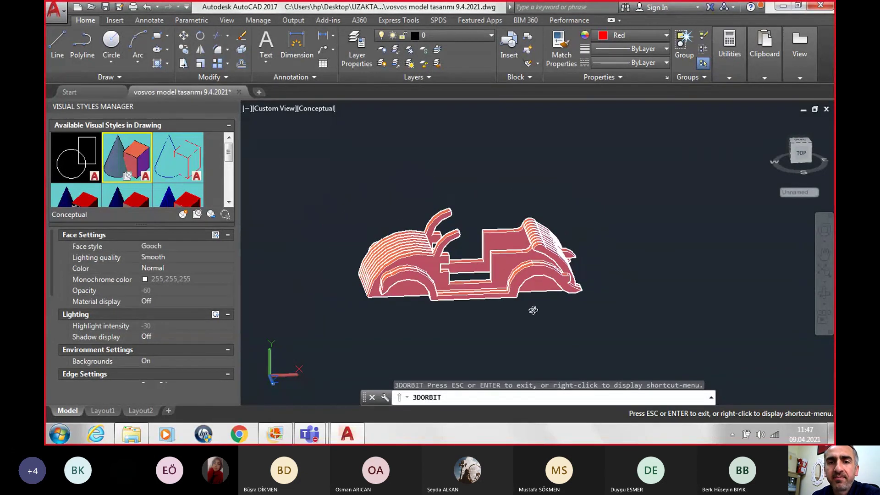
# Orbit the shaded car to inspect it from top, side and front-left angles.
pyautogui.moveTo(444, 297); pyautogui.dragTo(480, 316)
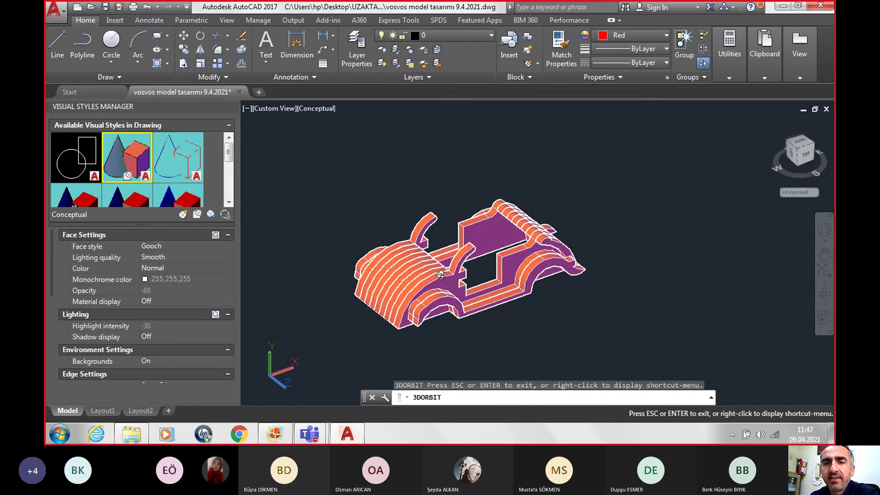
pyautogui.moveTo(441, 274)
pyautogui.mouseDown()
pyautogui.moveTo(424, 264)
pyautogui.moveTo(408, 196)
pyautogui.moveTo(418, 304)
pyautogui.moveTo(448, 317)
pyautogui.moveTo(468, 383)
pyautogui.mouseUp()
pyautogui.moveTo(397, 308)
pyautogui.mouseDown()
pyautogui.moveTo(356, 320)
pyautogui.moveTo(319, 281)
pyautogui.moveTo(326, 289)
pyautogui.moveTo(346, 283)
pyautogui.moveTo(349, 260)
pyautogui.moveTo(356, 280)
pyautogui.moveTo(393, 299)
pyautogui.moveTo(383, 319)
pyautogui.moveTo(363, 328)
pyautogui.moveTo(366, 233)
pyautogui.mouseUp()
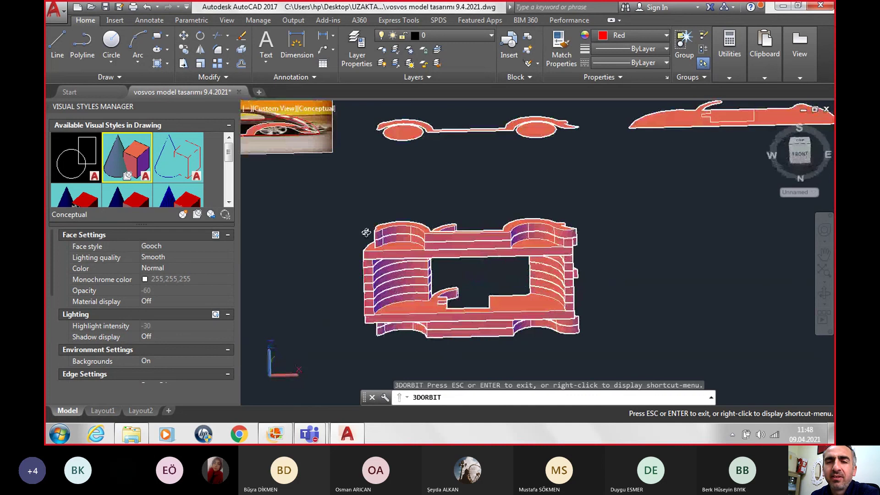
pyautogui.moveTo(553, 288)
pyautogui.mouseDown()
pyautogui.moveTo(569, 276)
pyautogui.moveTo(619, 285)
pyautogui.moveTo(623, 271)
pyautogui.moveTo(609, 350)
pyautogui.moveTo(390, 316)
pyautogui.moveTo(404, 340)
pyautogui.mouseUp()
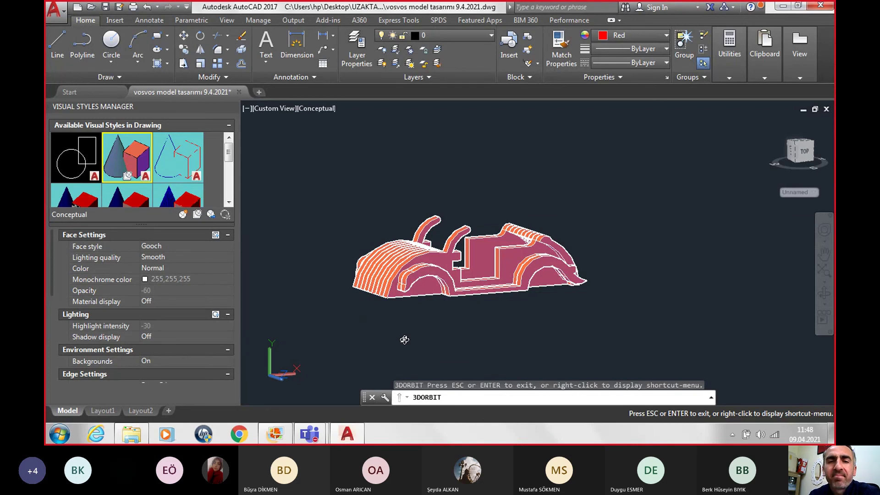
pyautogui.moveTo(392, 320); pyautogui.dragTo(375, 268)
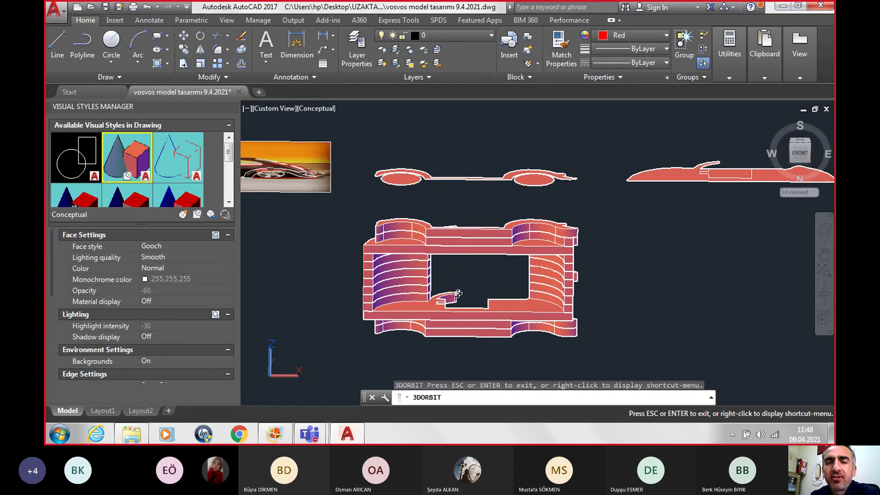
pyautogui.moveTo(458, 294); pyautogui.dragTo(474, 374)
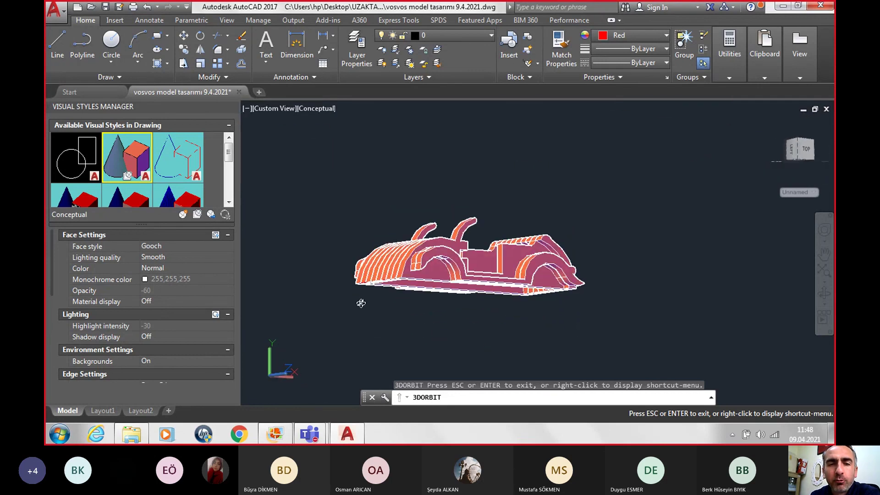
pyautogui.moveTo(361, 303); pyautogui.dragTo(420, 300)
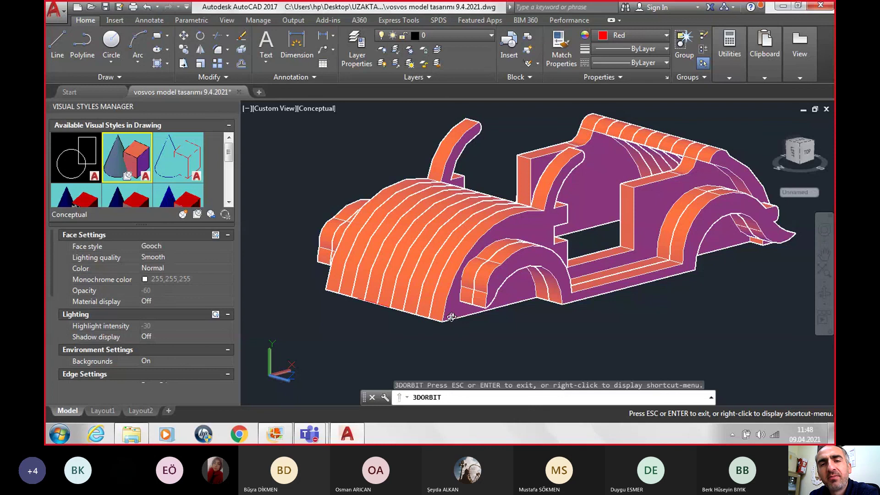
# Finish orbiting and save the drawing vosvos model tasarımı 9.4.2021.dwg.
pyautogui.moveTo(448, 317)
pyautogui.mouseDown()
pyautogui.moveTo(449, 286)
pyautogui.moveTo(485, 293)
pyautogui.moveTo(457, 294)
pyautogui.mouseUp()
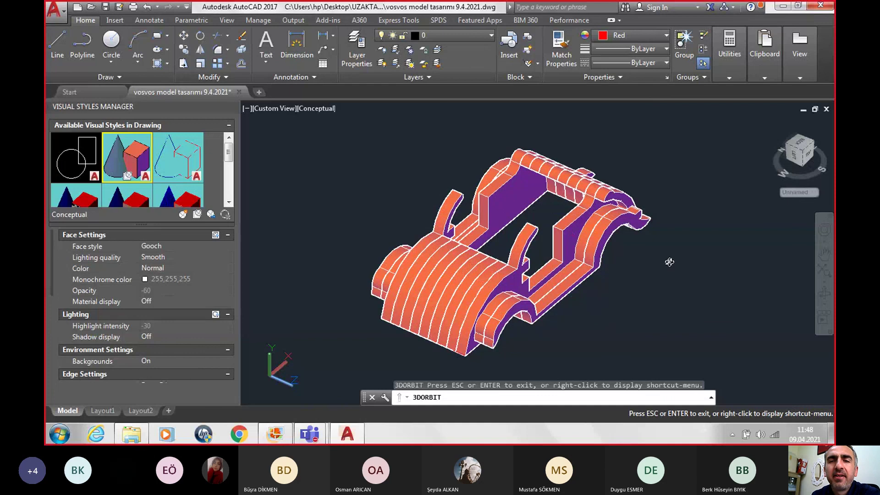
pyautogui.moveTo(625, 295); pyautogui.dragTo(496, 278)
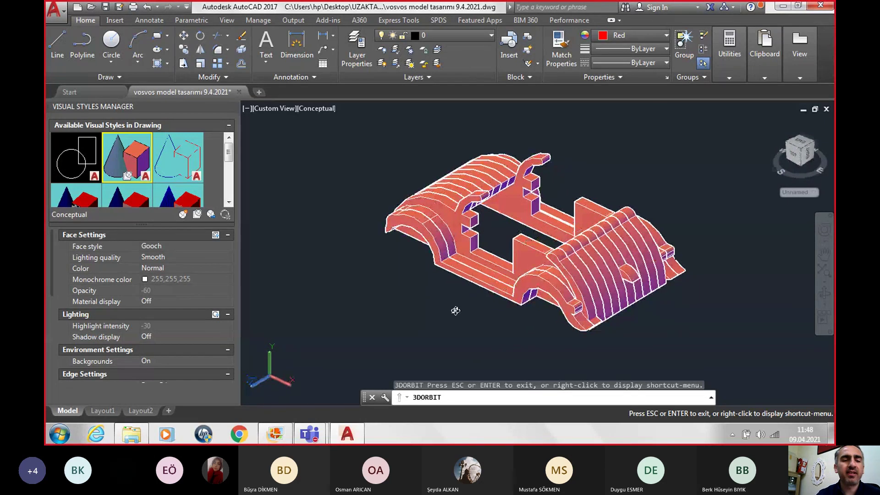
pyautogui.press('Escape')
pyautogui.press('Escape')
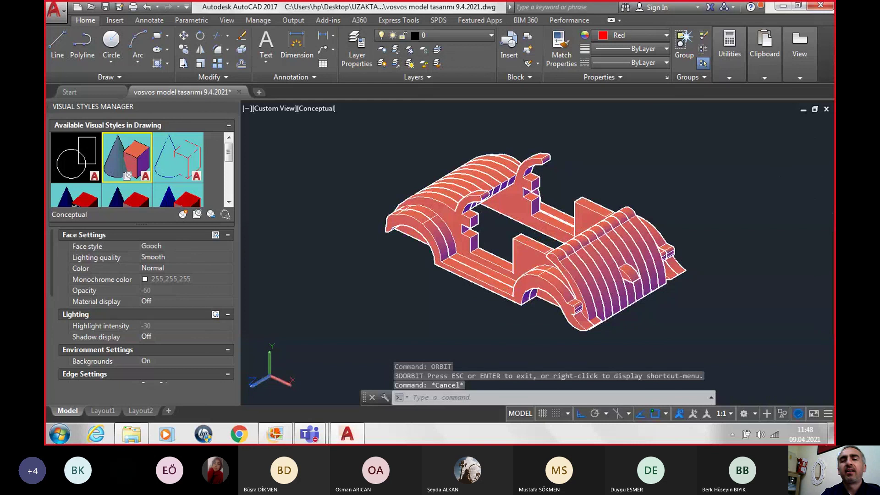
pyautogui.hotkey('ctrl', 's')
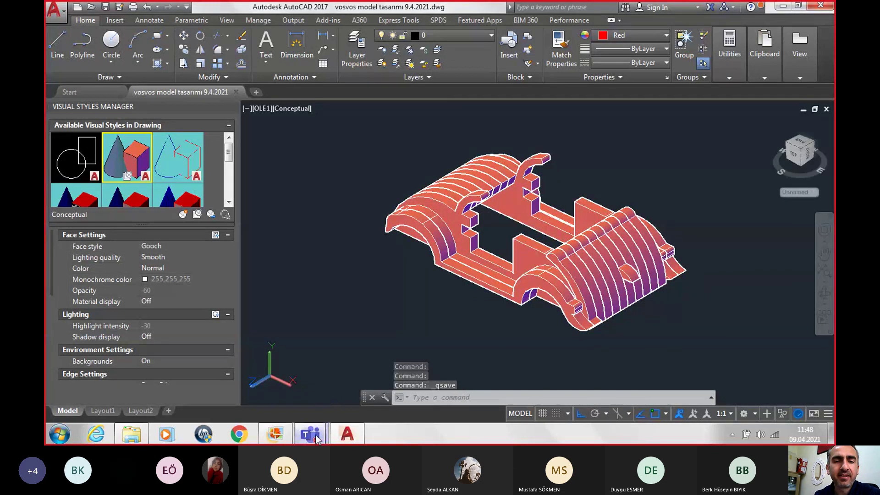
# Bring the Teams meeting forward and open its Diğer eylemler (More actions) list.
pyautogui.moveTo(310, 434)
pyautogui.click(343, 379)
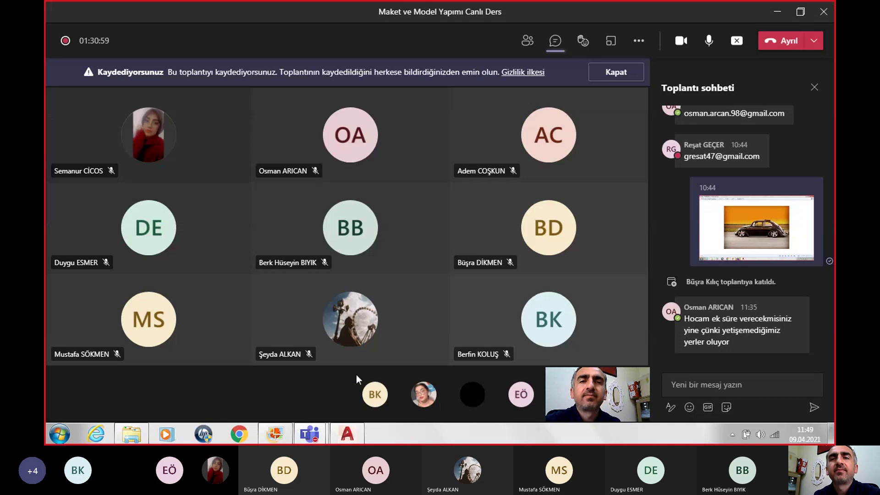
pyautogui.click(641, 44)
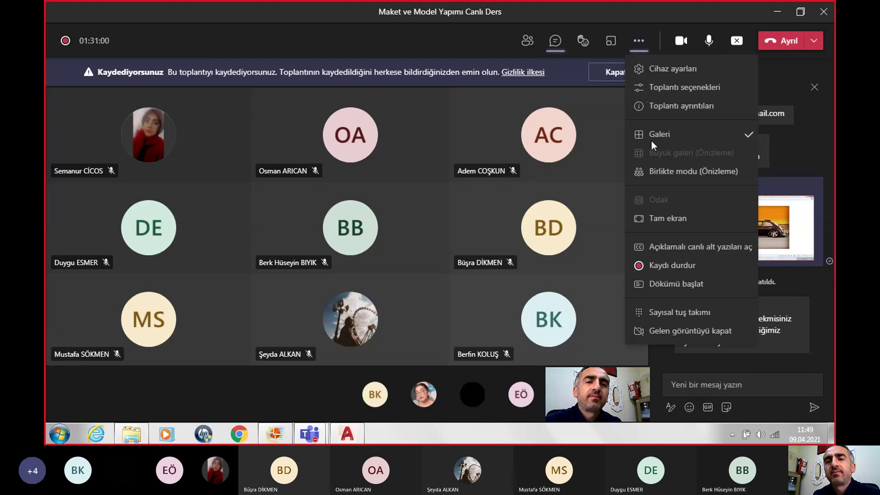